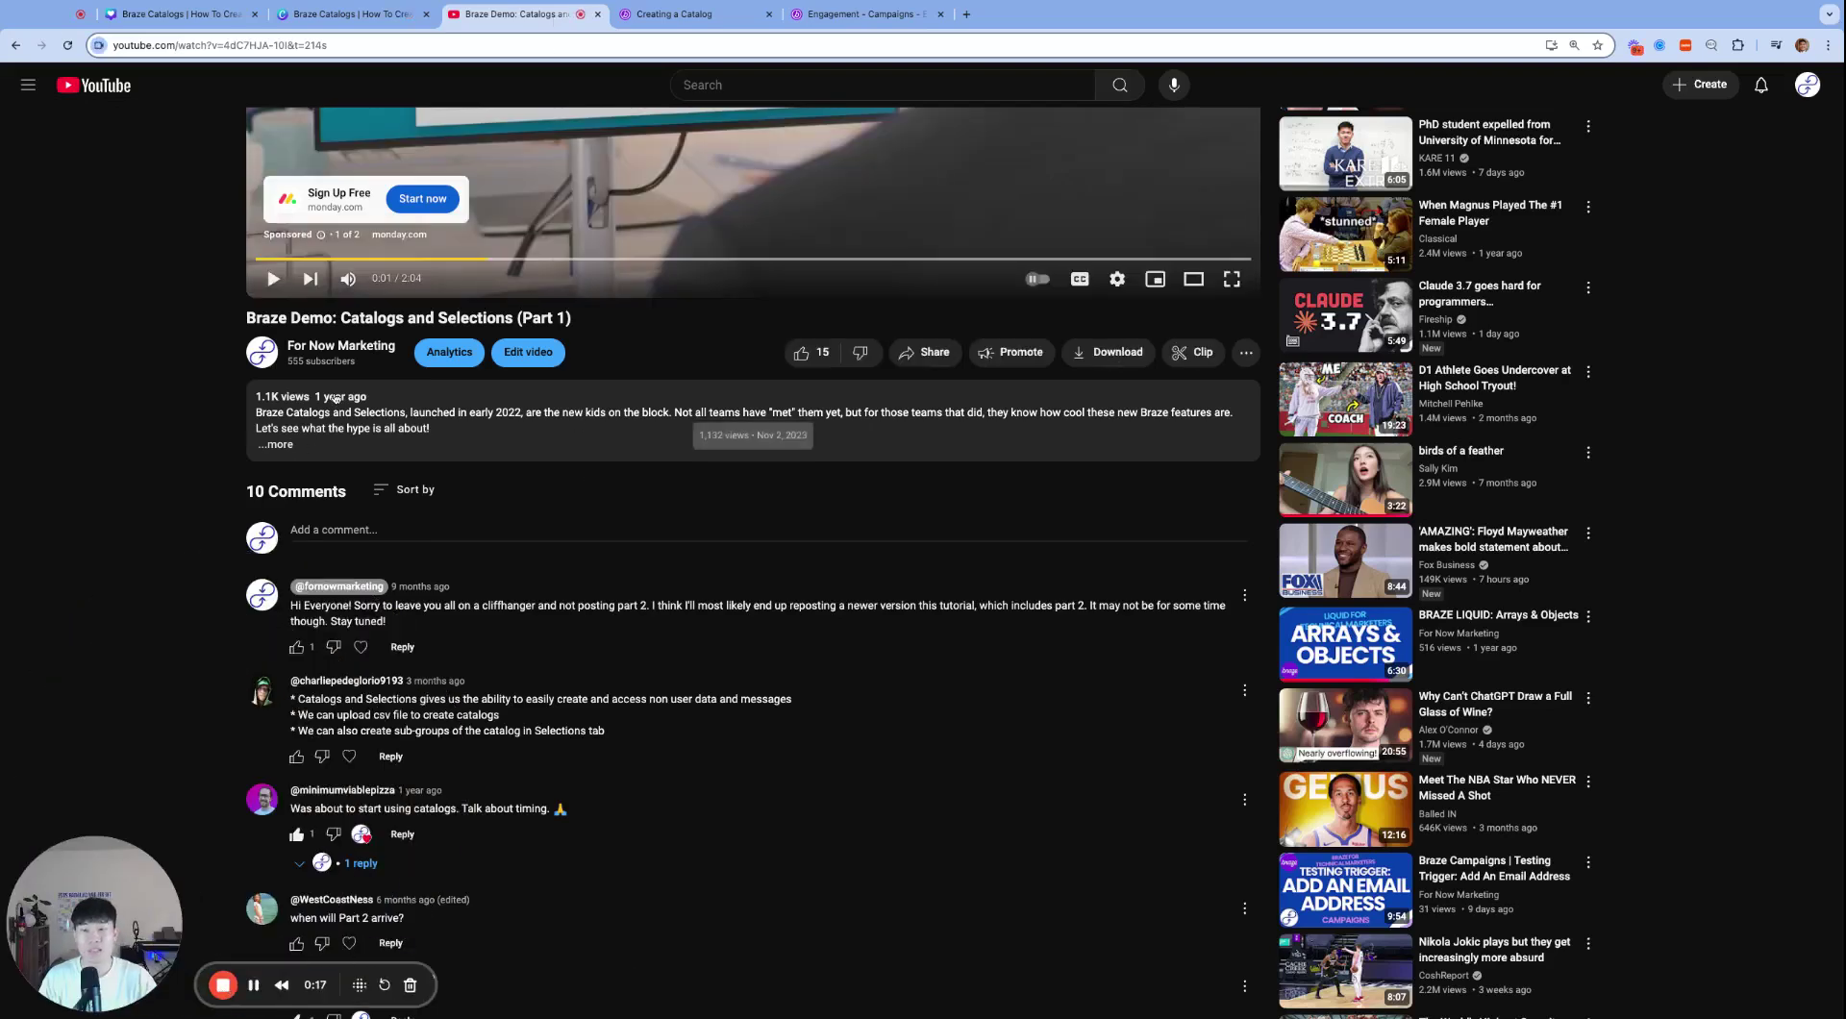
# Step: Switch to the Braze Catalogs documentation page and highlight its heading
pyautogui.scroll(3, 514, 570)
pyautogui.scroll(1, 514, 570)
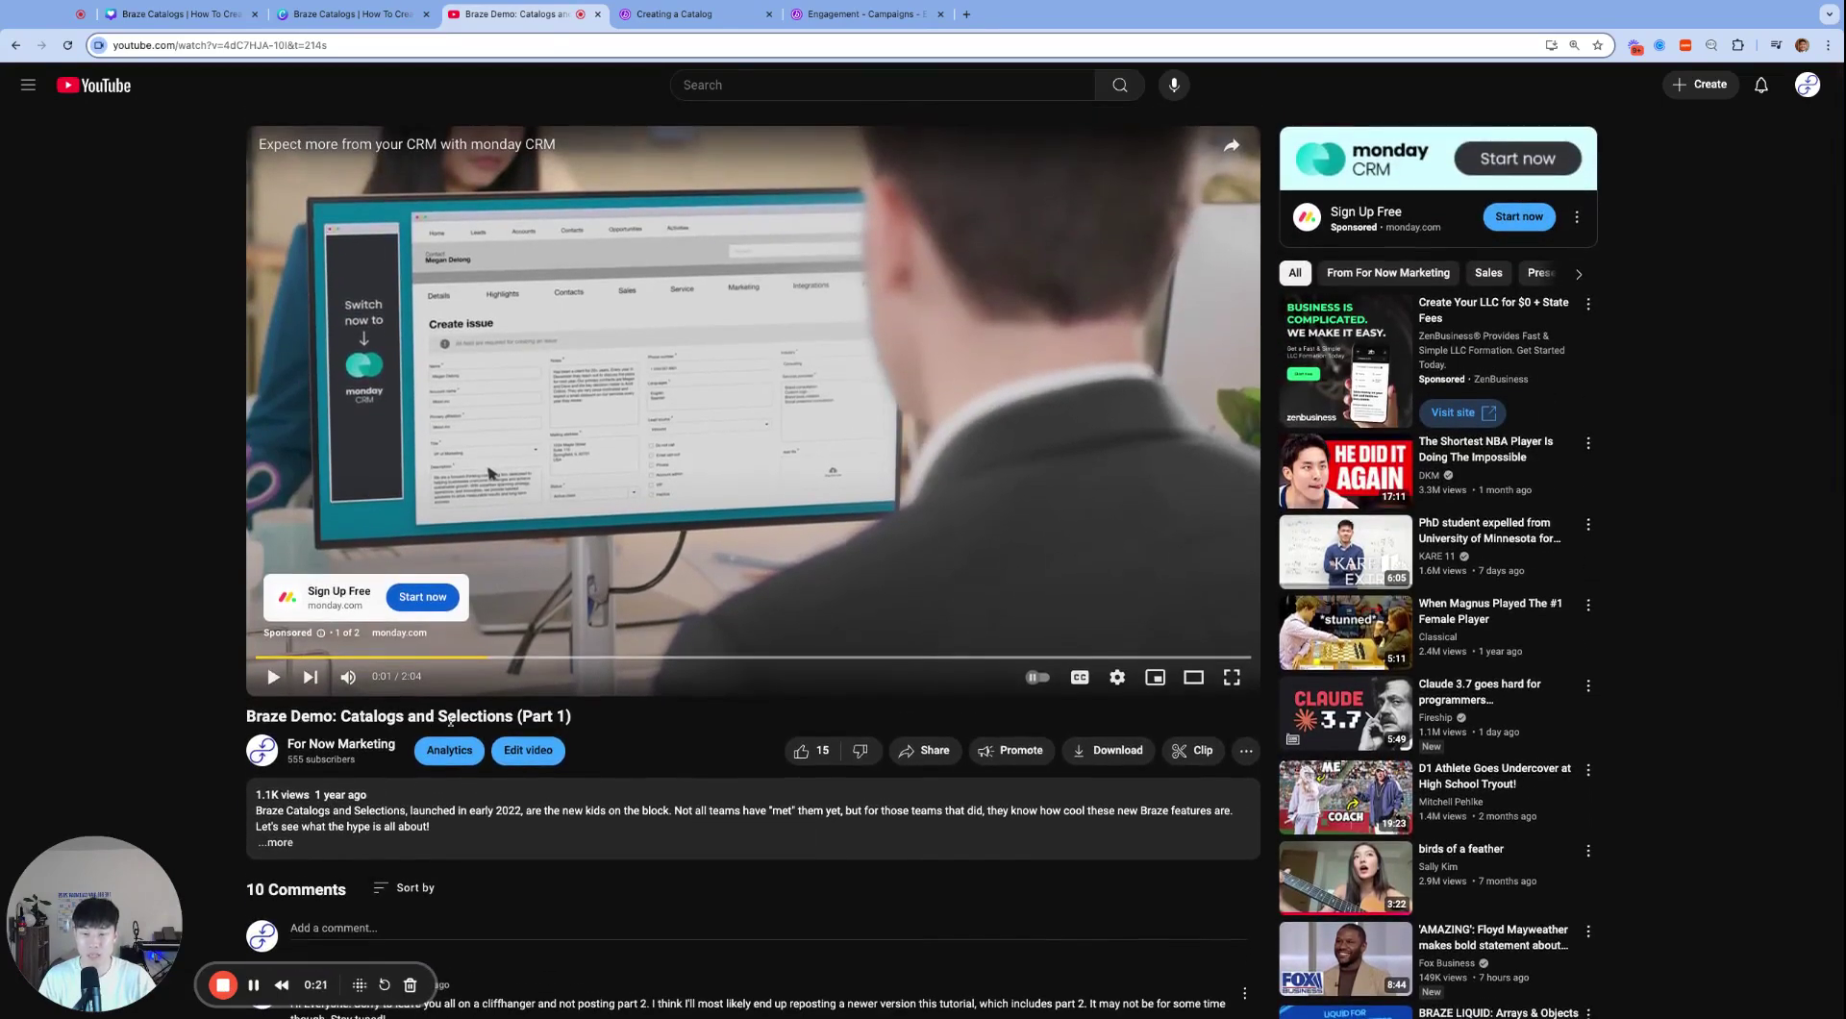
pyautogui.scroll(-3, 546, 814)
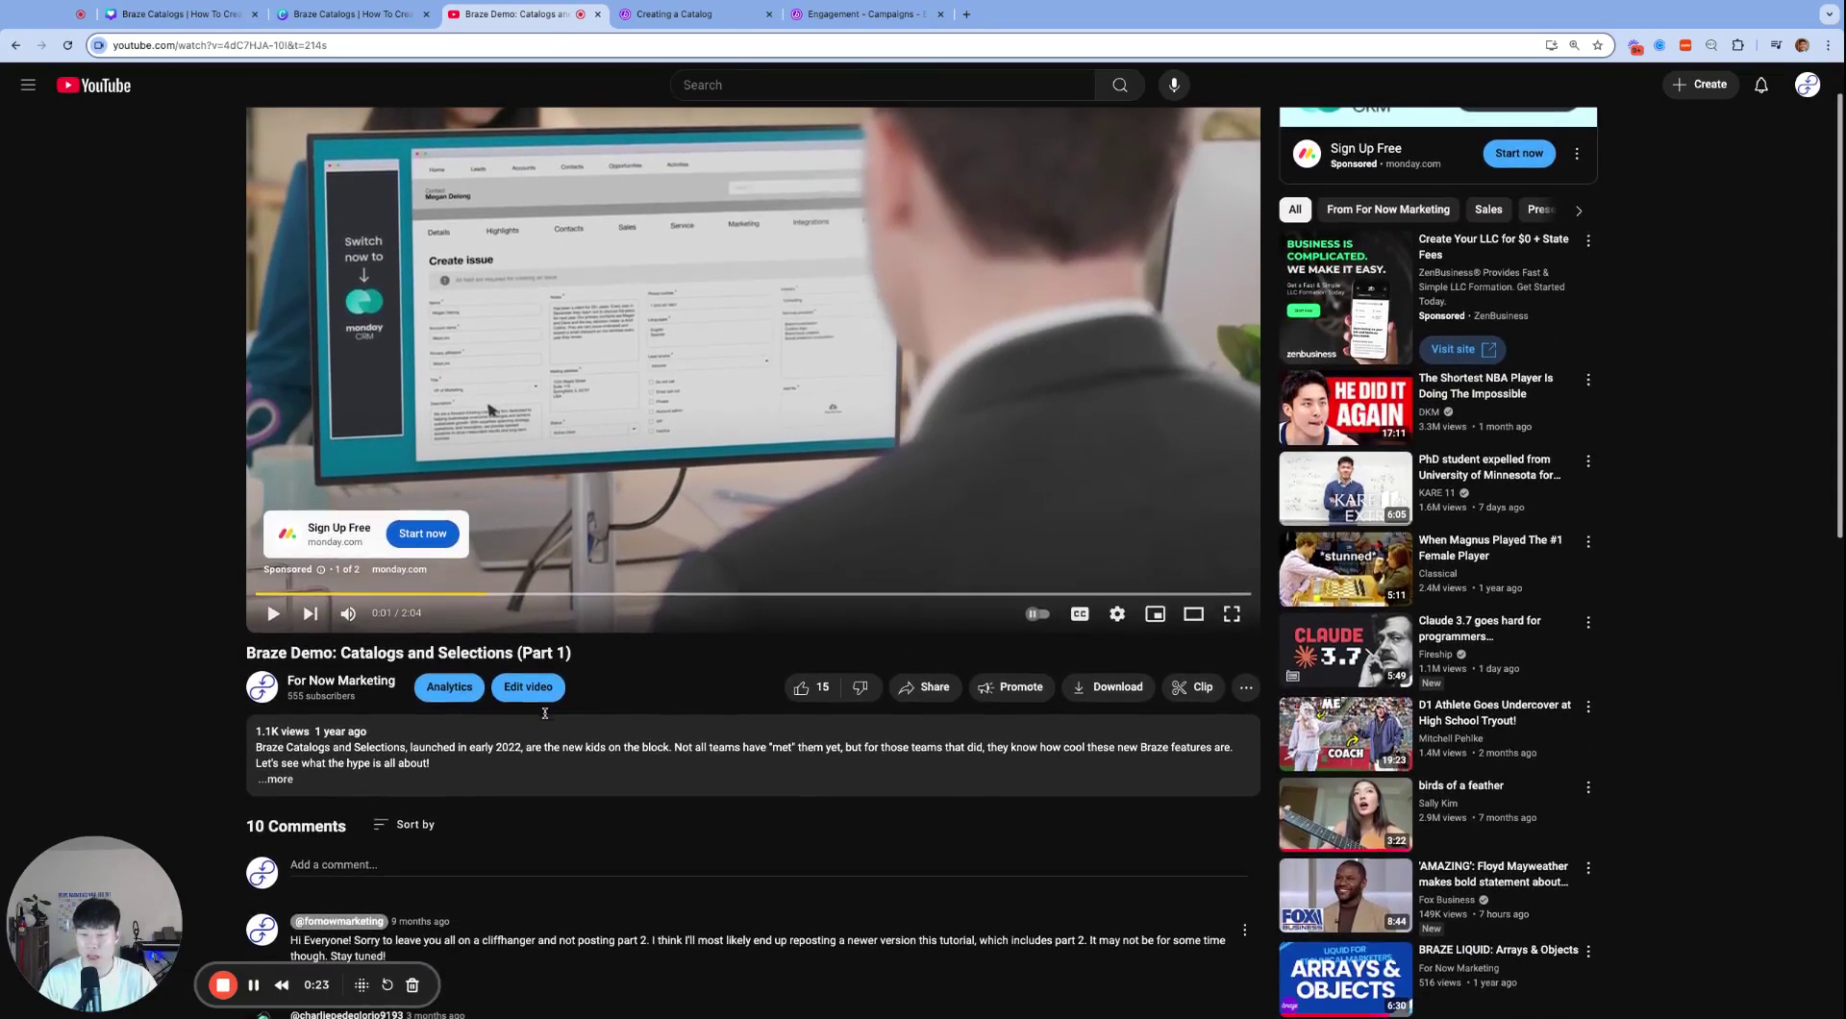
pyautogui.scroll(-4, 545, 813)
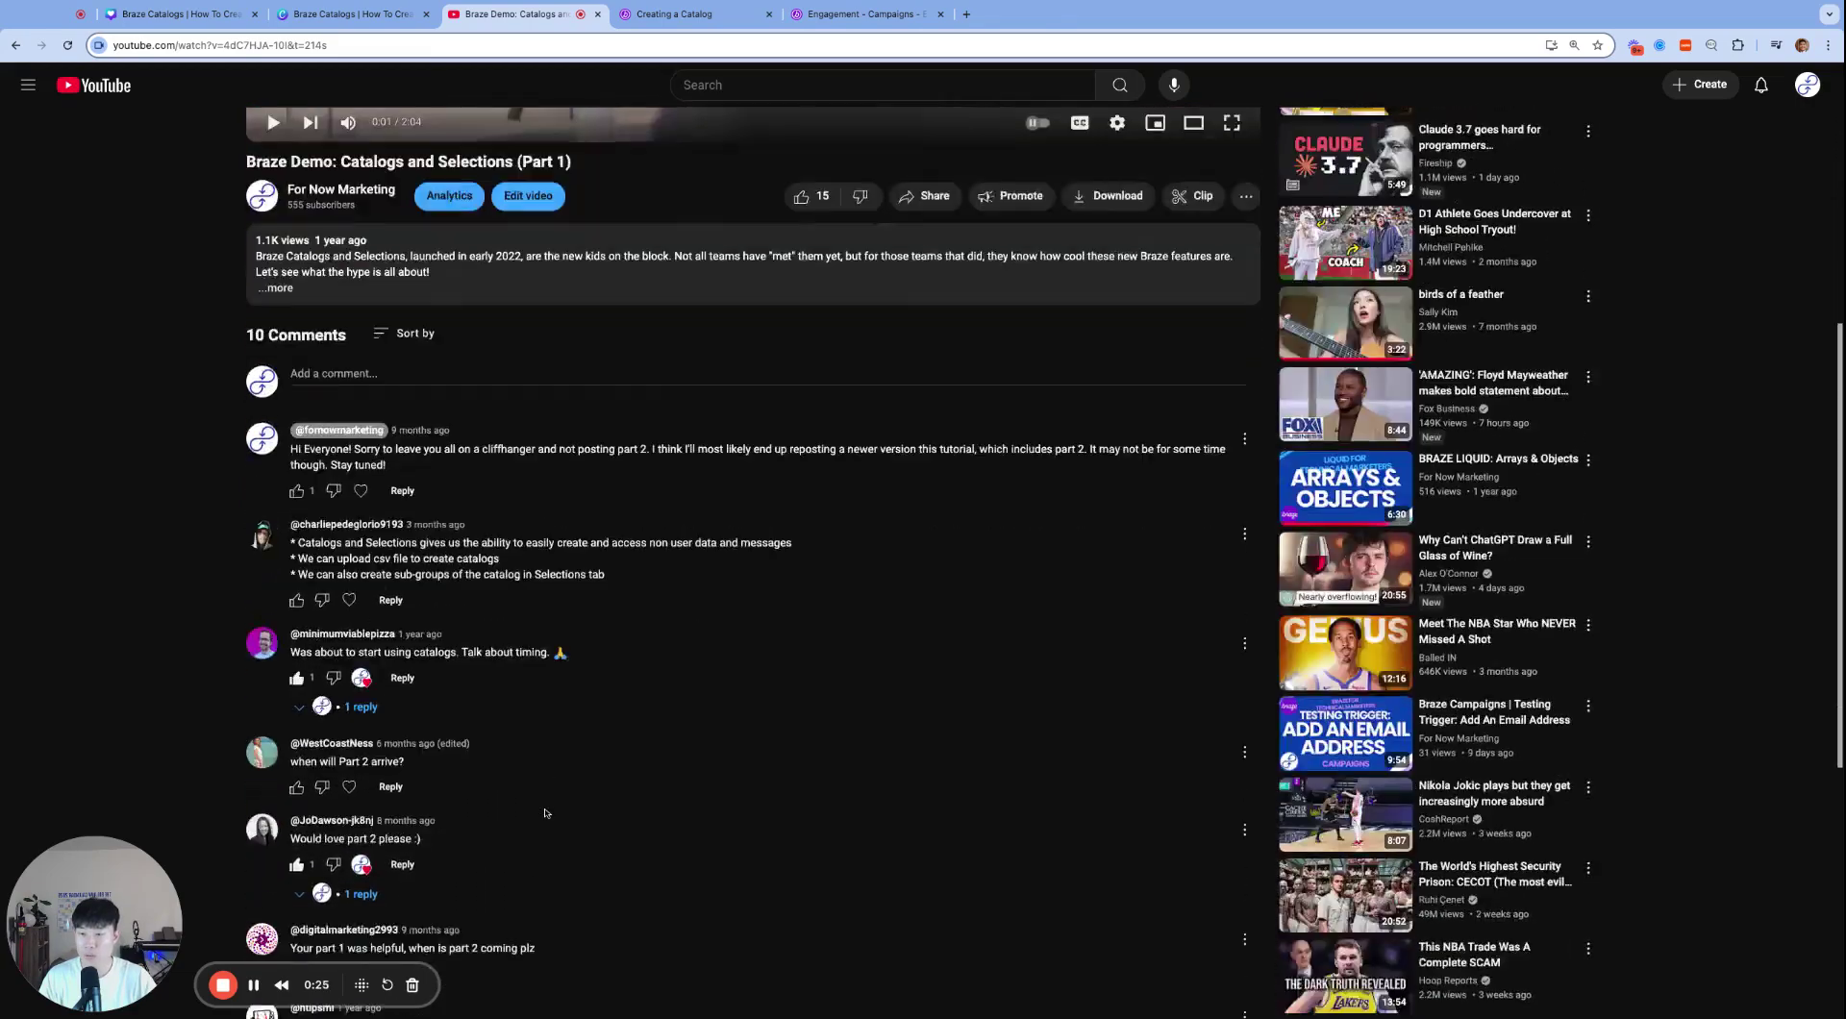
pyautogui.scroll(-1, 470, 814)
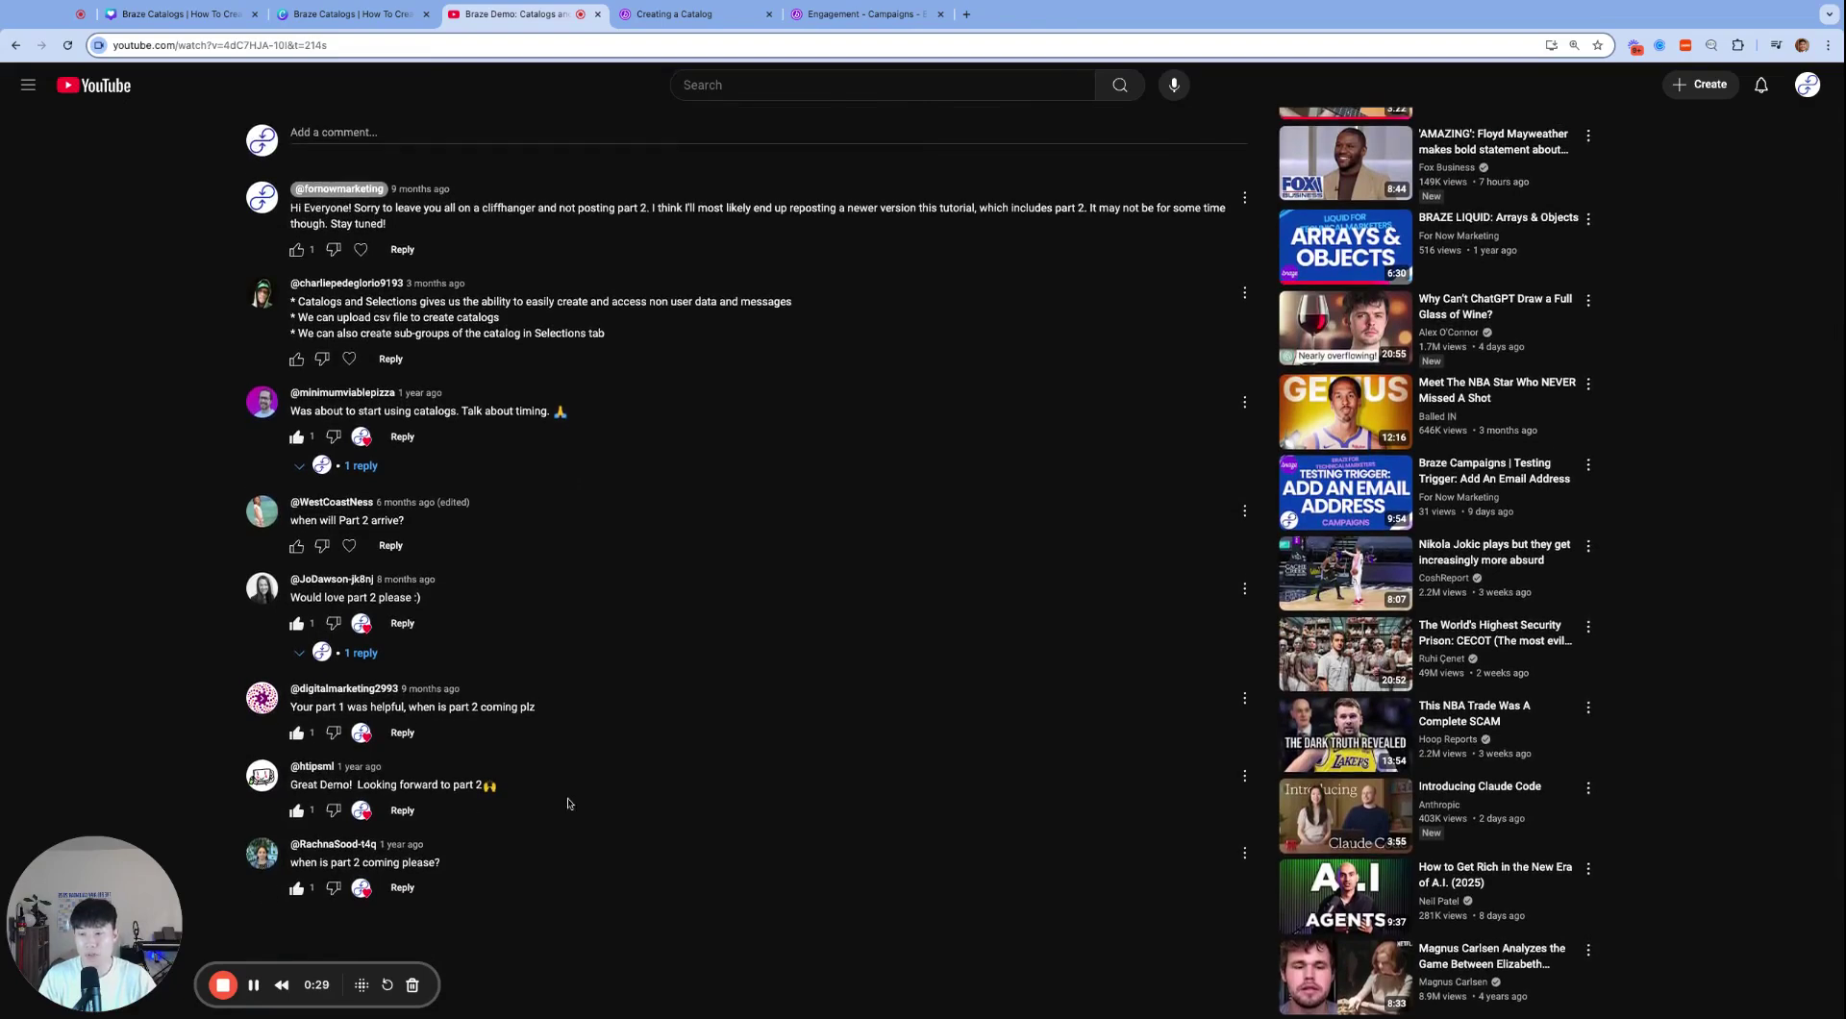
pyautogui.scroll(8, 651, 781)
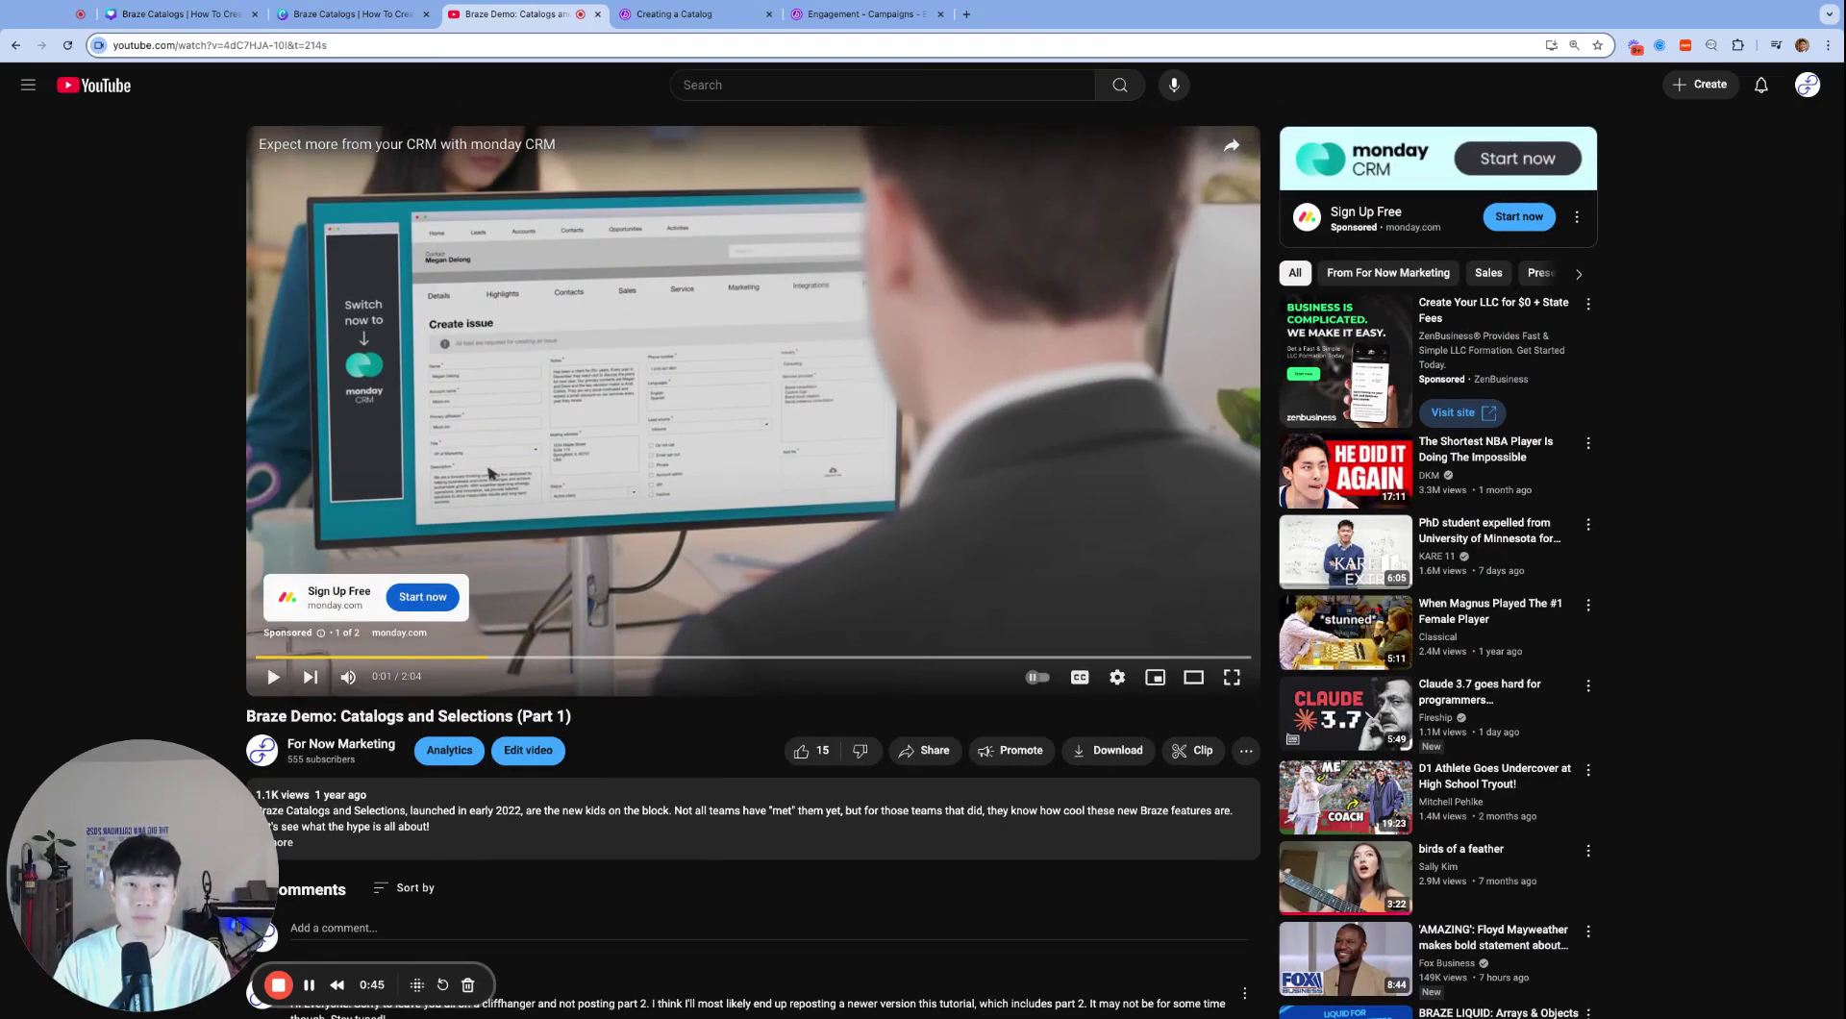
pyautogui.hotkey('ctrl', 'Tab')
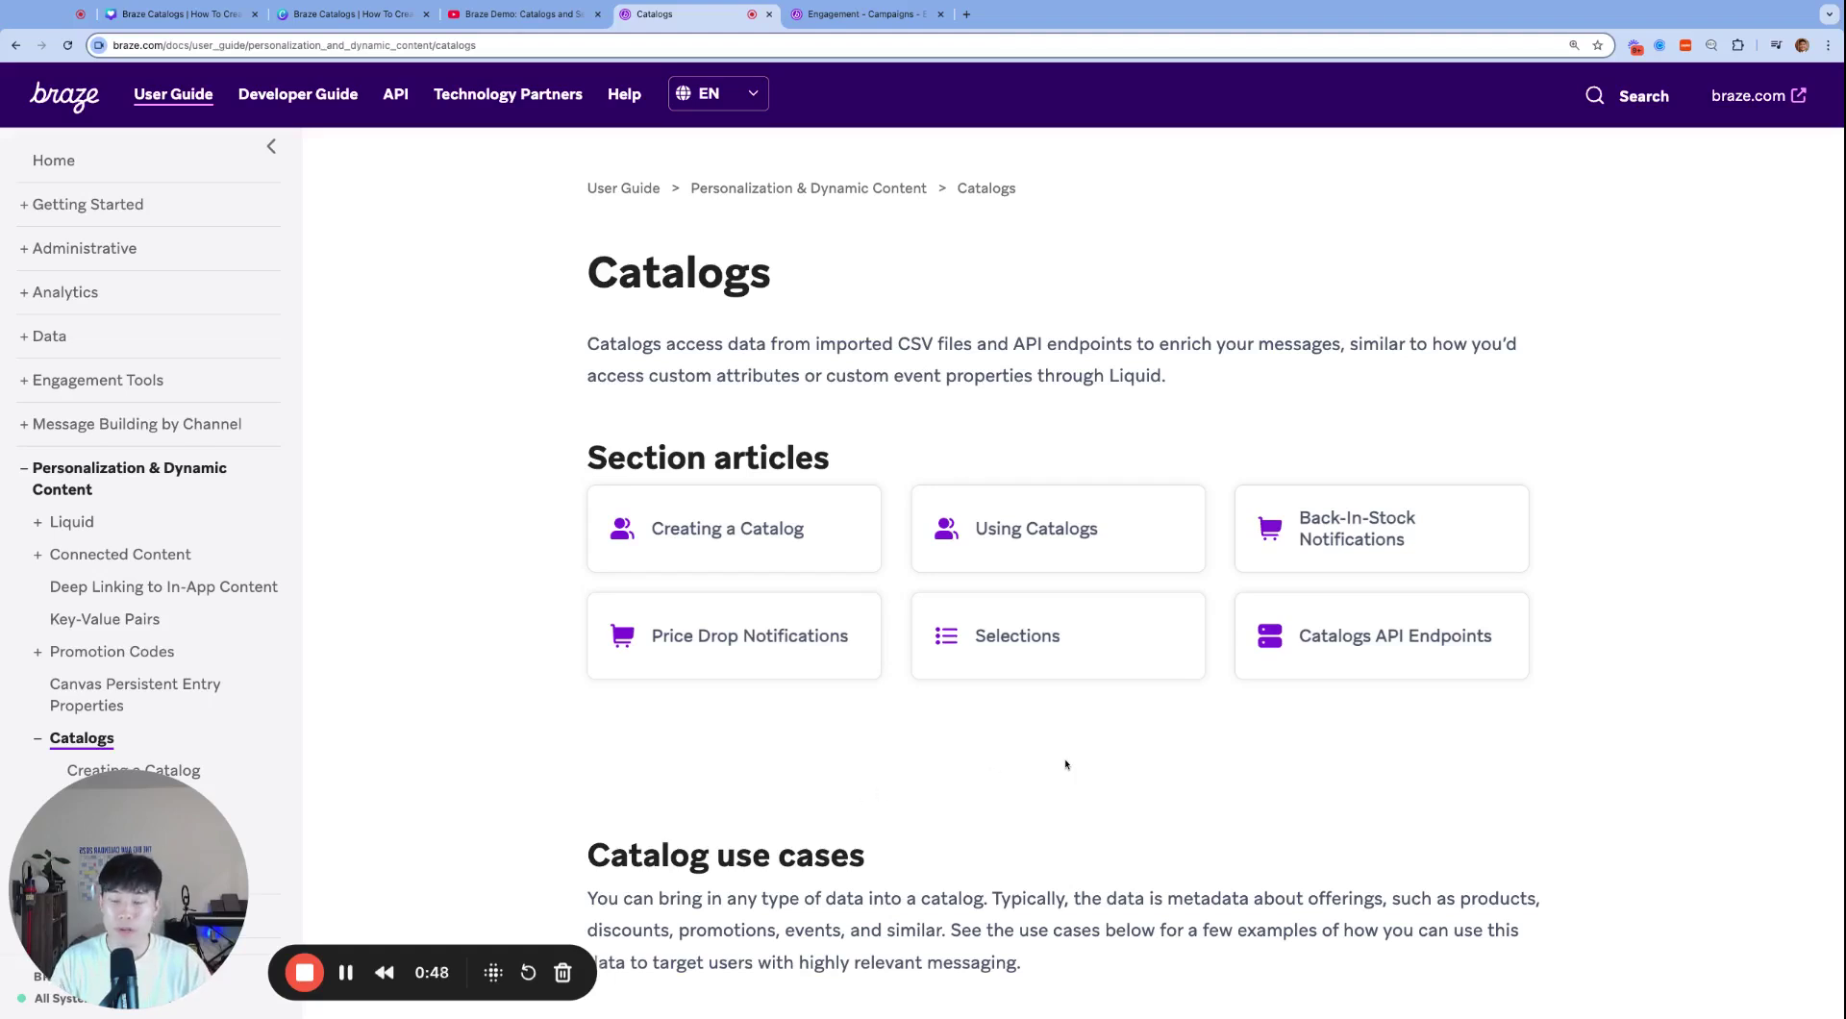
pyautogui.doubleClick(709, 276)
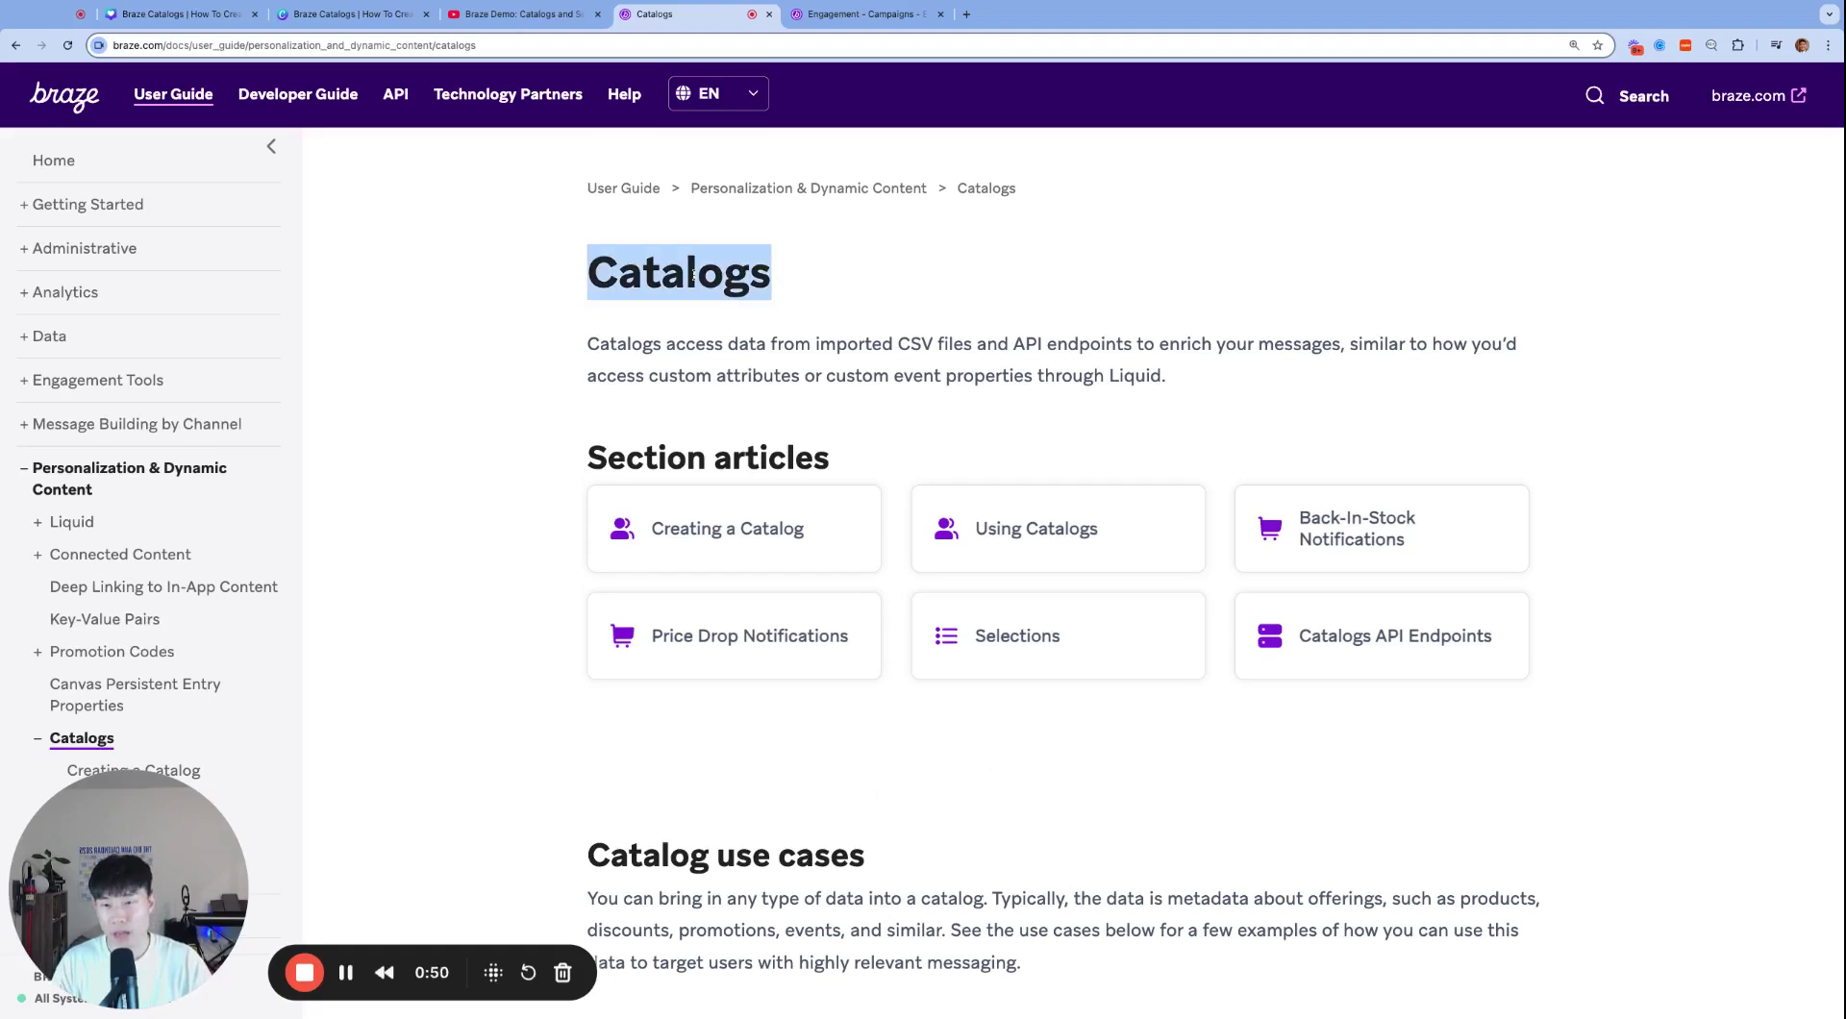
pyautogui.click(677, 278)
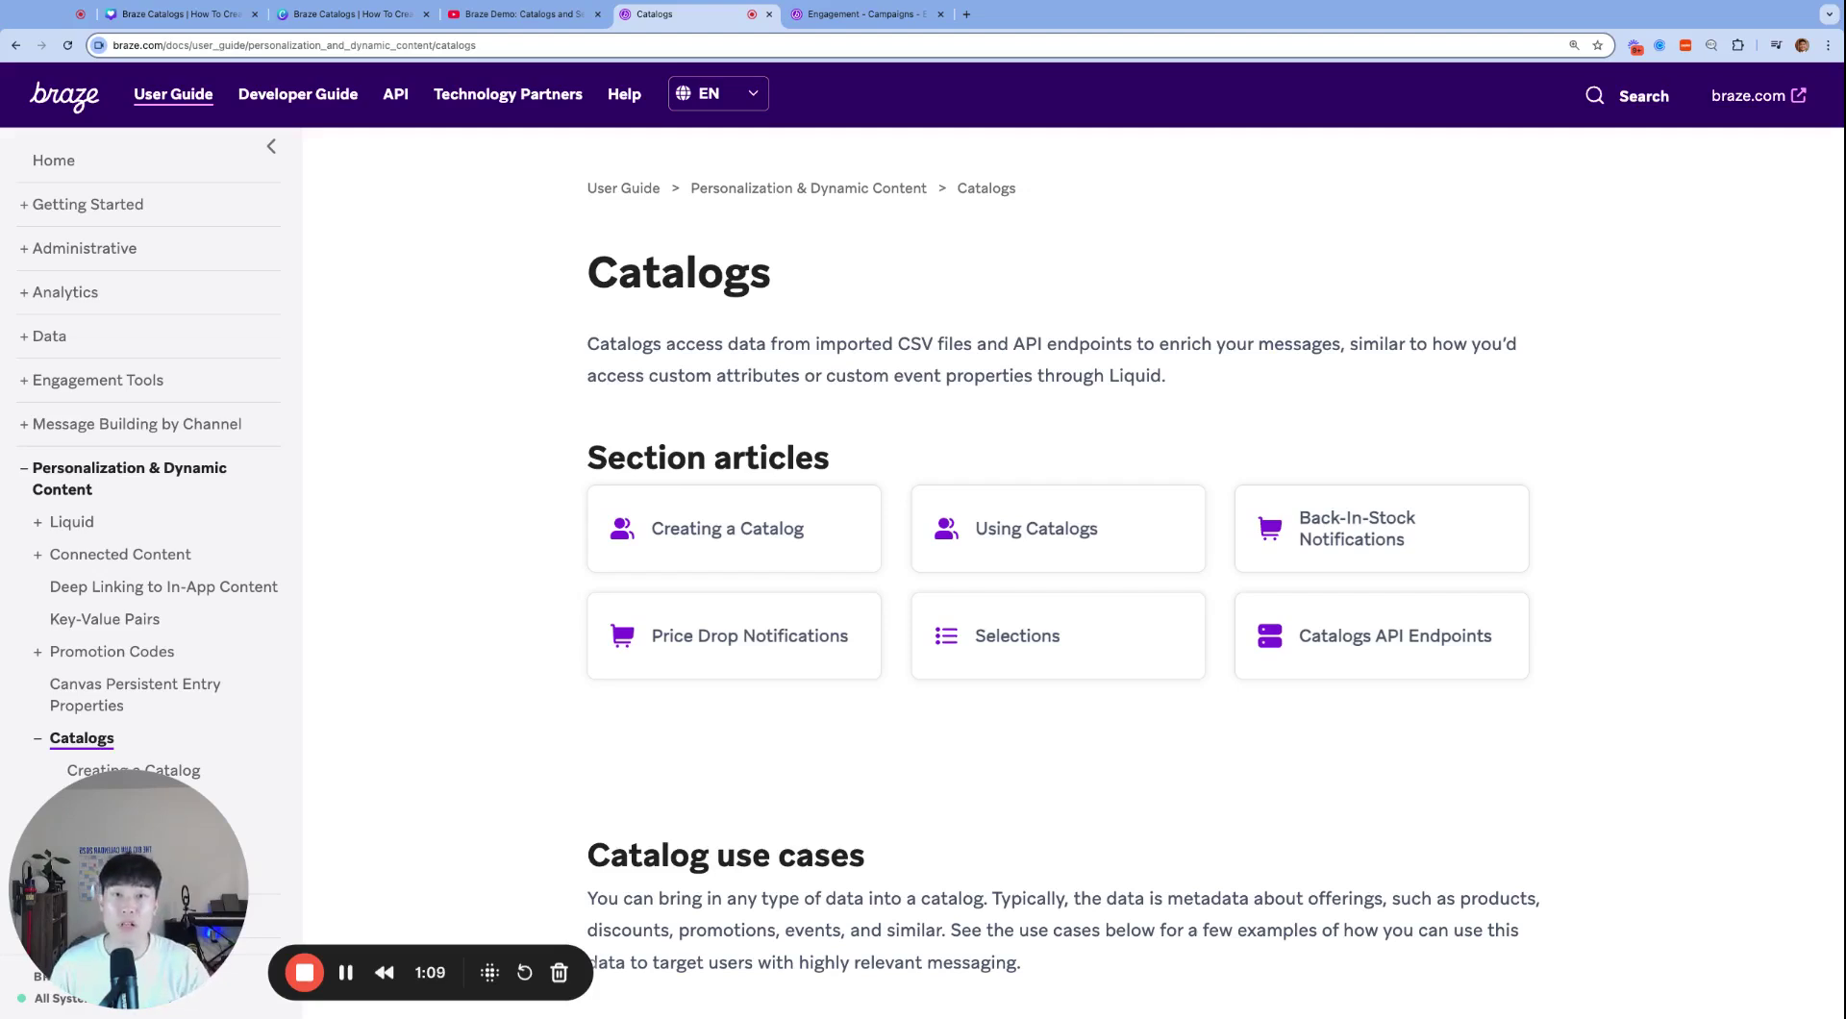
# Step: Read the catalog use-case examples, highlighting the Entertainment heading
pyautogui.scroll(-1, 938, 623)
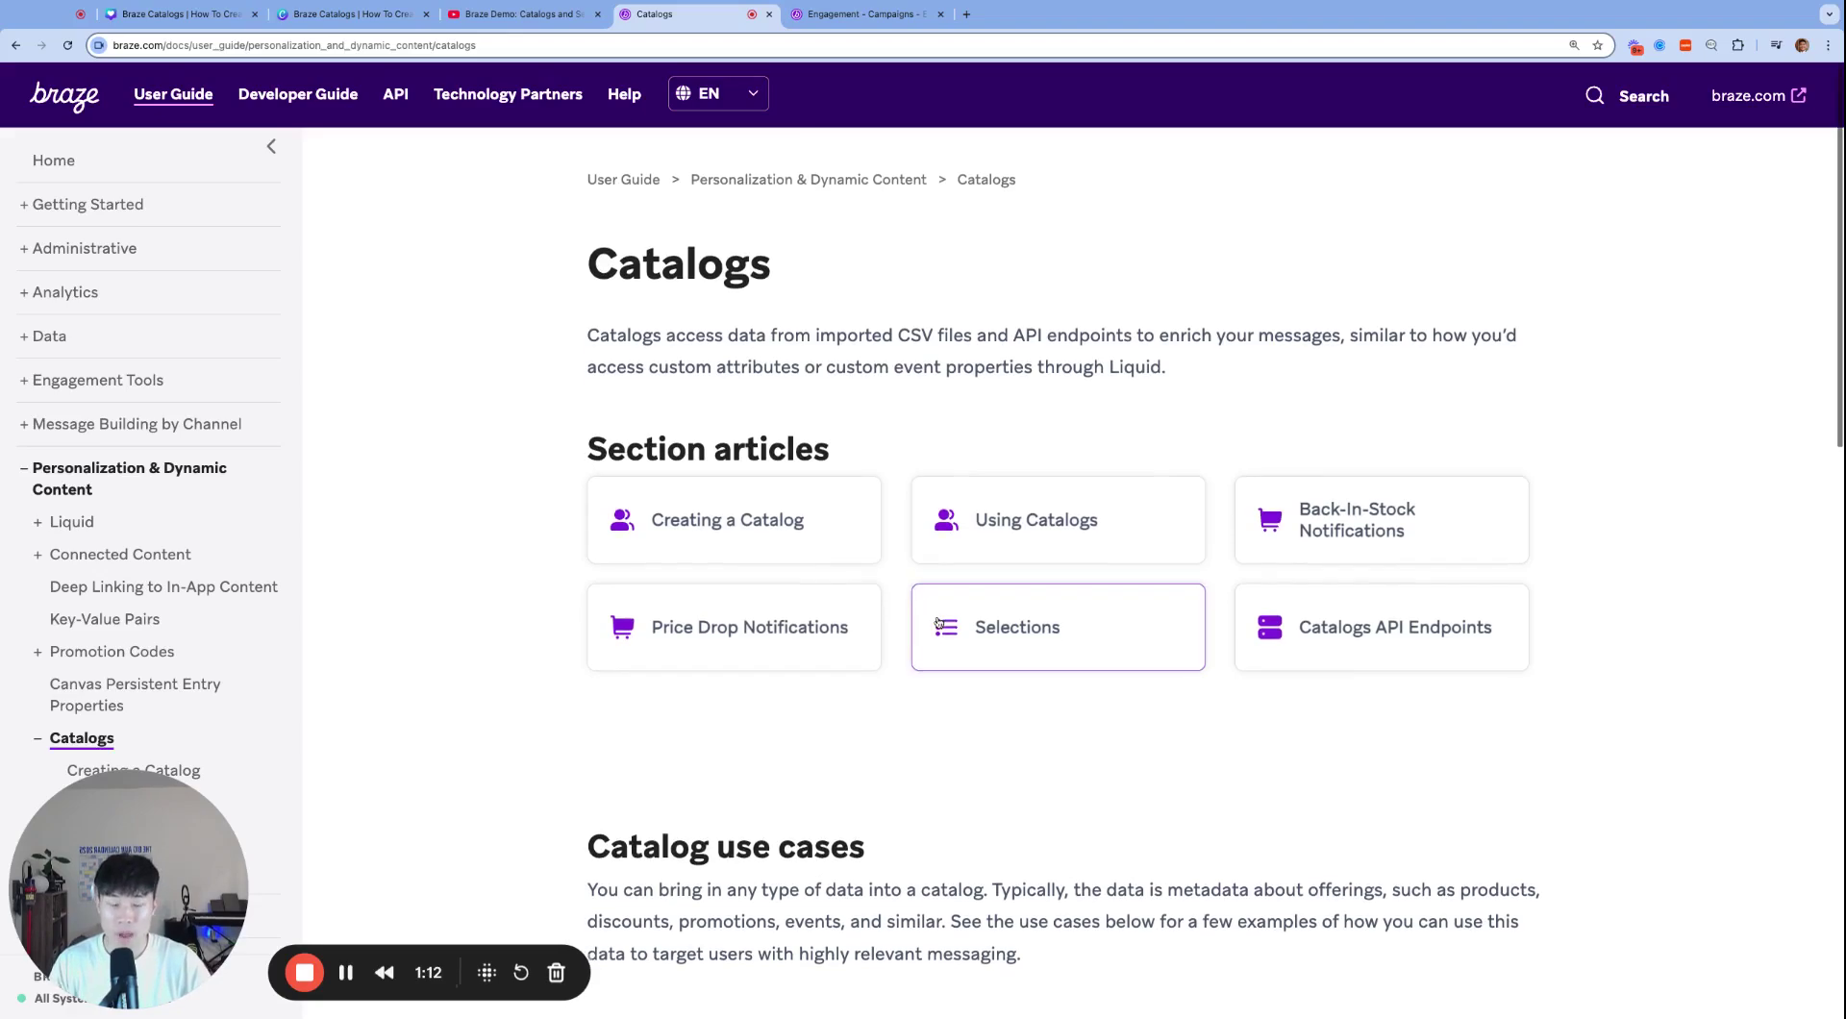
pyautogui.scroll(-5, 937, 623)
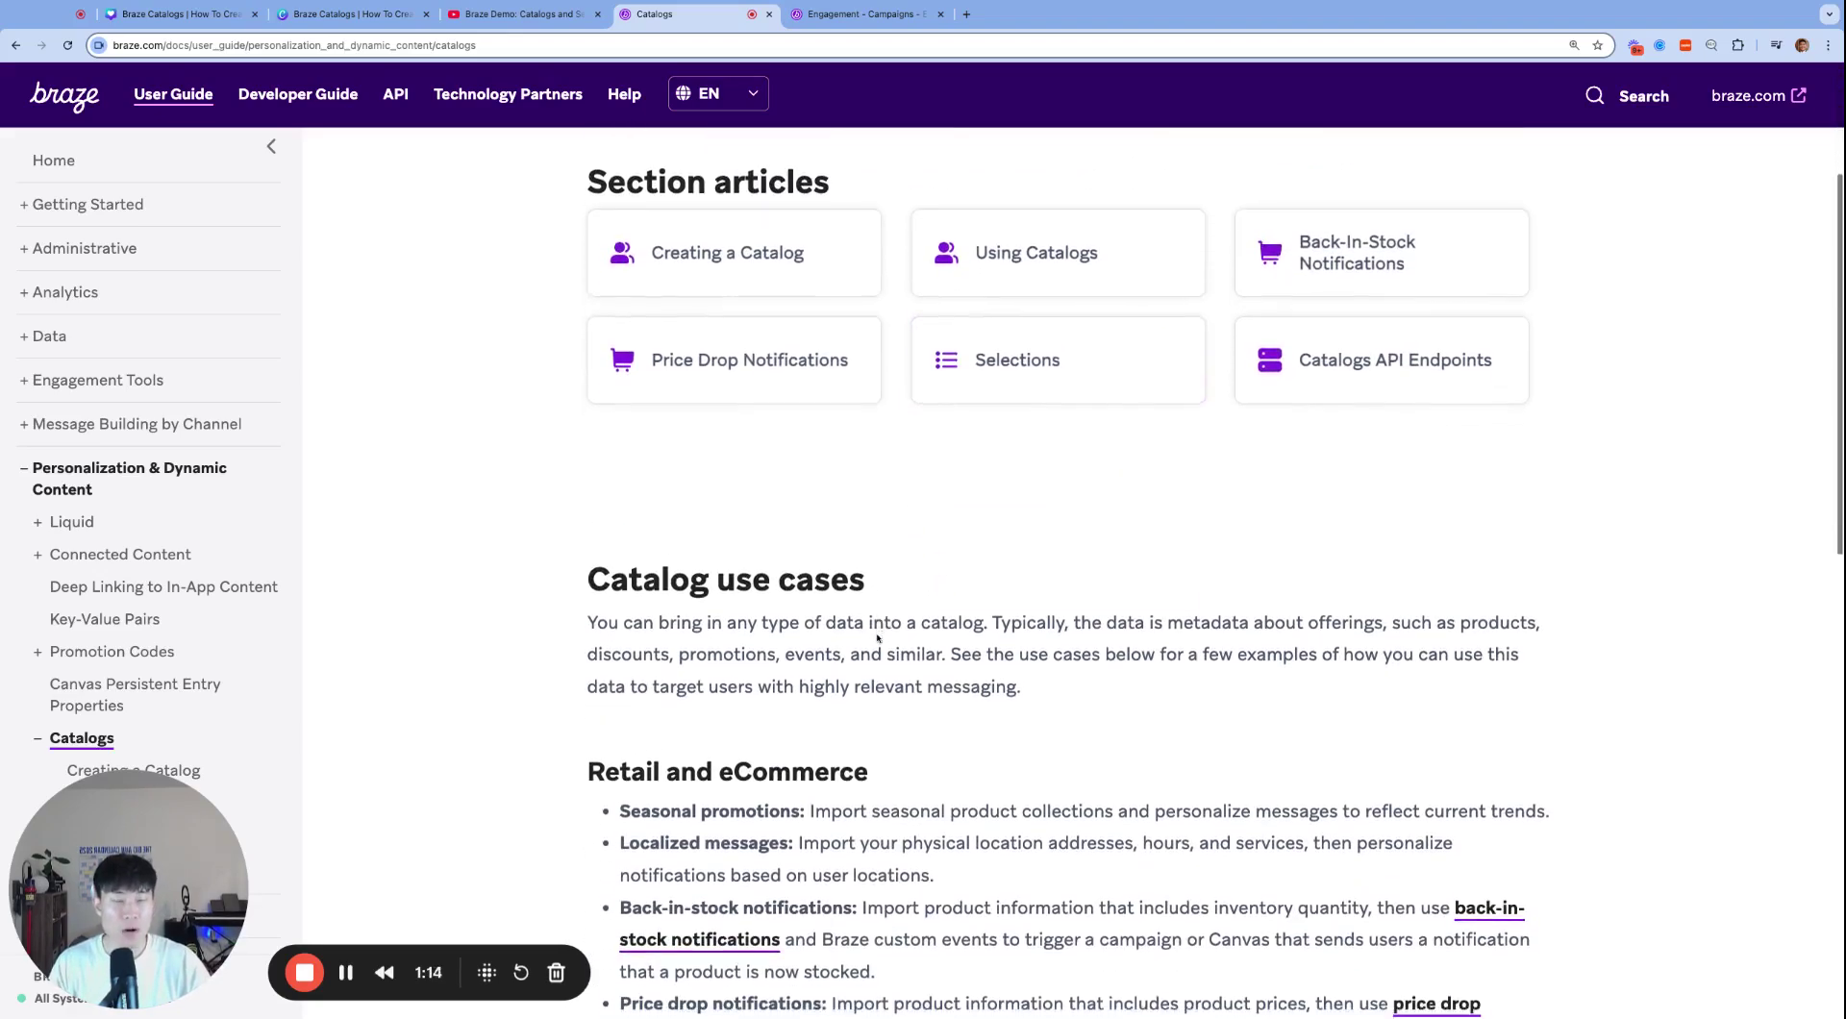
pyautogui.scroll(-1, 876, 638)
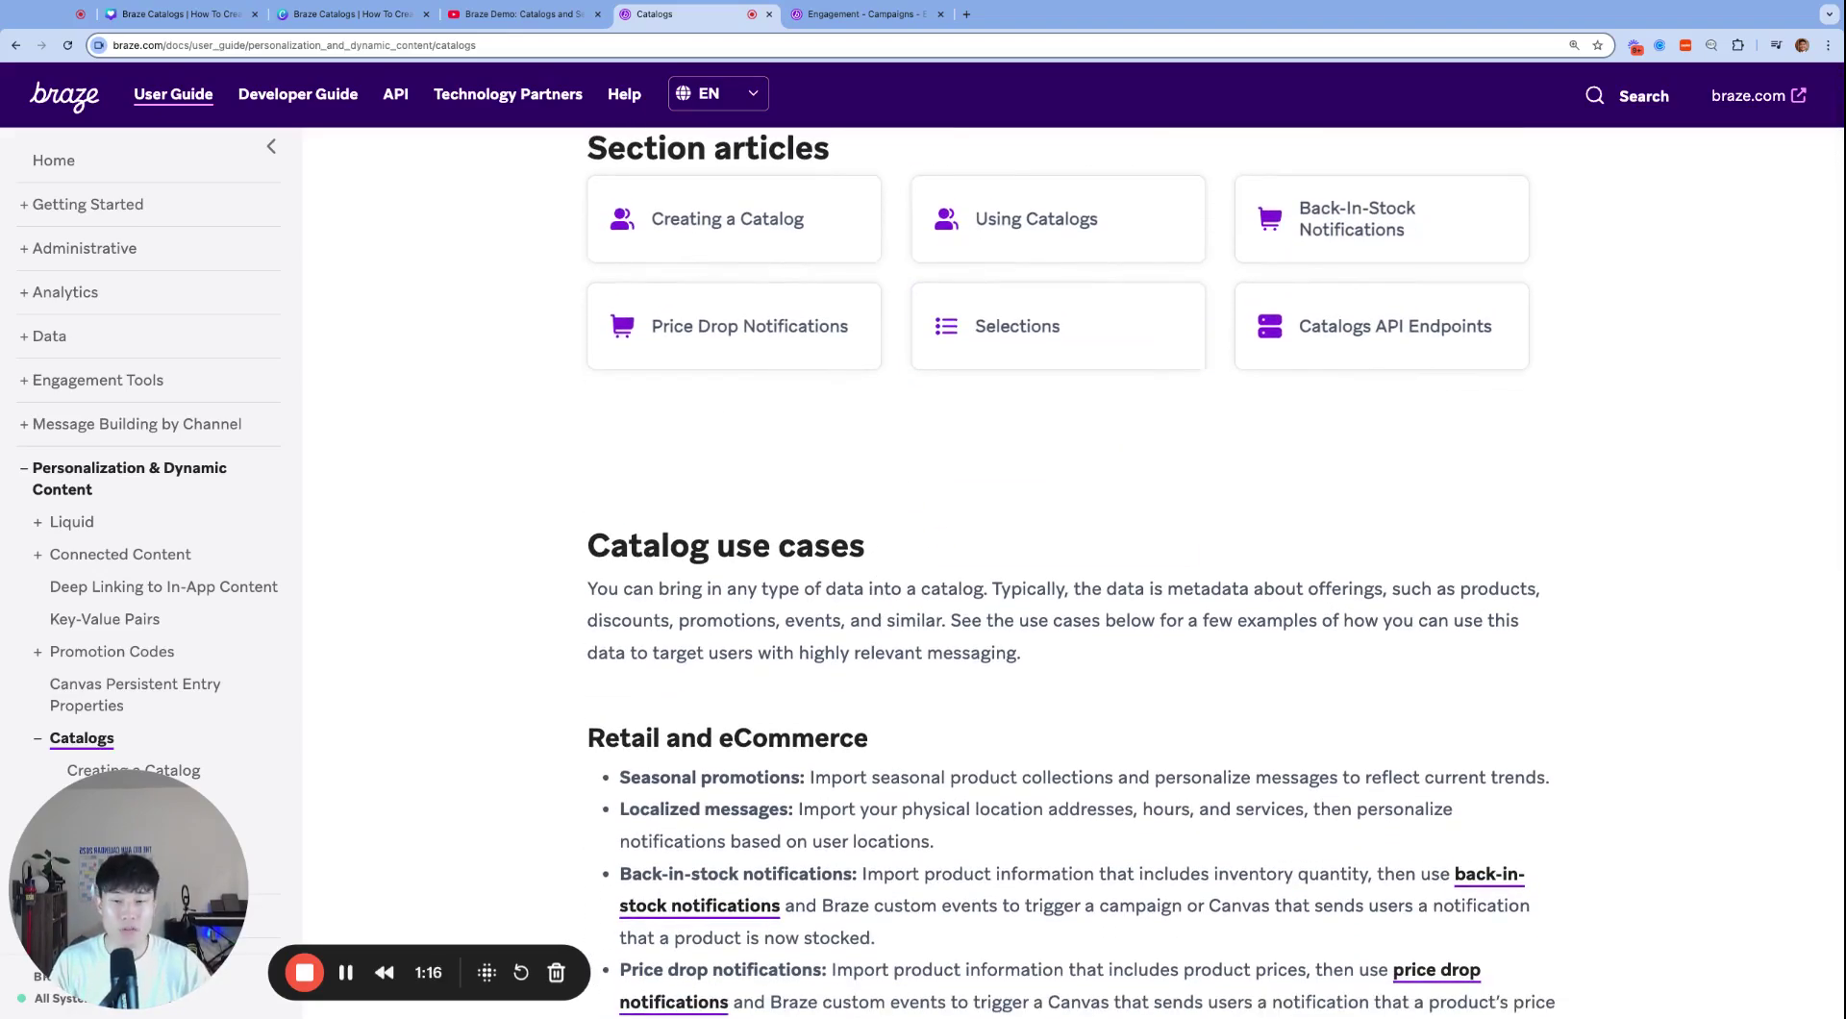
pyautogui.scroll(-5, 877, 637)
pyautogui.moveTo(868, 559); pyautogui.dragTo(588, 560)
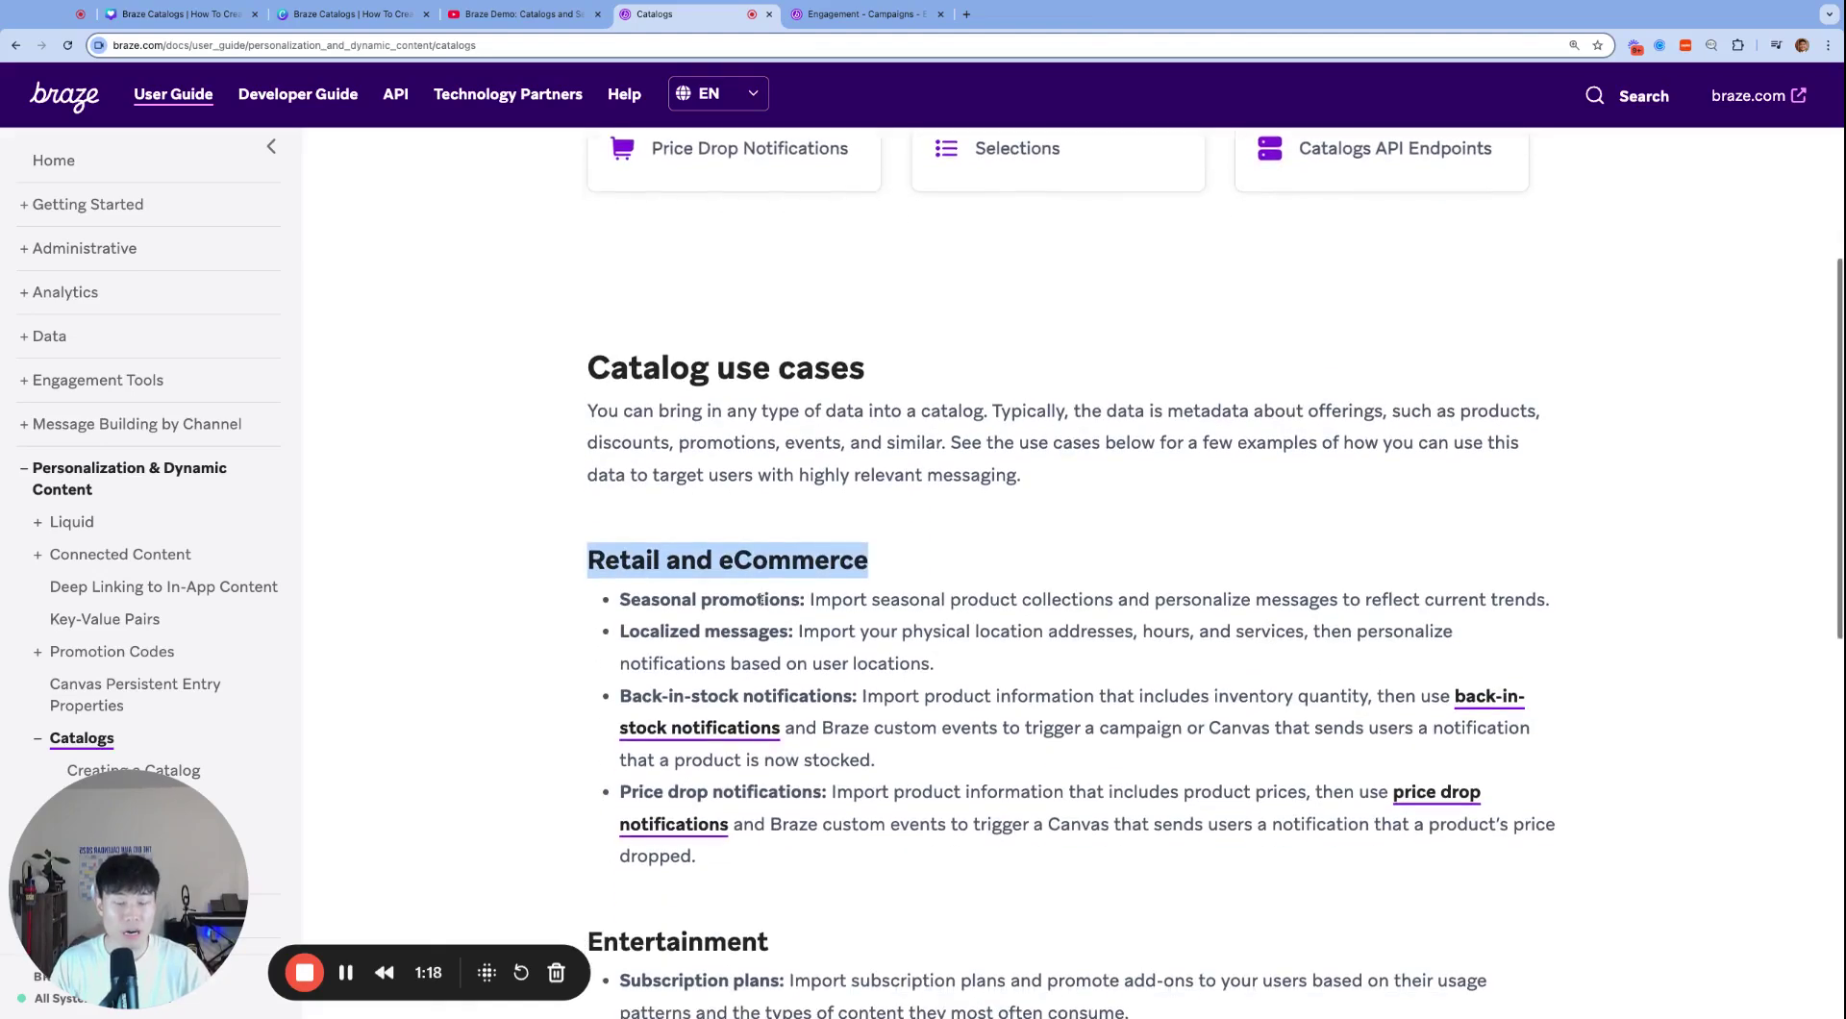
pyautogui.scroll(-5, 760, 599)
pyautogui.doubleClick(676, 719)
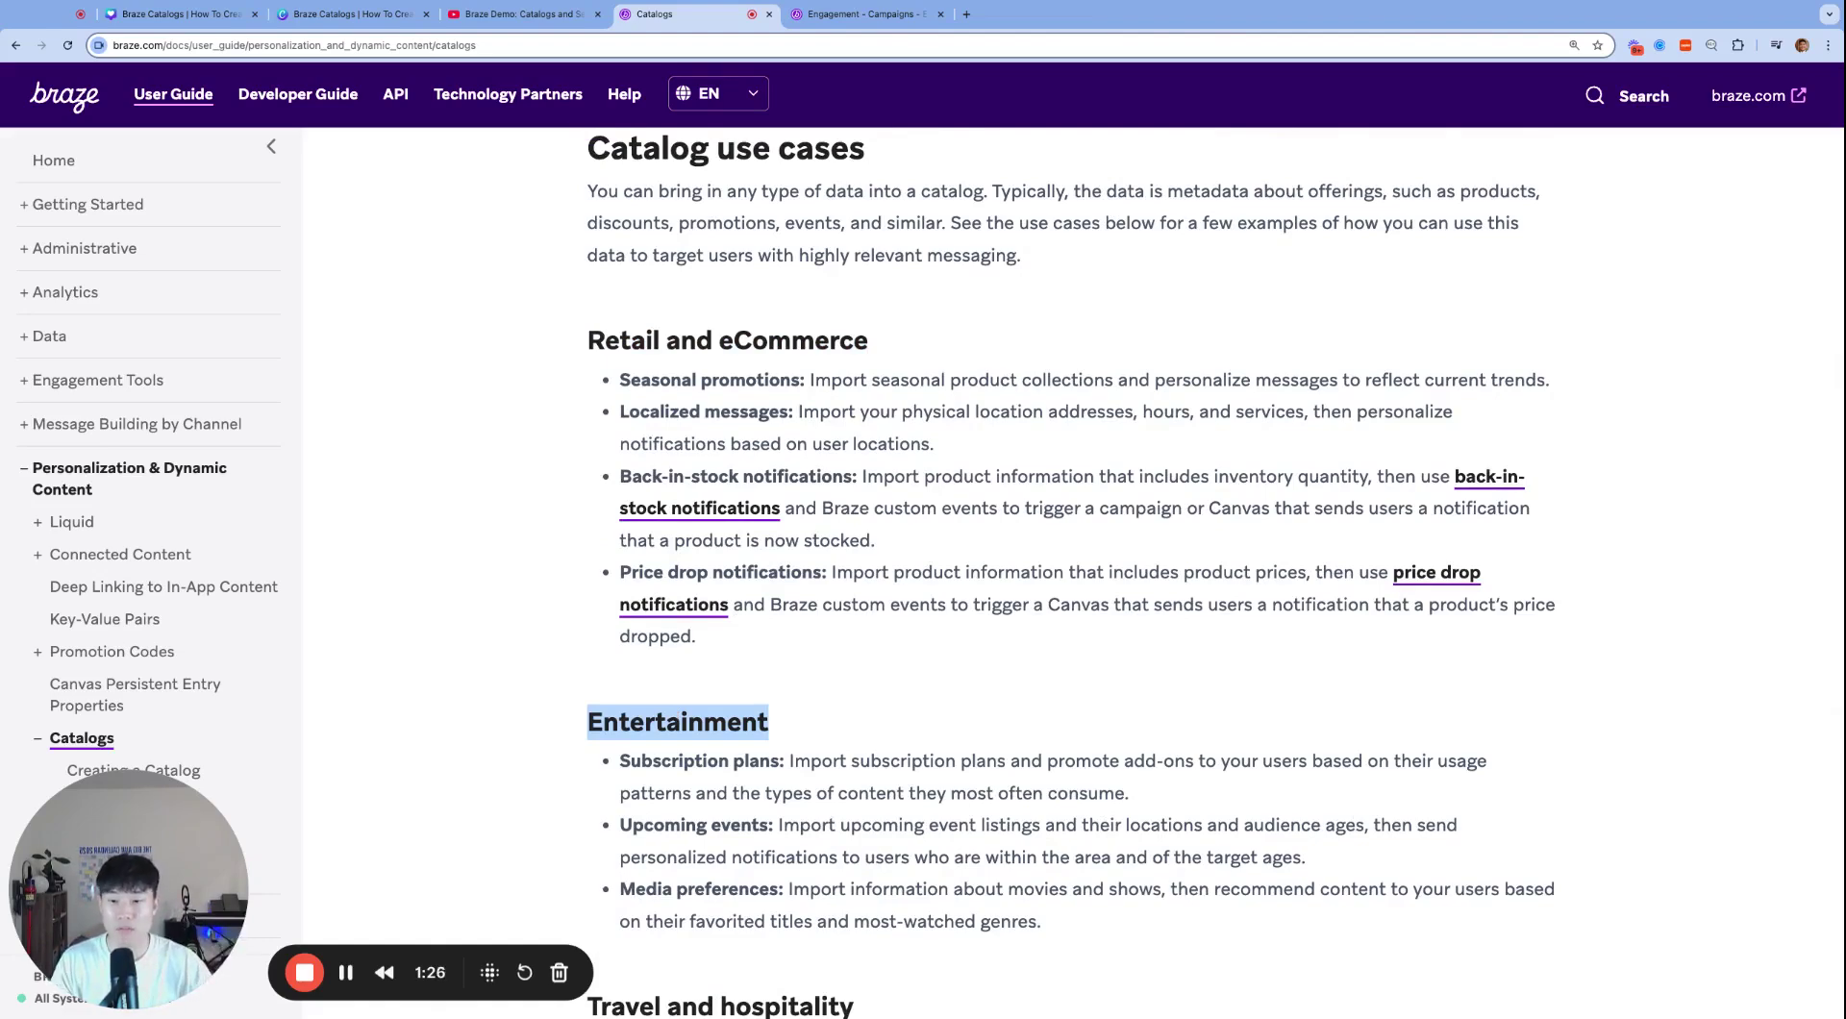
pyautogui.doubleClick(695, 719)
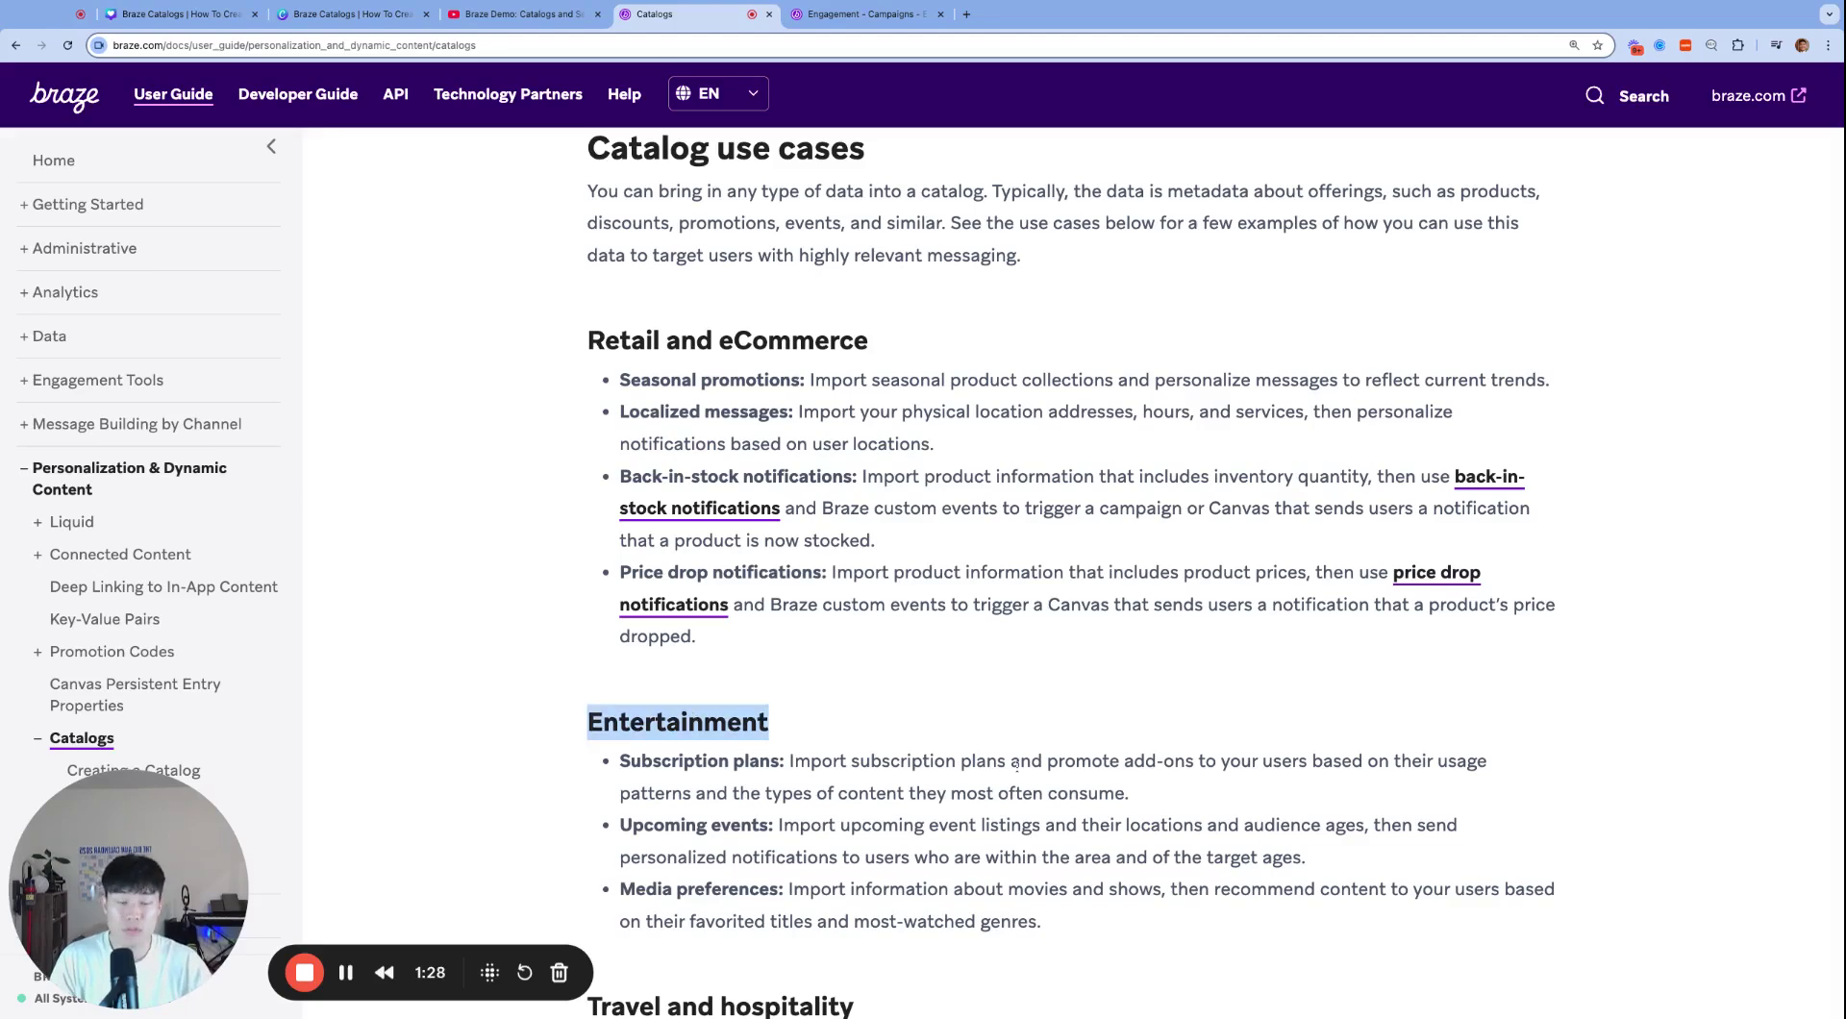
pyautogui.scroll(-1, 1124, 762)
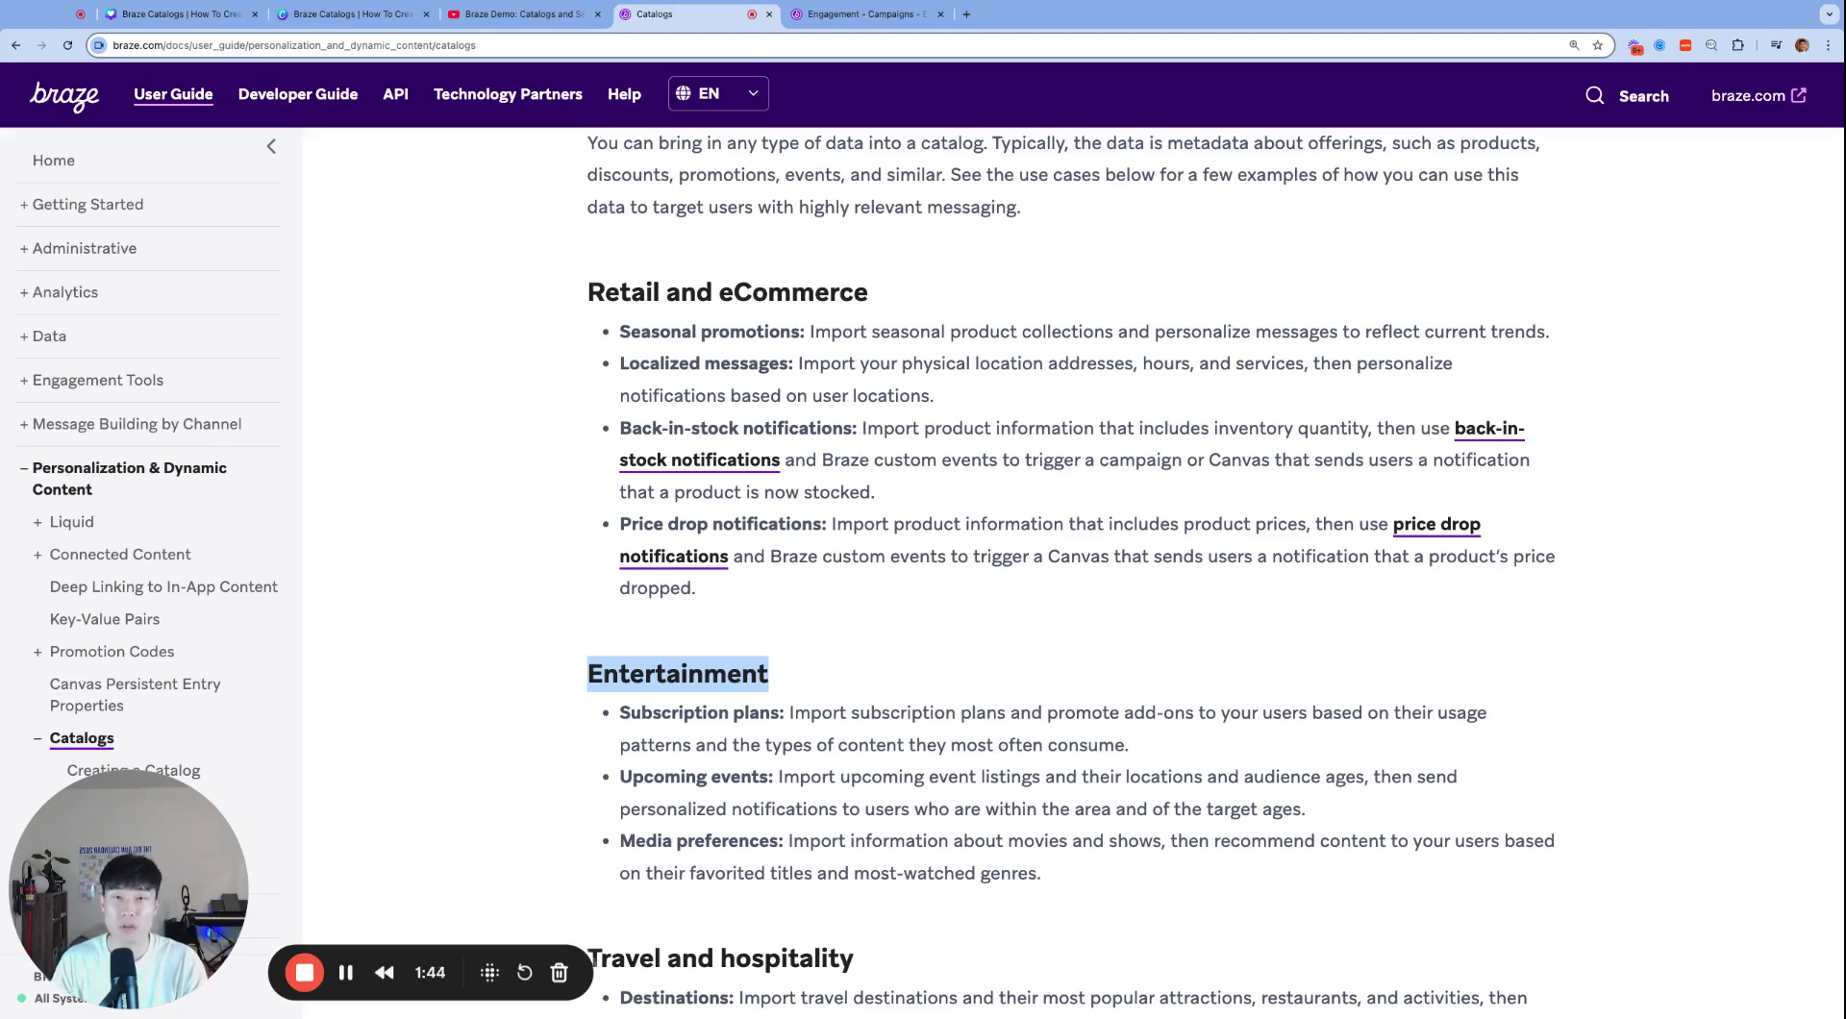
# Step: Enlarge the page and read the 'How catalogs and Liquid work together' section
pyautogui.scroll(-7, 659, 646)
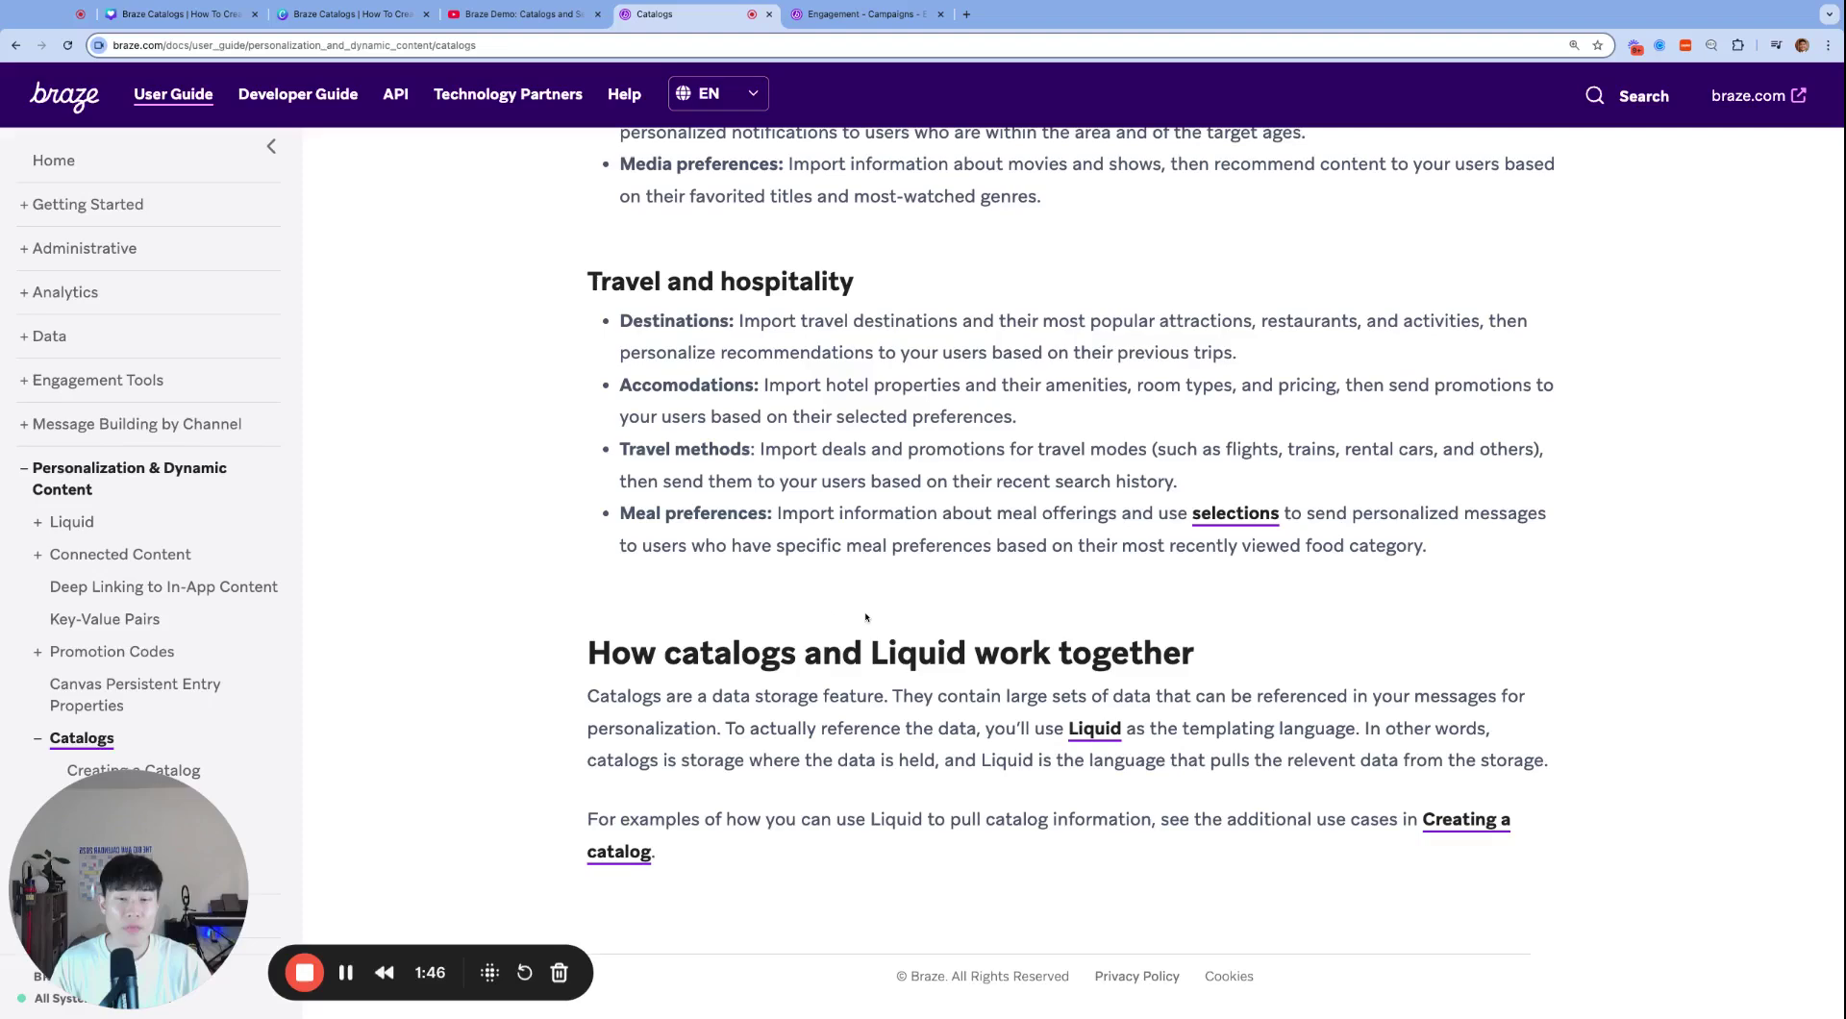
pyautogui.moveTo(580, 655); pyautogui.dragTo(1064, 865)
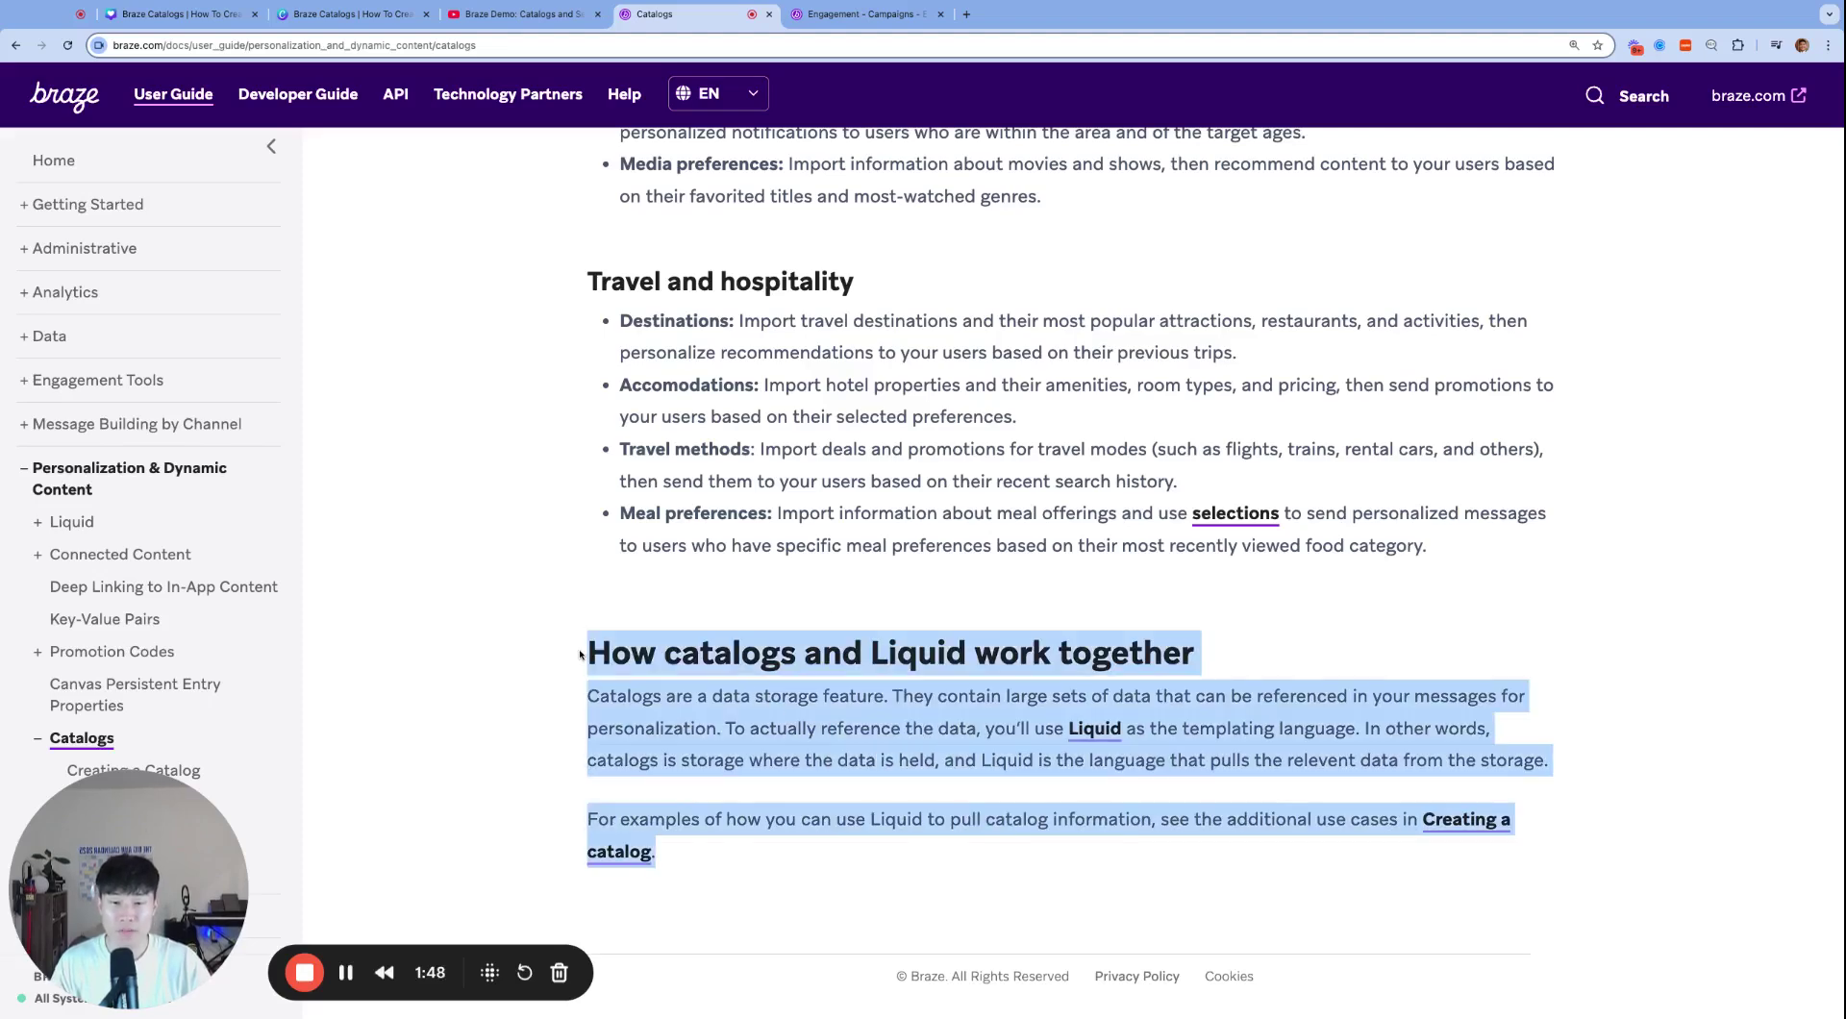
pyautogui.click(1064, 865)
pyautogui.hotkey('ctrl', '+')
pyautogui.scroll(-2, 1066, 866)
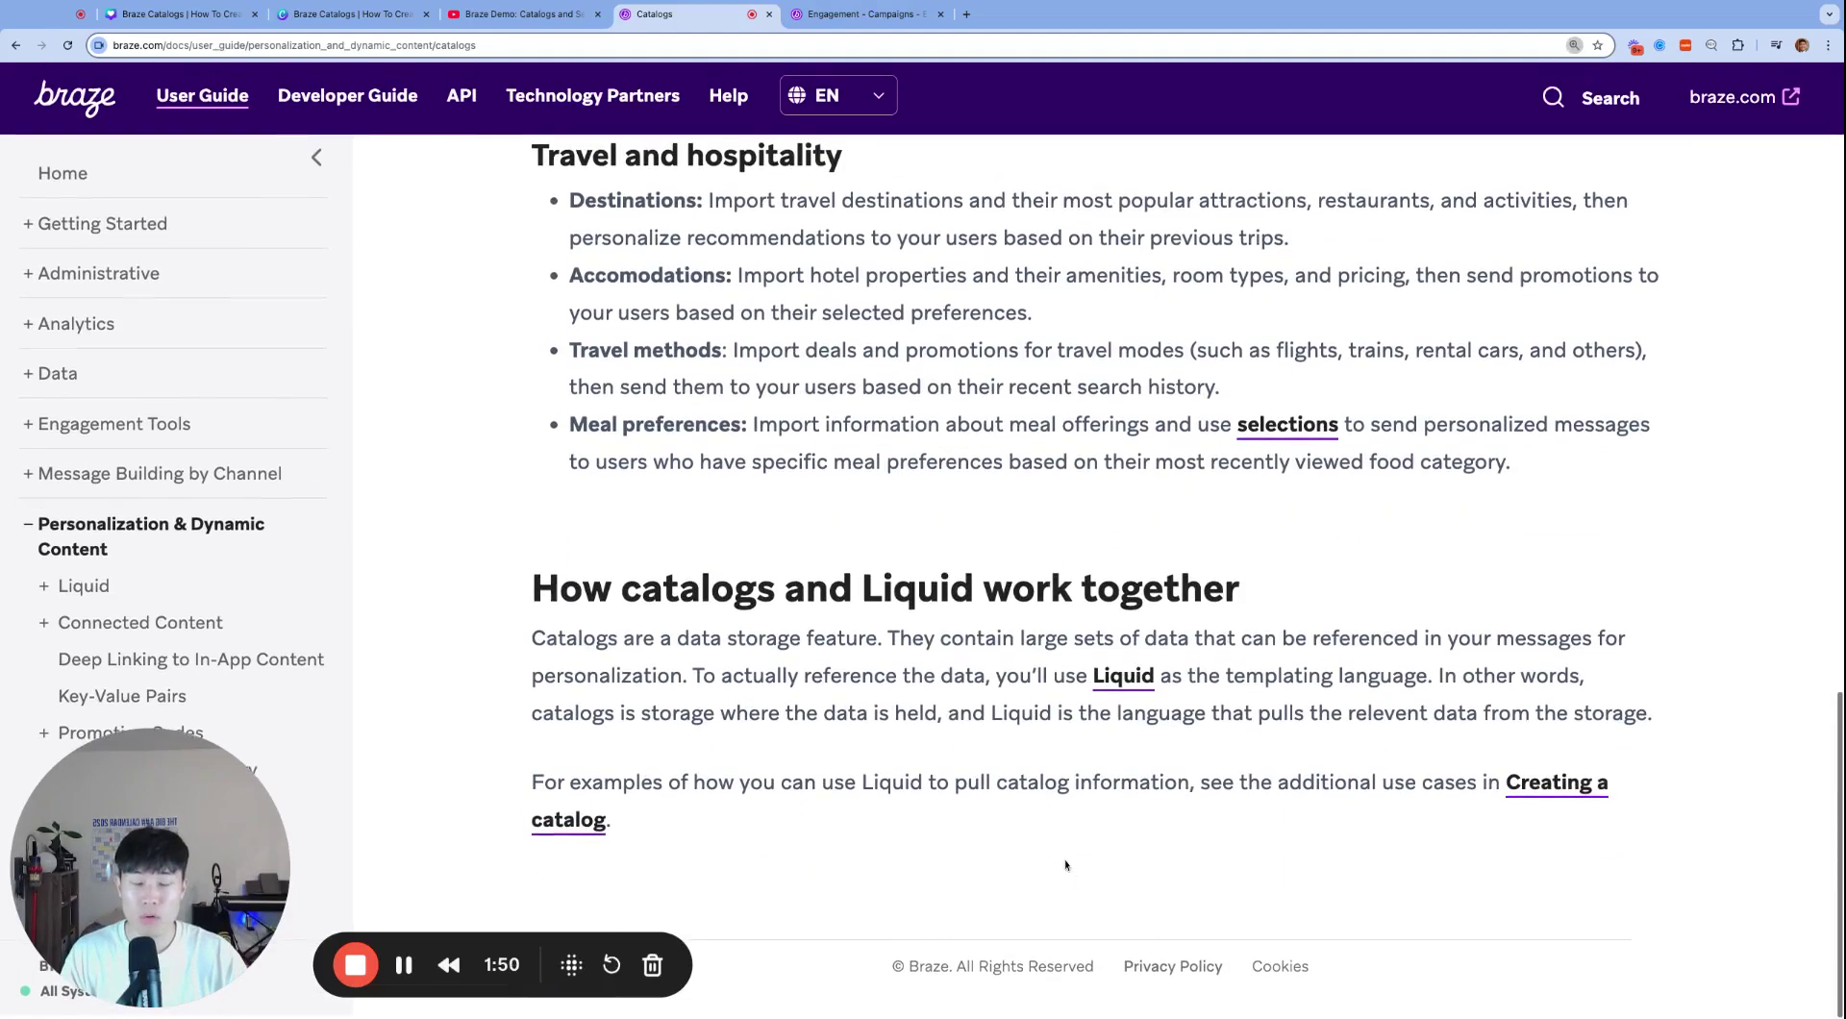
pyautogui.tripleClick(1113, 838)
pyautogui.hotkey('shift', 'Up')
pyautogui.hotkey('shift', 'Up')
pyautogui.hotkey('shift', 'Up')
pyautogui.hotkey('shift', 'Up')
pyautogui.hotkey('shift', 'Left')
pyautogui.hotkey('shift', 'Left')
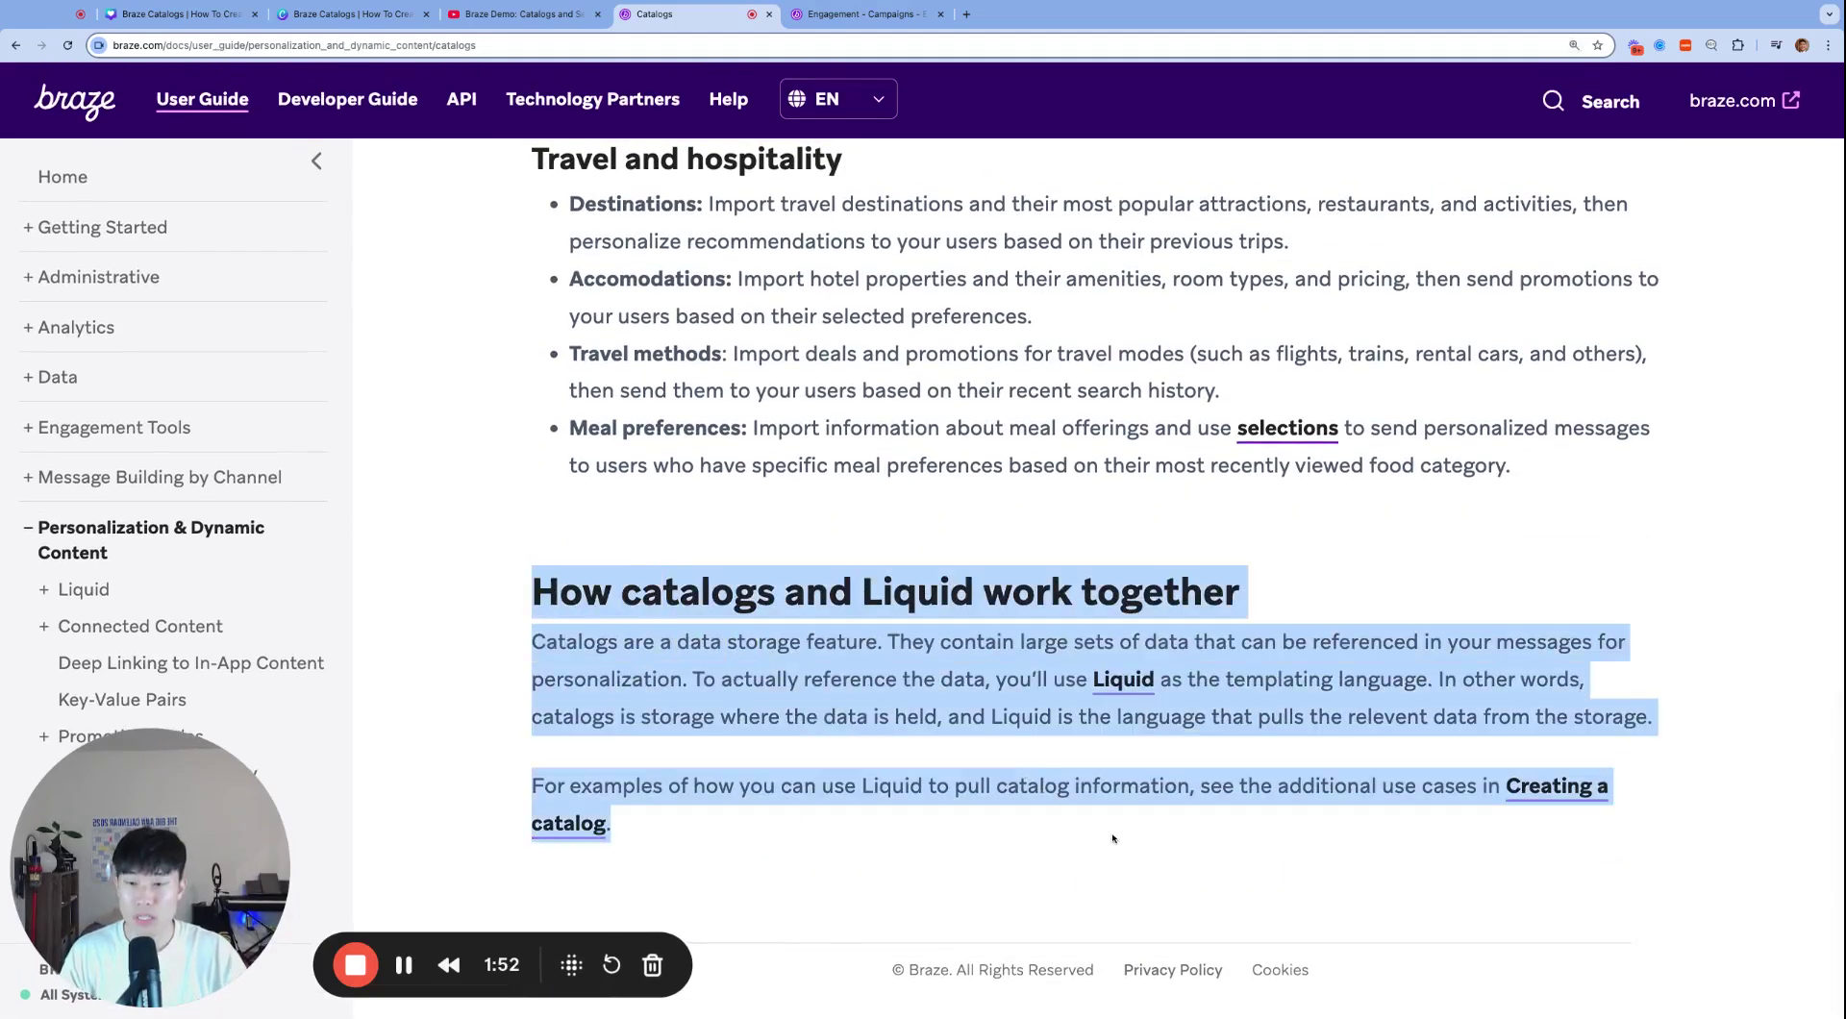
pyautogui.click(900, 568)
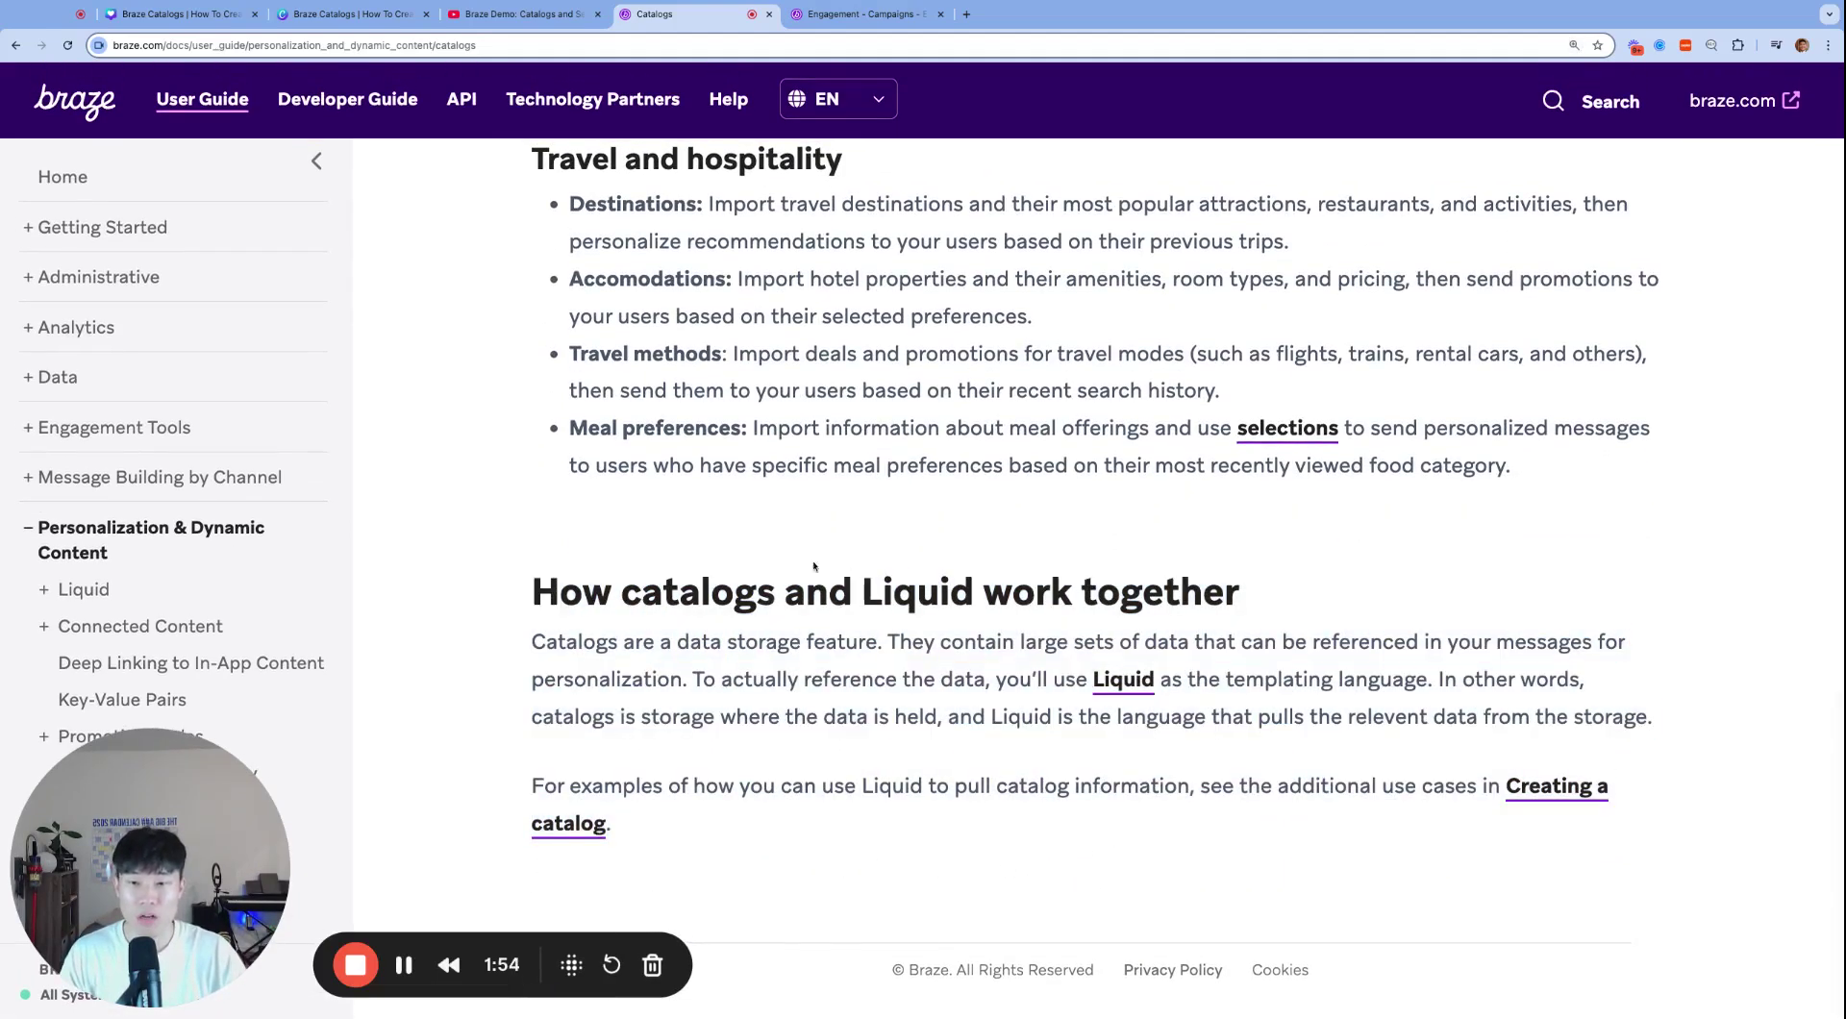
pyautogui.moveTo(534, 588); pyautogui.dragTo(865, 716)
pyautogui.click(931, 771)
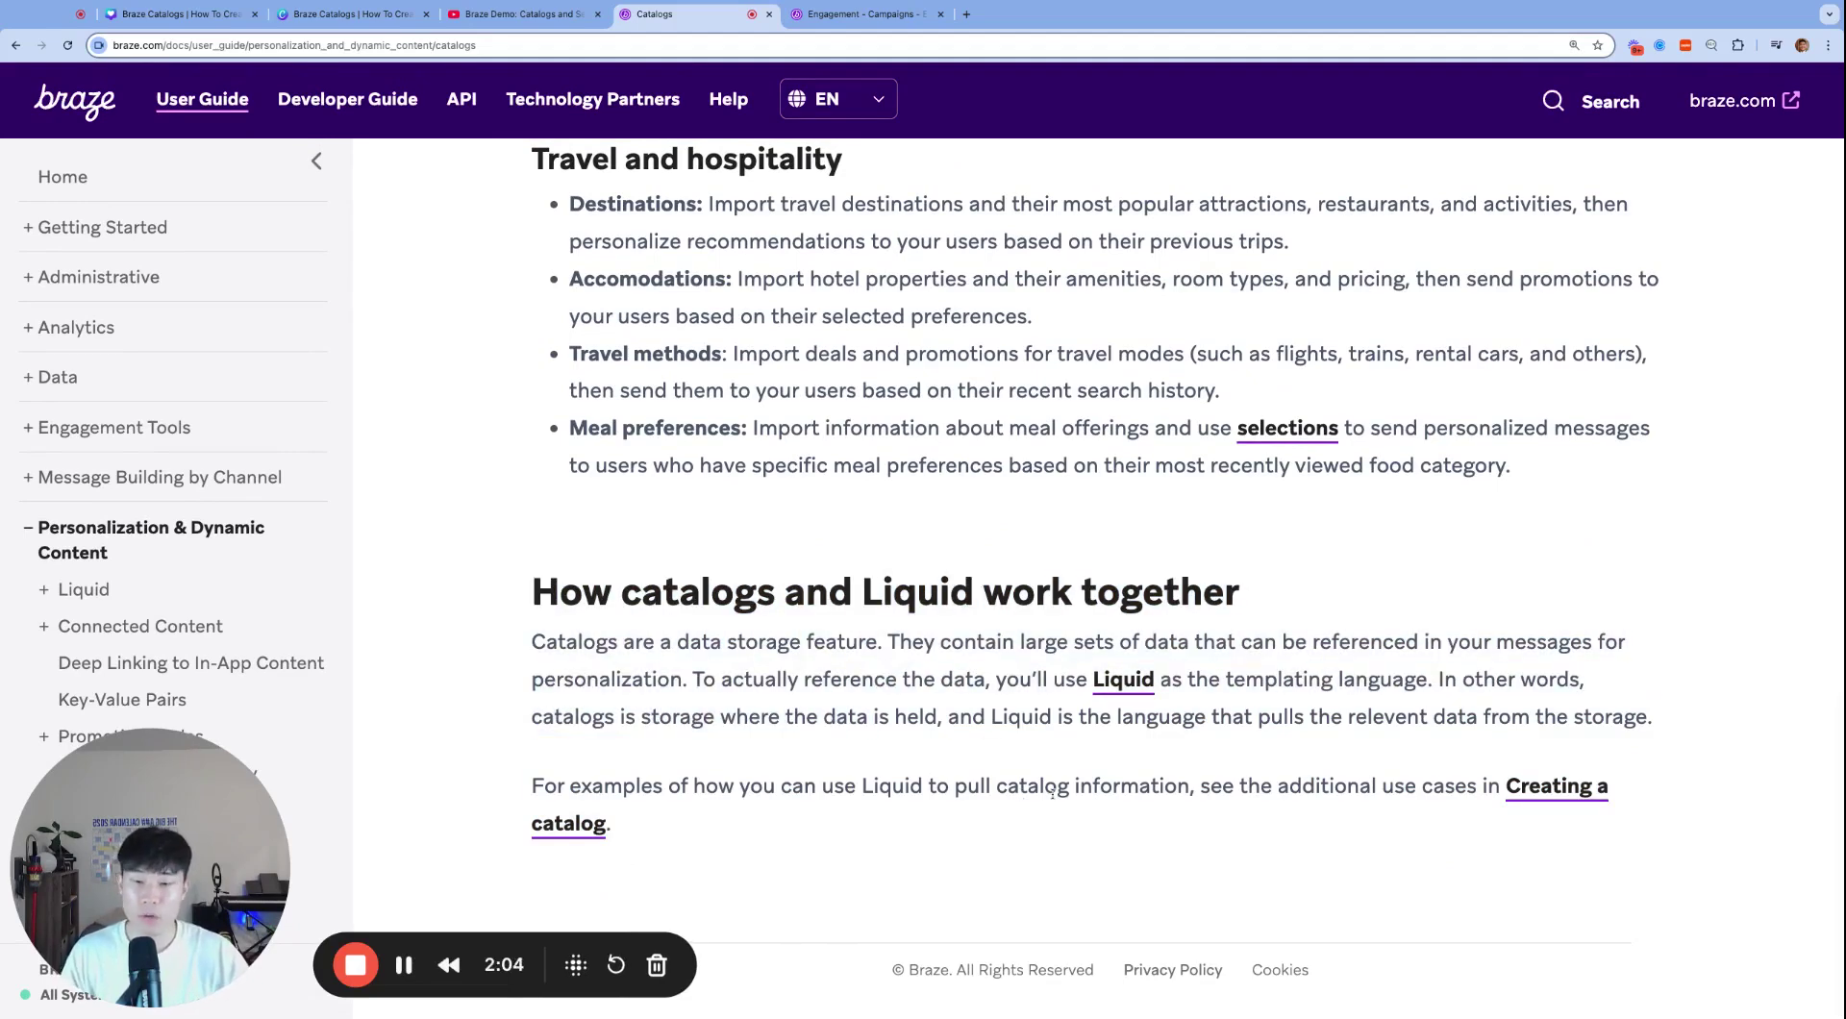
pyautogui.scroll(5, 1051, 795)
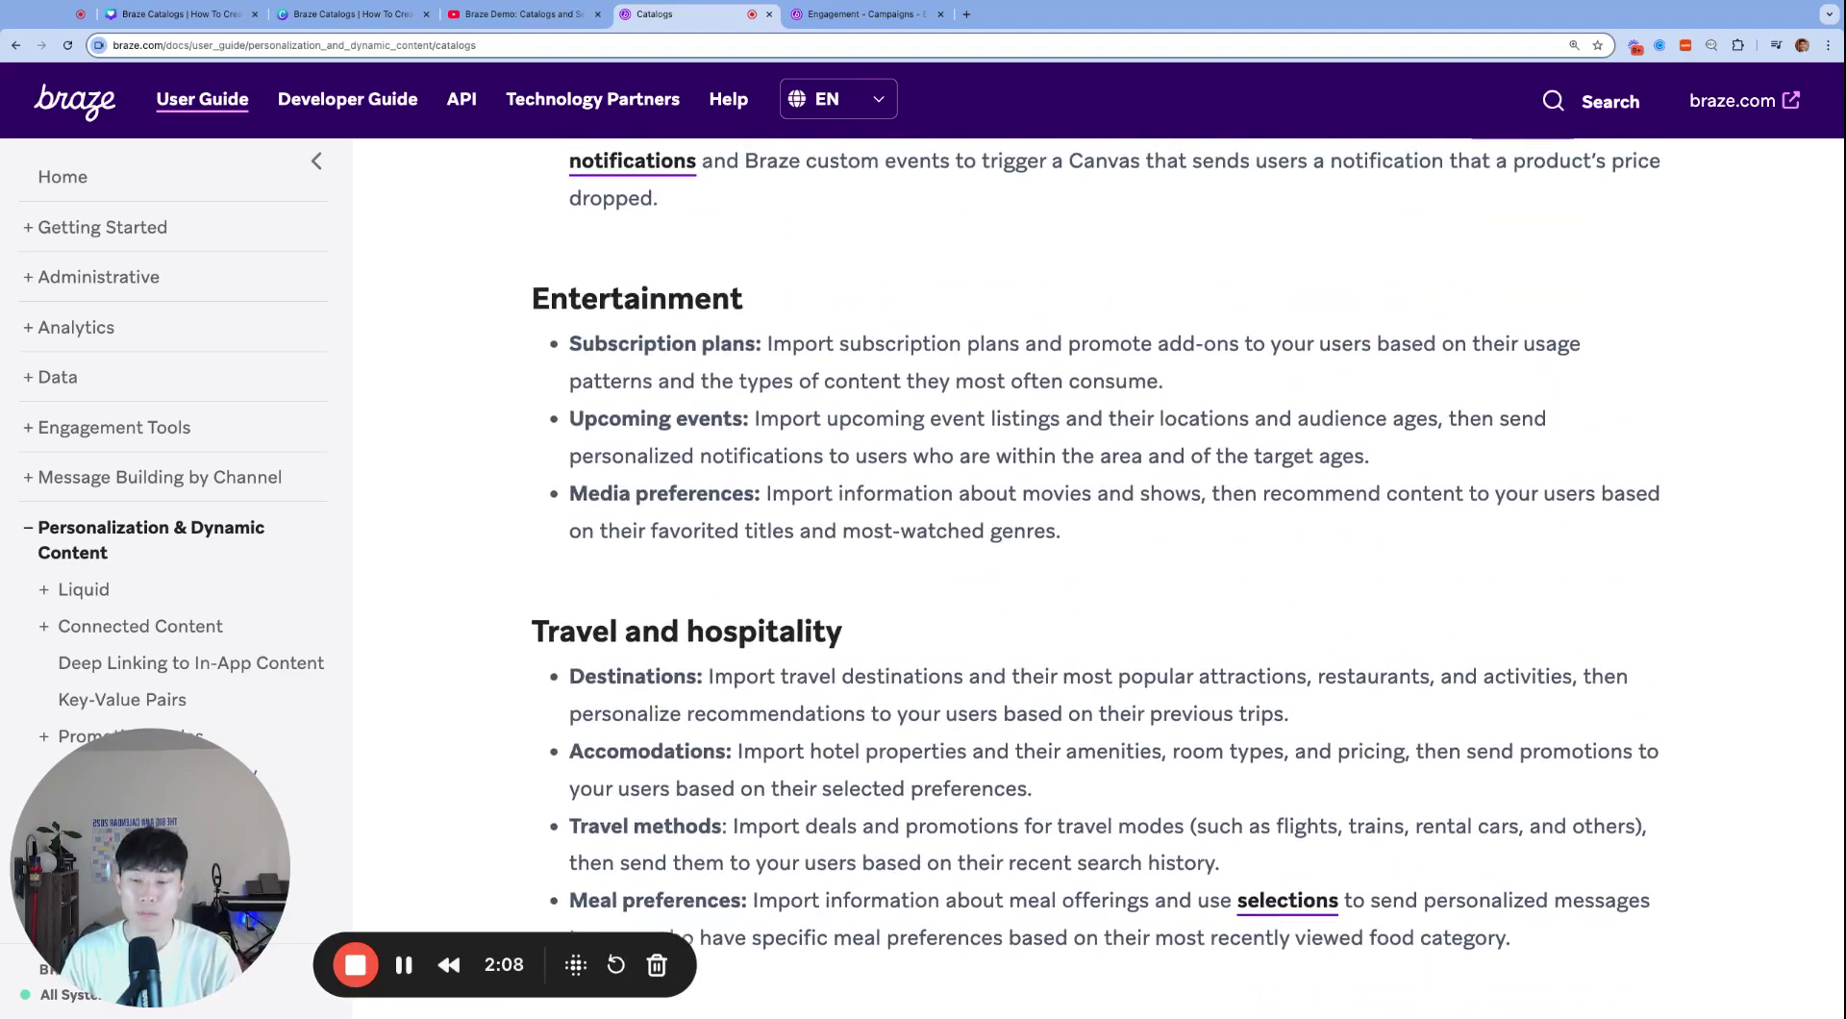
# Step: Switch to the campaign email editor and zoom the page in
pyautogui.hotkey('ctrl', 'Tab')
pyautogui.scroll(1, 638, 610)
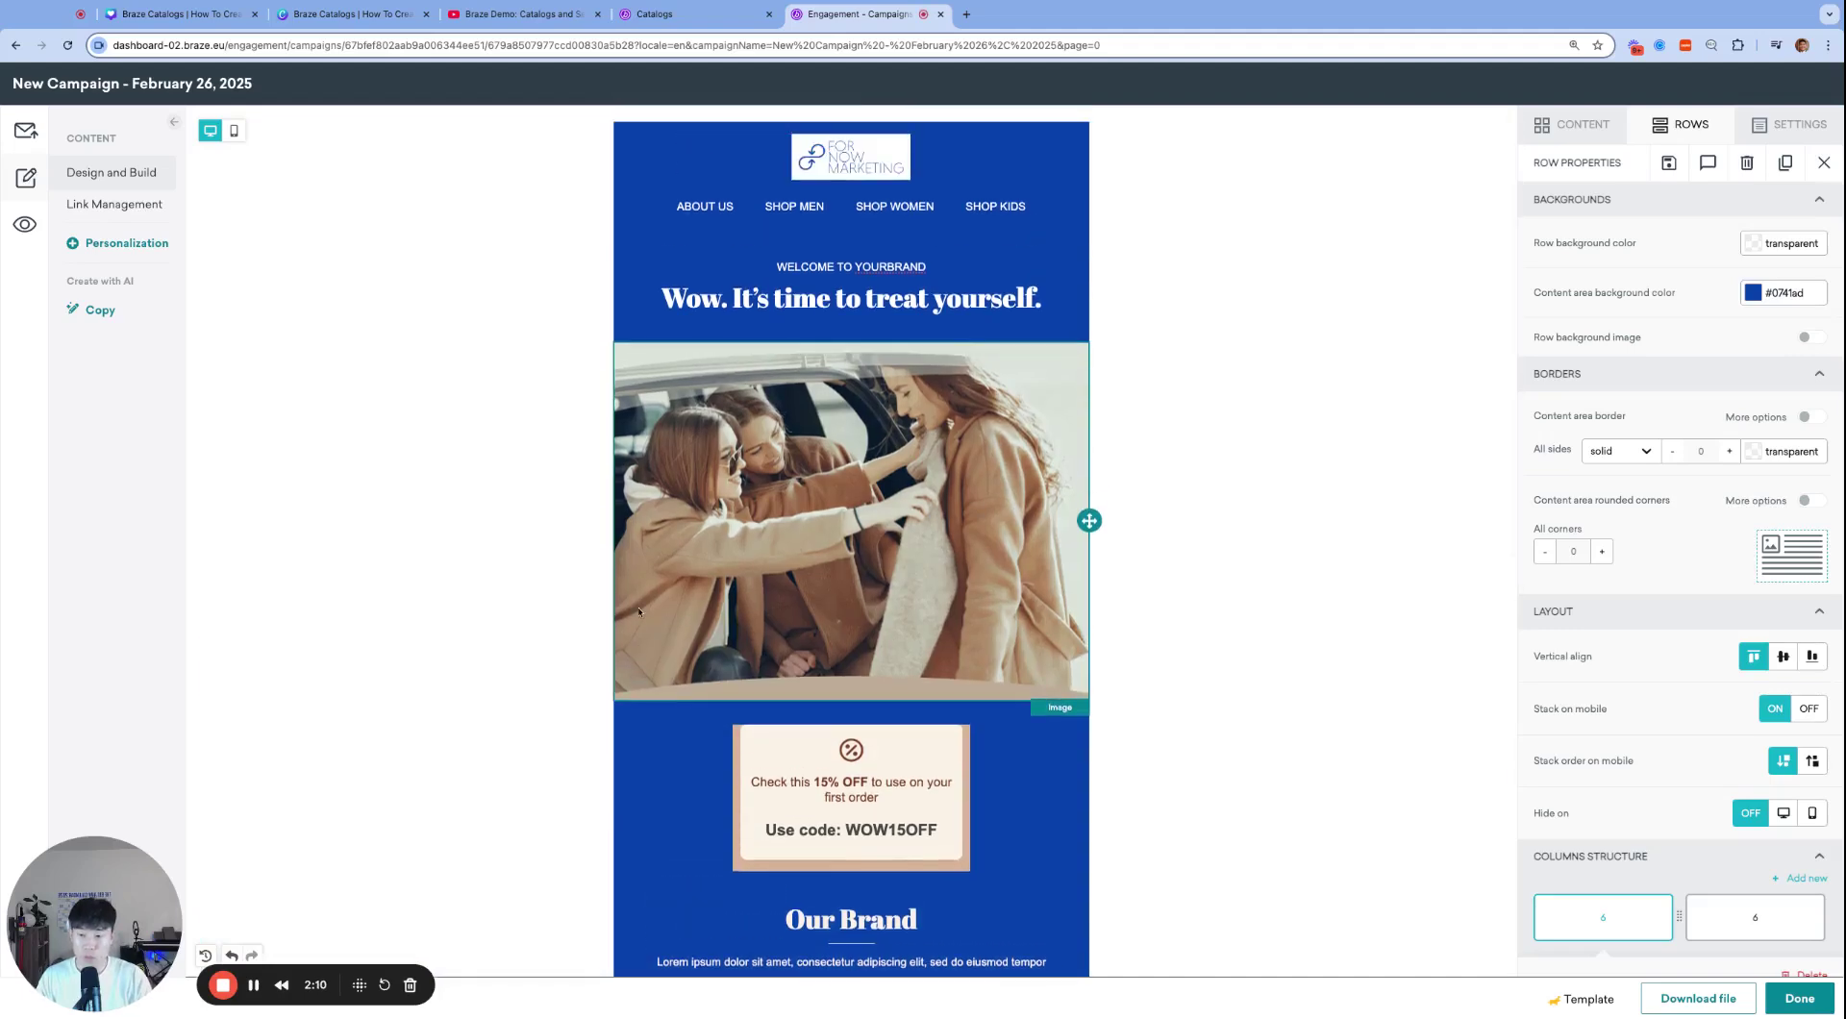
pyautogui.hotkey('ctrl', '+')
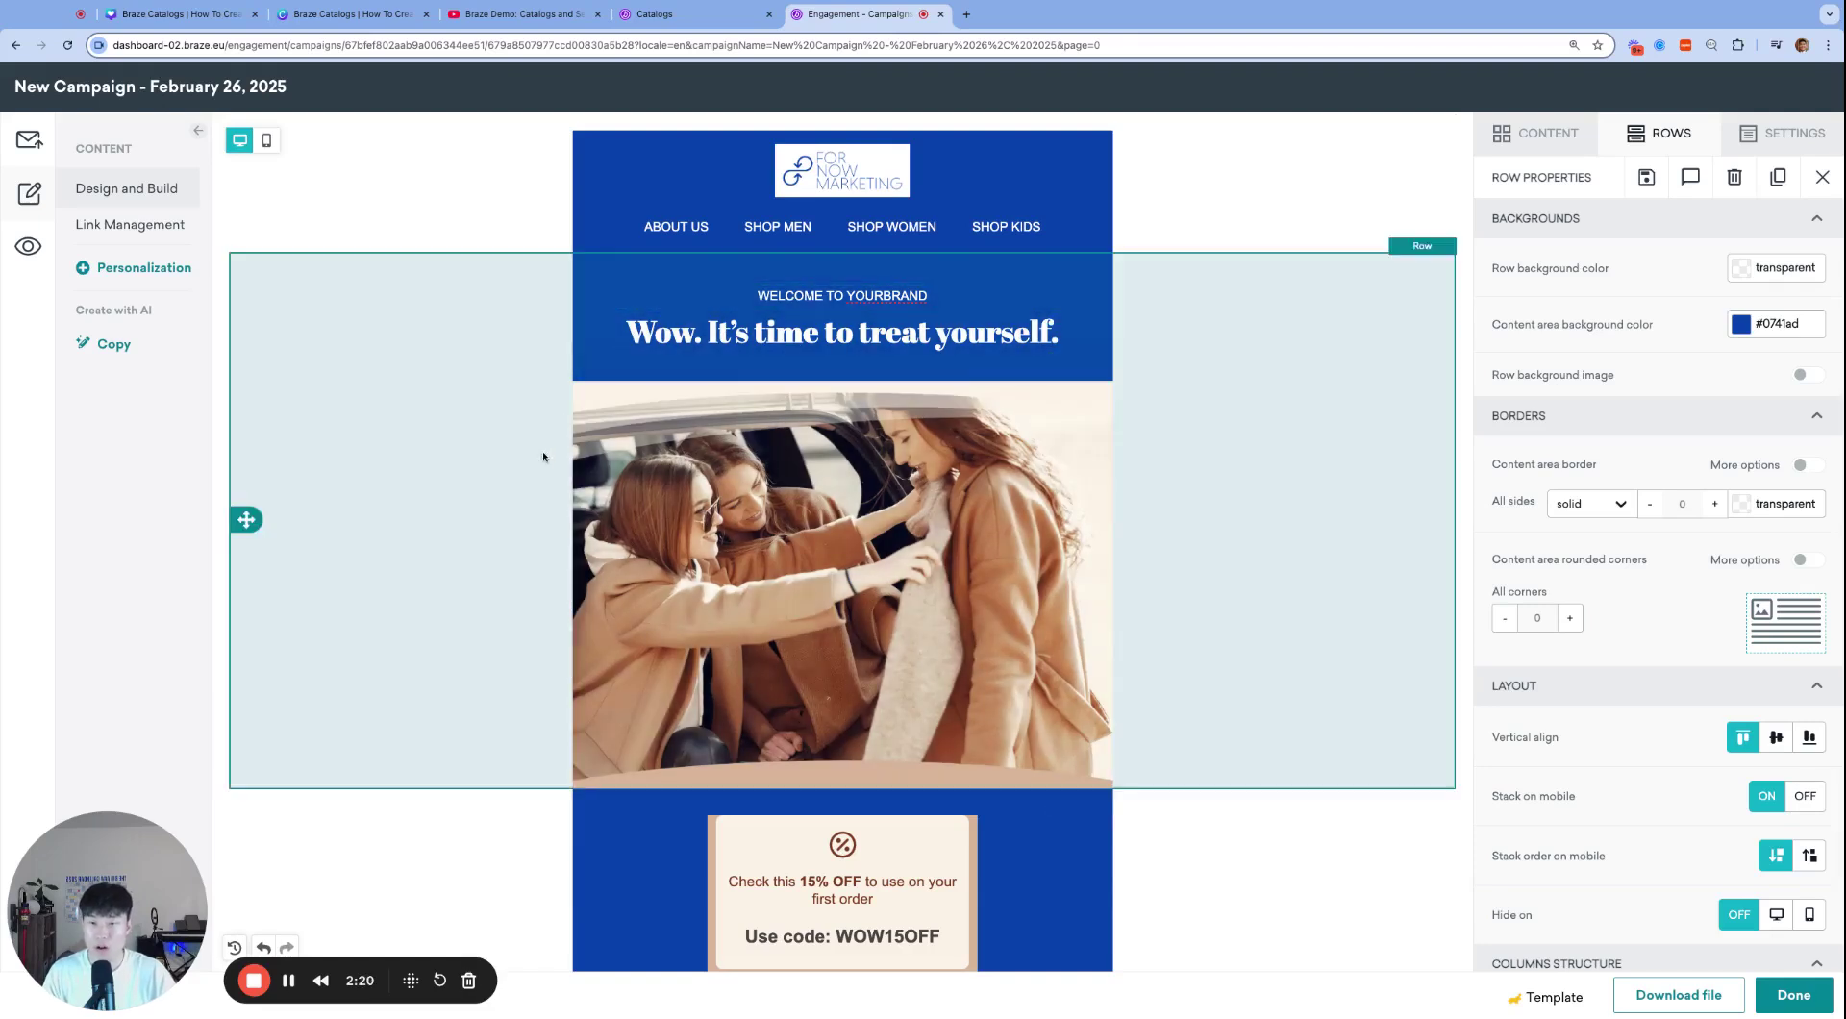
pyautogui.scroll(-1, 971, 442)
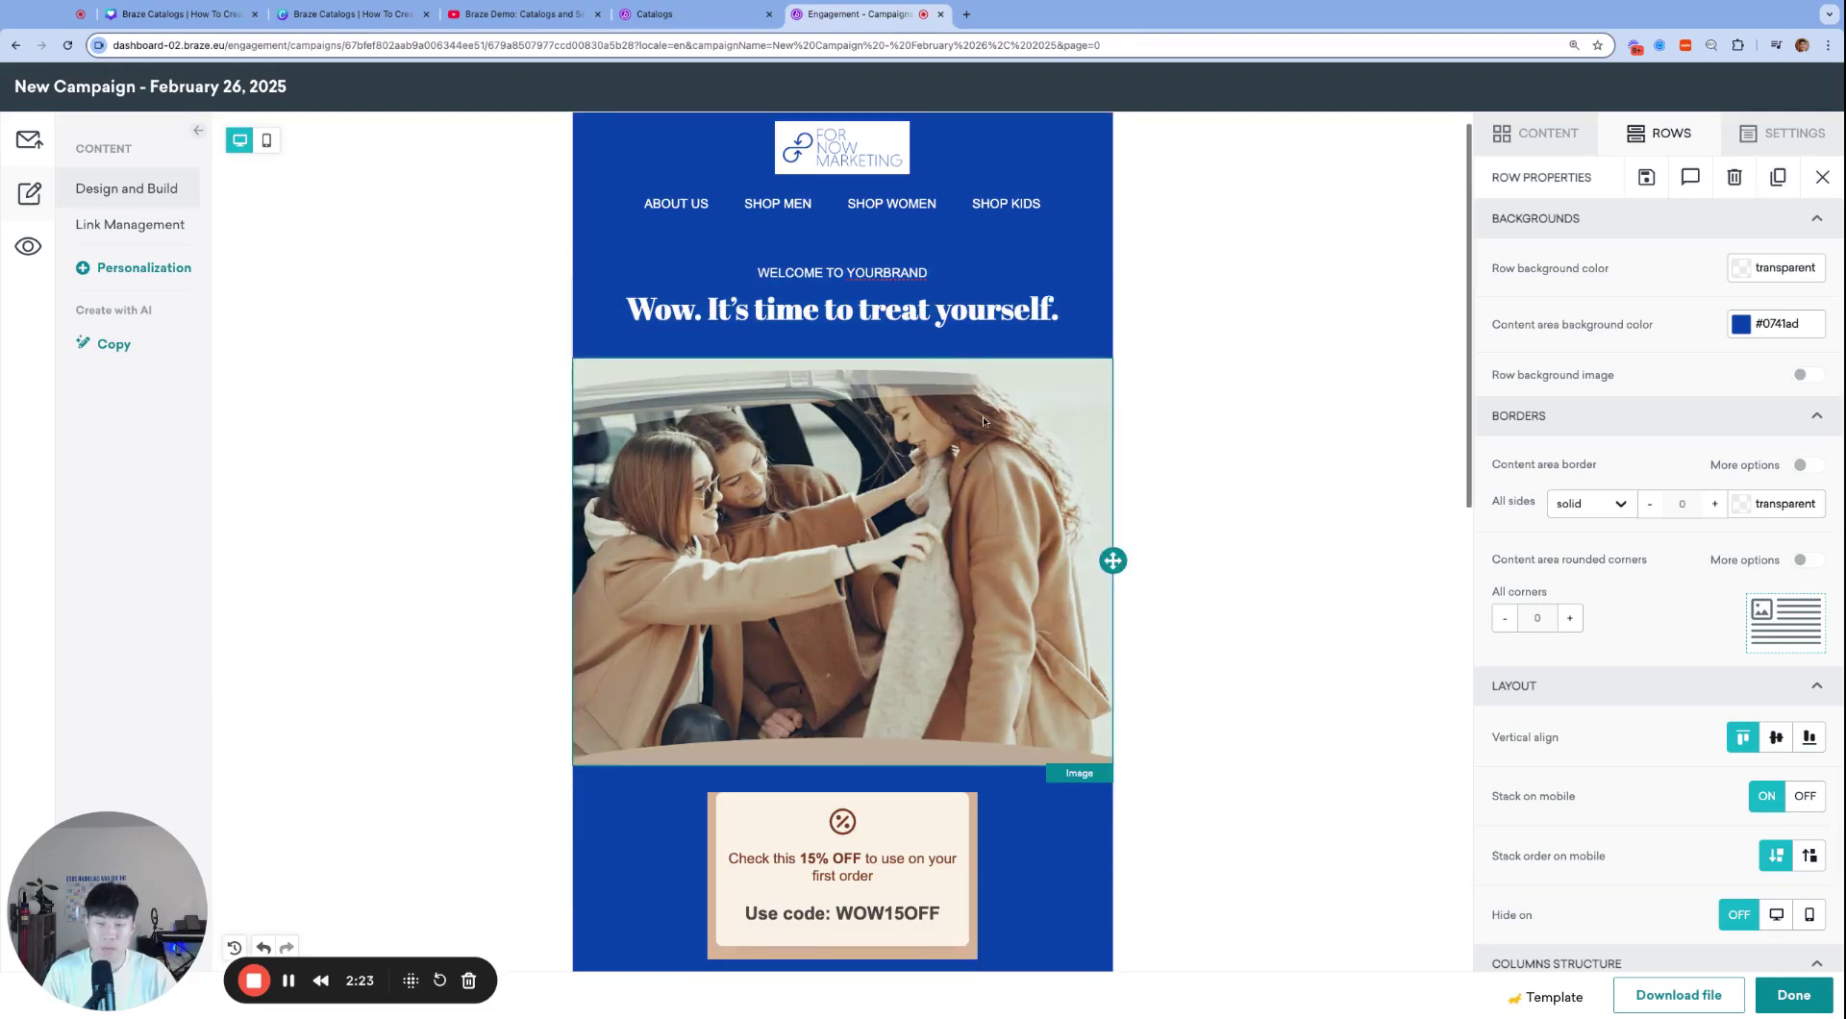
pyautogui.scroll(-4, 980, 432)
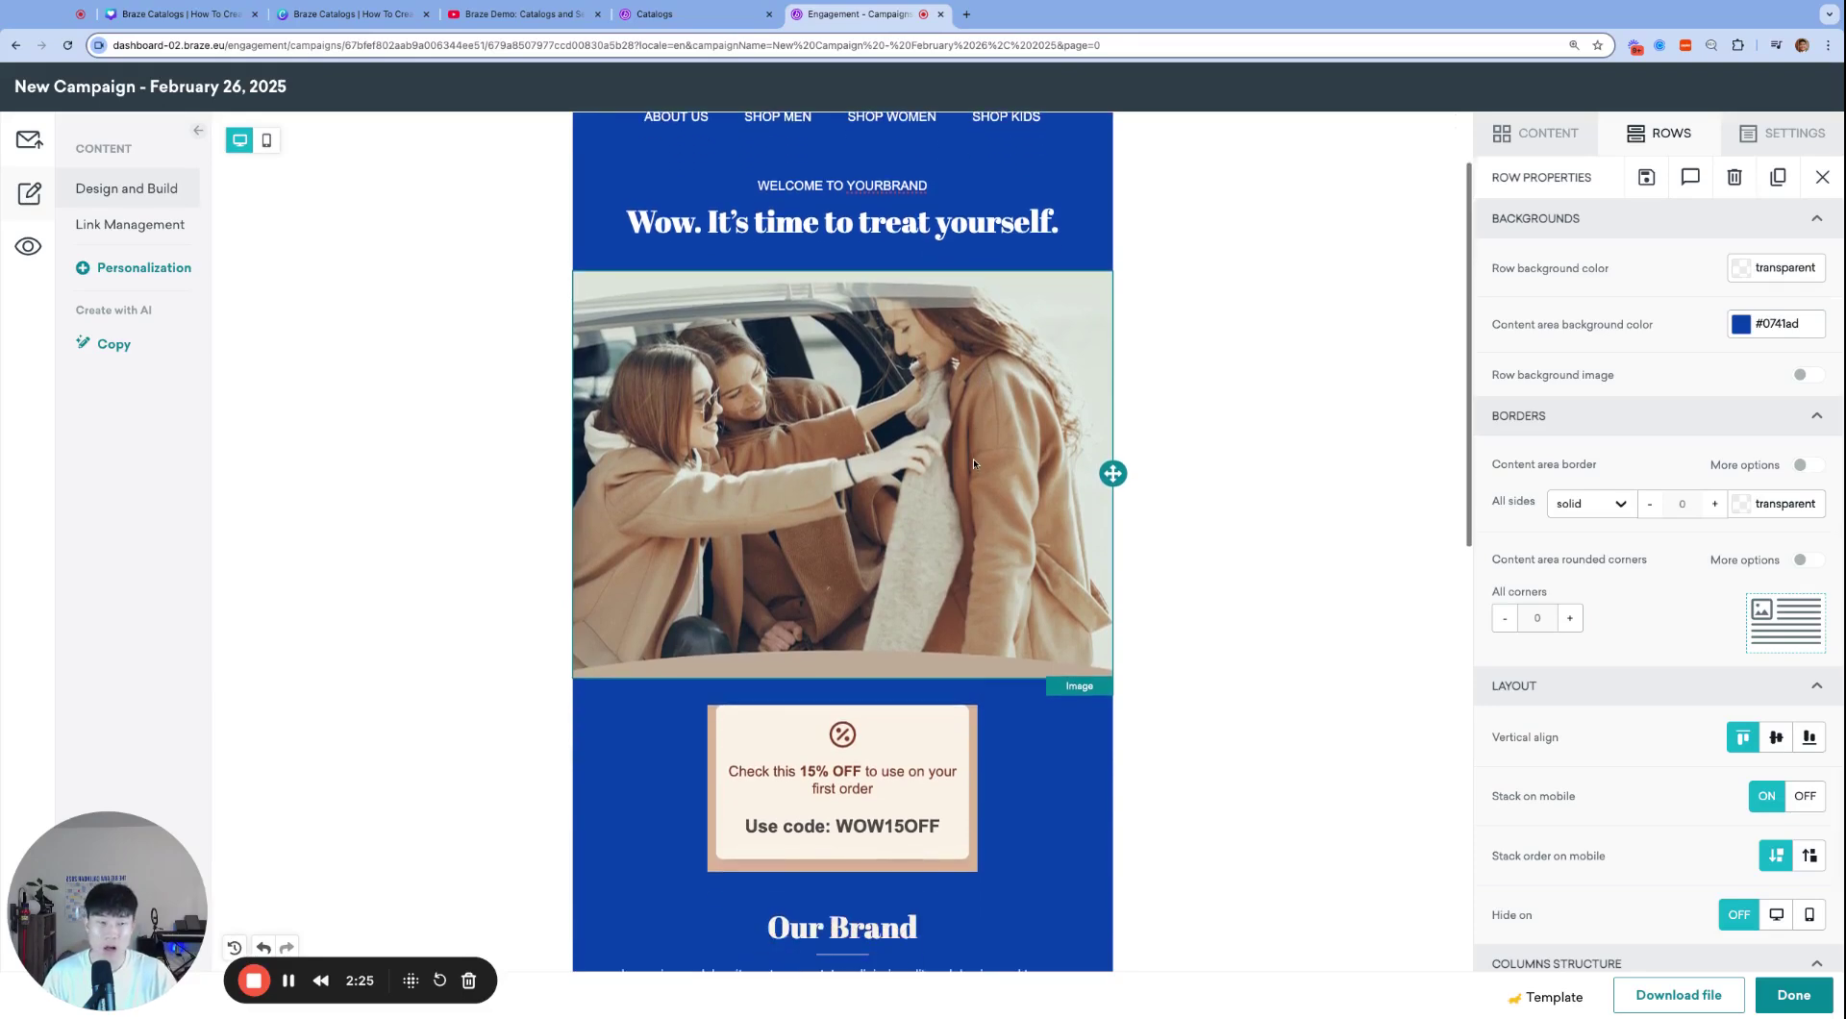
# Step: Zoom further on the email's People's Favorites section, then go to the Creating a catalog docs
pyautogui.scroll(-1, 981, 432)
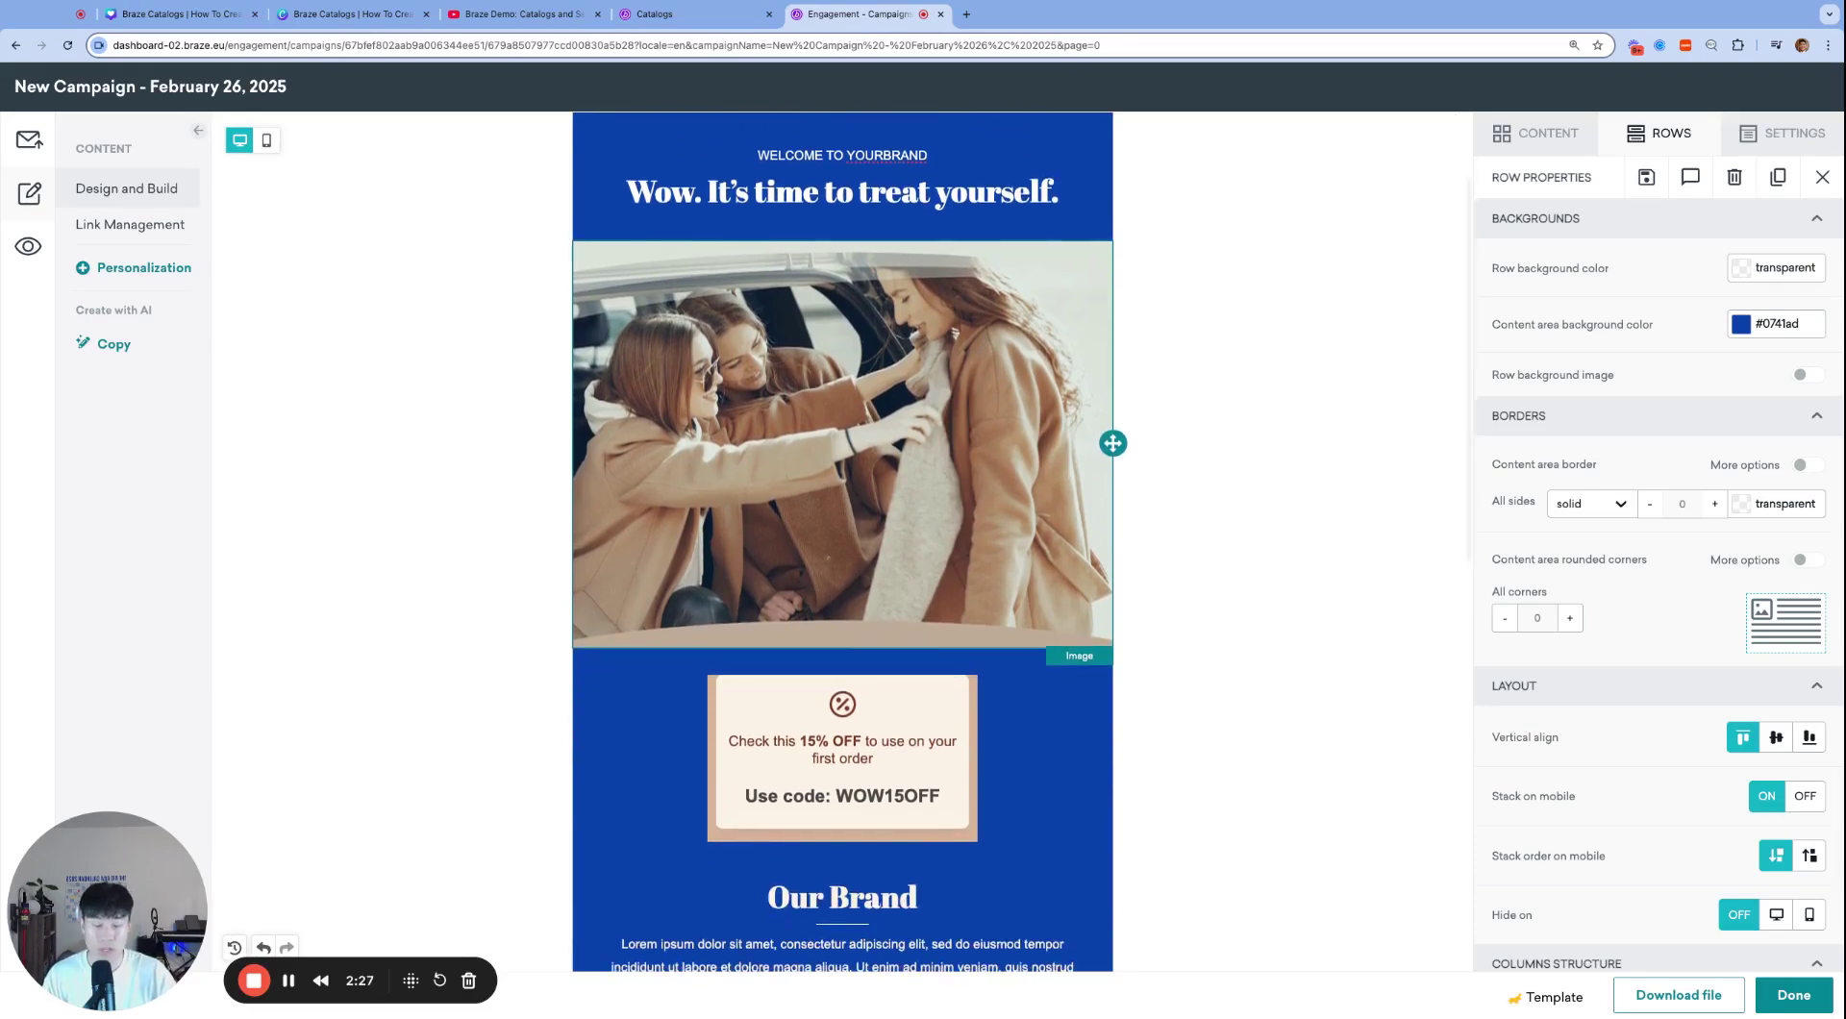
pyautogui.scroll(-2, 981, 432)
pyautogui.scroll(-3, 889, 645)
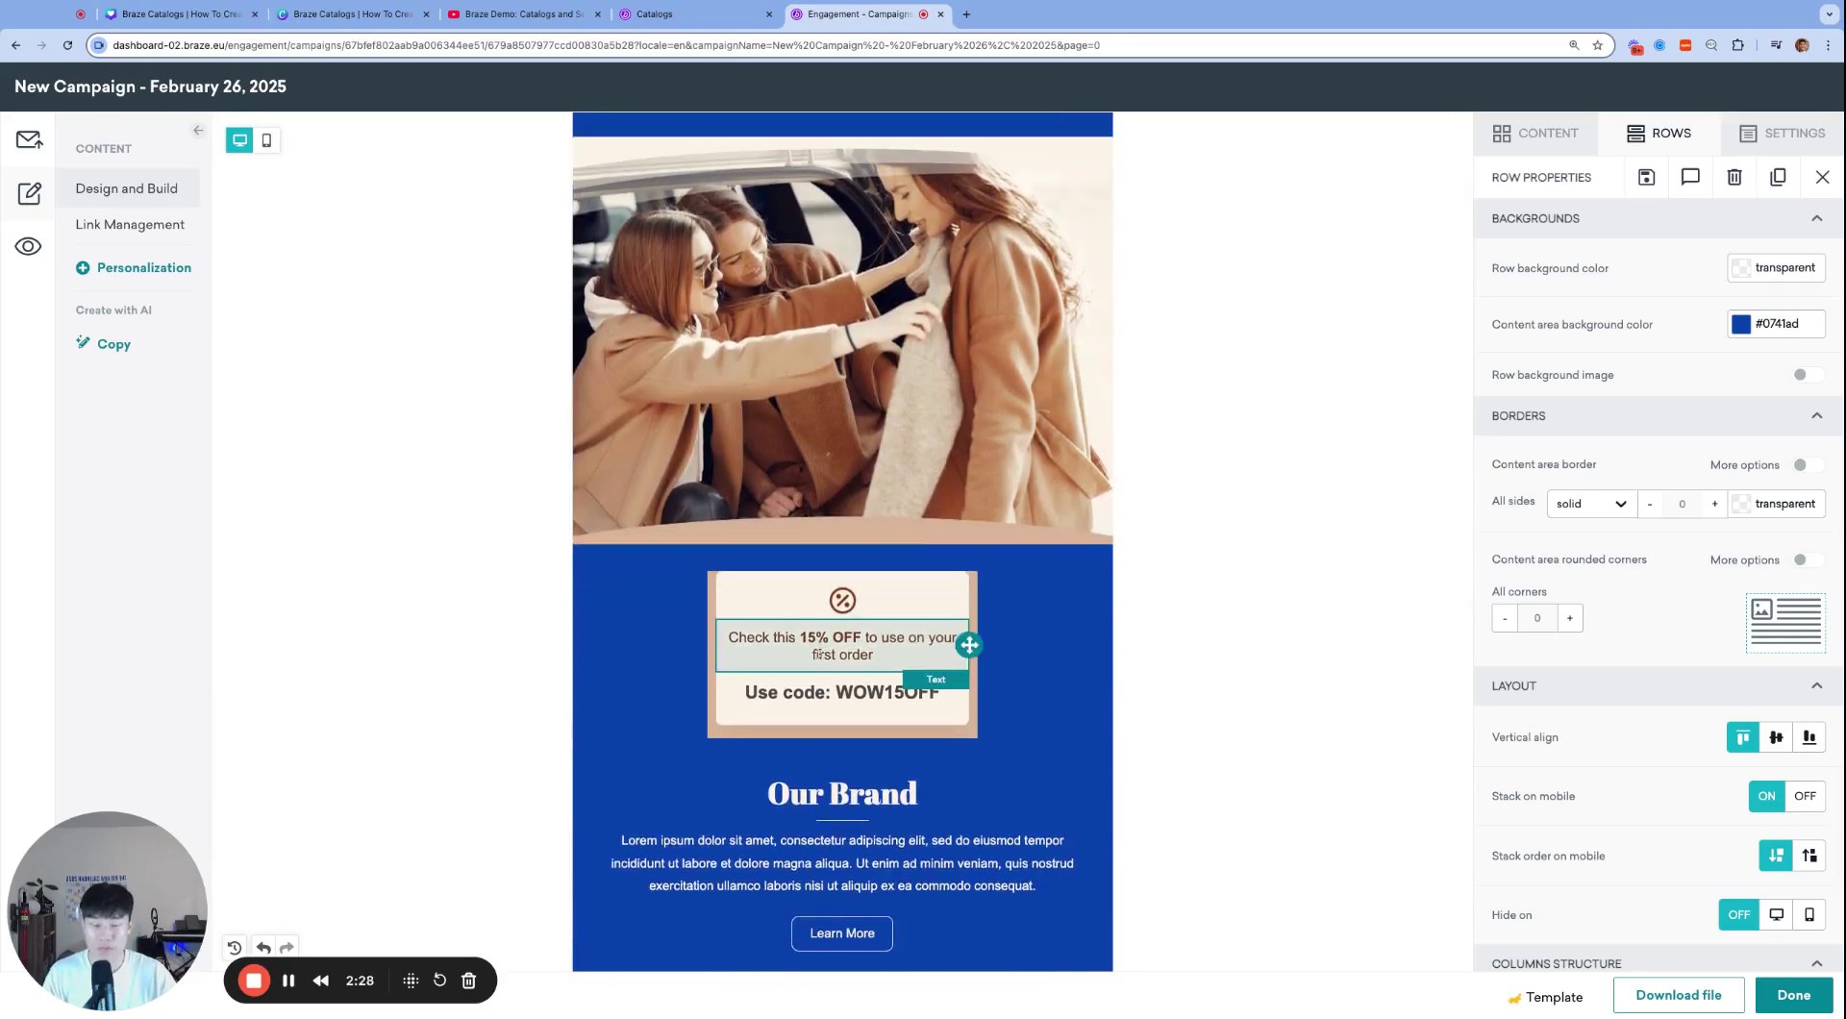
pyautogui.scroll(-15, 889, 645)
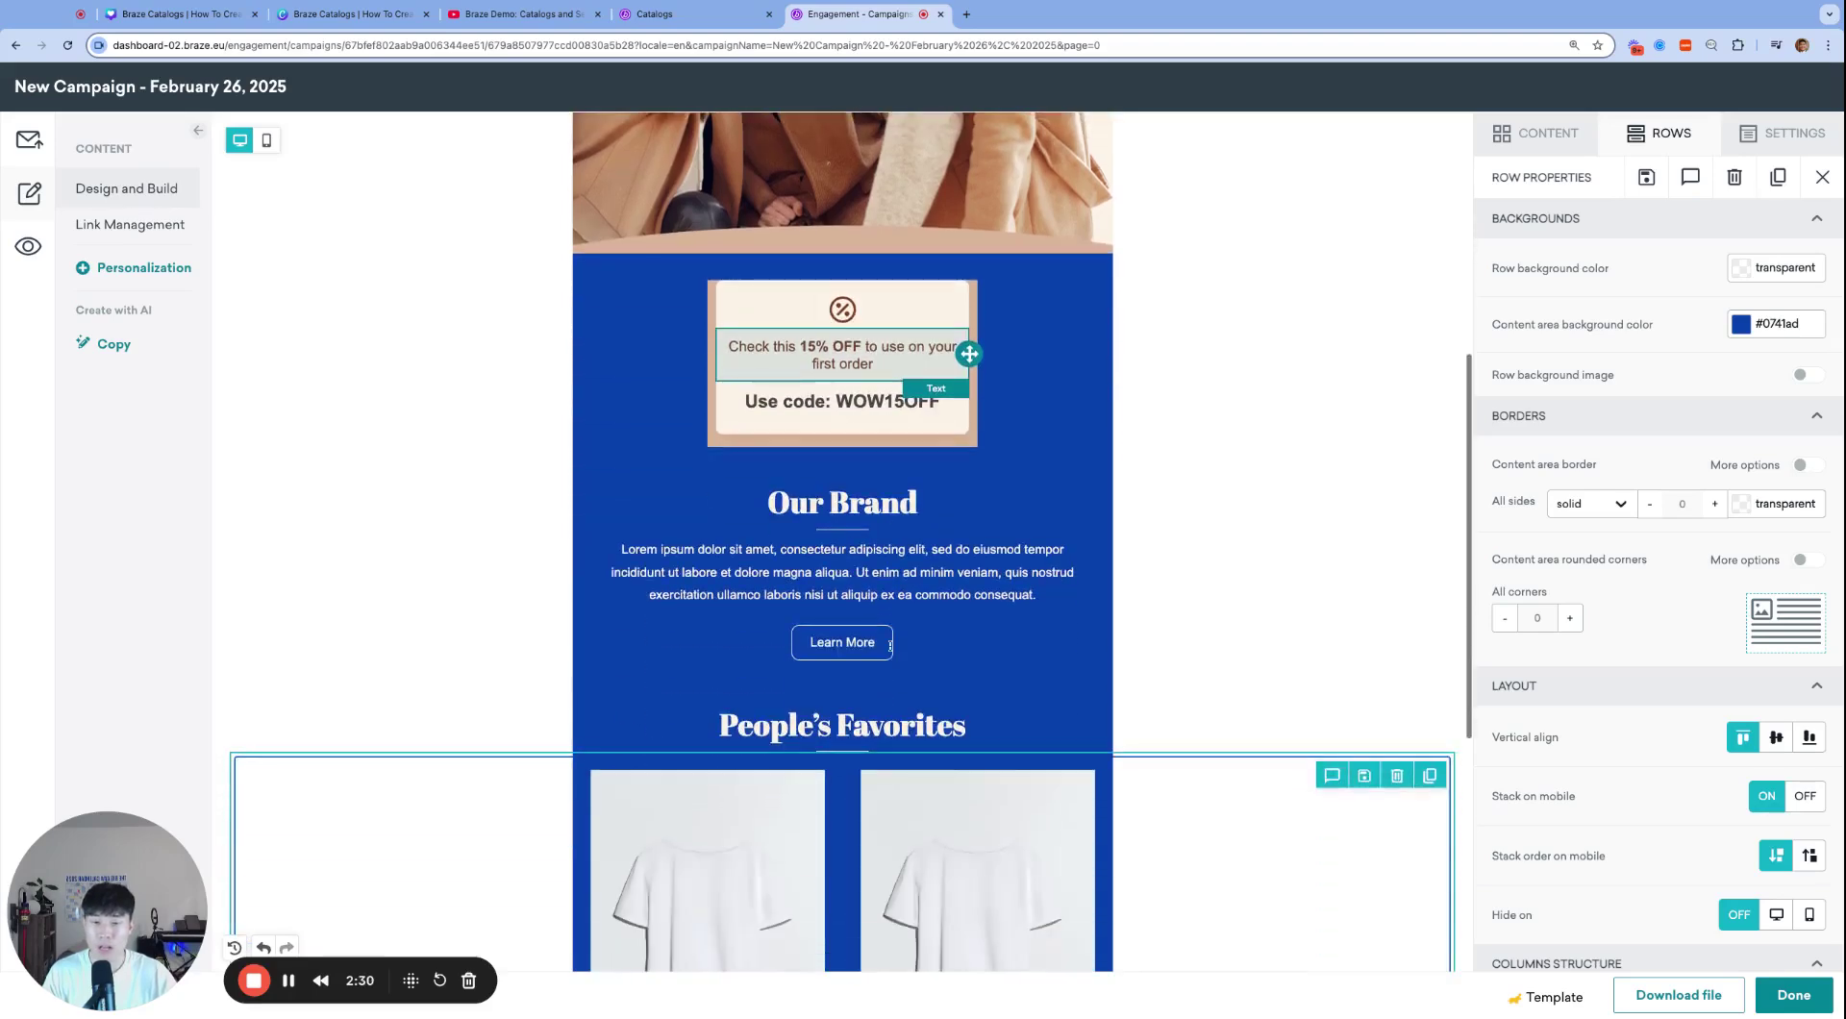
pyautogui.scroll(-1, 926, 417)
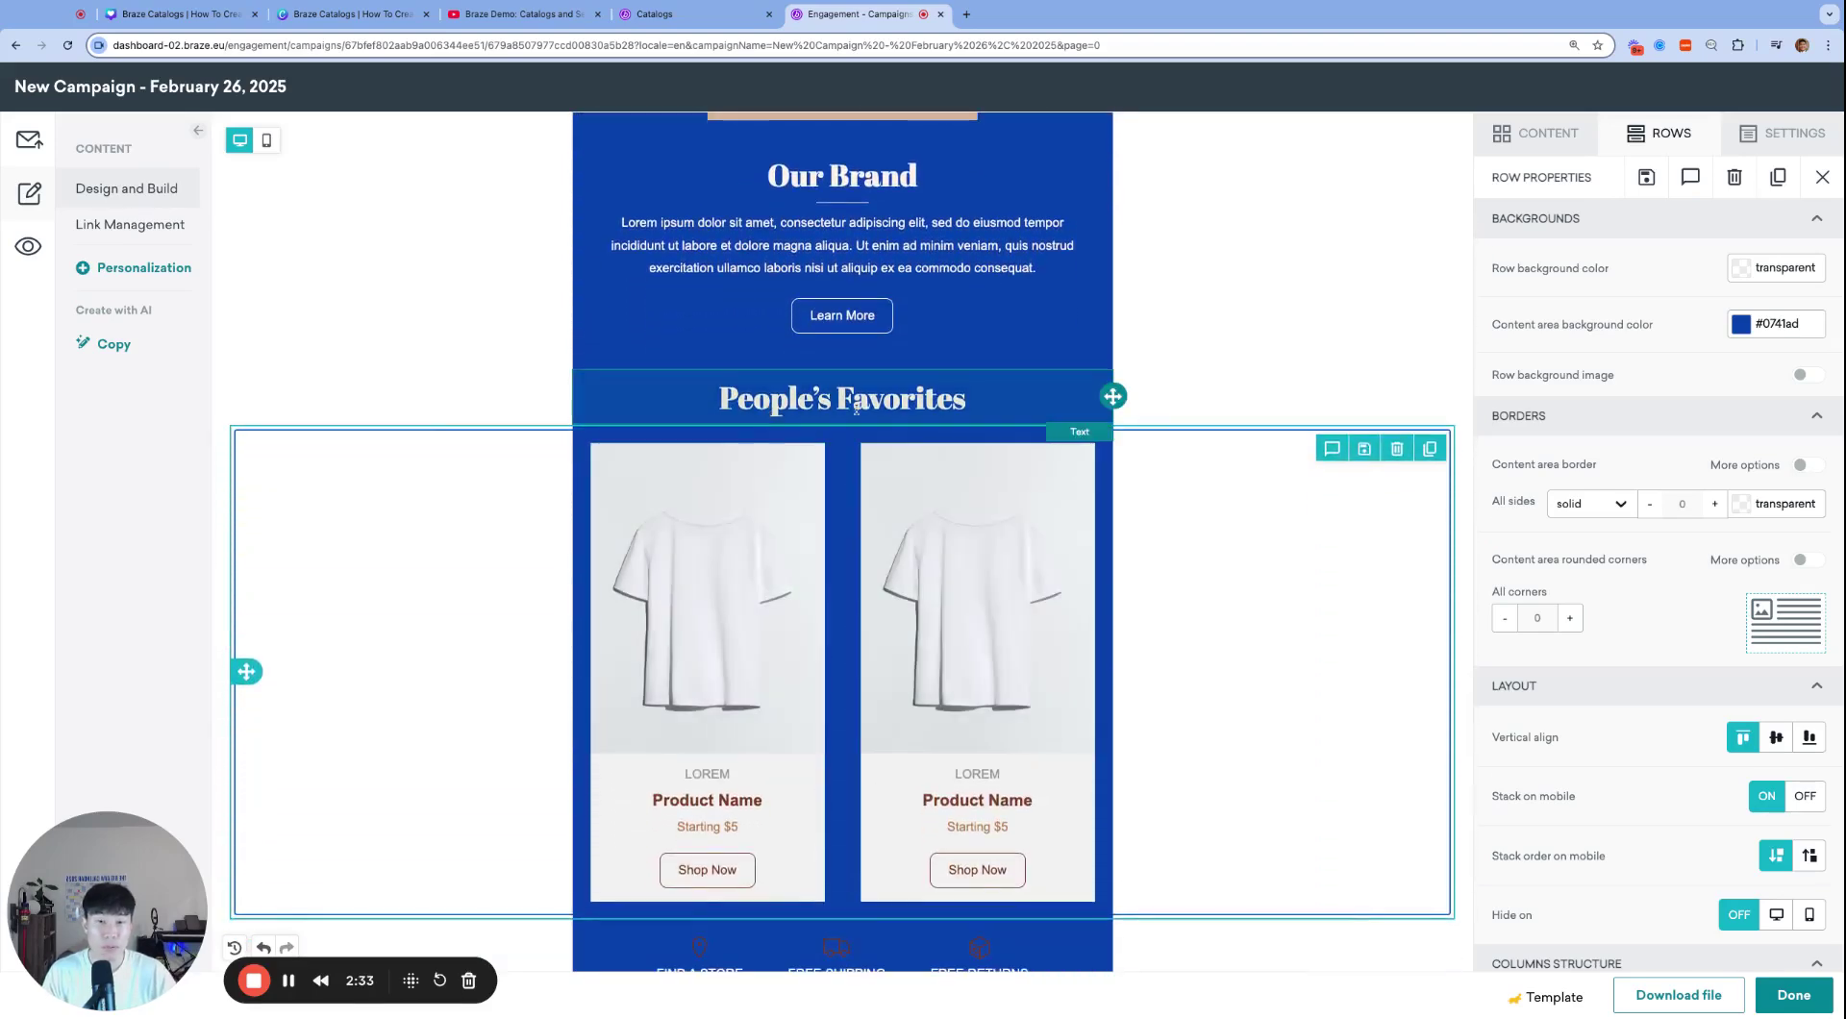
pyautogui.scroll(-5, 926, 417)
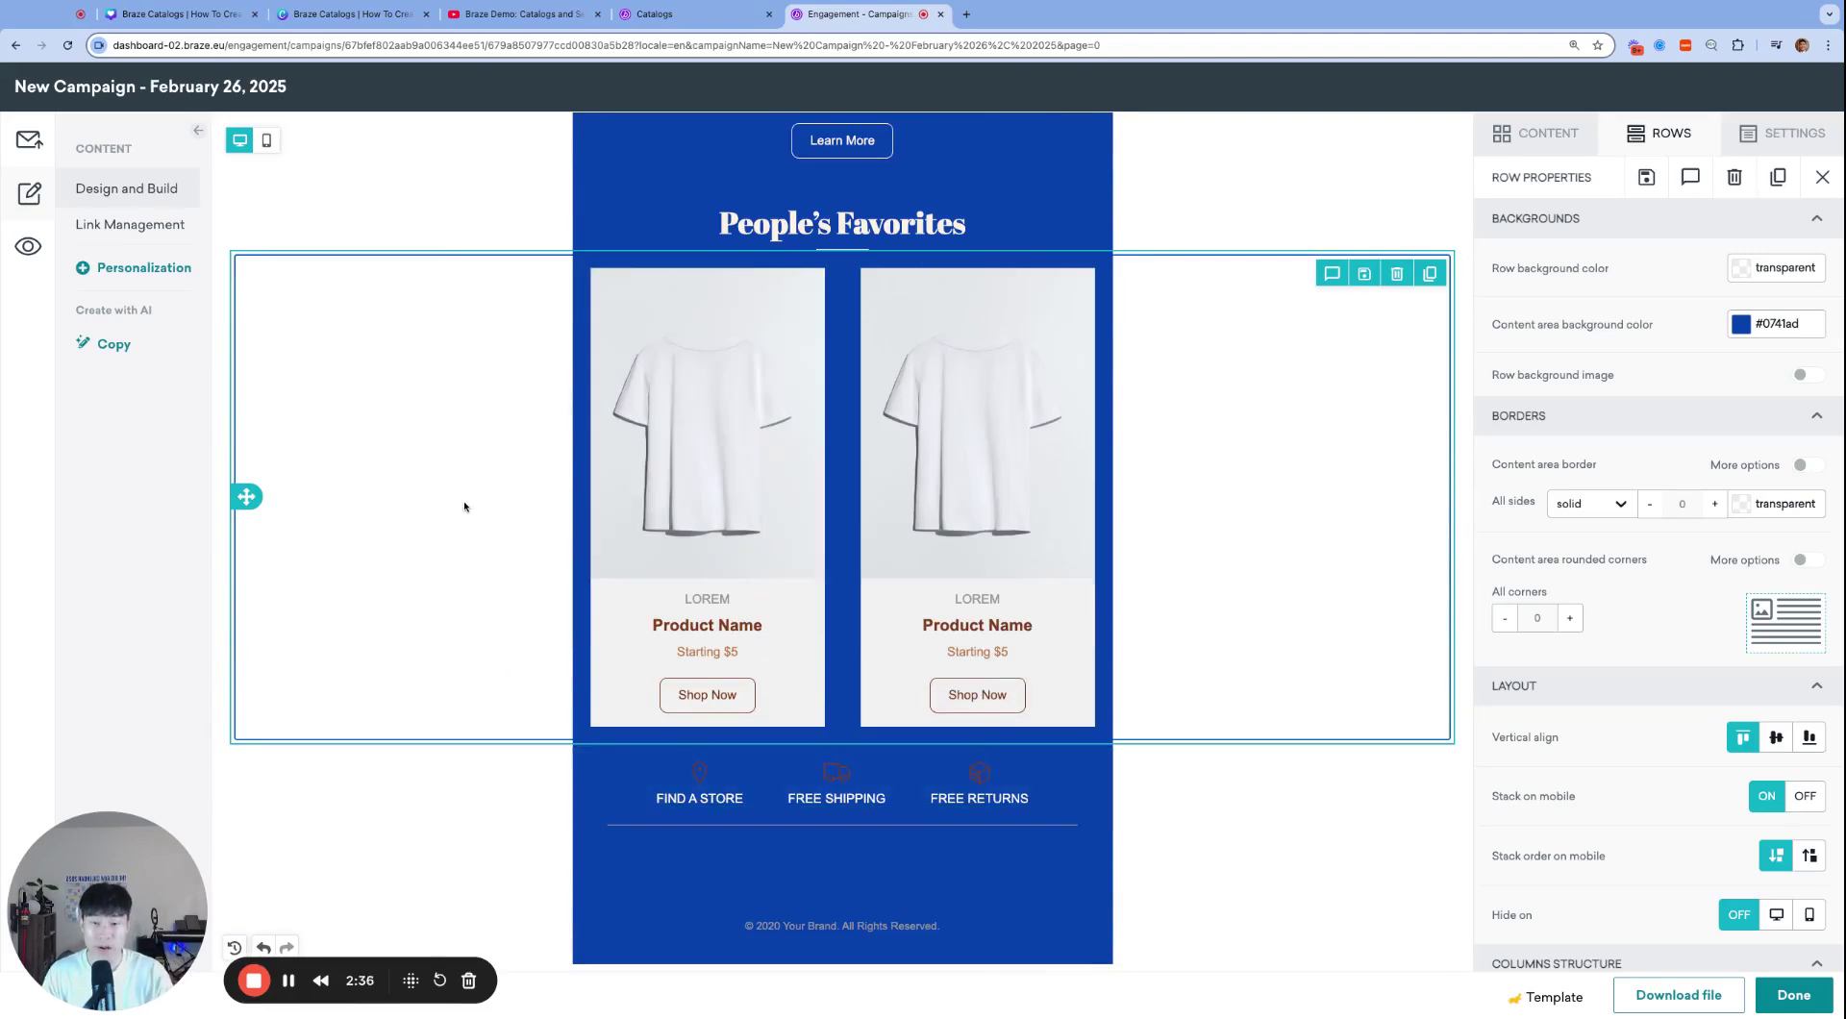
pyautogui.hotkey('ctrl', '+')
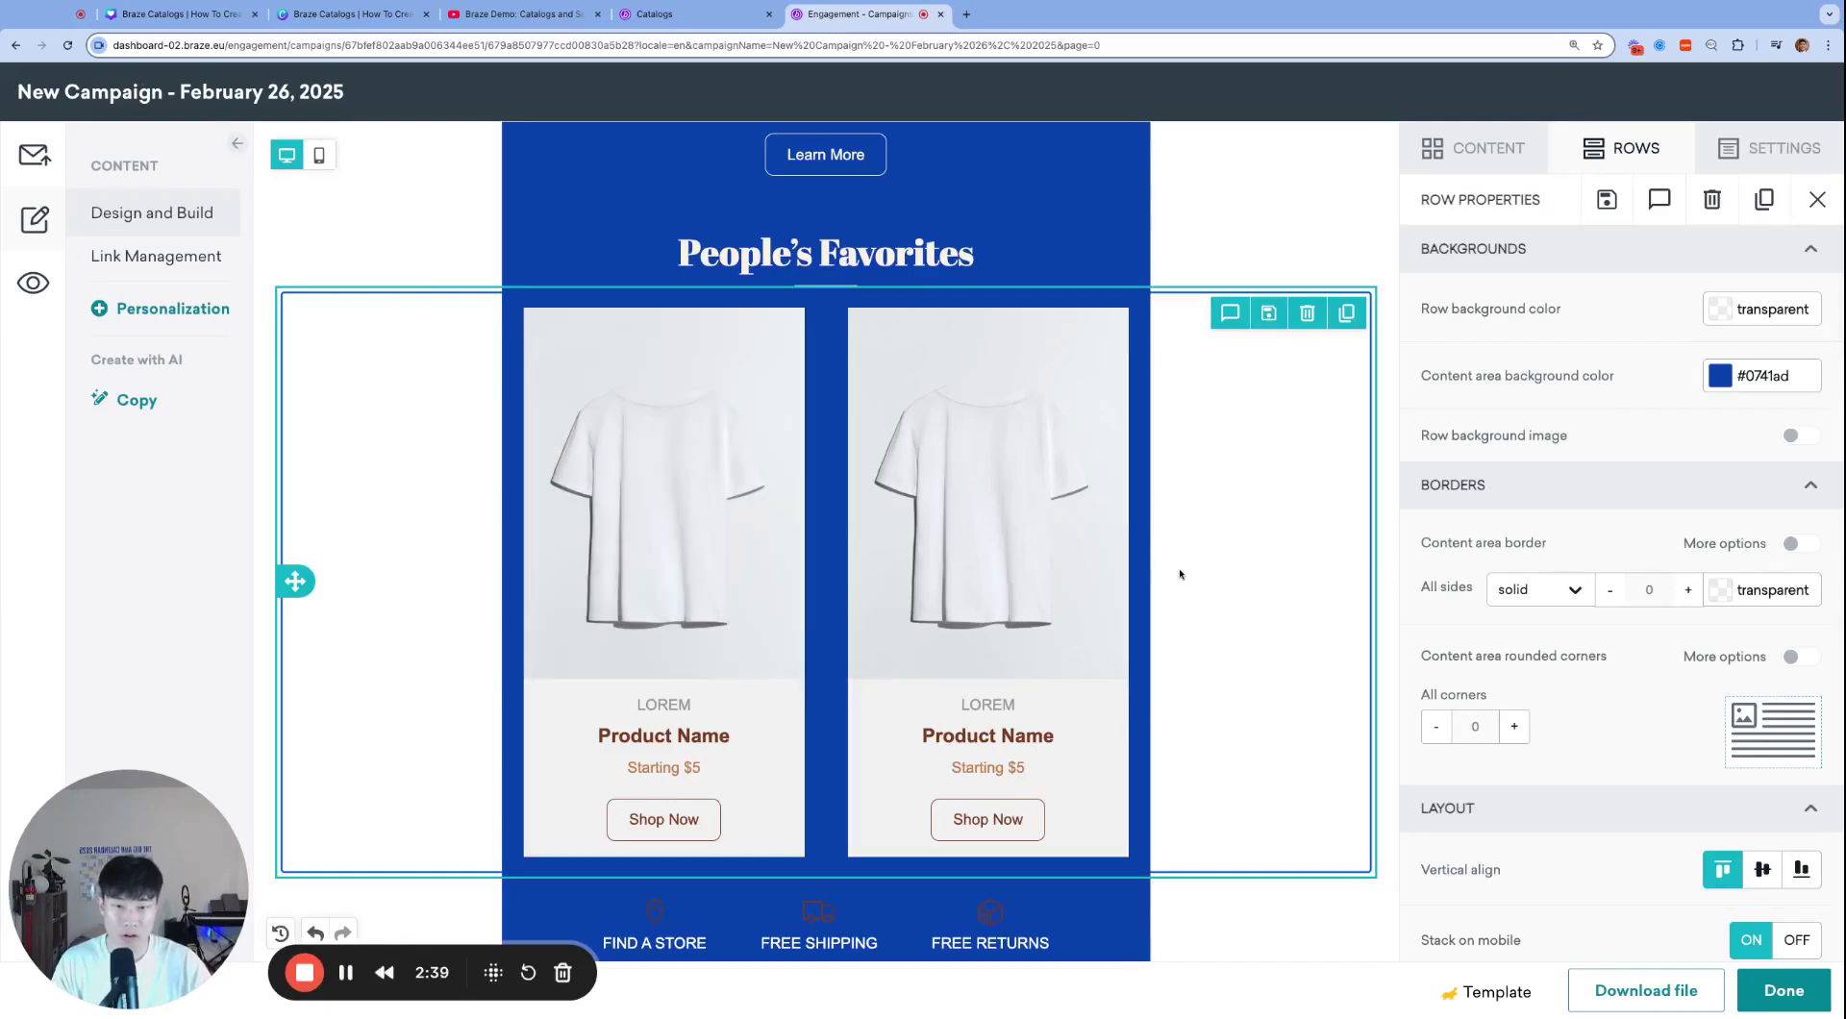
pyautogui.scroll(-1, 913, 486)
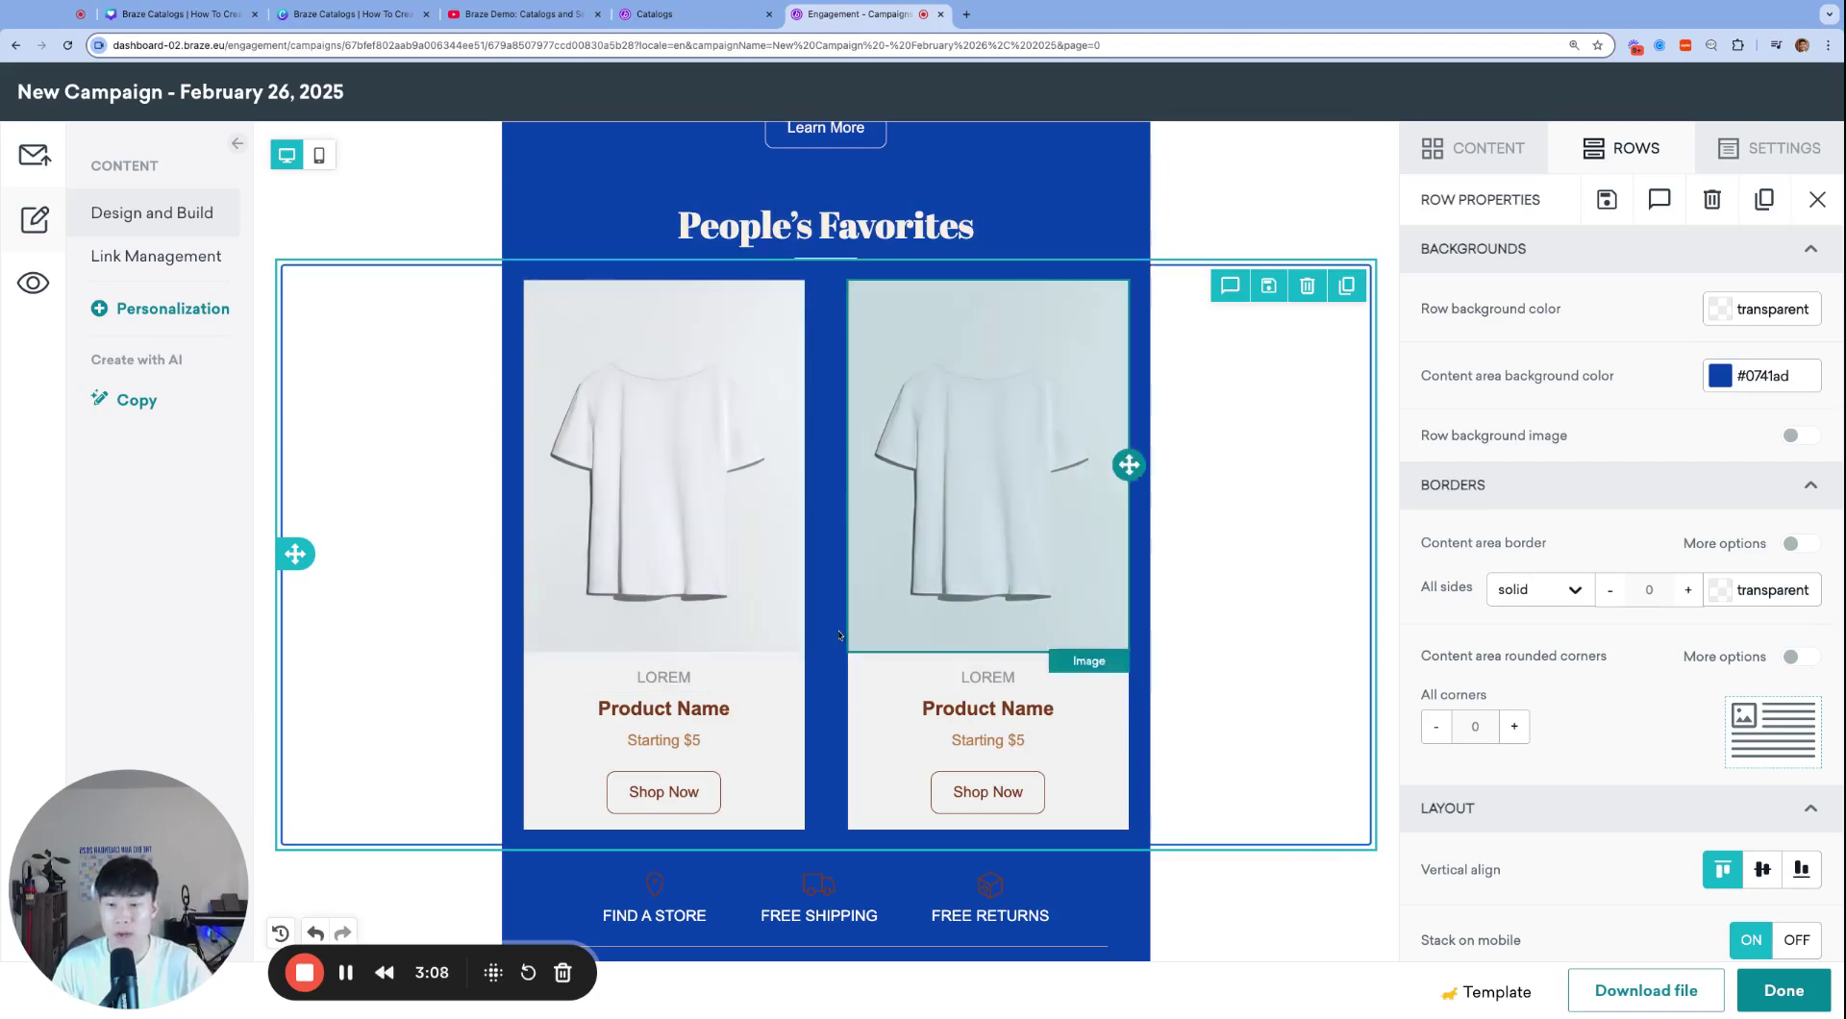
pyautogui.hotkey('ctrl', 'shift', 'Tab')
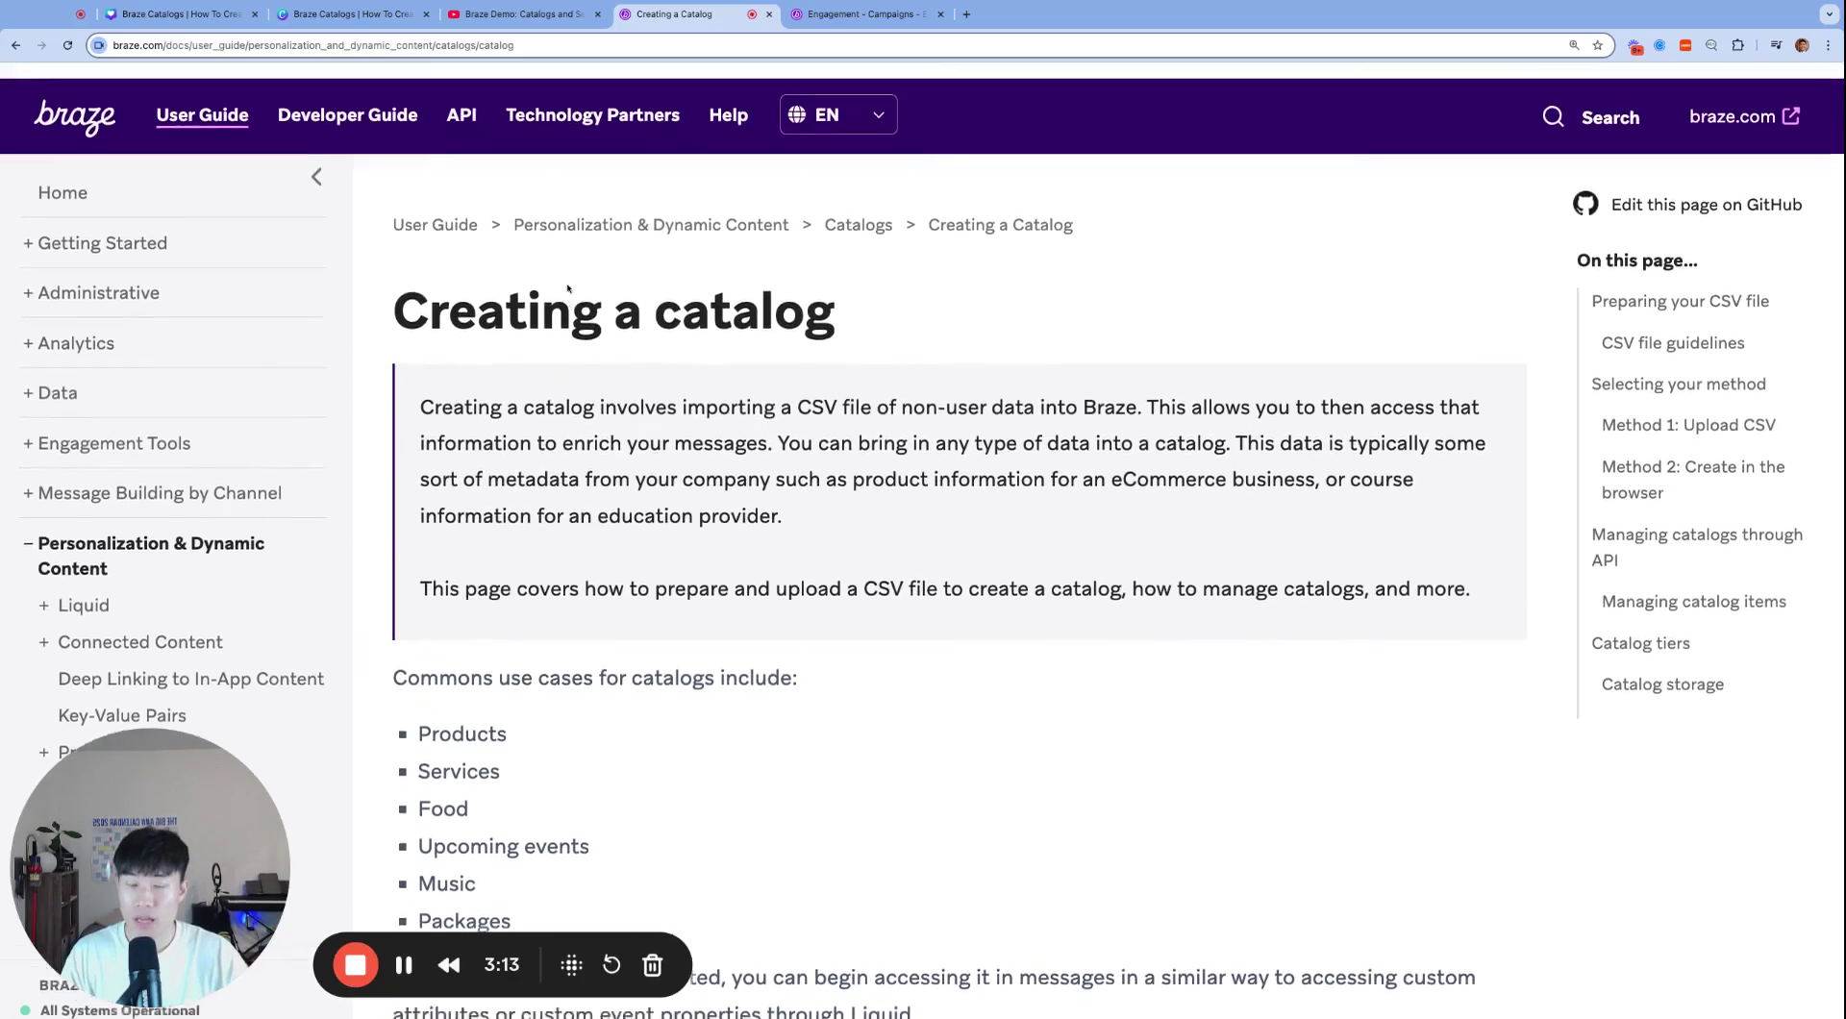
# Step: Read the intro, highlighting the phrases about importing a CSV file and non-user data
pyautogui.scroll(-3, 724, 380)
pyautogui.scroll(-10, 724, 380)
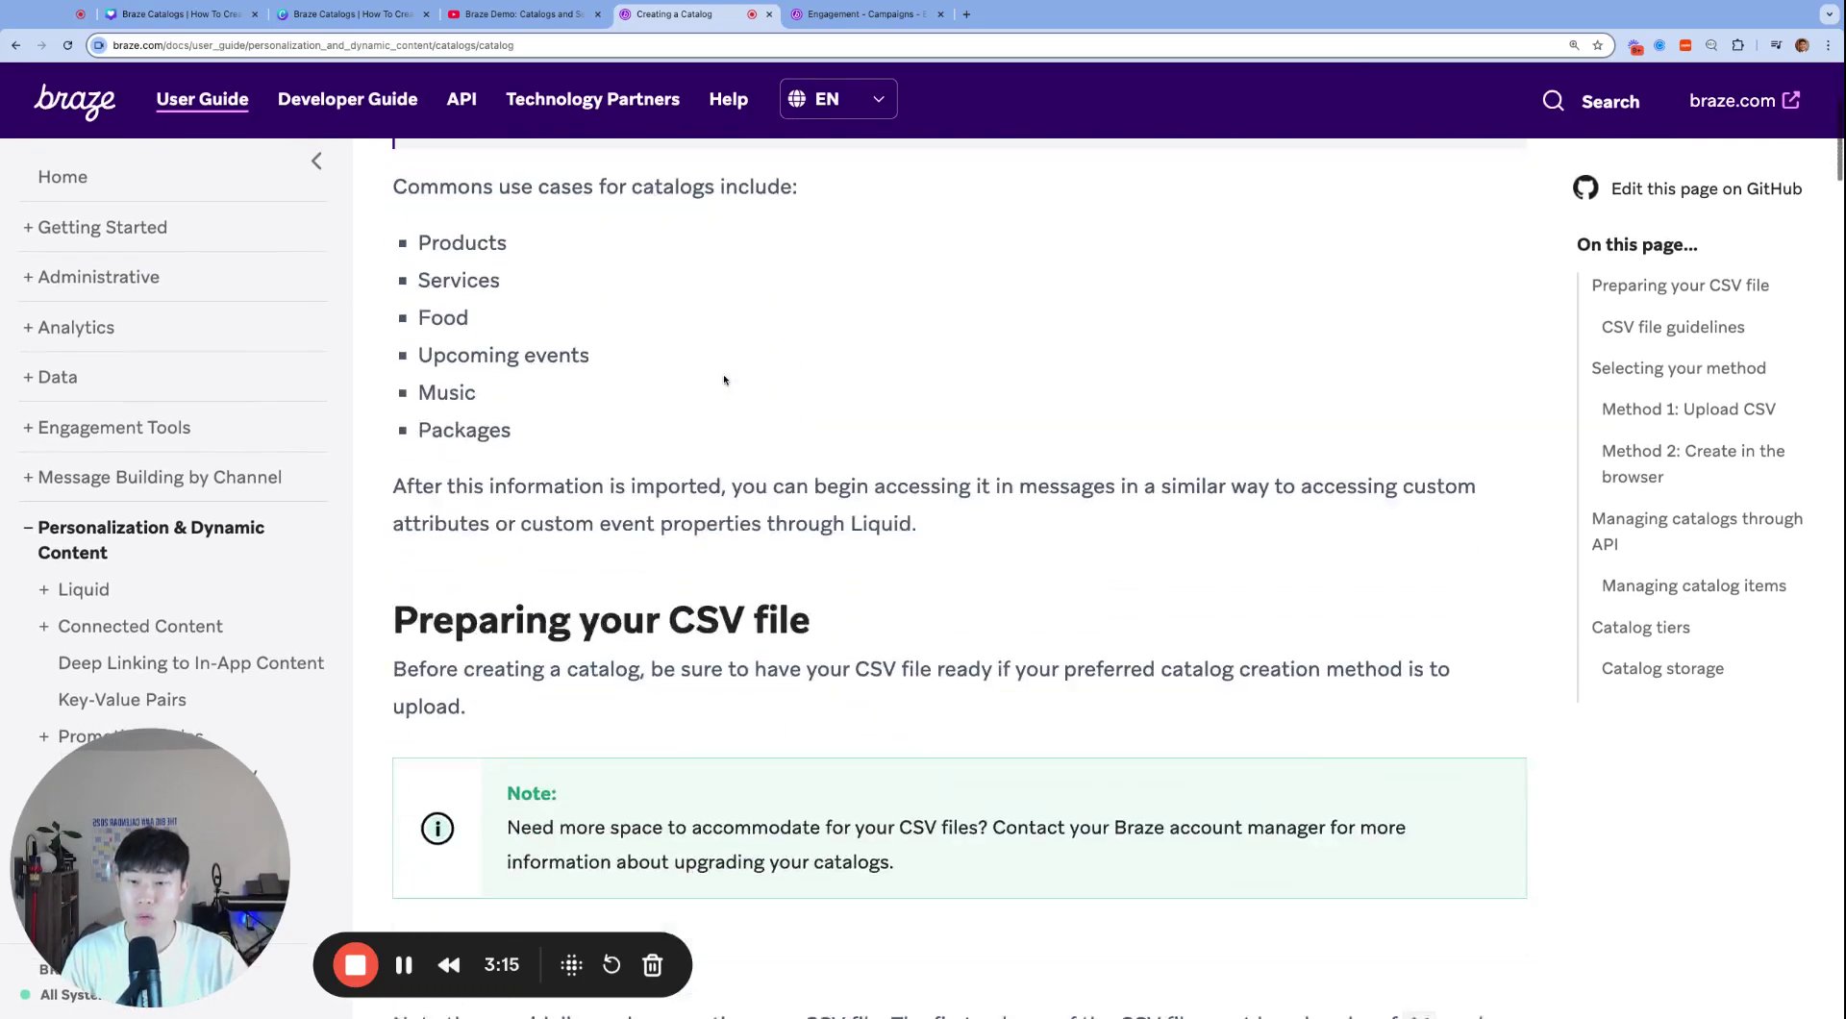
pyautogui.scroll(-10, 497, 349)
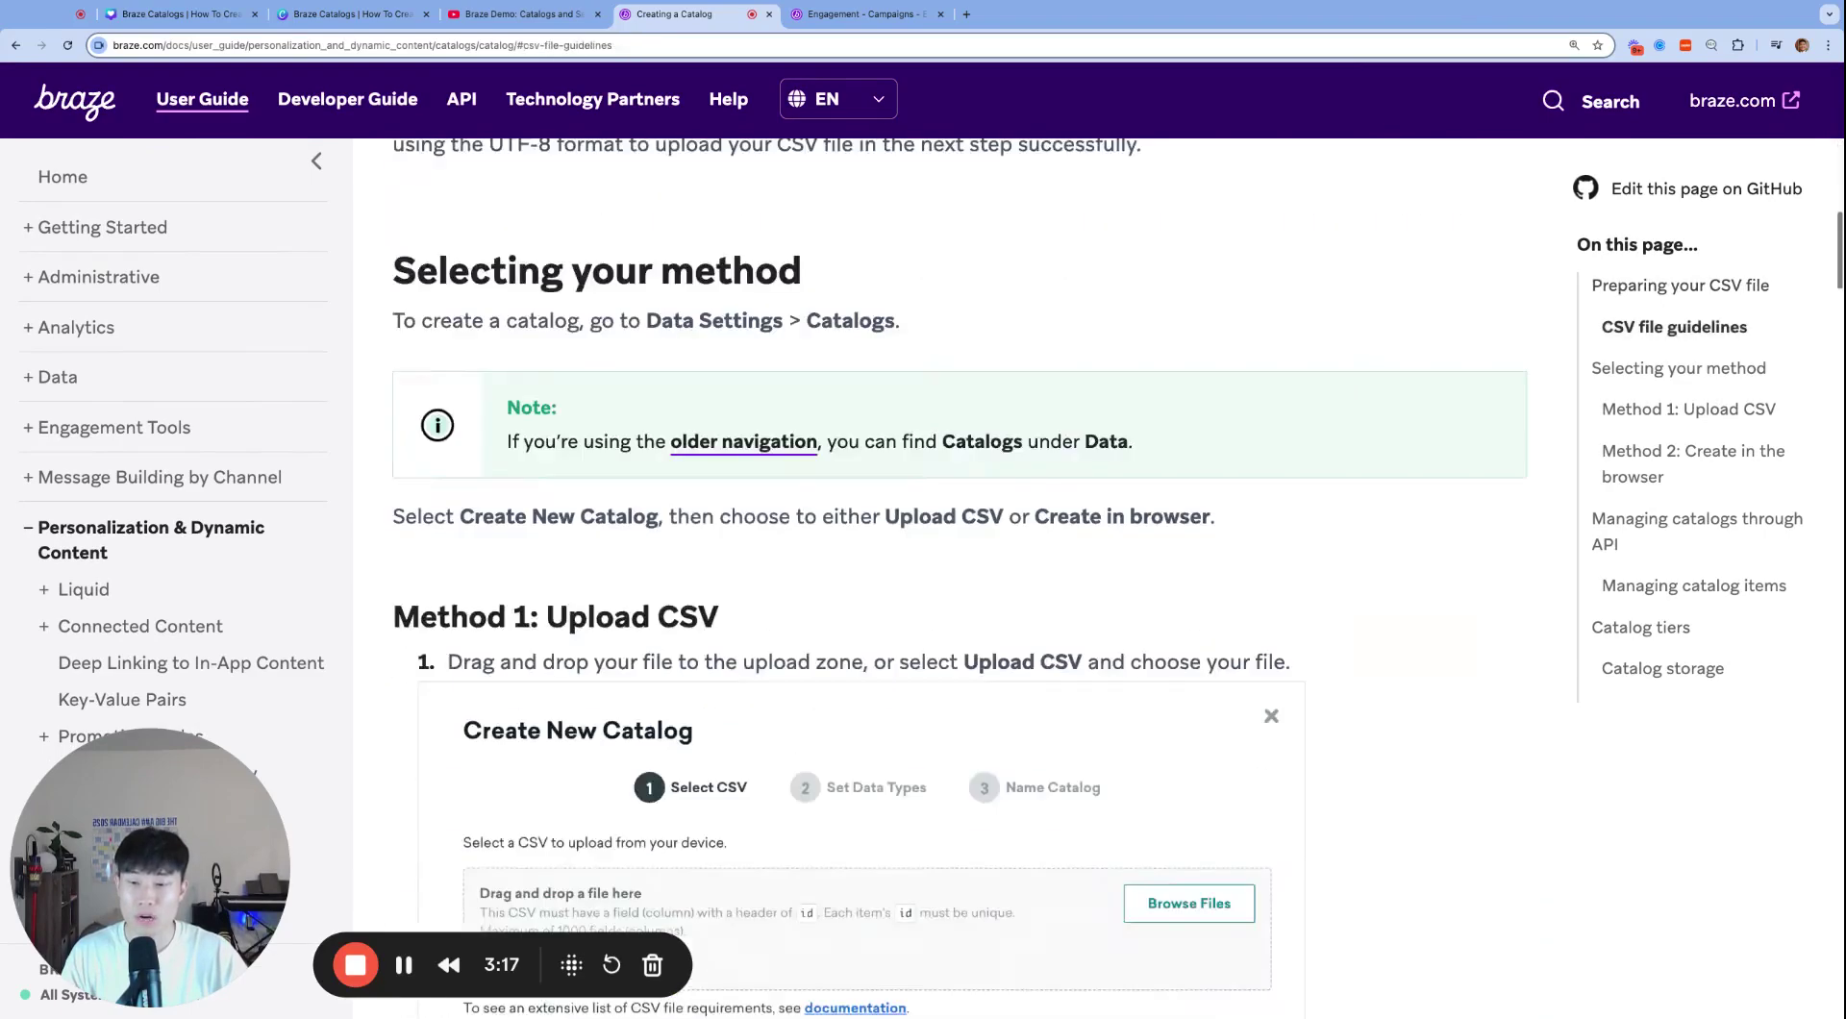
pyautogui.scroll(20, 497, 349)
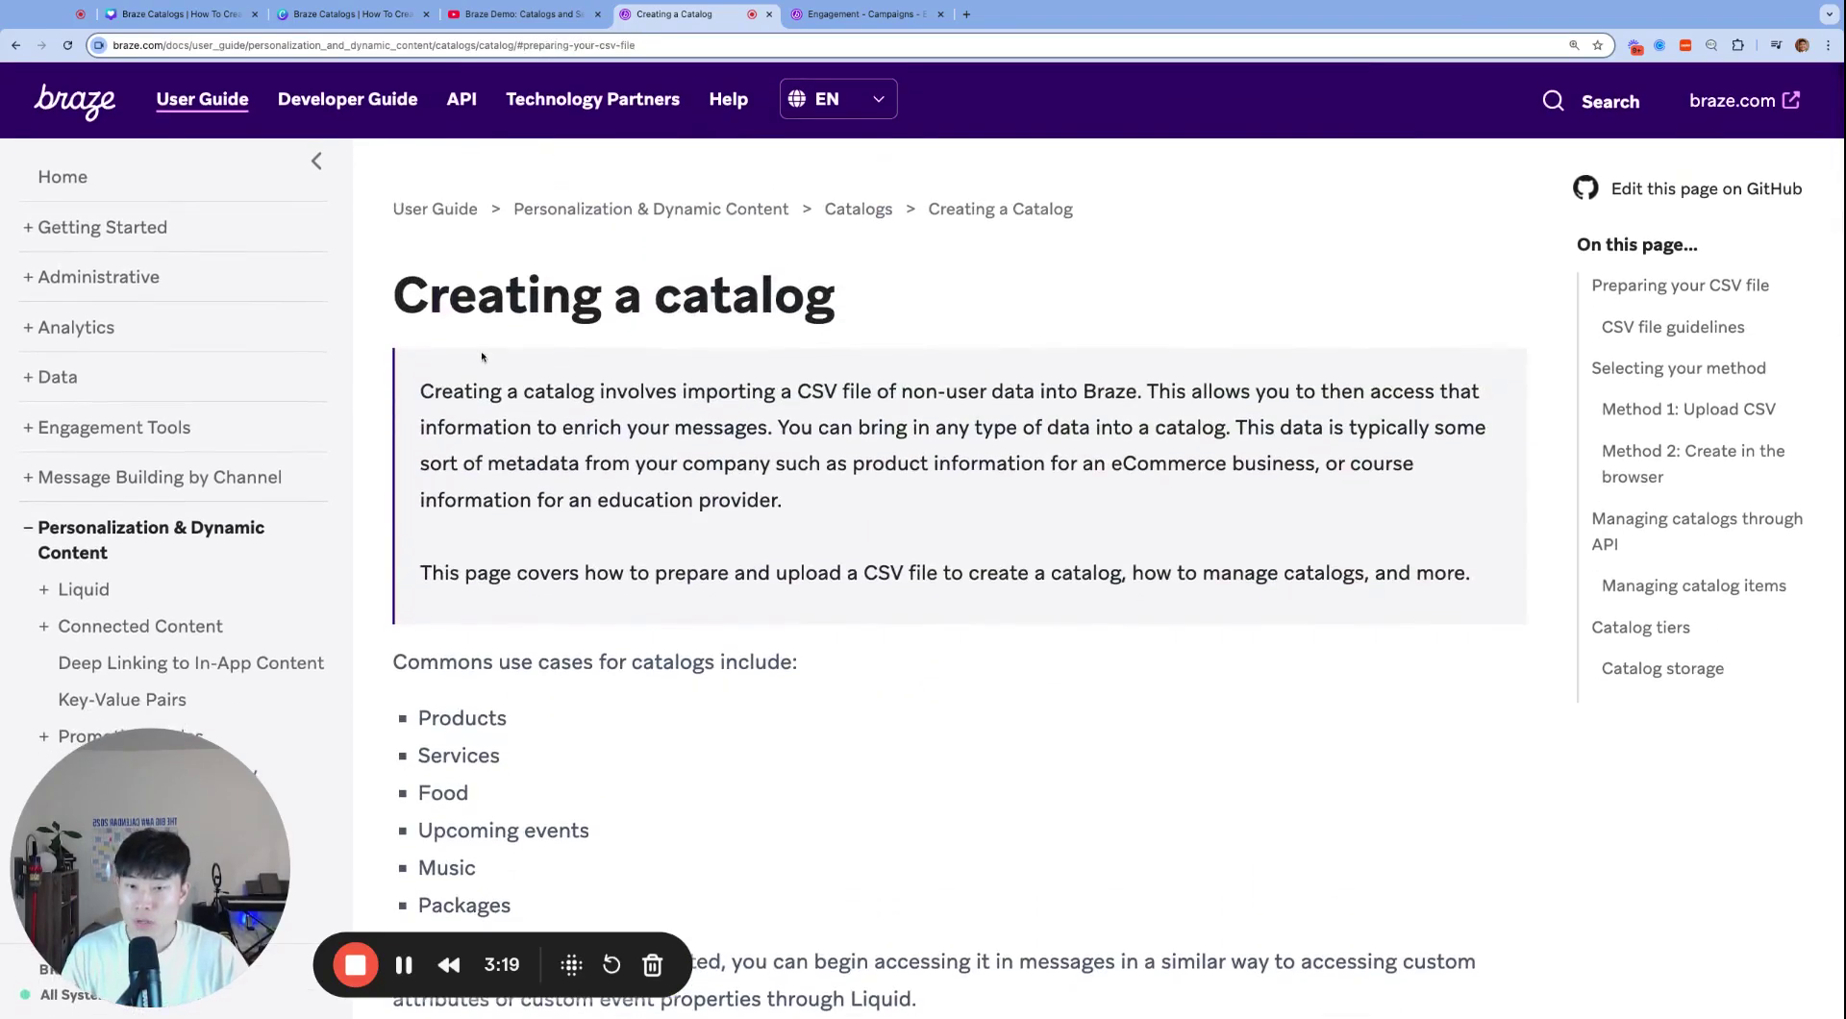
pyautogui.doubleClick(424, 378)
pyautogui.hotkey('shift', 'alt', 'Right')
pyautogui.hotkey('shift', 'alt', 'Right')
pyautogui.hotkey('shift', 'alt', 'Right')
pyautogui.hotkey('shift', 'Right')
pyautogui.hotkey('shift', 'Right')
pyautogui.hotkey('shift', 'Right')
pyautogui.hotkey('shift', 'Right')
pyautogui.hotkey('shift', 'Right')
pyautogui.hotkey('shift', 'Right')
pyautogui.hotkey('shift', 'Right')
pyautogui.hotkey('shift', 'Right')
pyautogui.hotkey('shift', 'Right')
pyautogui.hotkey('shift', 'Right')
pyautogui.hotkey('shift', 'Right')
pyautogui.hotkey('shift', 'Right')
pyautogui.hotkey('shift', 'Right')
pyautogui.hotkey('shift', 'Right')
pyautogui.hotkey('shift', 'Right')
pyautogui.hotkey('shift', 'Right')
pyautogui.hotkey('shift', 'Right')
pyautogui.hotkey('shift', 'Right')
pyautogui.hotkey('shift', 'Right')
pyautogui.hotkey('shift', 'Right')
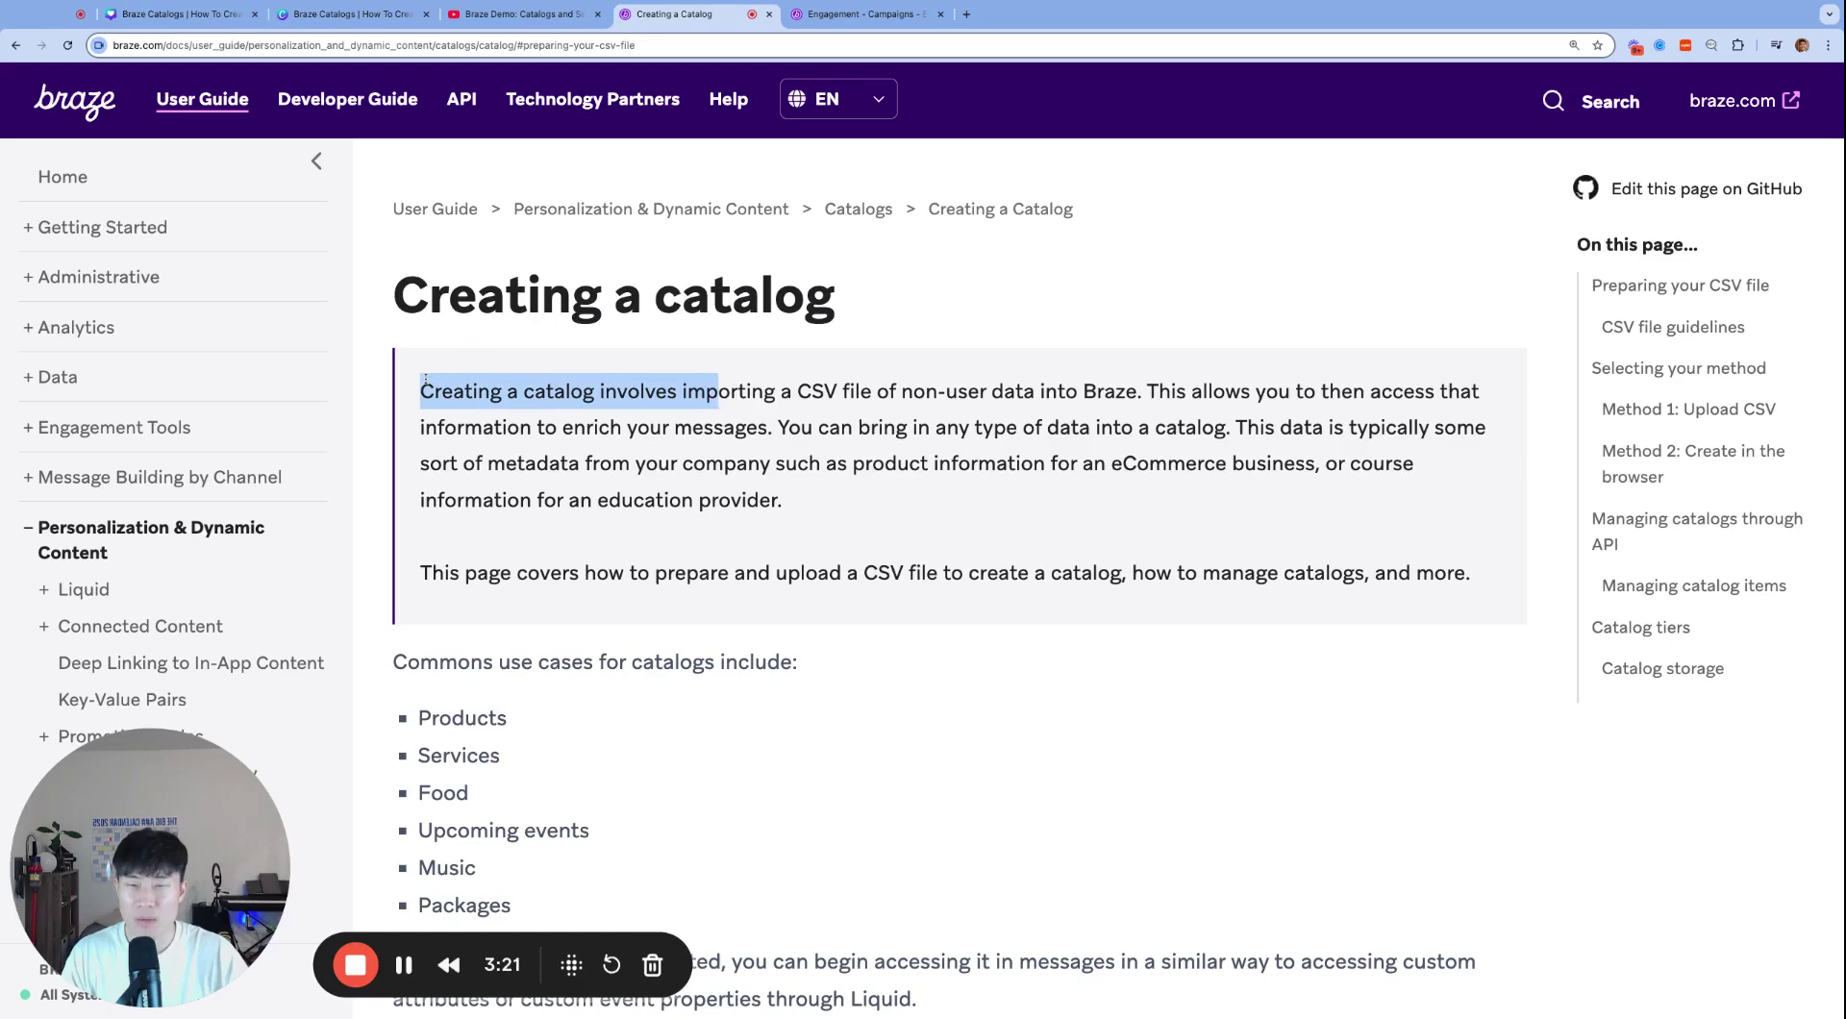
pyautogui.hotkey('shift', 'Right')
pyautogui.hotkey('shift', 'Right')
pyautogui.hotkey('shift', 'Right')
pyautogui.hotkey('shift', 'Right')
pyautogui.hotkey('shift', 'Right')
pyautogui.hotkey('shift', 'Right')
pyautogui.hotkey('shift', 'Right')
pyautogui.hotkey('shift', 'Right')
pyautogui.hotkey('shift', 'Right')
pyautogui.hotkey('shift', 'Right')
pyautogui.hotkey('shift', 'Right')
pyautogui.hotkey('shift', 'Right')
pyautogui.hotkey('shift', 'Right')
pyautogui.hotkey('shift', 'Right')
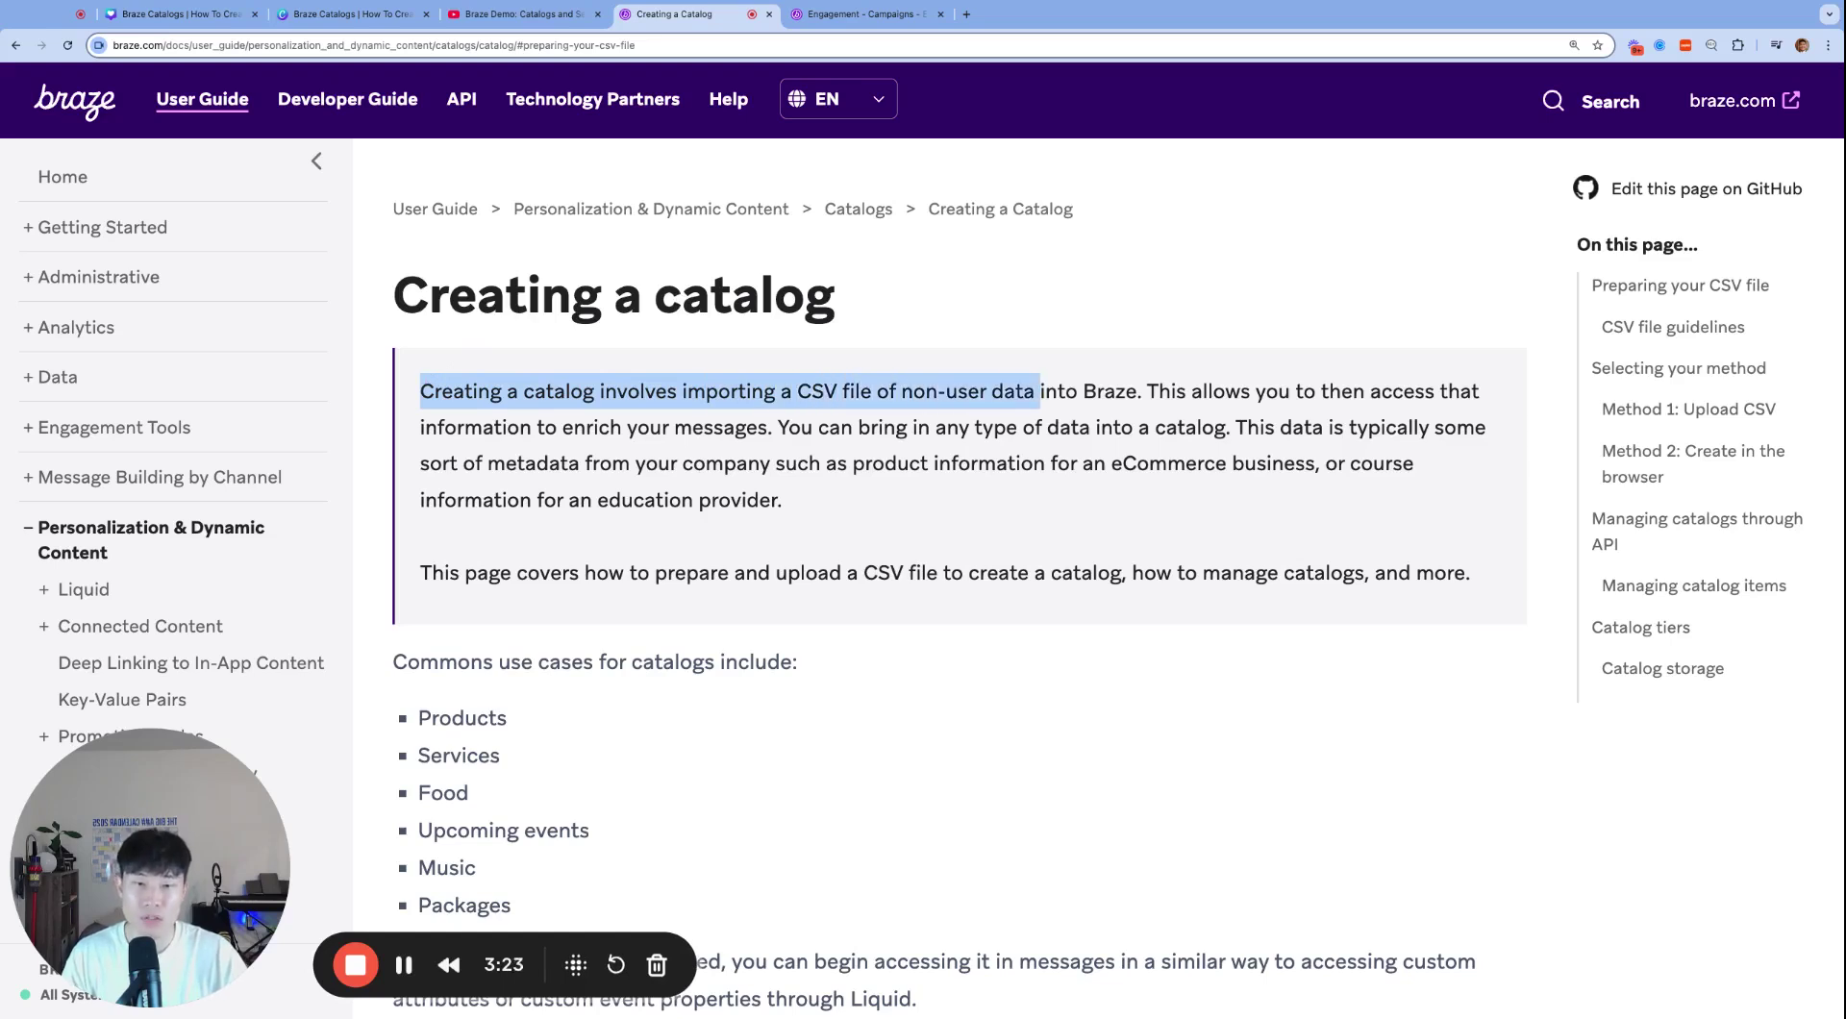
pyautogui.click(964, 388)
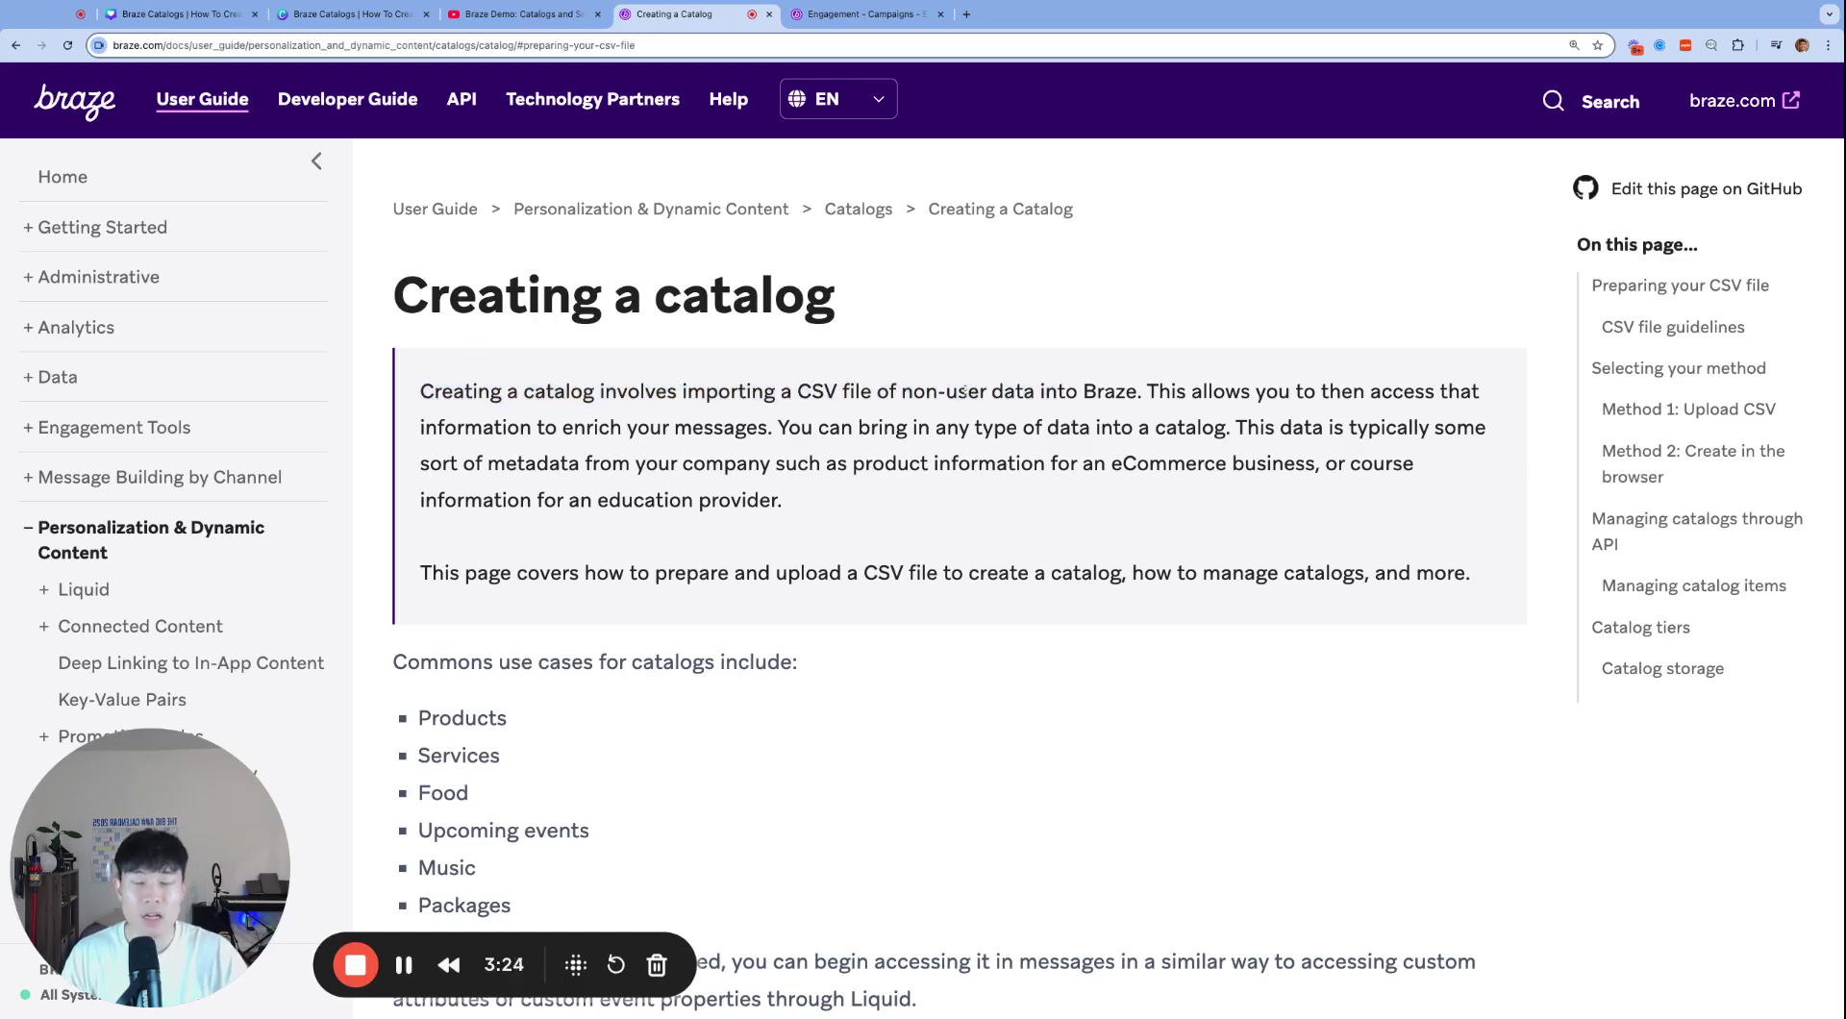
pyautogui.click(902, 391)
pyautogui.hotkey('shift', 'Right')
pyautogui.hotkey('shift', 'Right')
pyautogui.hotkey('shift', 'Right')
pyautogui.hotkey('shift', 'Right')
pyautogui.hotkey('shift', 'Right')
pyautogui.hotkey('shift', 'Right')
pyautogui.hotkey('shift', 'Right')
pyautogui.hotkey('shift', 'Right')
pyautogui.hotkey('shift', 'Right')
pyautogui.hotkey('shift', 'Right')
pyautogui.hotkey('shift', 'Right')
pyautogui.hotkey('shift', 'Right')
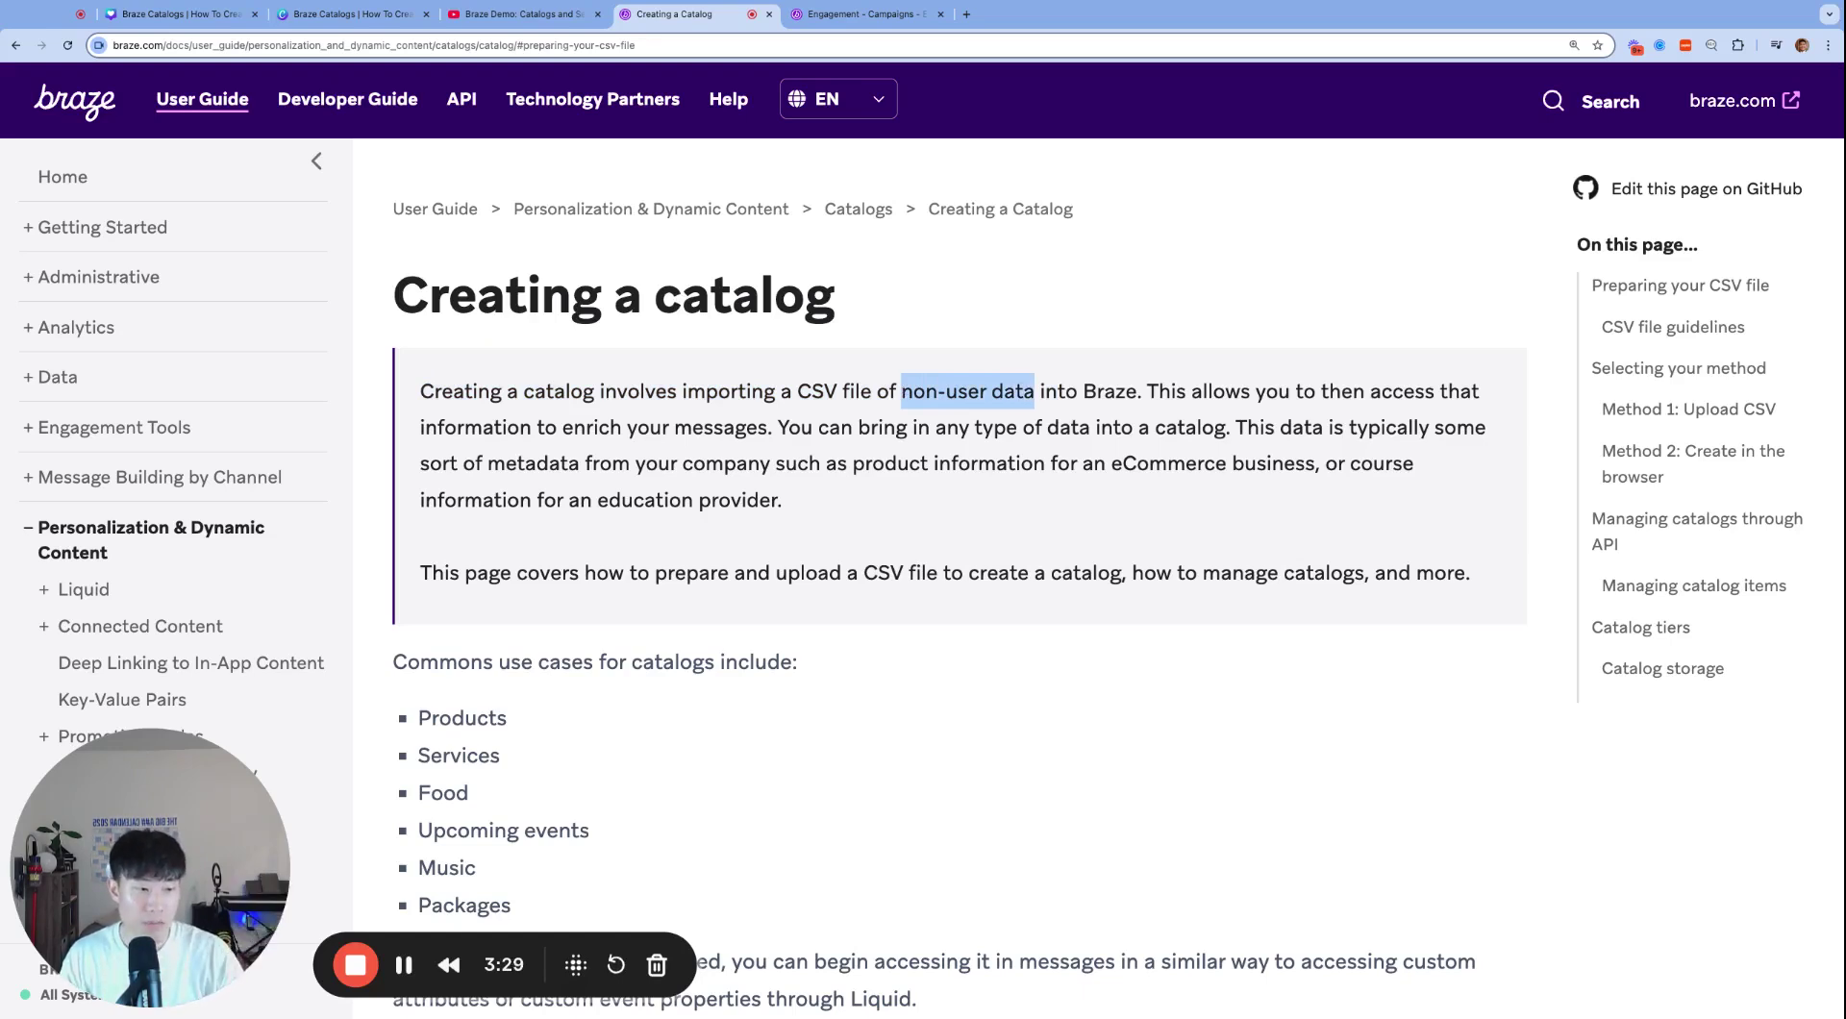
pyautogui.click(692, 749)
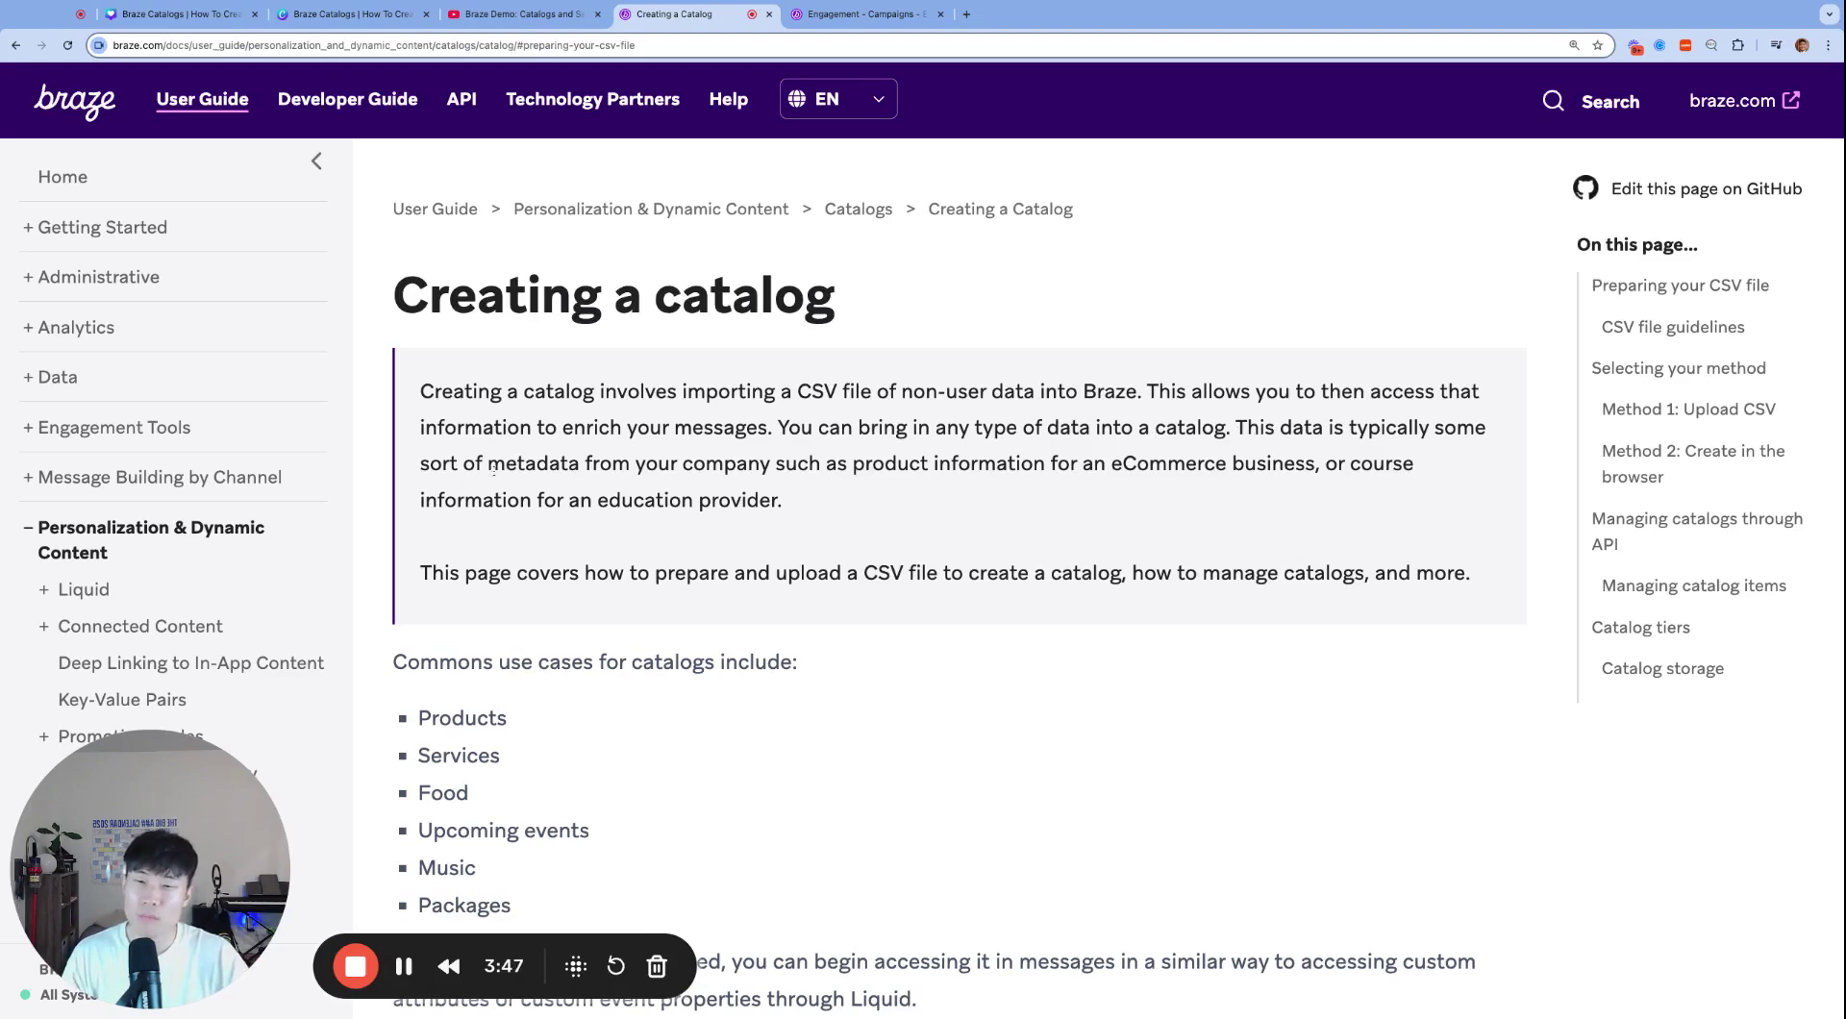
# Step: Highlight the company metadata phrase, the page-coverage sentence and the common catalog use cases
pyautogui.moveTo(583, 463); pyautogui.dragTo(1306, 466)
pyautogui.click(829, 466)
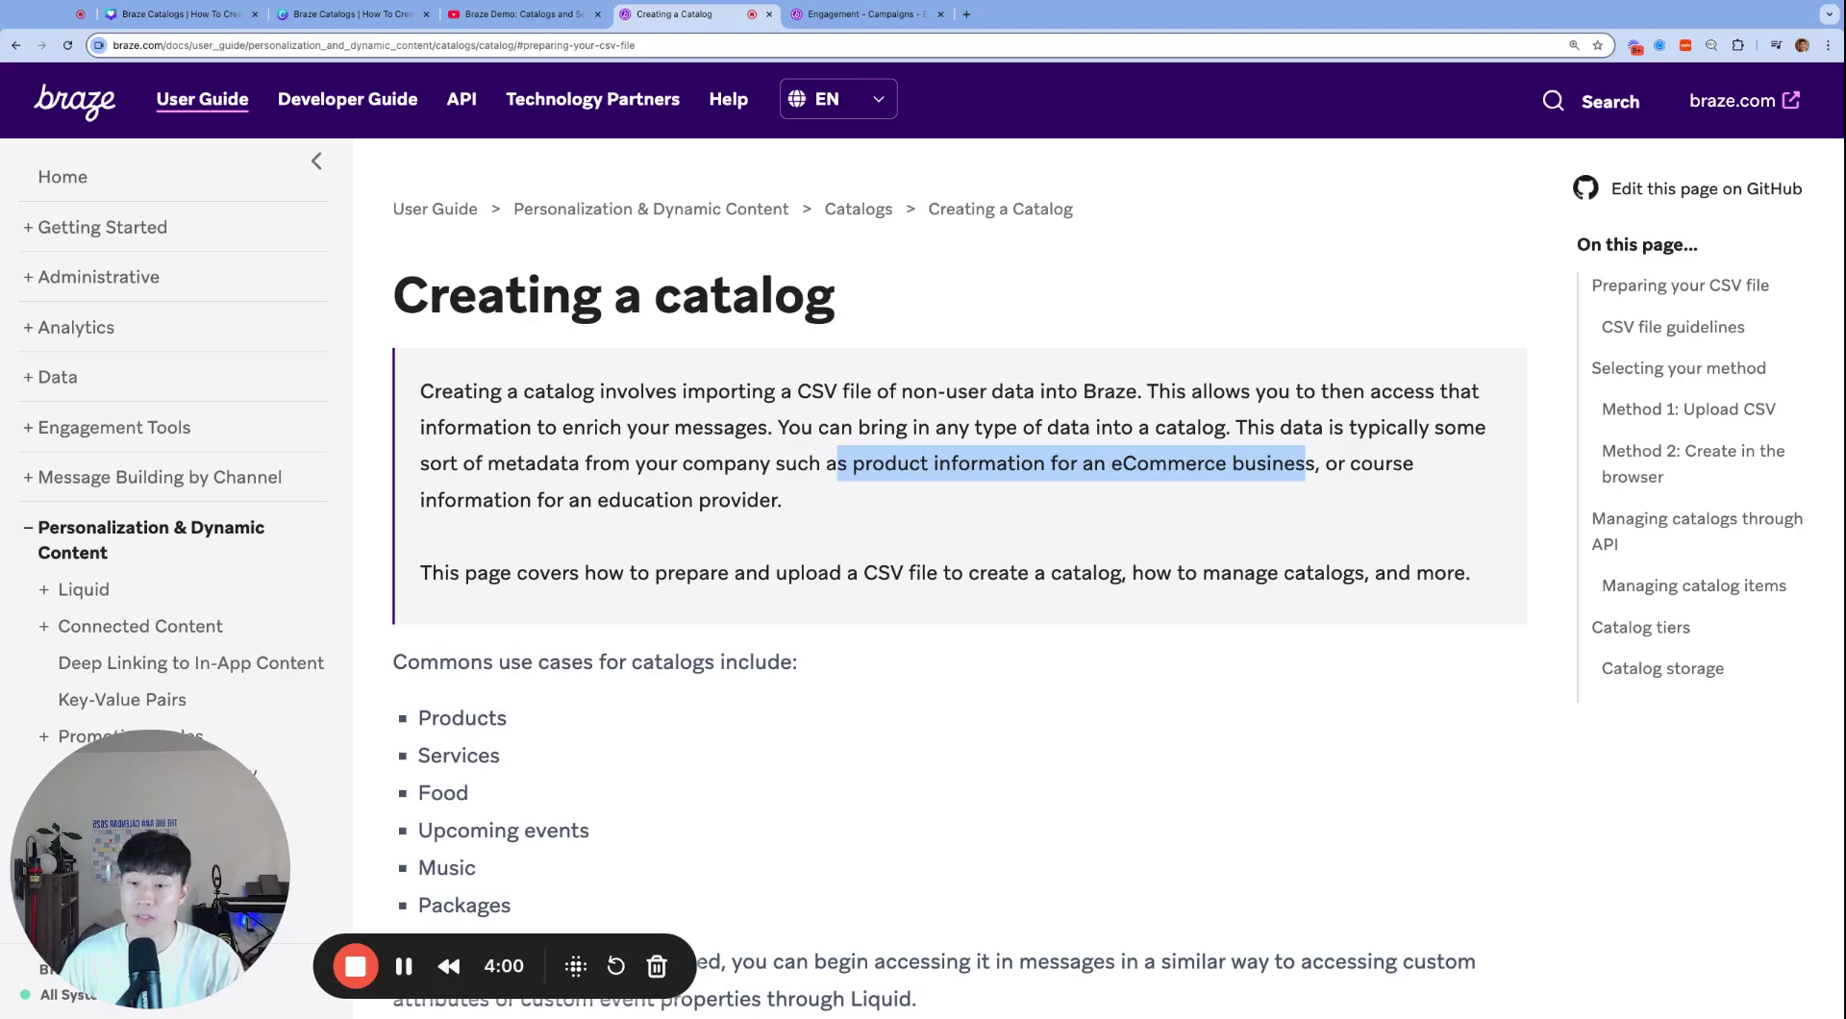
pyautogui.moveTo(488, 574); pyautogui.dragTo(1244, 574)
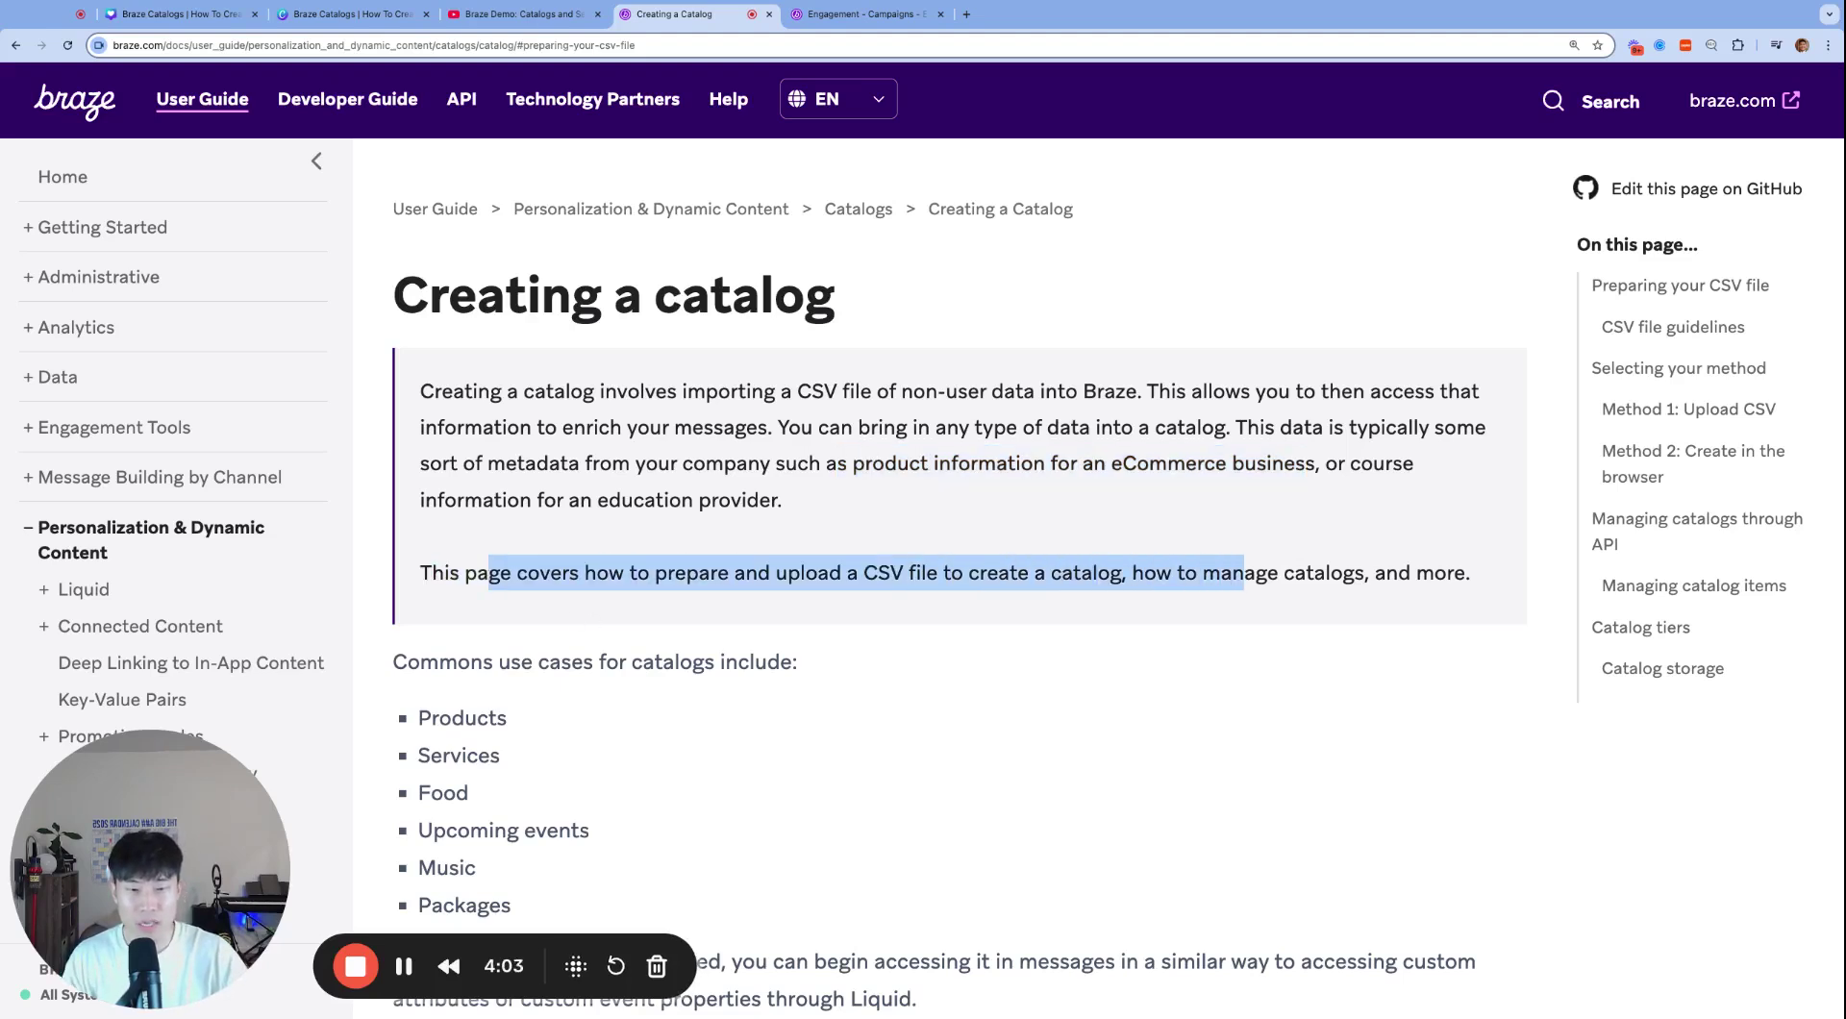
pyautogui.scroll(-2, 1197, 716)
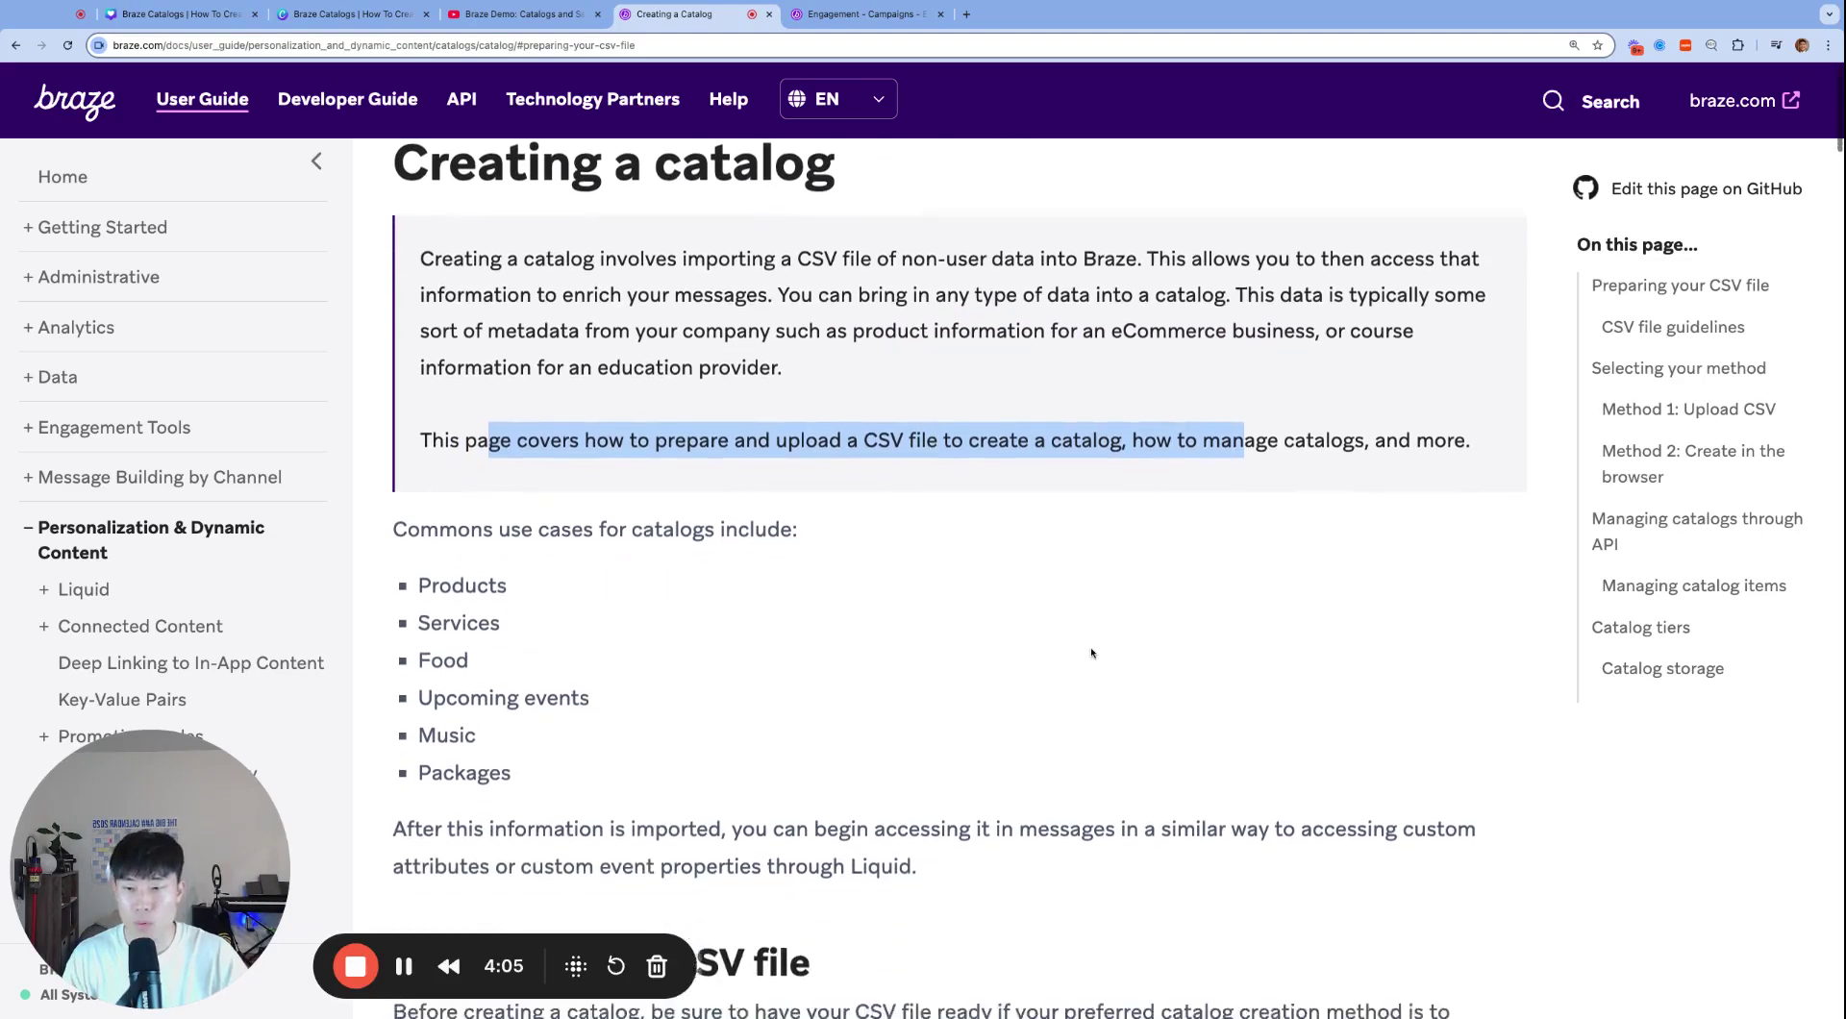
pyautogui.click(421, 413)
pyautogui.hotkey('shift', 'Down')
pyautogui.hotkey('shift', 'Down')
pyautogui.hotkey('shift', 'Down')
pyautogui.hotkey('shift', 'Down')
pyautogui.hotkey('shift', 'Down')
pyautogui.hotkey('shift', 'Down')
pyautogui.hotkey('shift', 'Down')
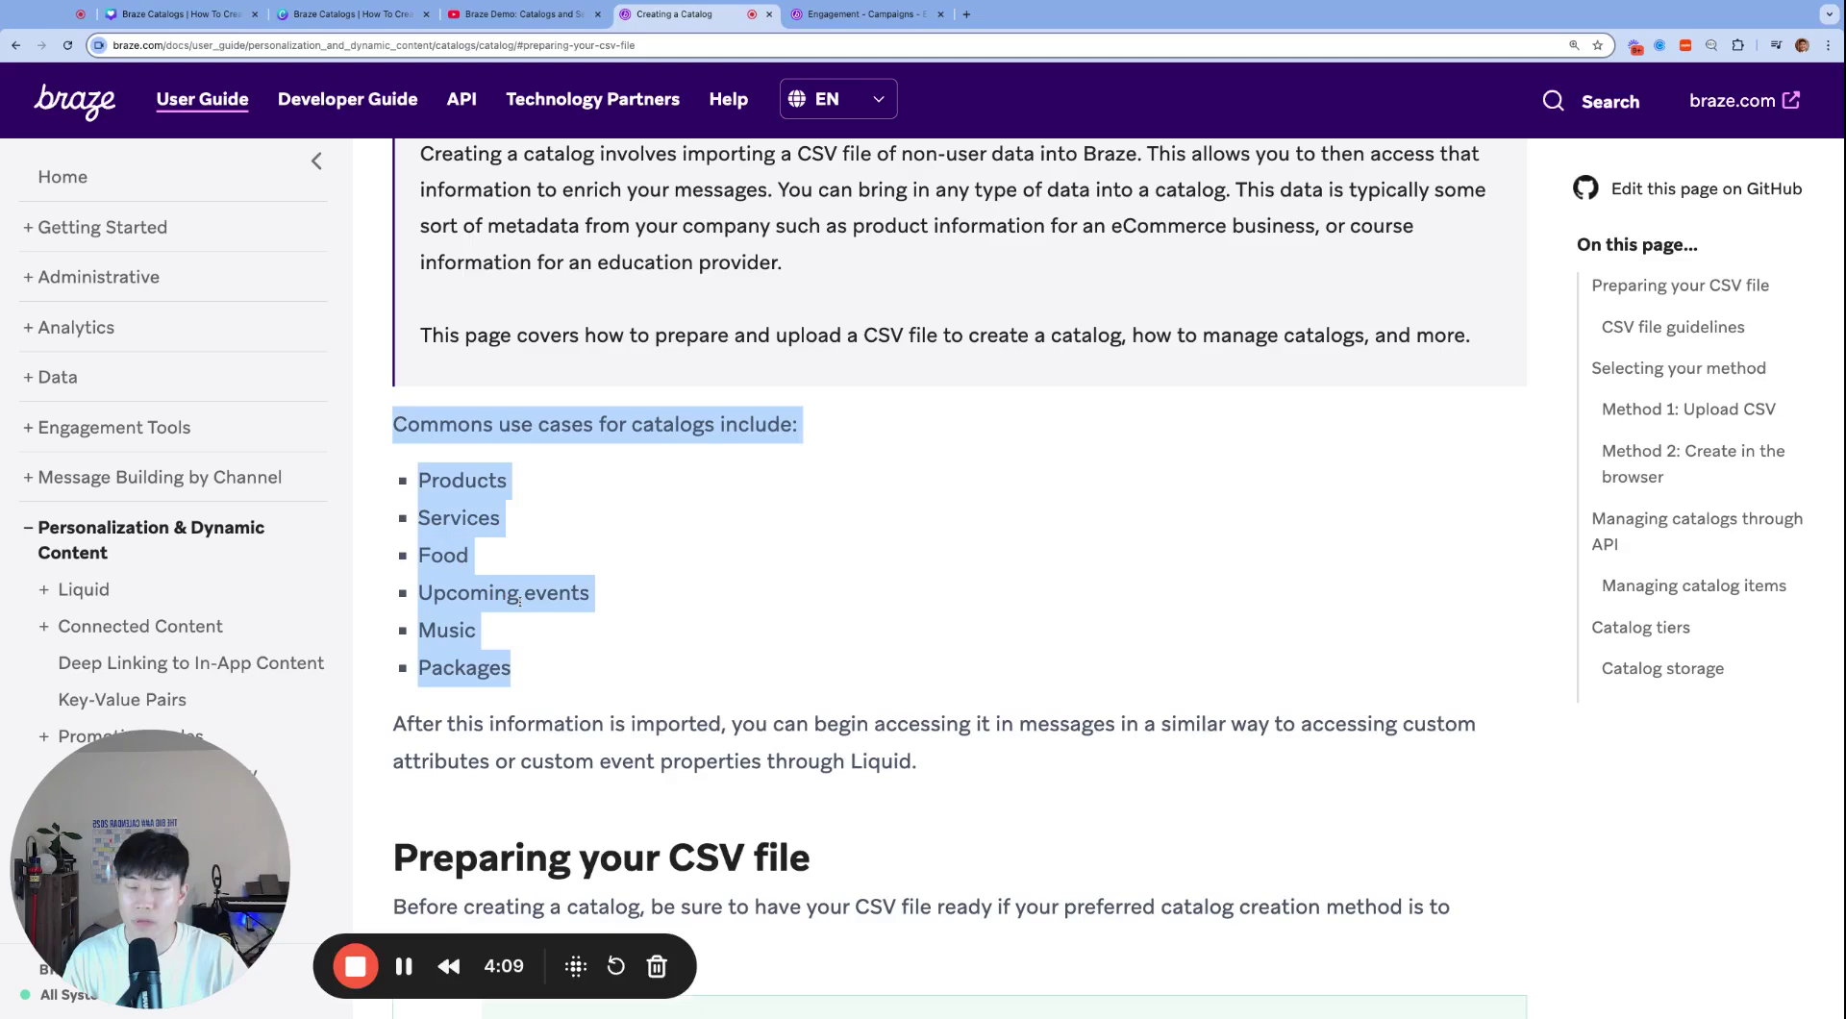
pyautogui.scroll(-1, 519, 601)
pyautogui.click(477, 626)
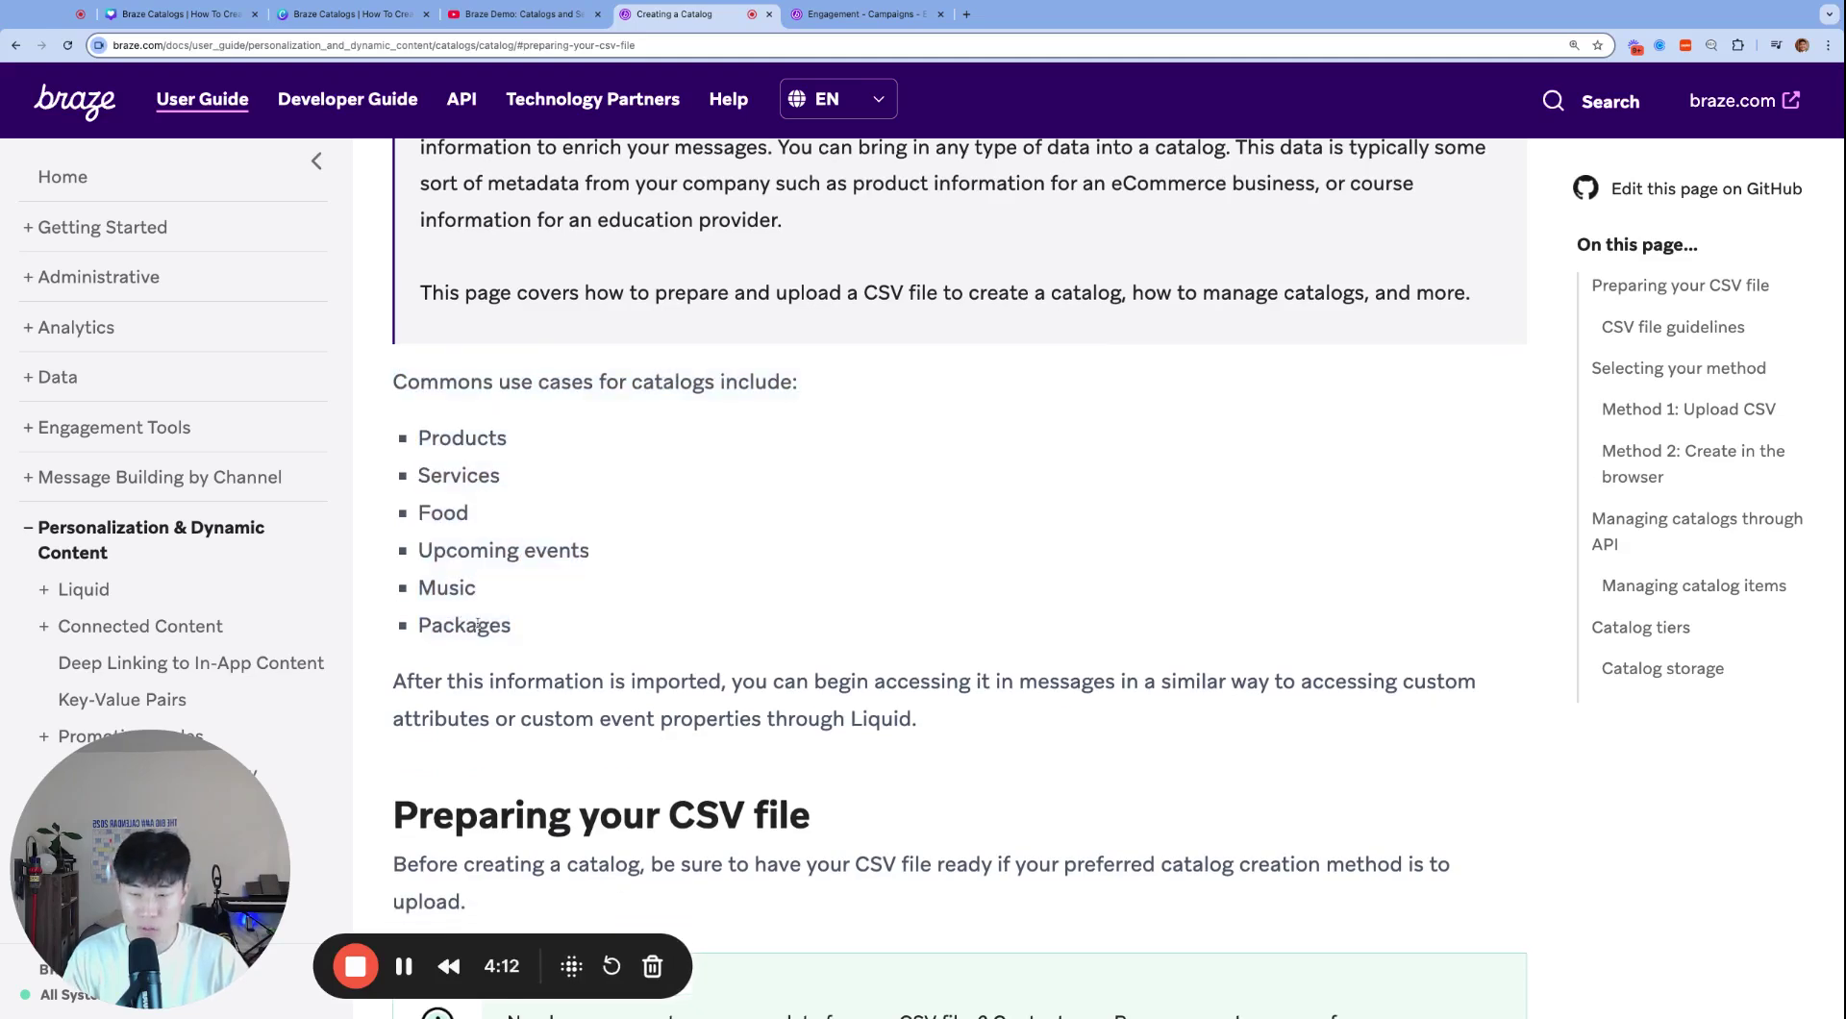
# Step: Read on to 'Preparing your CSV file', then return to the campaign email editor
pyautogui.scroll(-1, 478, 626)
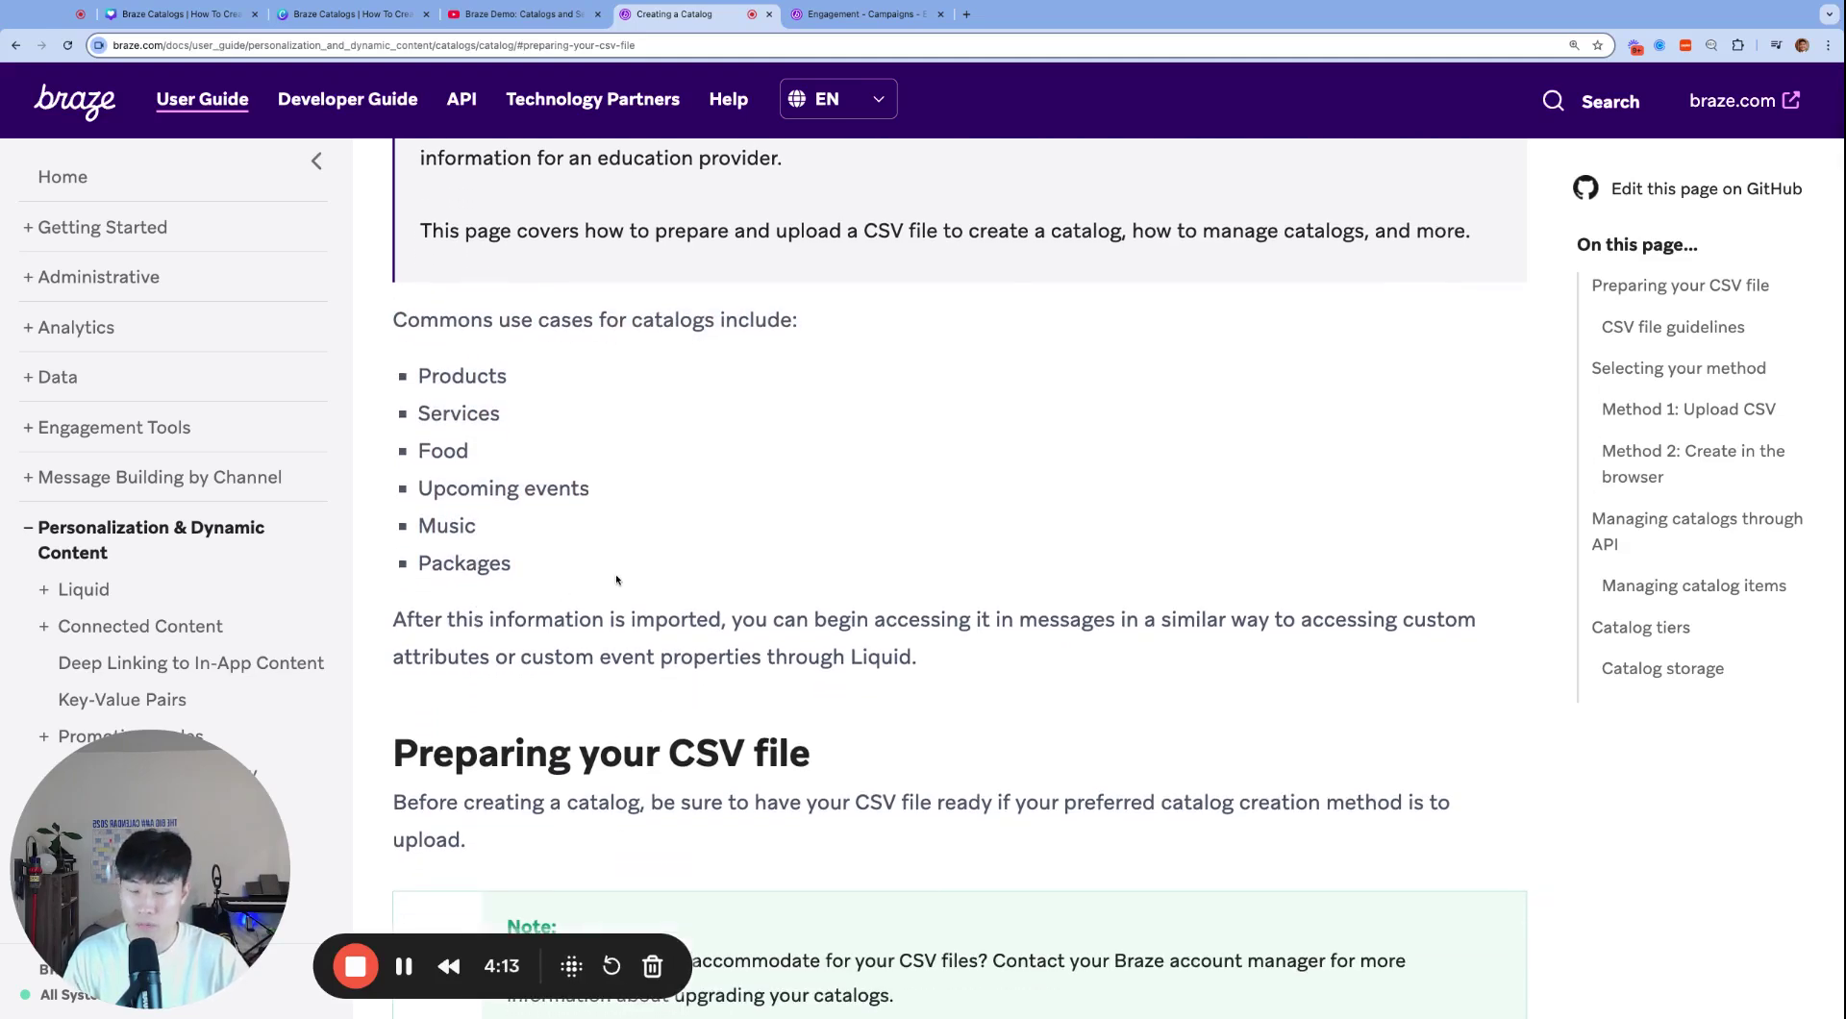
pyautogui.scroll(-2, 616, 578)
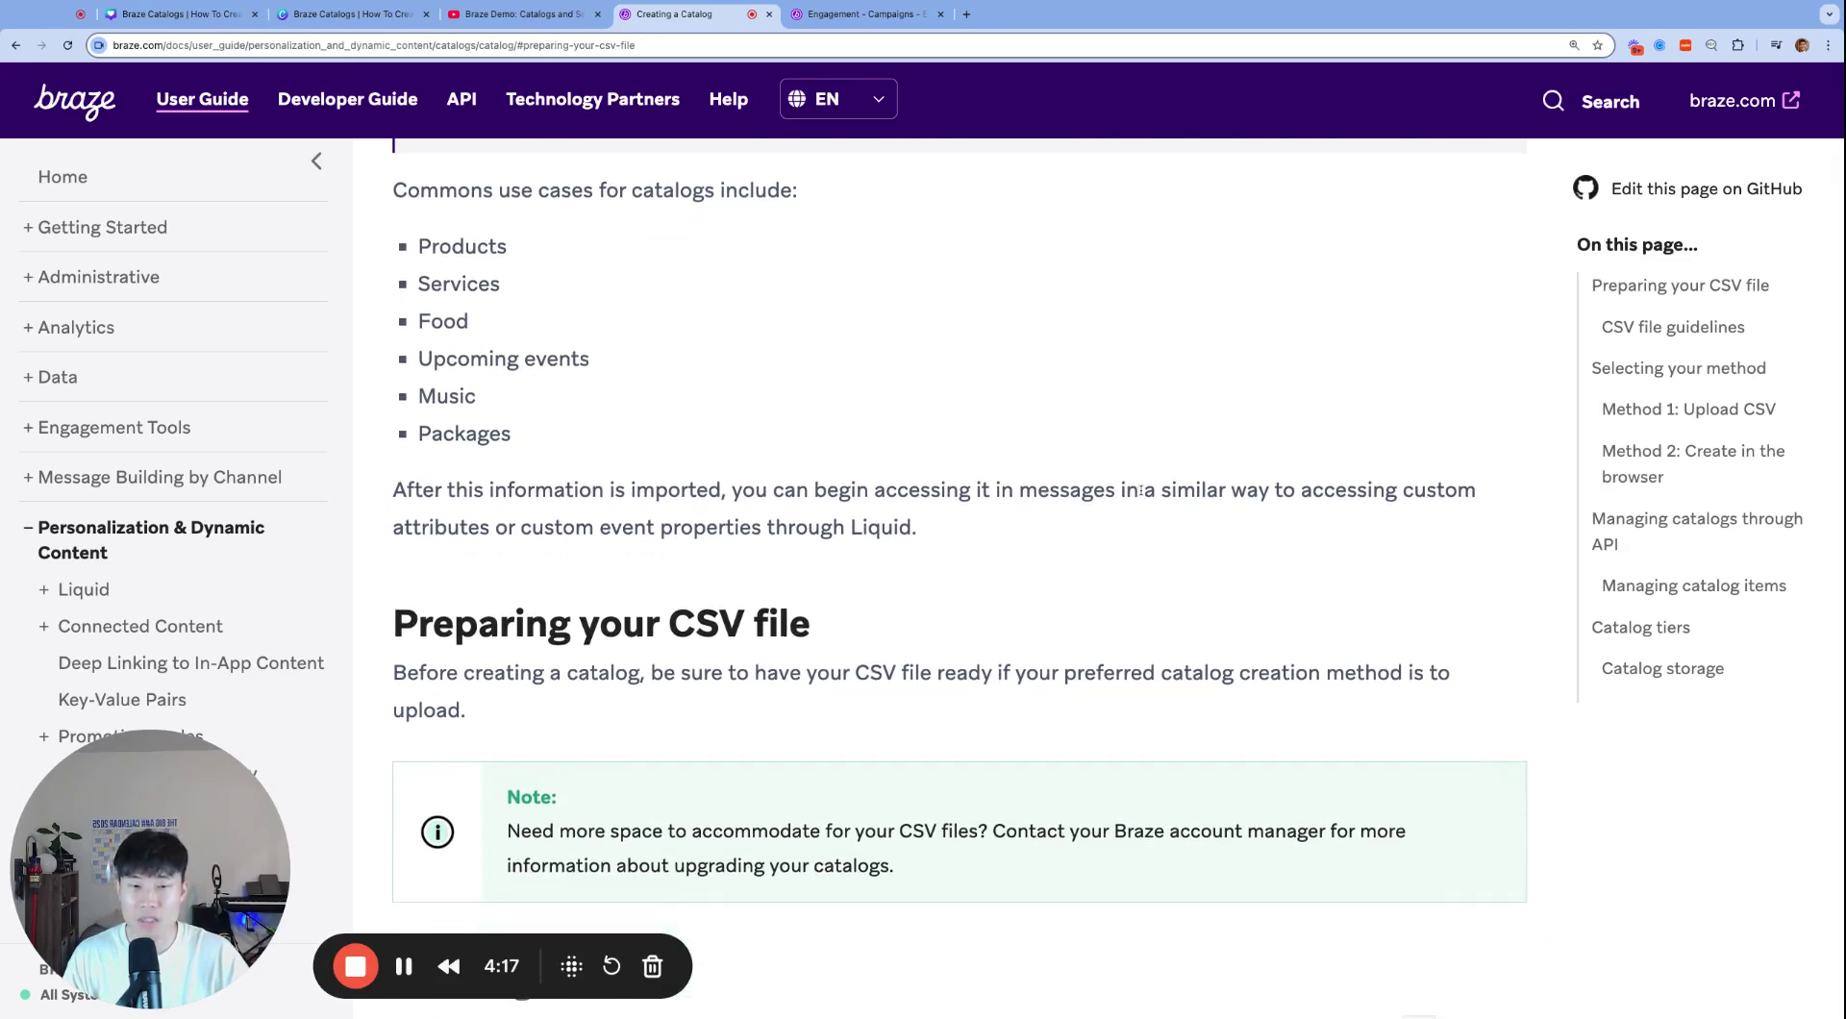
pyautogui.moveTo(1140, 490); pyautogui.dragTo(811, 527)
pyautogui.click(1063, 601)
pyautogui.scroll(-1, 1066, 603)
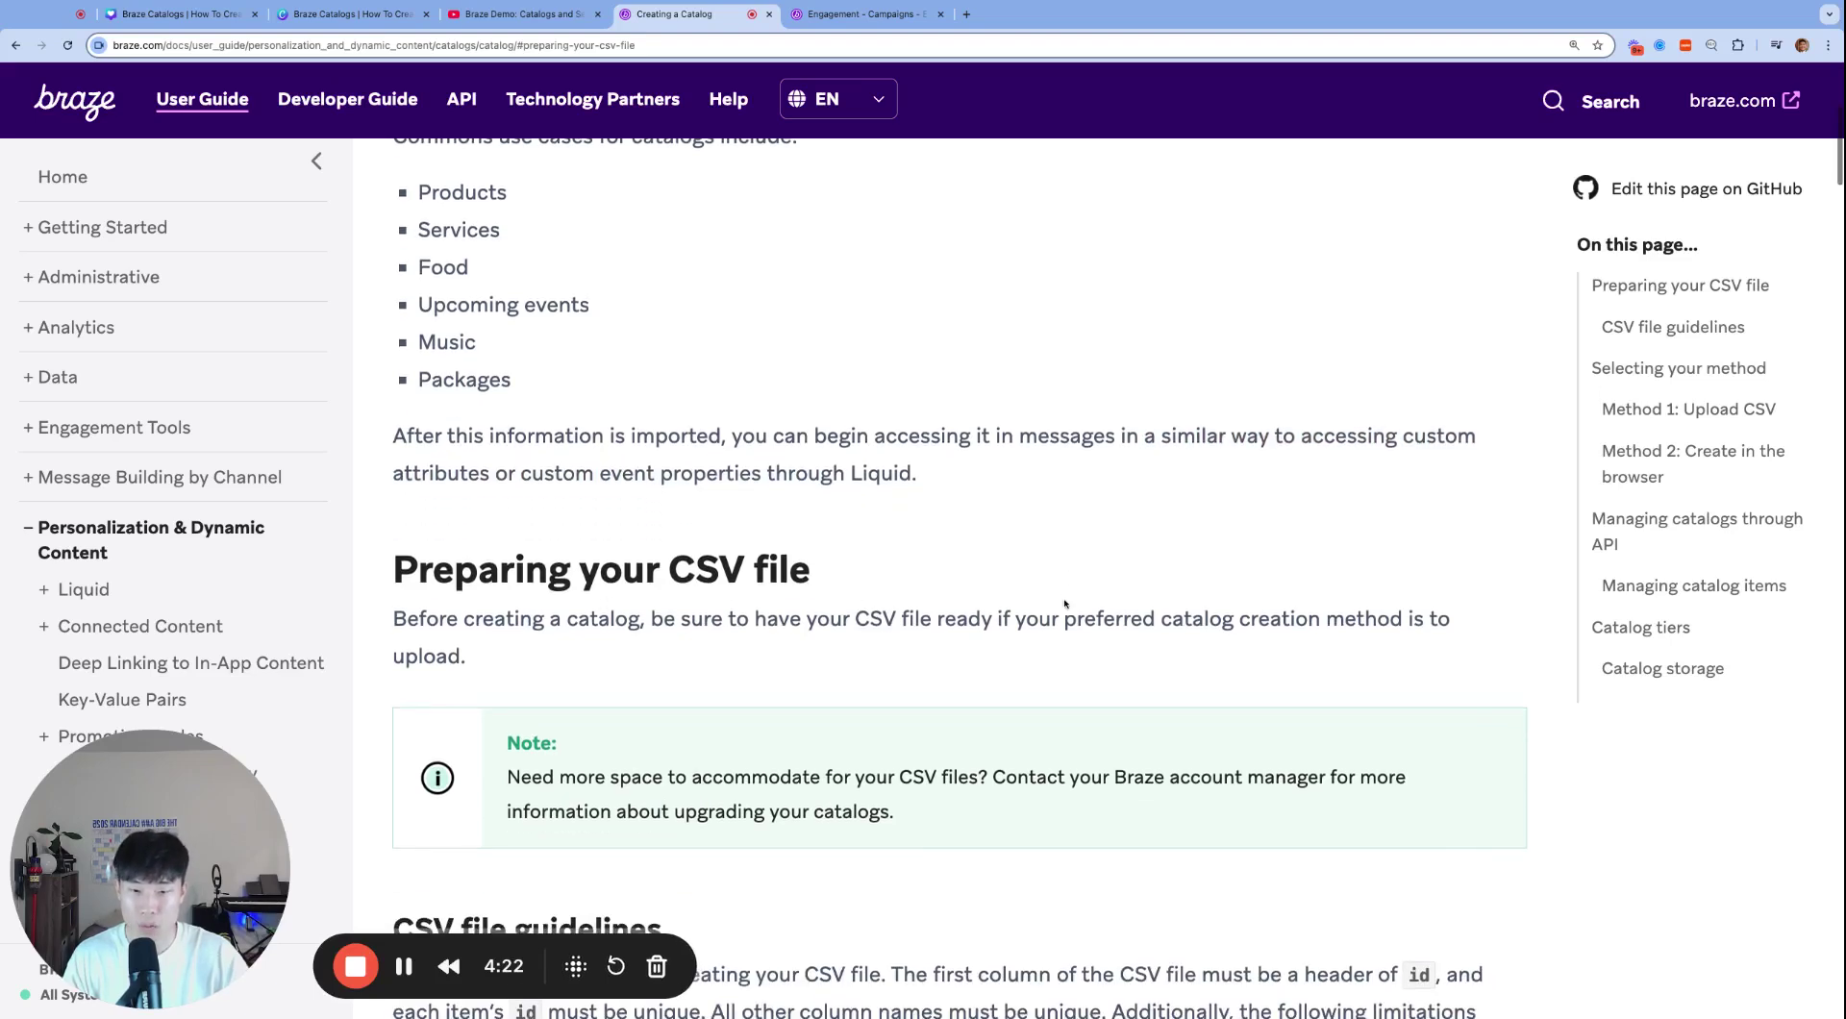
pyautogui.scroll(-3, 782, 609)
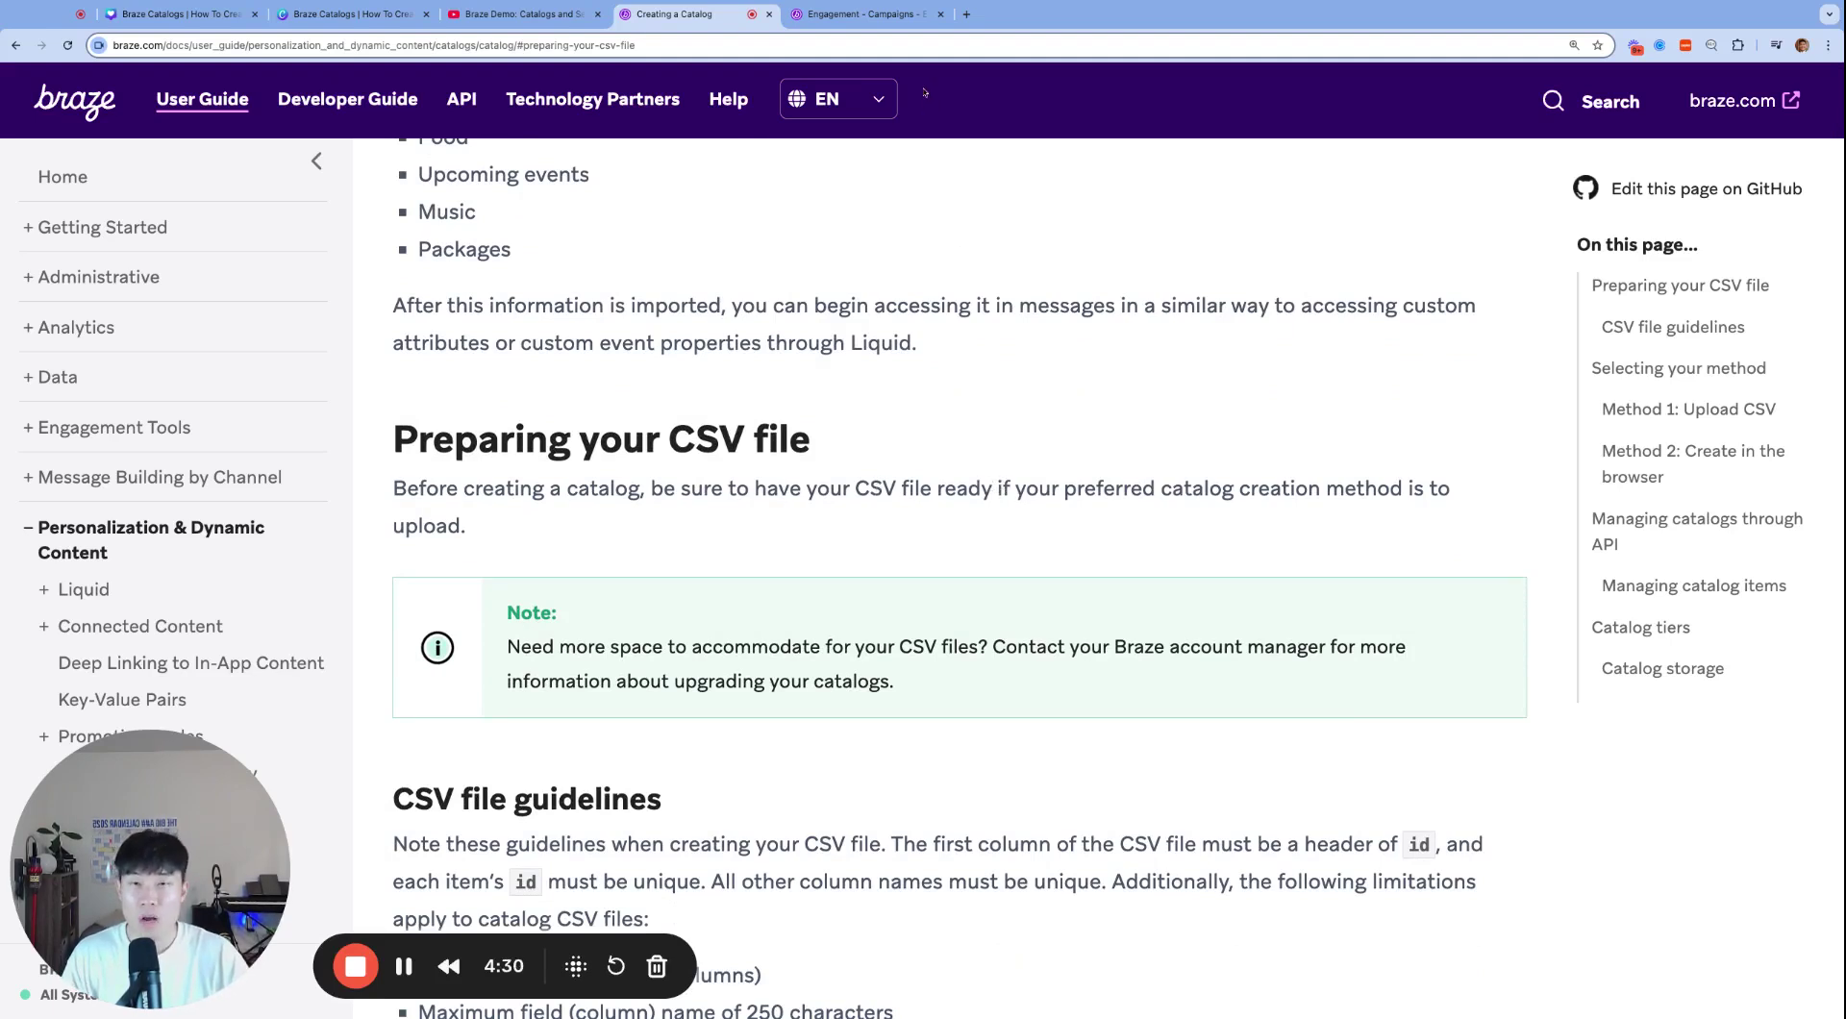
pyautogui.click(860, 14)
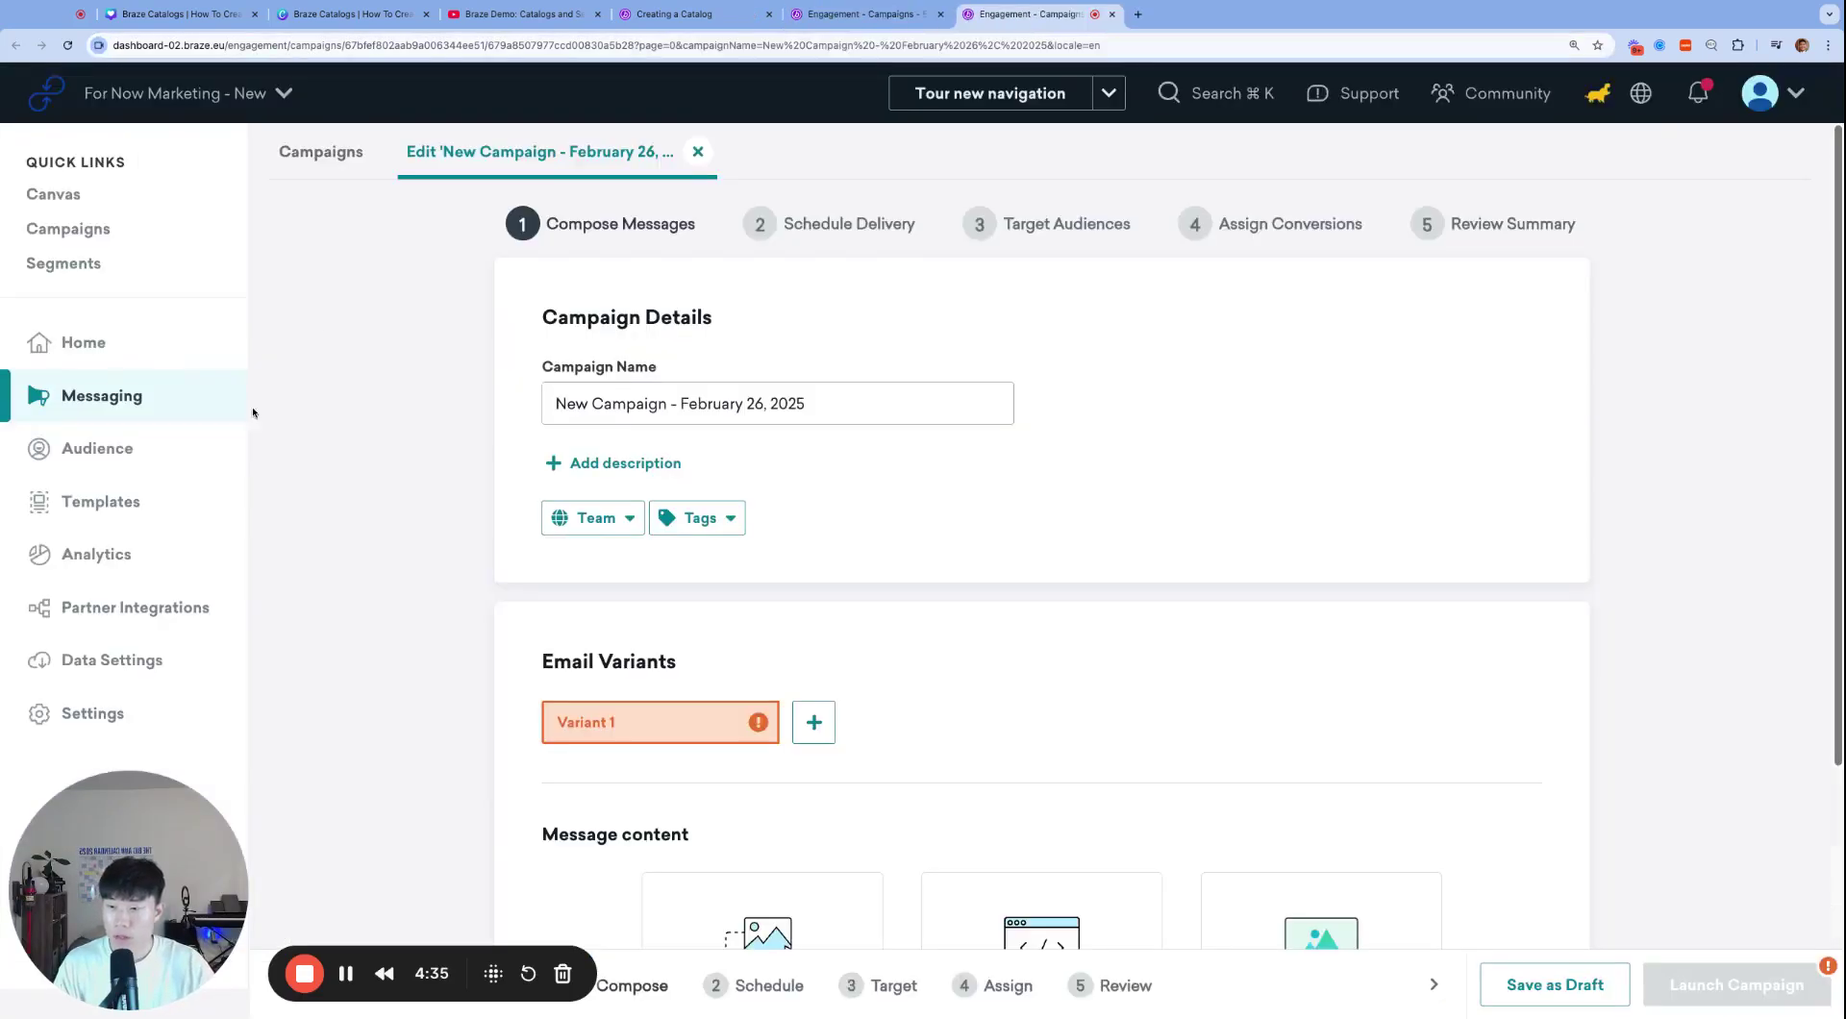
# Step: Open Data Settings > Catalogs, previewing then closing catalog settings and the Create in browser form
pyautogui.moveTo(149, 664)
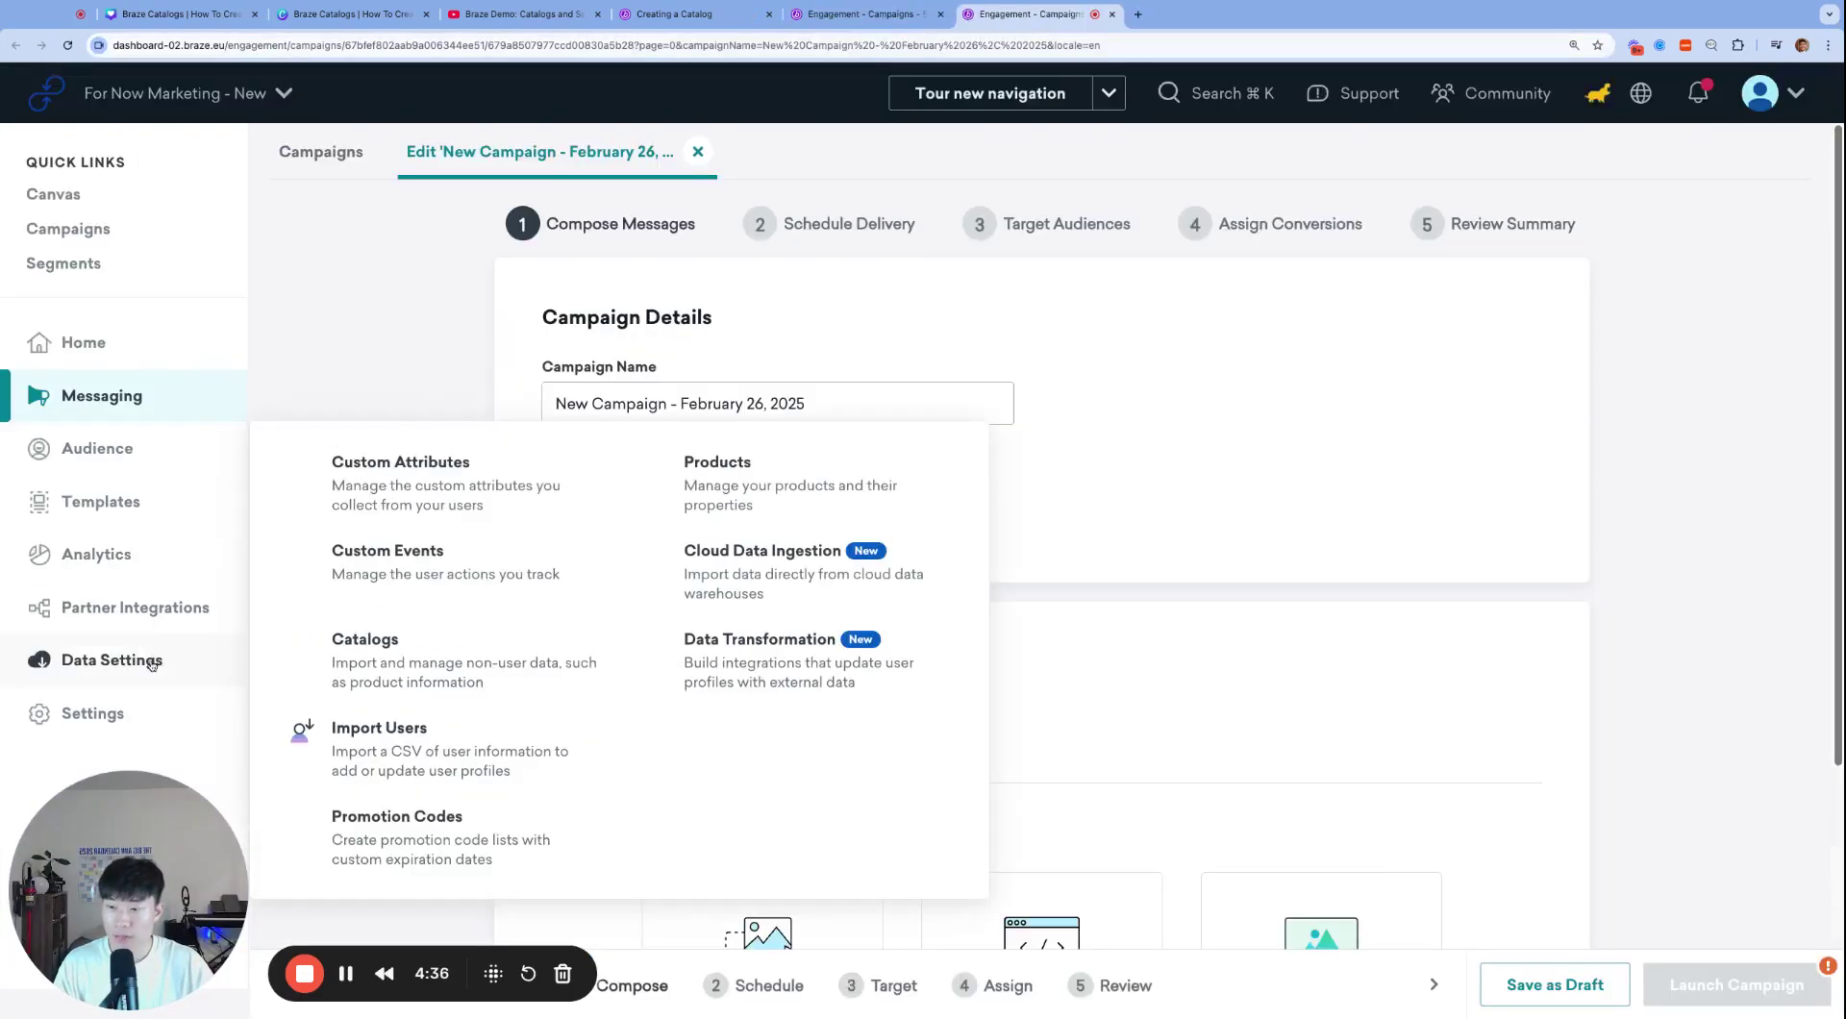
pyautogui.click(357, 663)
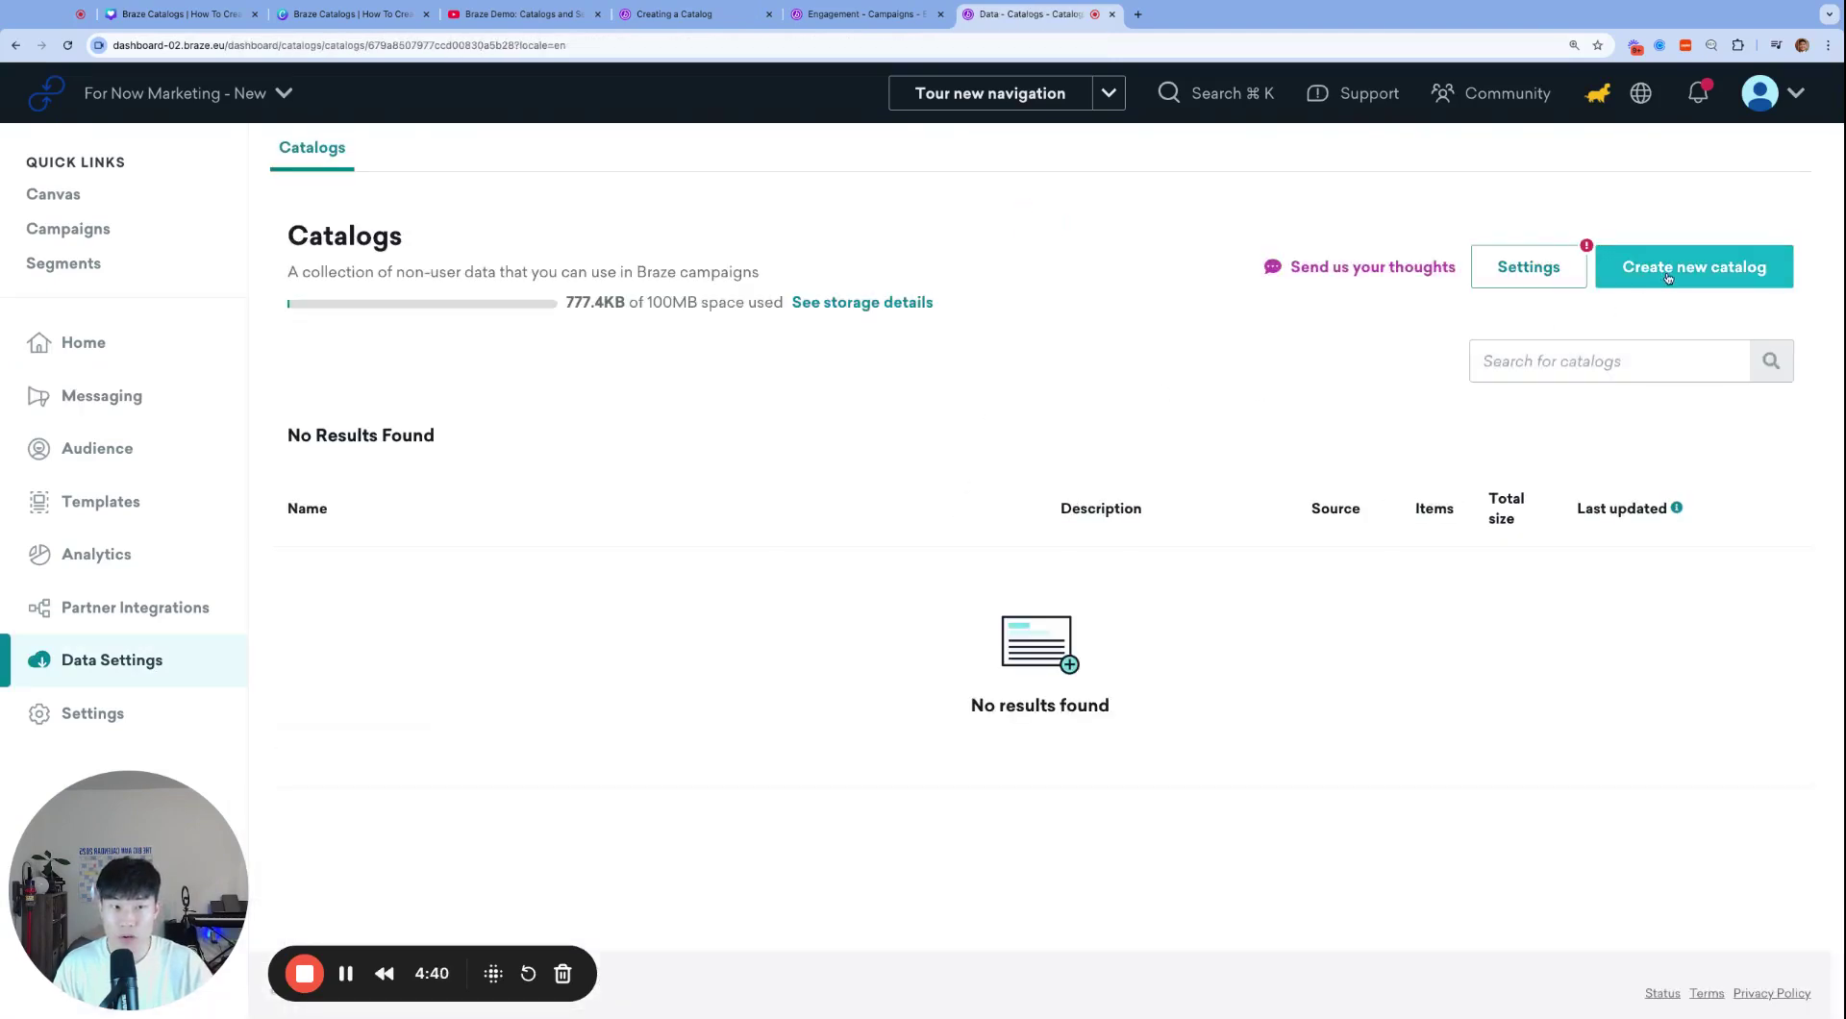
pyautogui.click(1581, 268)
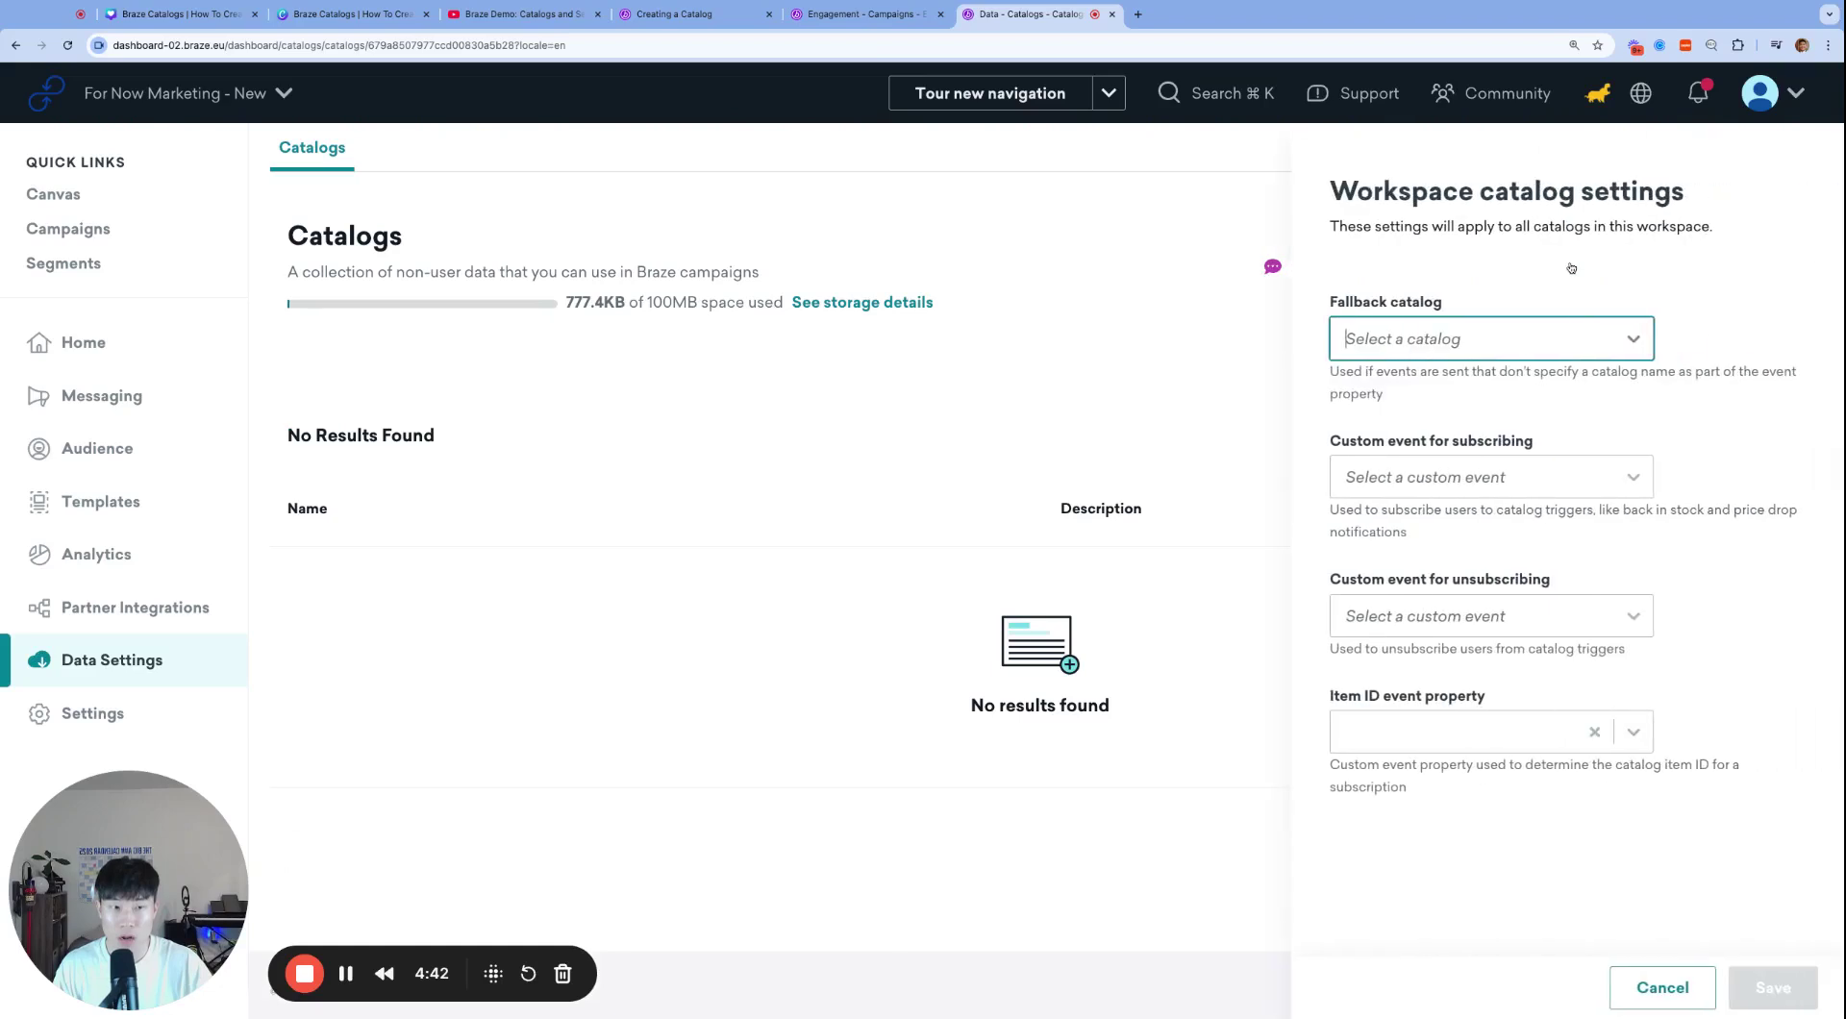
pyautogui.click(1662, 987)
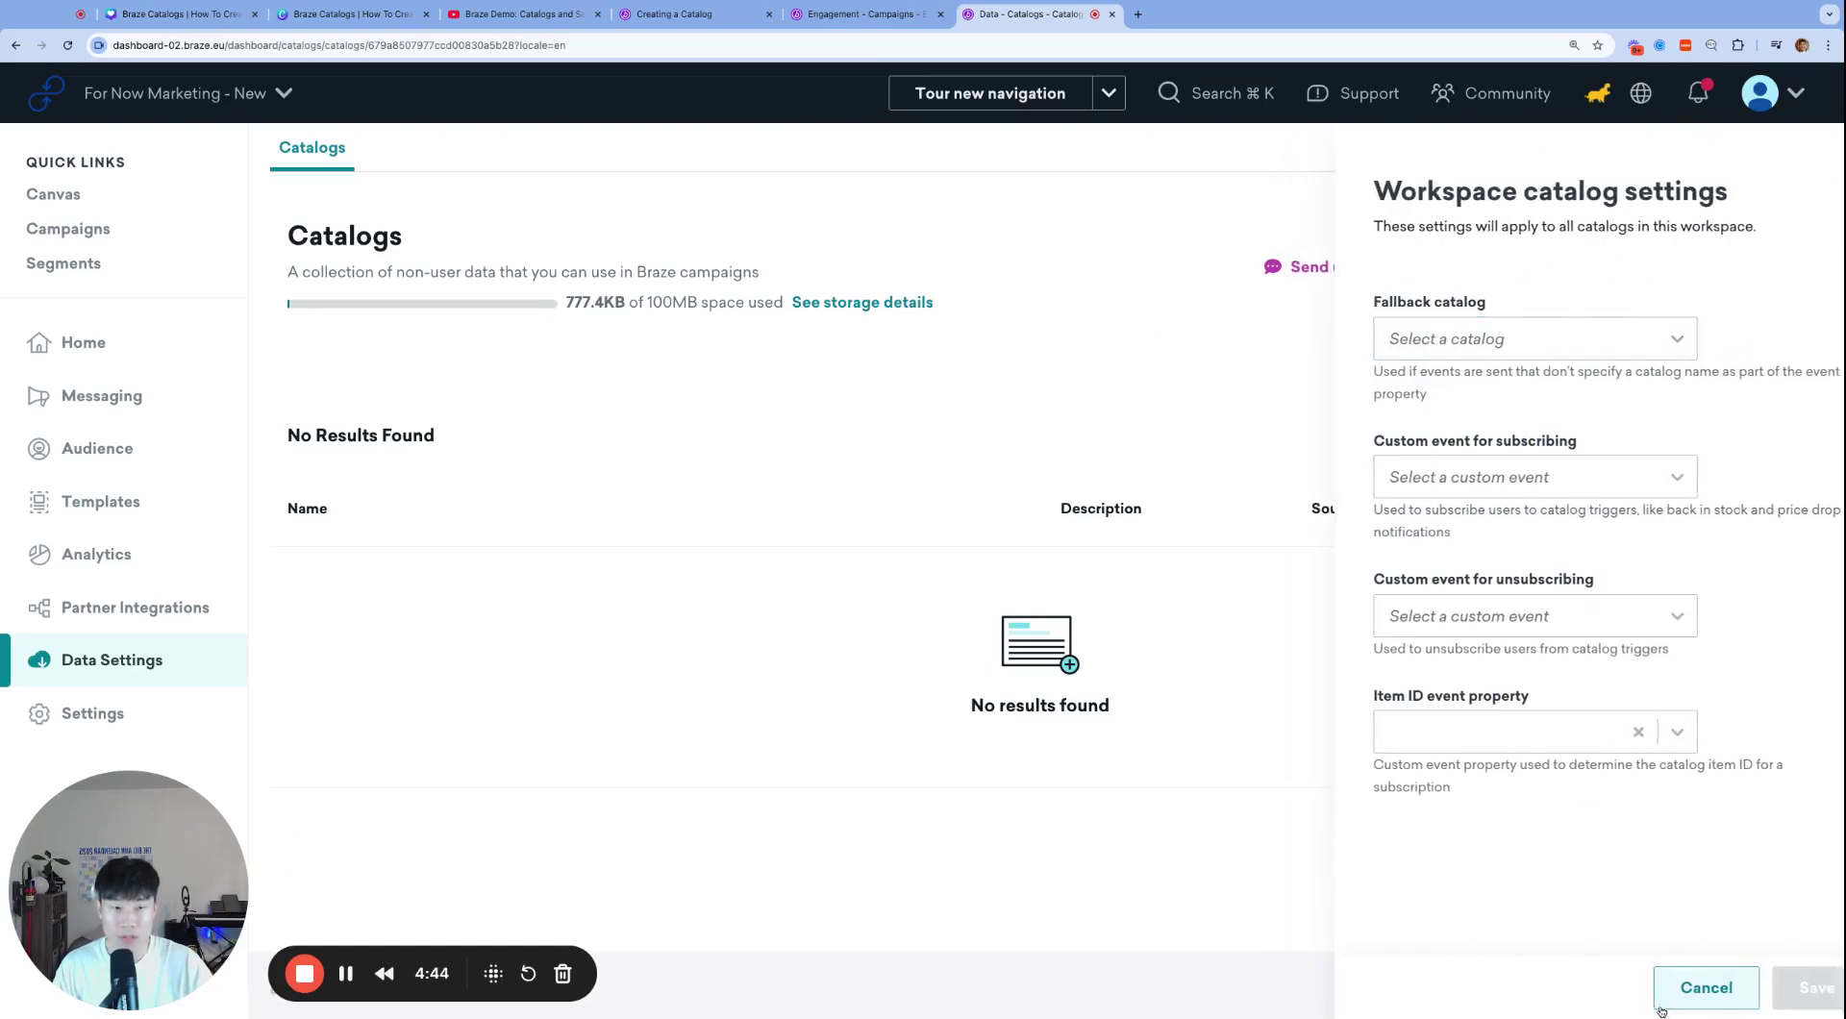
pyautogui.moveTo(1591, 257)
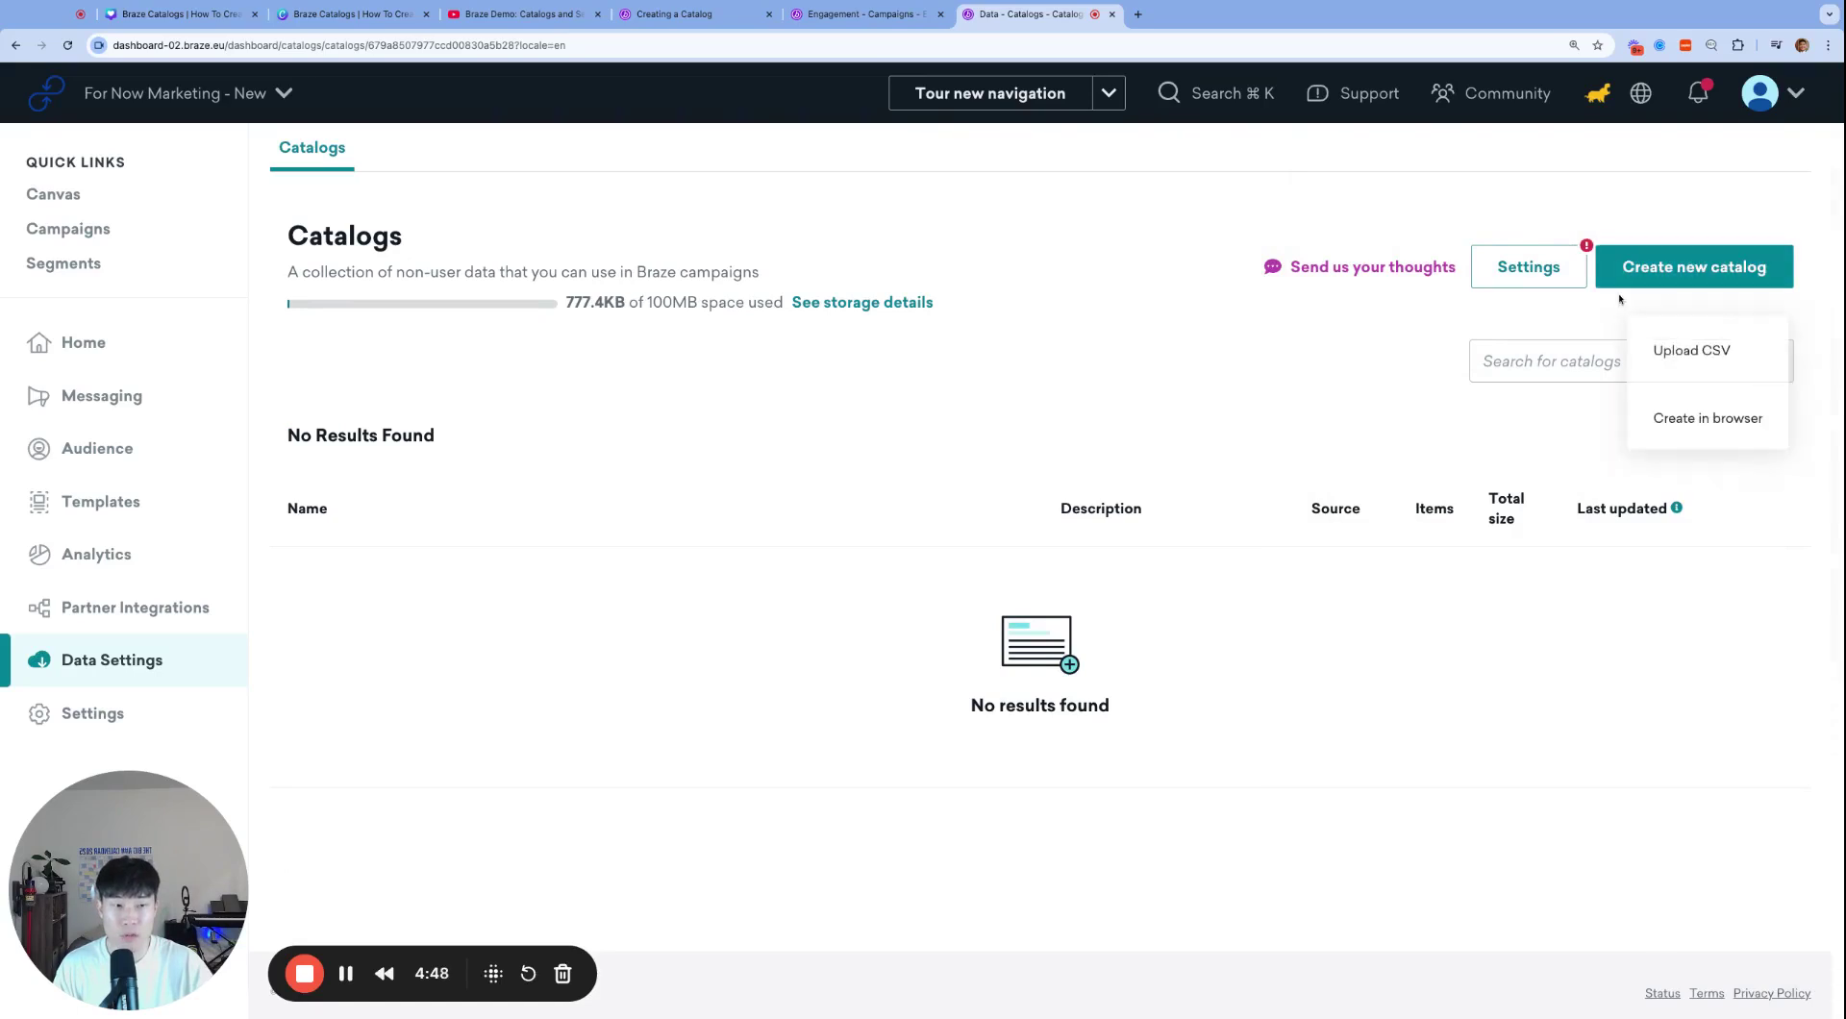
pyautogui.click(1724, 429)
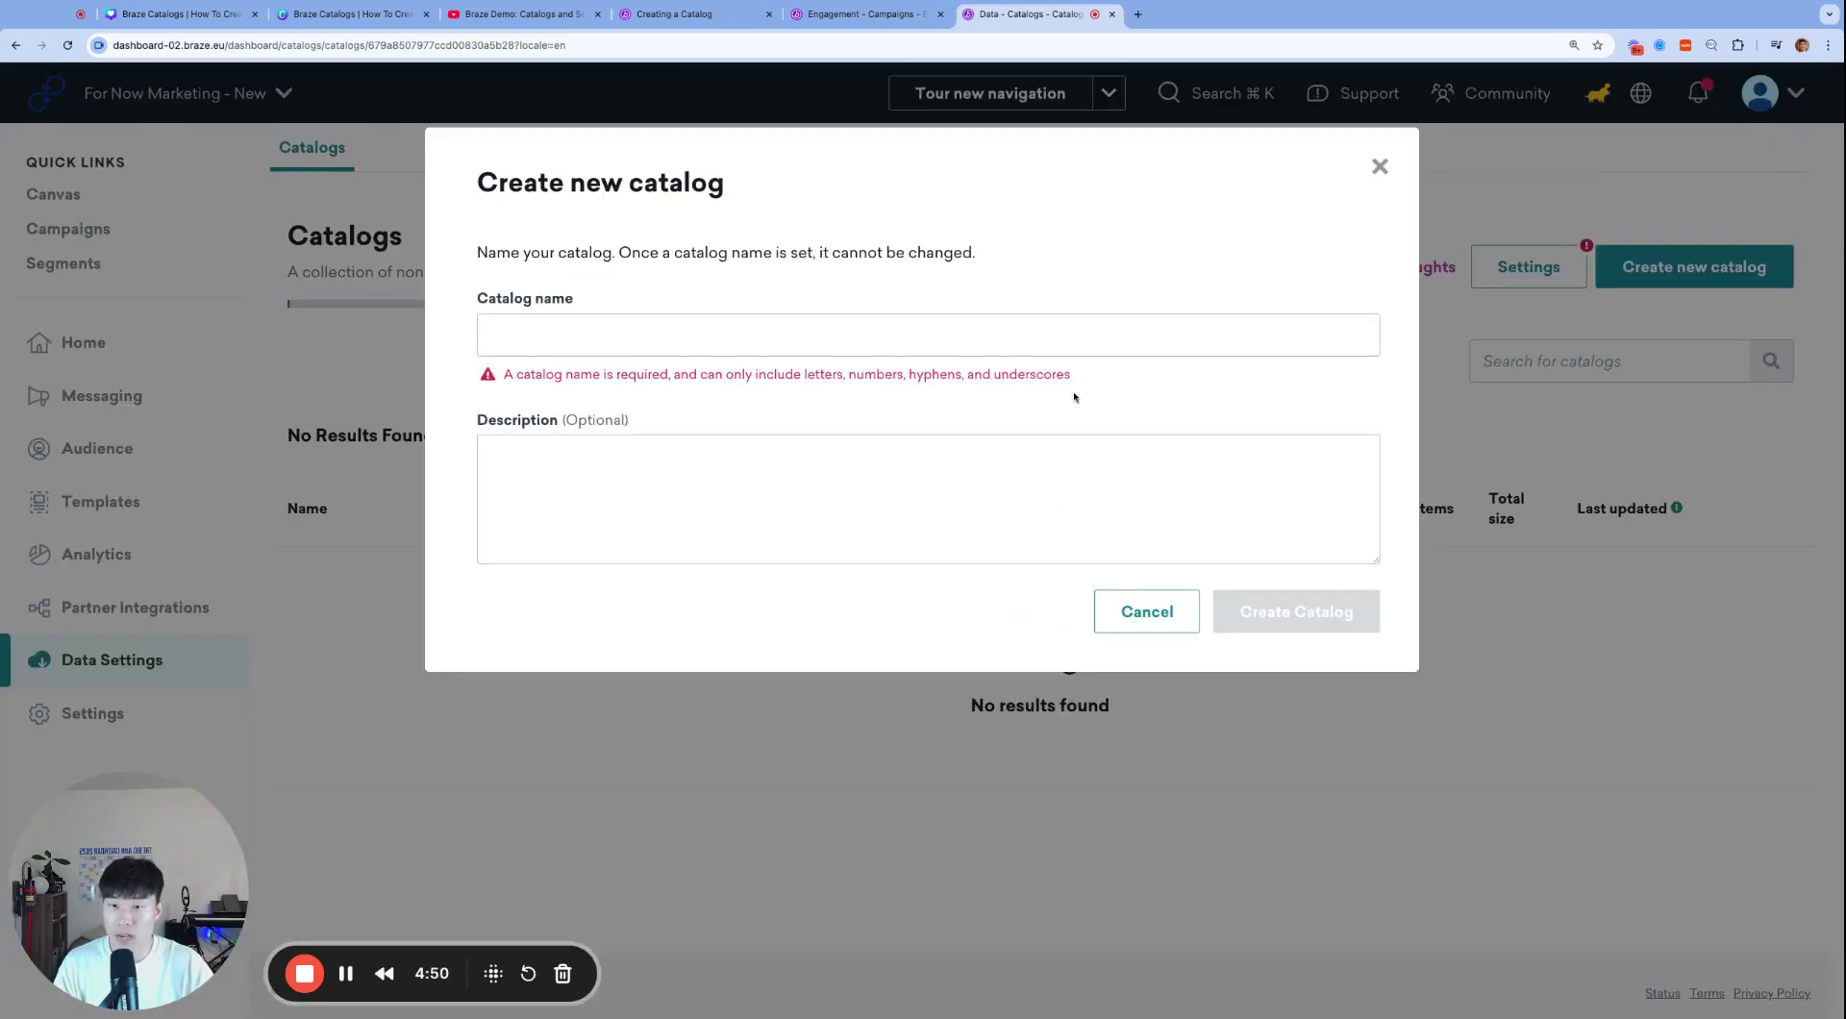
pyautogui.click(1381, 164)
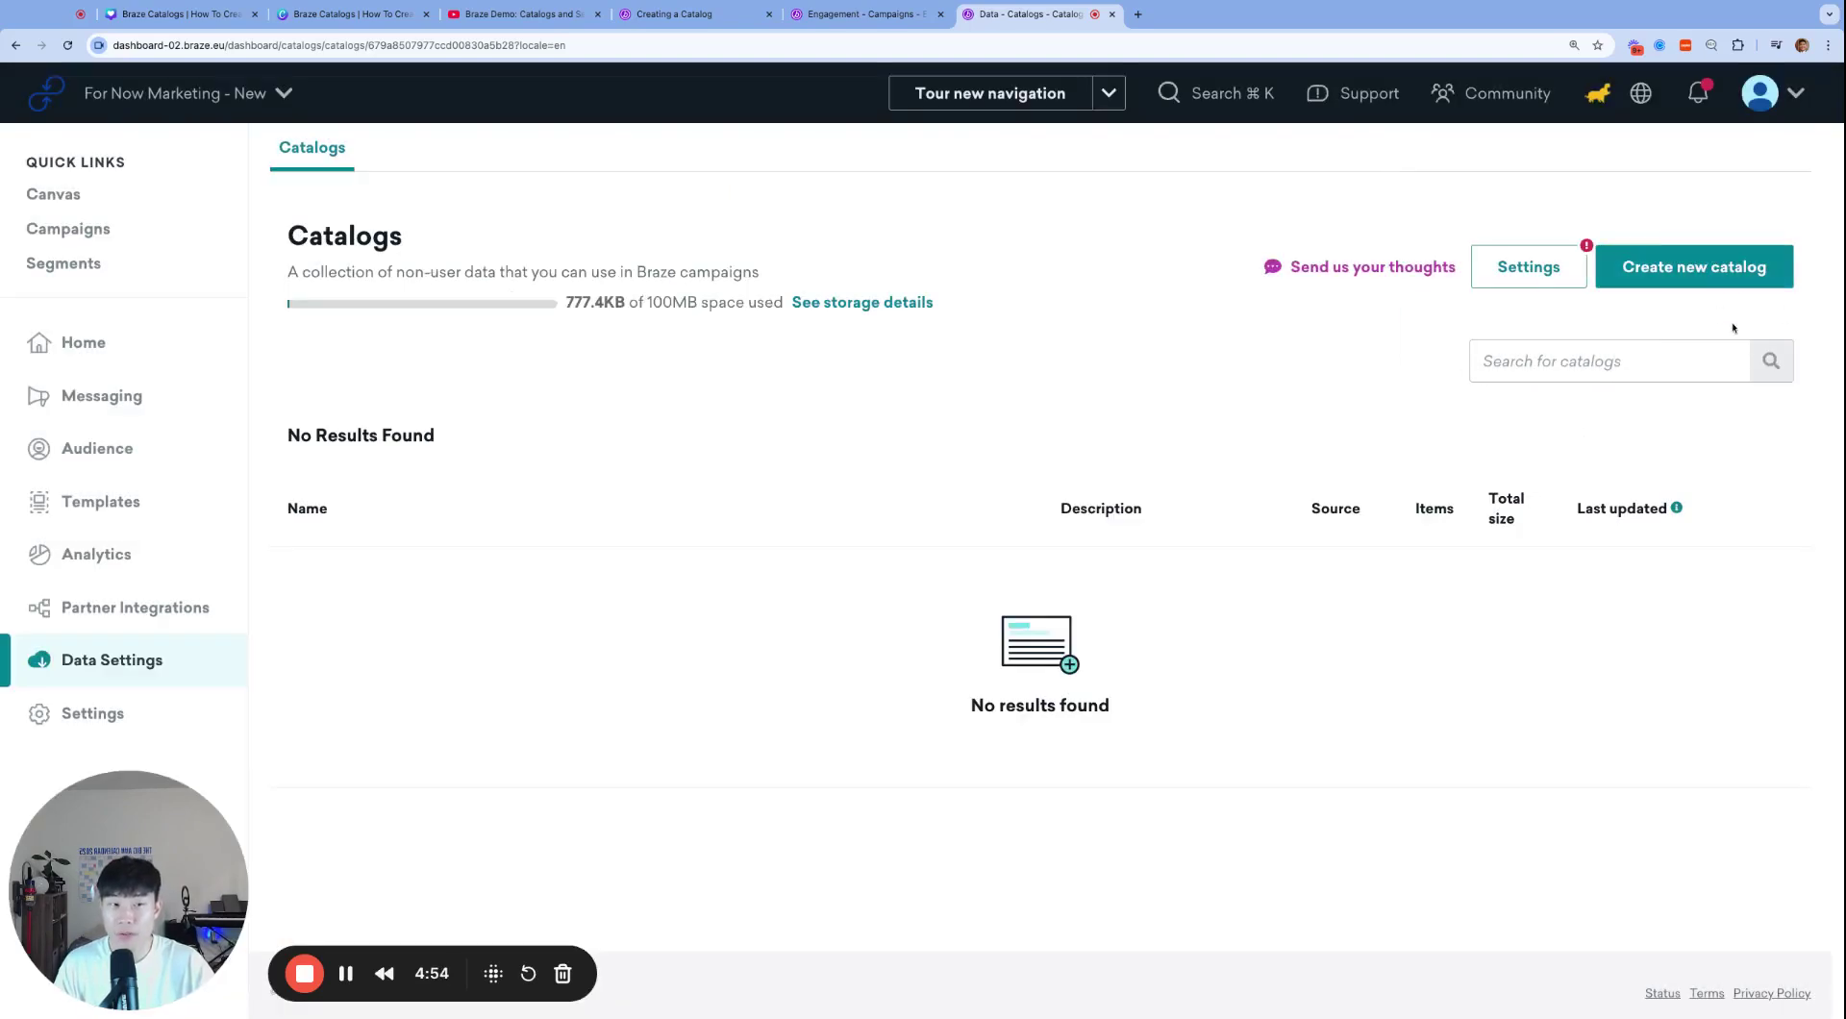
pyautogui.click(909, 14)
pyautogui.hotkey('ctrl', 'shift', 'Tab')
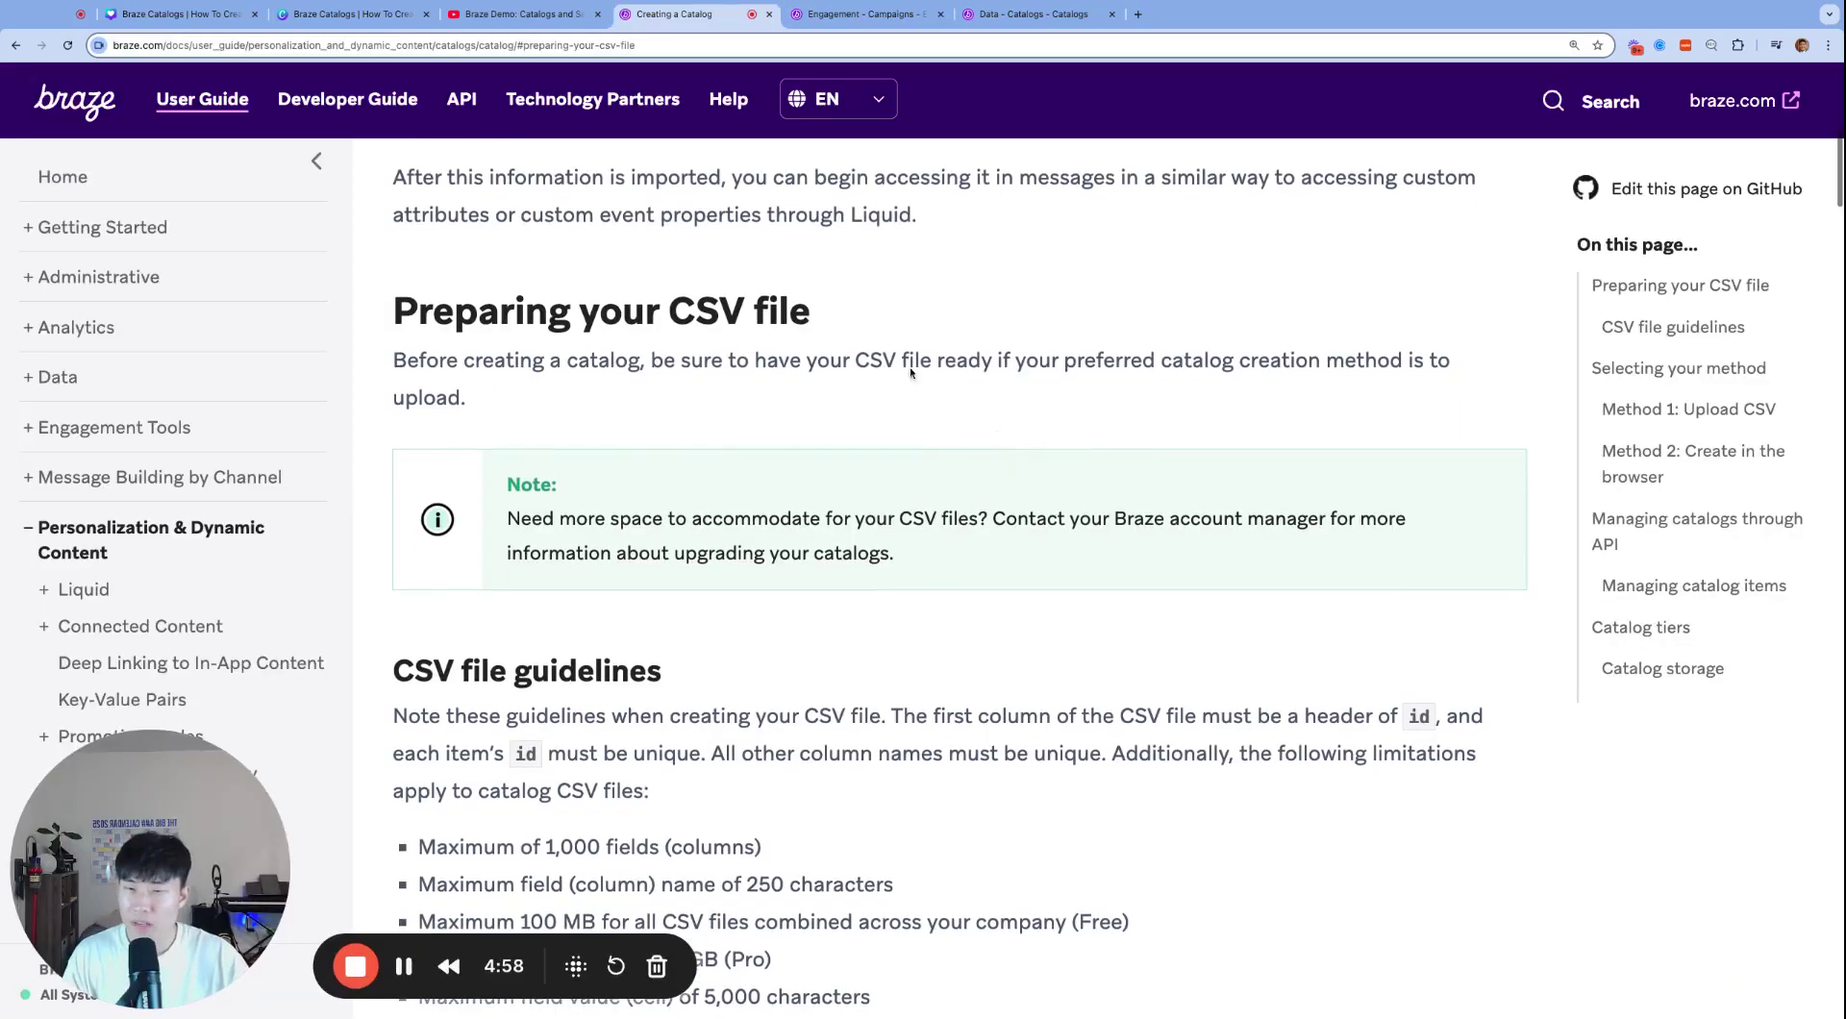
pyautogui.moveTo(397, 309); pyautogui.dragTo(894, 554)
pyautogui.click(975, 565)
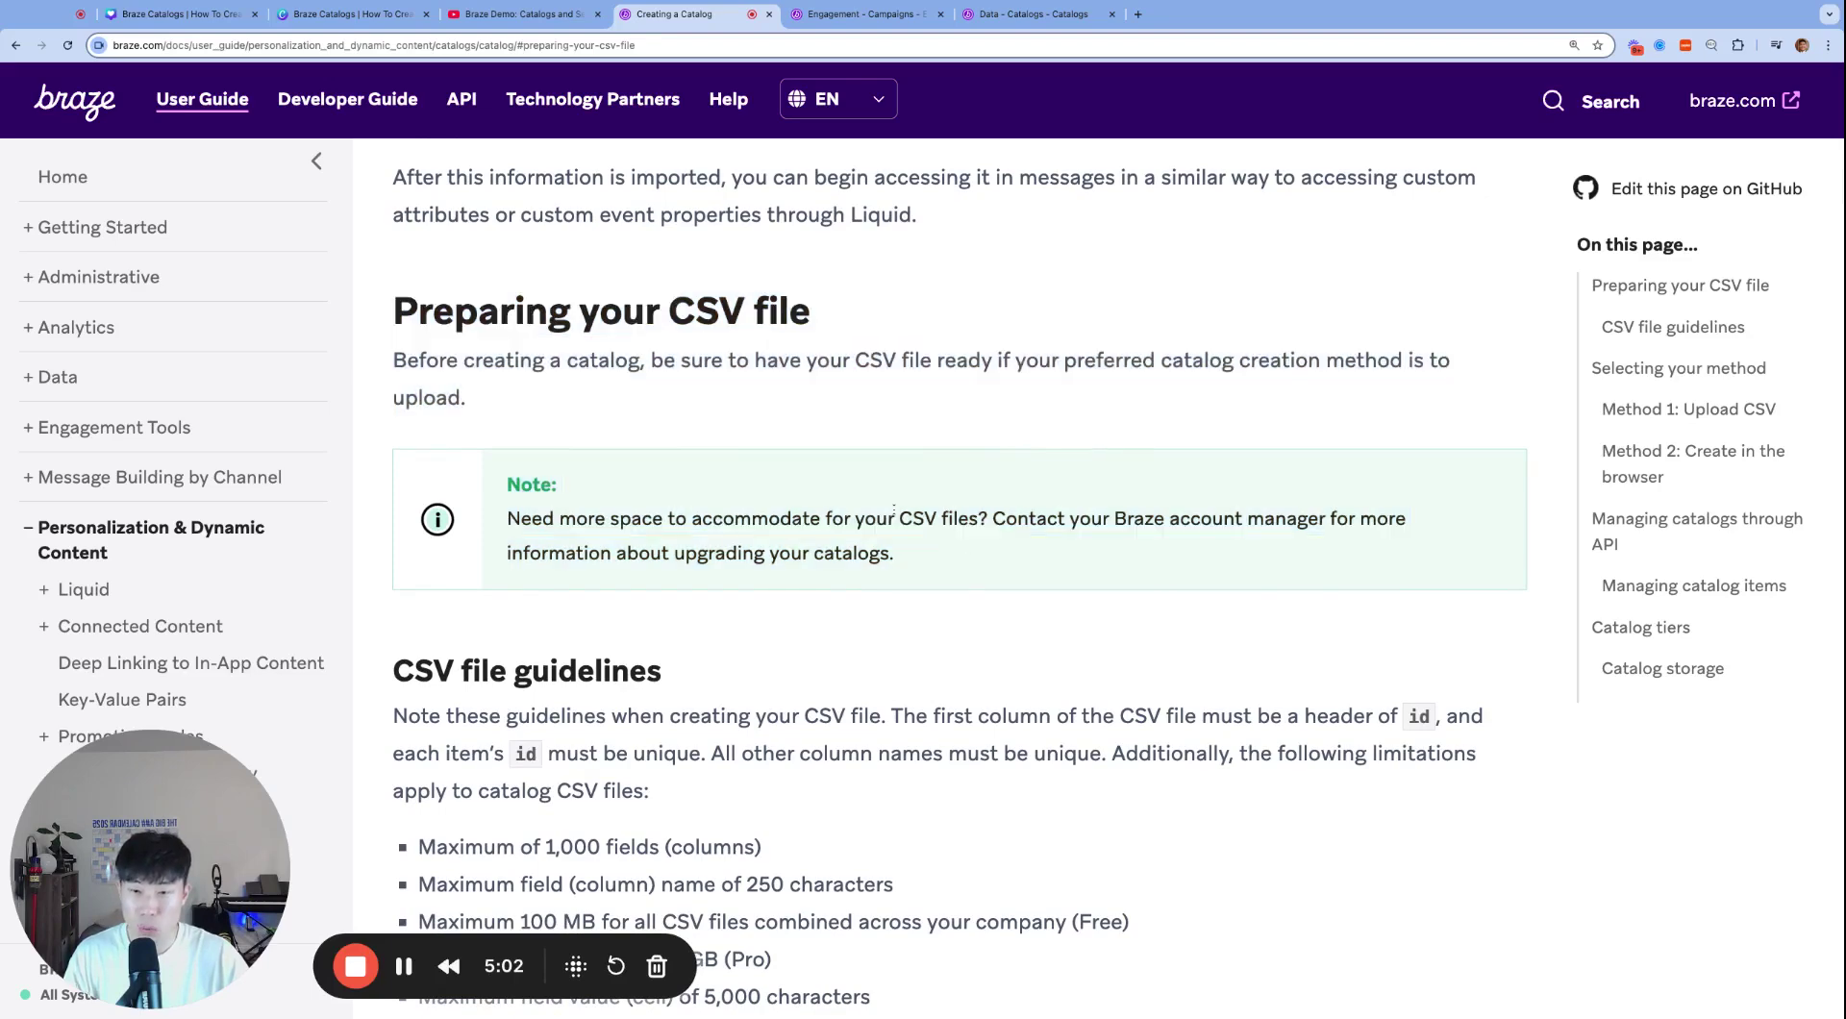
pyautogui.moveTo(508, 484); pyautogui.dragTo(977, 566)
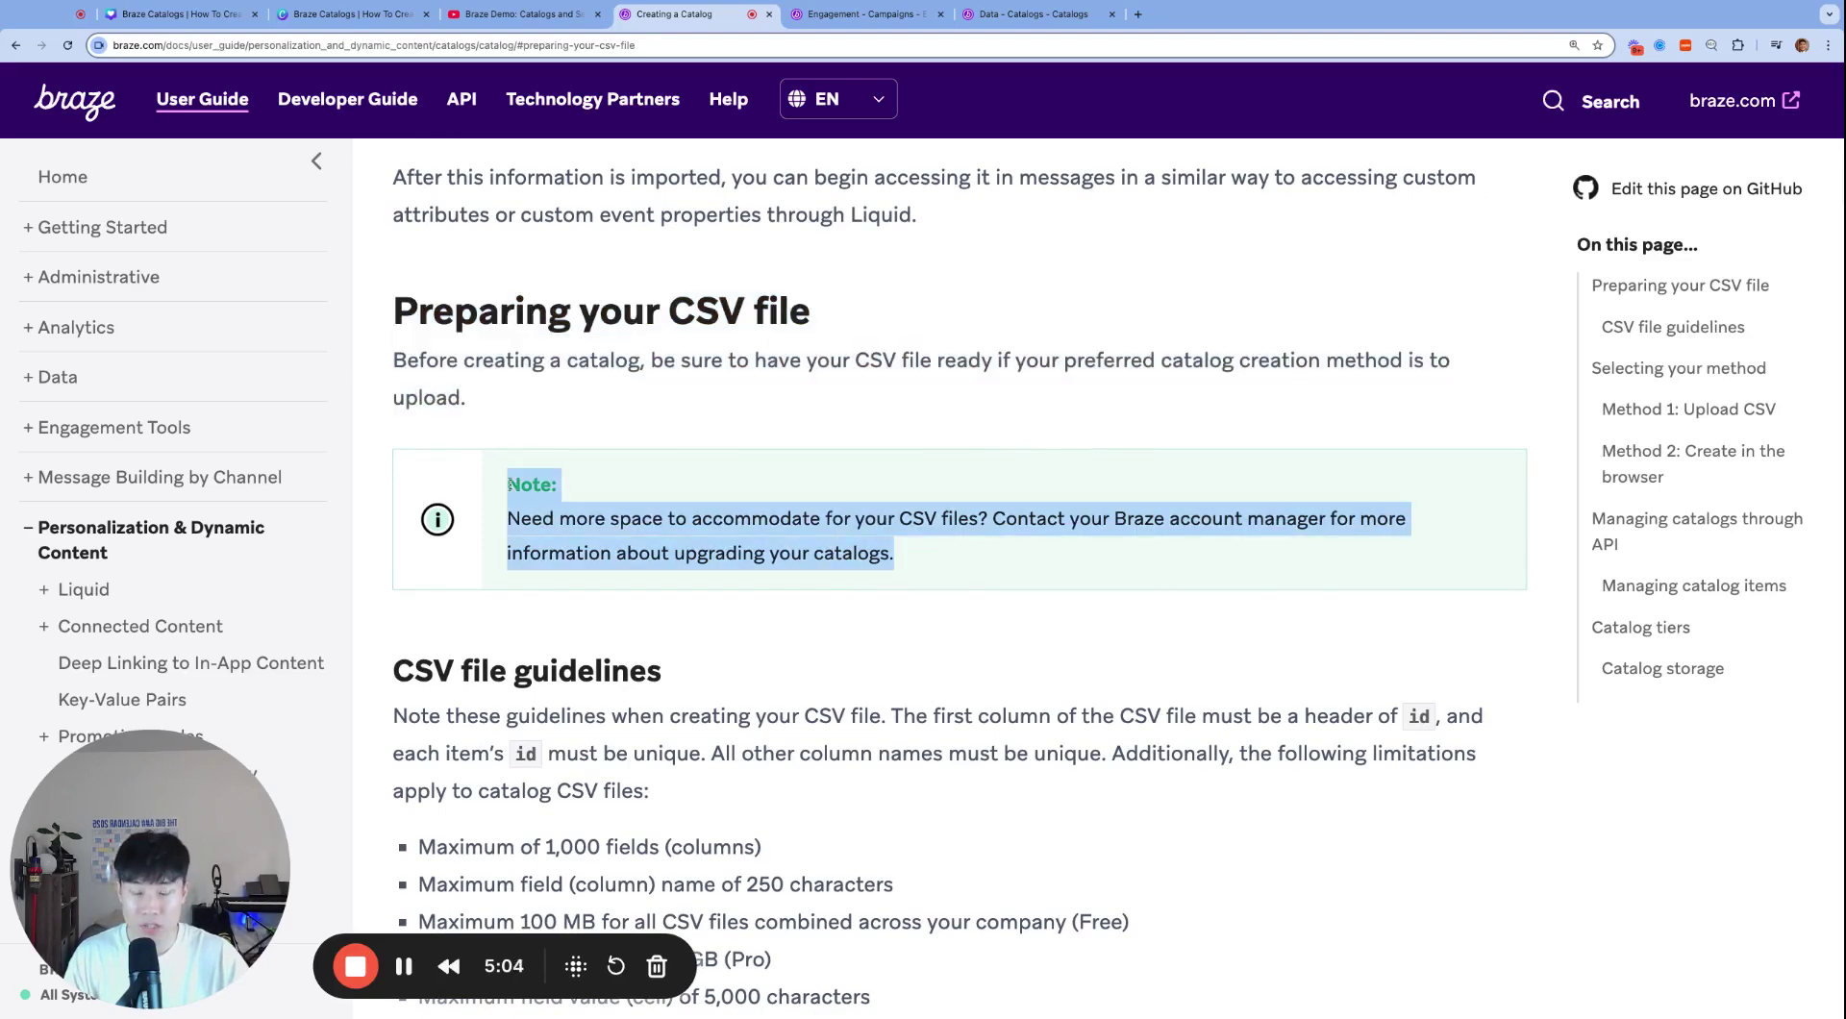
pyautogui.click(976, 566)
pyautogui.press('super+9')
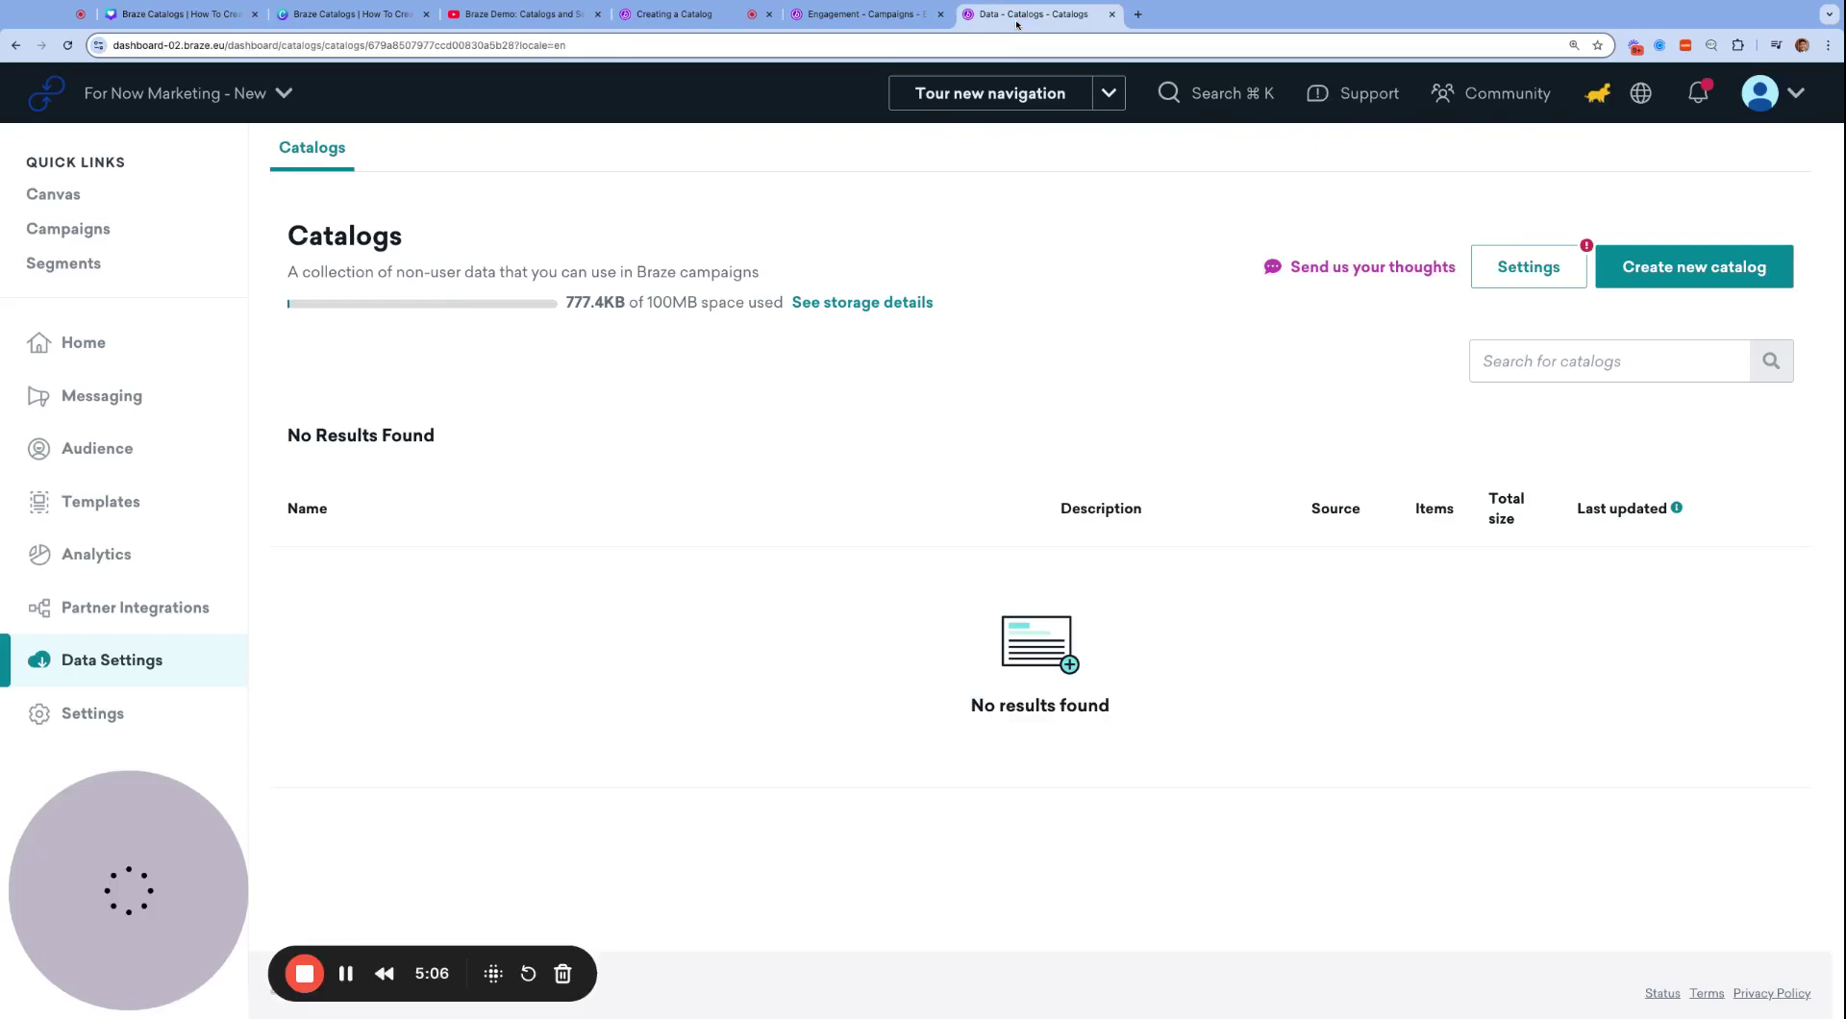
pyautogui.moveTo(575, 305); pyautogui.dragTo(688, 305)
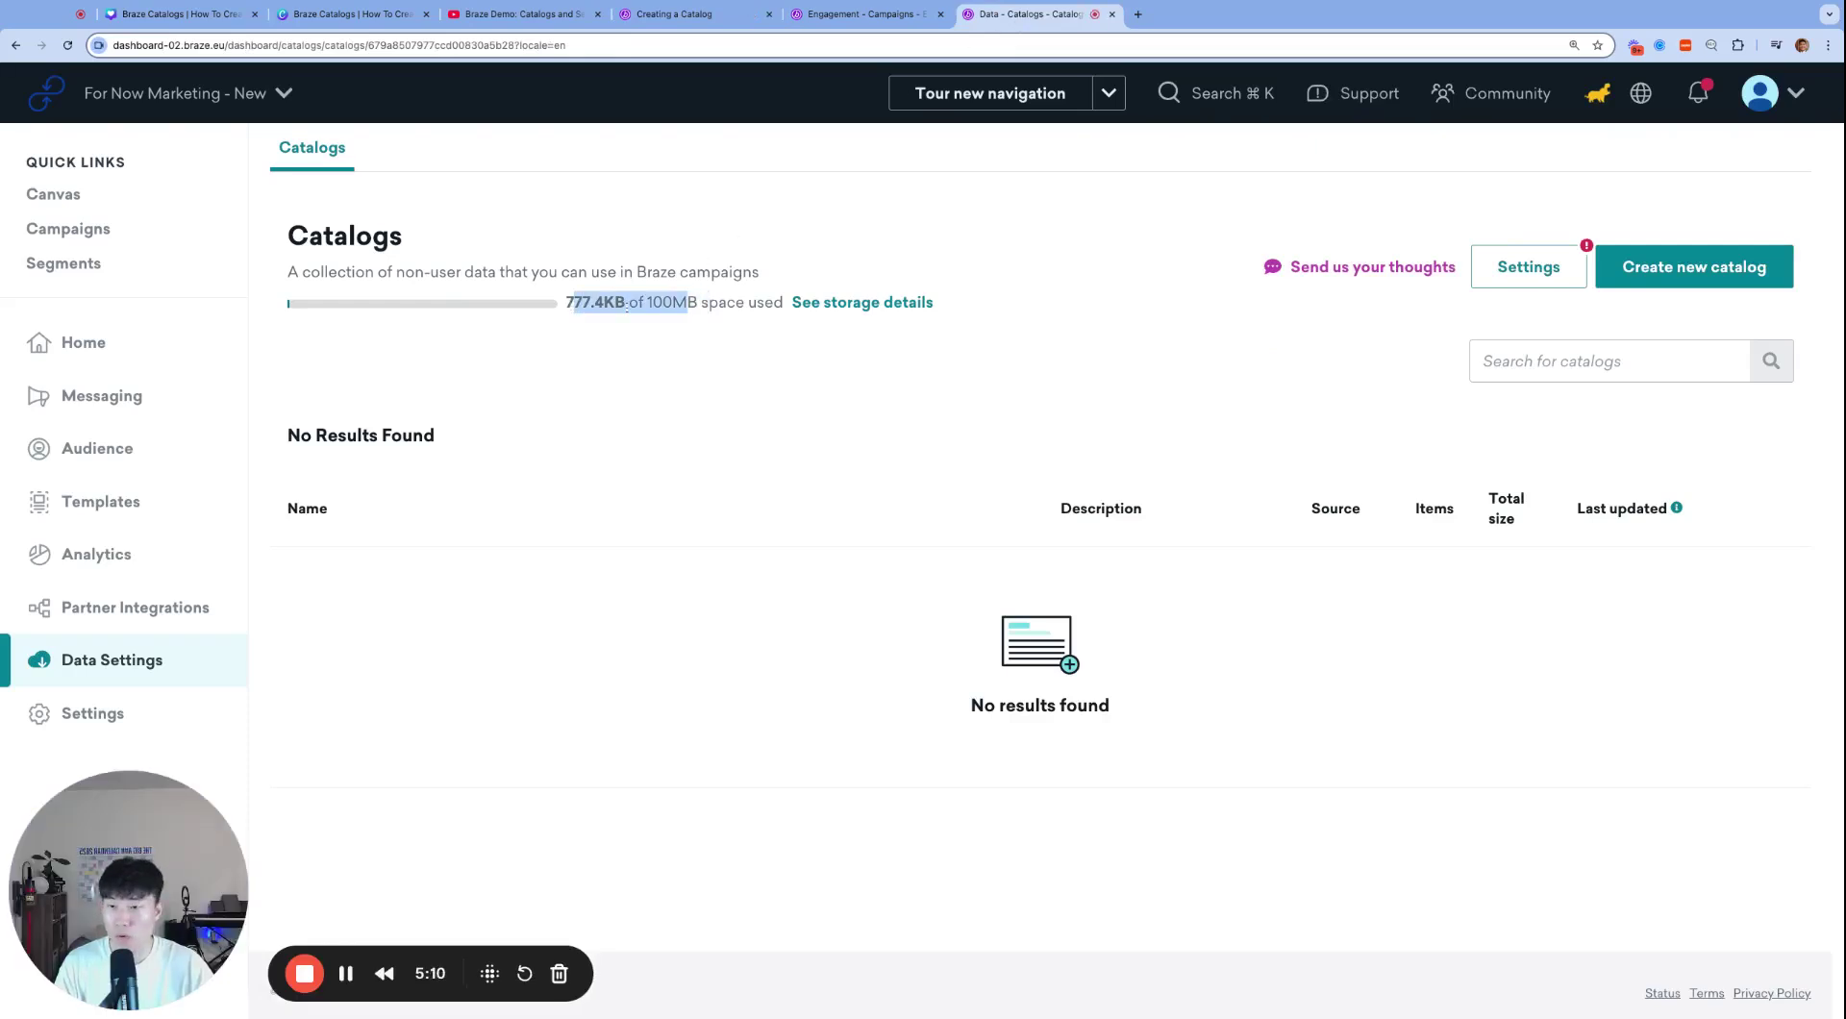
pyautogui.click(607, 302)
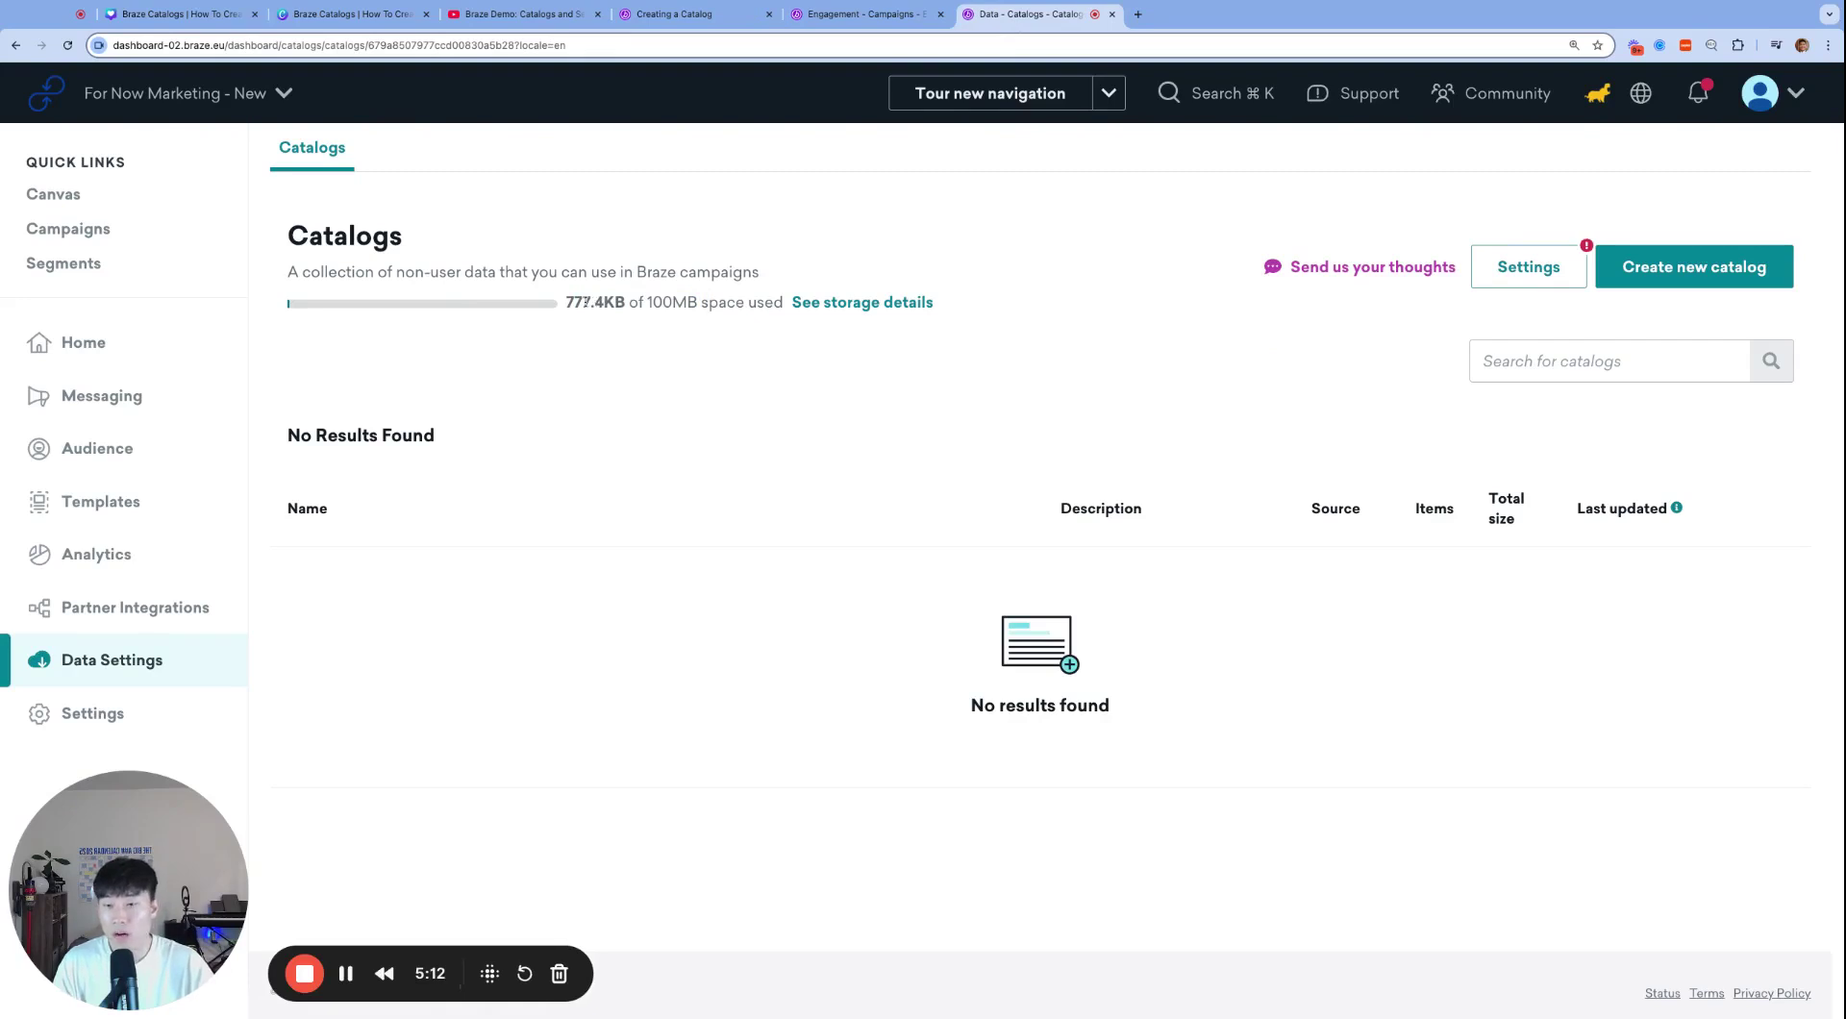
pyautogui.moveTo(585, 302); pyautogui.dragTo(653, 301)
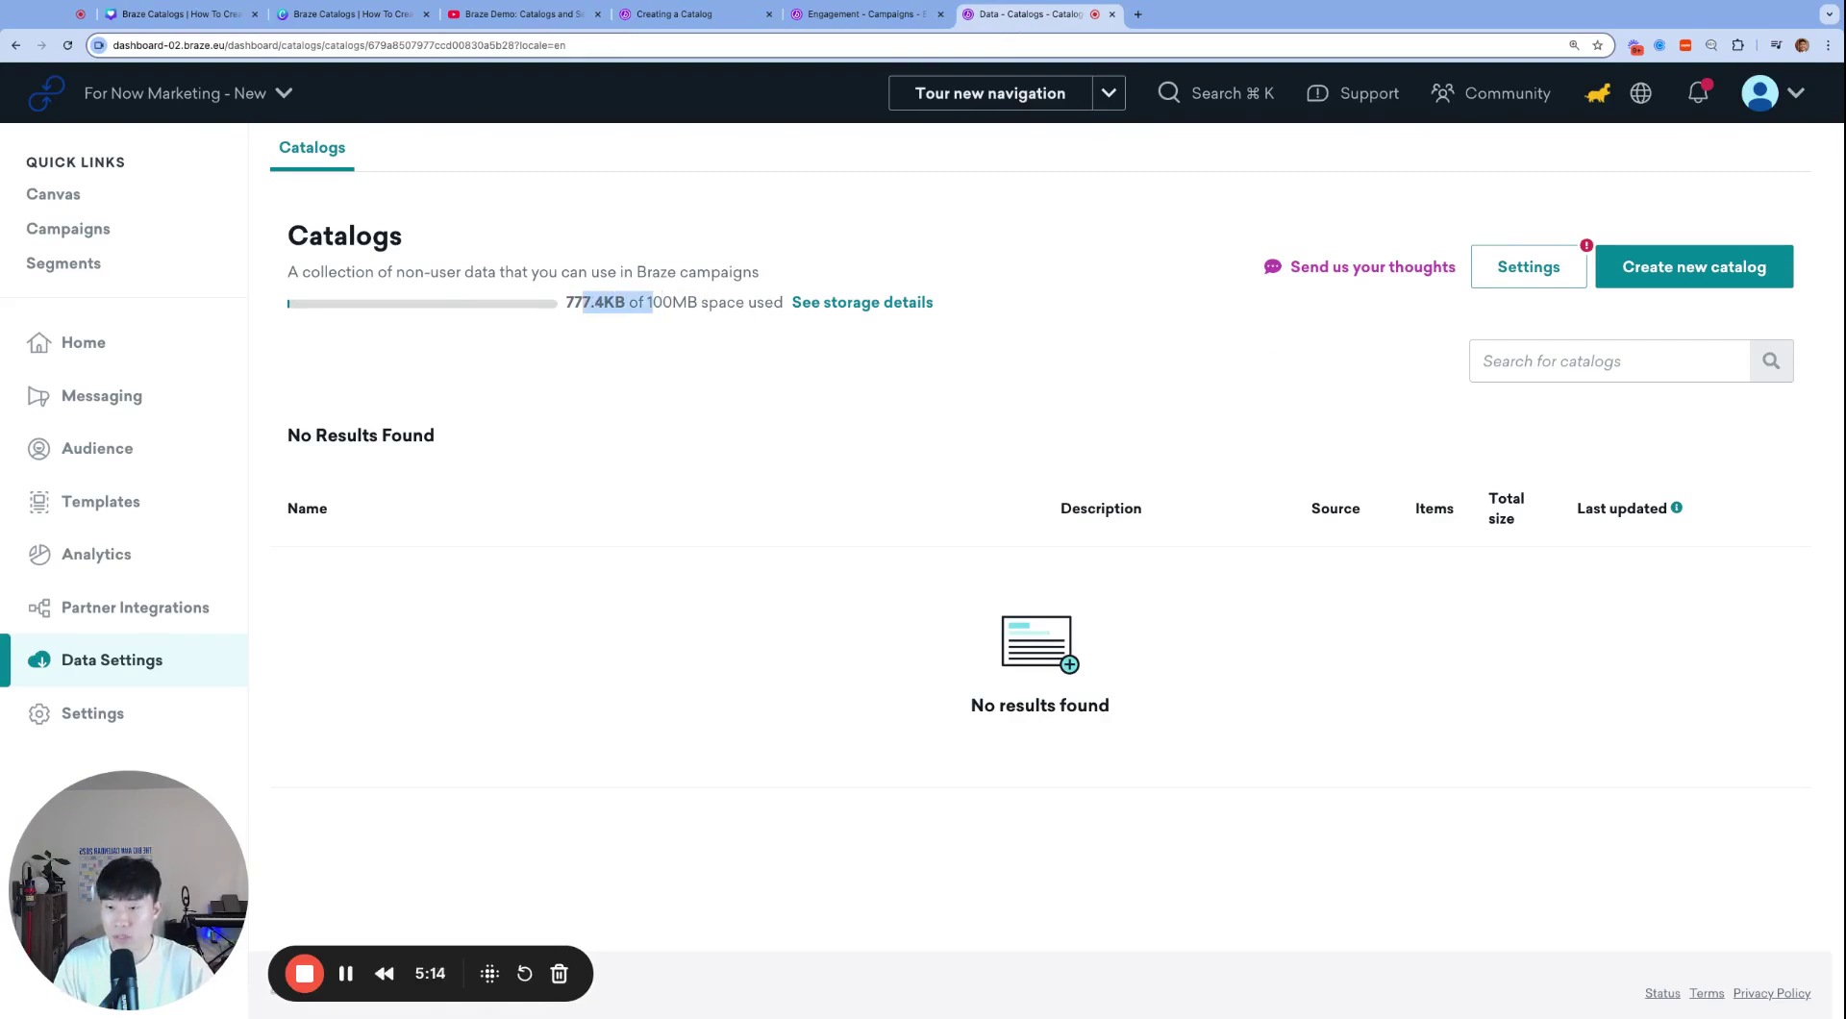
pyautogui.click(632, 336)
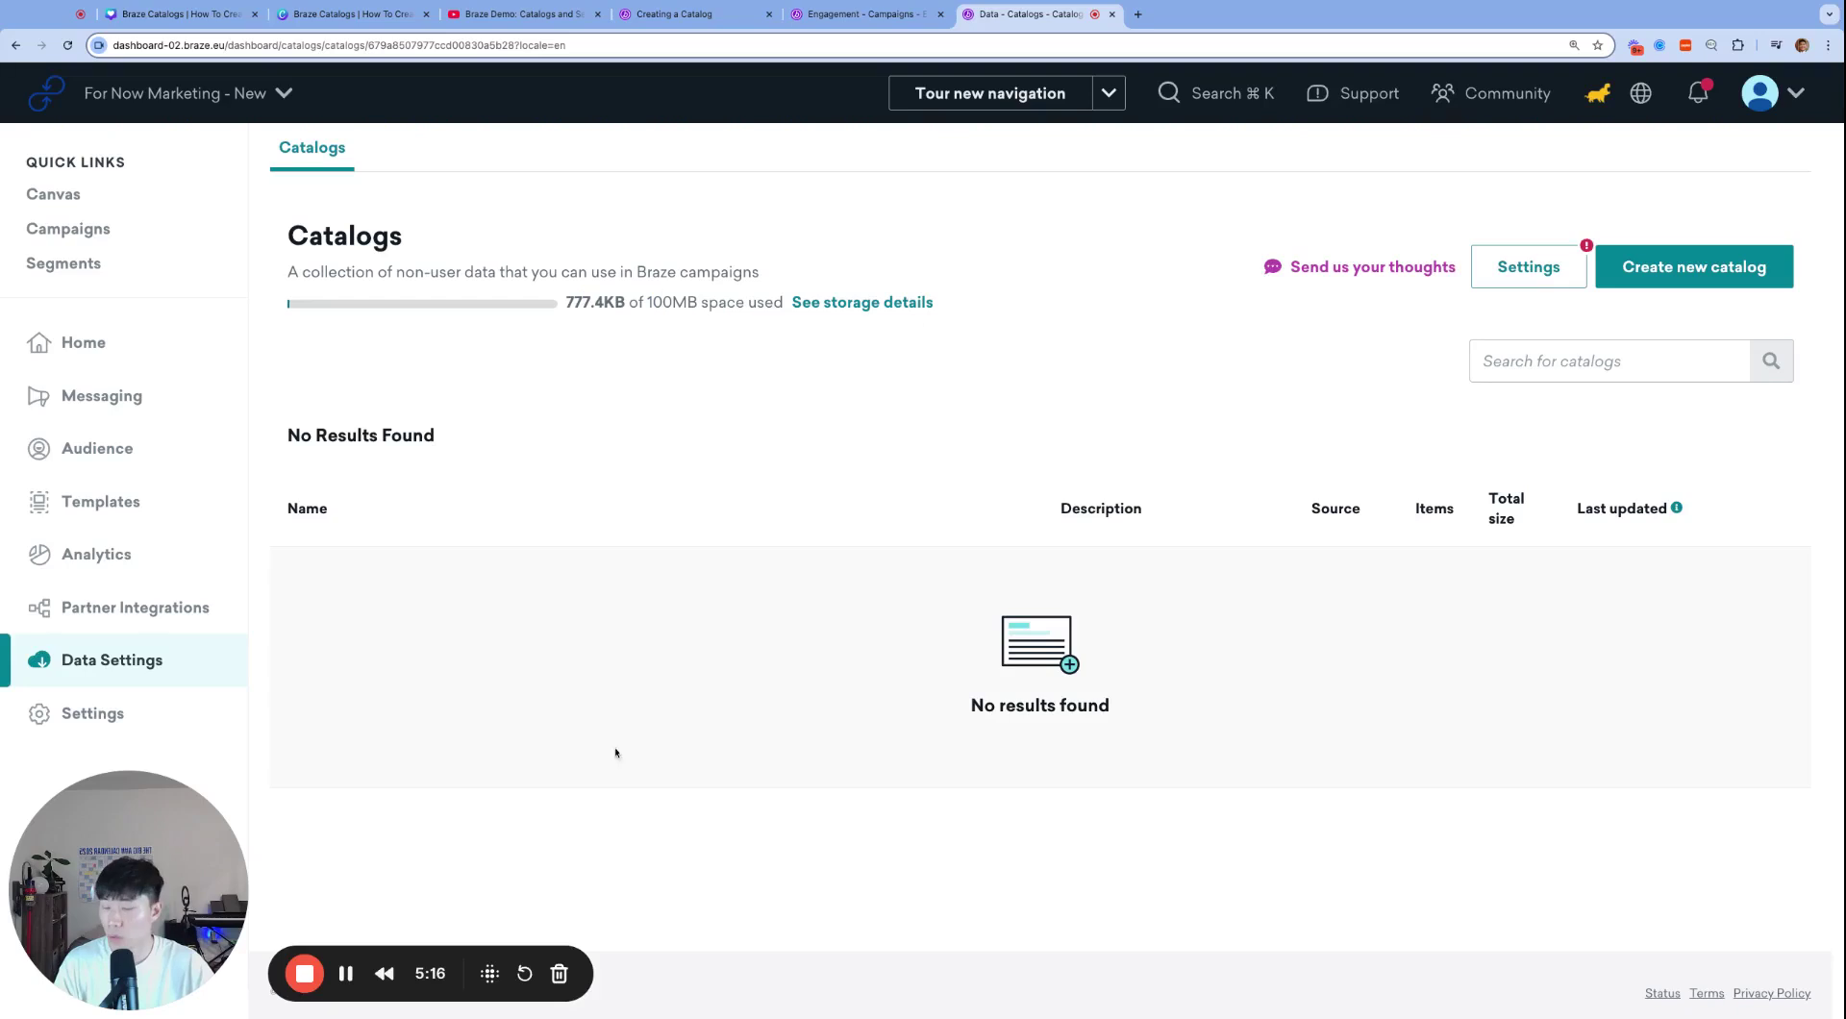
pyautogui.doubleClick(658, 301)
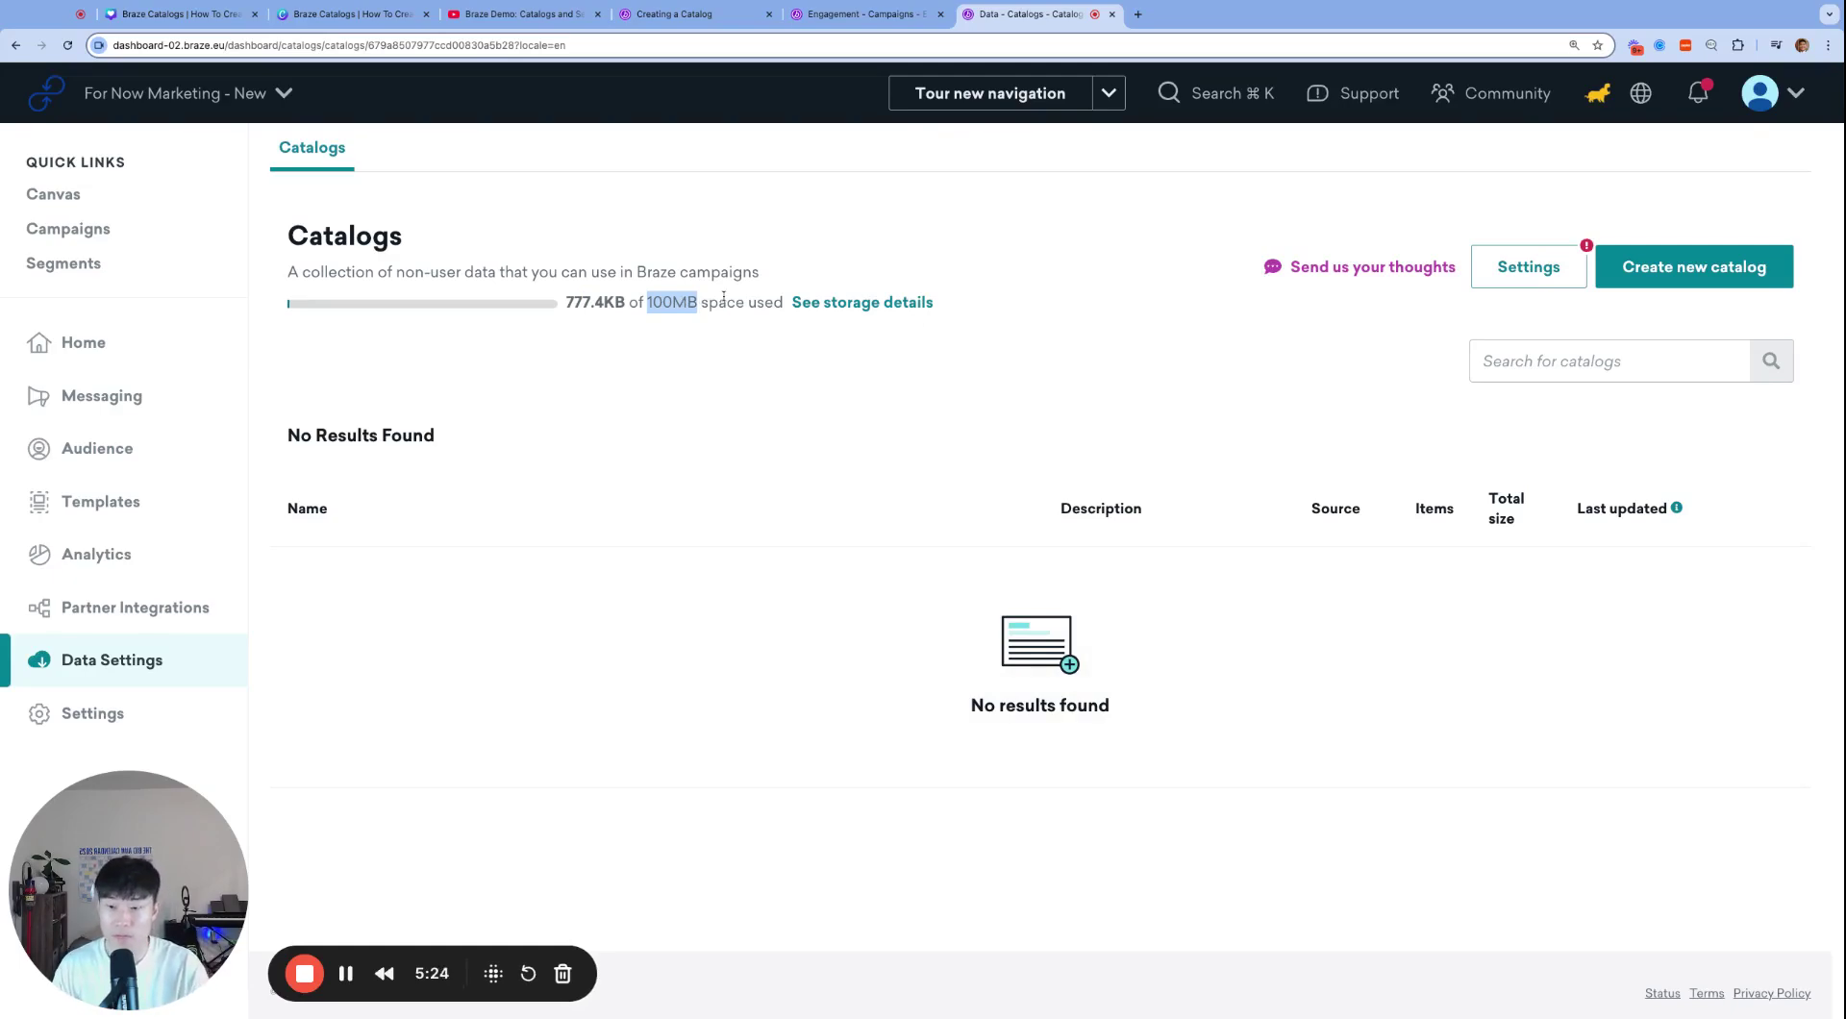
pyautogui.press('super+5')
pyautogui.moveTo(394, 325); pyautogui.dragTo(649, 445)
pyautogui.click(916, 460)
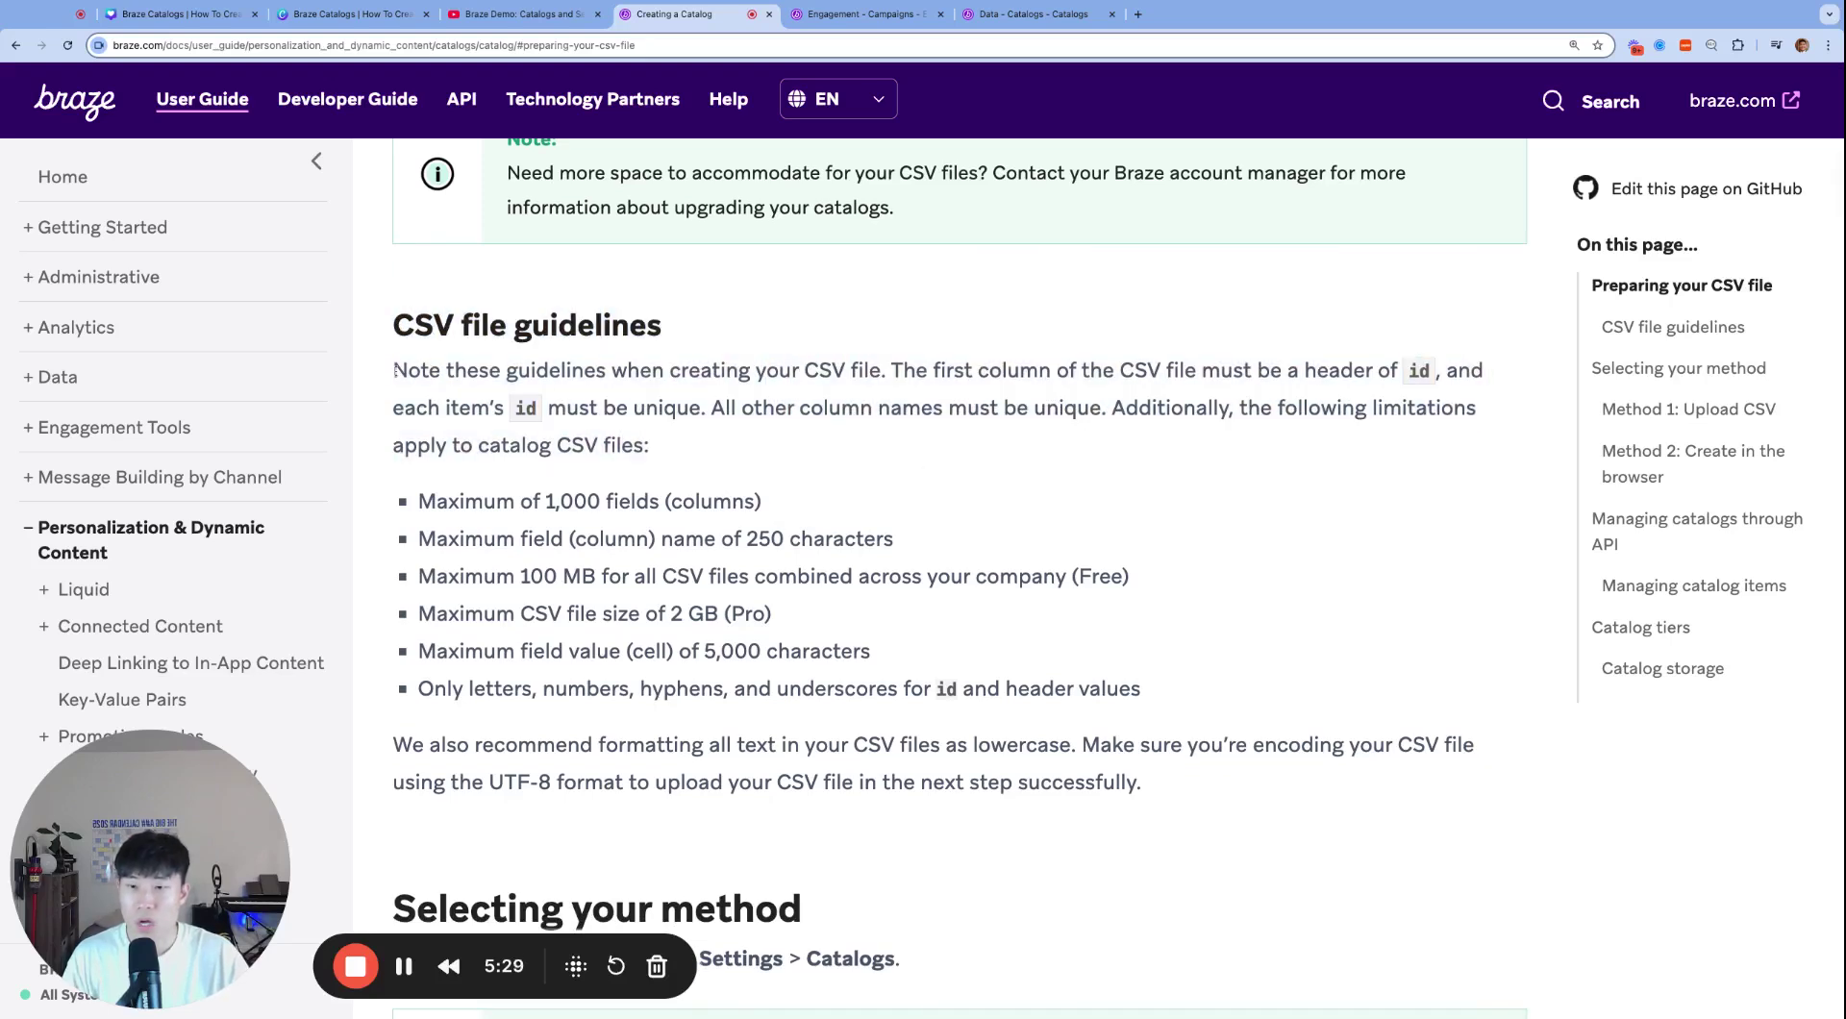
pyautogui.moveTo(394, 371); pyautogui.dragTo(1431, 371)
pyautogui.click(897, 370)
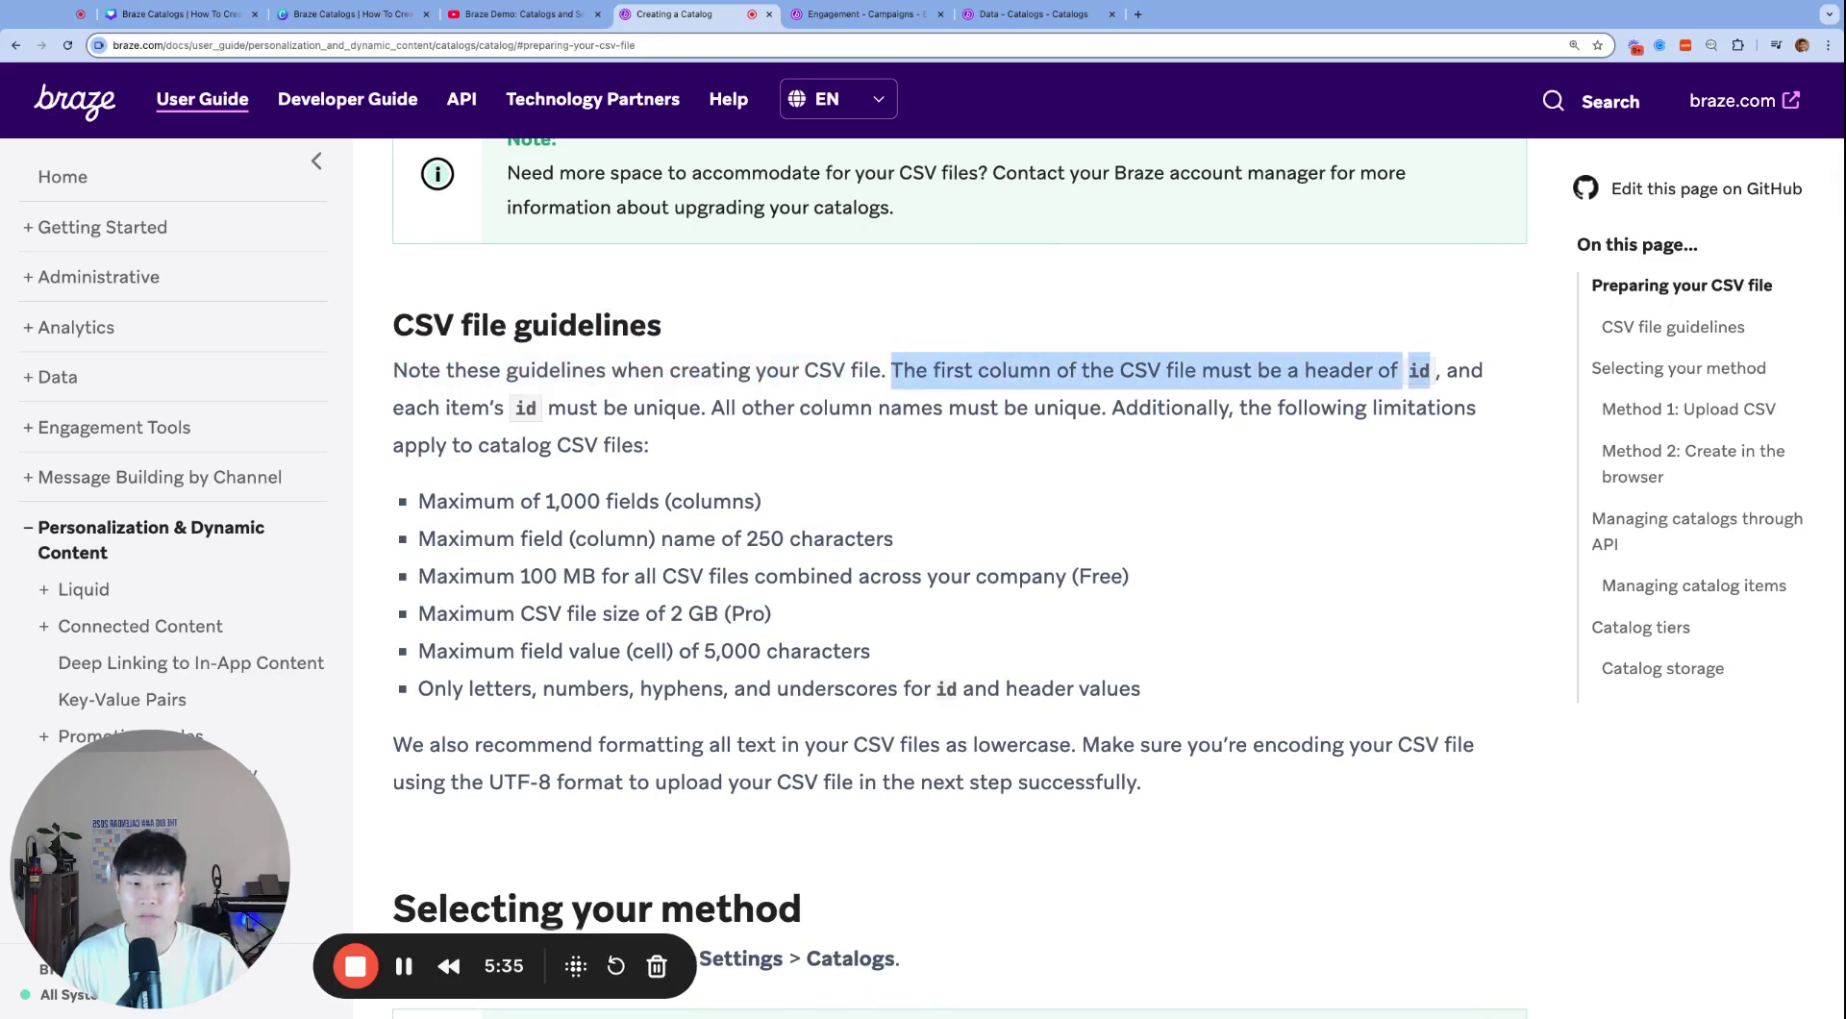
pyautogui.doubleClick(1420, 371)
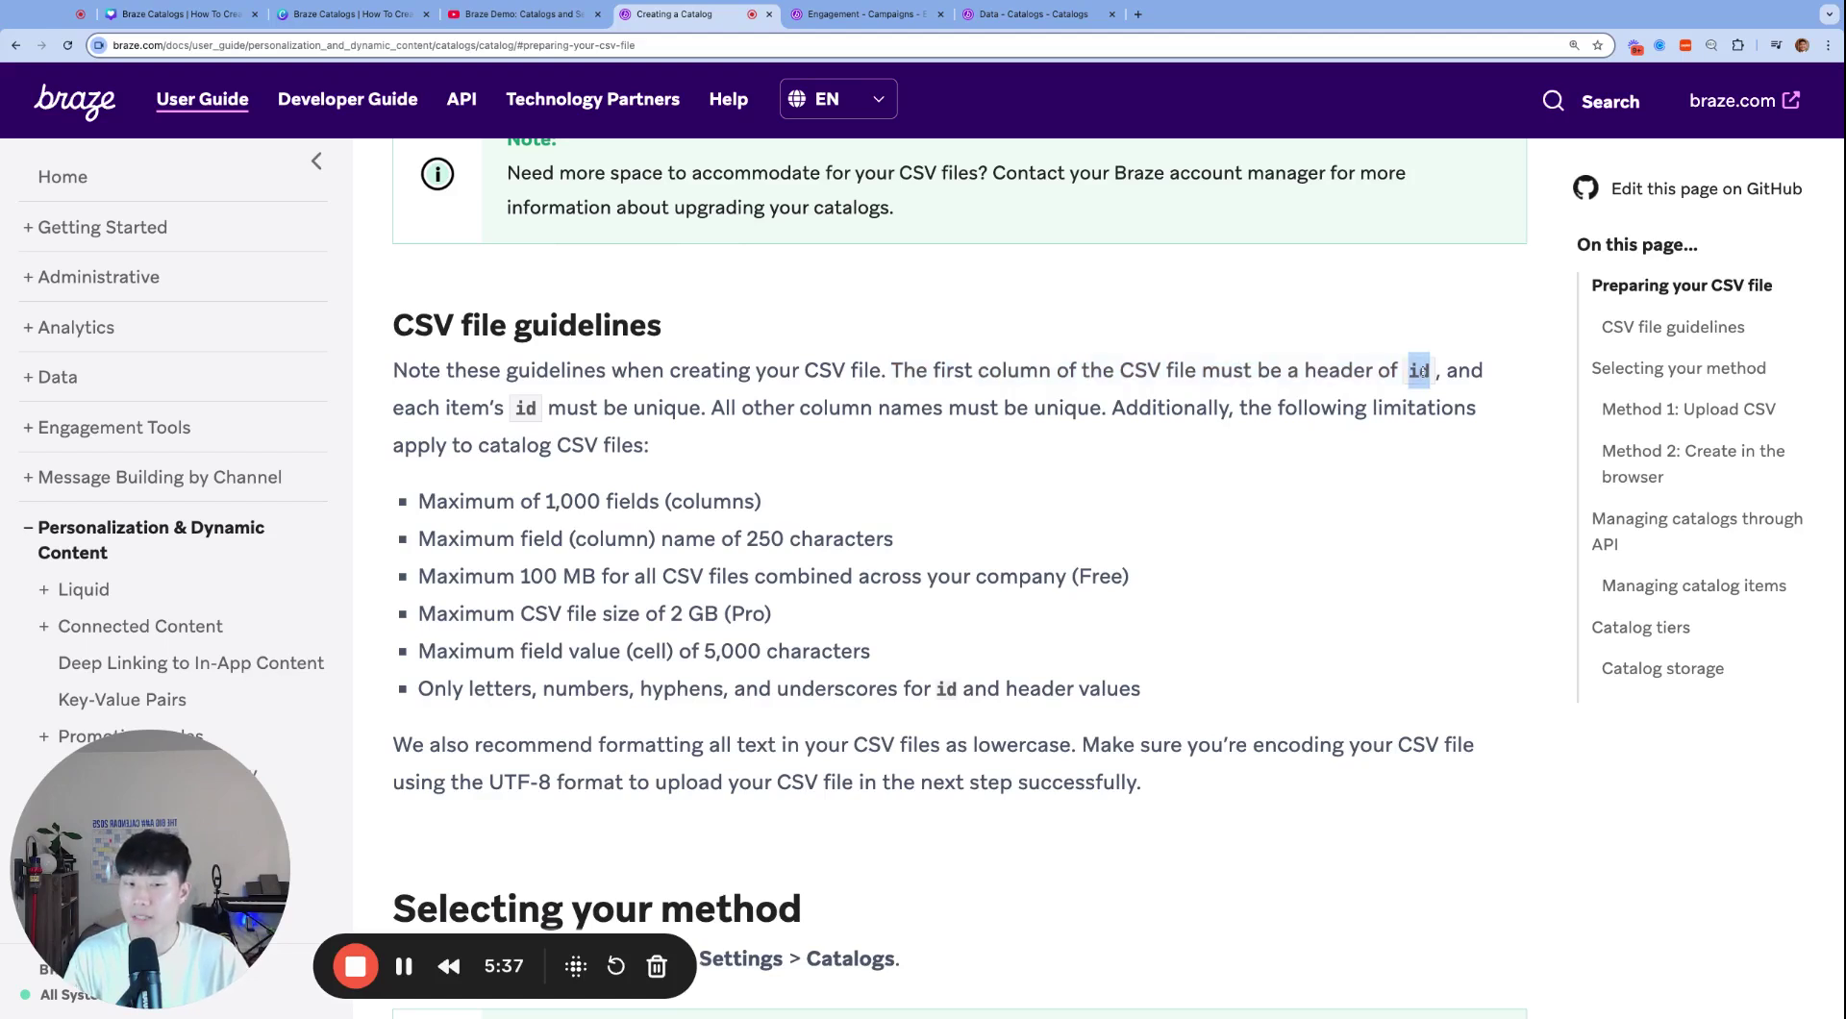
pyautogui.click(1423, 371)
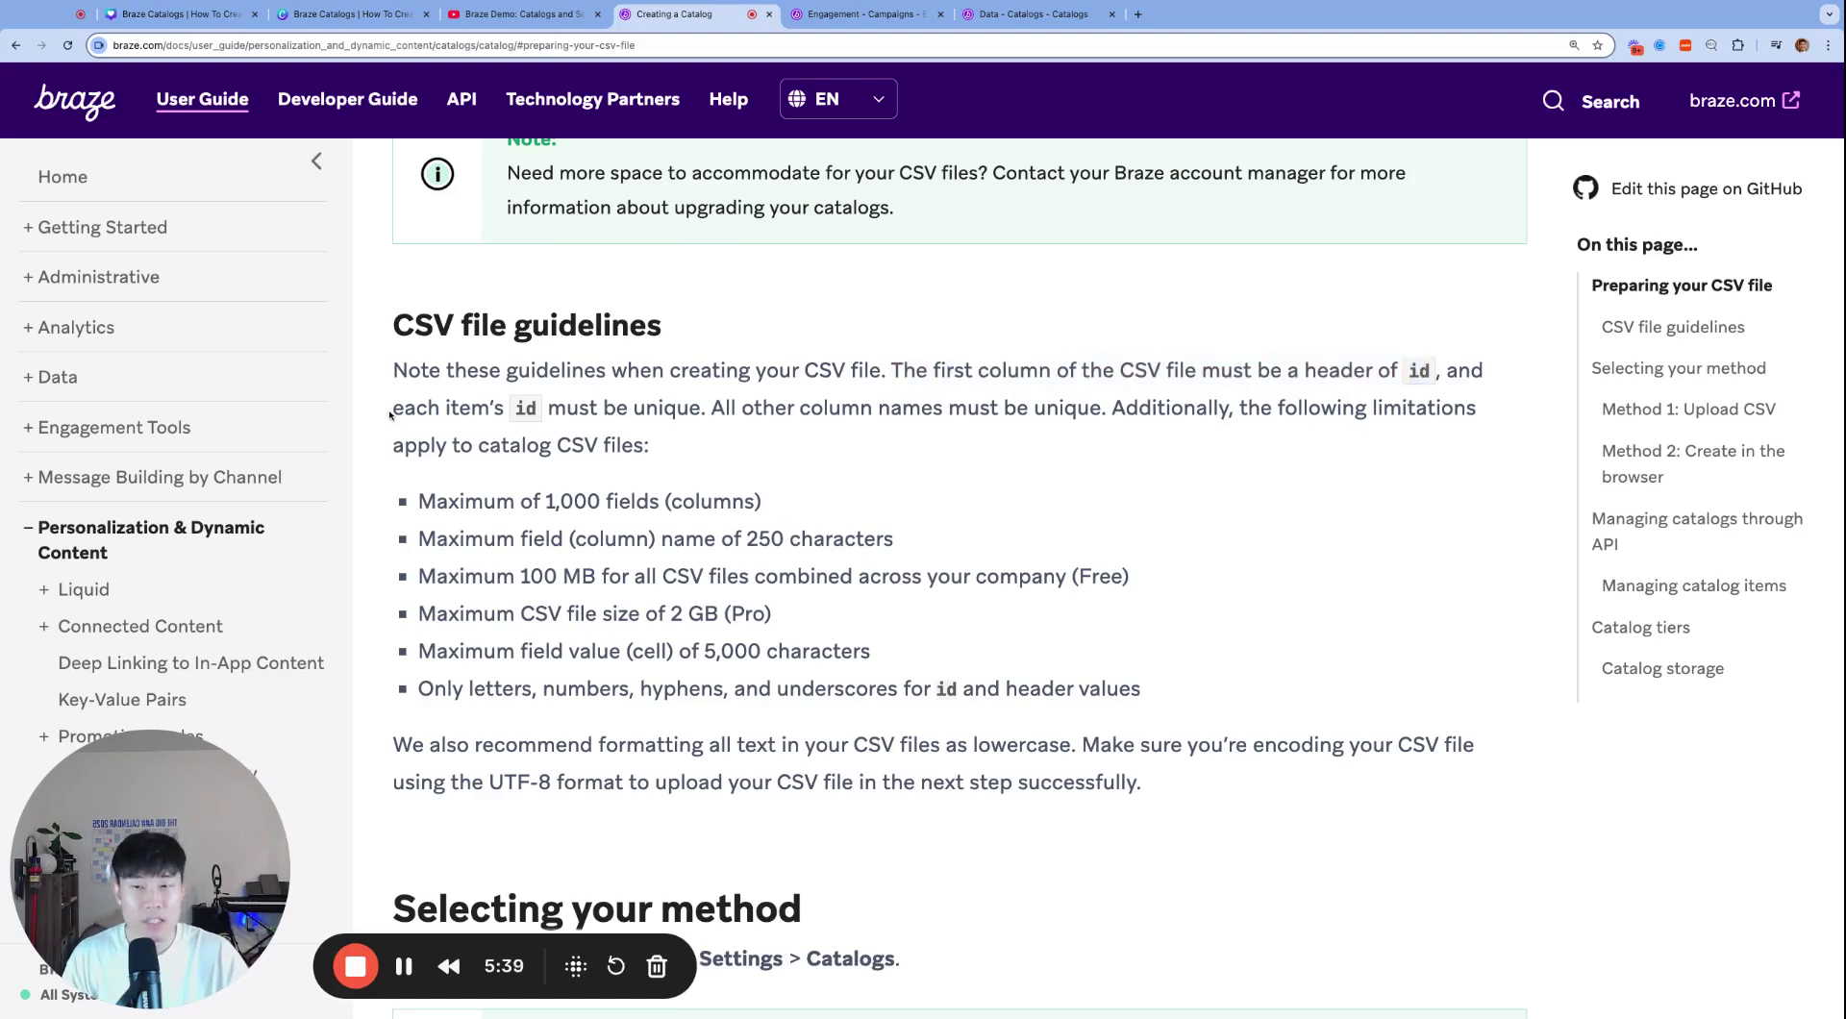
pyautogui.moveTo(389, 413); pyautogui.dragTo(701, 408)
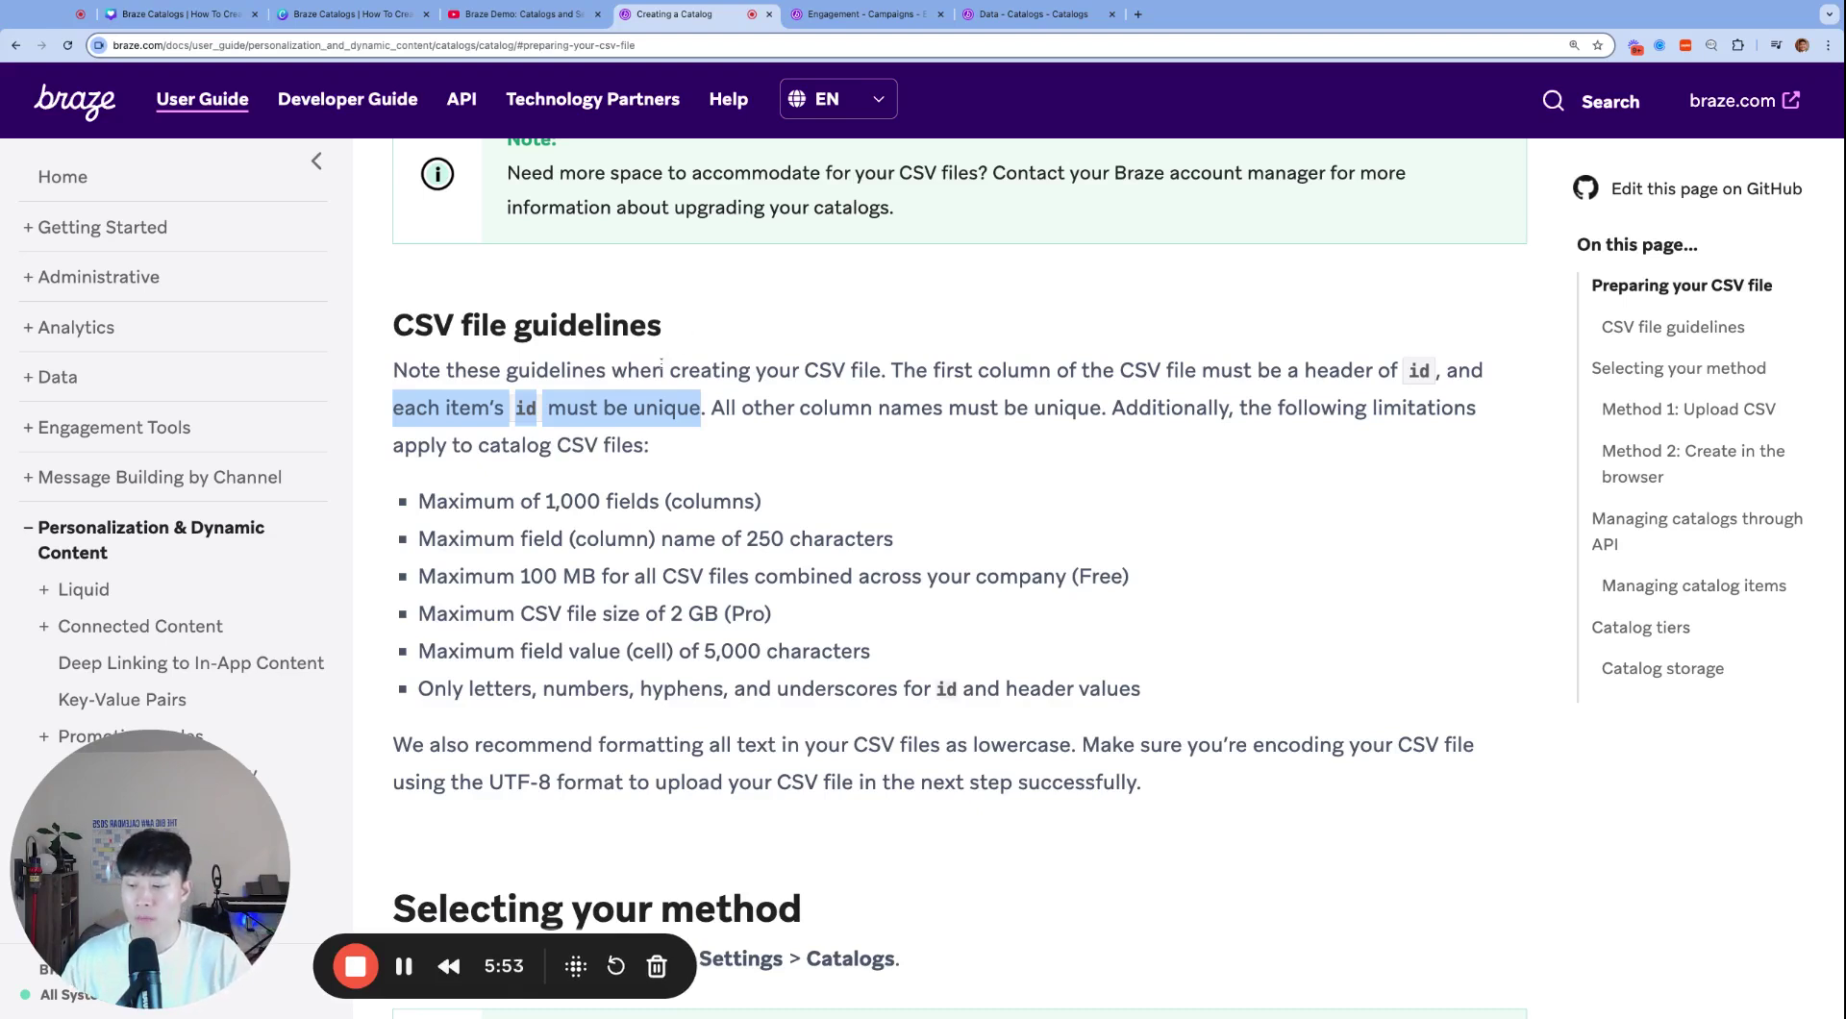
pyautogui.click(606, 411)
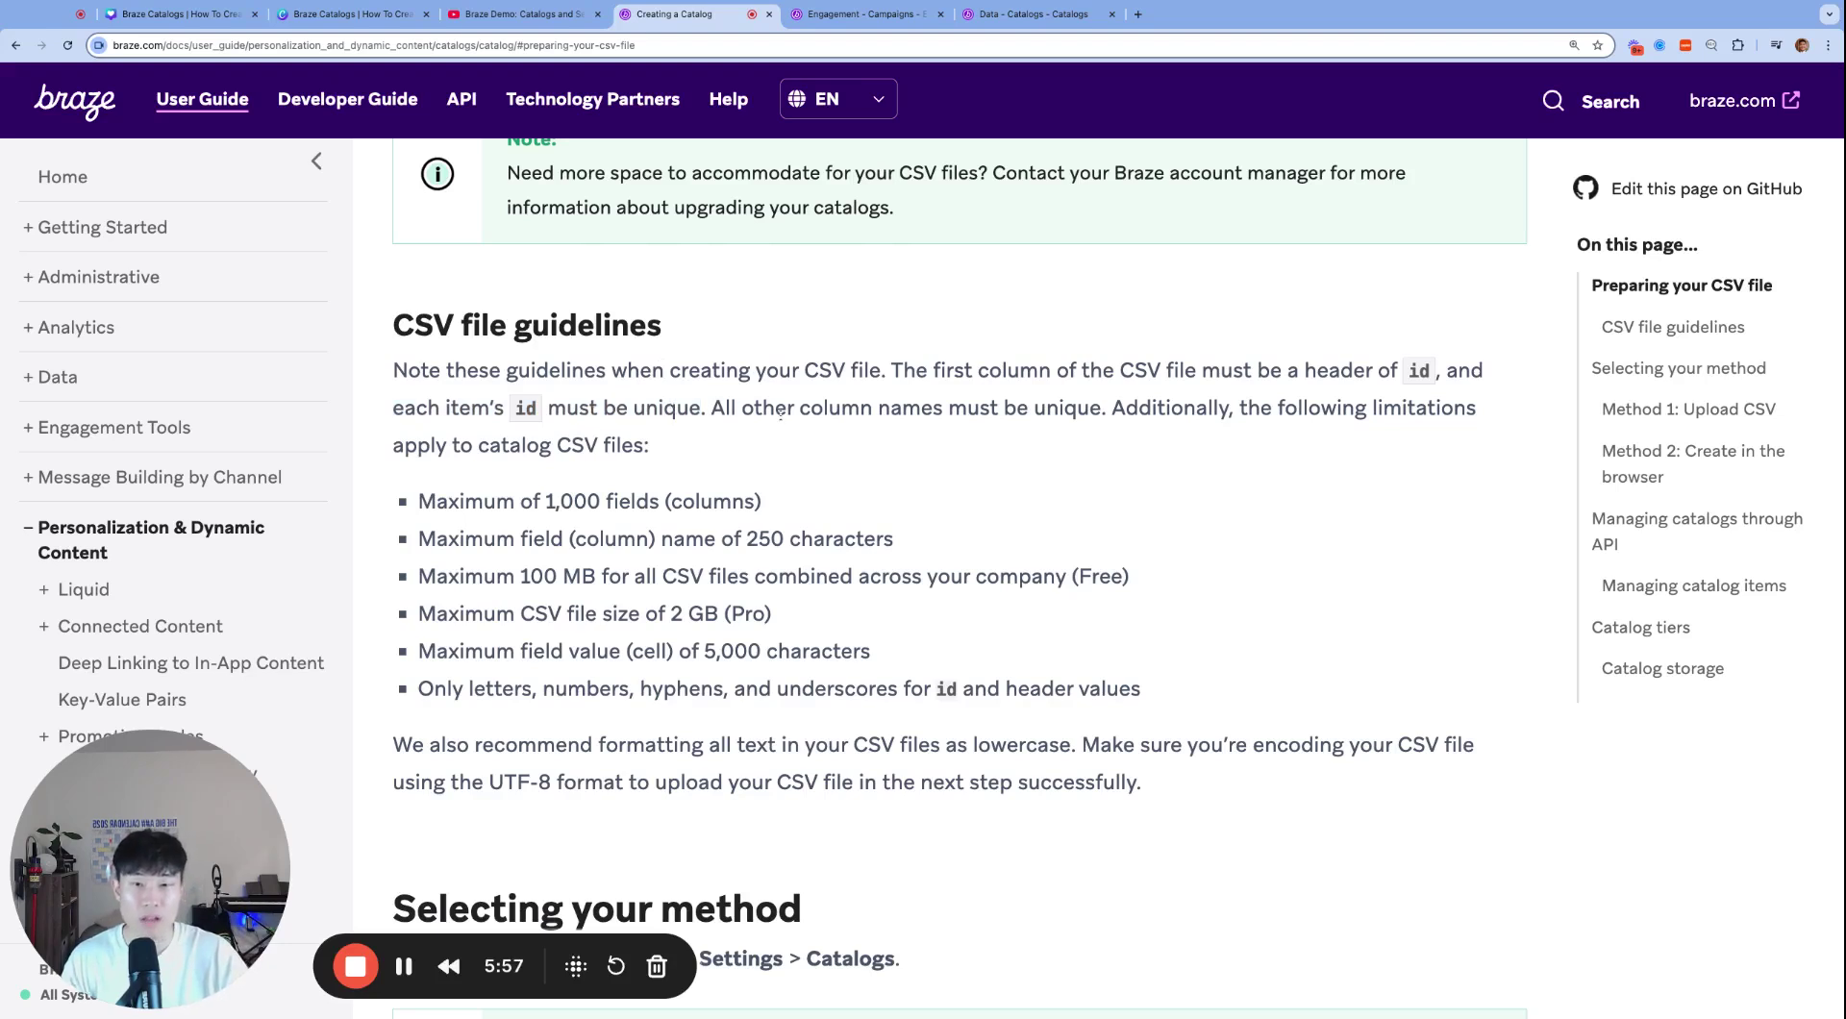
pyautogui.moveTo(712, 407); pyautogui.dragTo(1110, 410)
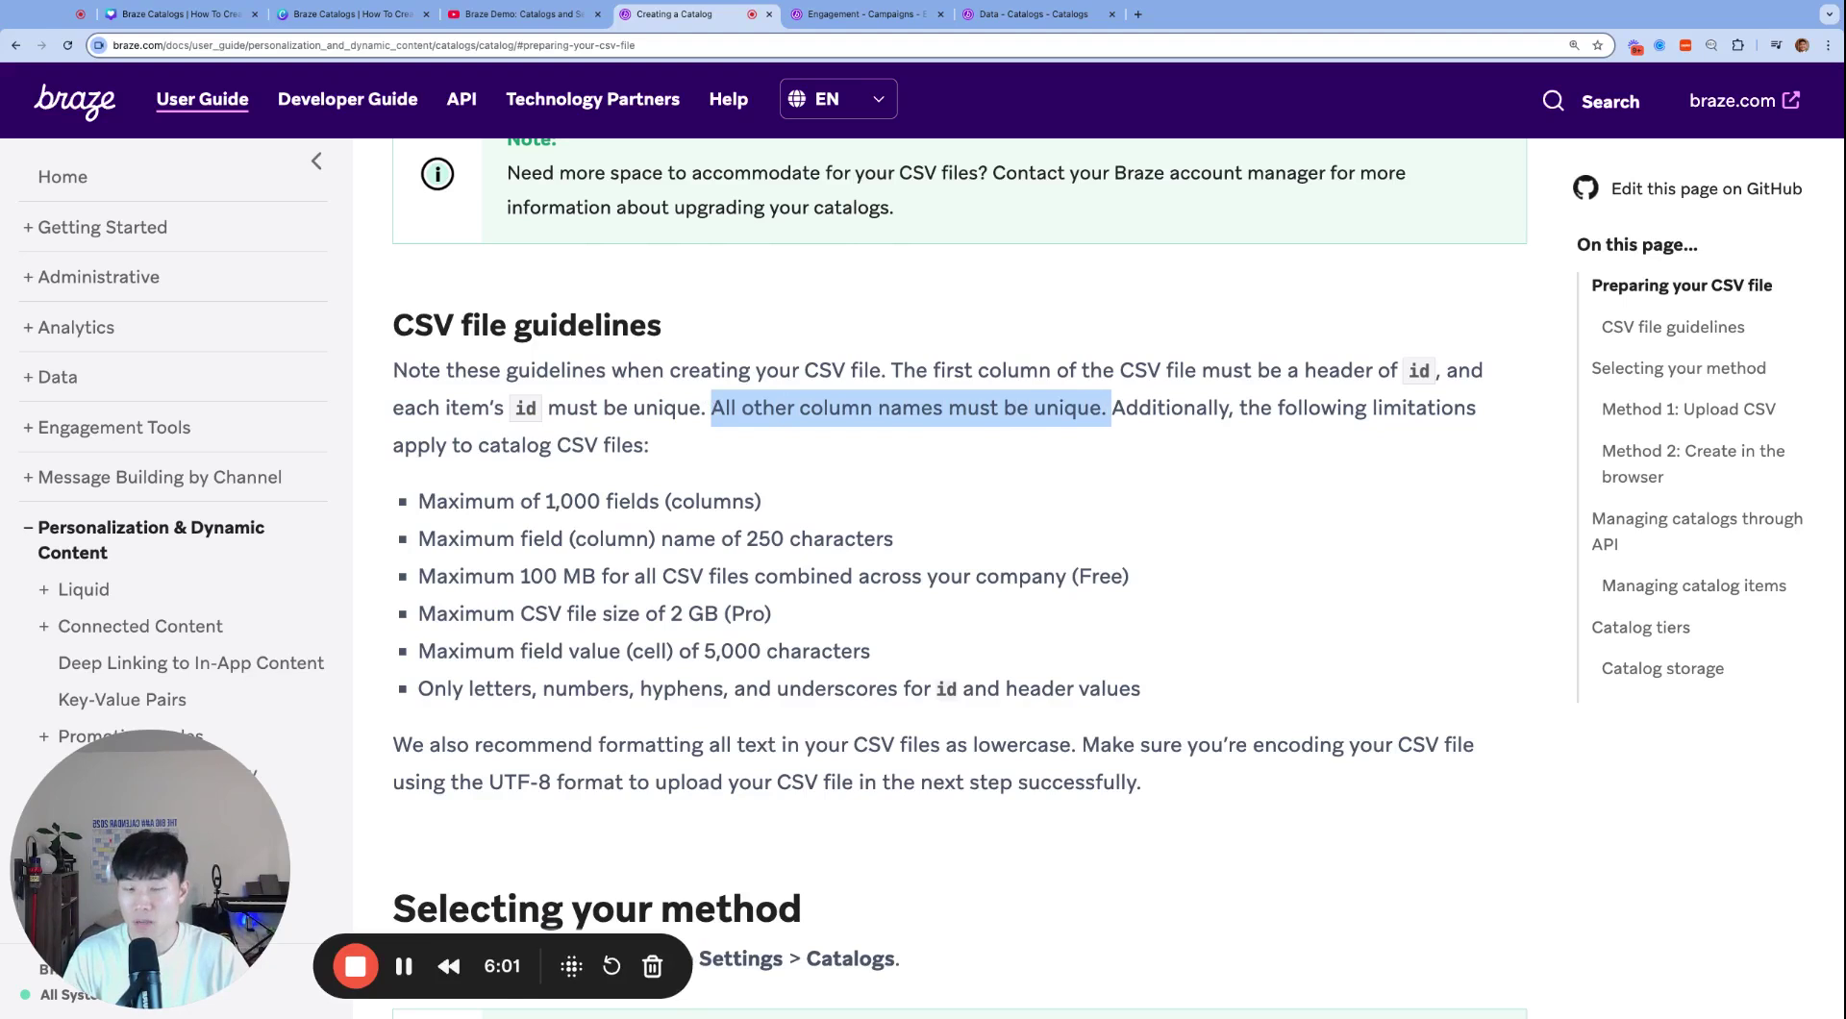
pyautogui.click(1088, 413)
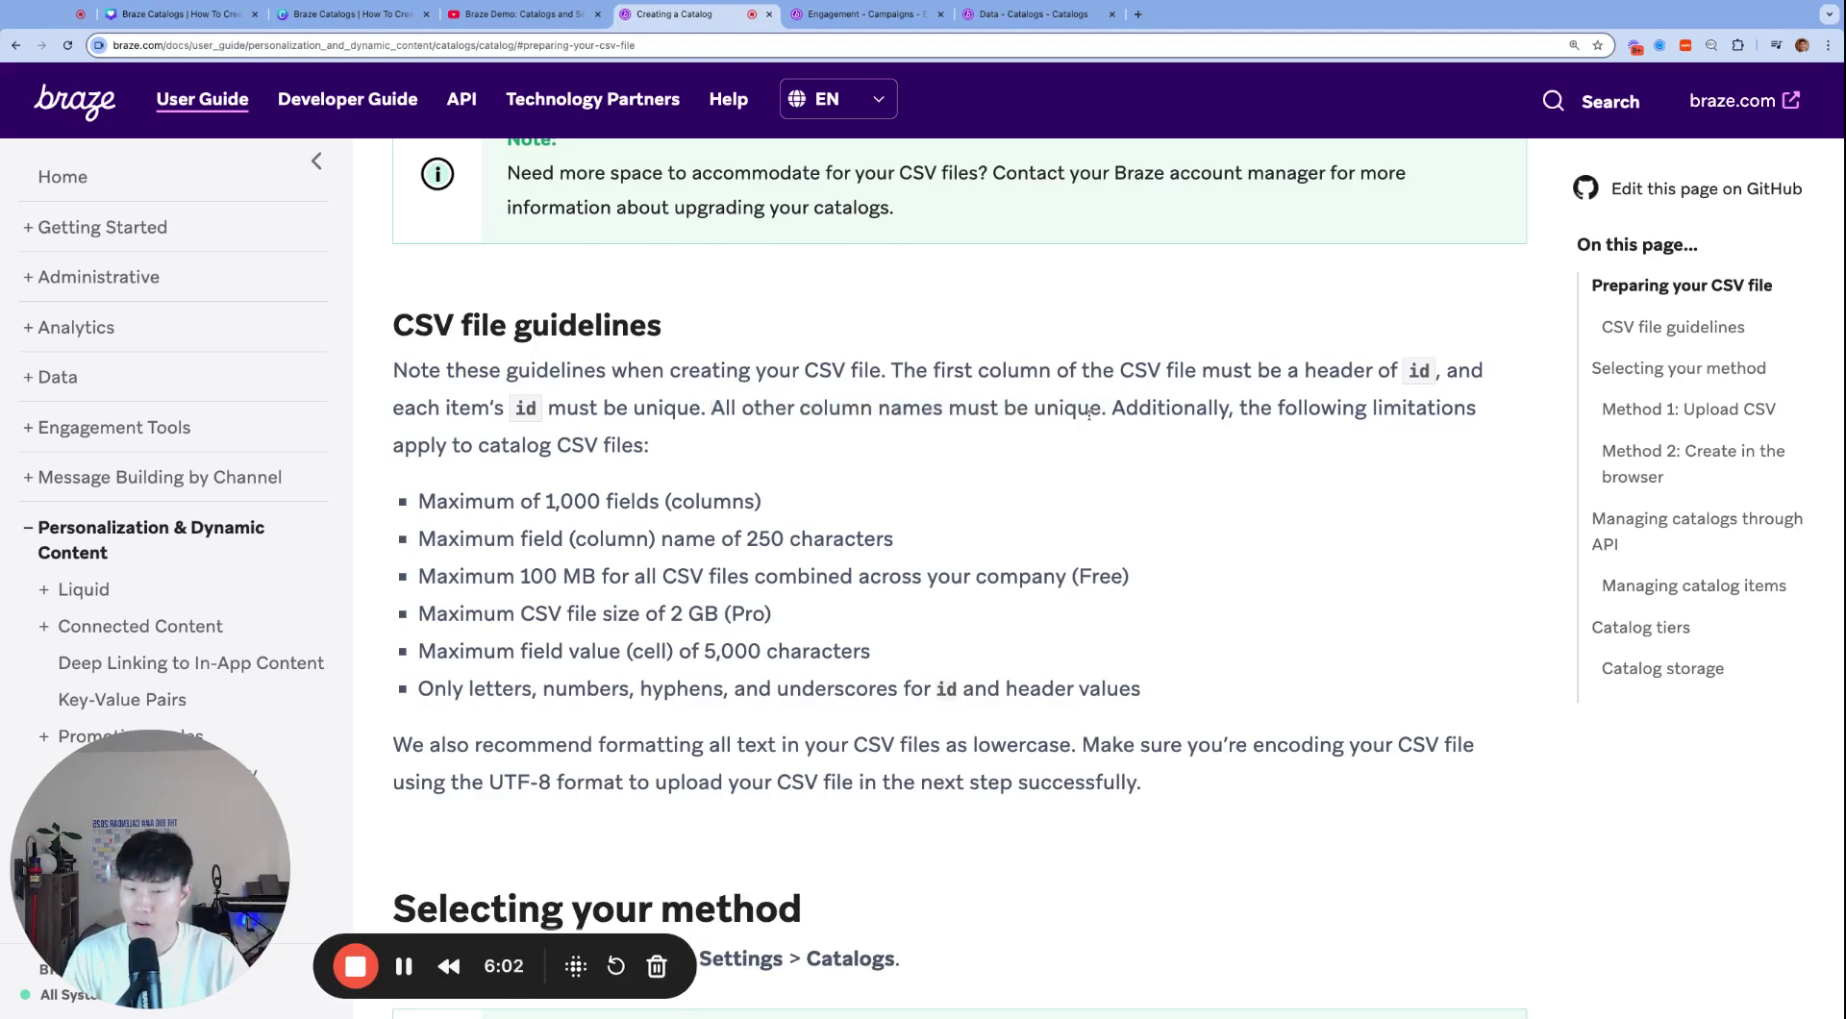
pyautogui.doubleClick(1038, 411)
pyautogui.click(1270, 406)
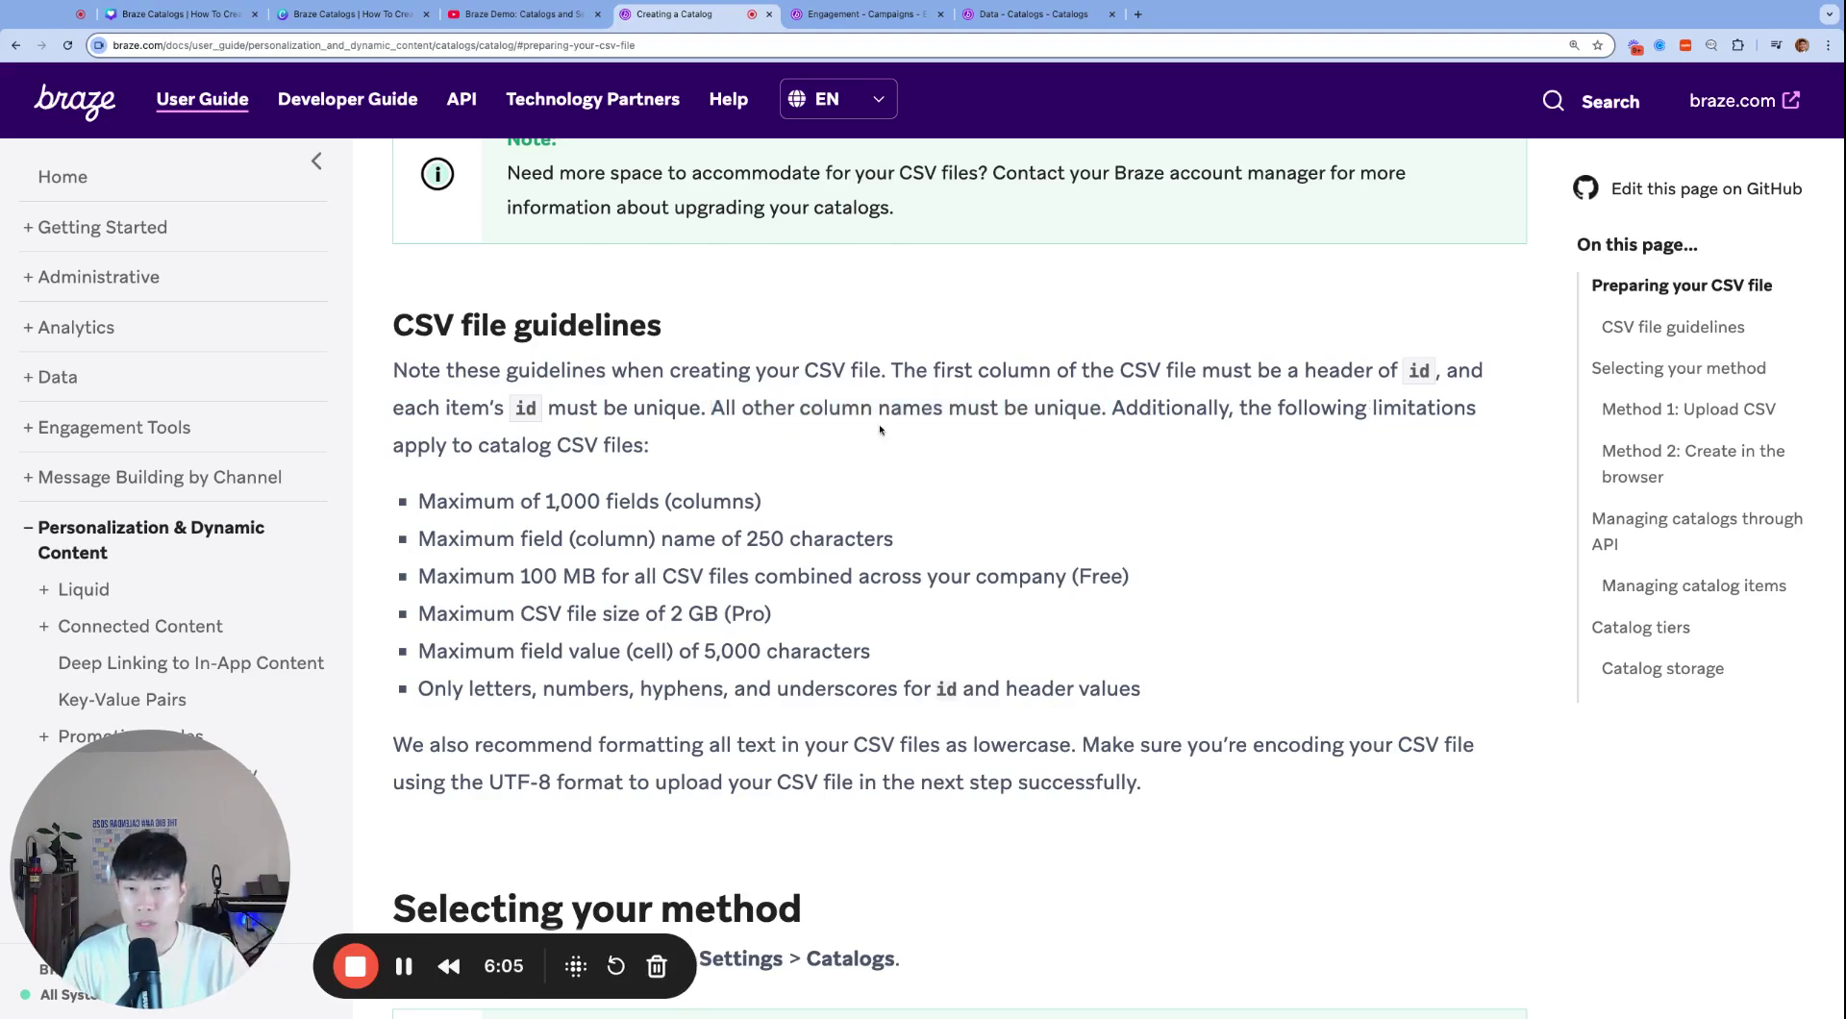
pyautogui.scroll(-1, 610, 447)
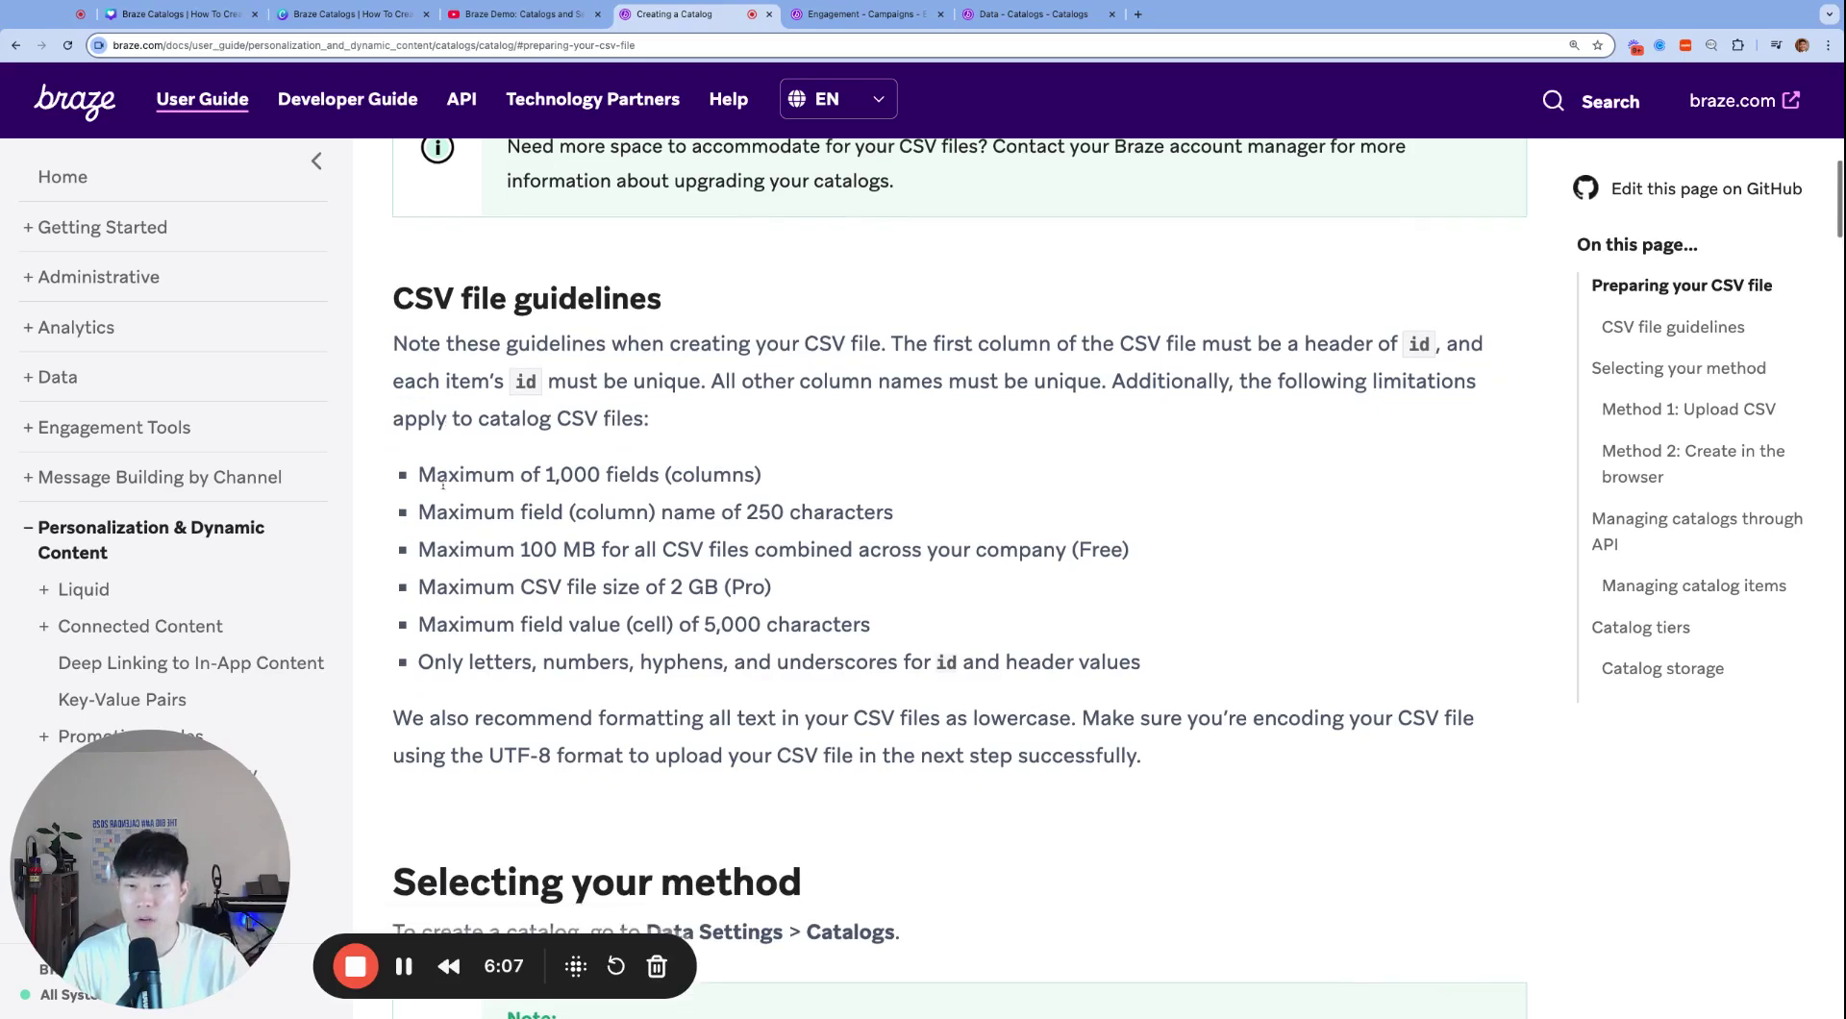
pyautogui.moveTo(419, 475); pyautogui.dragTo(761, 475)
pyautogui.click(717, 478)
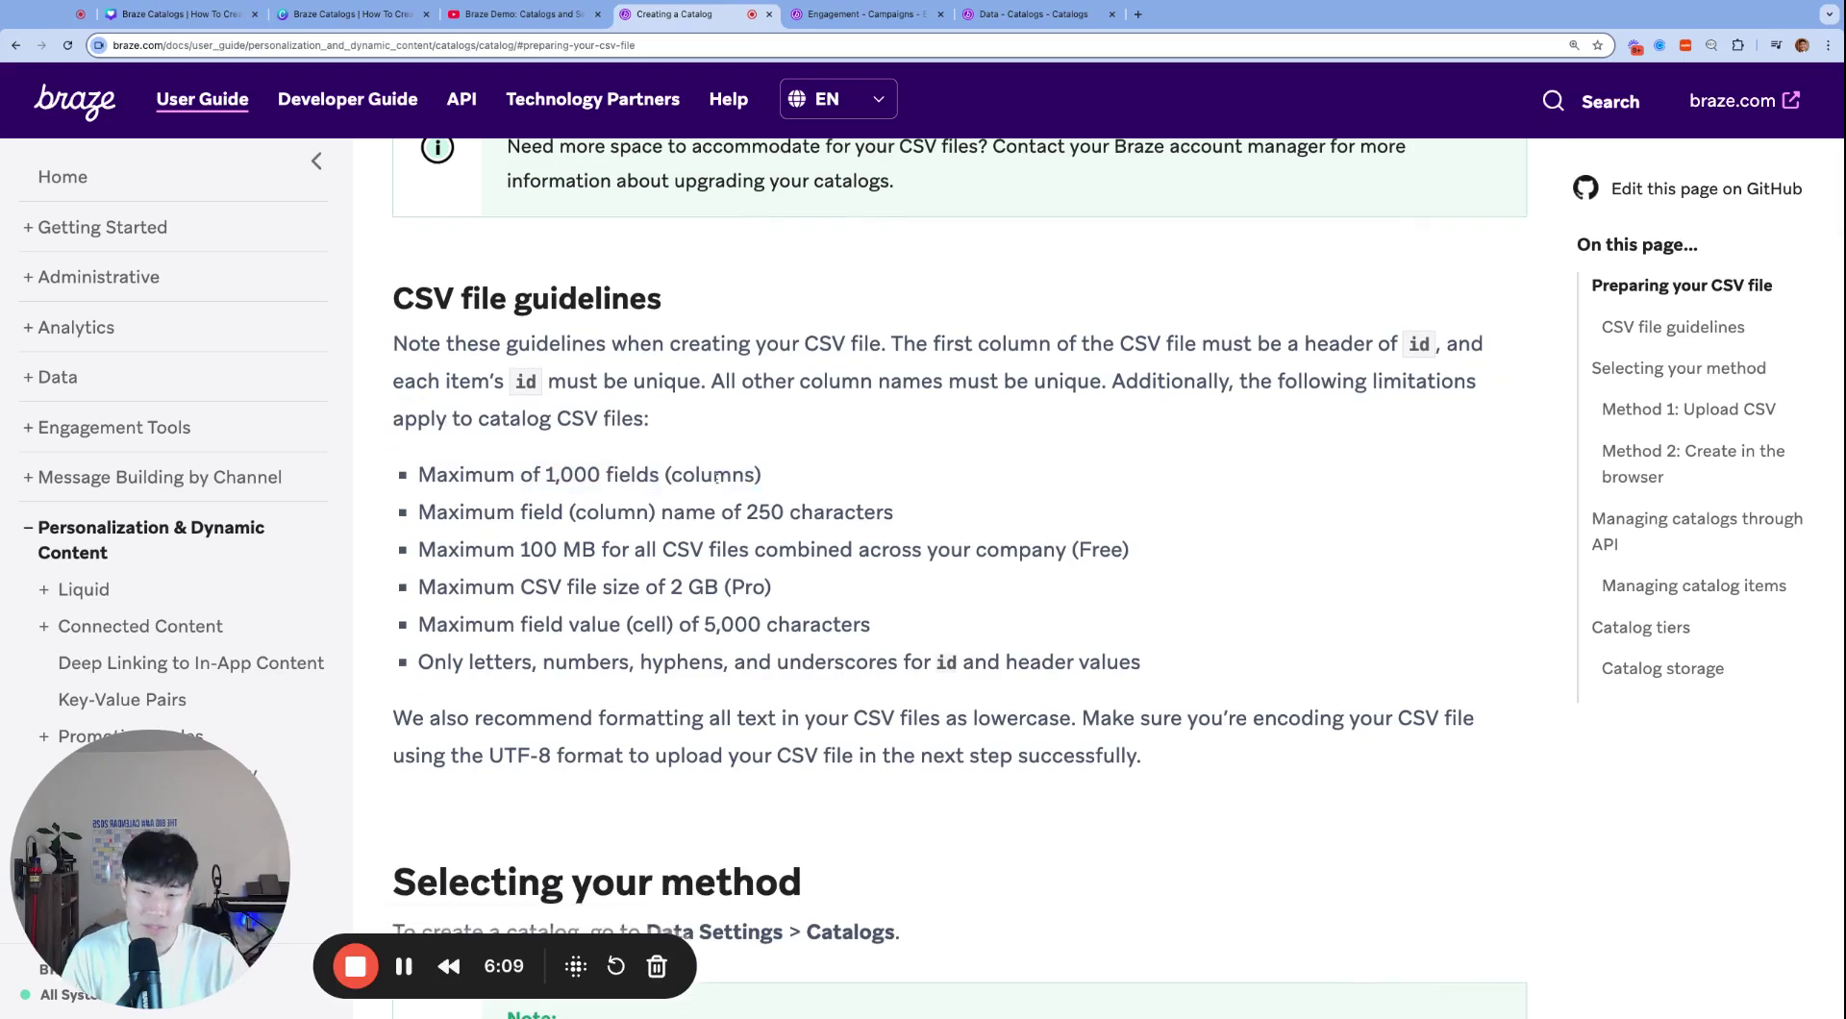
pyautogui.moveTo(431, 516); pyautogui.dragTo(845, 516)
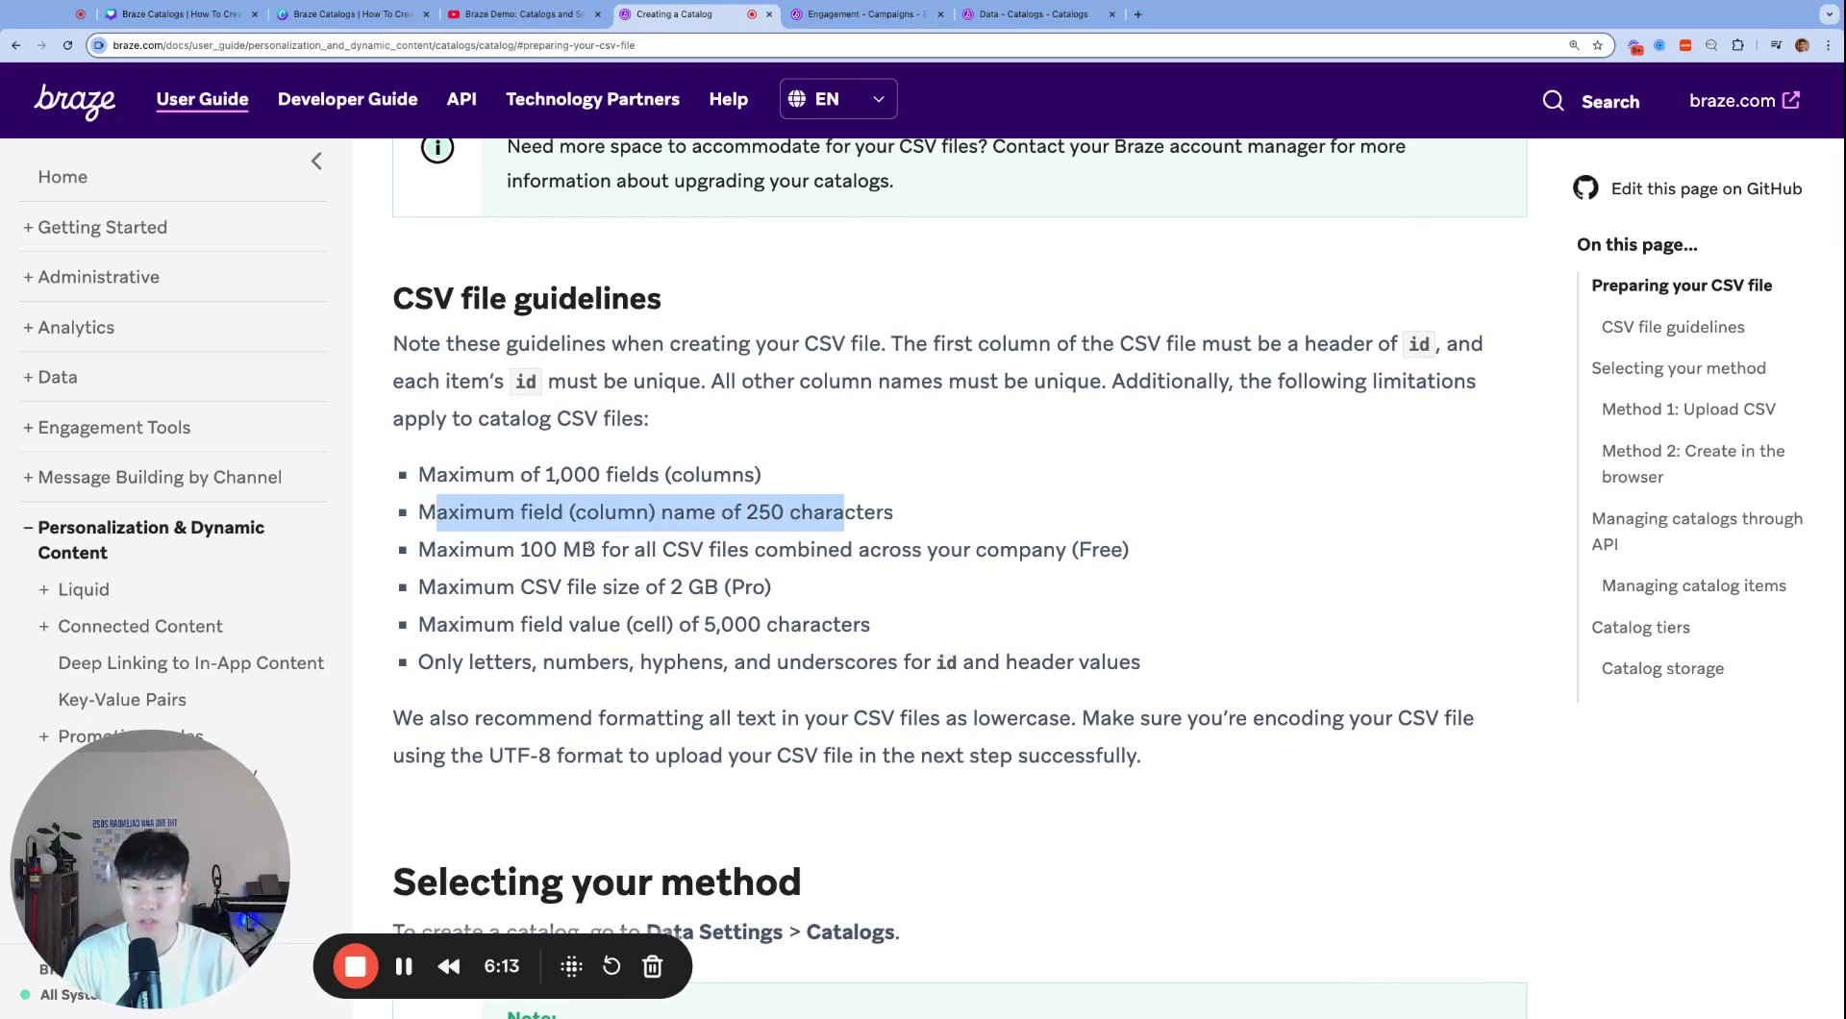
pyautogui.moveTo(582, 552); pyautogui.dragTo(810, 552)
pyautogui.click(923, 546)
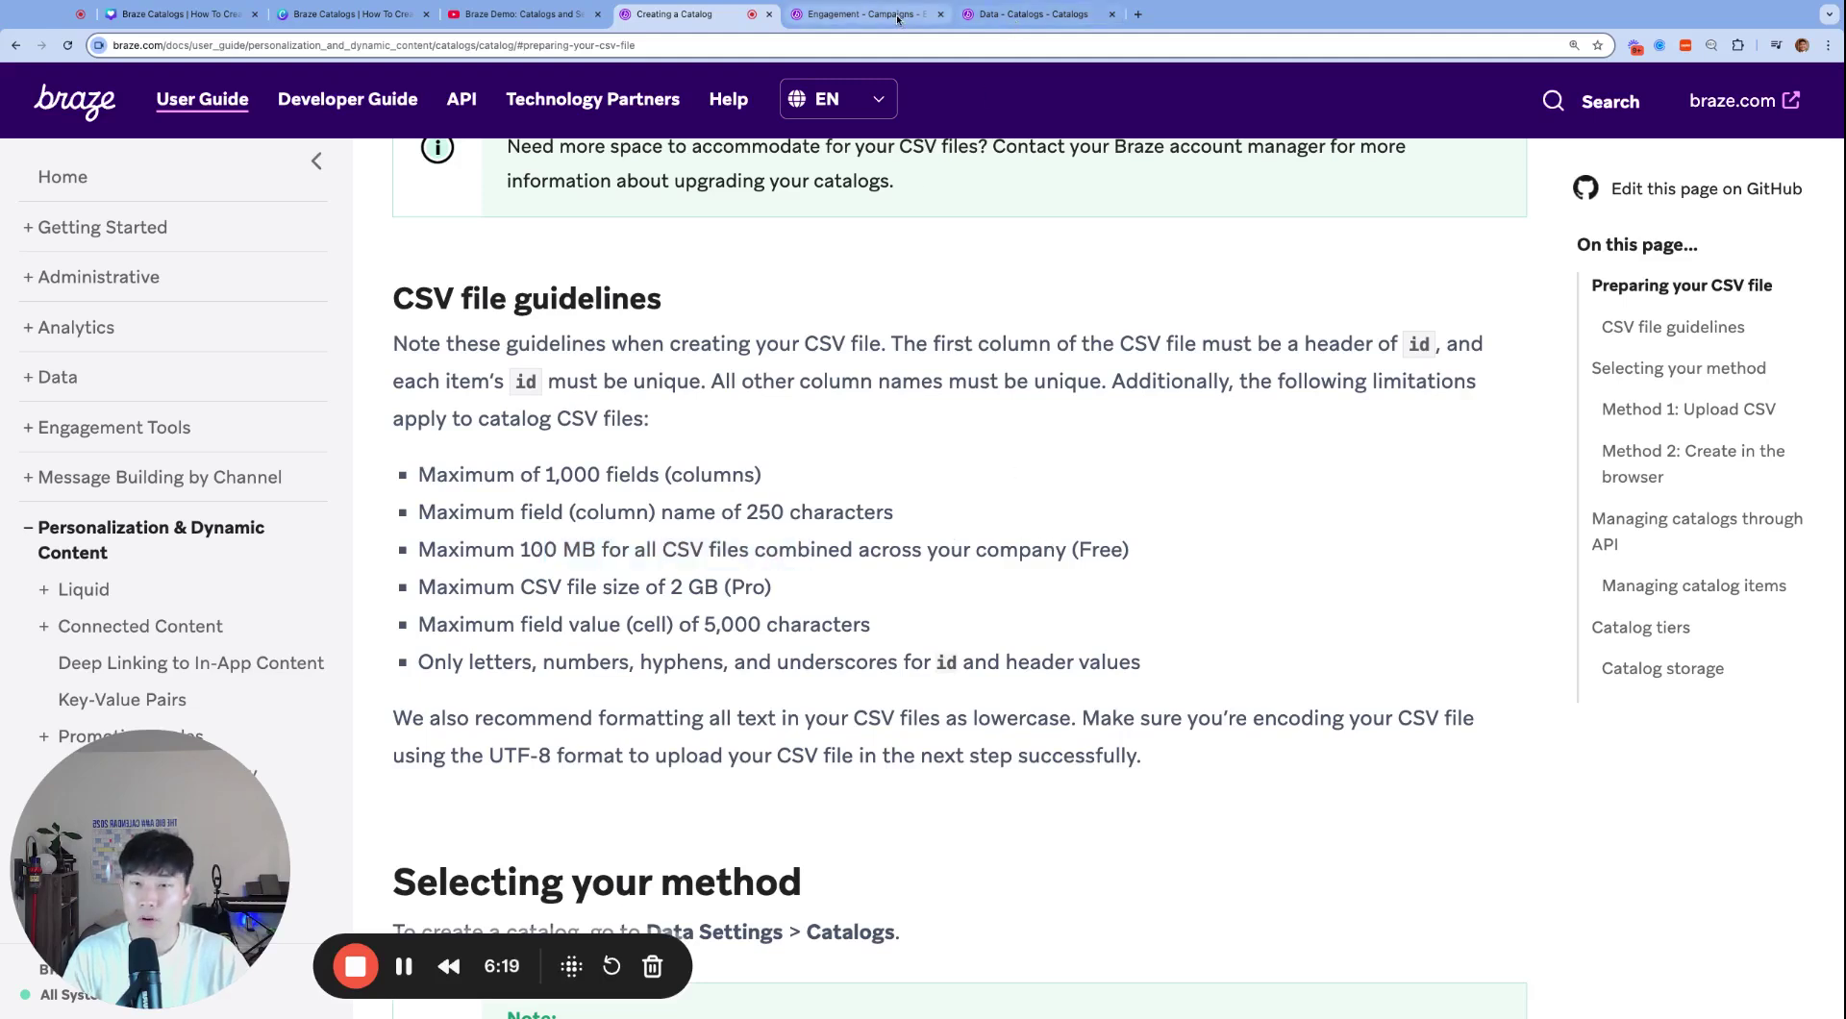
# Step: Glance at the Catalogs dashboard, then highlight the docs' 2 GB Pro file size limit
pyautogui.click(1014, 17)
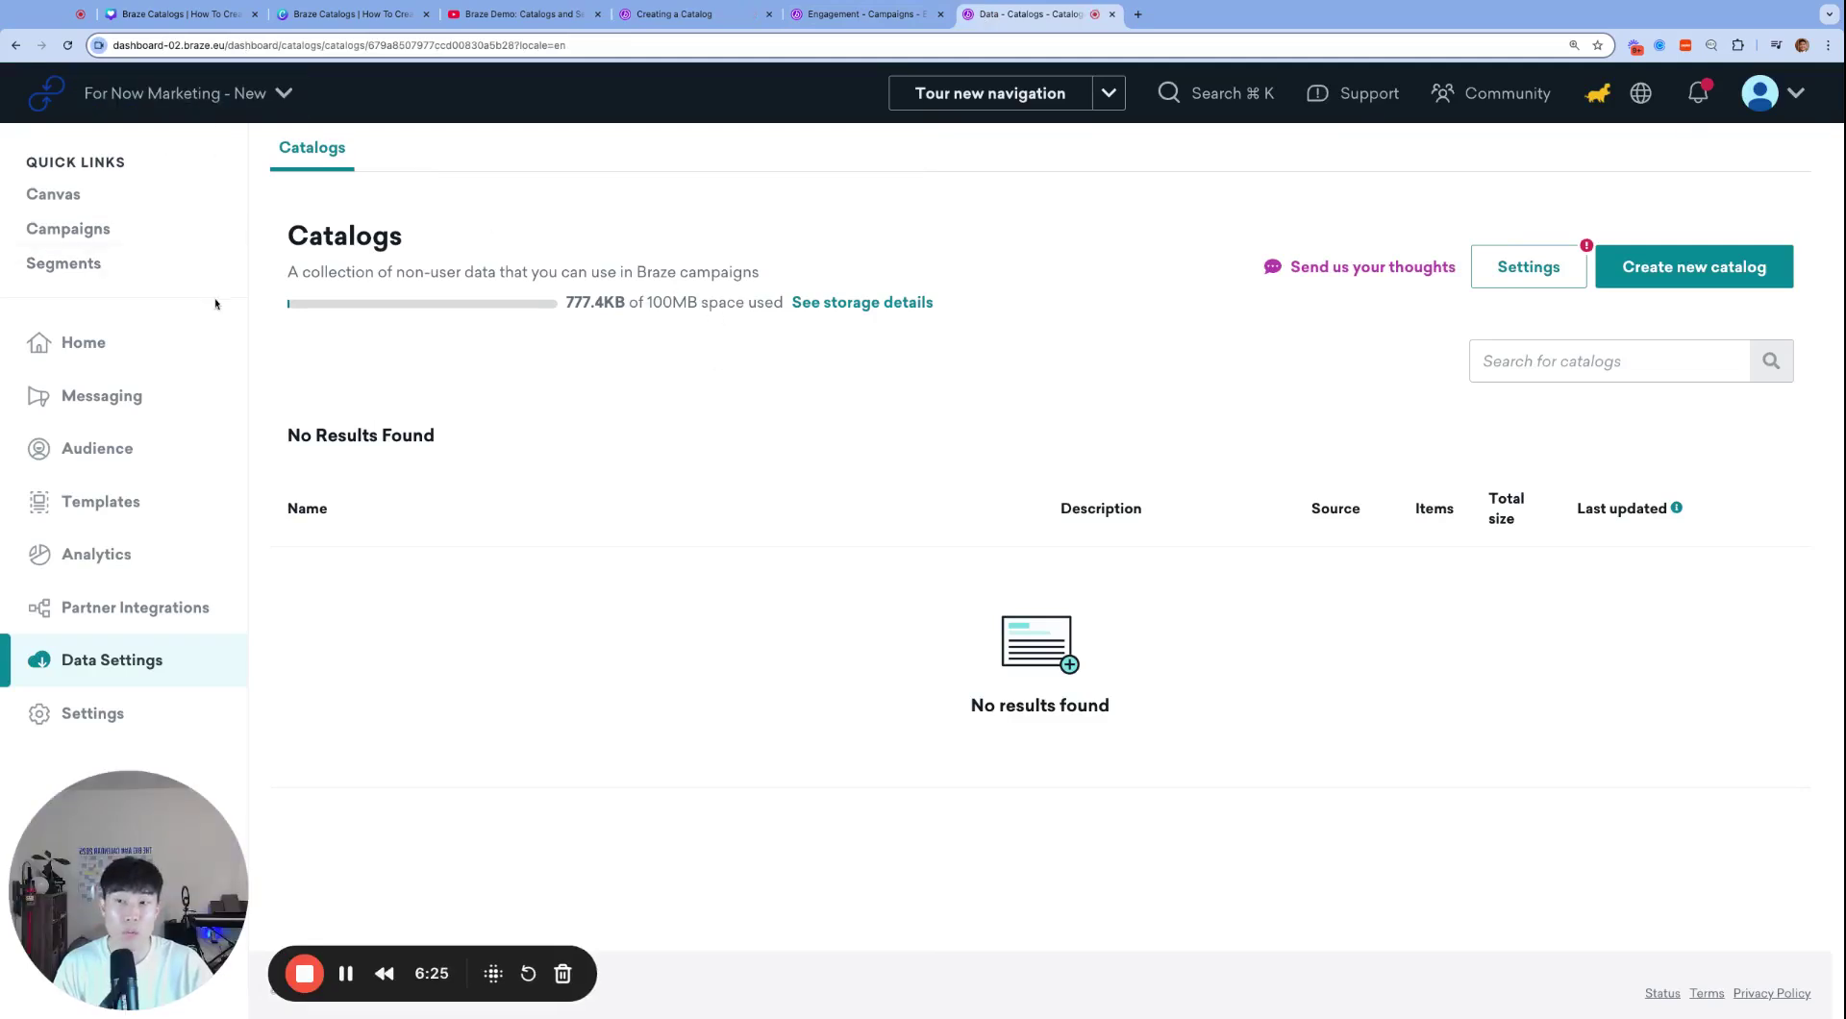
pyautogui.moveTo(101, 395)
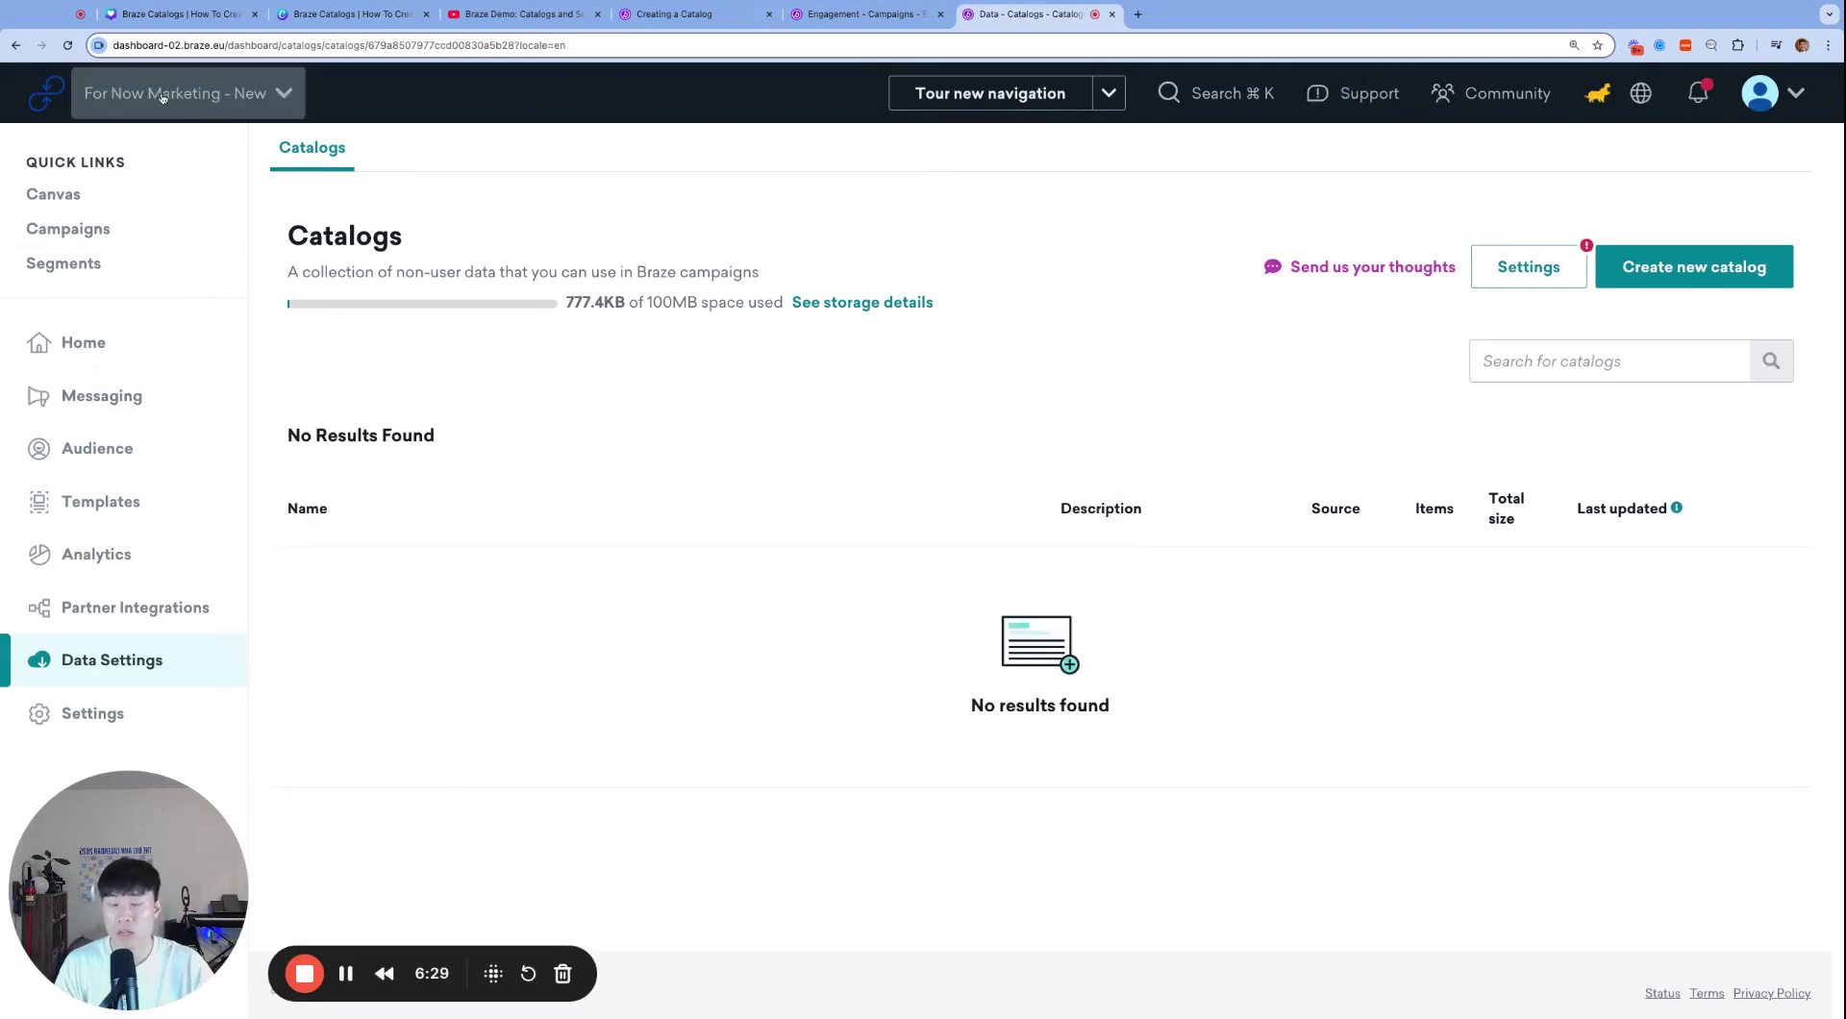
pyautogui.click(701, 15)
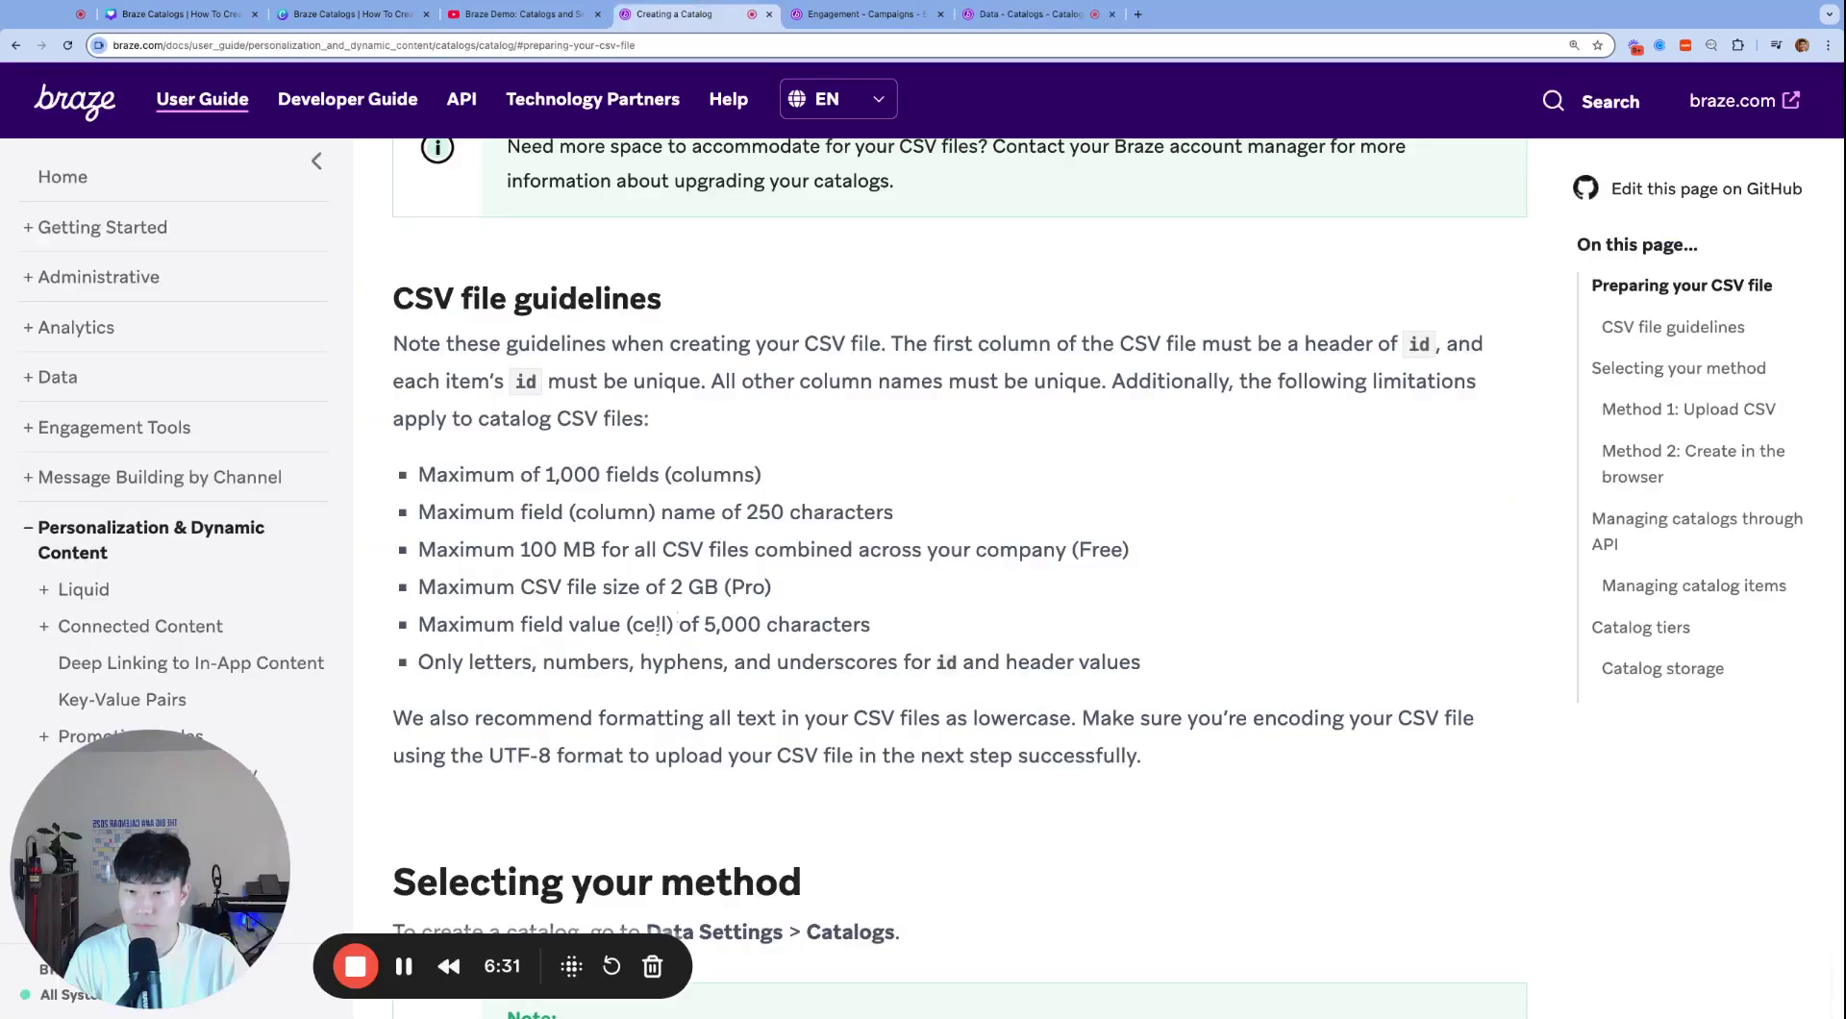
pyautogui.tripleClick(538, 588)
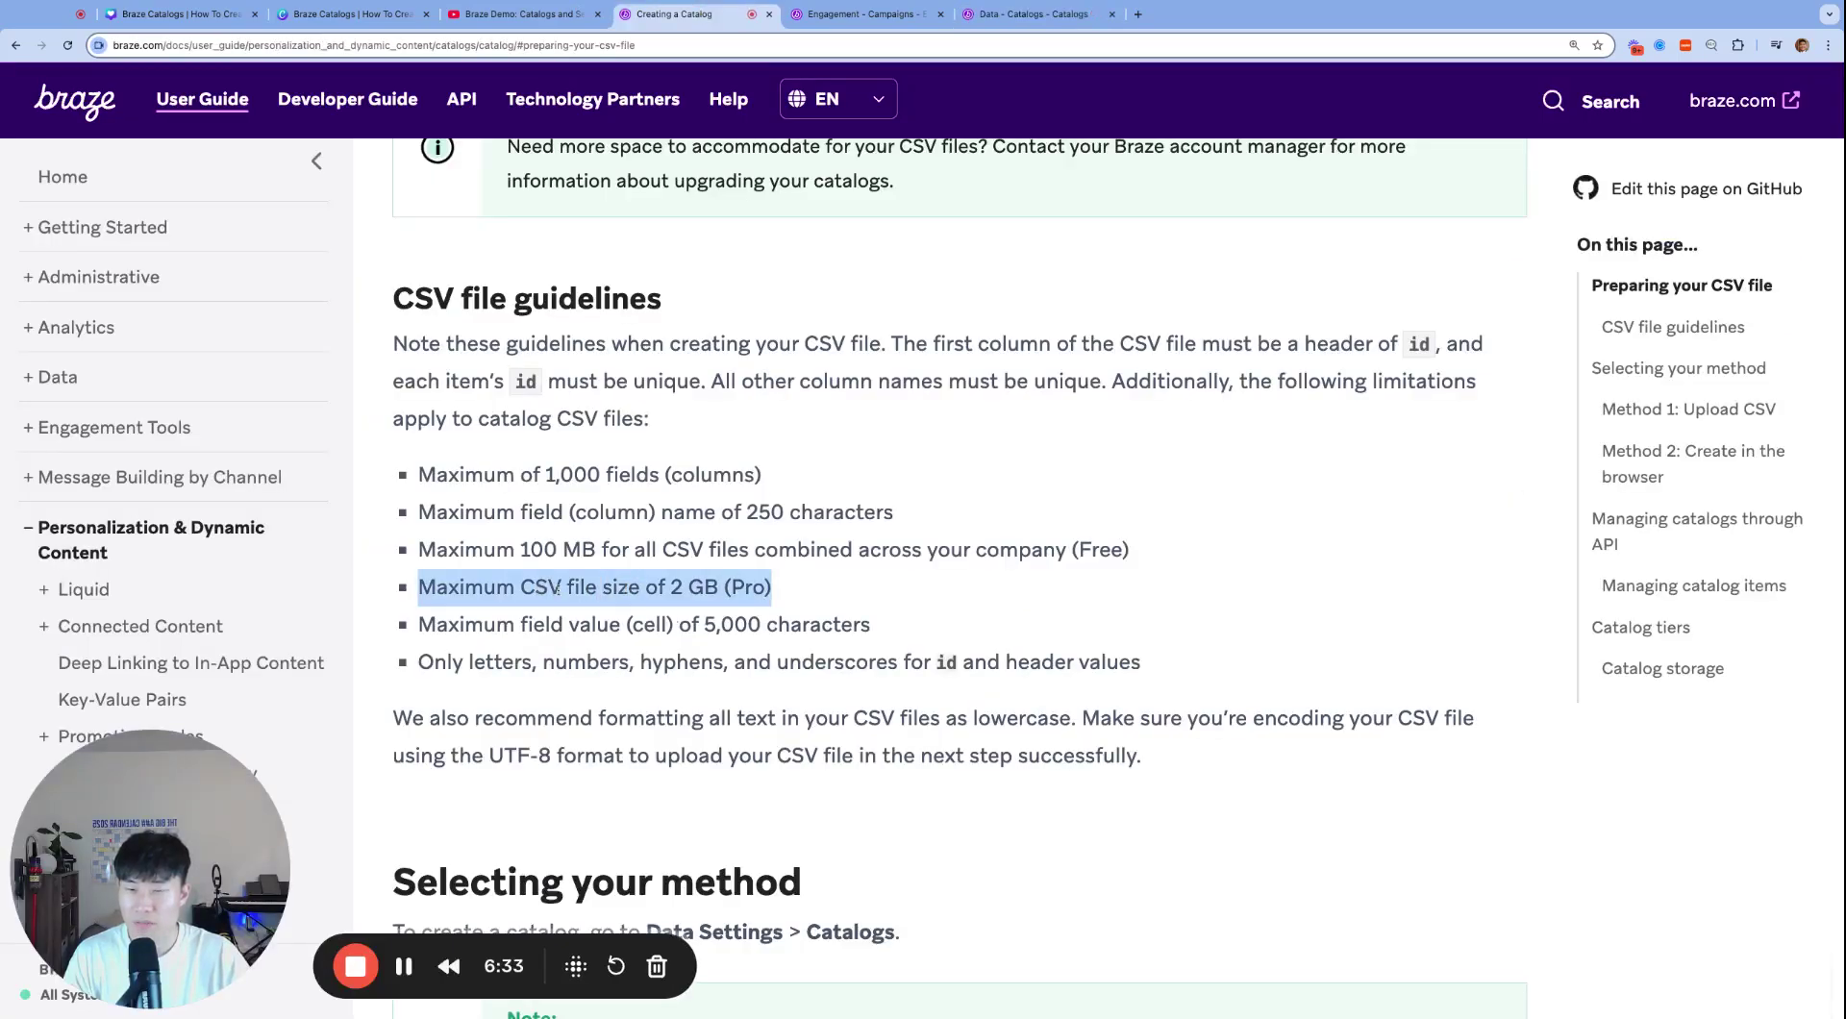
pyautogui.scroll(-1, 692, 581)
pyautogui.click(740, 577)
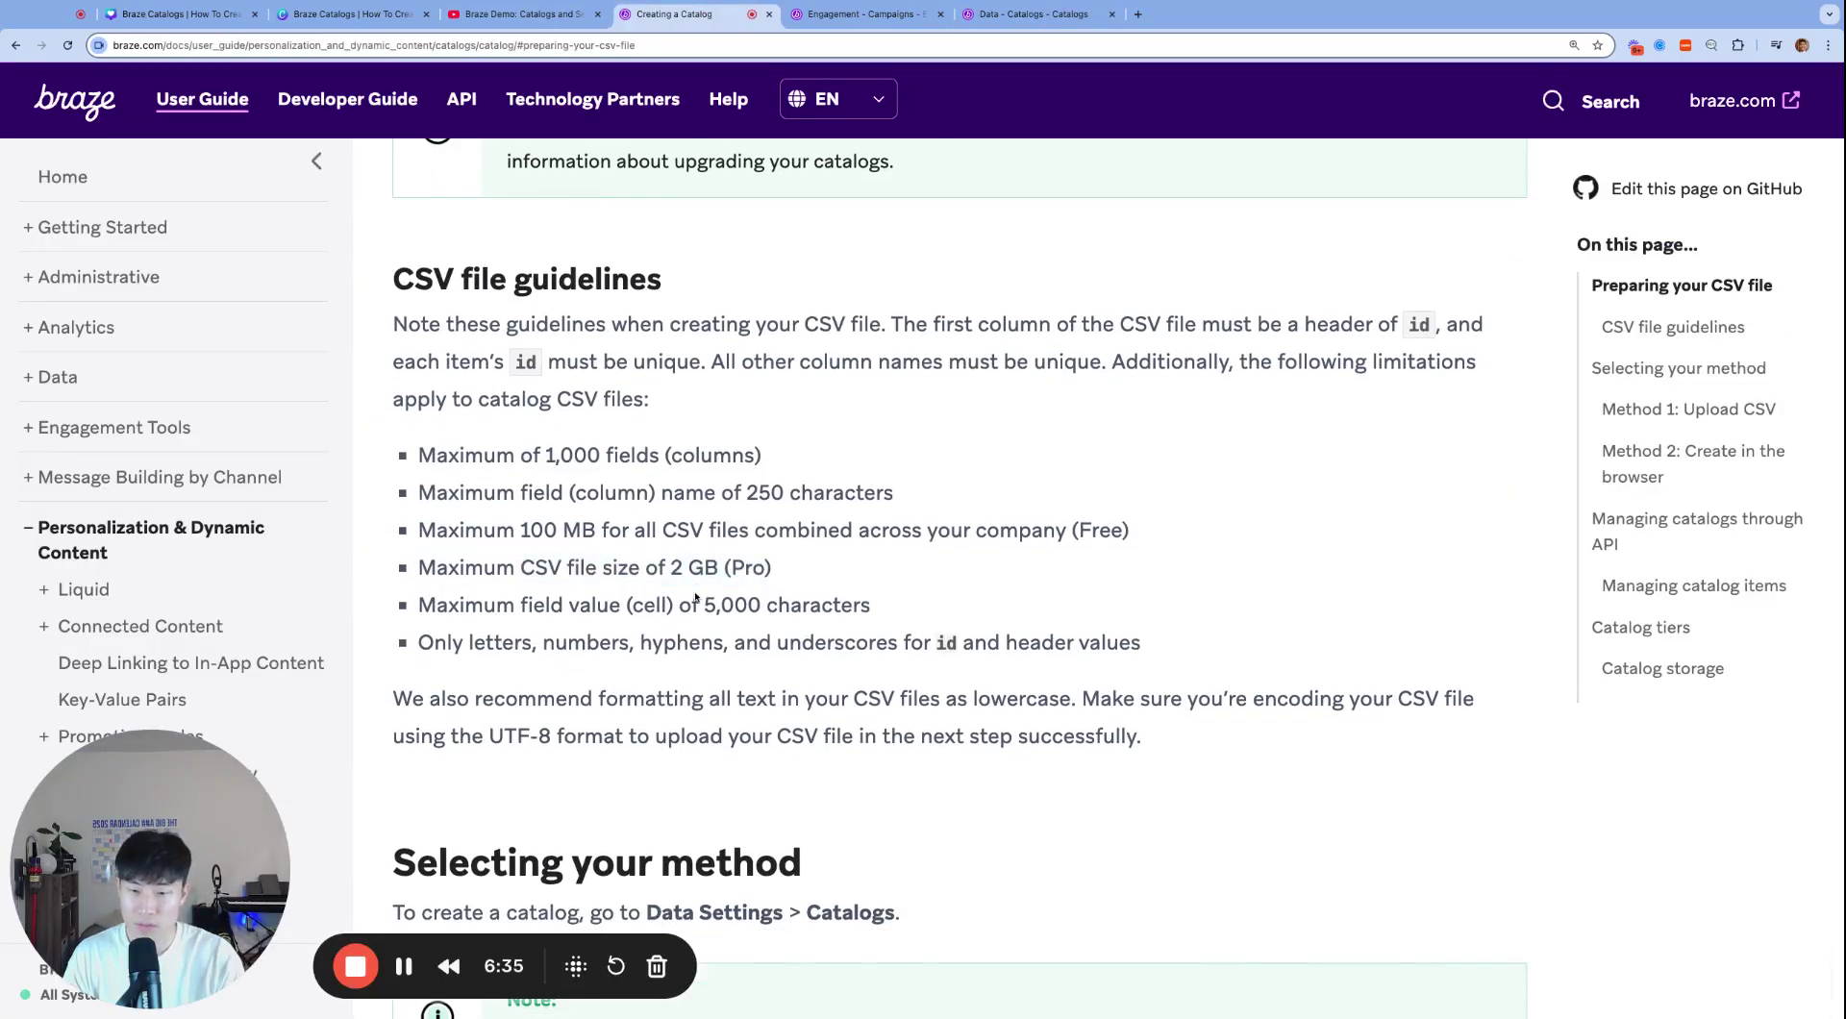
# Step: Highlight the Pro tier, the 5,000 character cell limit and the allowed-characters rule
pyautogui.doubleClick(740, 577)
pyautogui.scroll(-1, 740, 577)
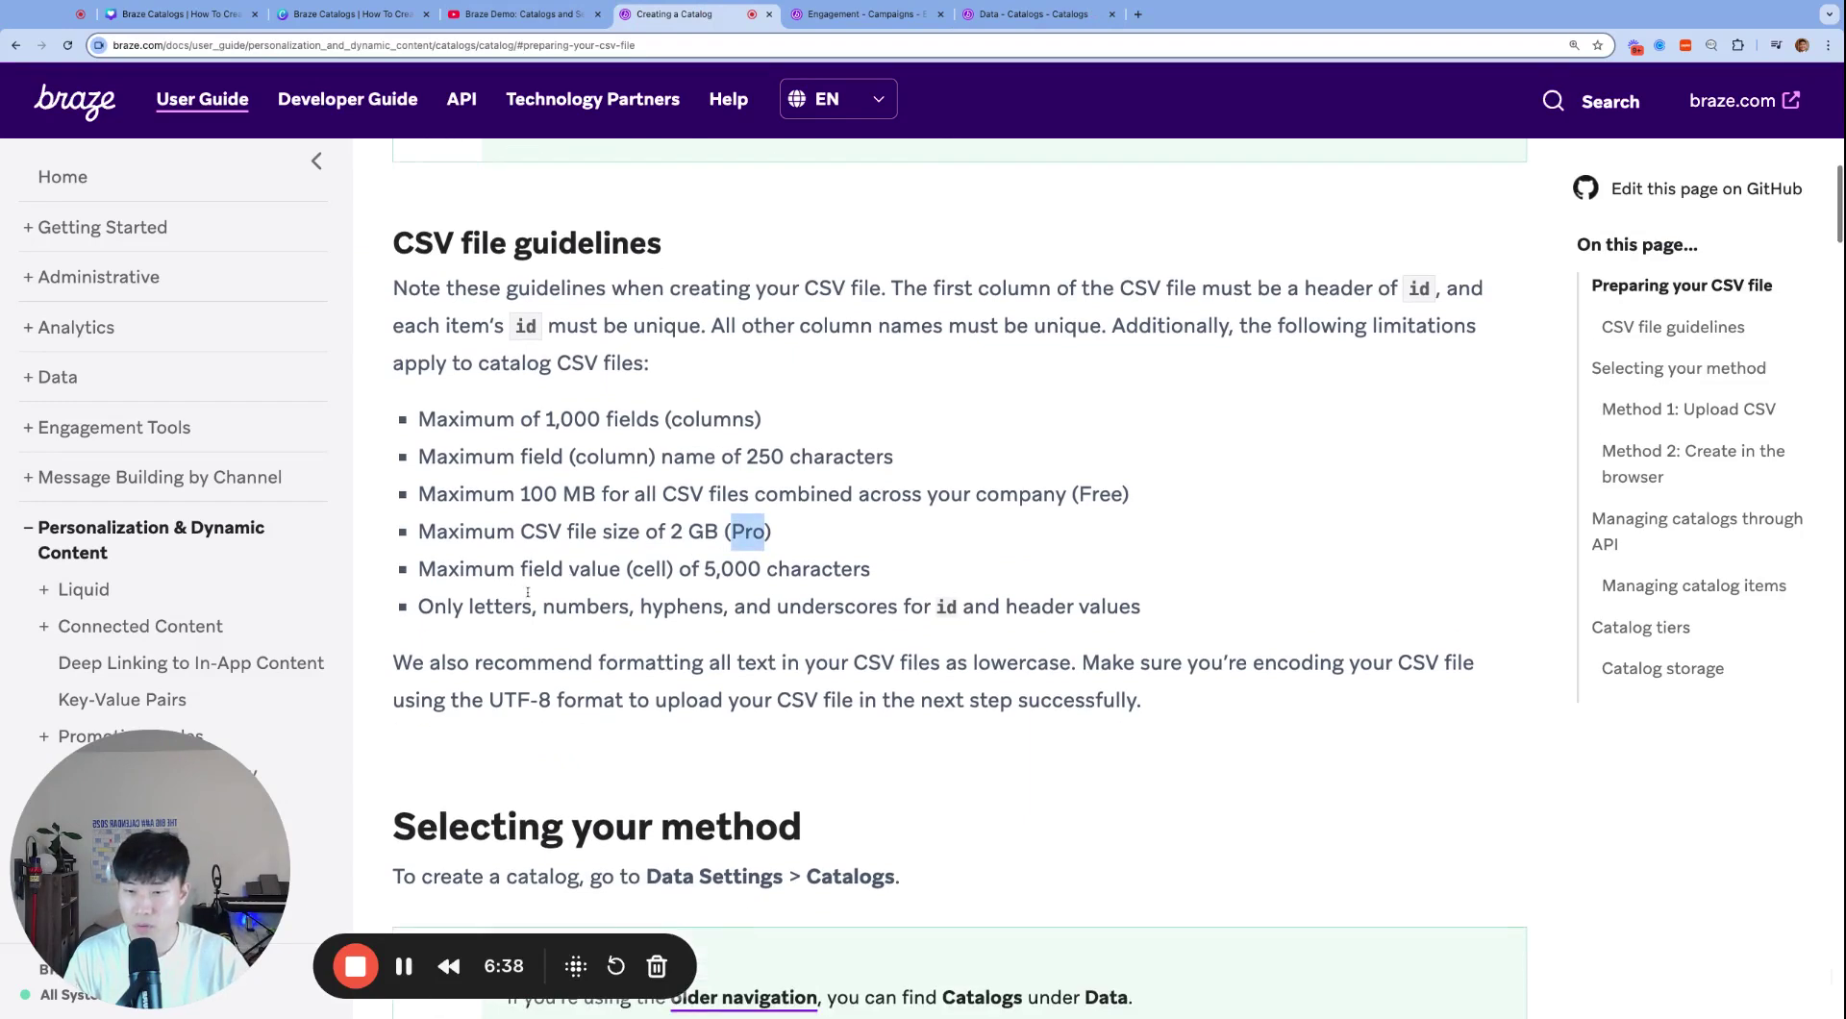
pyautogui.doubleClick(743, 570)
pyautogui.scroll(-1, 663, 587)
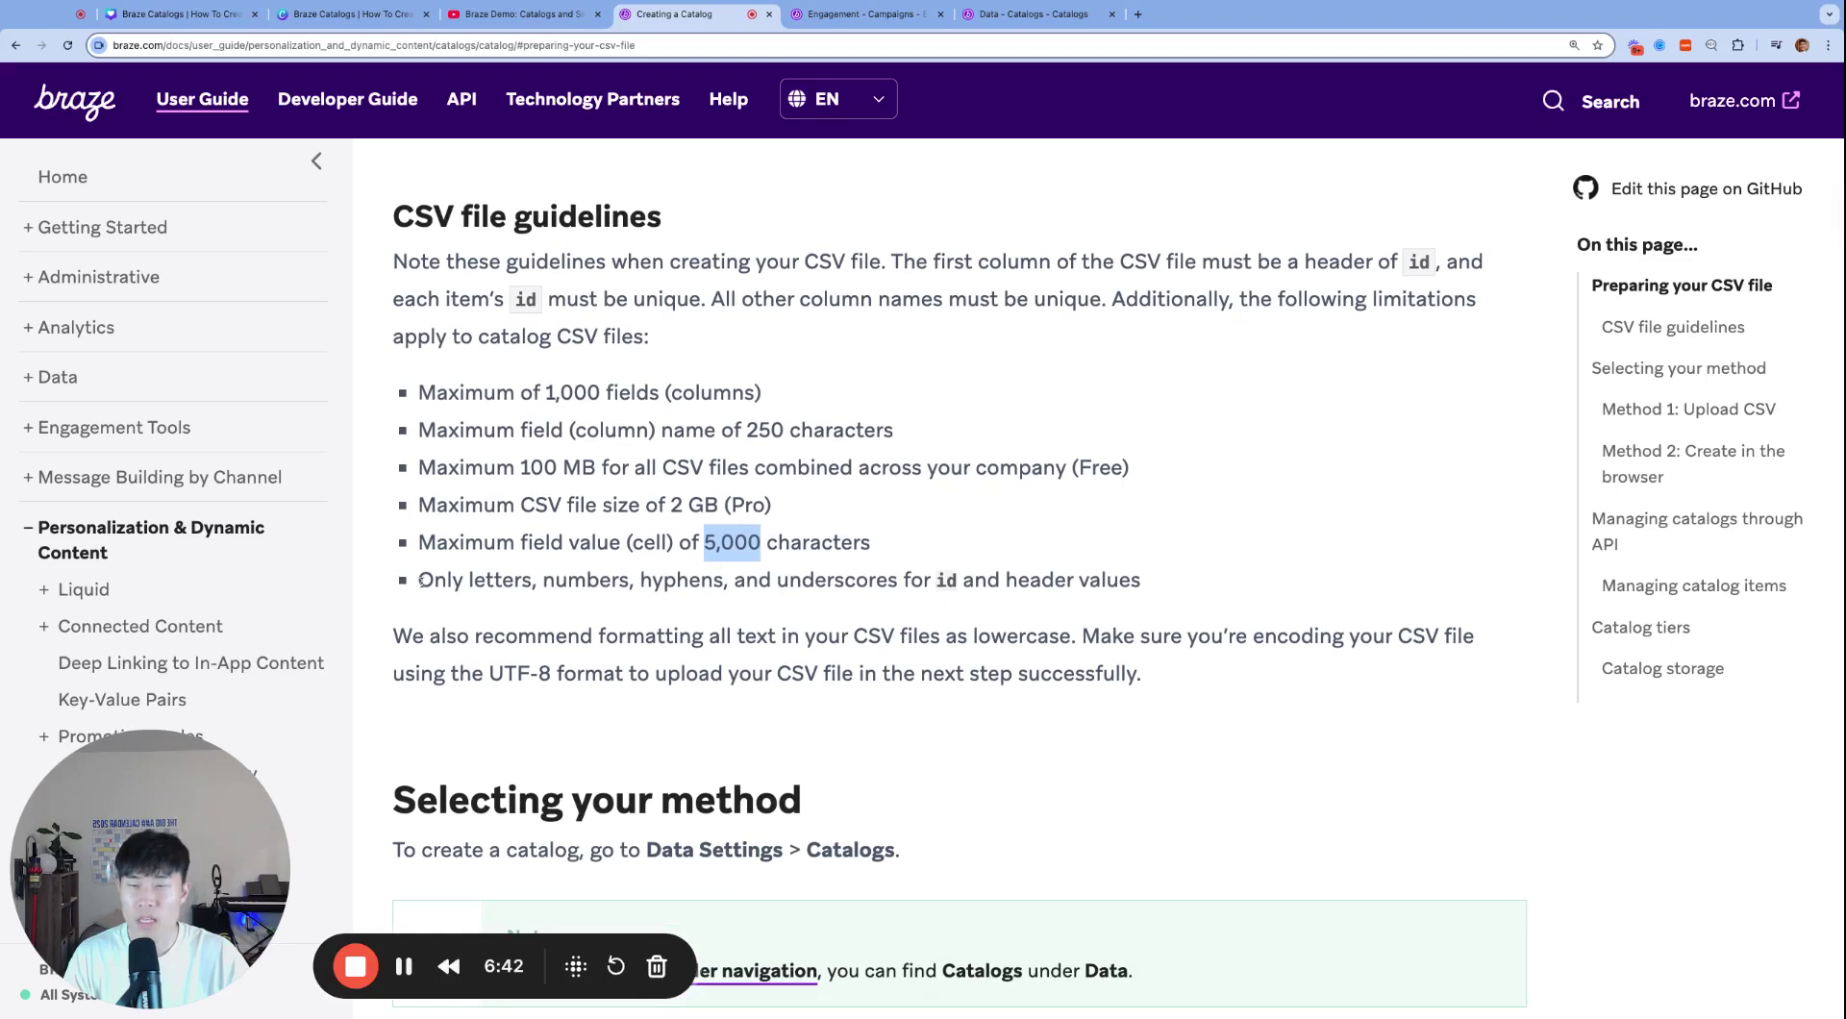
pyautogui.moveTo(421, 580); pyautogui.dragTo(1141, 581)
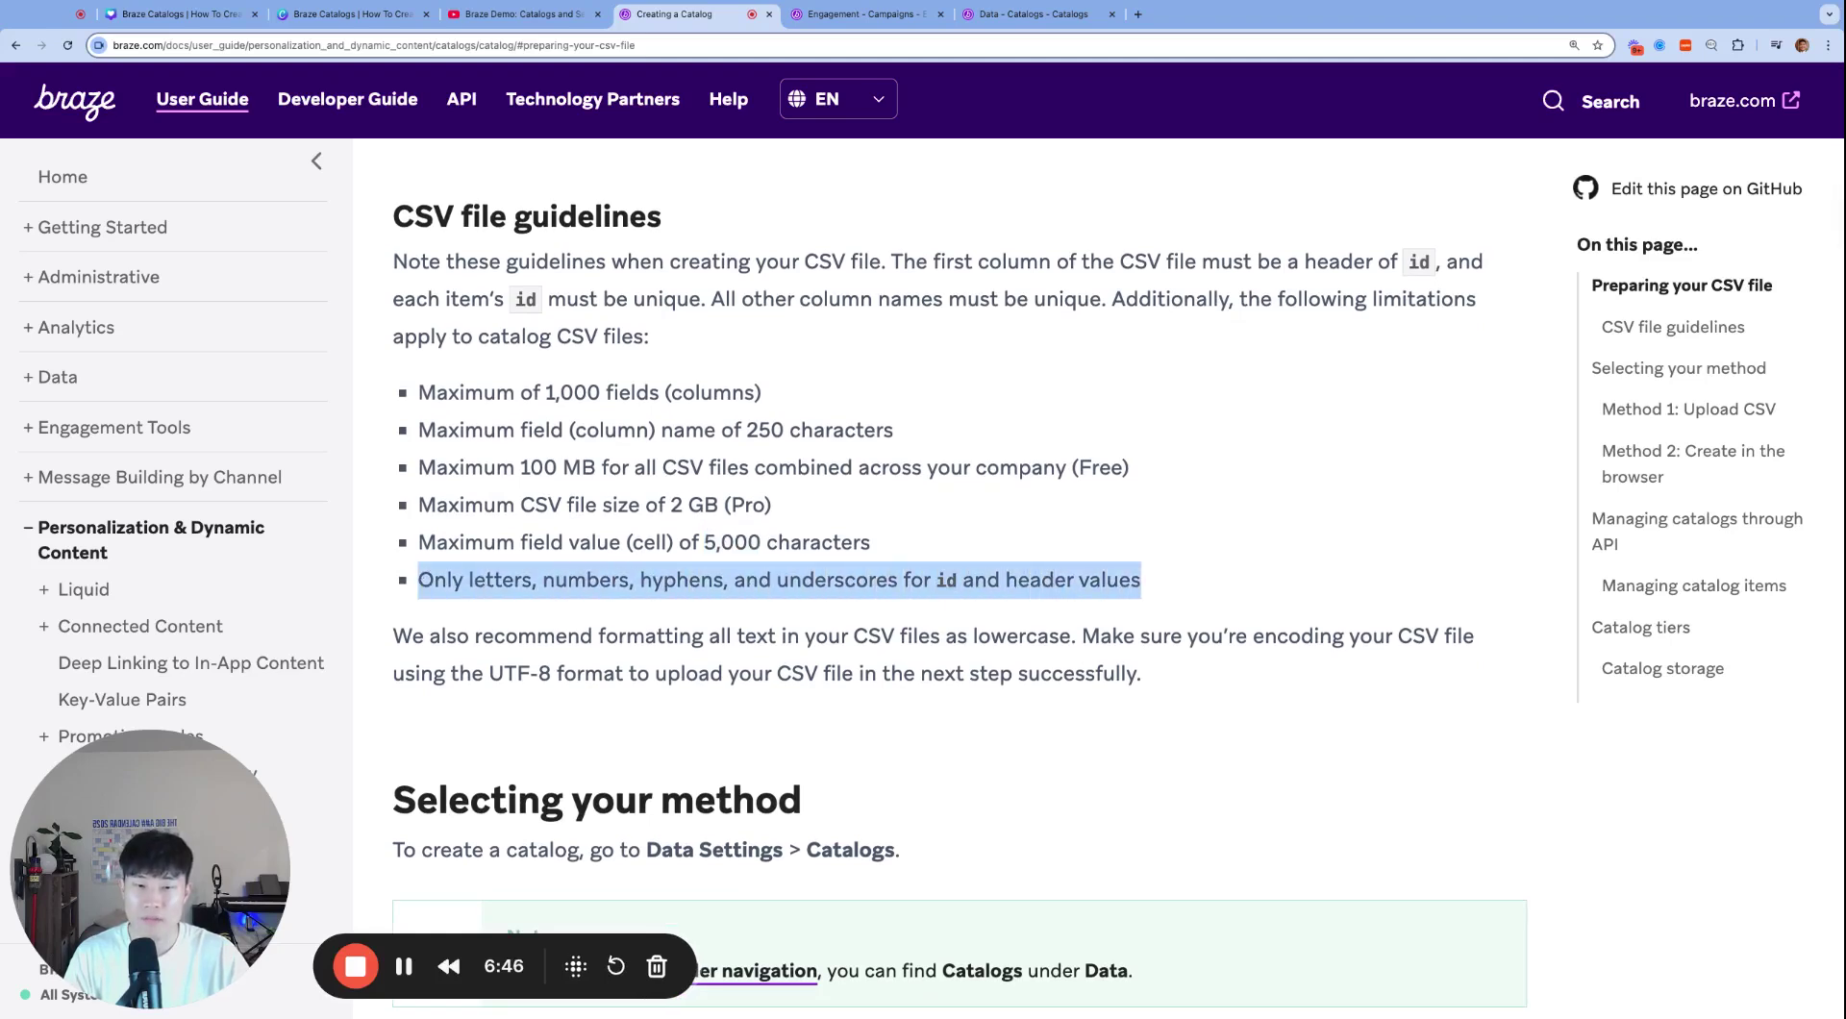
pyautogui.click(1110, 582)
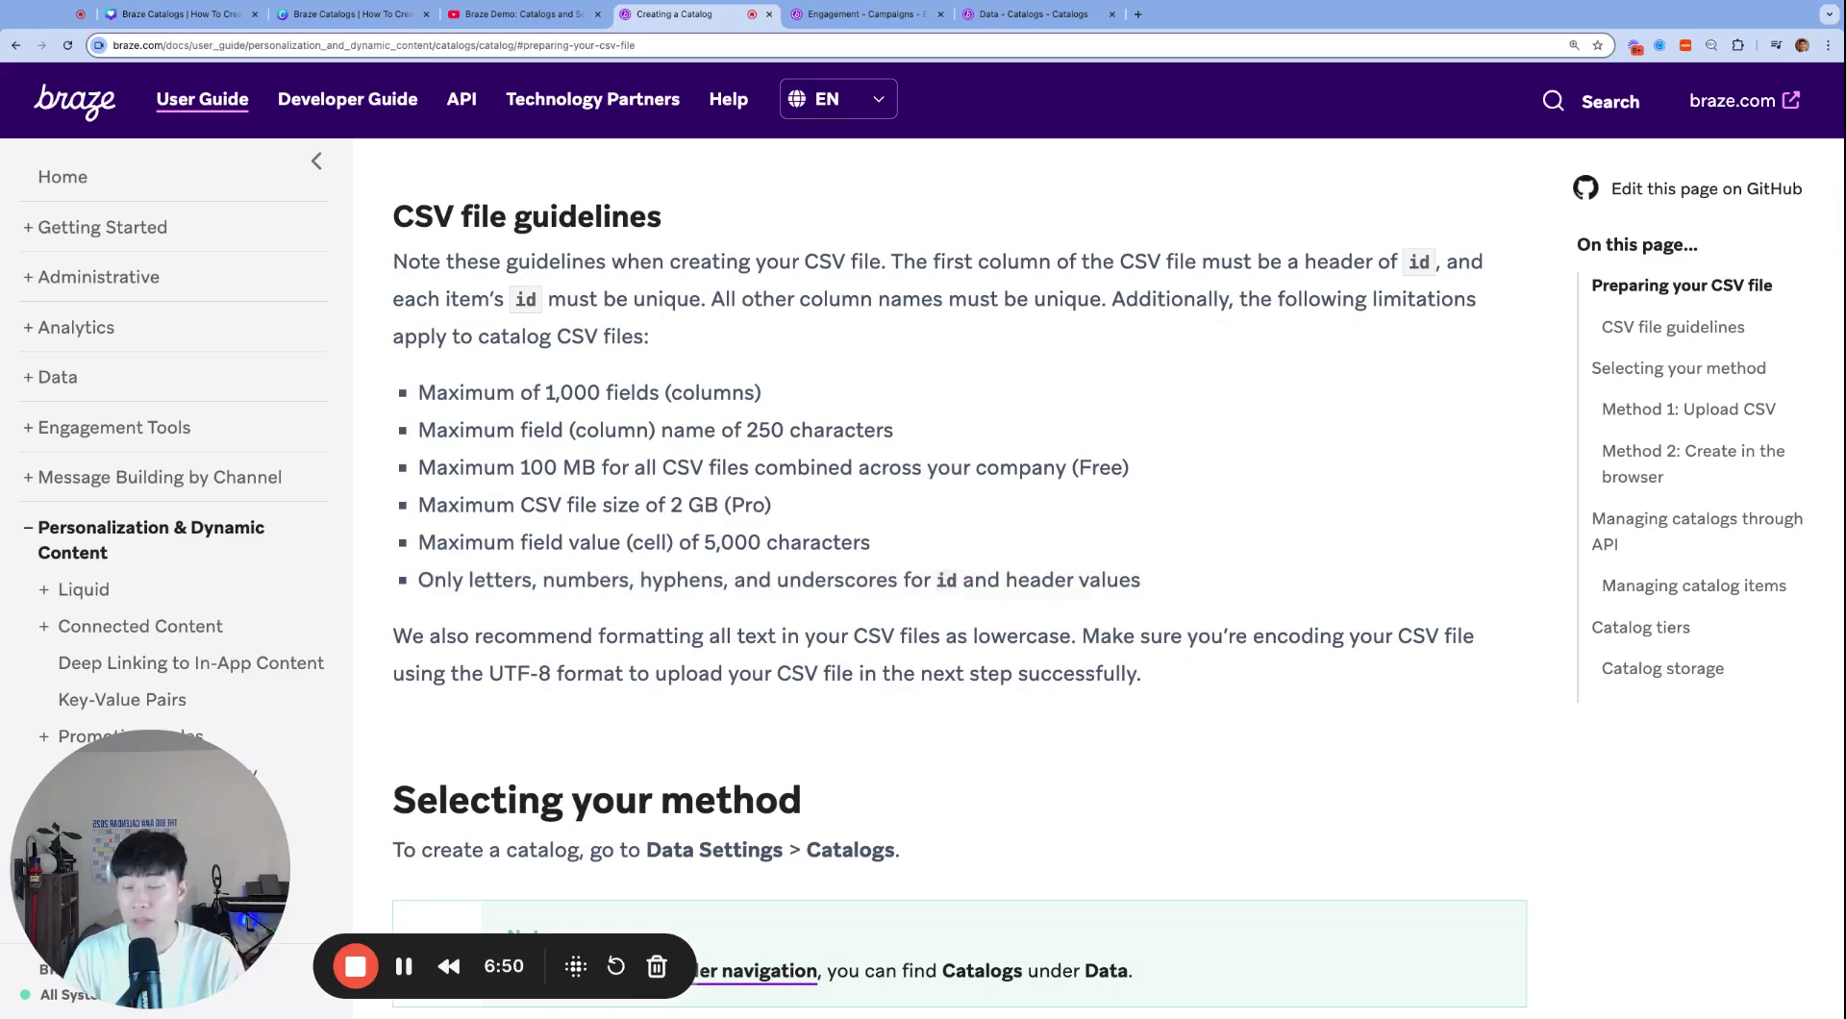
# Step: Review the allowed-characters and lowercase guidelines, then scroll to Method 1's catalog naming rules
pyautogui.scroll(-1, 862, 577)
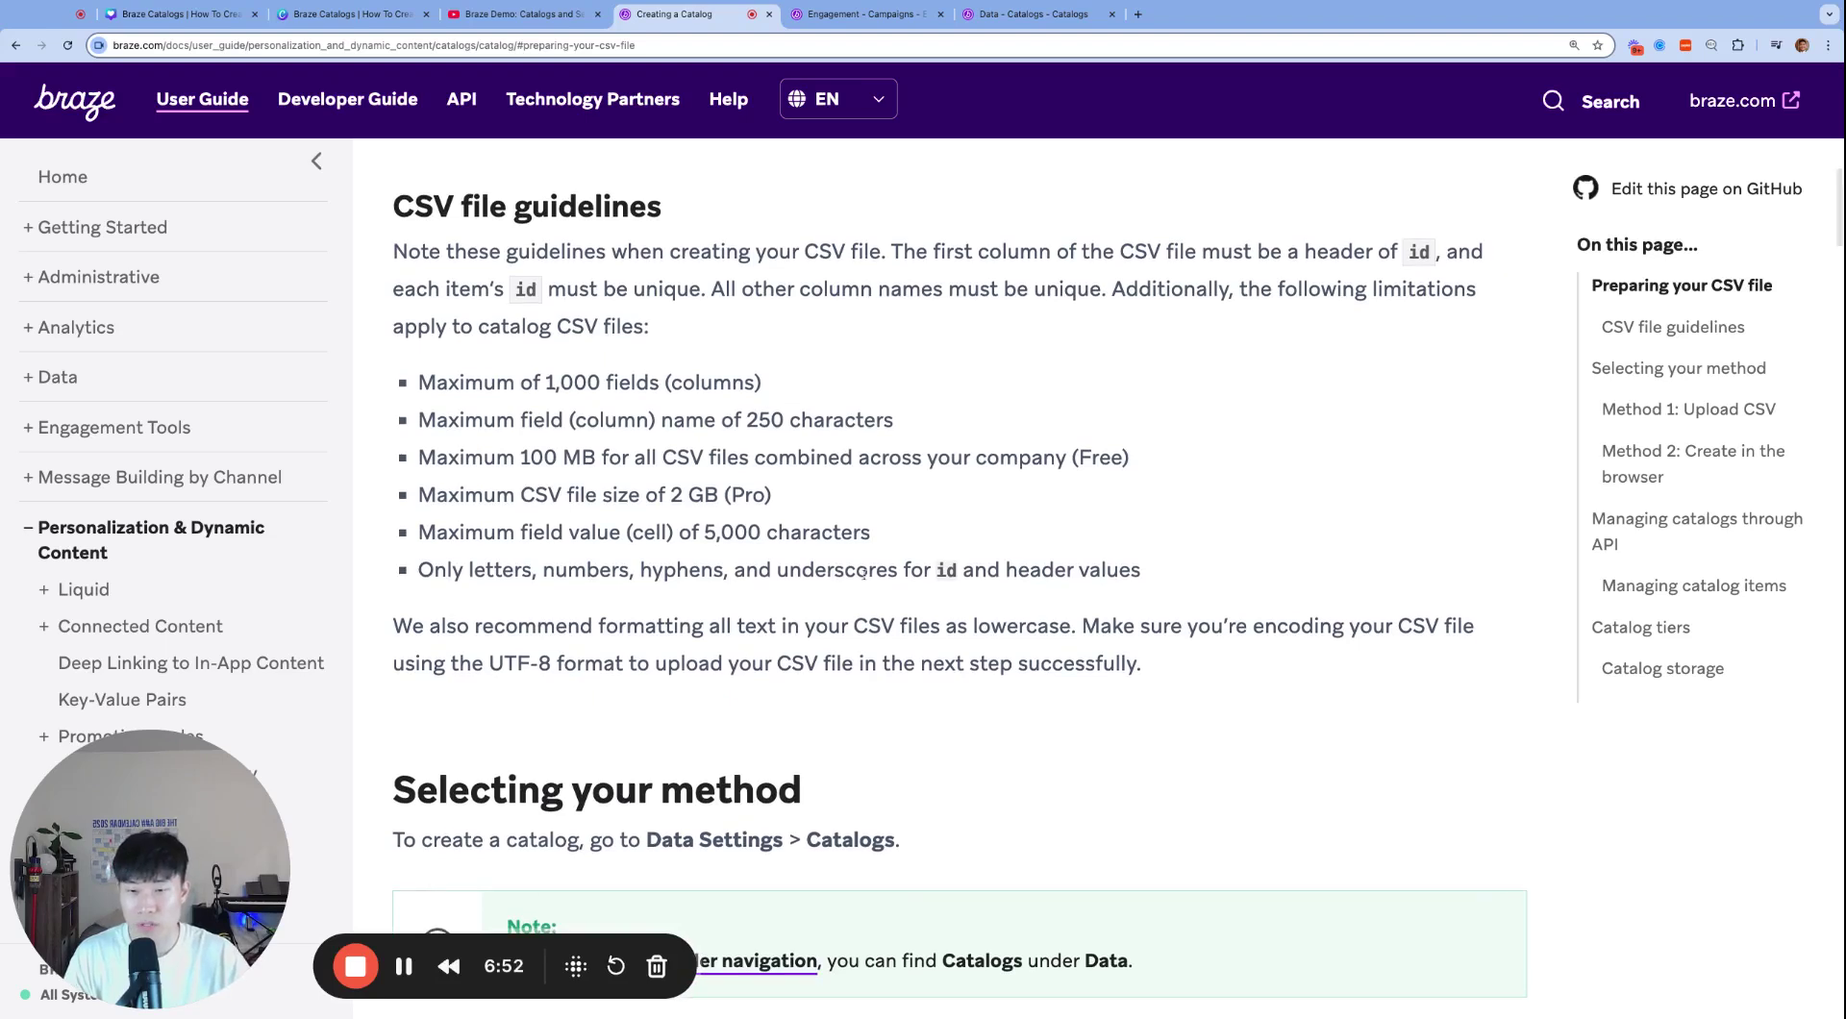
pyautogui.tripleClick(862, 572)
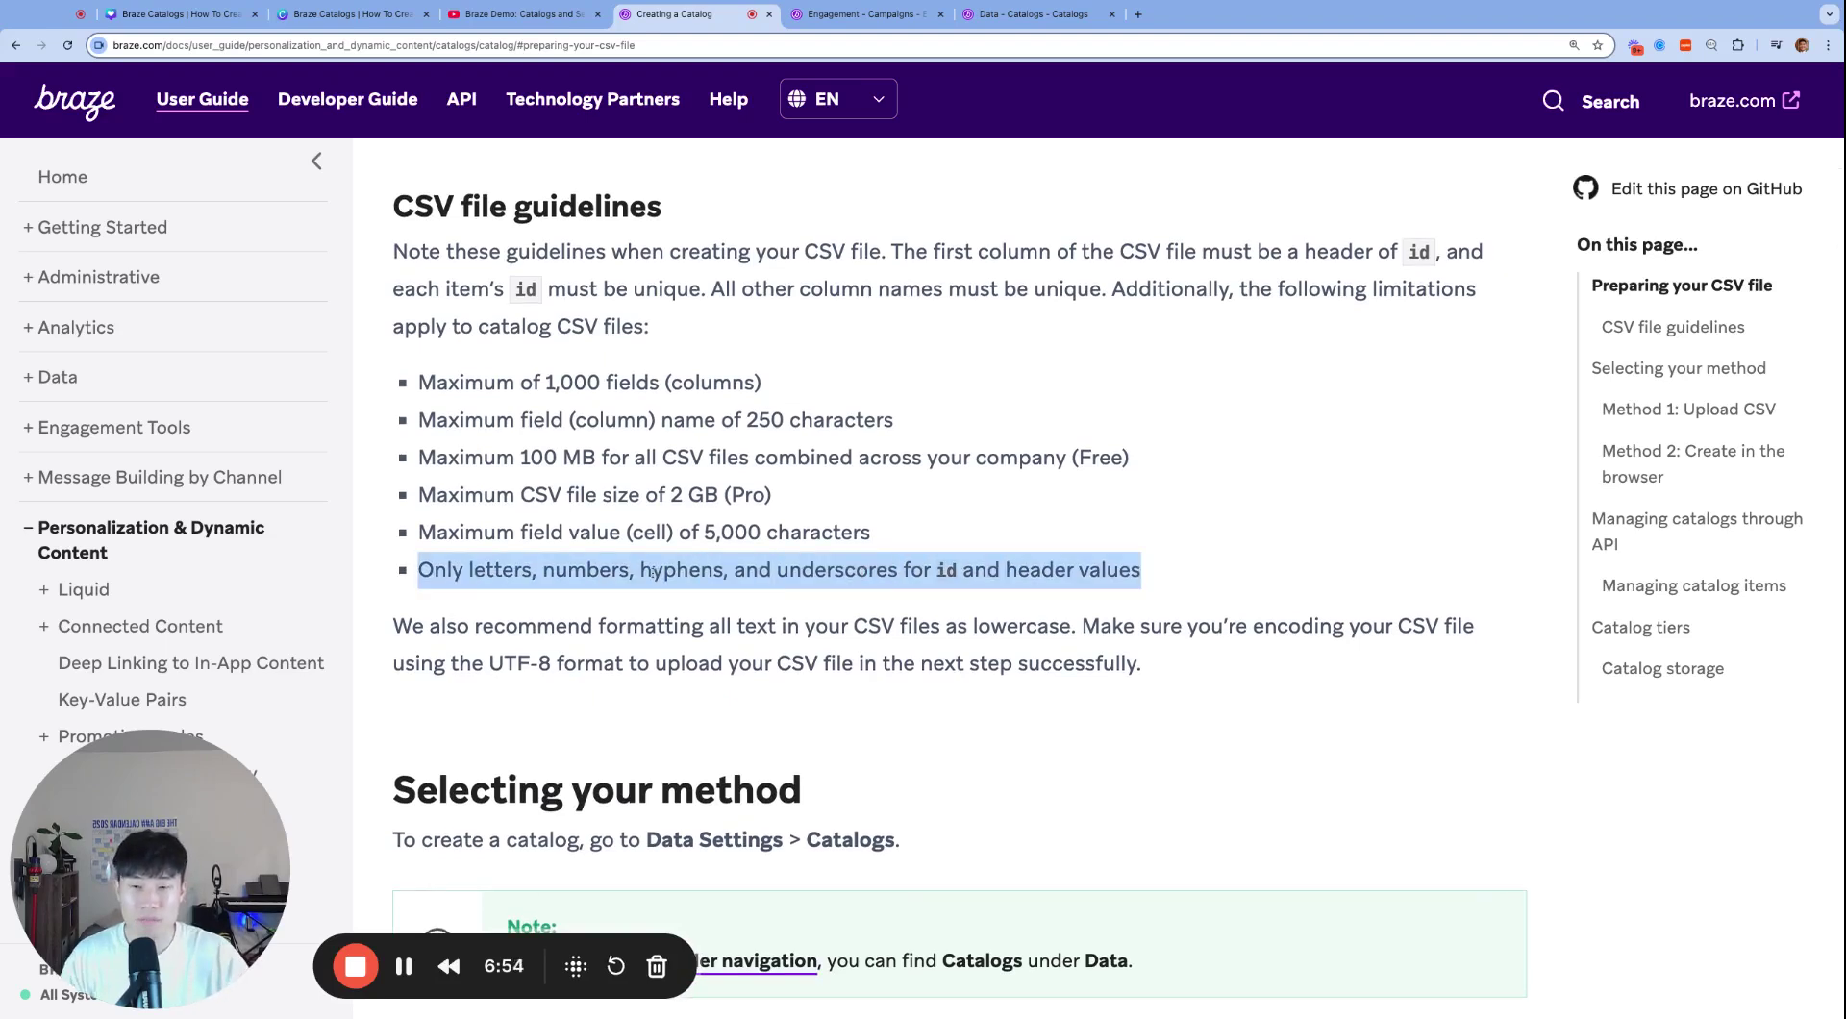
pyautogui.scroll(-1, 600, 522)
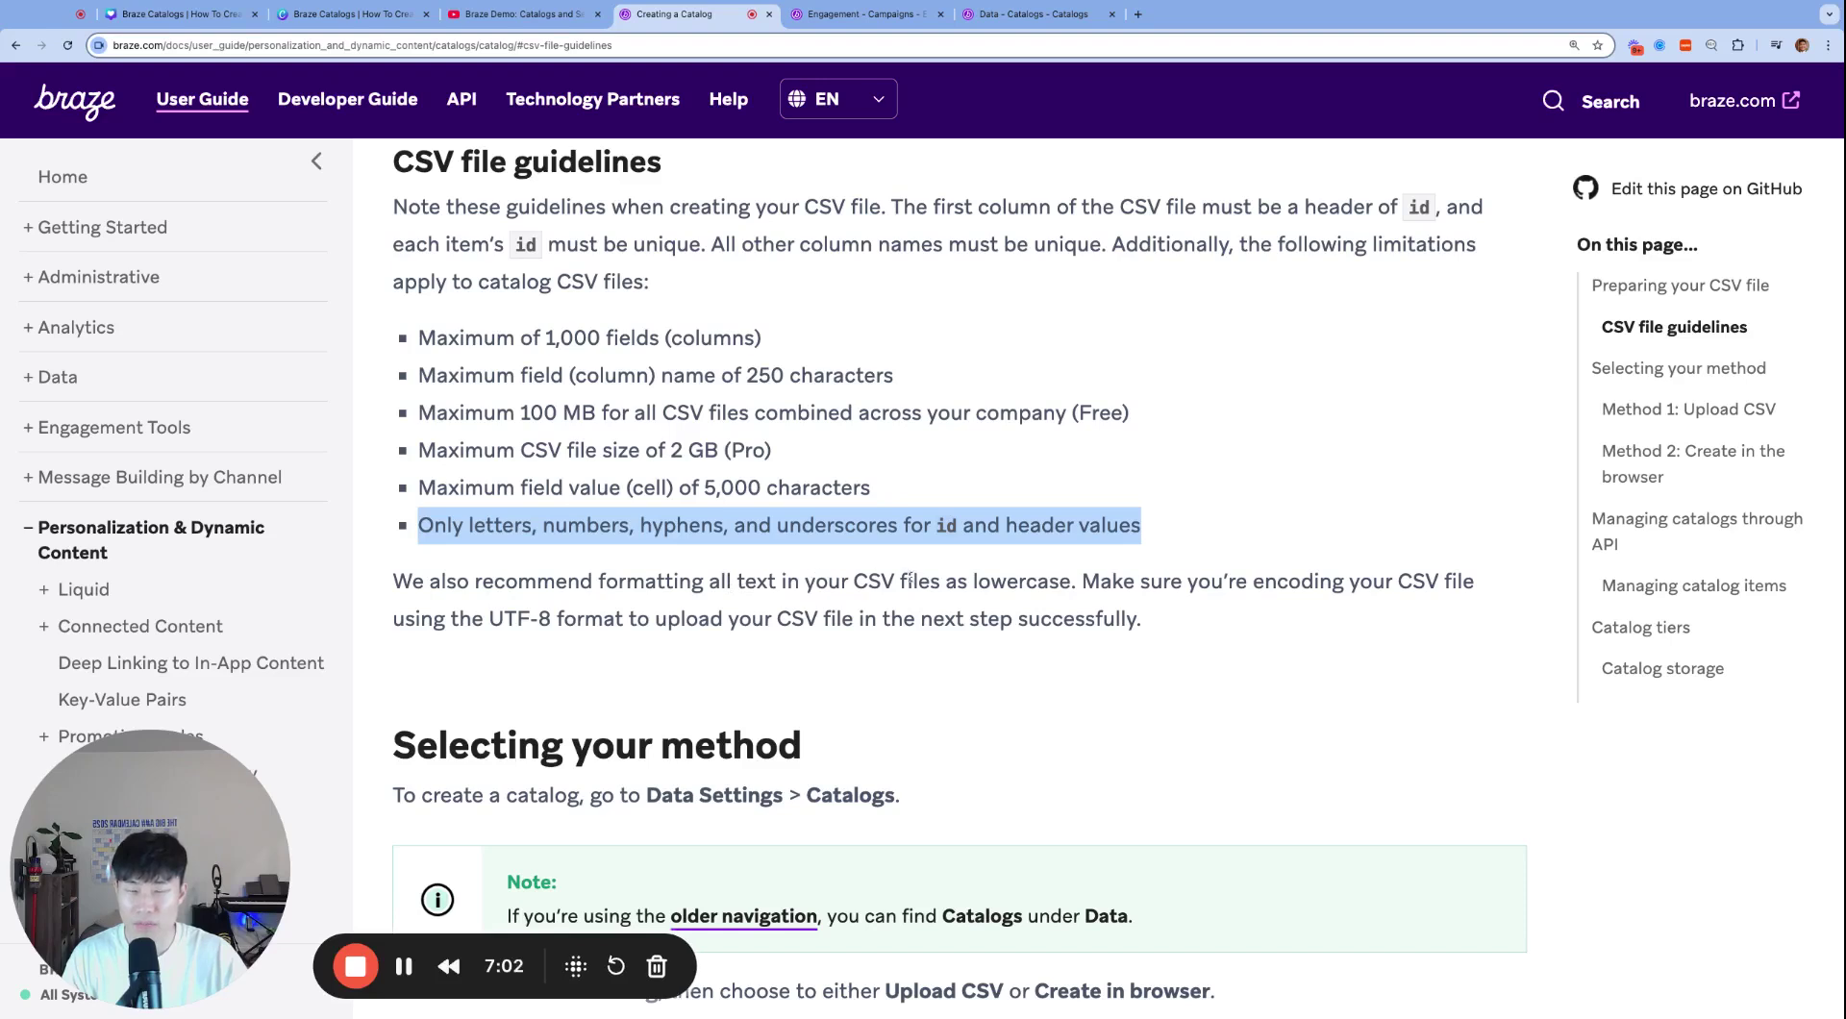
pyautogui.doubleClick(1023, 583)
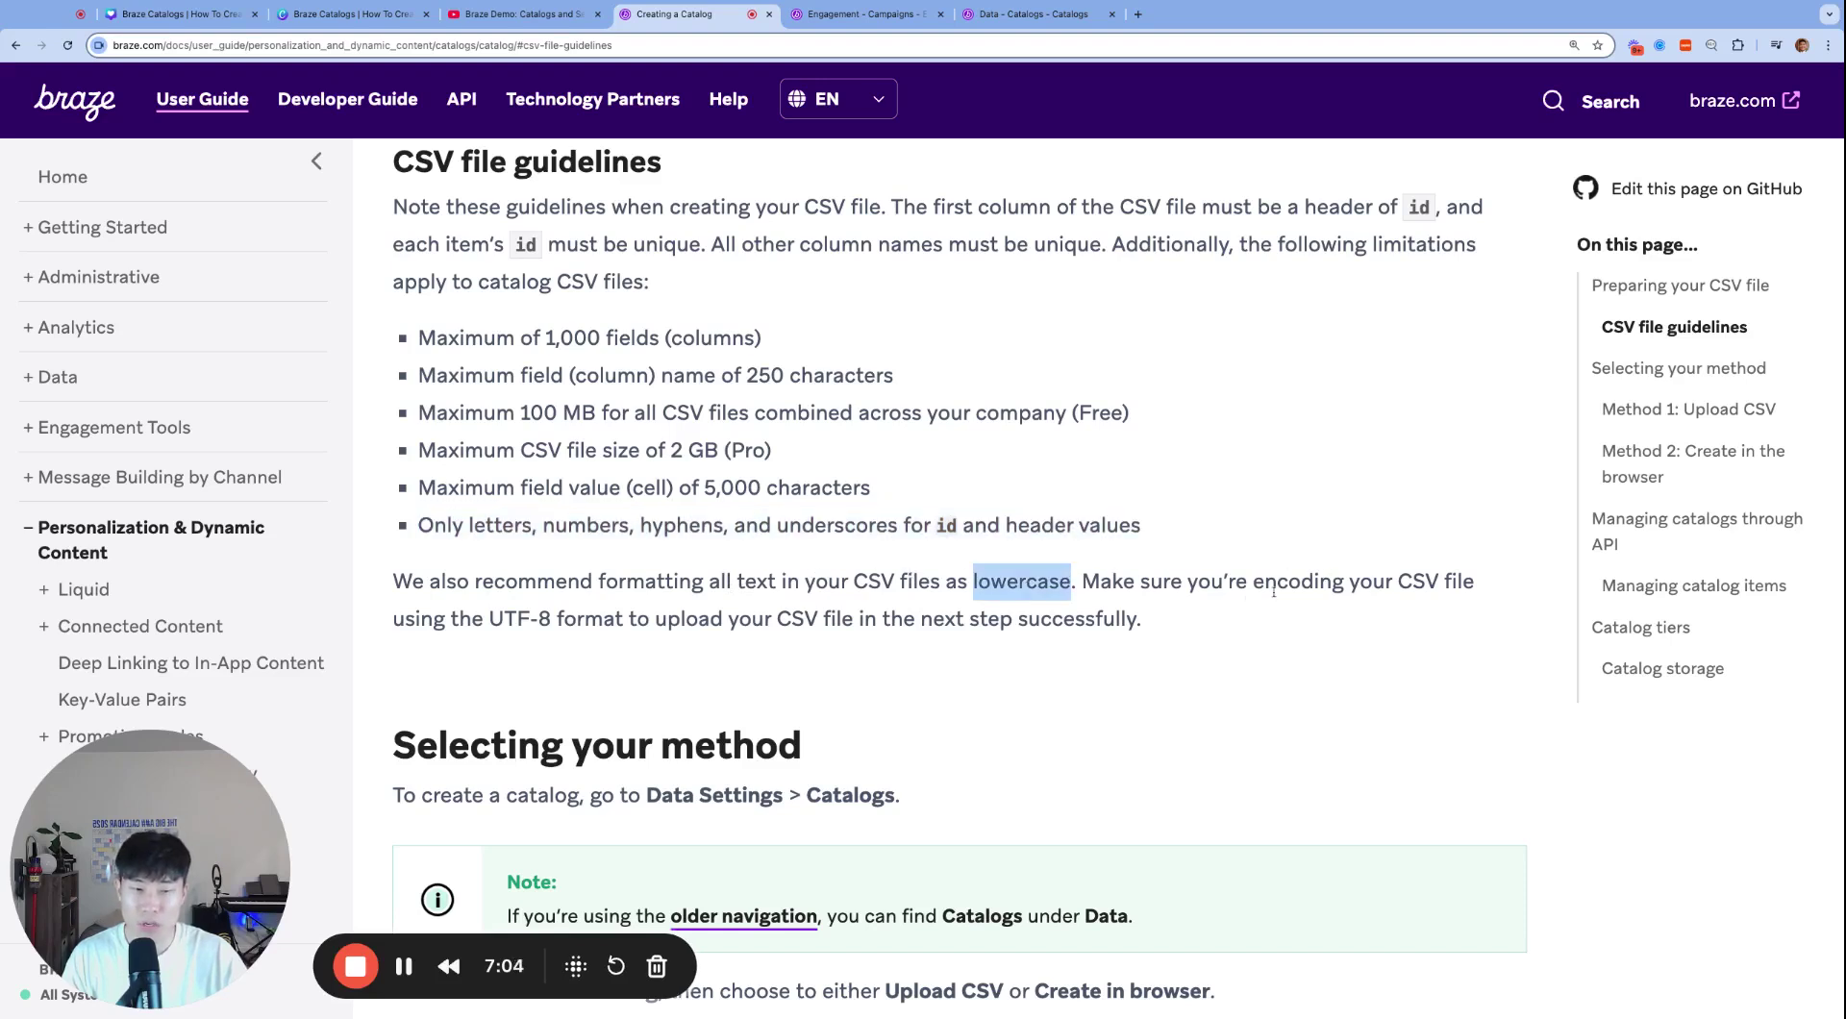
pyautogui.scroll(-5, 499, 615)
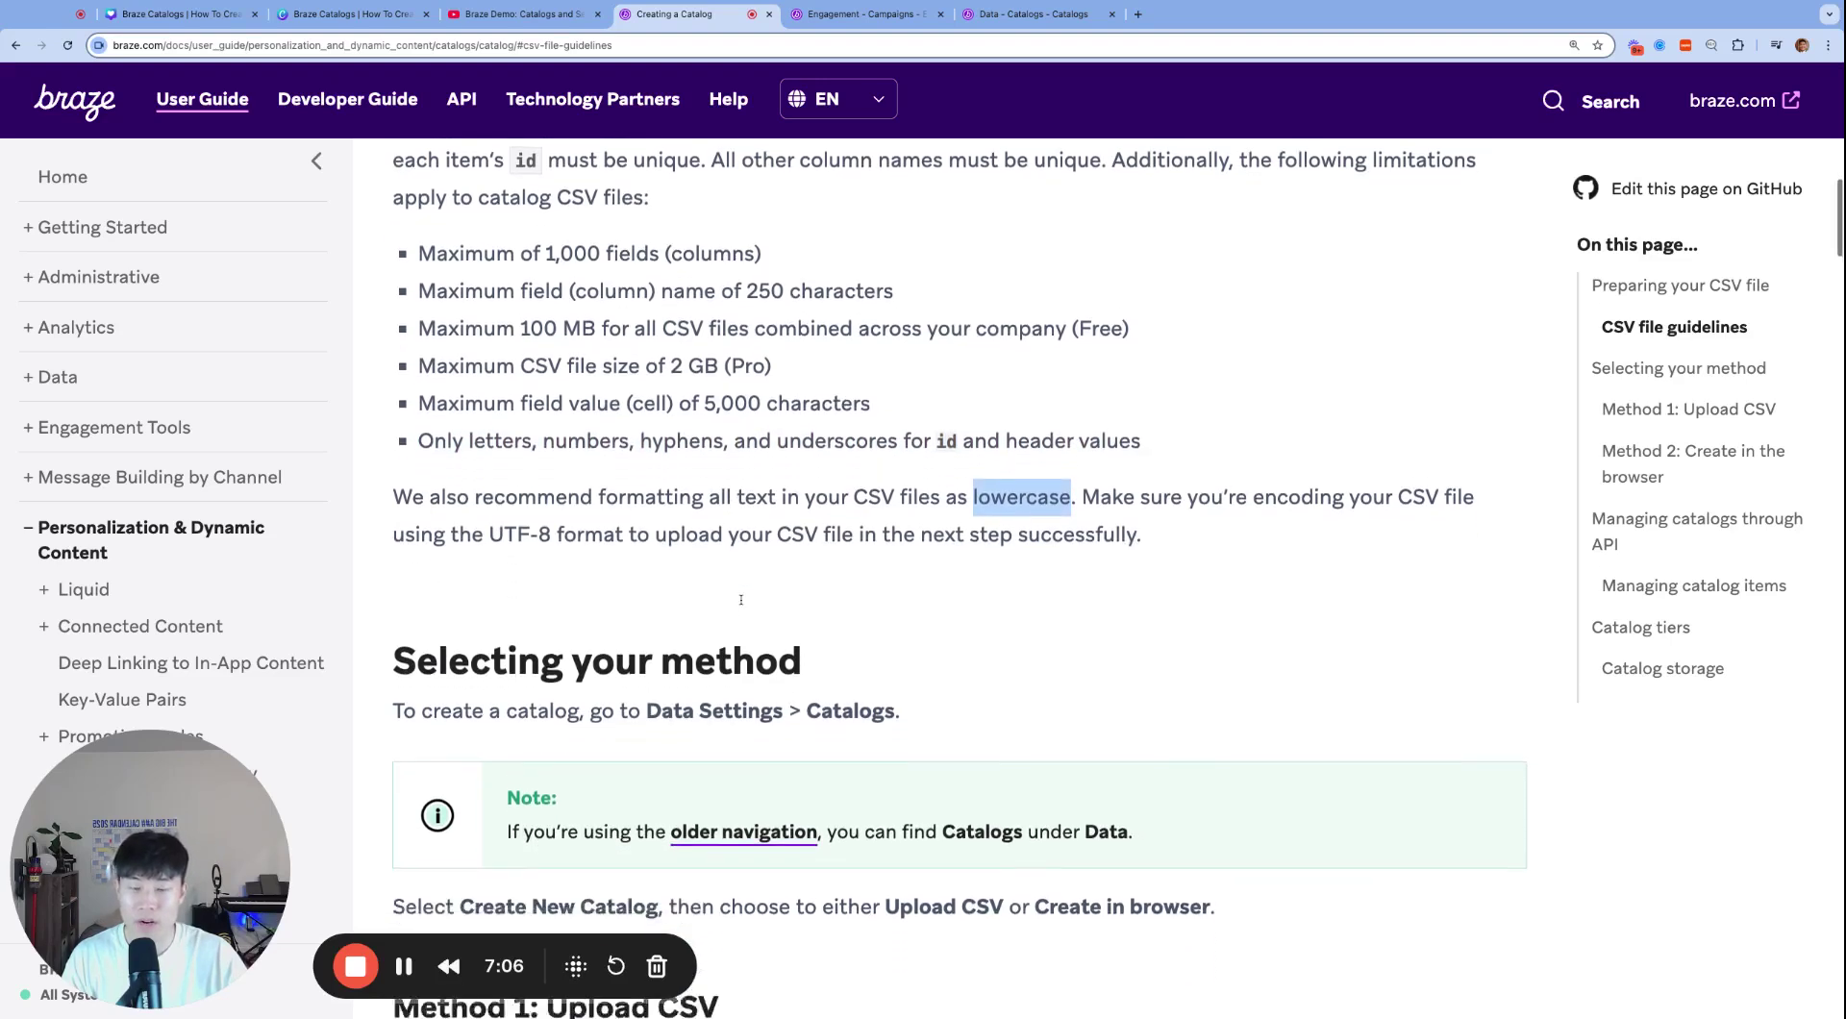
pyautogui.scroll(-1, 740, 600)
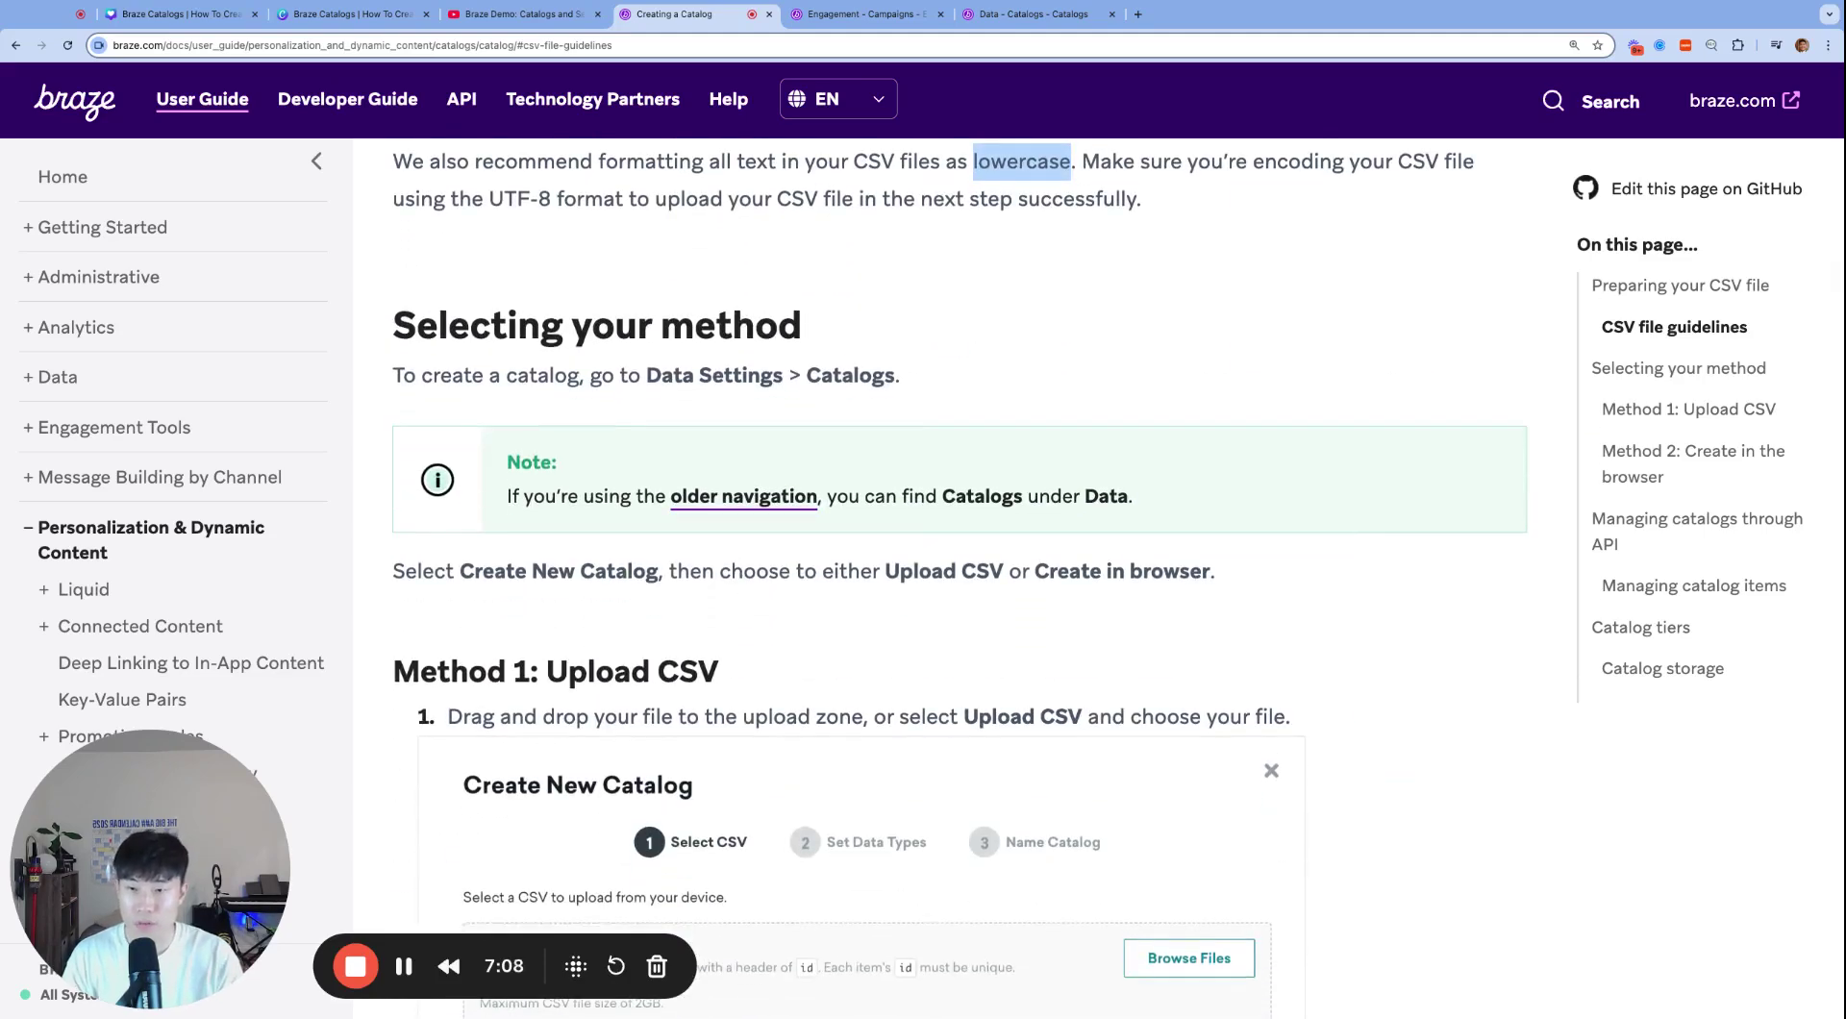
pyautogui.scroll(-10, 684, 417)
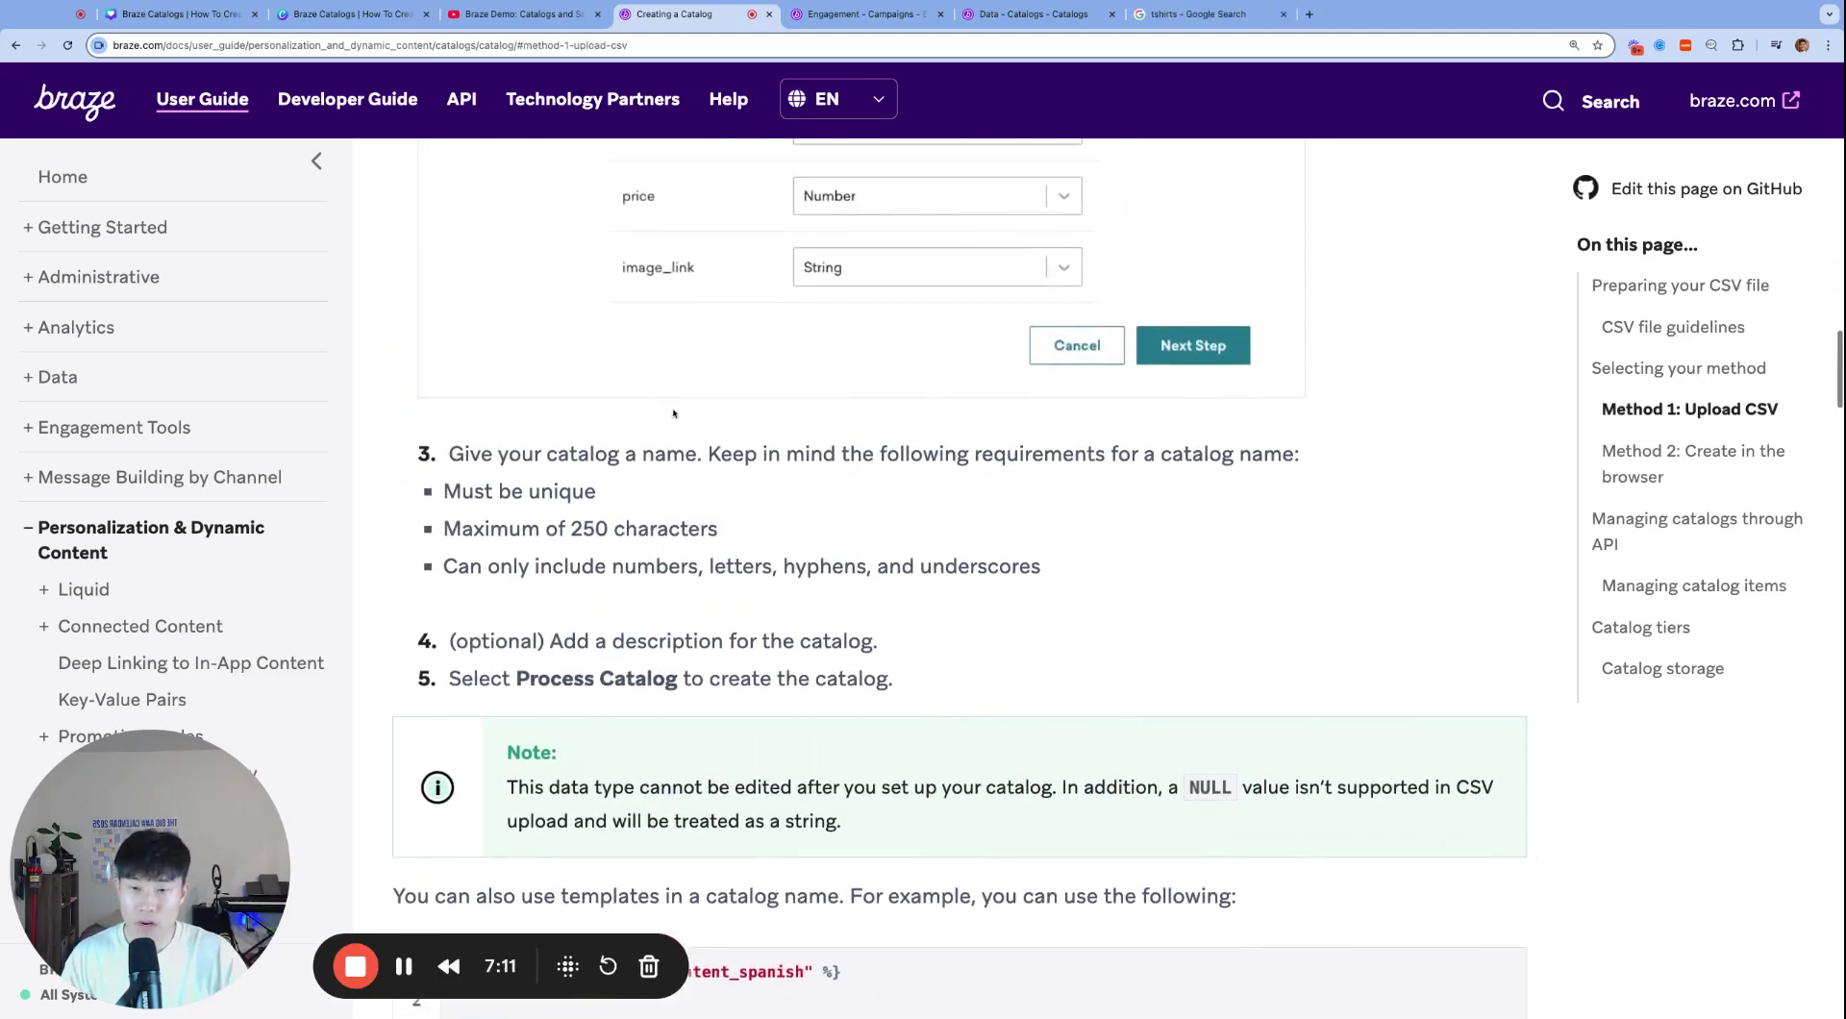
pyautogui.scroll(-3, 683, 417)
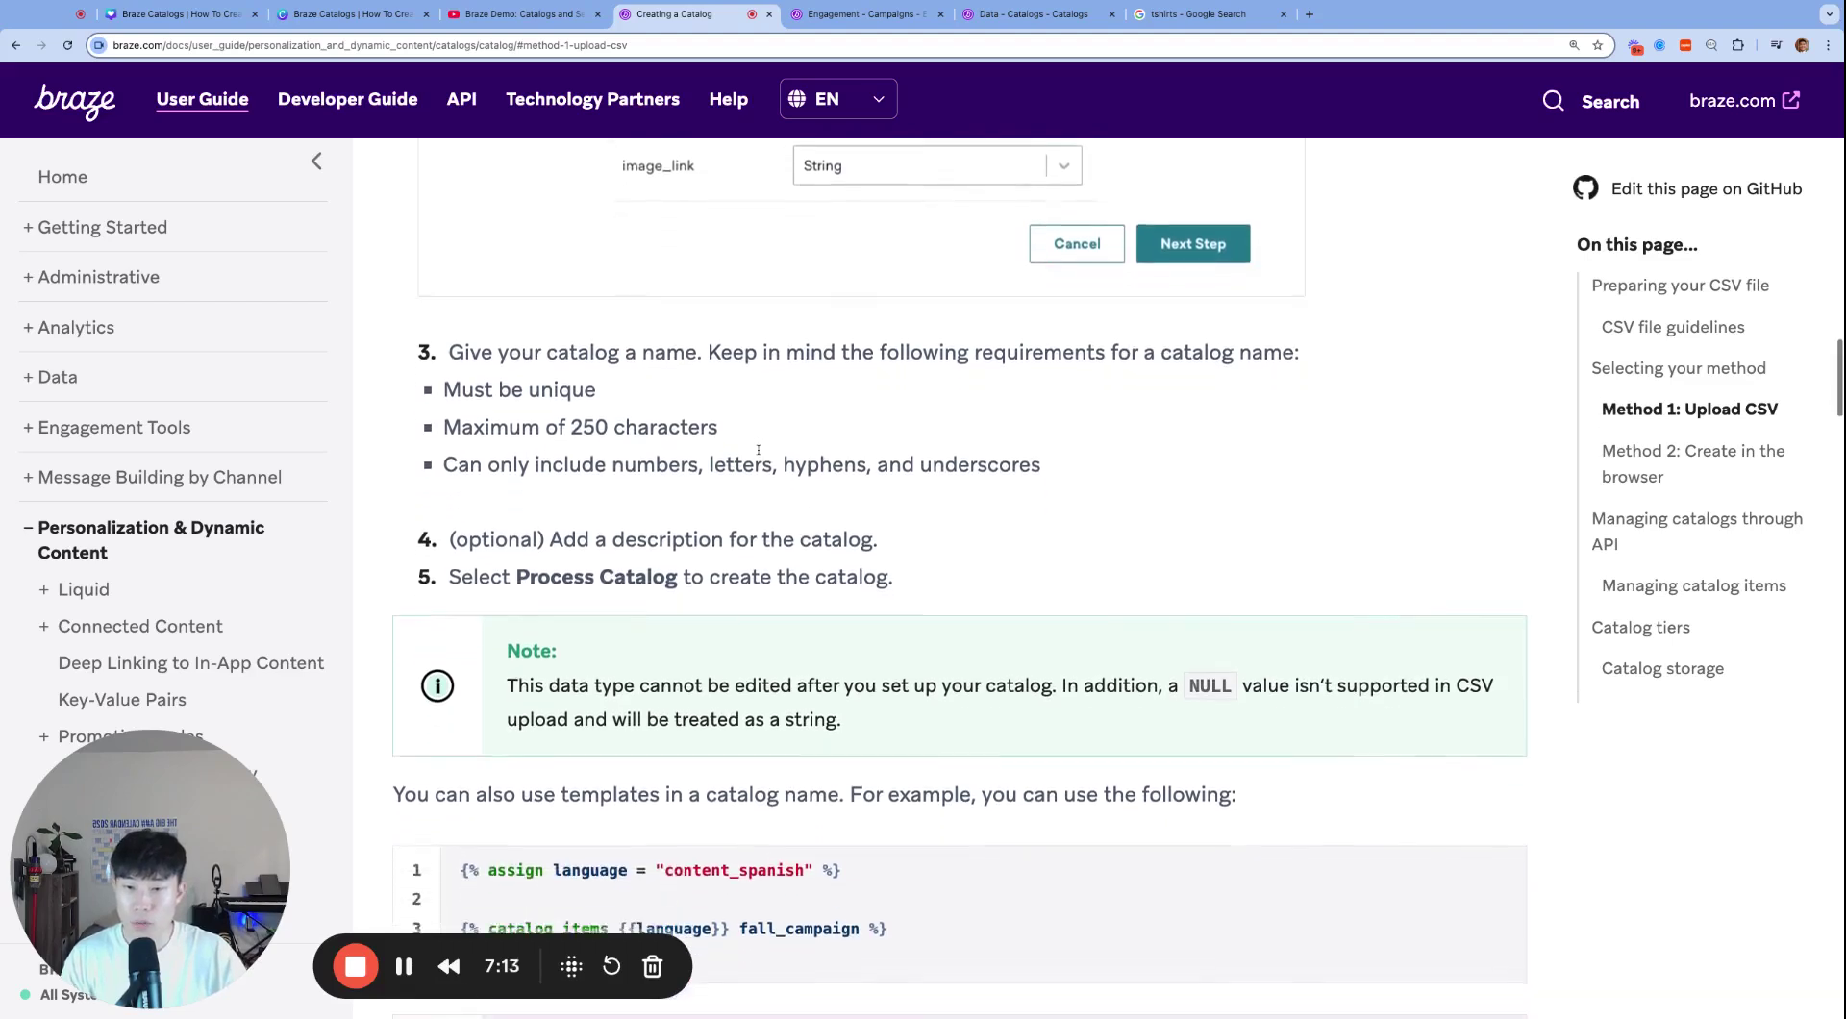
# Step: Create a new Google Sheet via sheets.new with header 'id' in A1
pyautogui.hotkey('ctrl', 't')
pyautogui.write('s')
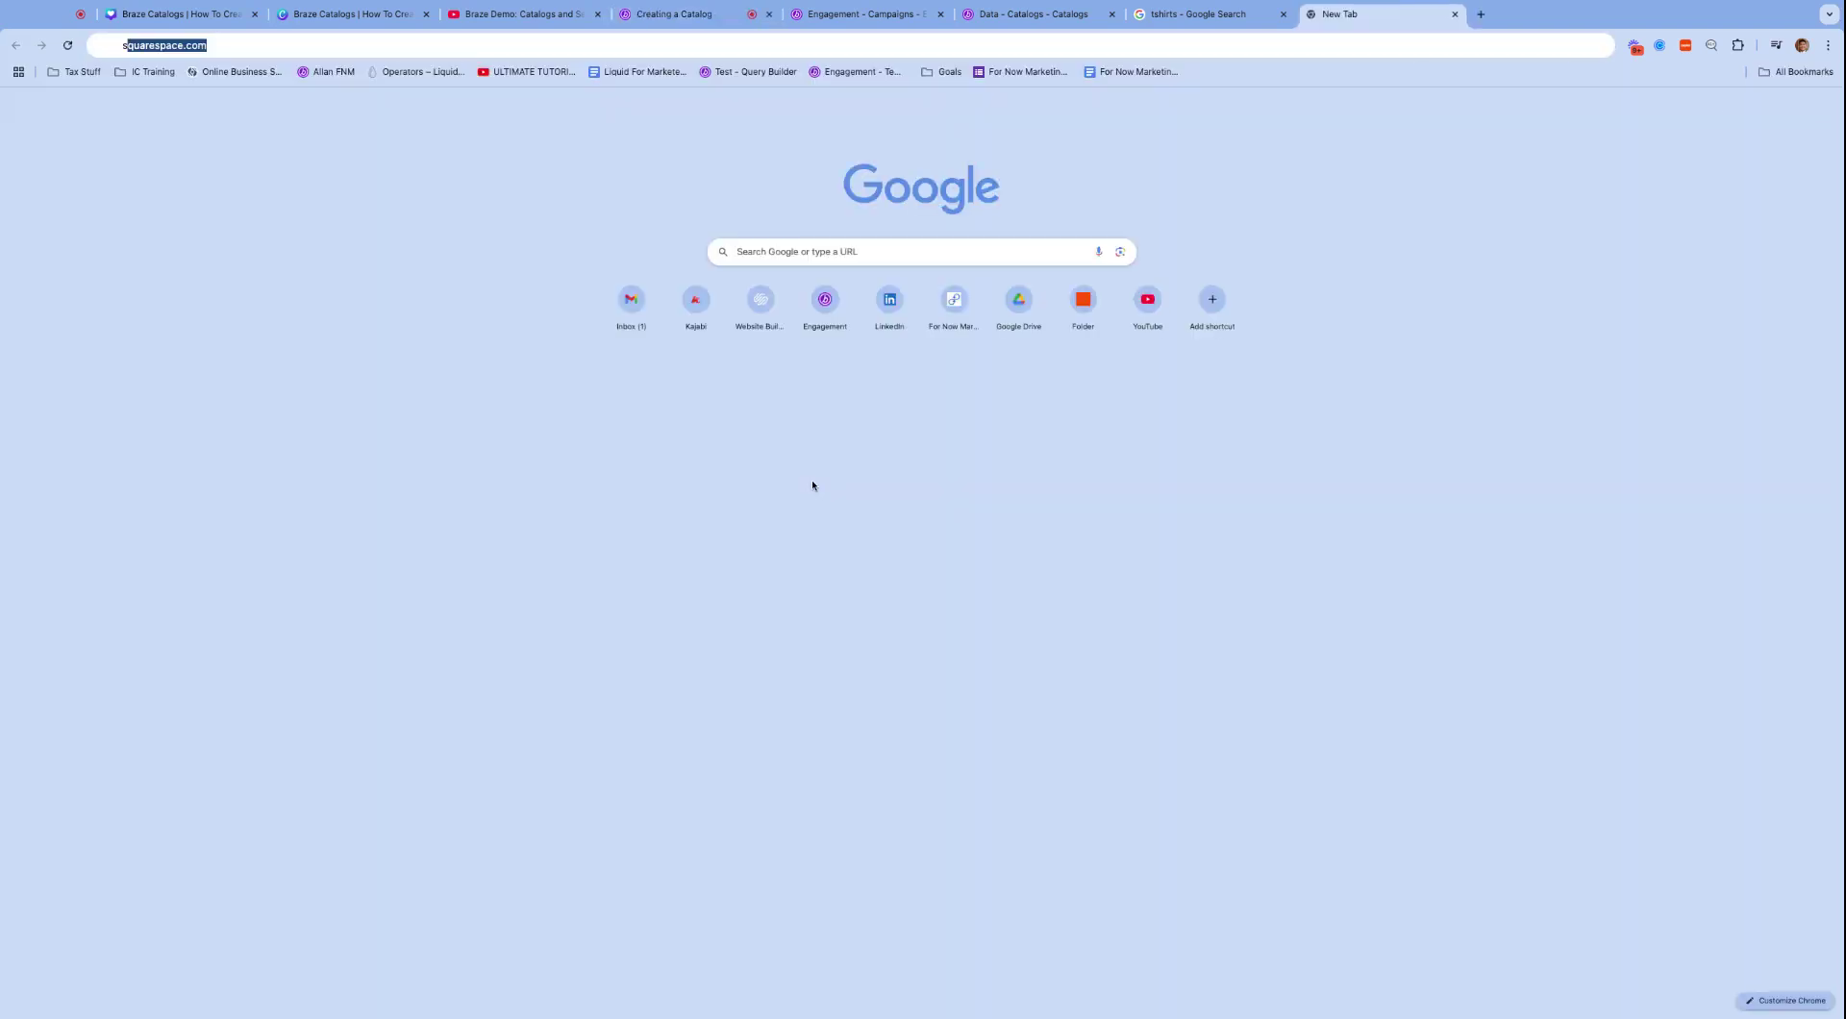
pyautogui.write('heets.new')
pyautogui.press('Return')
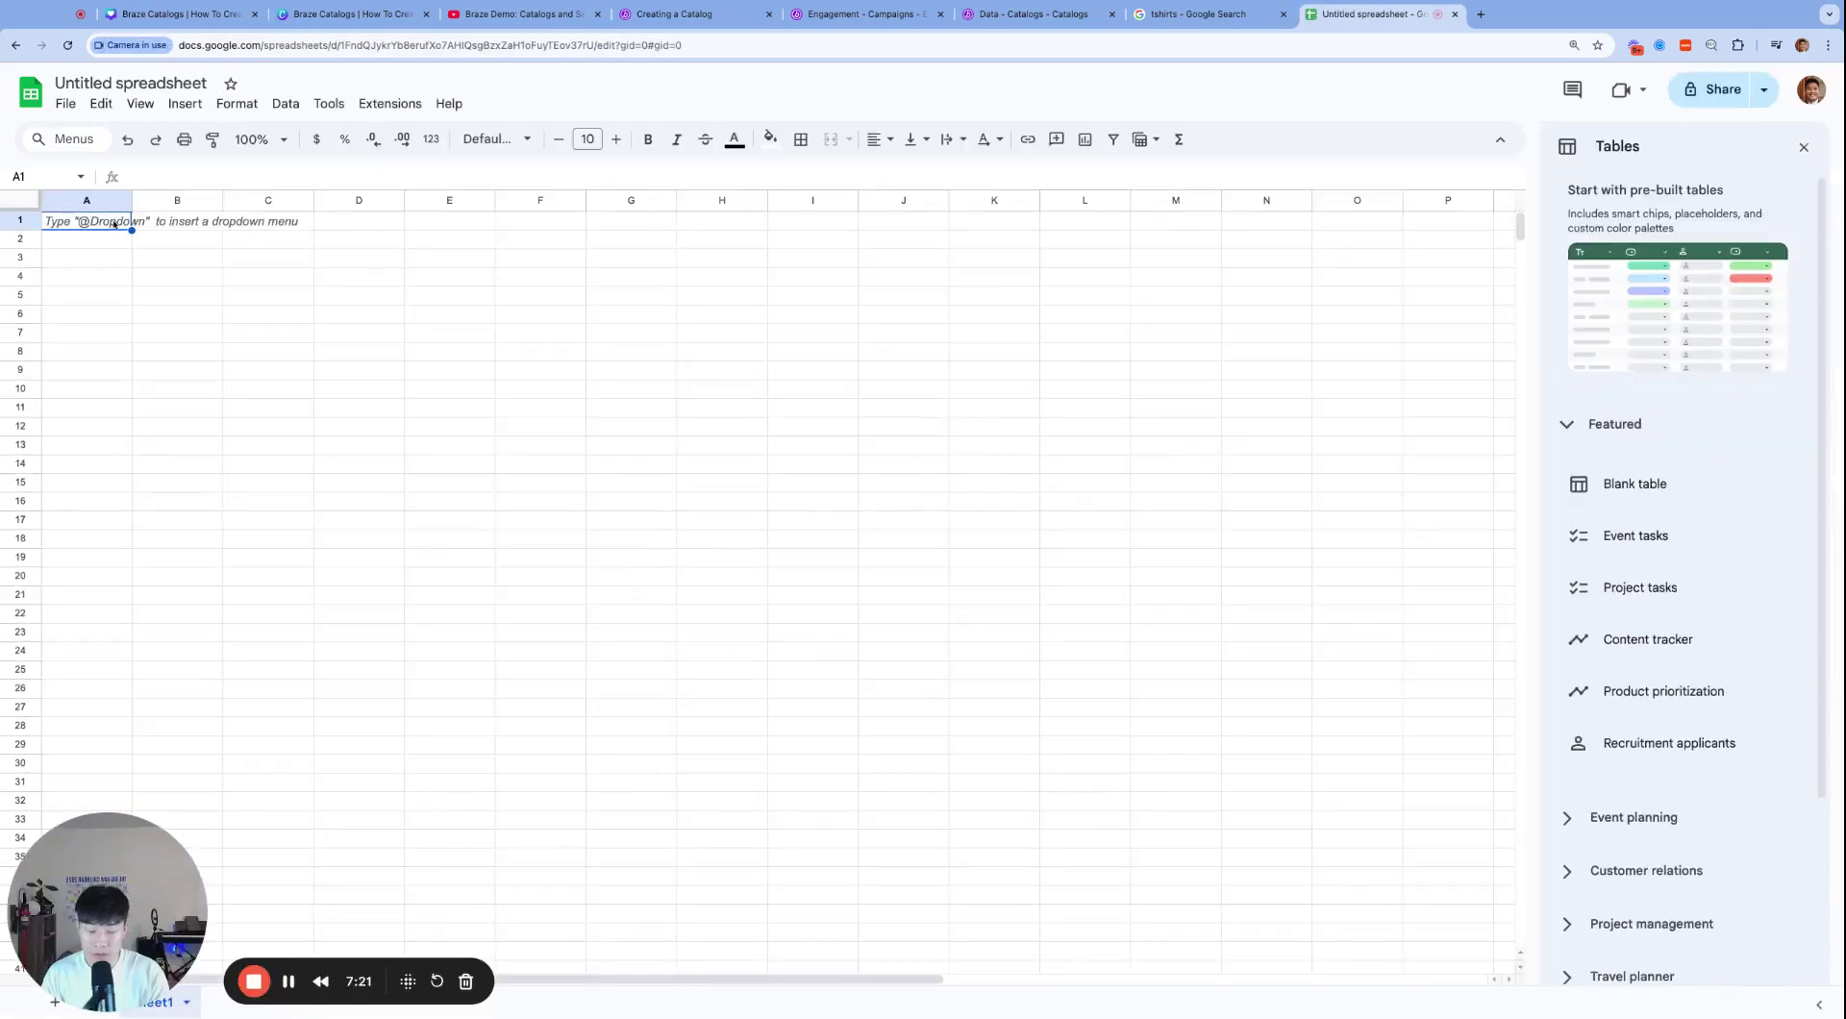
pyautogui.write('id')
pyautogui.press('Return')
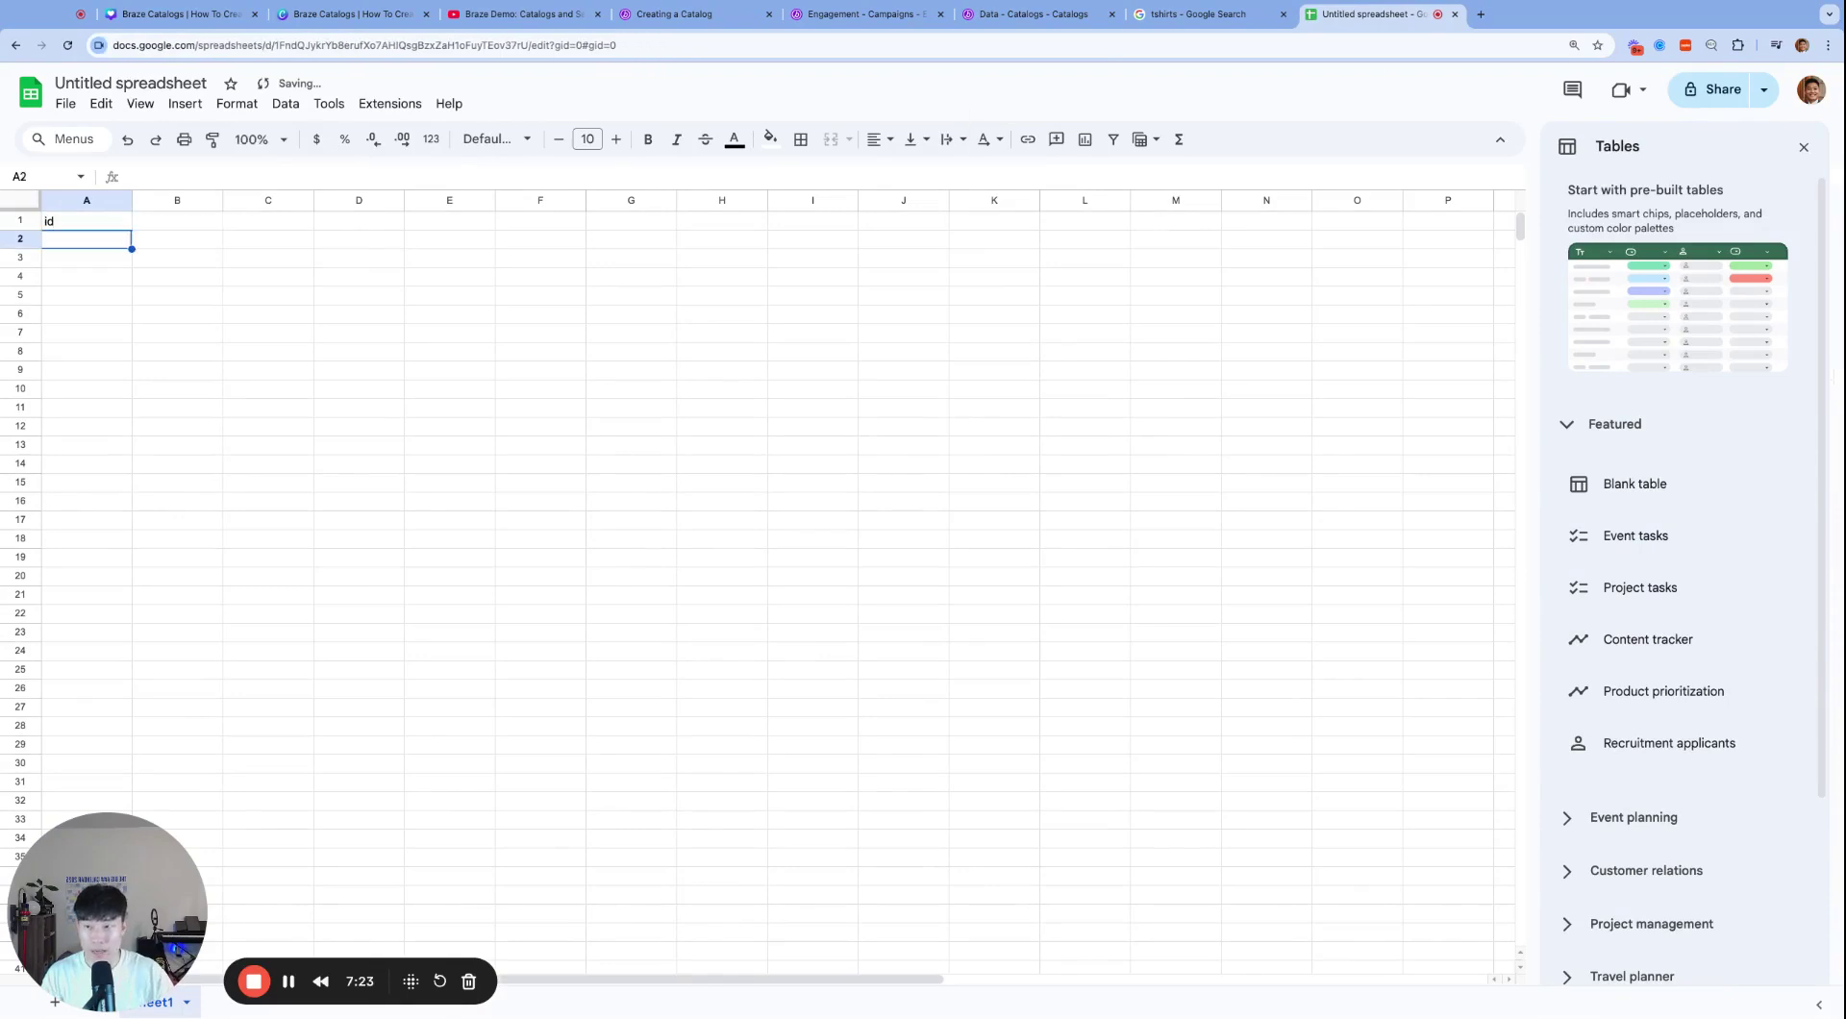
# Step: Rename the spreadsheet 'FNM Braze Catalog', then return to the campaign email editor
pyautogui.click(132, 85)
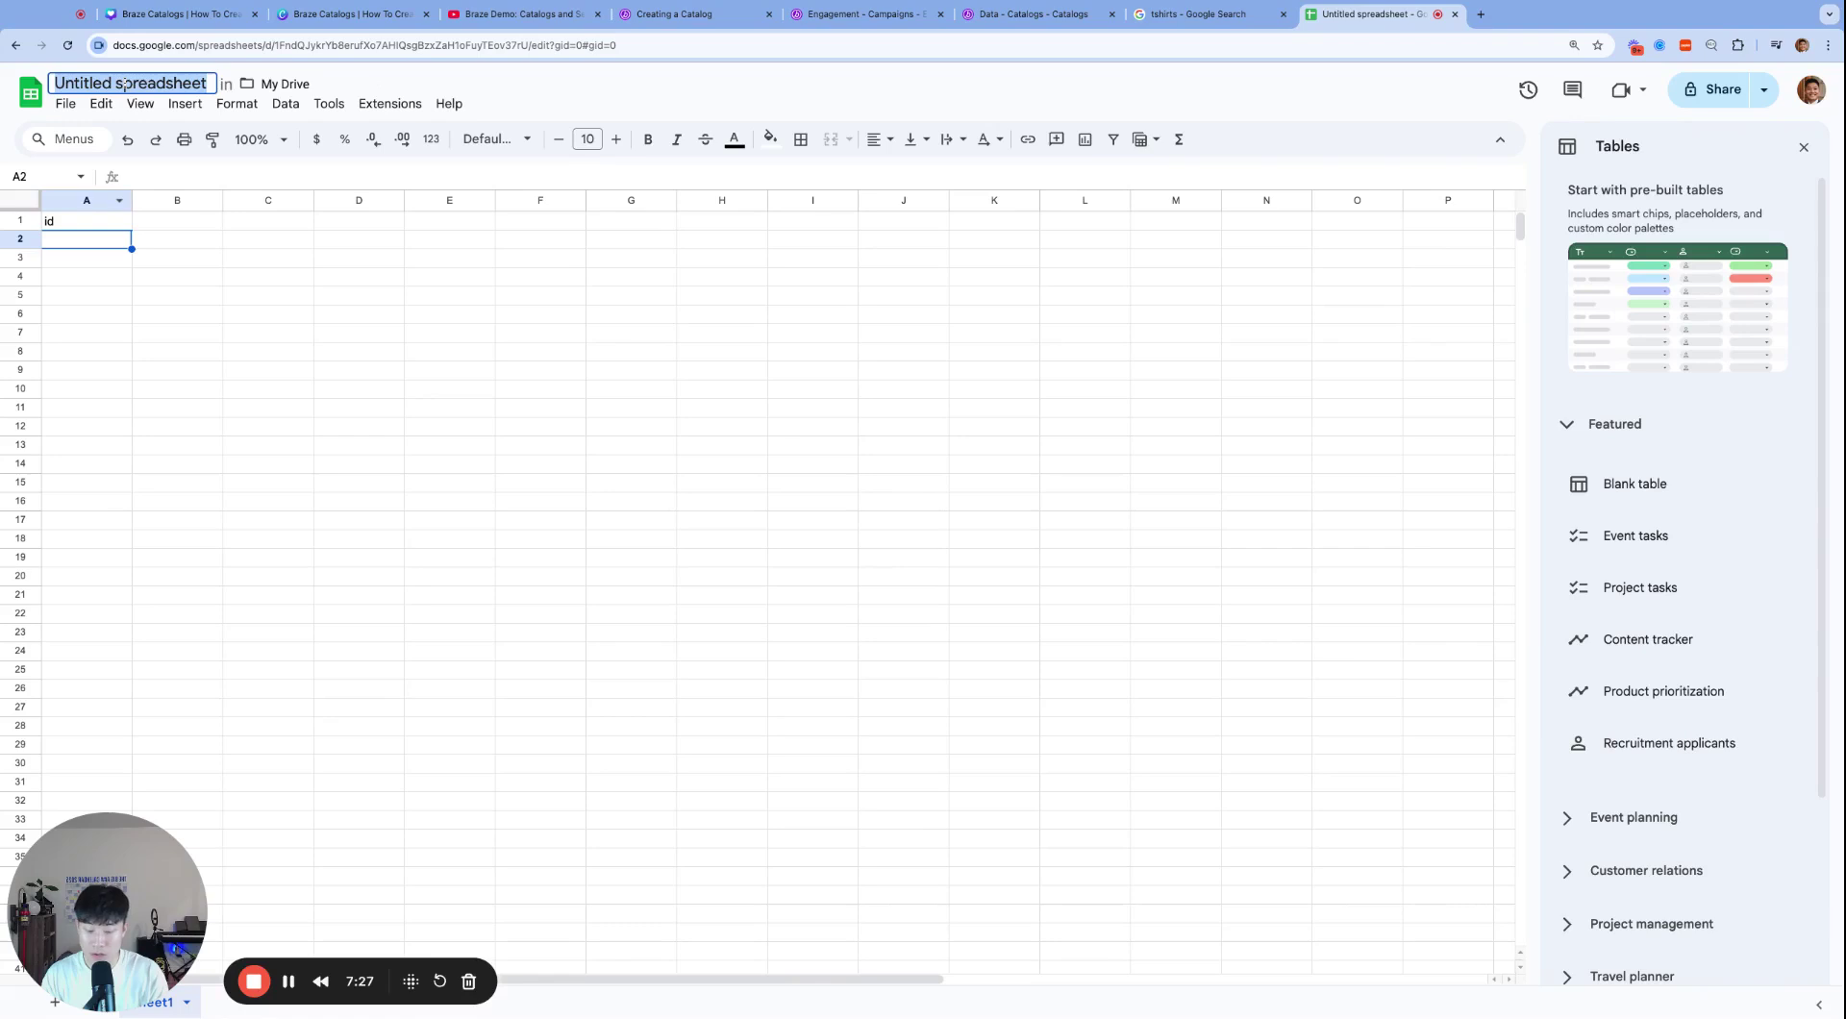
pyautogui.write('FNM Braze Catalog')
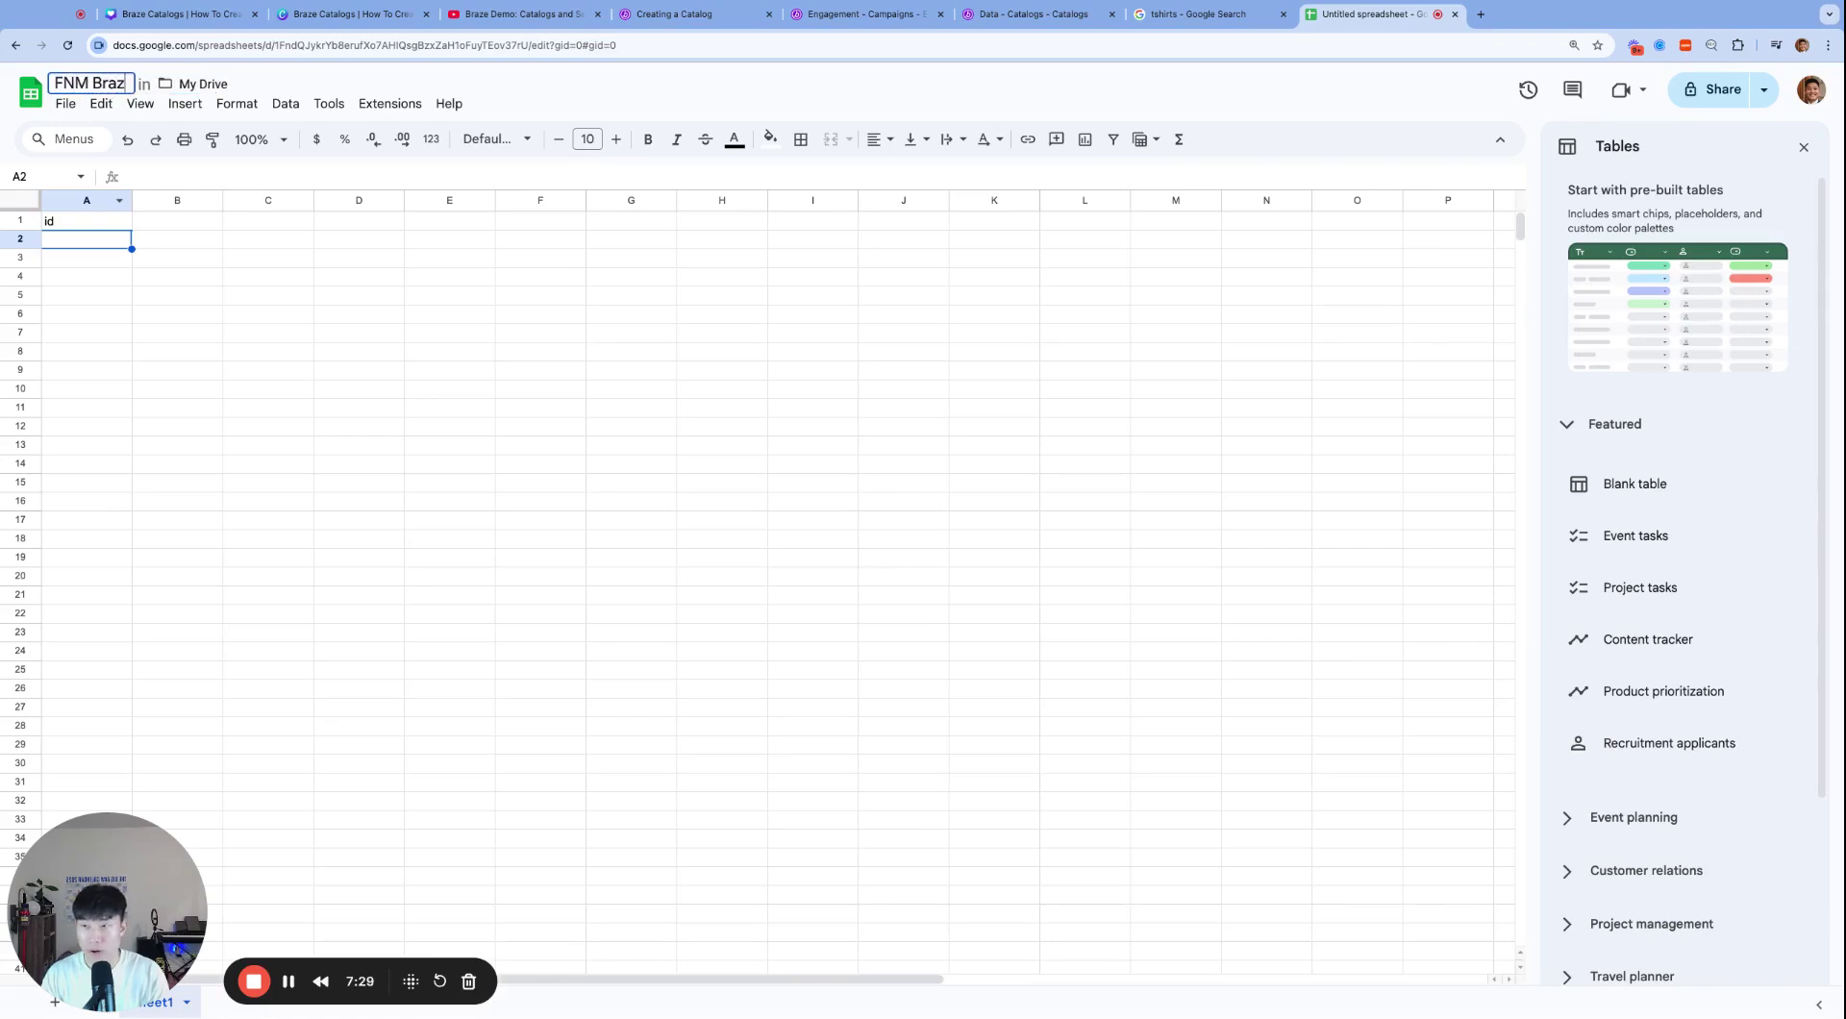
pyautogui.press('Return')
pyautogui.click(539, 350)
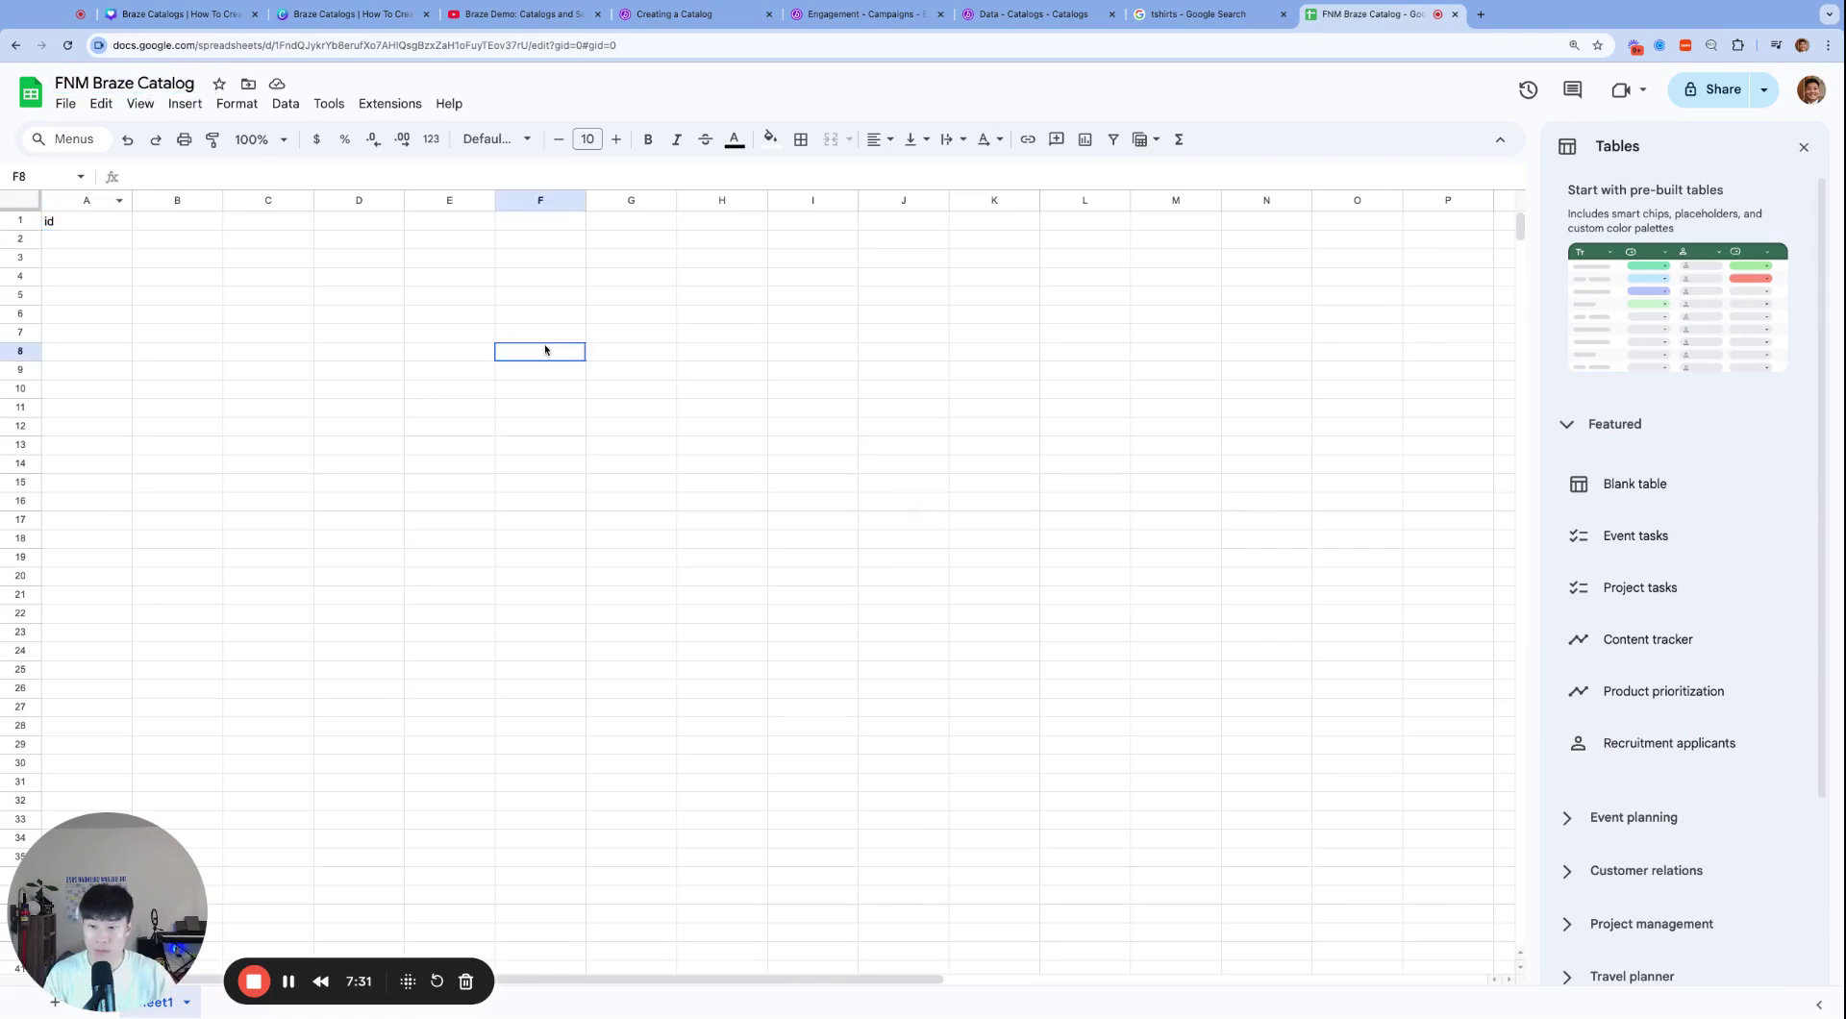
pyautogui.click(713, 14)
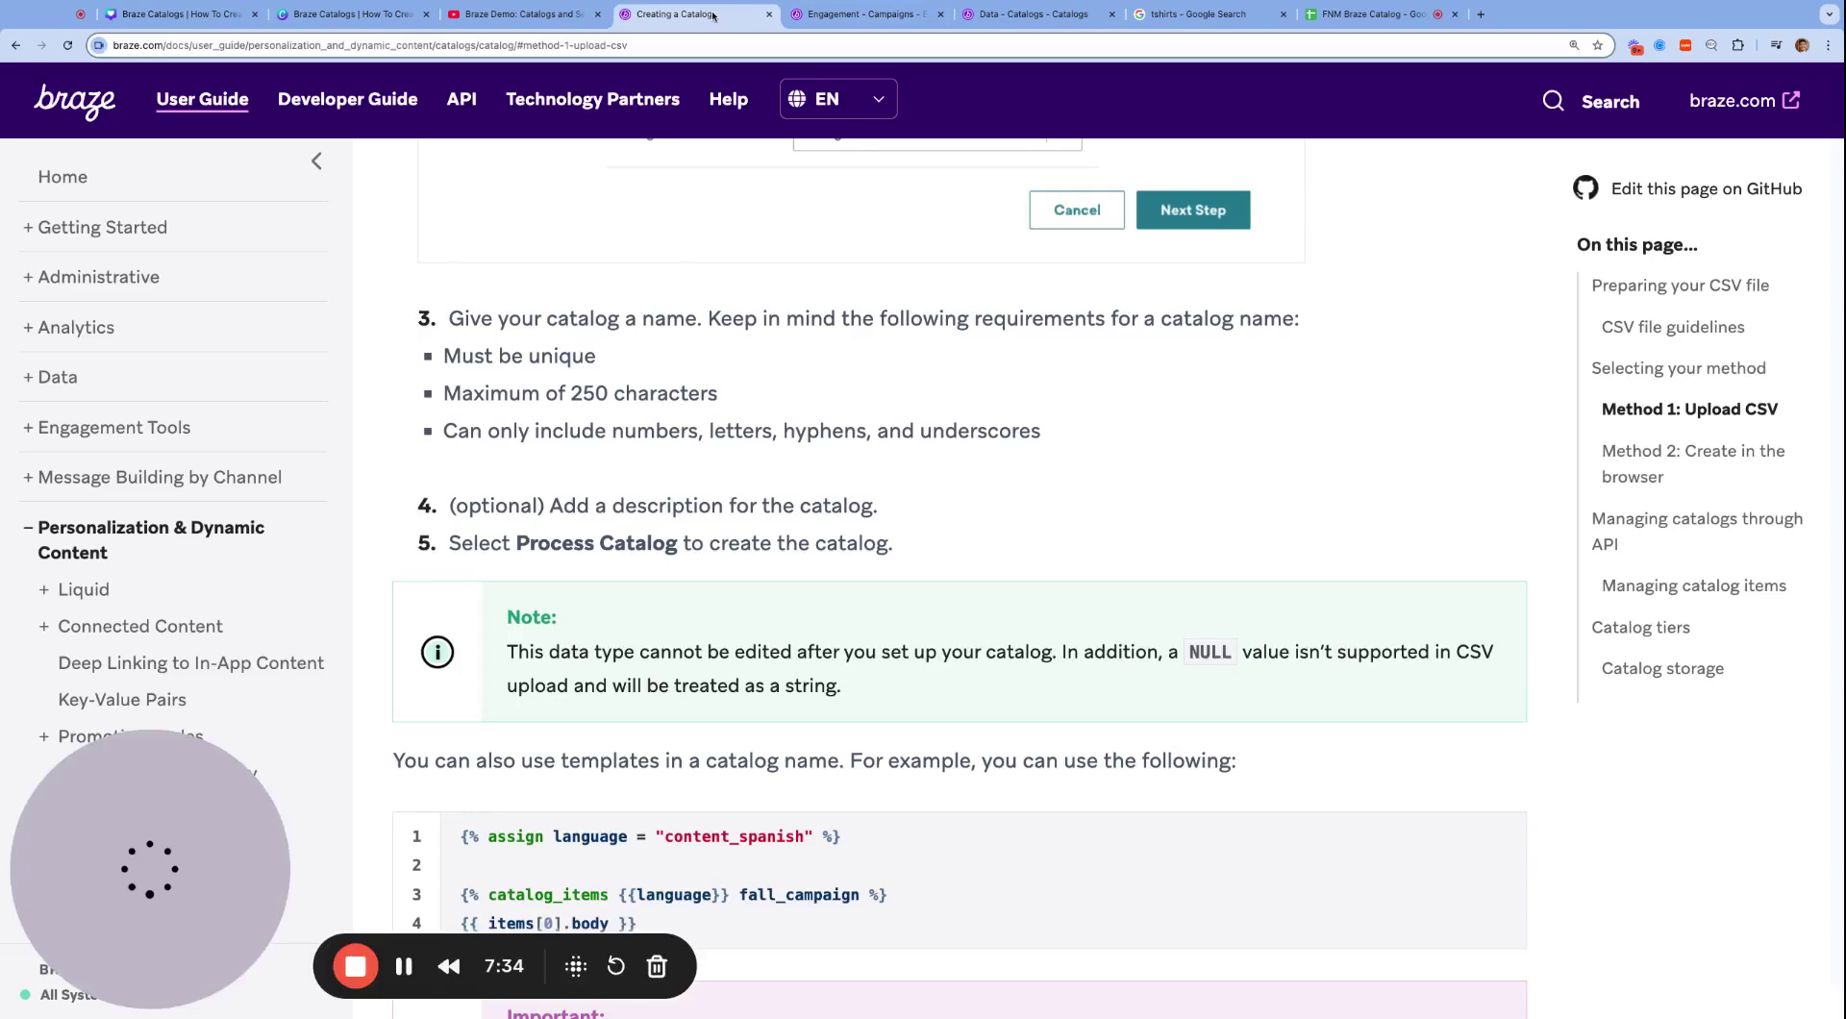
pyautogui.scroll(2, 839, 135)
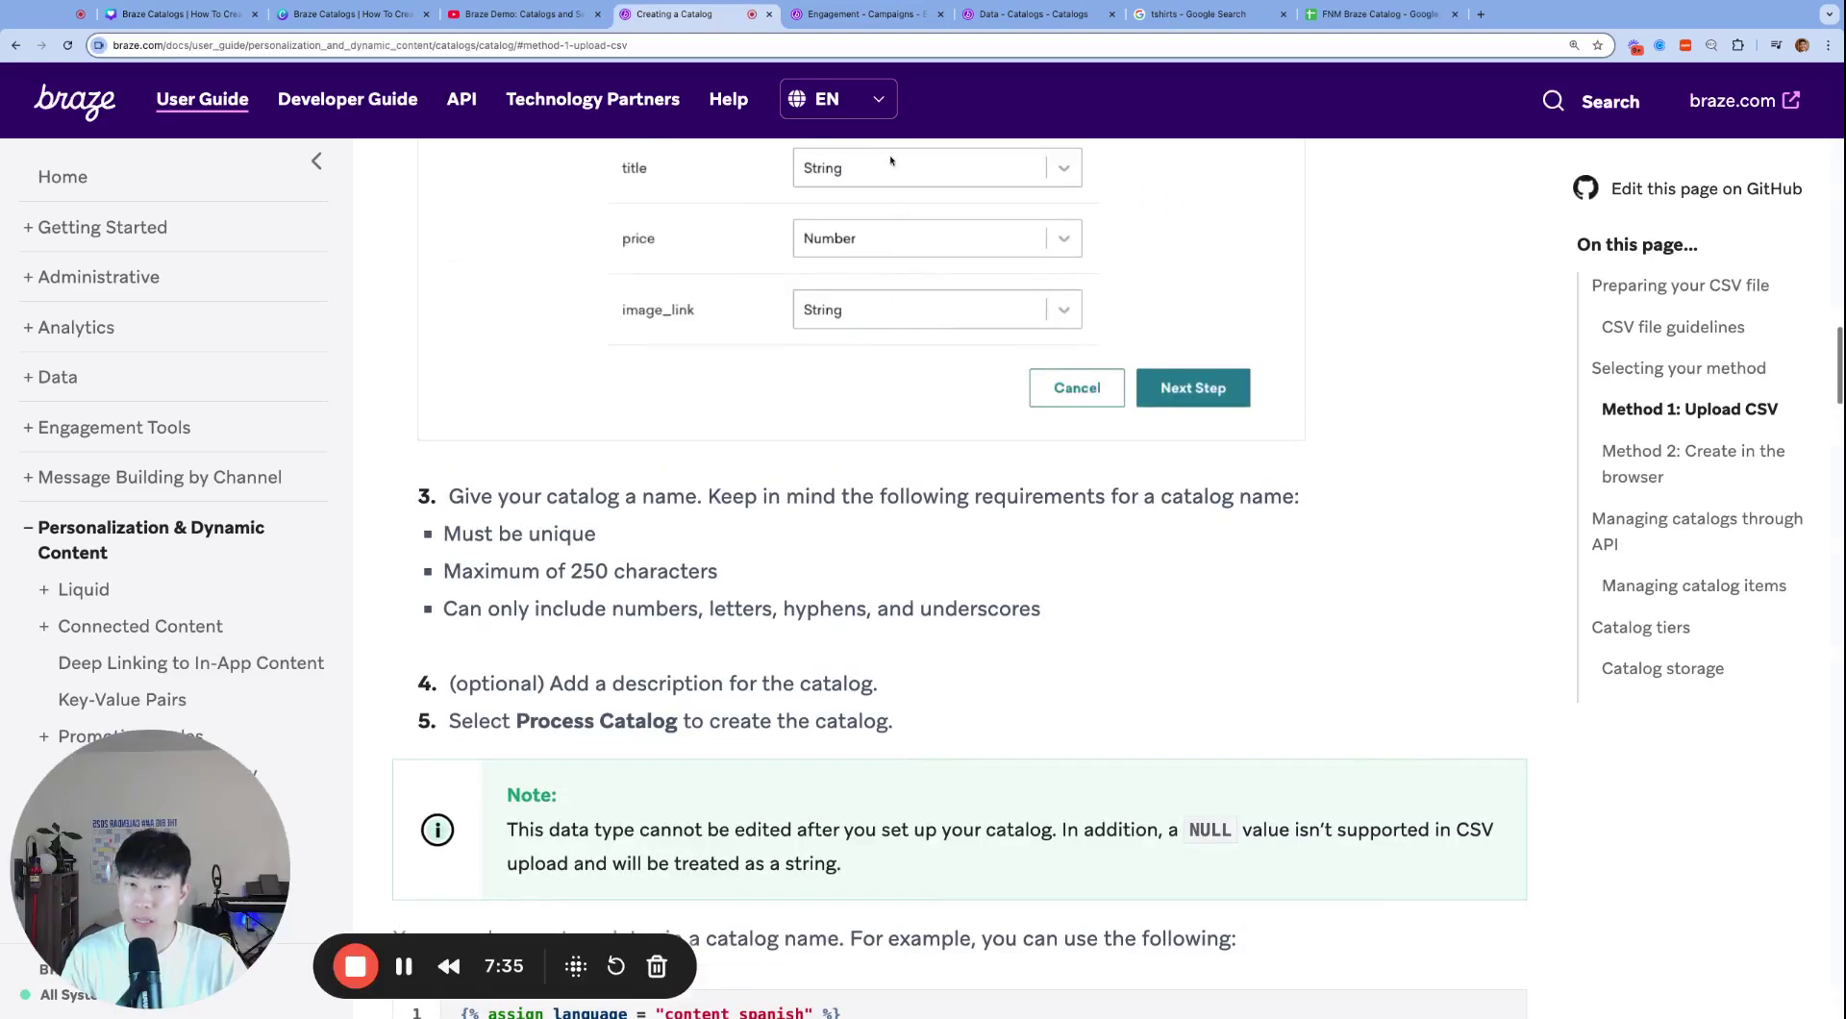
pyautogui.click(852, 18)
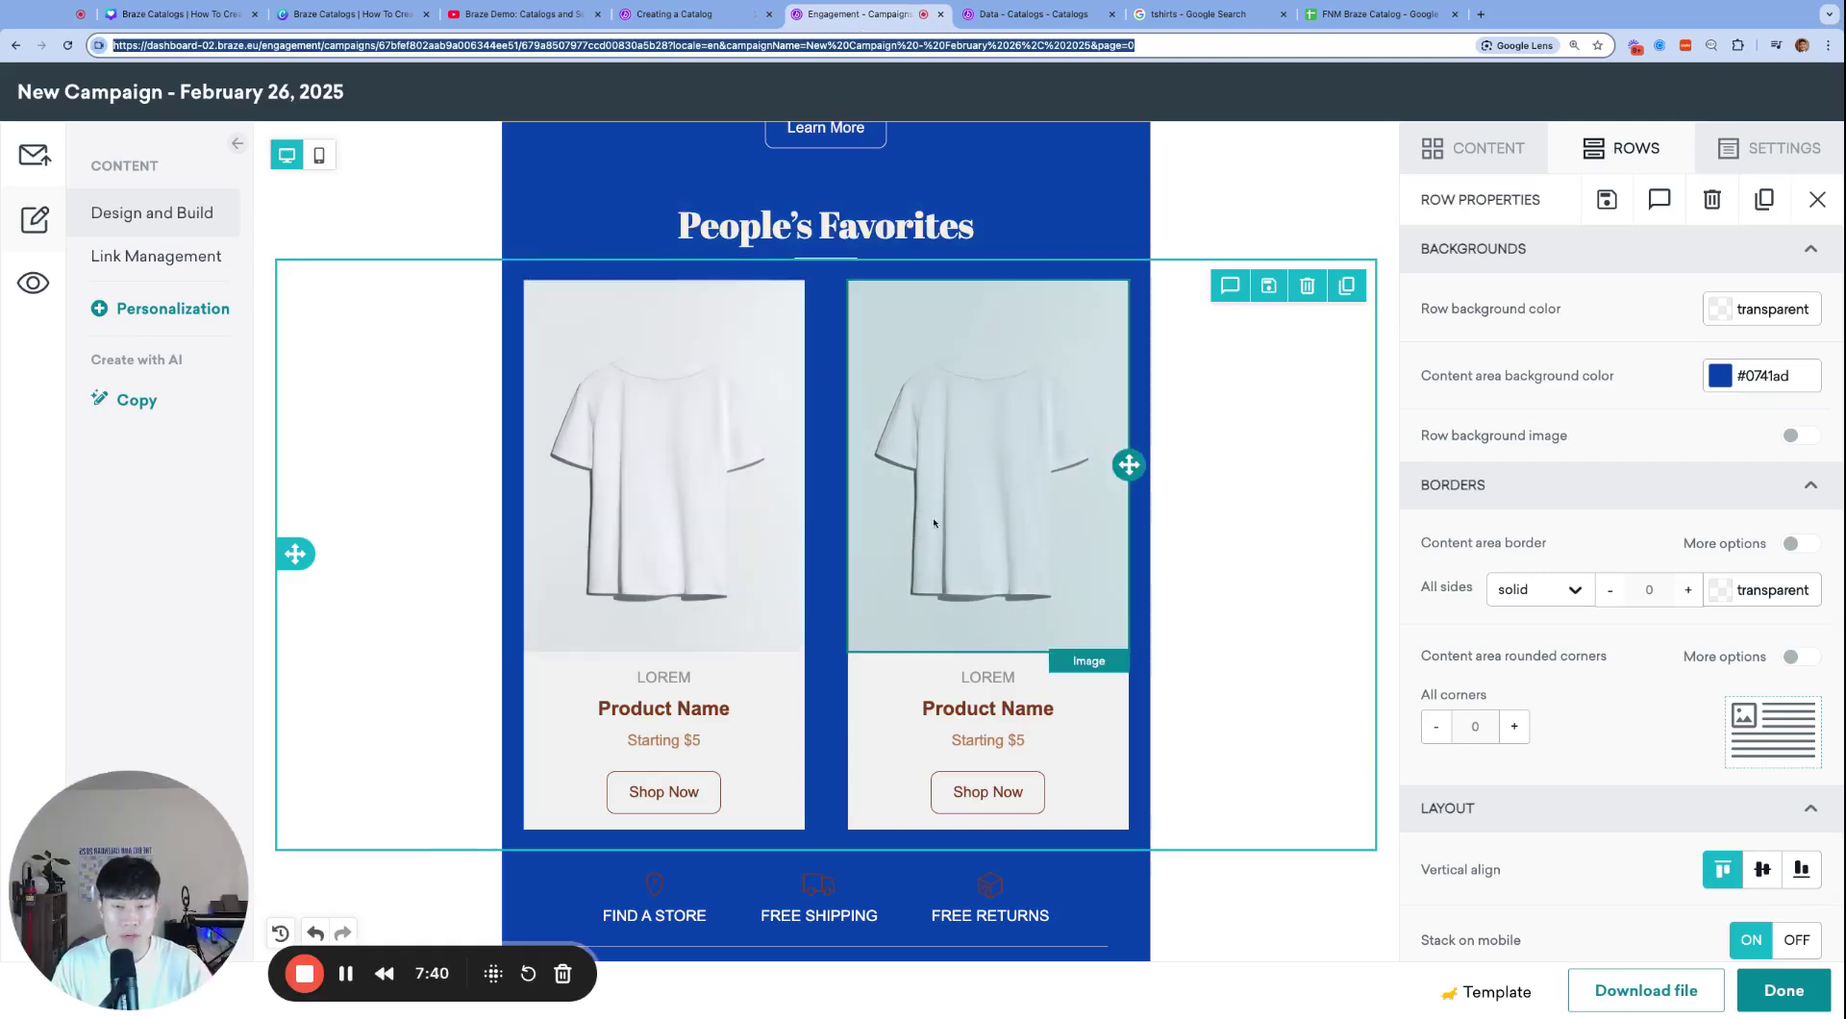
# Step: Enter product ids abc123 and abc456 in cells A2 and A3
pyautogui.click(1375, 14)
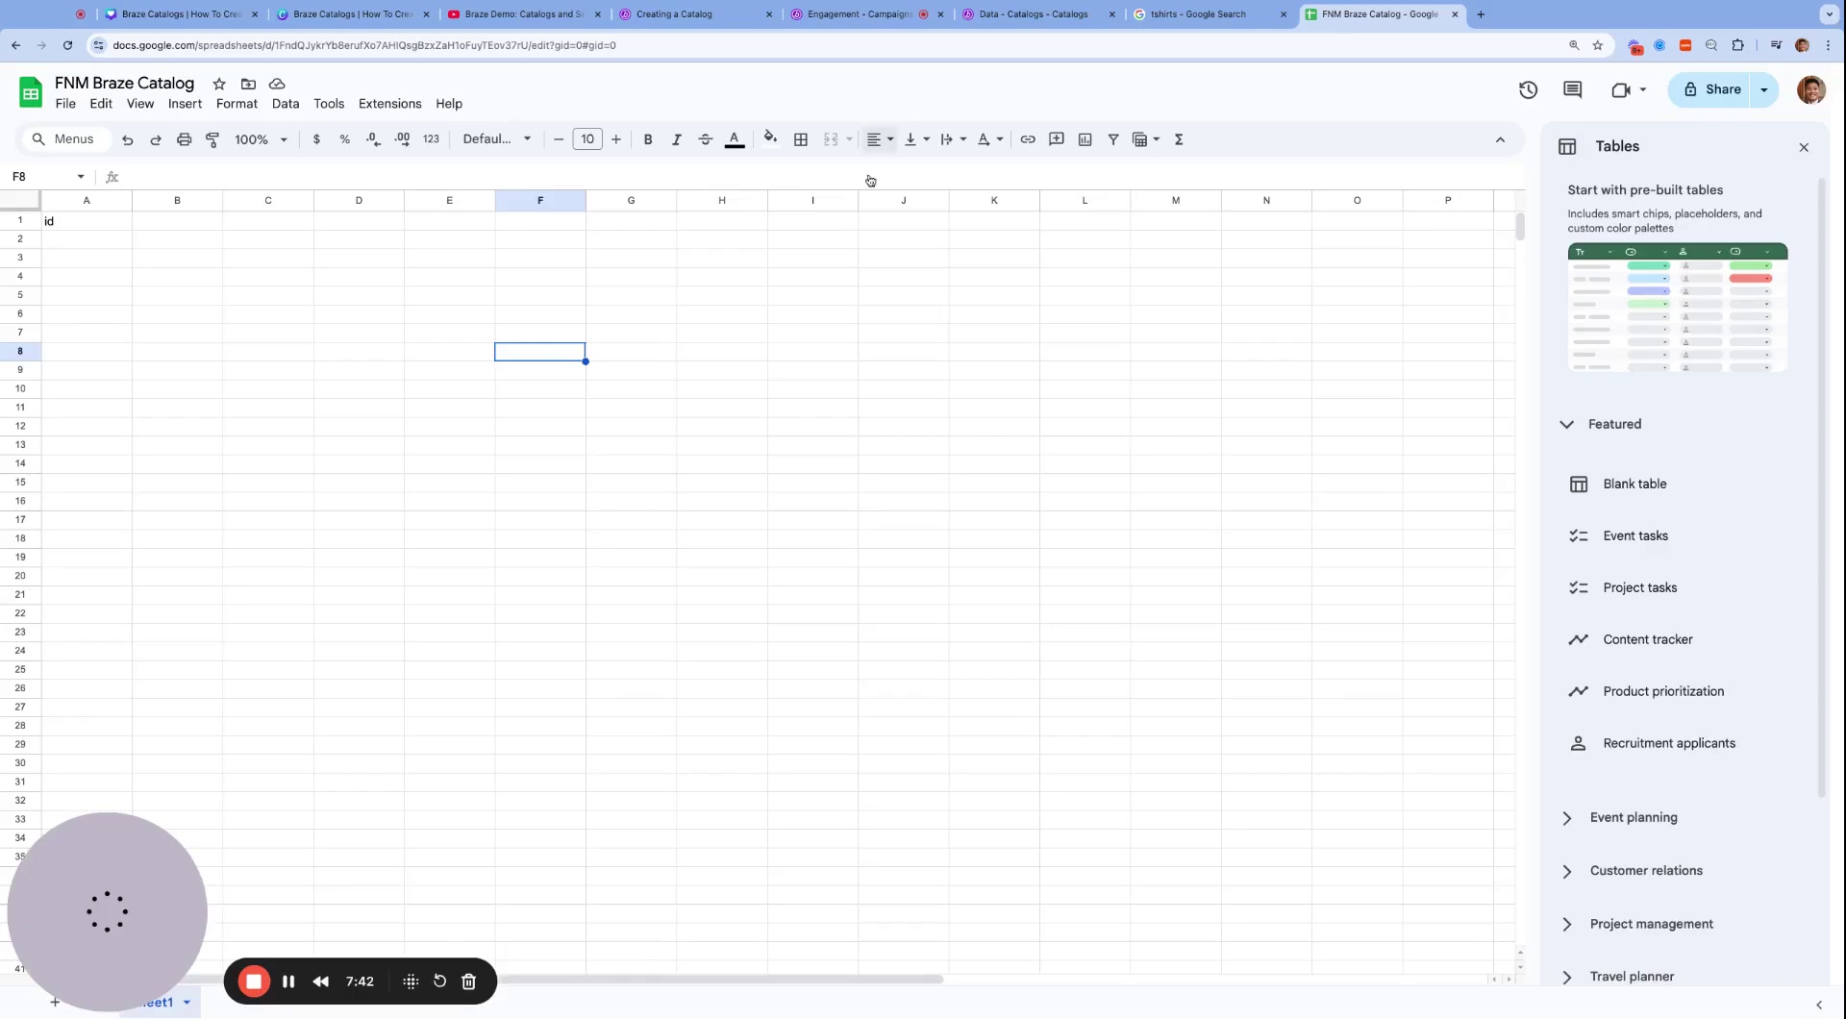
pyautogui.click(82, 240)
pyautogui.write('ab')
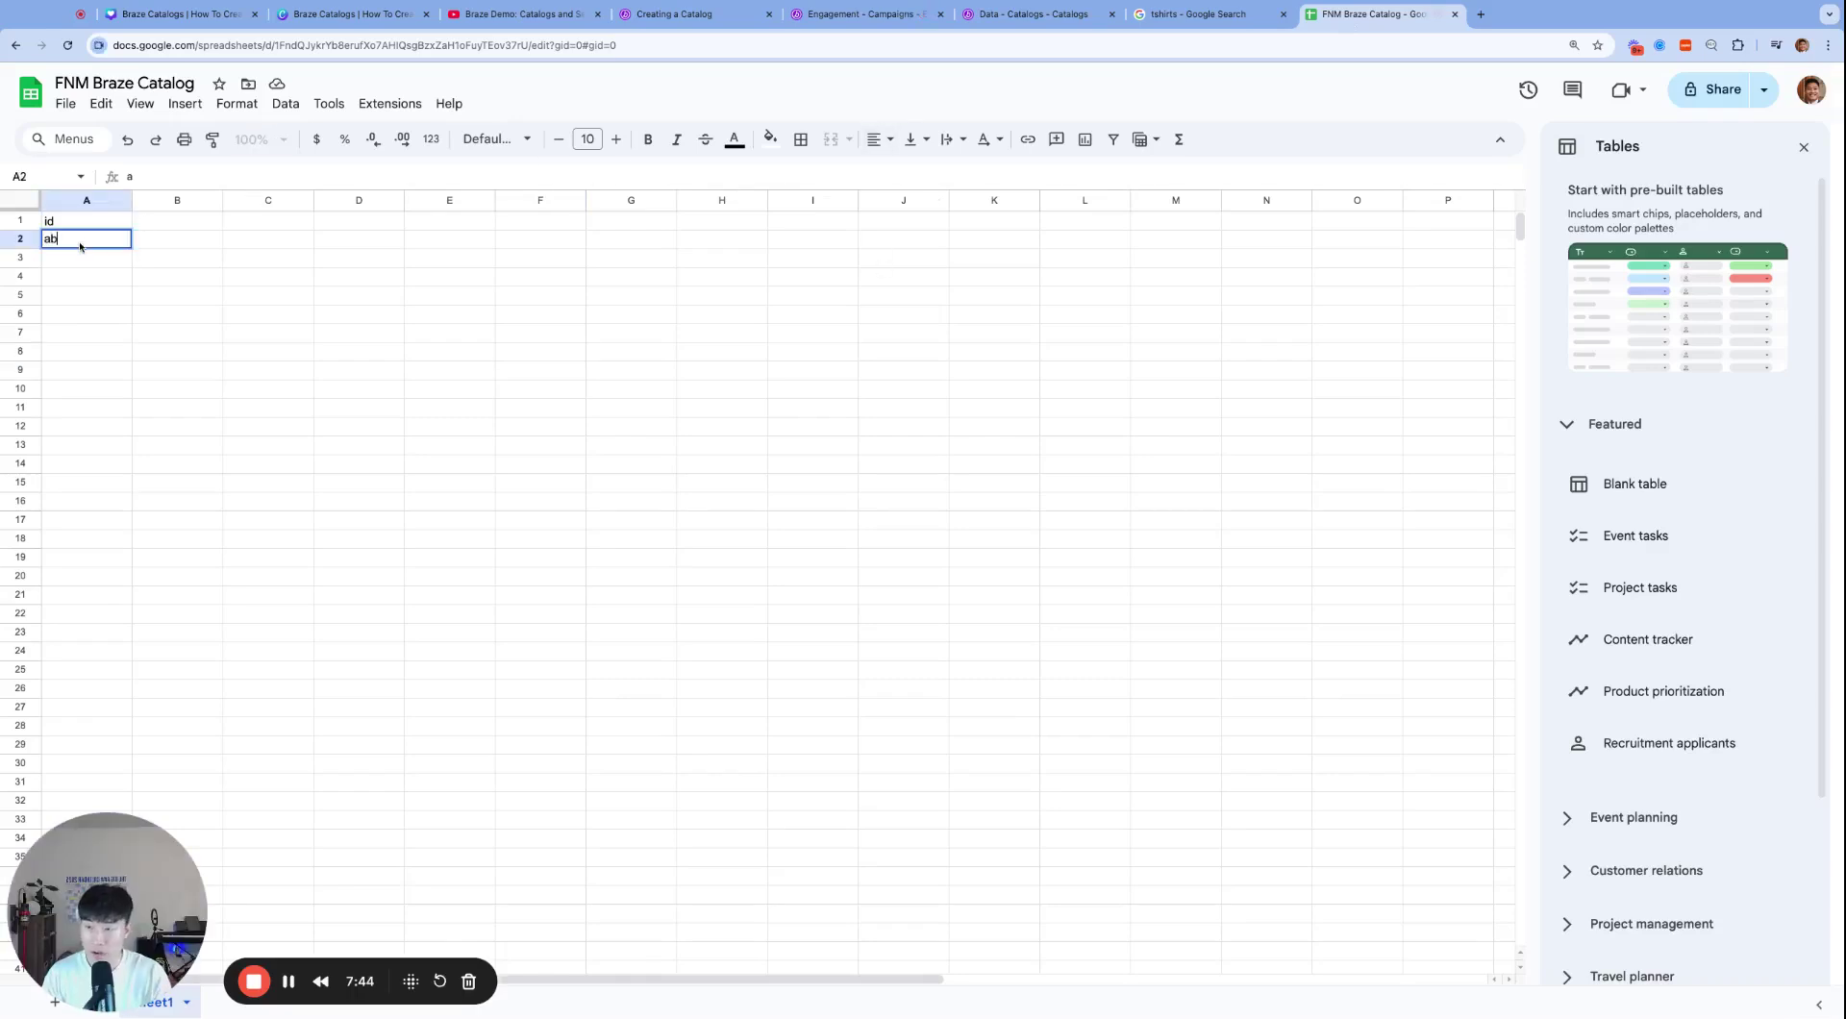
pyautogui.write('c123')
pyautogui.press('Return')
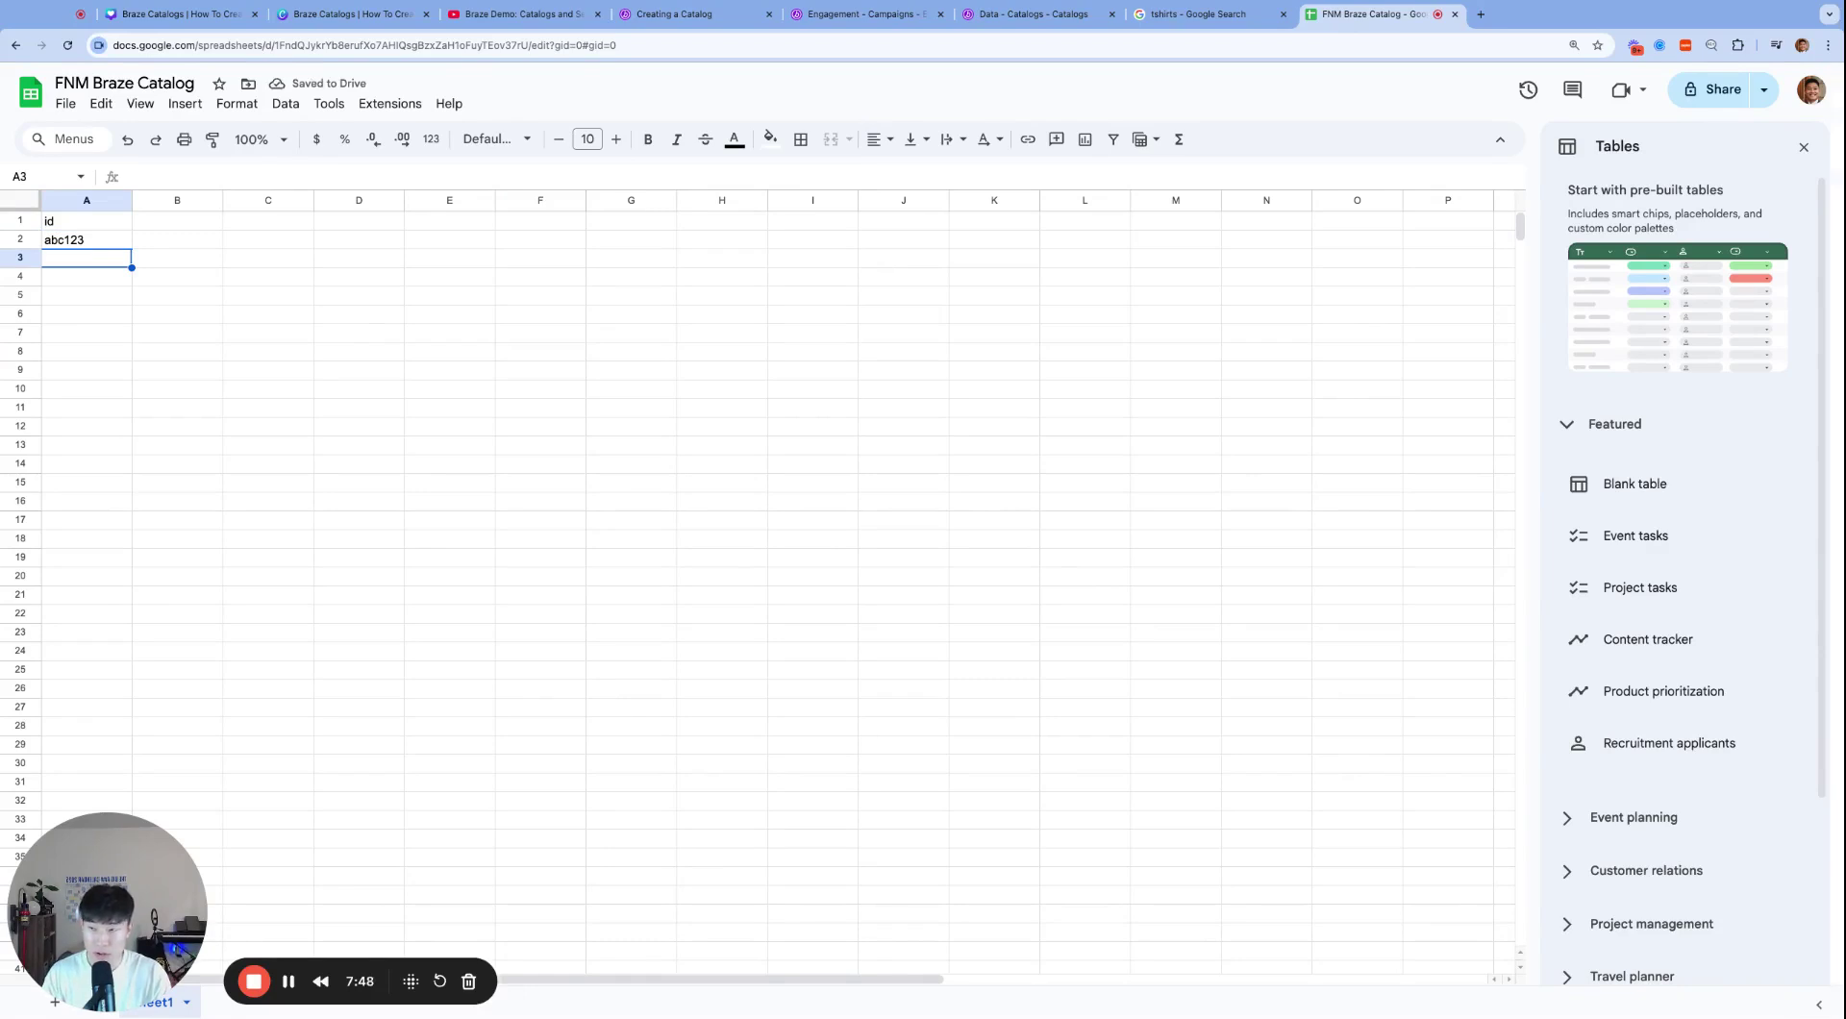
pyautogui.write('abc456')
pyautogui.press('Return')
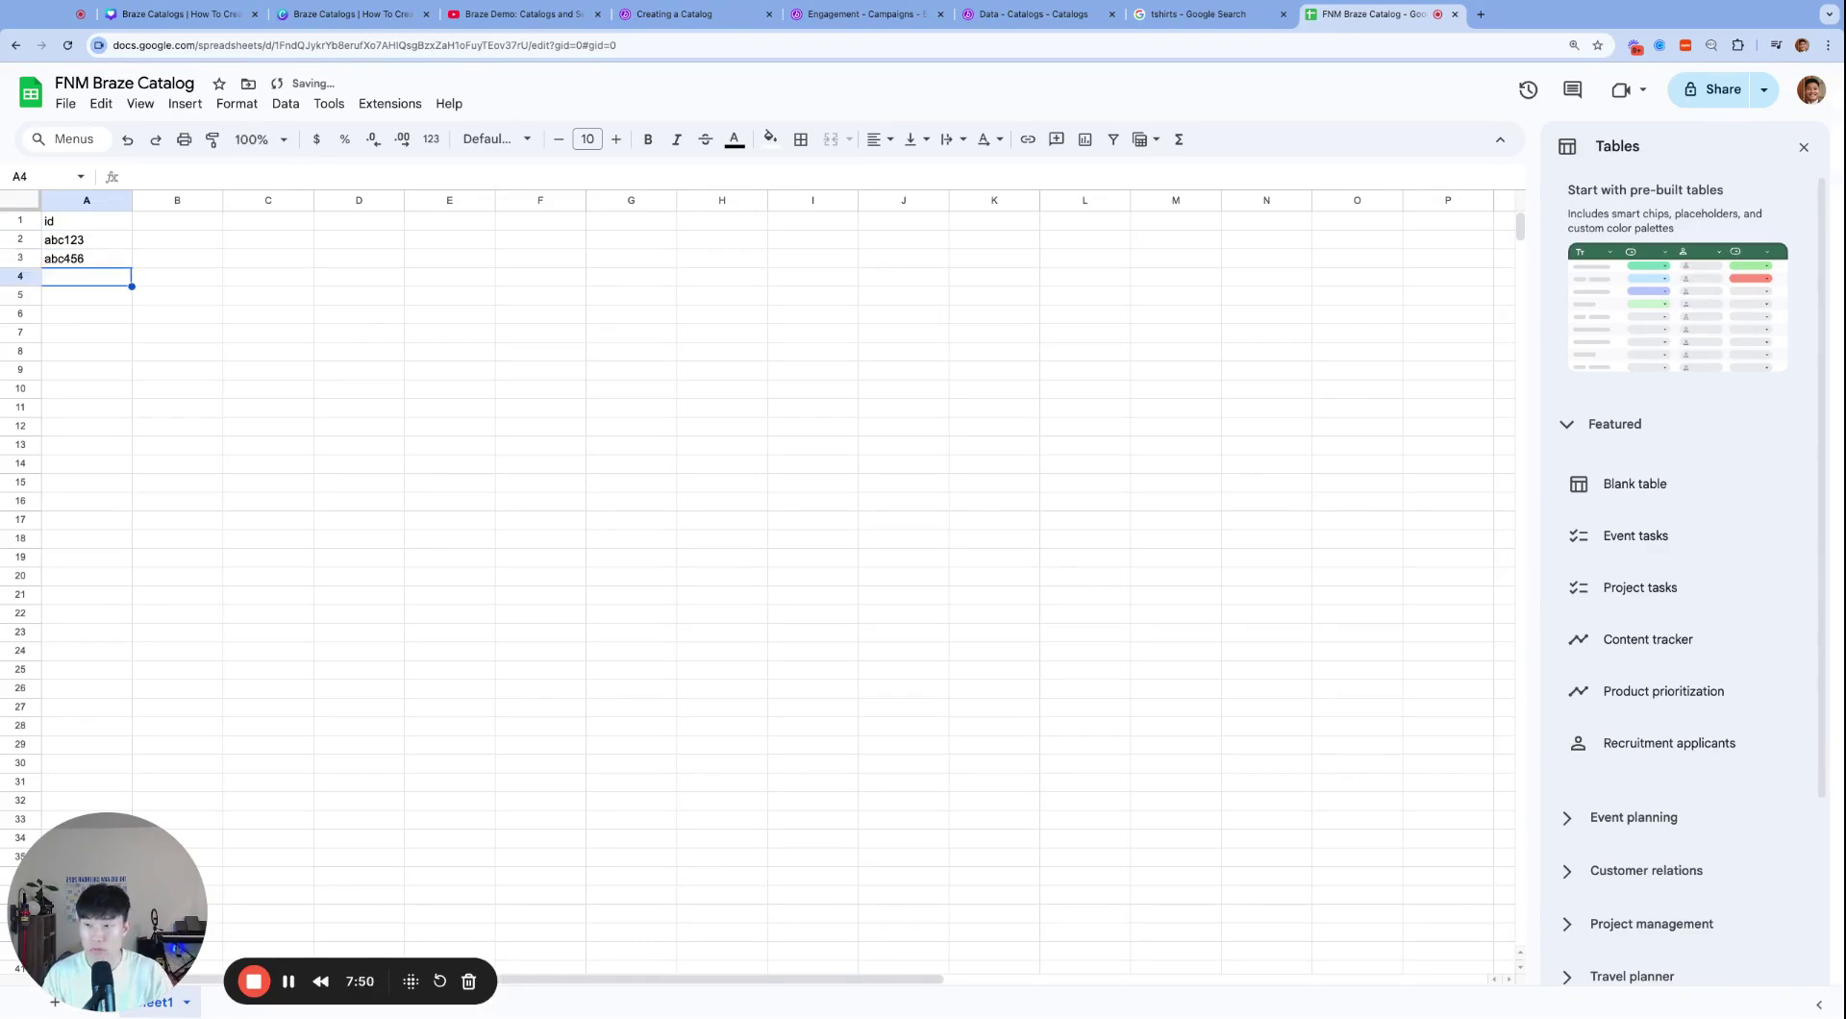
pyautogui.press('Up')
pyautogui.press('Up')
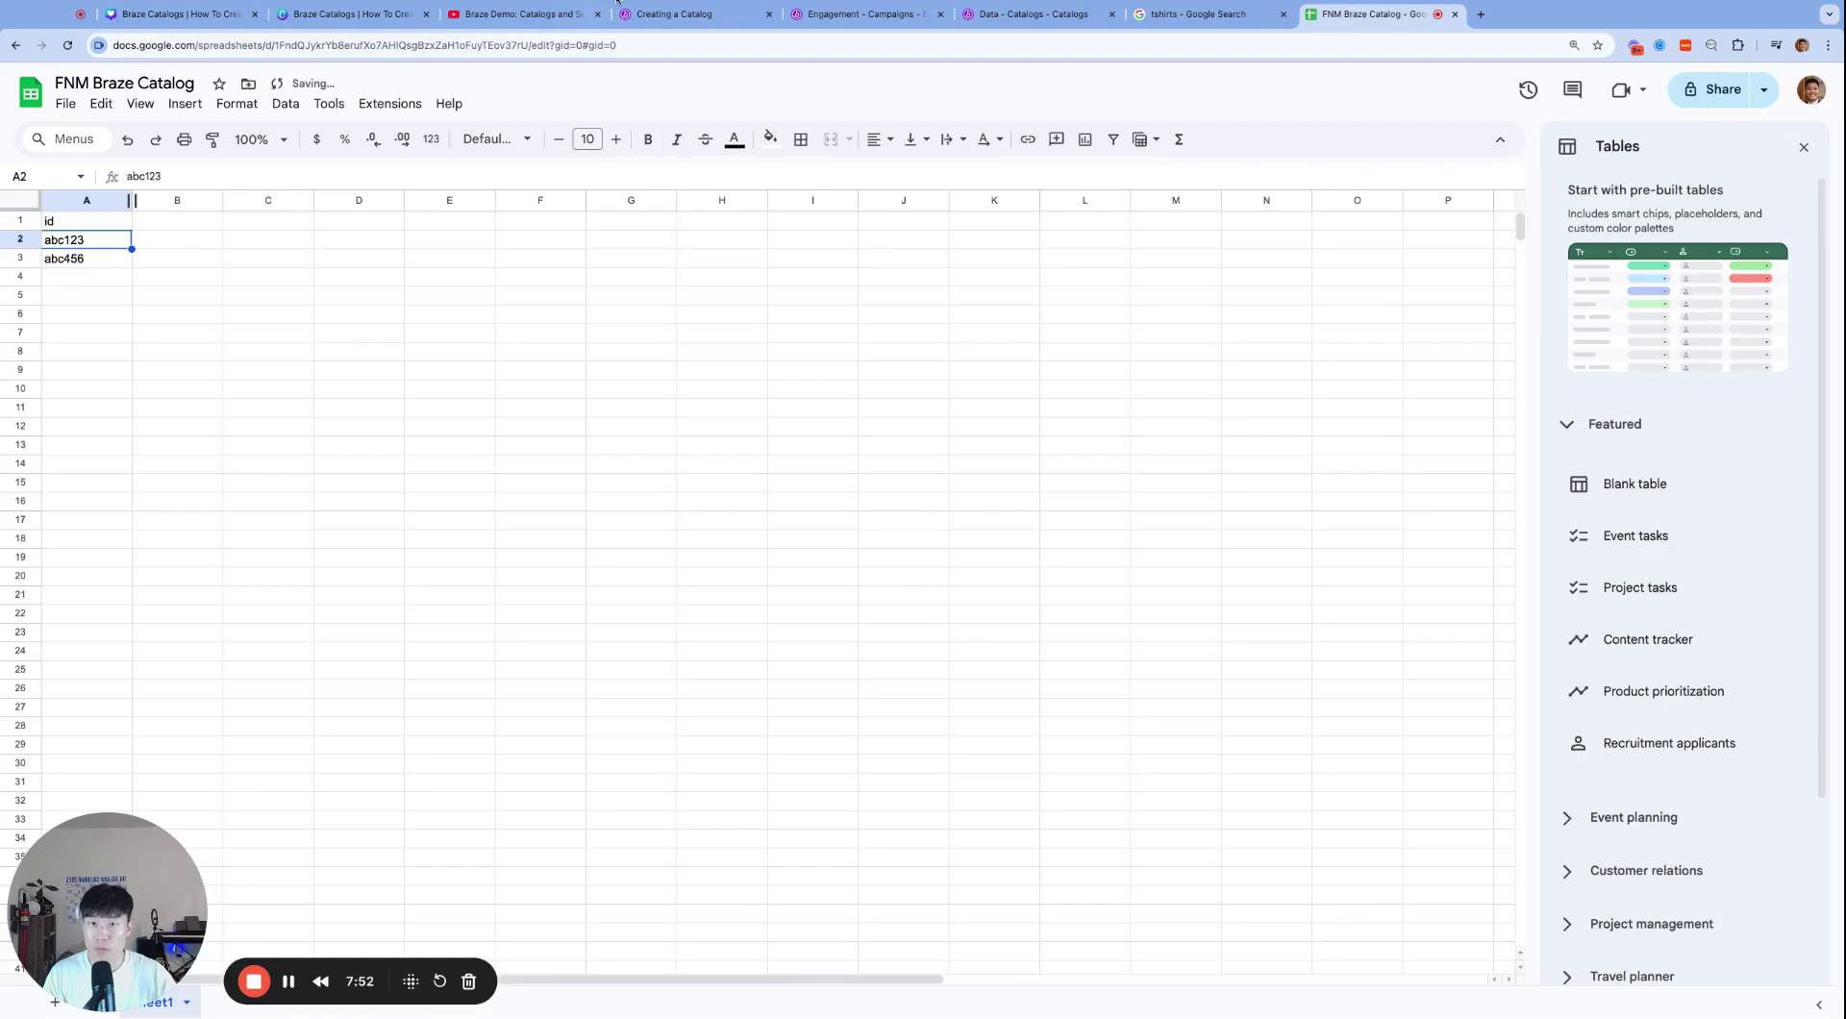
# Step: Add the image_link header in B1, correcting a typo, and close the Tables side panel
pyautogui.click(859, 14)
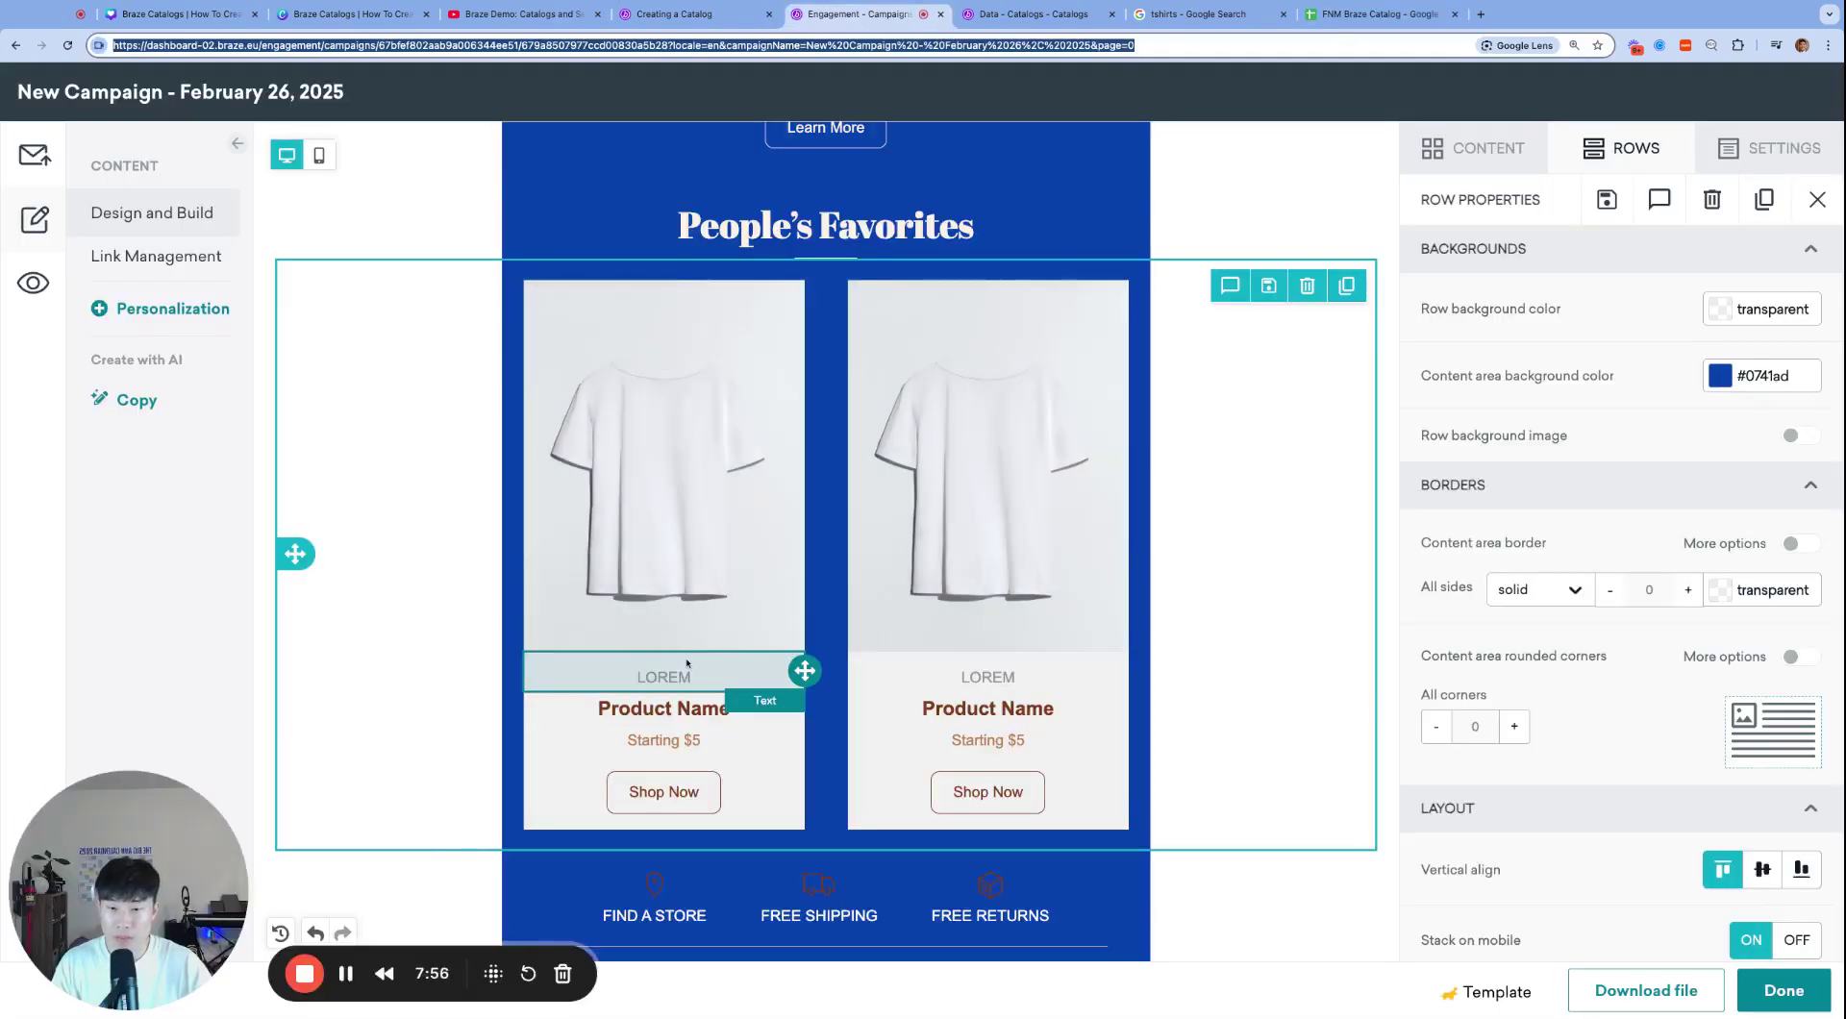
pyautogui.click(1375, 13)
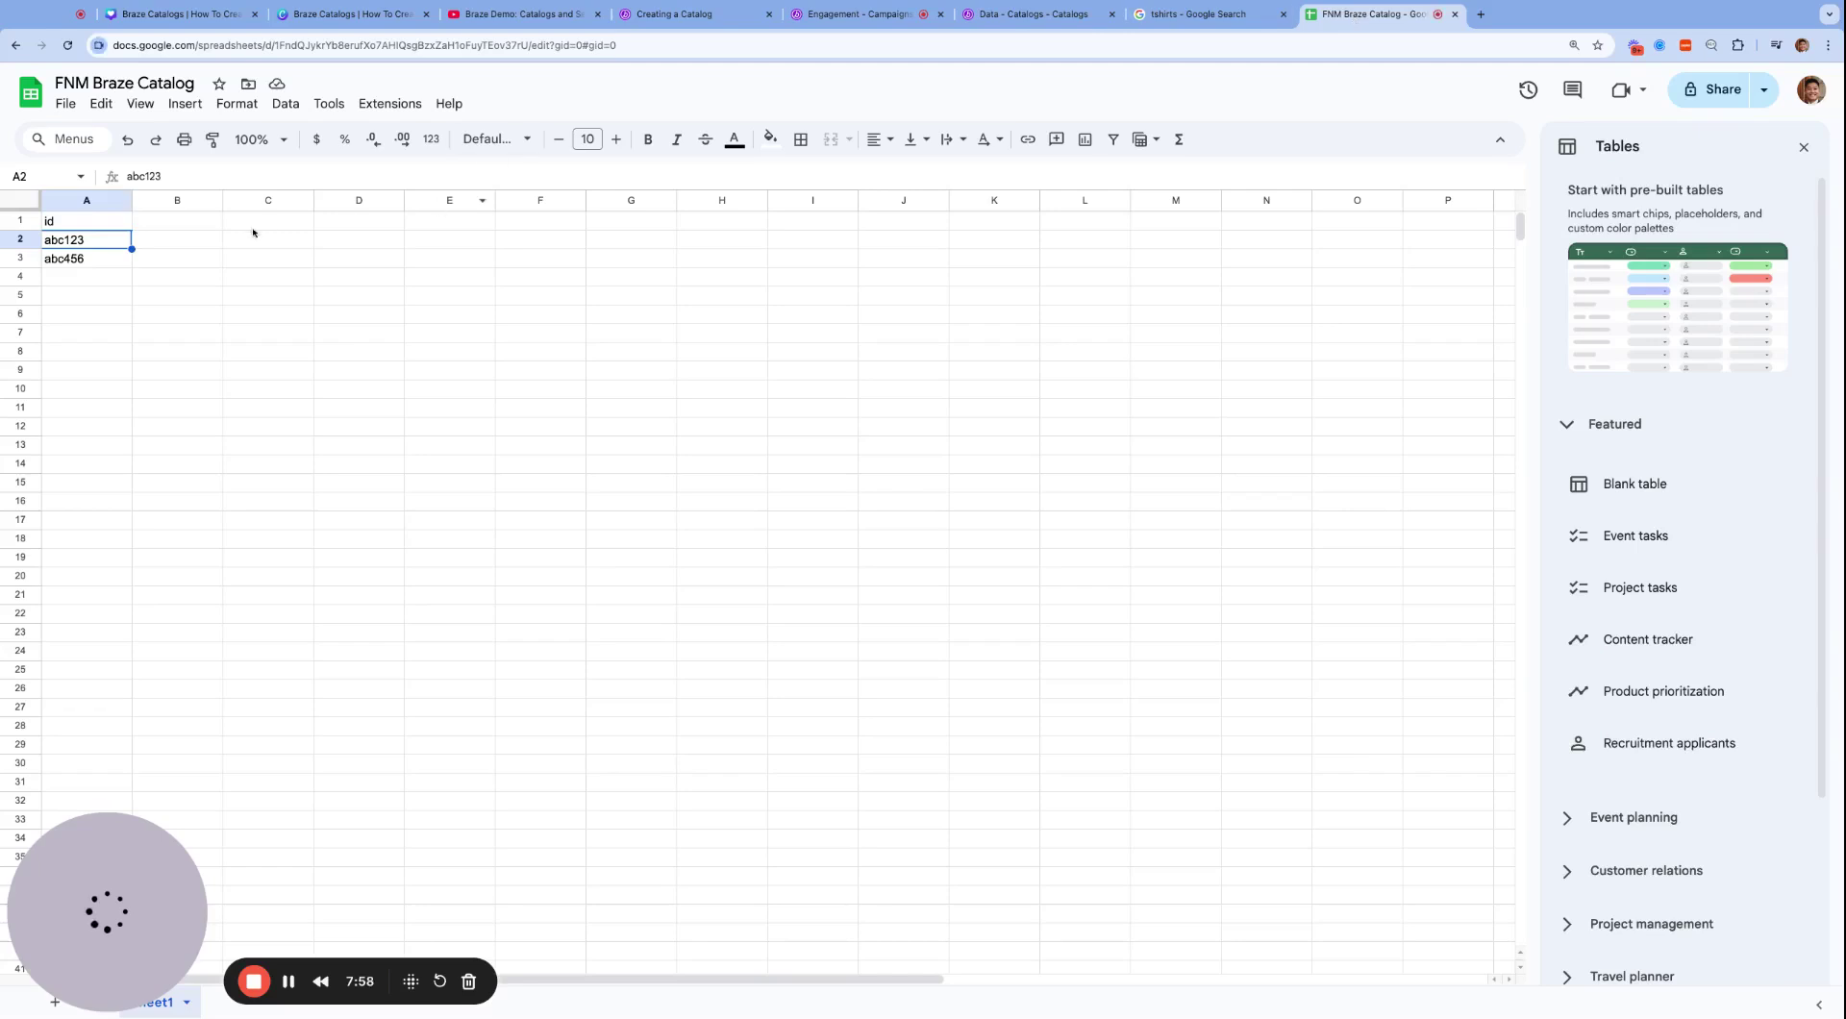
pyautogui.click(193, 230)
pyautogui.write('image_')
pyautogui.write('link')
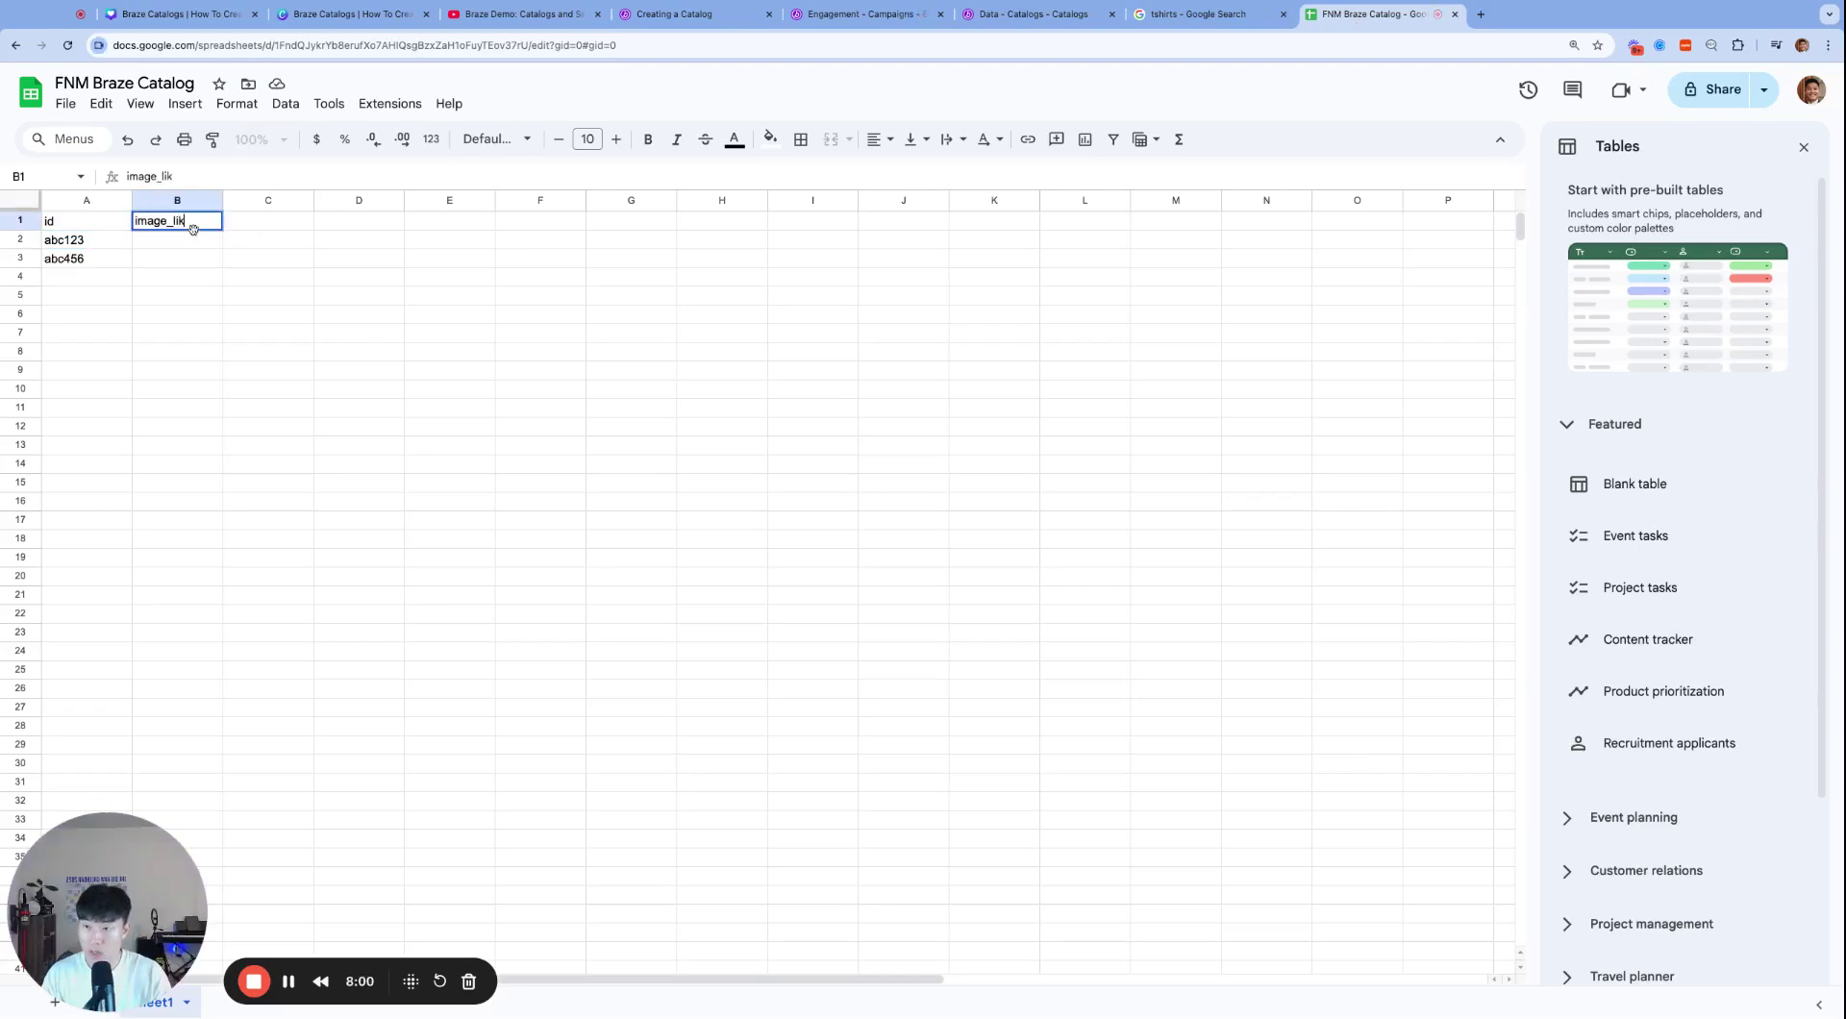
pyautogui.press('BackSpace')
pyautogui.write('nk')
pyautogui.press('Return')
pyautogui.press('Up')
pyautogui.press('Left')
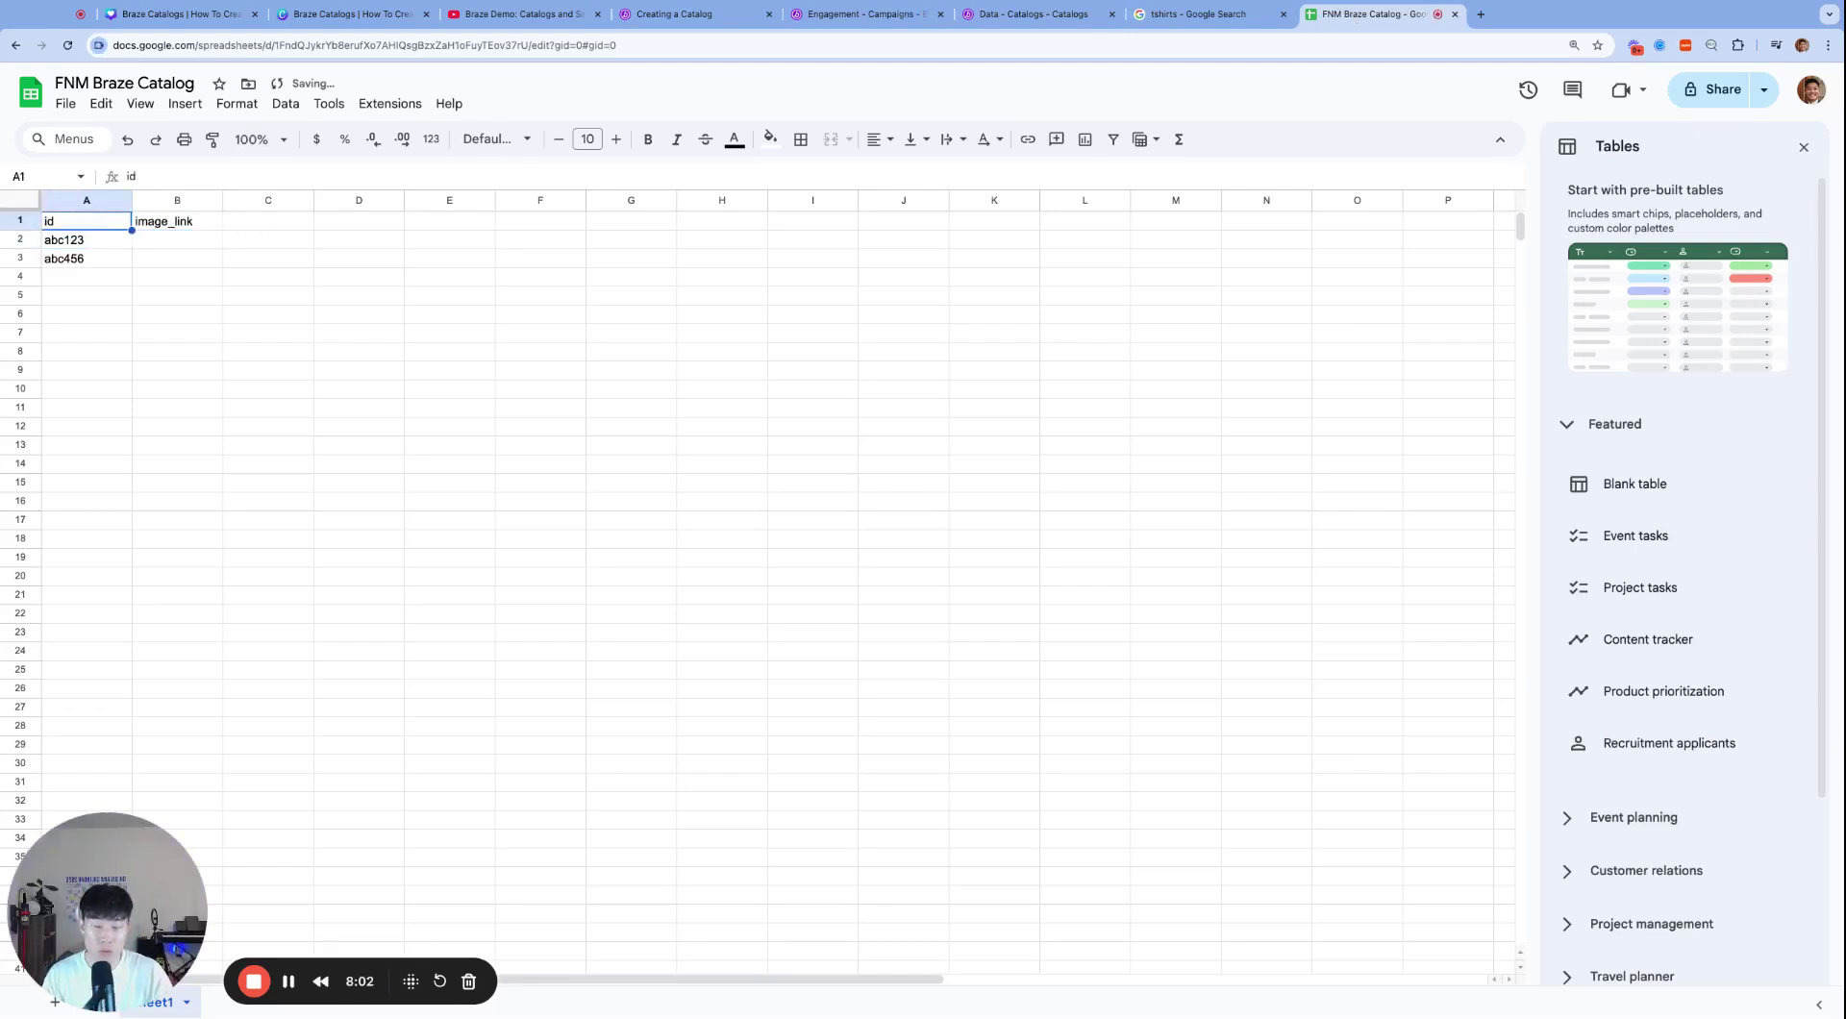
pyautogui.press('super+equal')
pyautogui.press('super+equal')
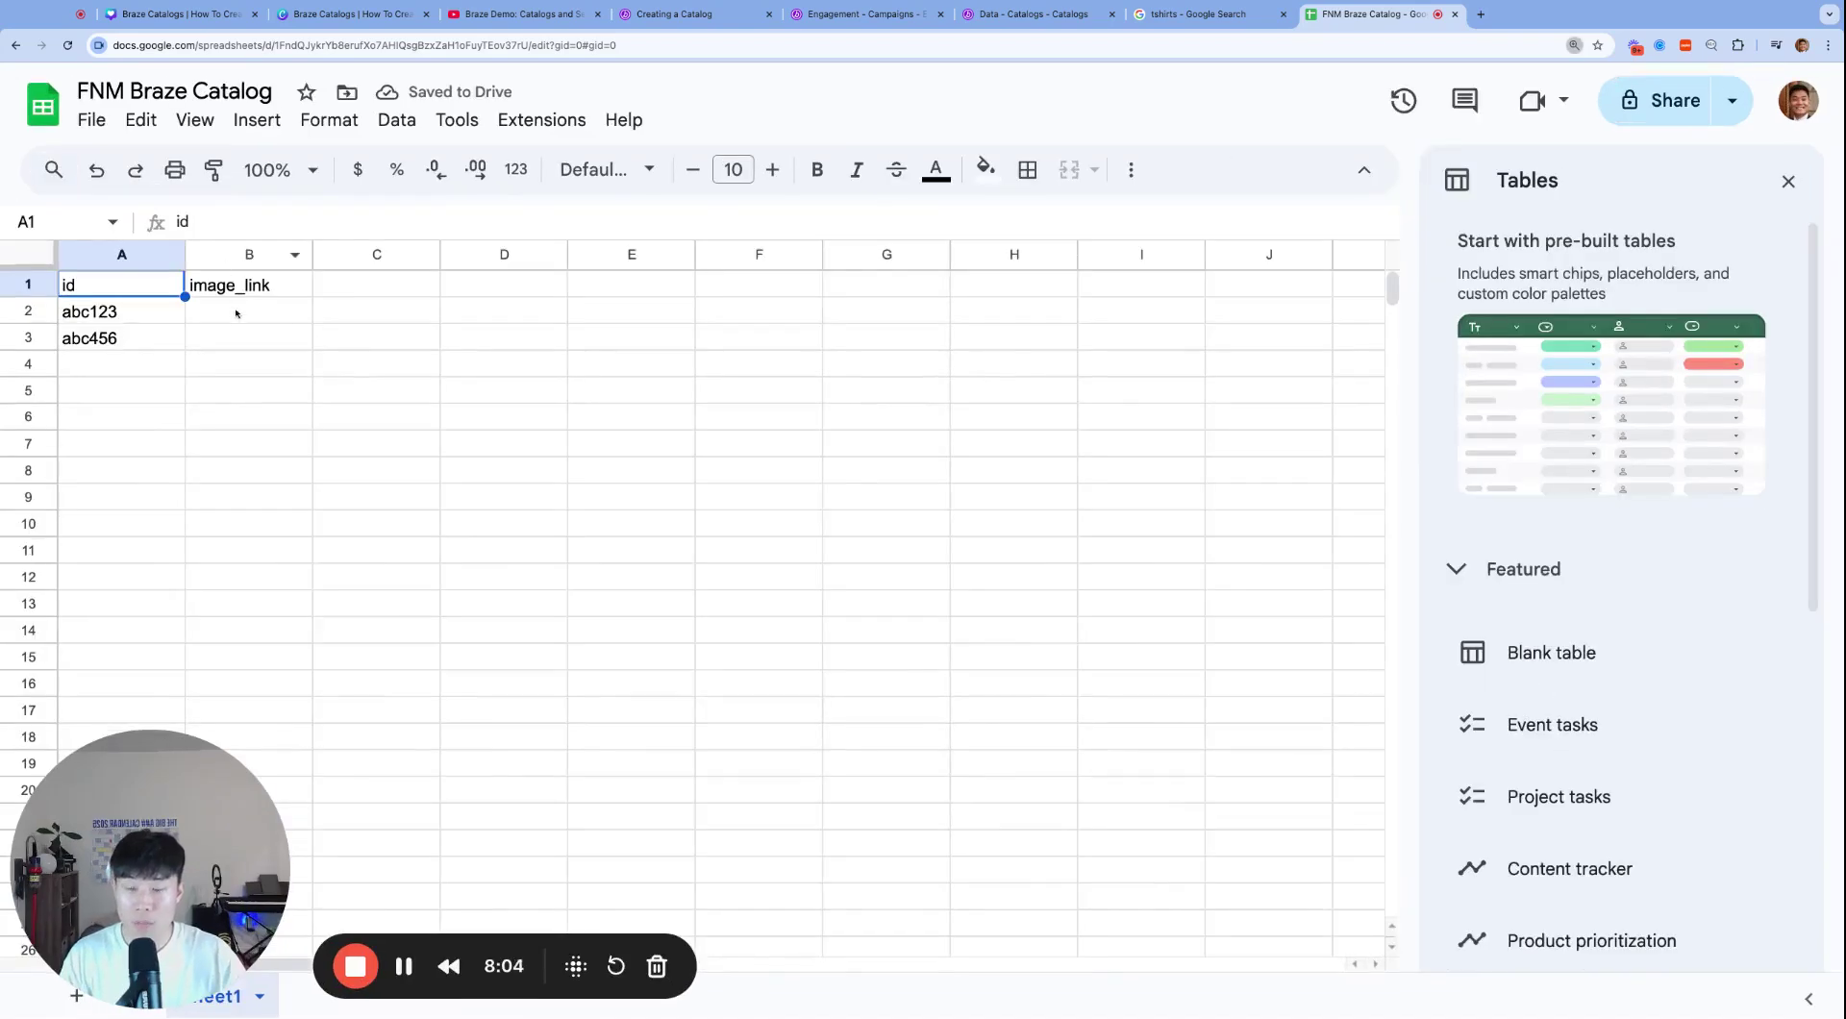
pyautogui.click(1788, 181)
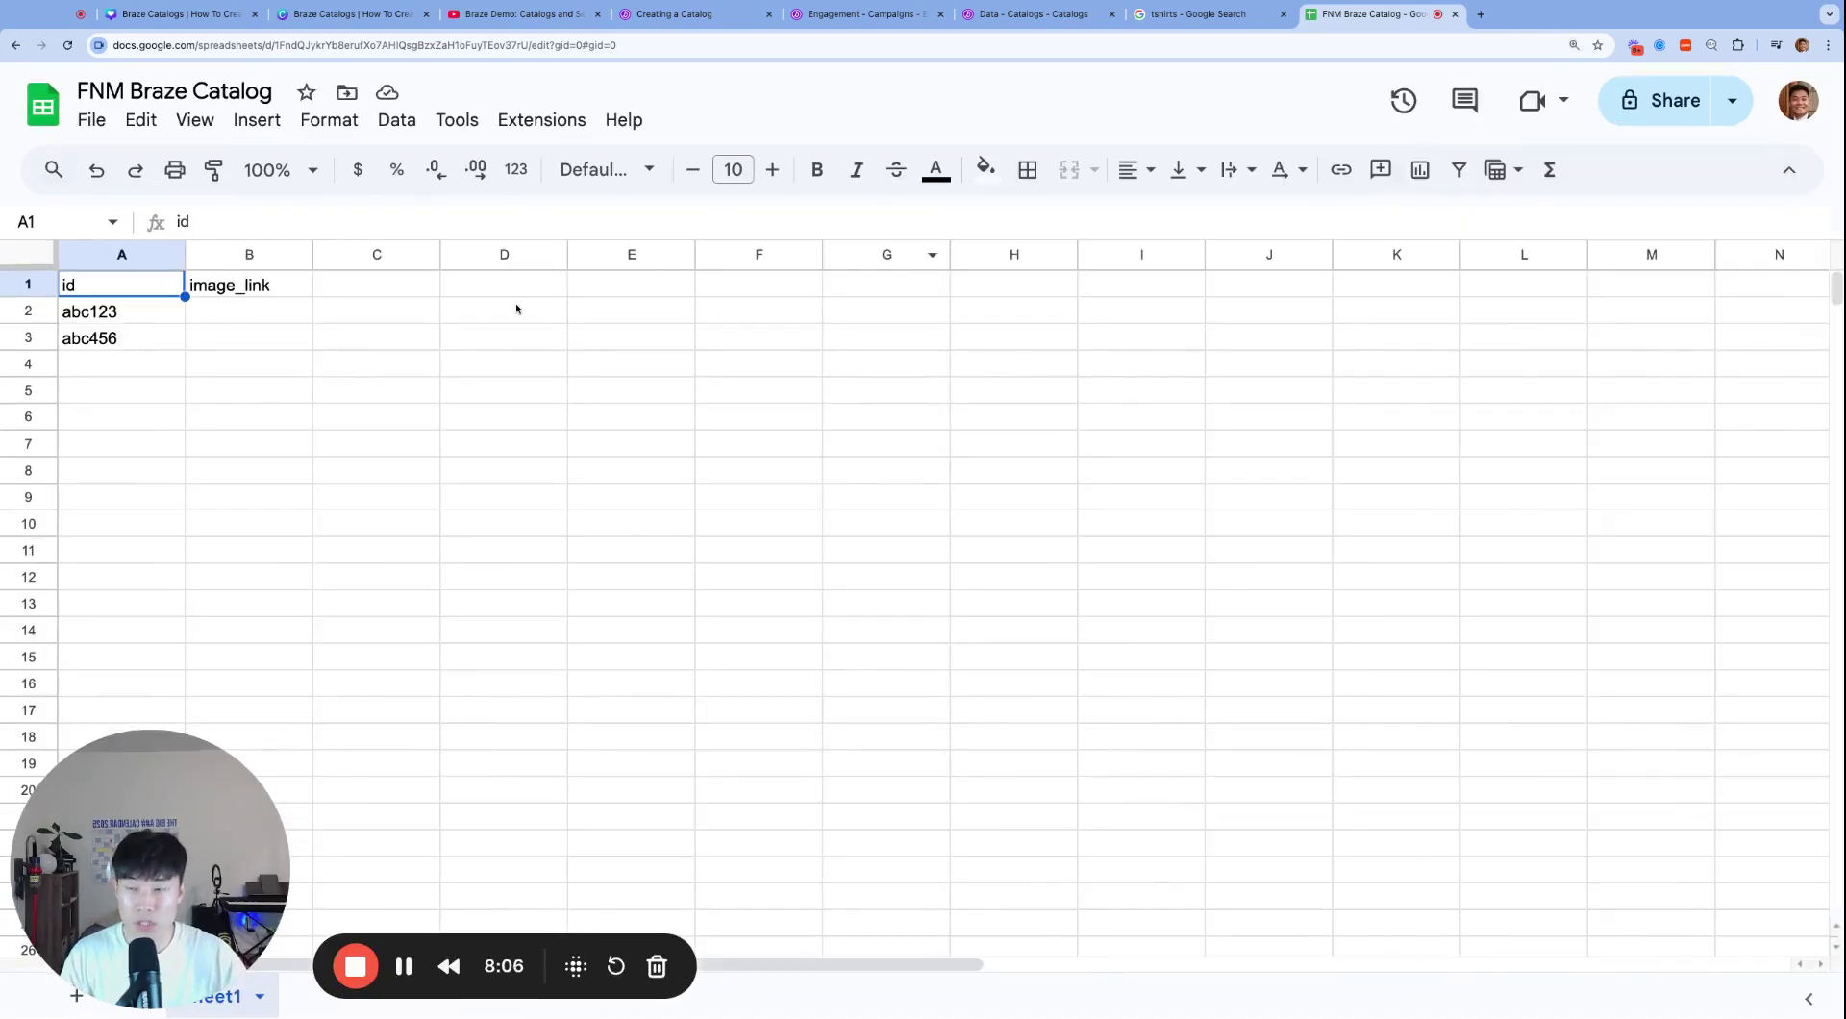
pyautogui.click(299, 295)
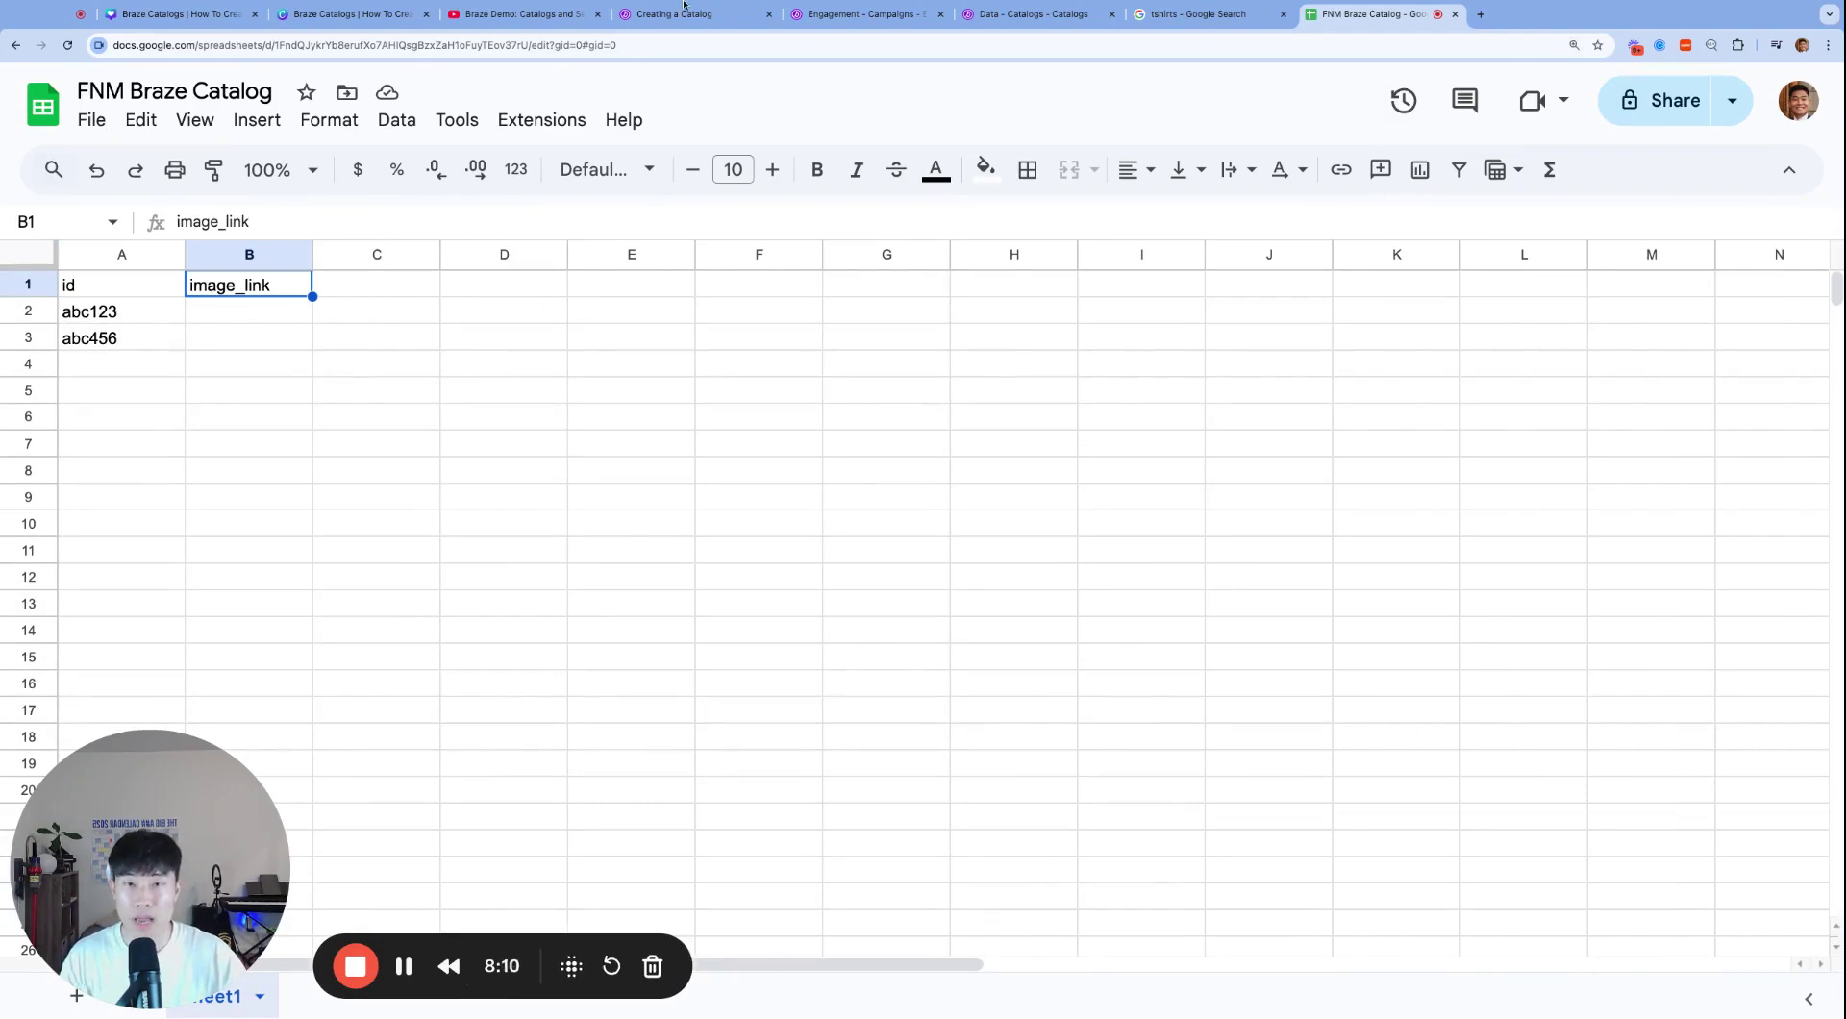
# Step: Add the category and product_name headers in C1 and D1
pyautogui.click(860, 14)
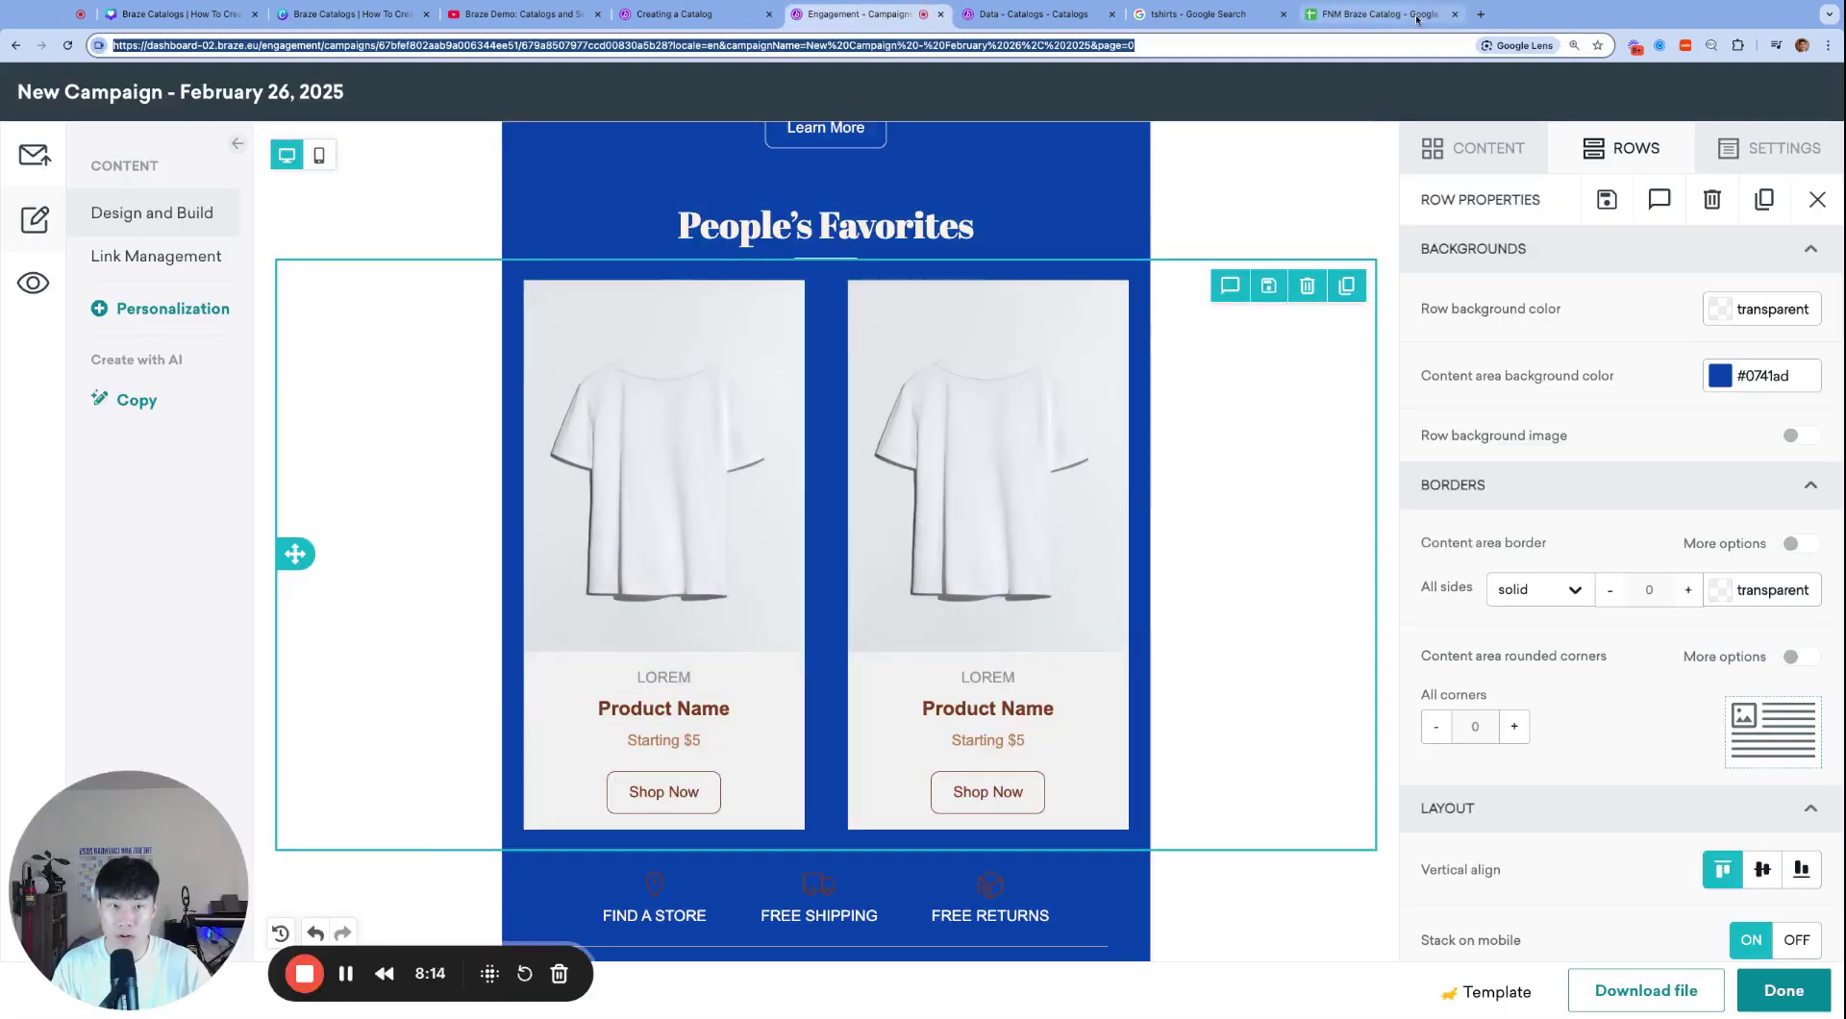
pyautogui.click(1374, 13)
pyautogui.click(409, 284)
pyautogui.write('category')
pyautogui.press('Tab')
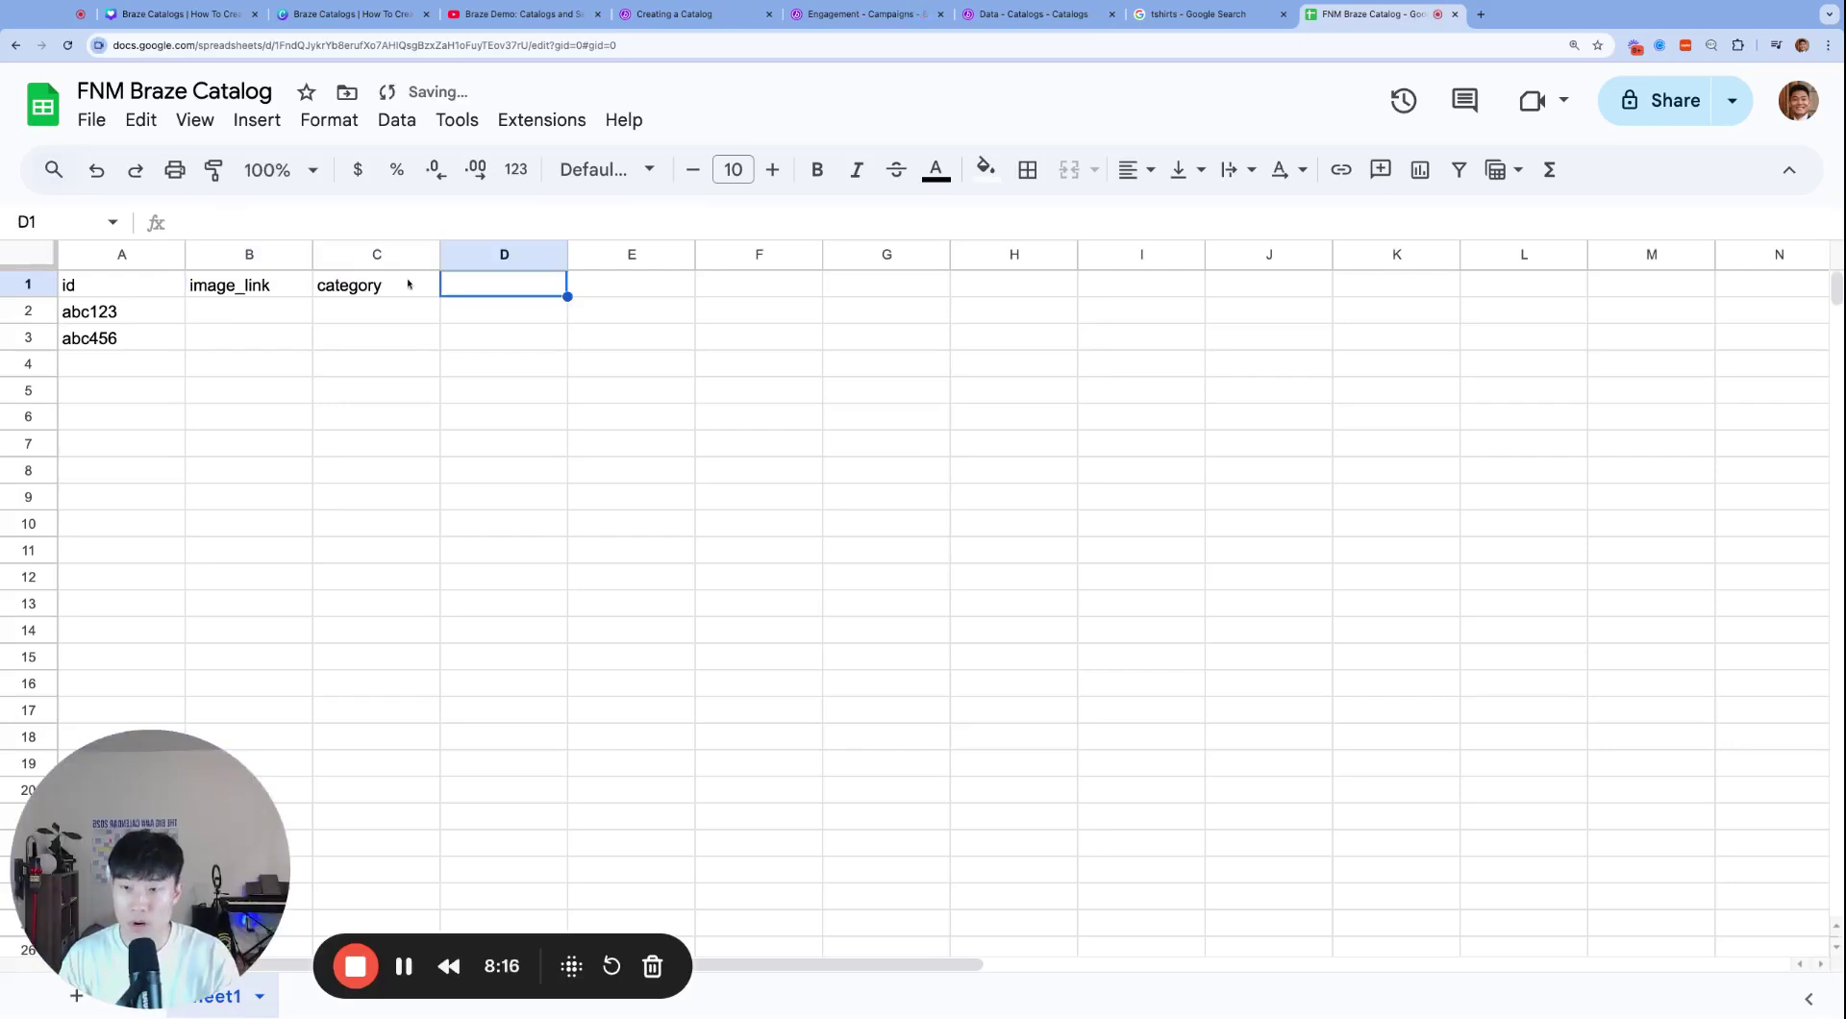
pyautogui.write('product_name')
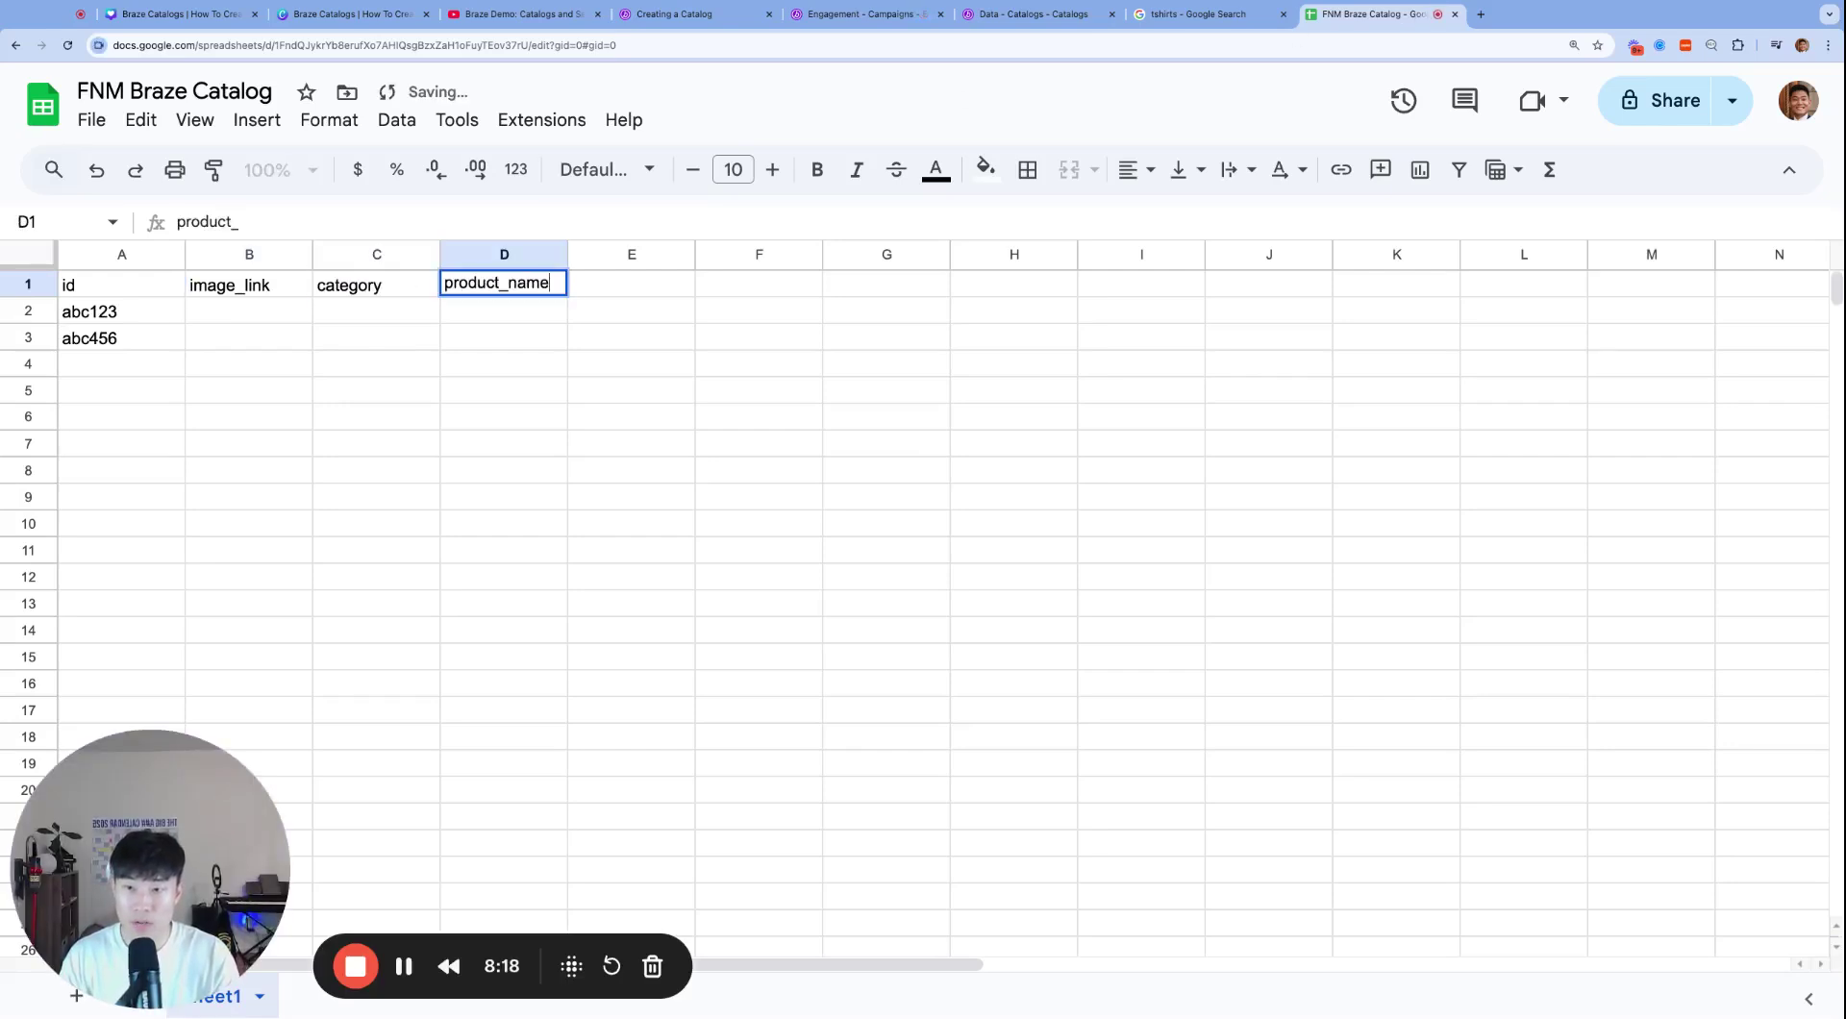
pyautogui.press('Return')
# Step: Add the starting_price and link headers in E1 and F1, then check the header row
pyautogui.click(856, 14)
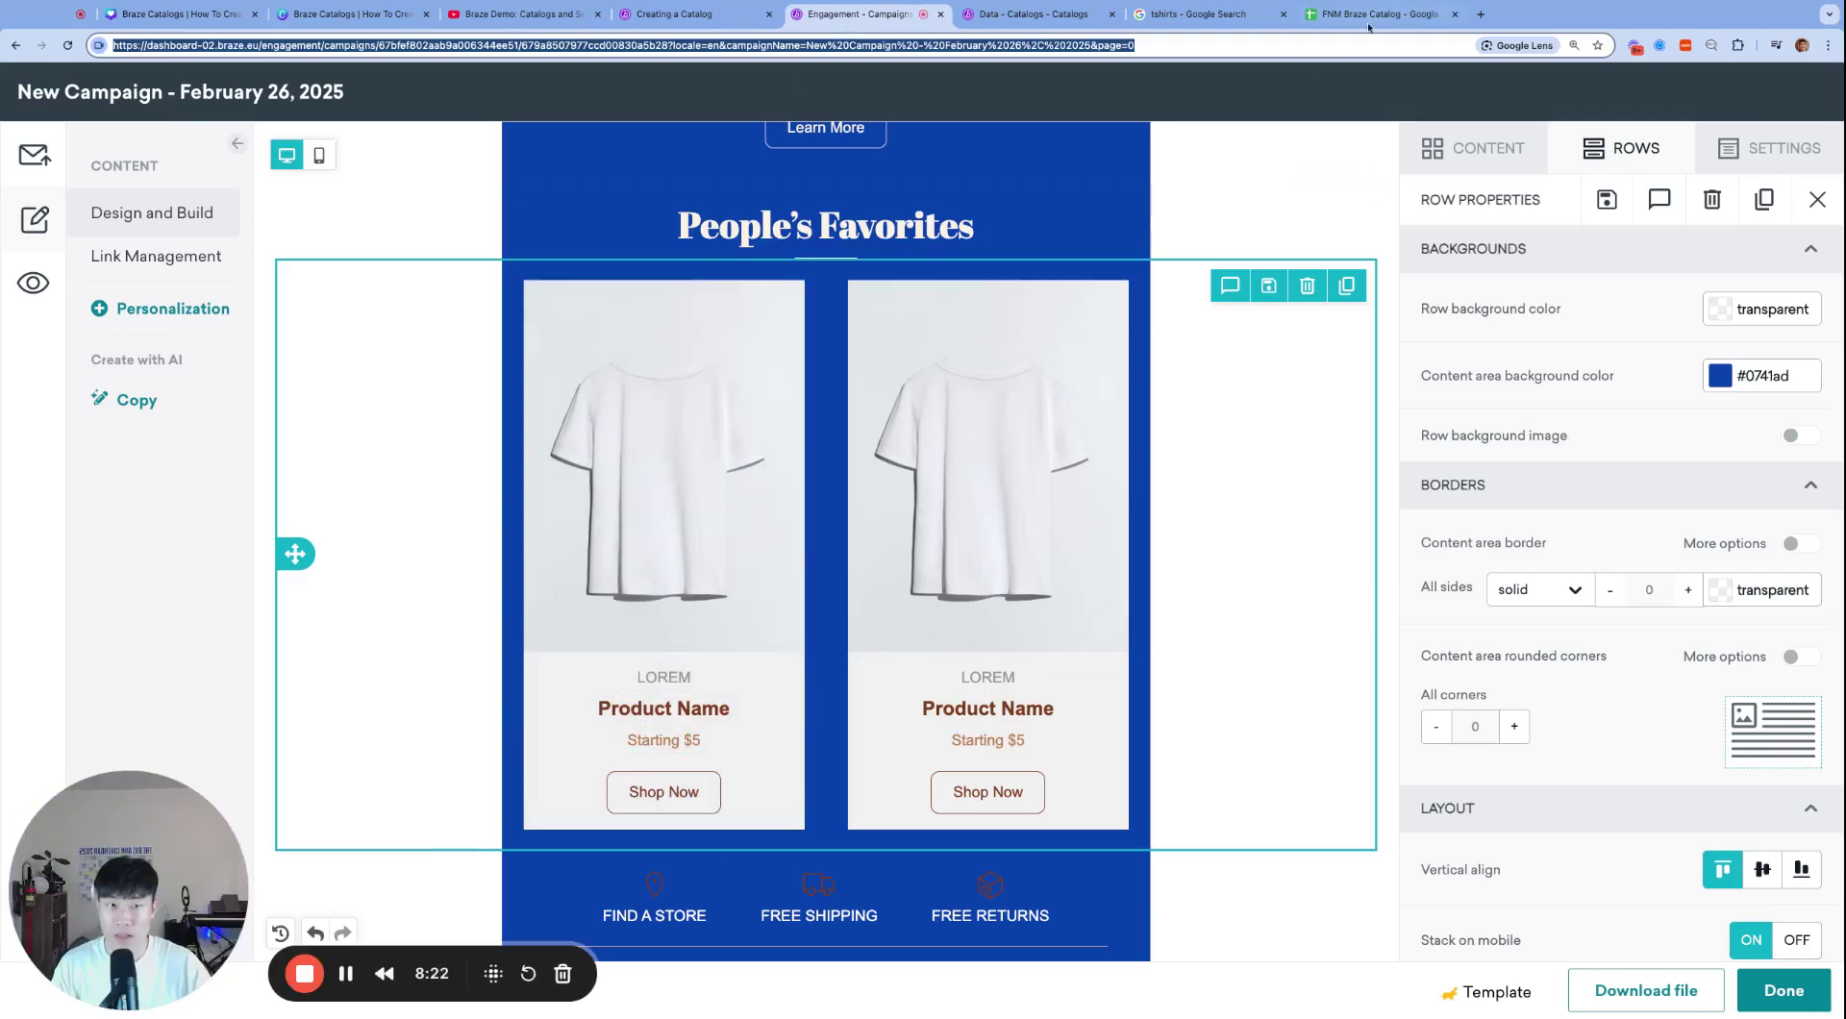
pyautogui.press('super+9')
pyautogui.click(679, 281)
pyautogui.write('starting')
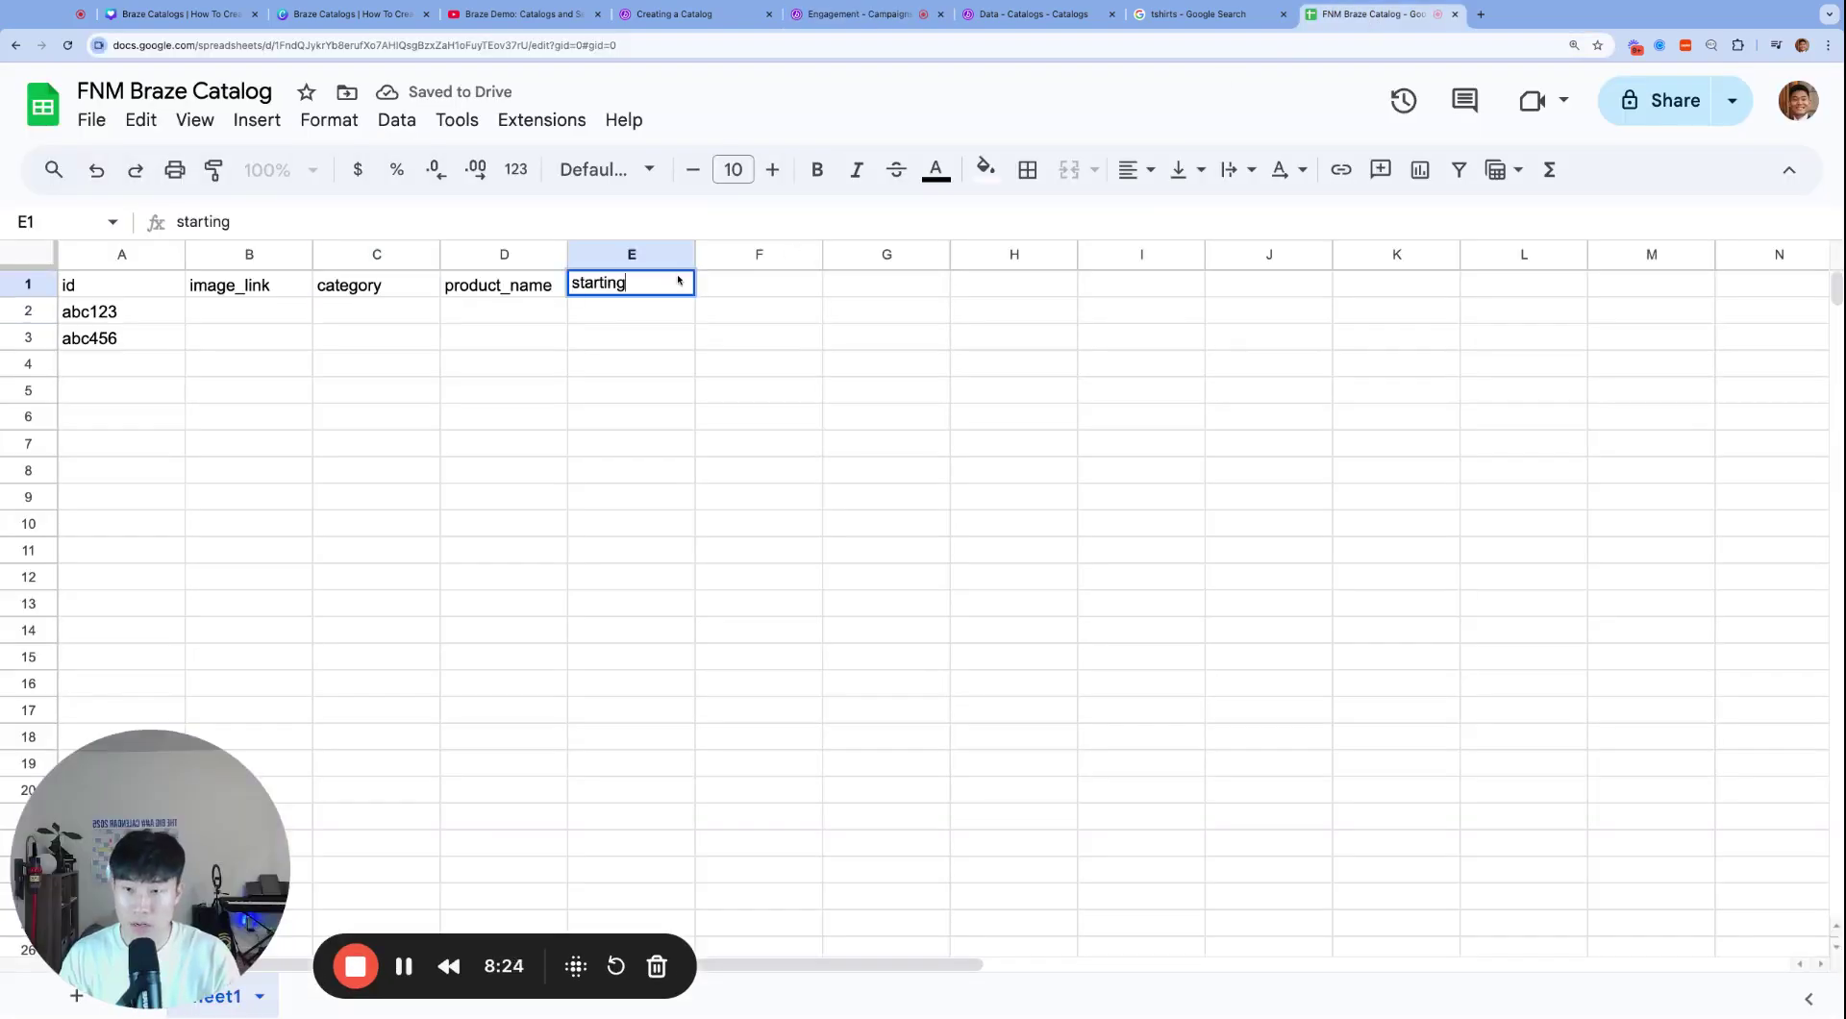
pyautogui.write('_price')
pyautogui.press('Tab')
pyautogui.write('link')
pyautogui.press('Return')
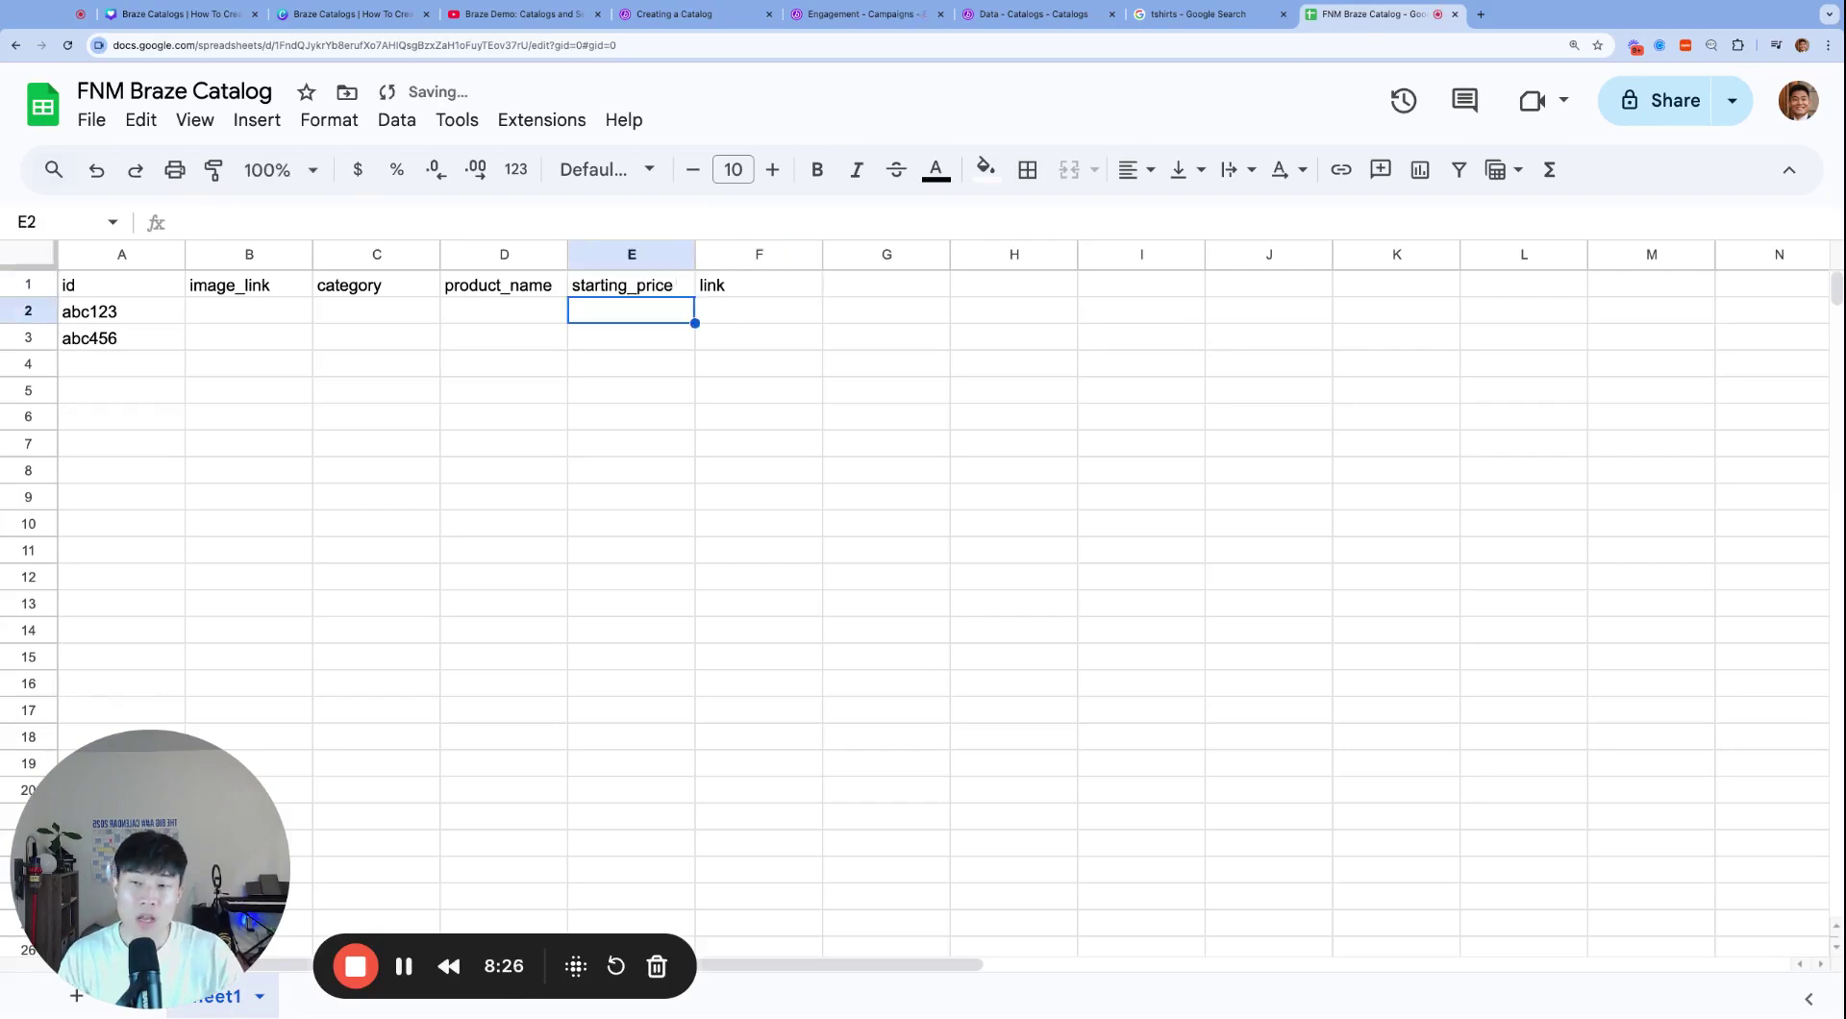
pyautogui.click(758, 284)
pyautogui.press('Left')
pyautogui.press('Left')
pyautogui.press('Left')
pyautogui.press('Left')
pyautogui.press('Left')
pyautogui.press('Right')
pyautogui.press('Right')
pyautogui.press('Right')
pyautogui.press('Right')
pyautogui.press('Right')
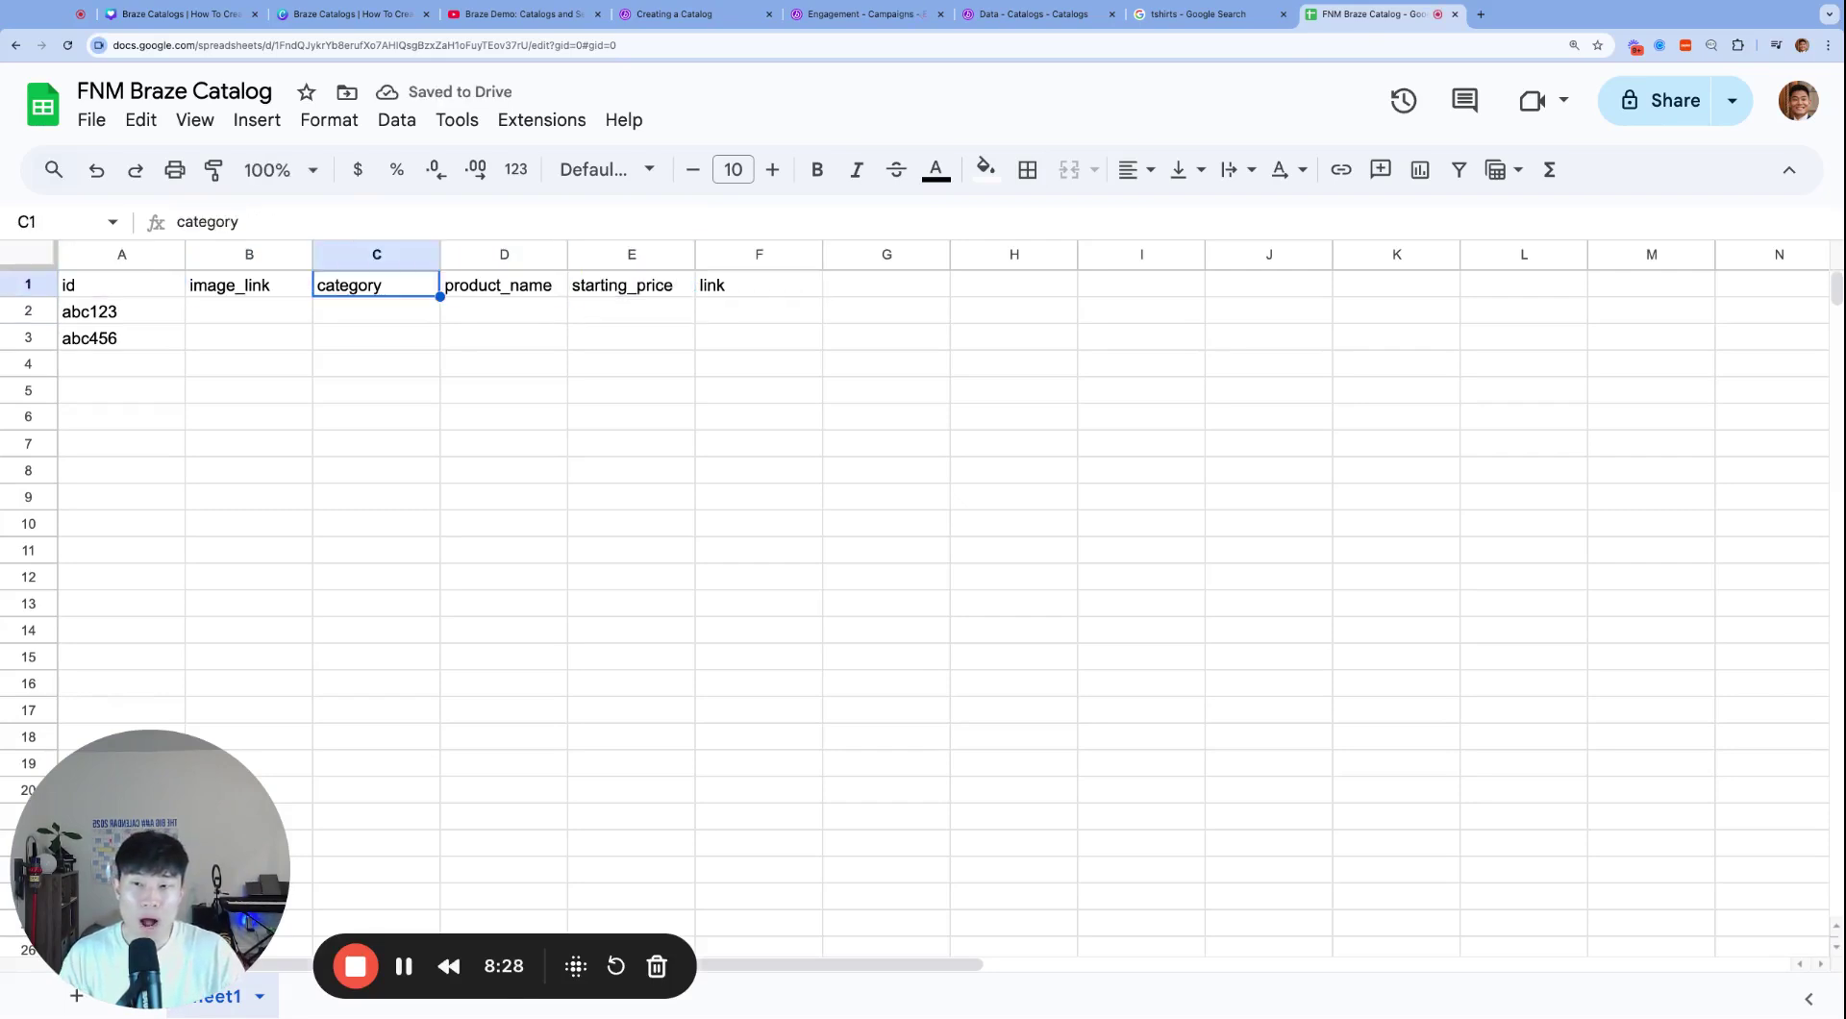
pyautogui.press('Left')
pyautogui.press('Return')
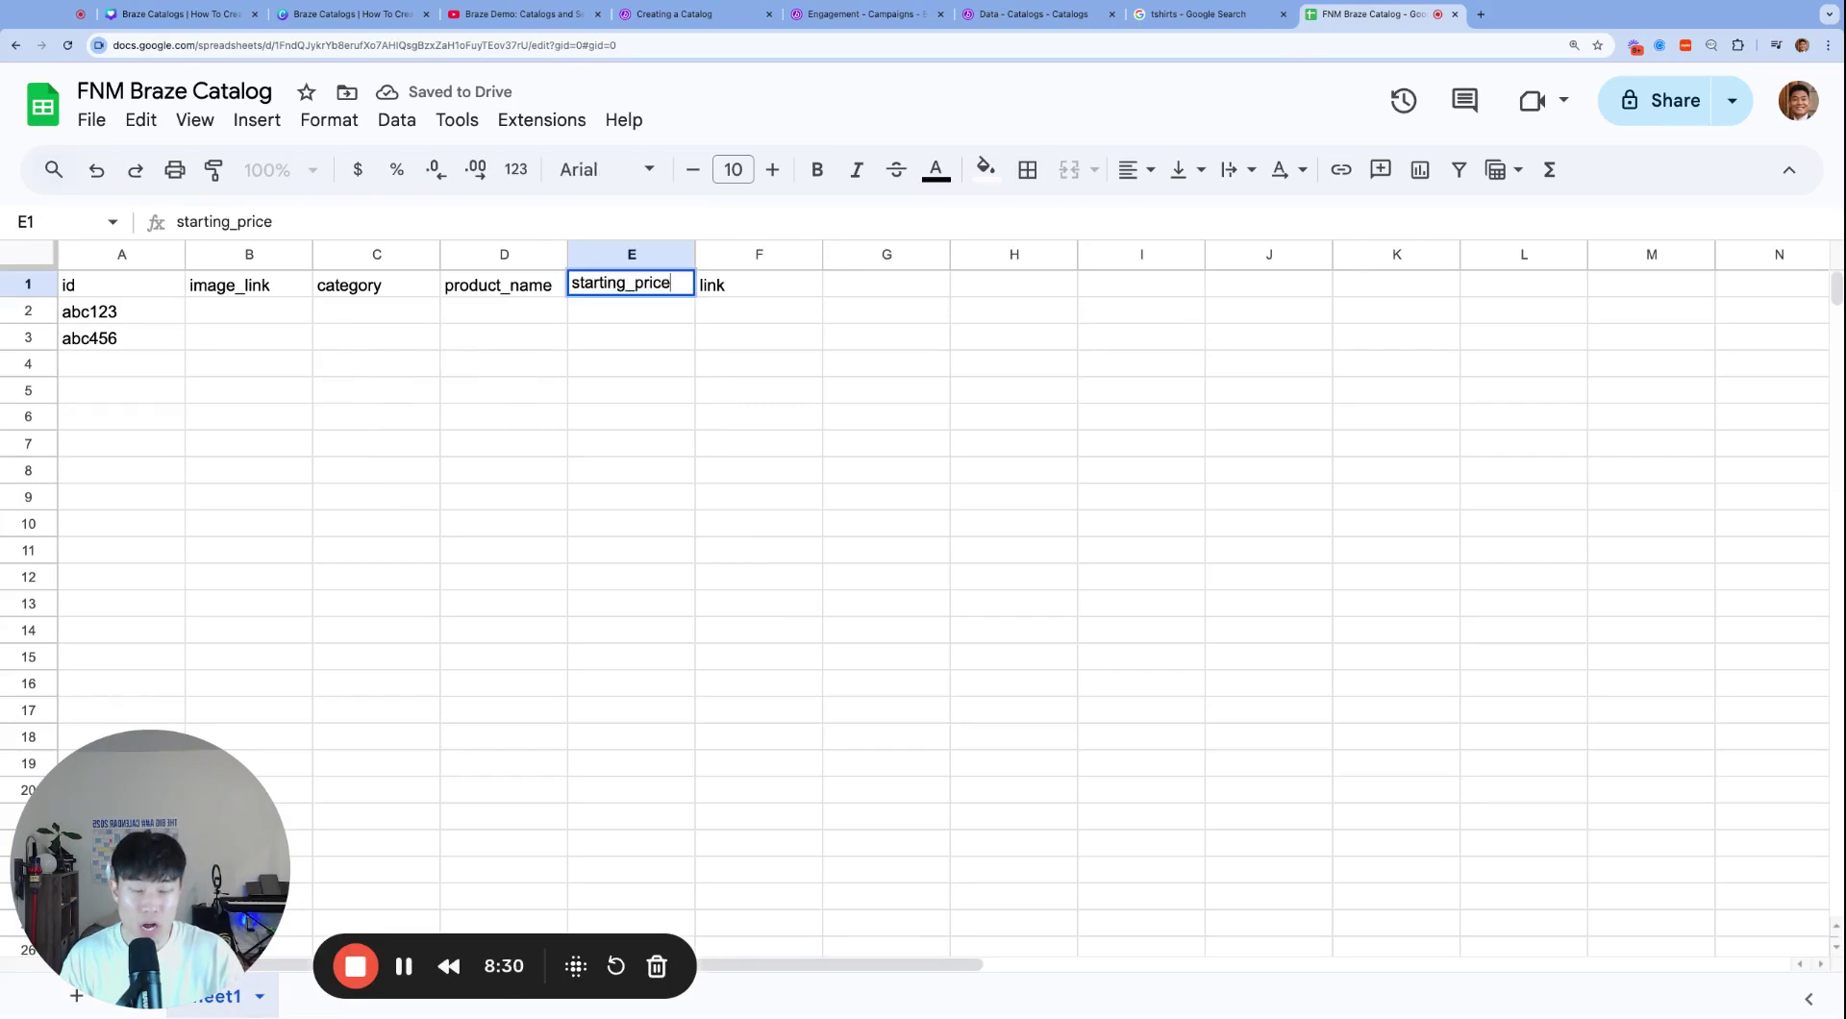
pyautogui.click(643, 283)
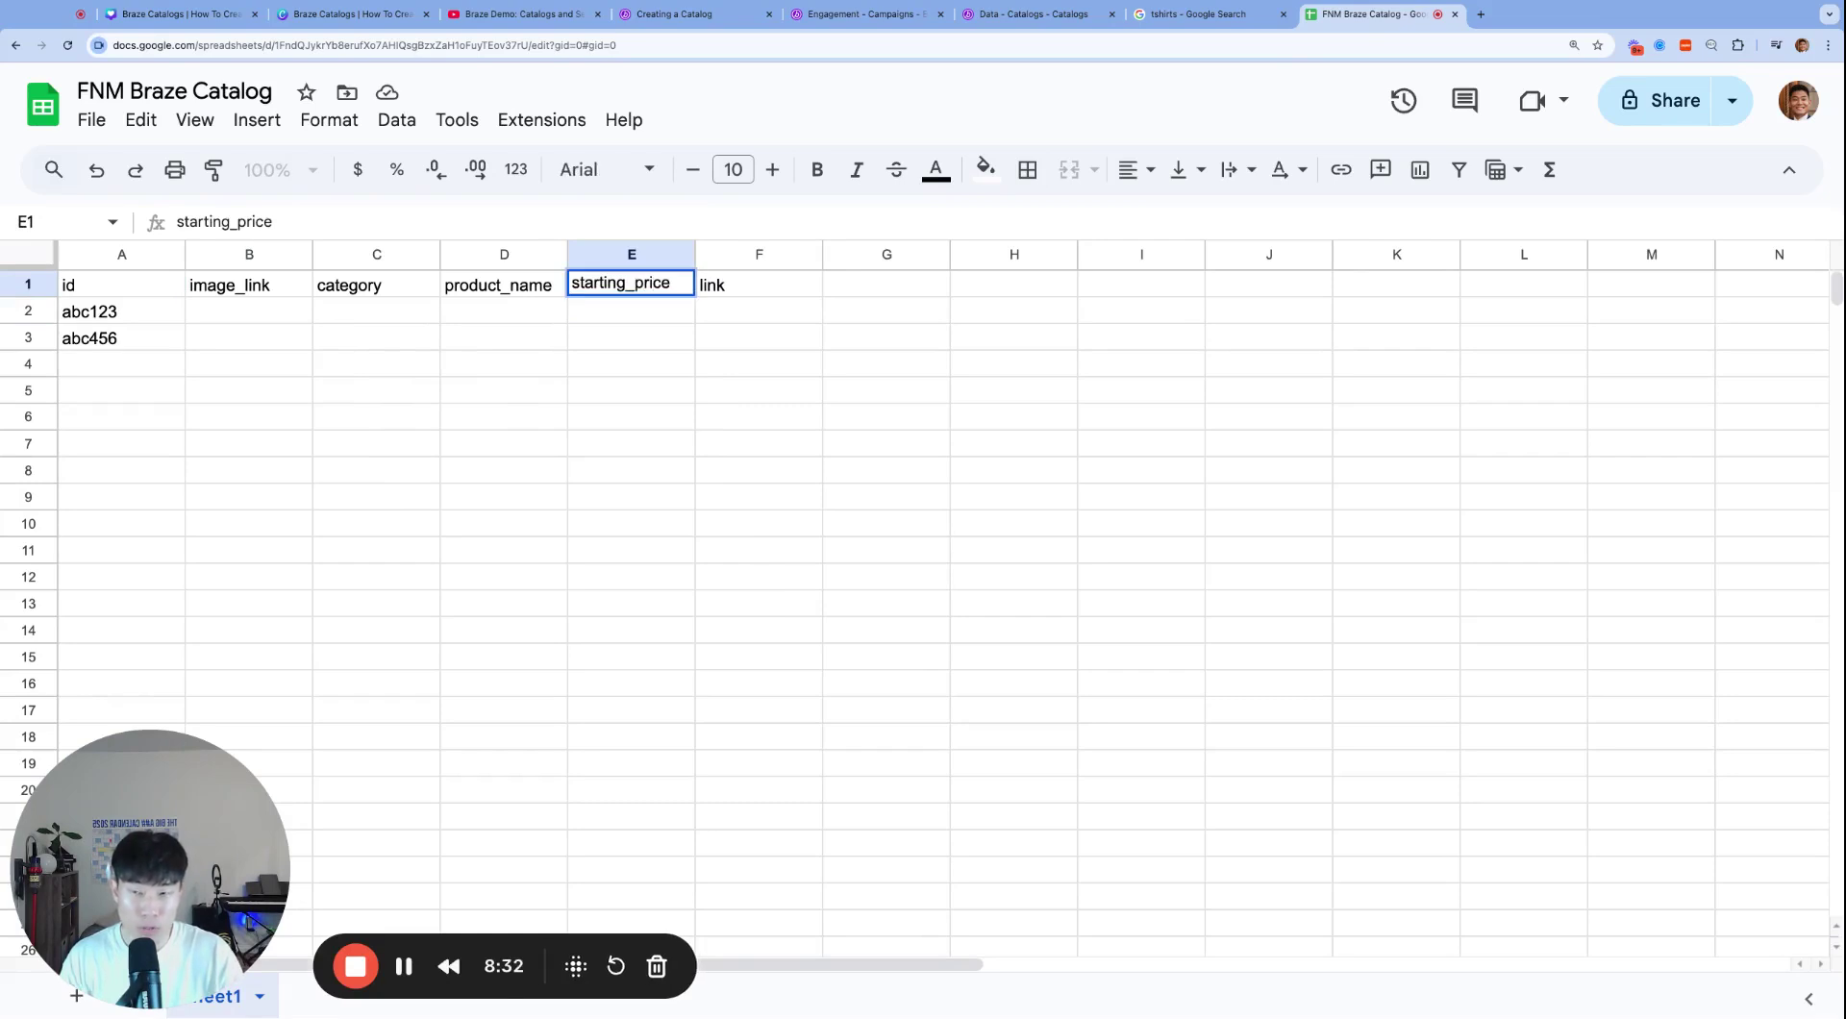
pyautogui.press('BackSpace')
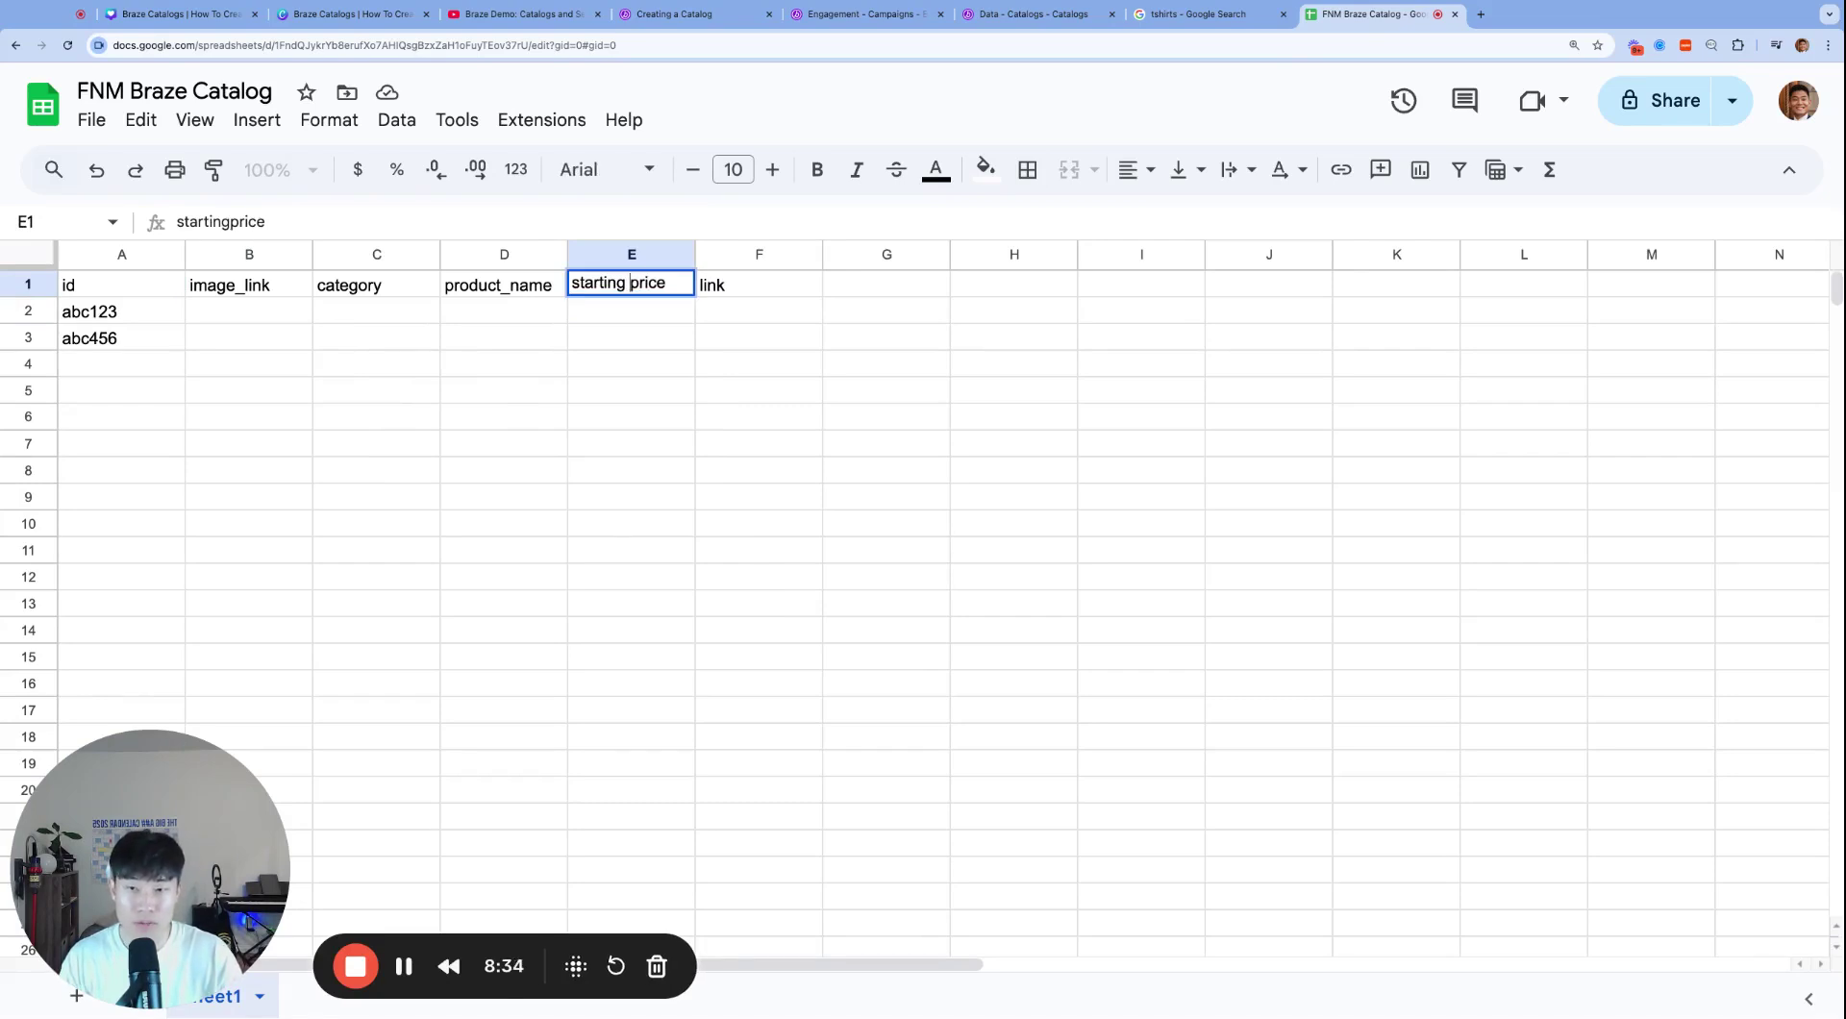
pyautogui.press('Return')
pyautogui.press('Up')
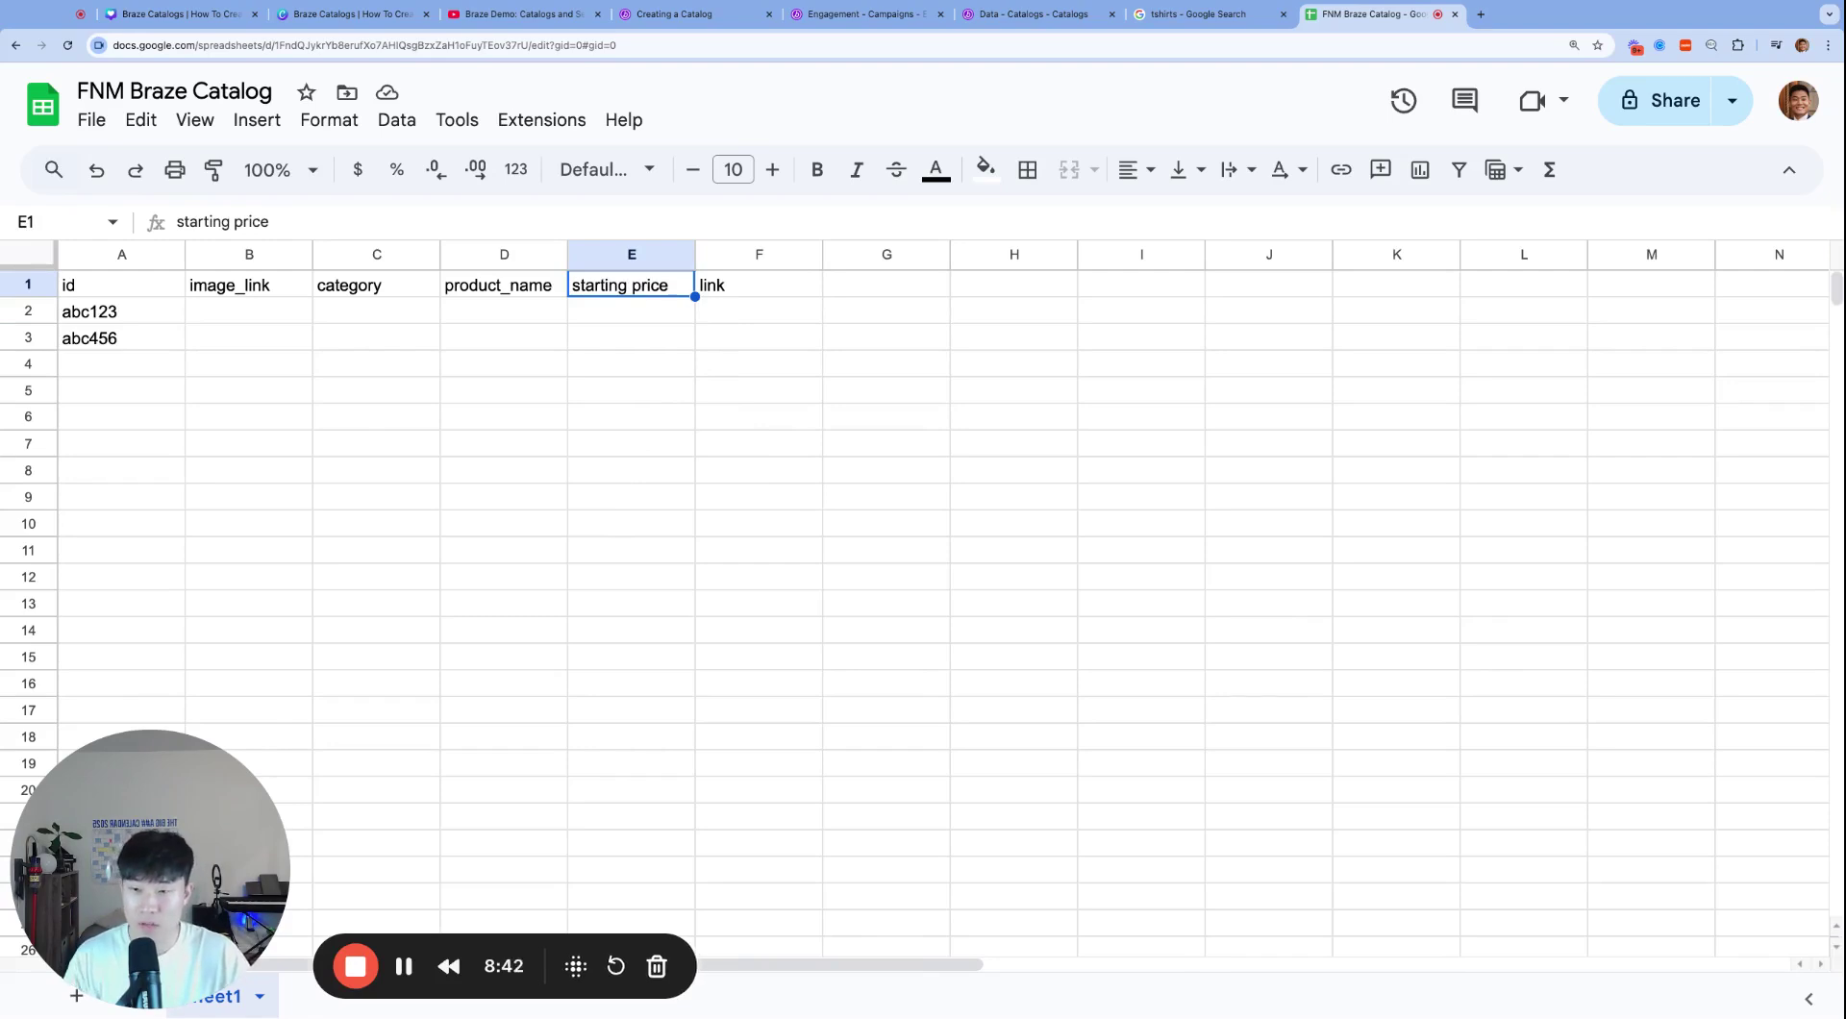
pyautogui.doubleClick(657, 281)
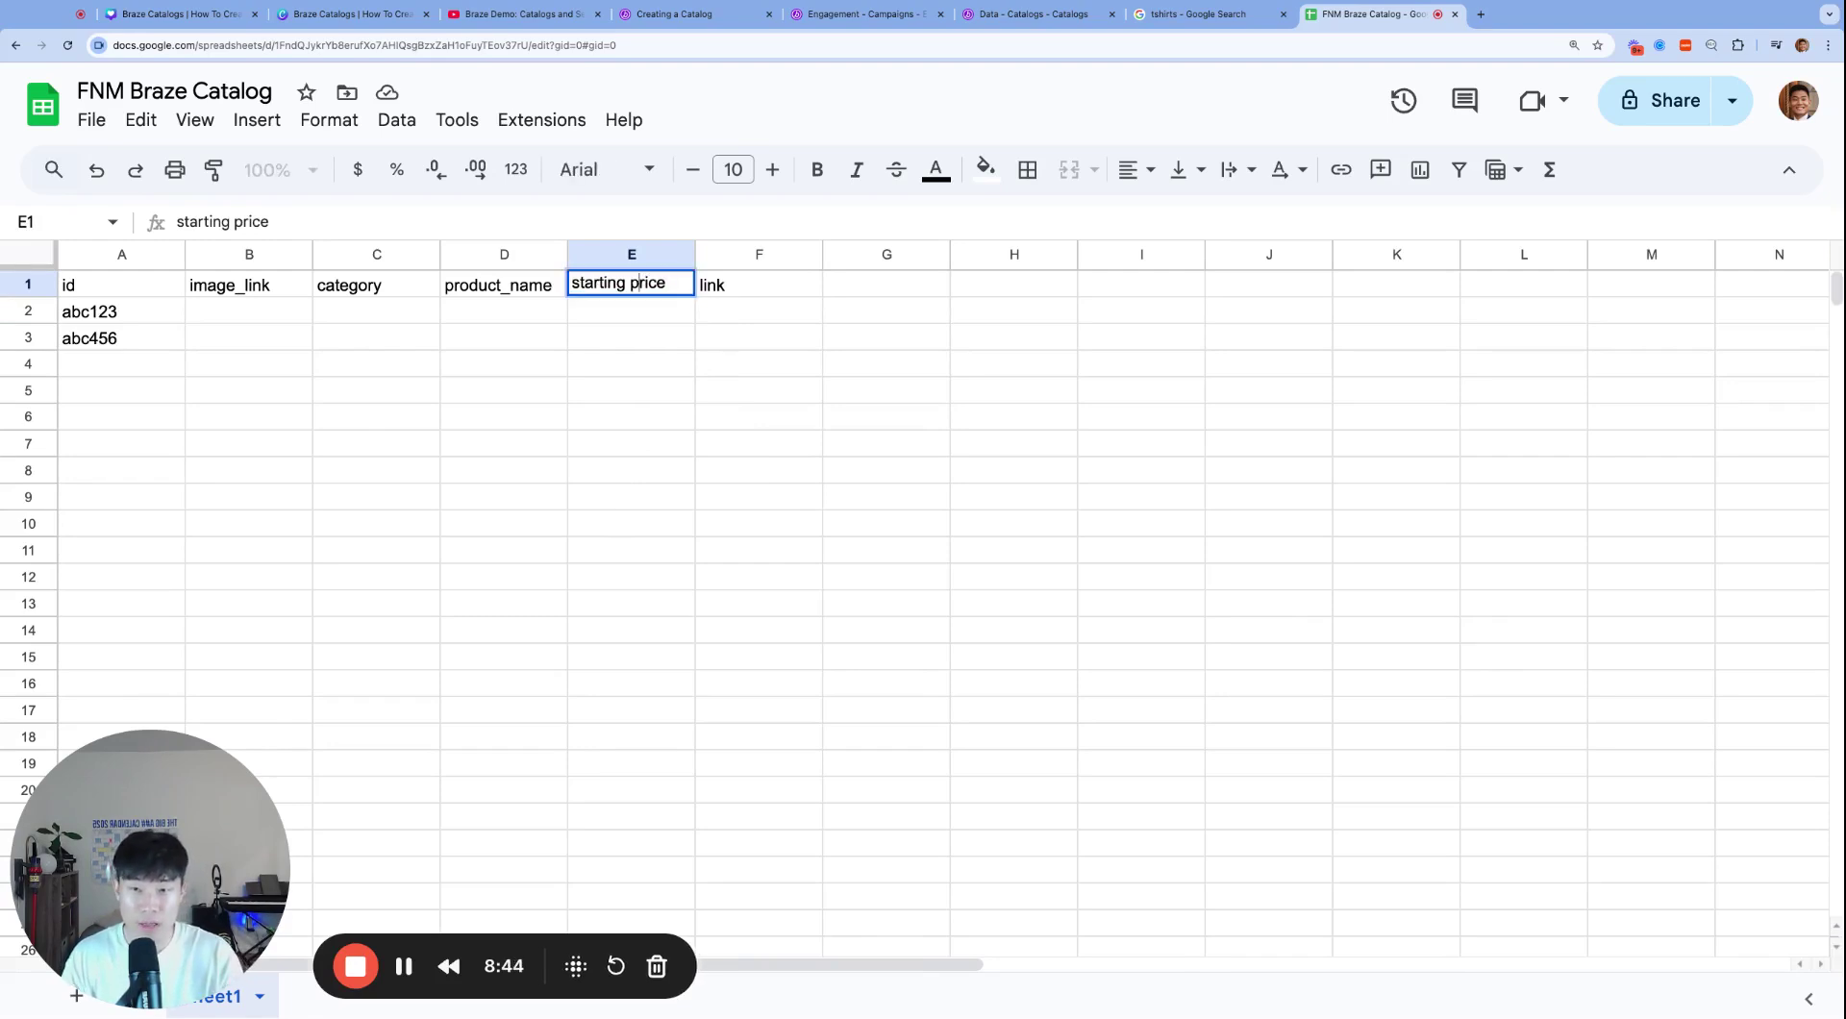
pyautogui.press('BackSpace')
pyautogui.write('_')
pyautogui.press('Return')
pyautogui.click(631, 284)
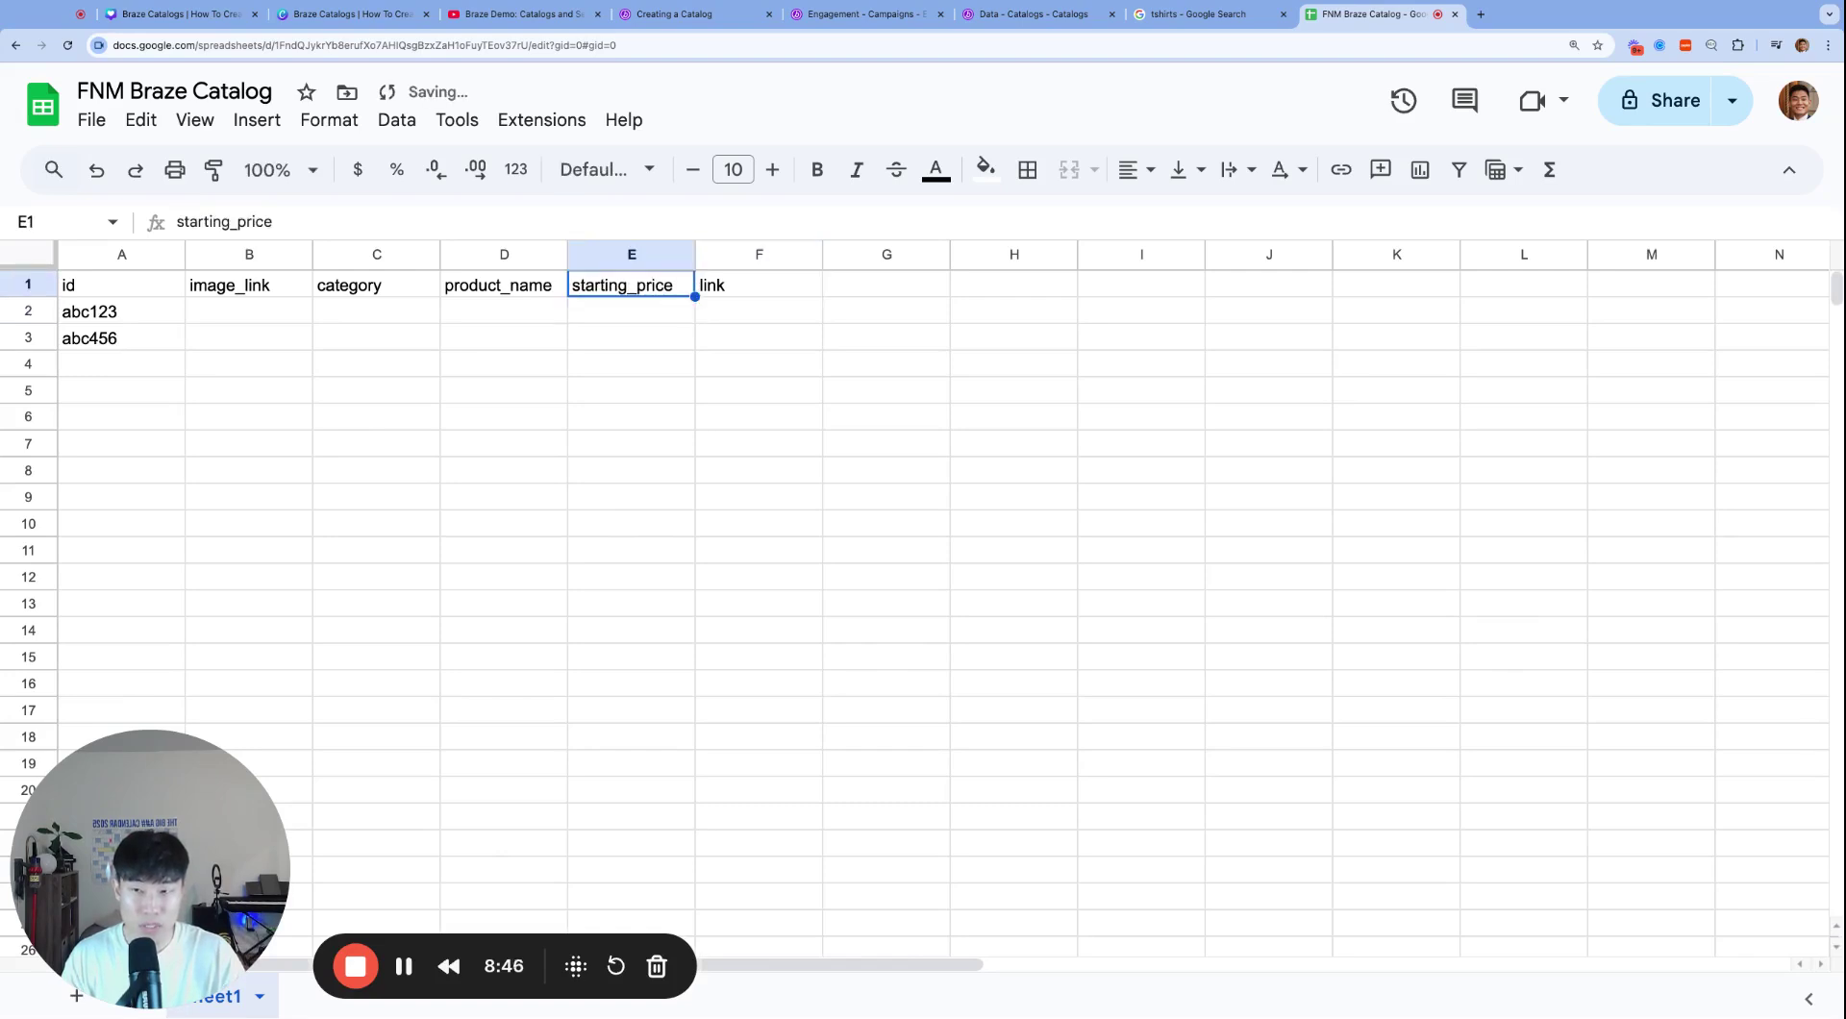
pyautogui.press('Left')
pyautogui.press('Left')
pyautogui.press('Right')
pyautogui.press('Right')
pyautogui.press('Right')
pyautogui.press('Left')
pyautogui.press('Left')
pyautogui.press('Left')
pyautogui.press('Left')
pyautogui.press('Left')
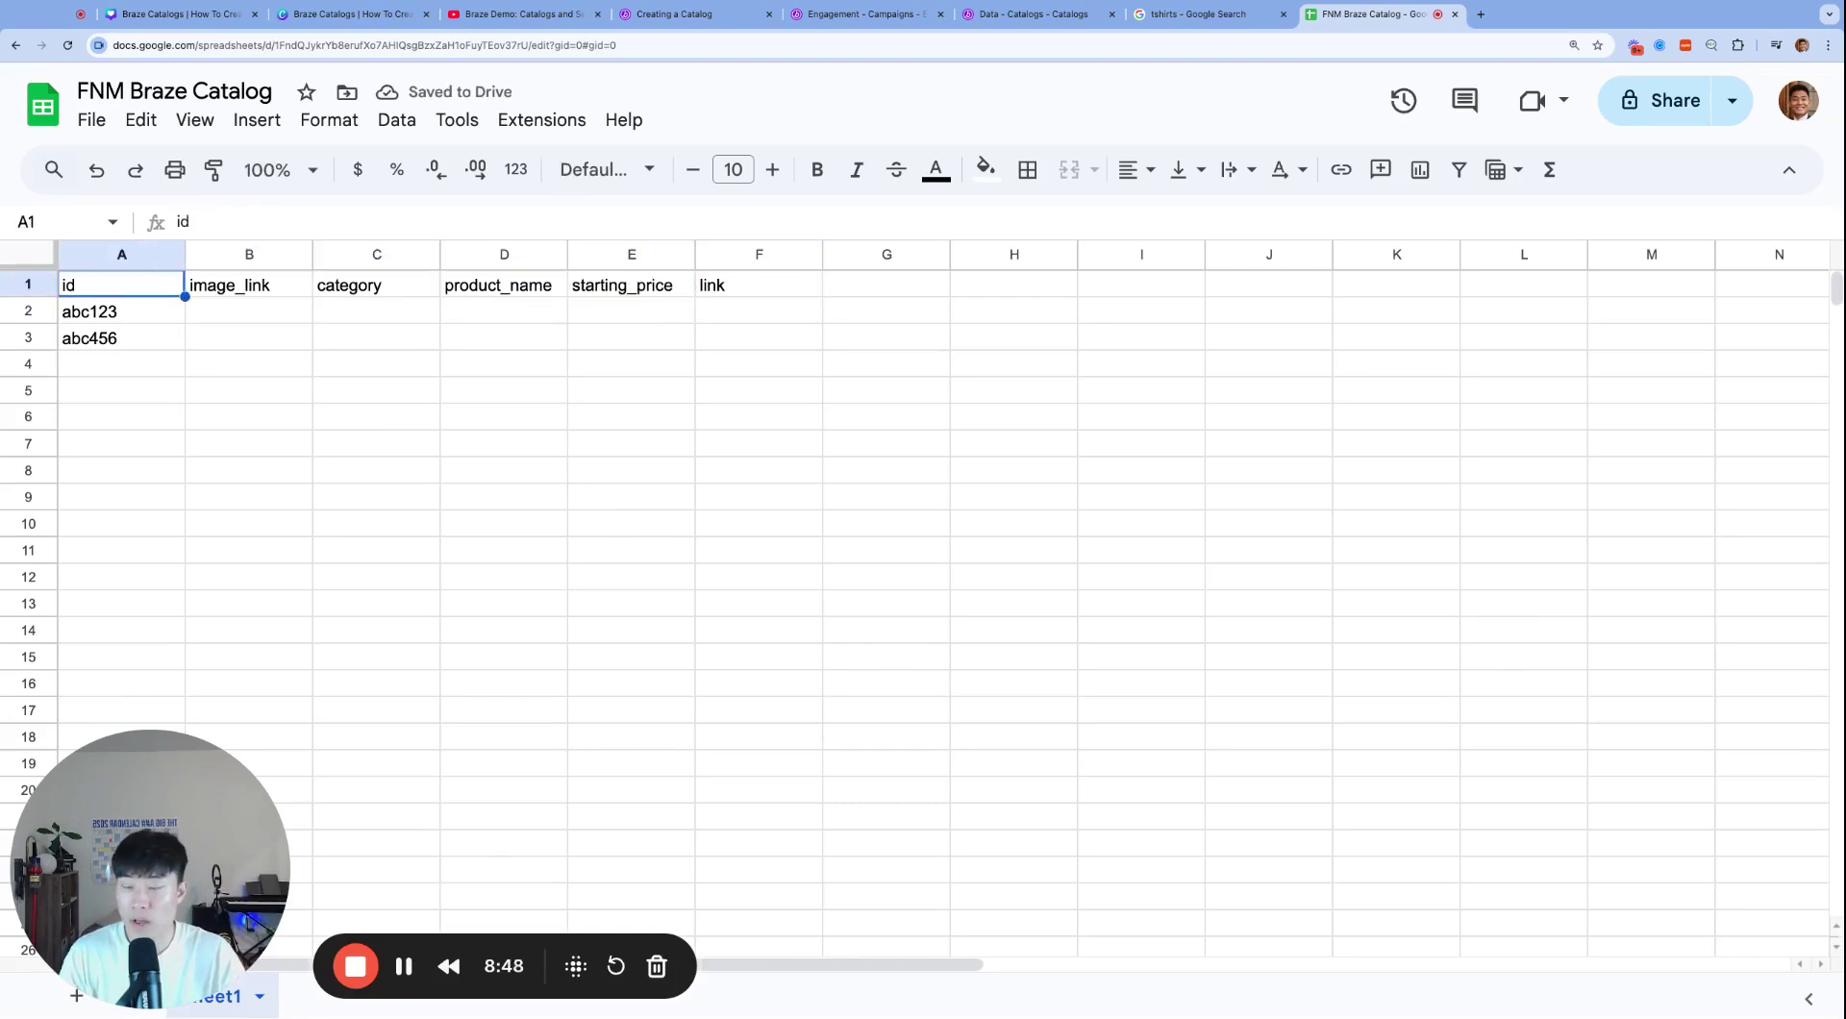
pyautogui.press('Right')
pyautogui.doubleClick(243, 282)
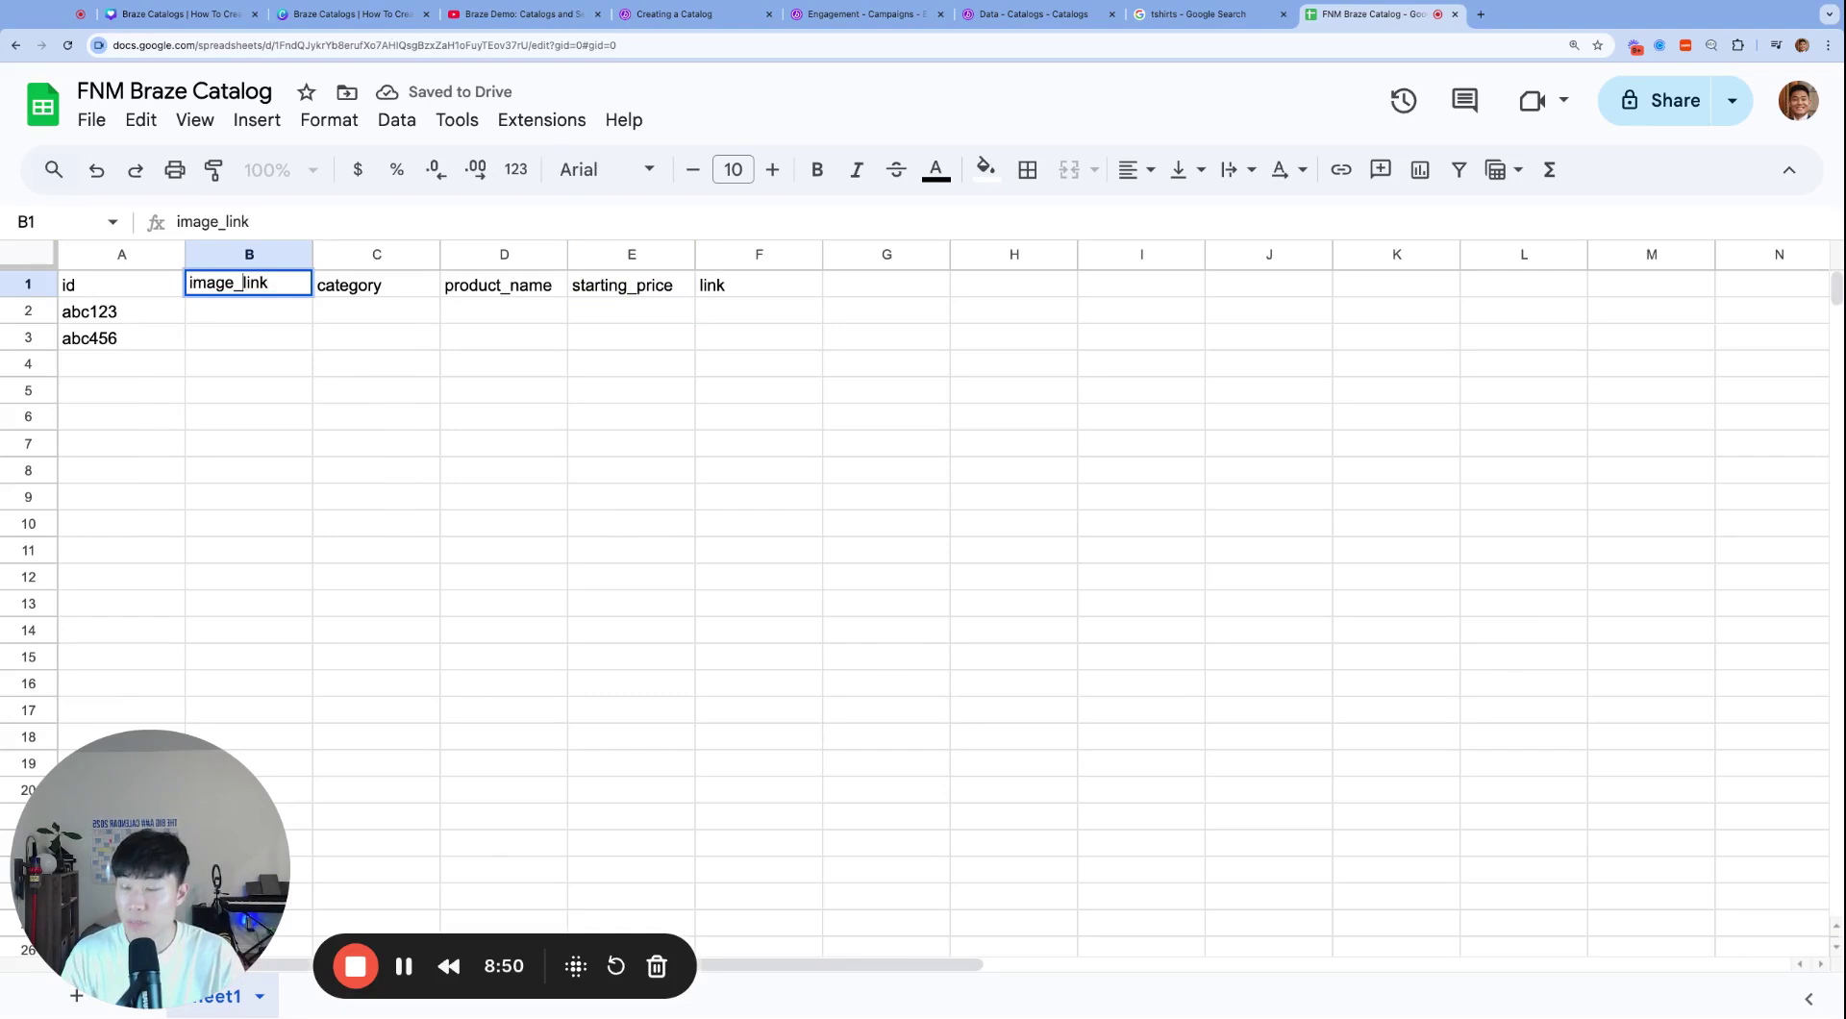
pyautogui.press('Return')
pyautogui.press('Up')
pyautogui.press('Right')
pyautogui.press('Left')
pyautogui.press('Down')
pyautogui.press('Right')
pyautogui.press('Right')
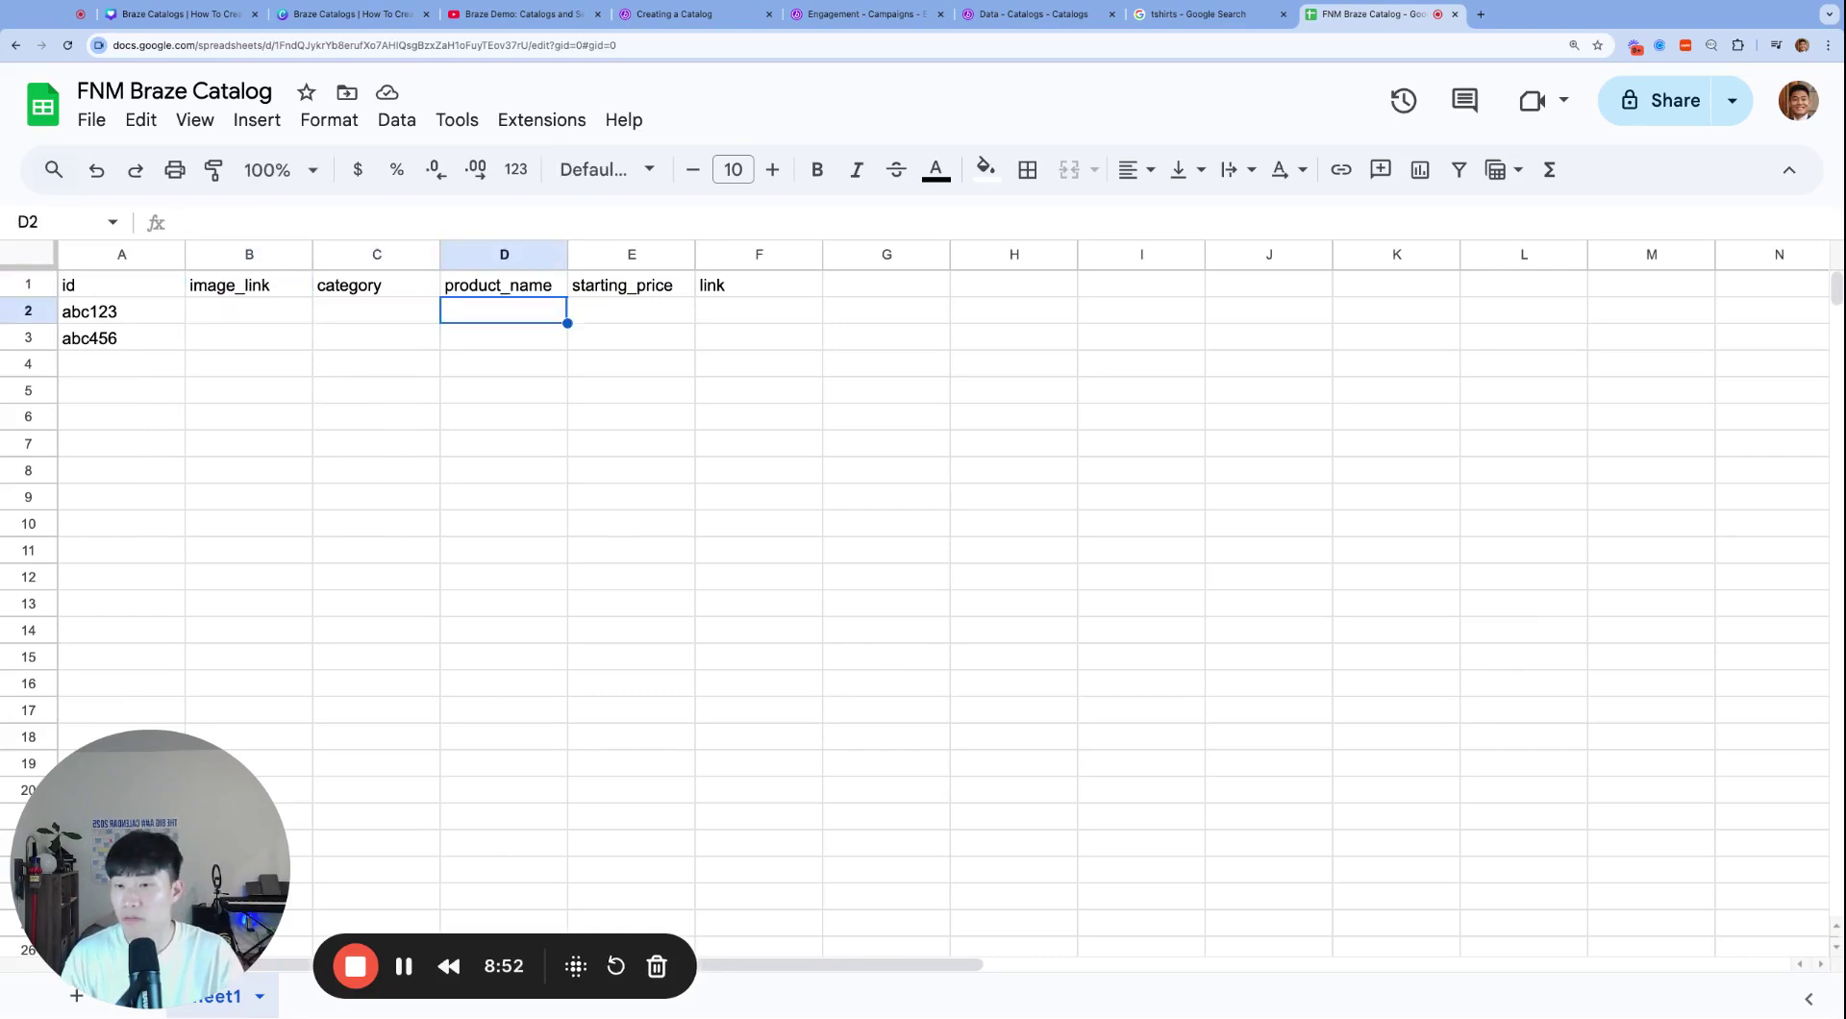
pyautogui.press('Up')
pyautogui.press('Right')
pyautogui.press('Right')
pyautogui.press('Right')
pyautogui.press('Home')
pyautogui.press('Down')
pyautogui.press('Down')
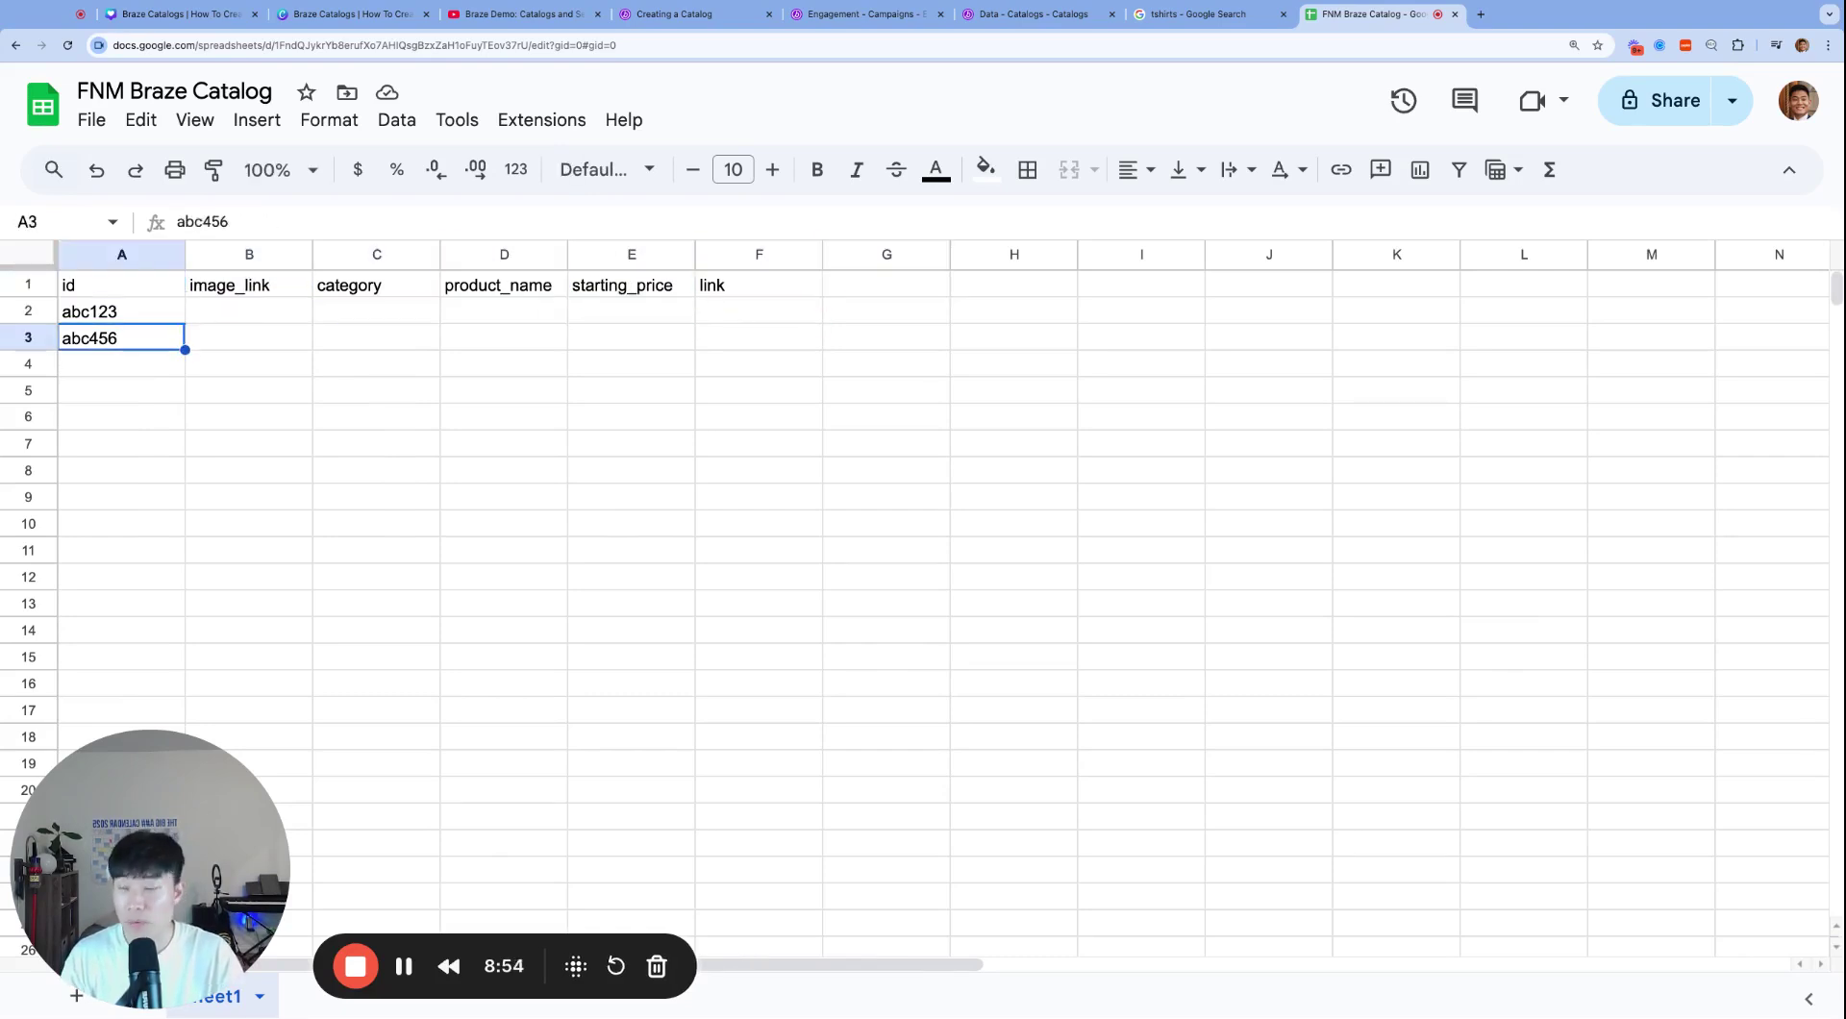
pyautogui.click(249, 310)
# Step: Review the completed rows: abc123 Colorful T-Shirts at $5 and abc456 Adventure Pants at $10
pyautogui.click(249, 285)
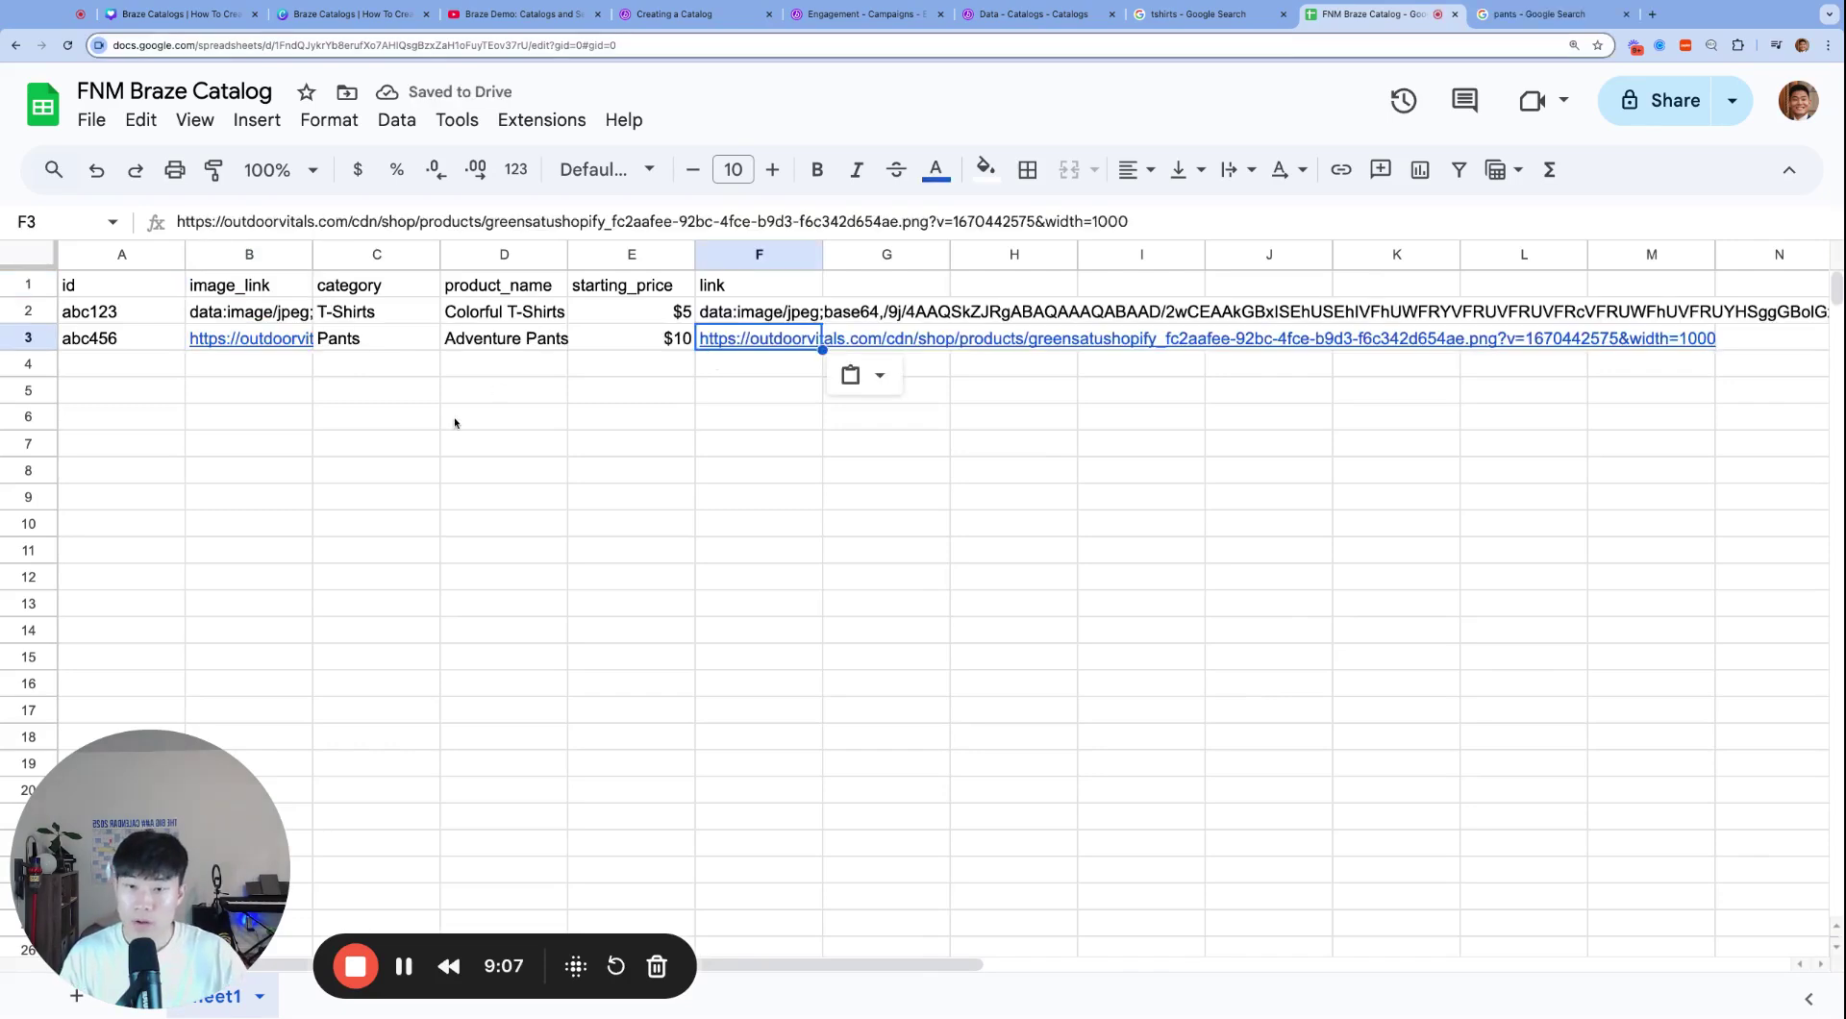
pyautogui.click(455, 423)
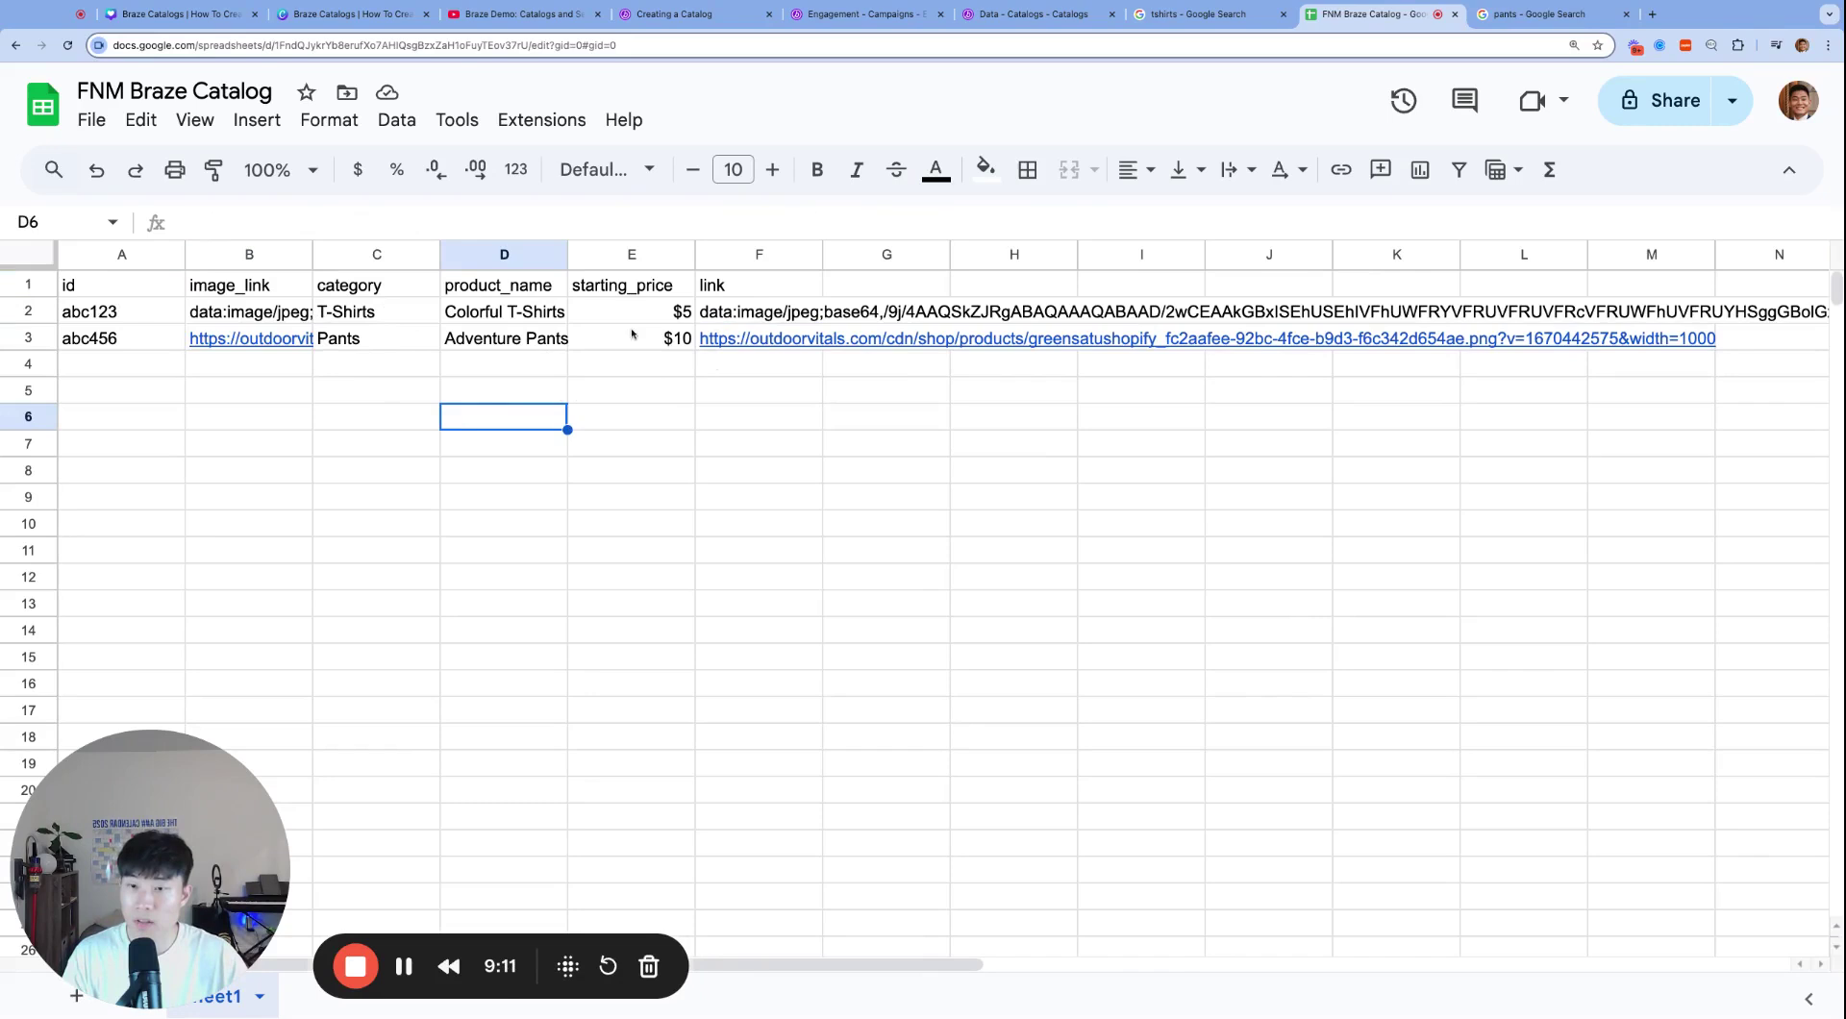
pyautogui.click(518, 323)
pyautogui.press('Left')
pyautogui.press('Left')
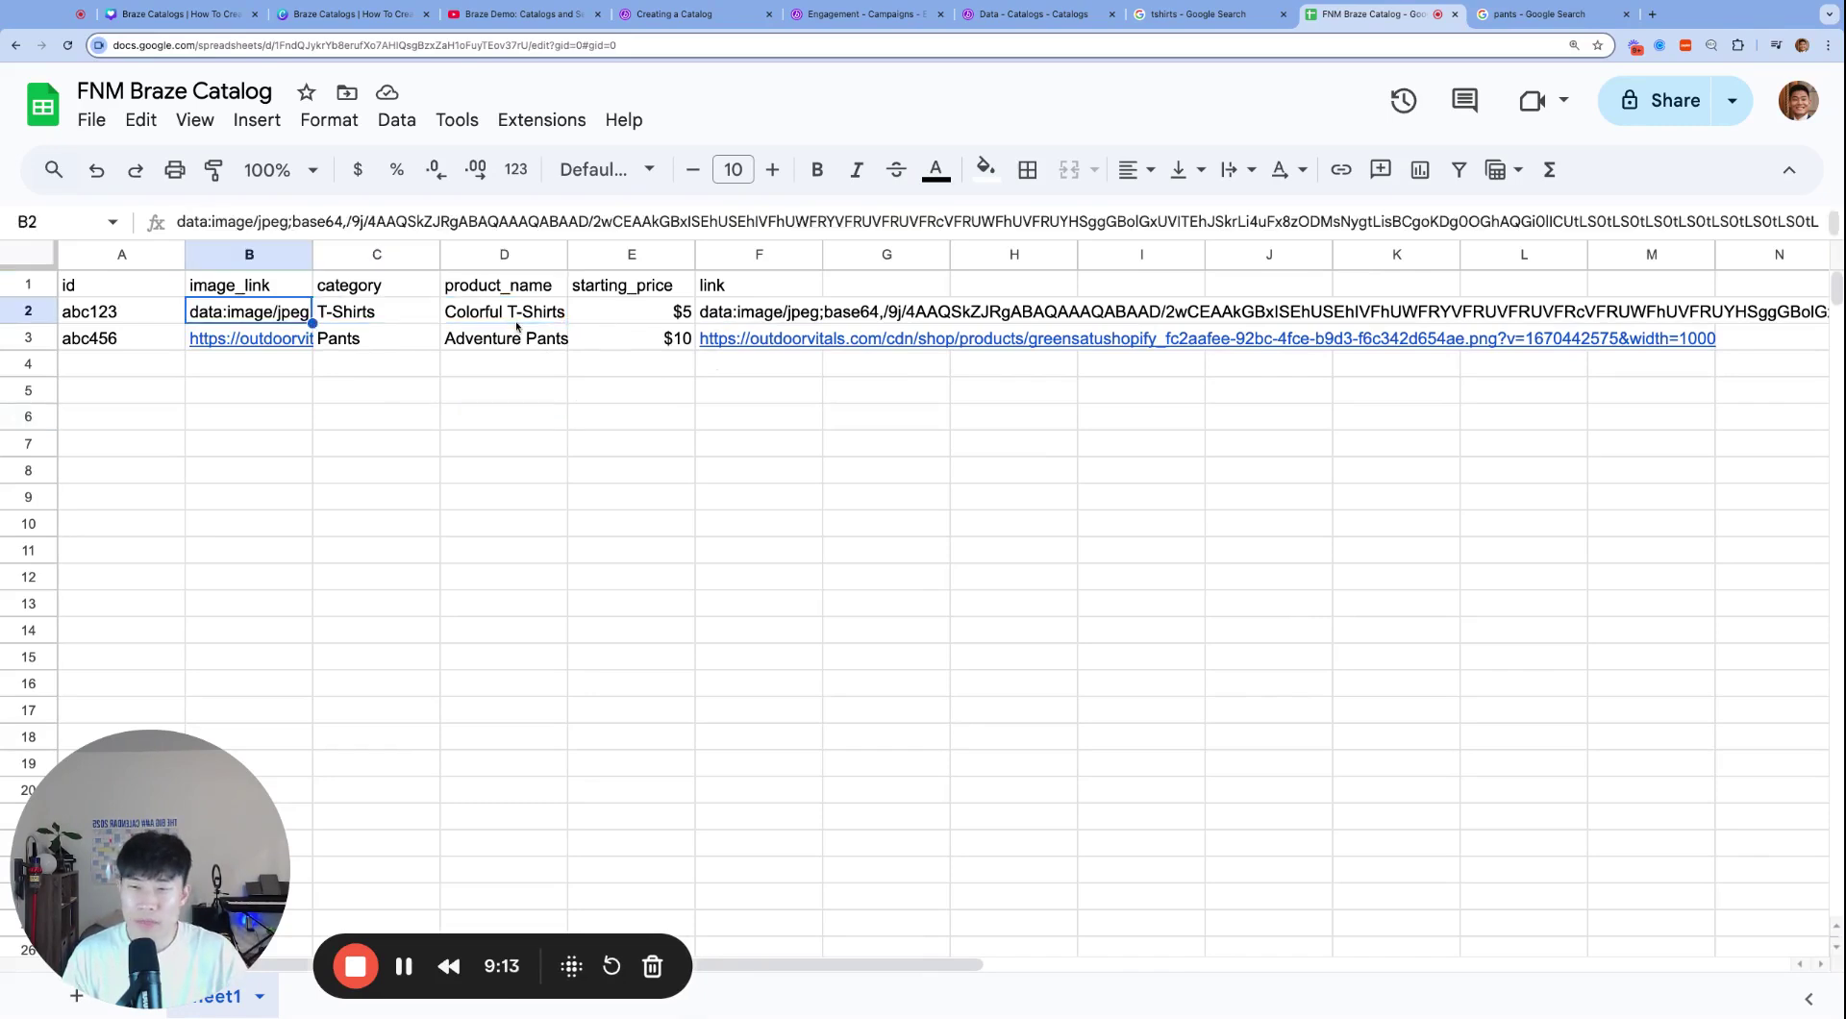
pyautogui.hotkey('shift', 'Down')
pyautogui.hotkey('shift', 'Right')
pyautogui.hotkey('shift', 'Right')
pyautogui.hotkey('shift', 'Right')
pyautogui.hotkey('shift', 'Right')
pyautogui.press('Up')
pyautogui.press('Left')
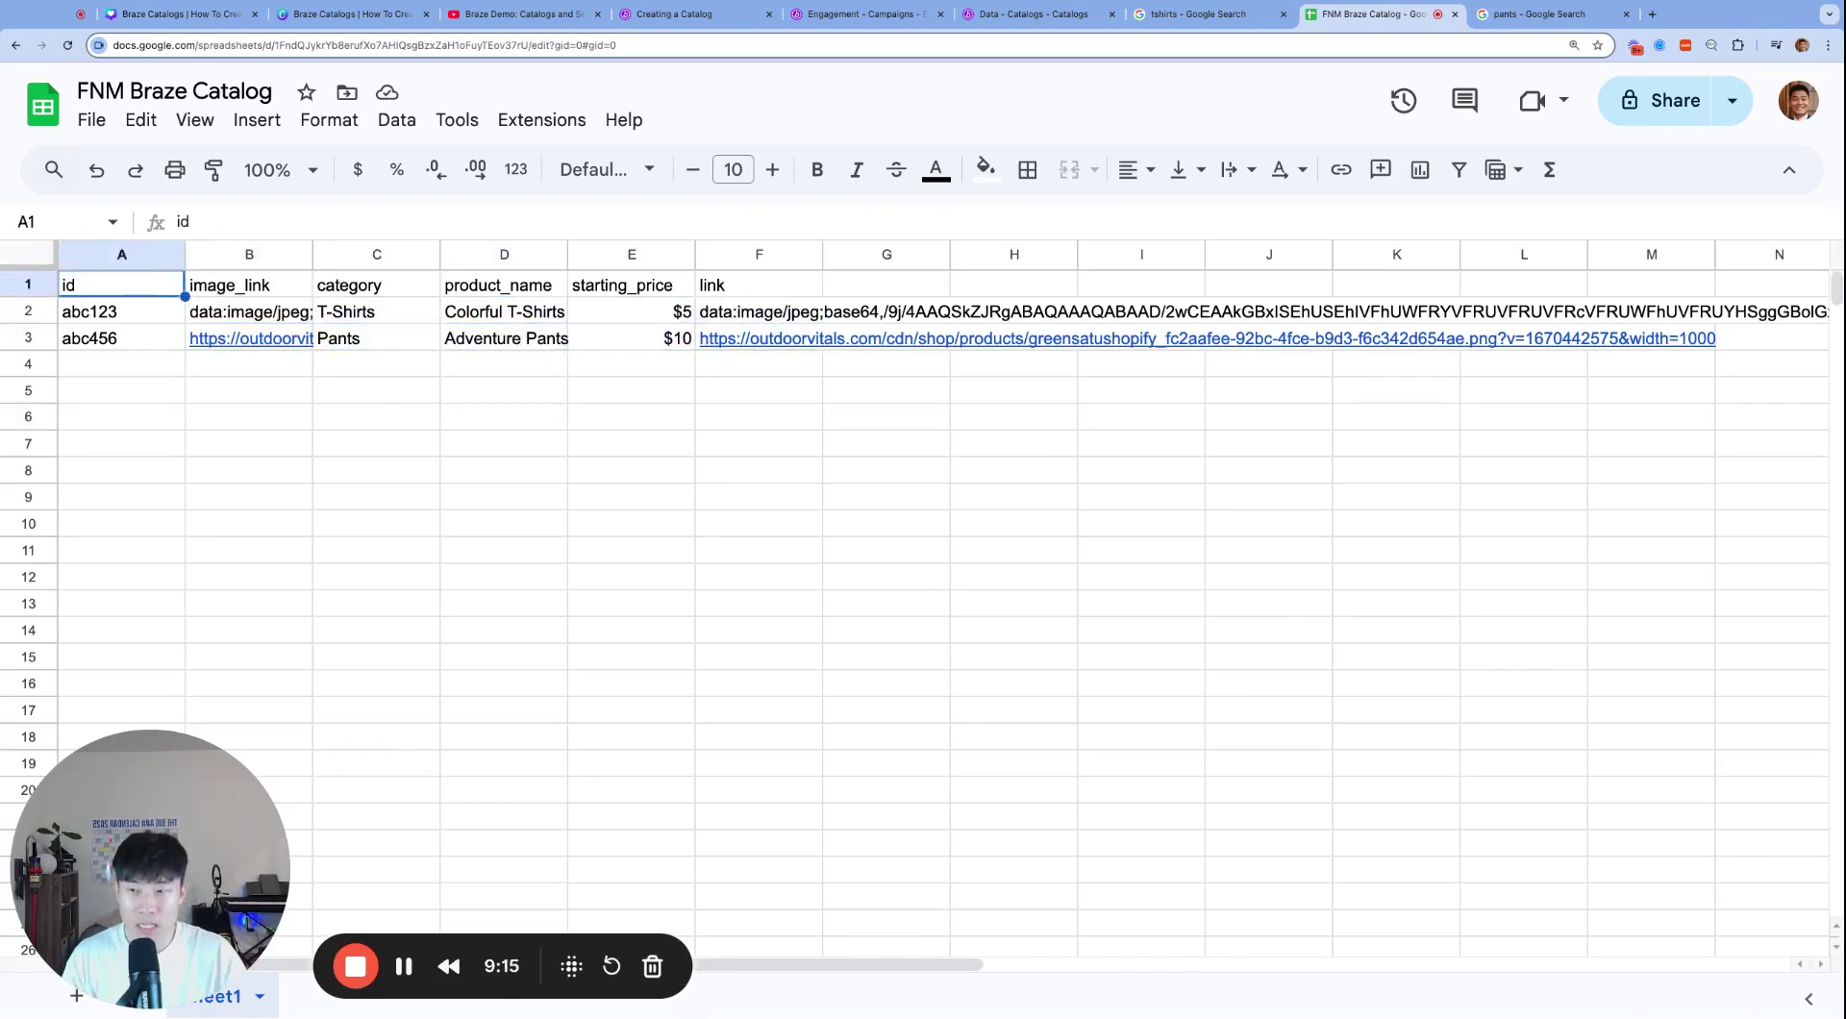
pyautogui.press('Down')
pyautogui.press('Down')
pyautogui.press('Up')
pyautogui.press('Down')
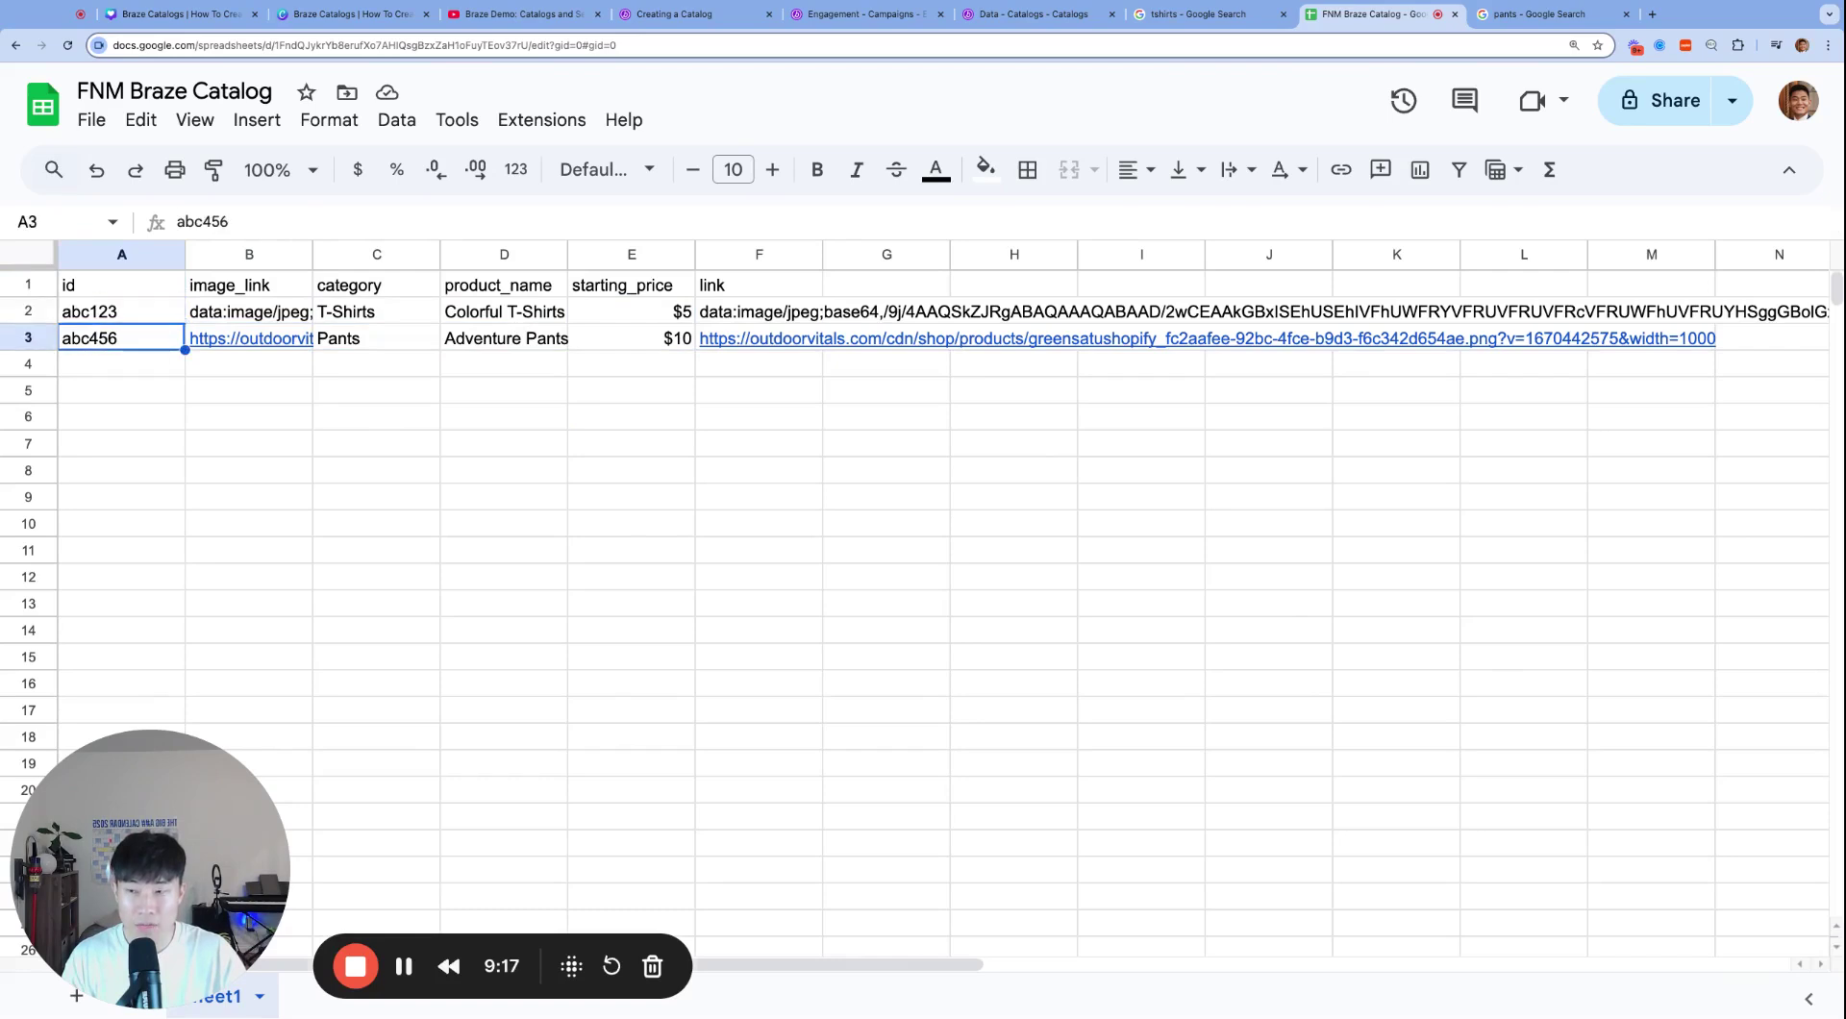
pyautogui.press('Up')
pyautogui.press('Up')
pyautogui.hotkey('shift', 'Right')
pyautogui.hotkey('shift', 'Right')
pyautogui.hotkey('shift', 'Right')
pyautogui.hotkey('shift', 'Right')
pyautogui.hotkey('shift', 'Right')
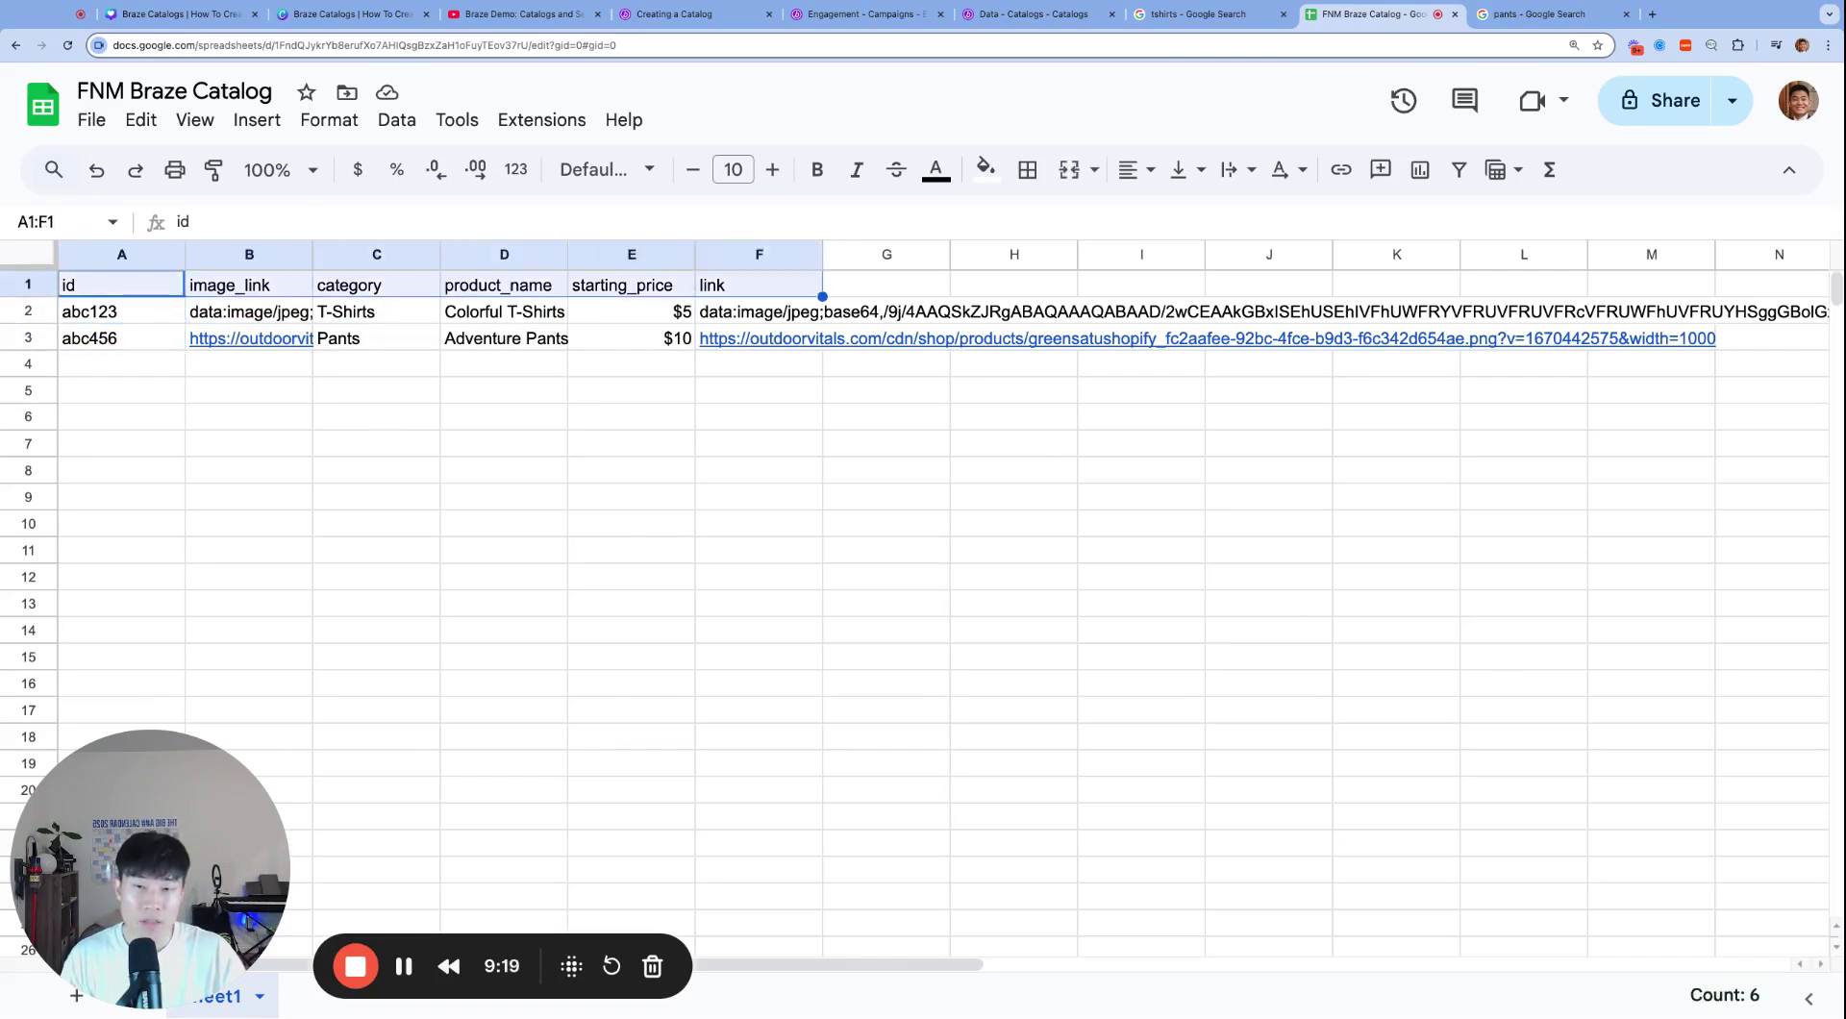
pyautogui.press('Down')
pyautogui.press('Right')
pyautogui.press('Right')
pyautogui.press('Right')
pyautogui.press('Right')
pyautogui.press('Right')
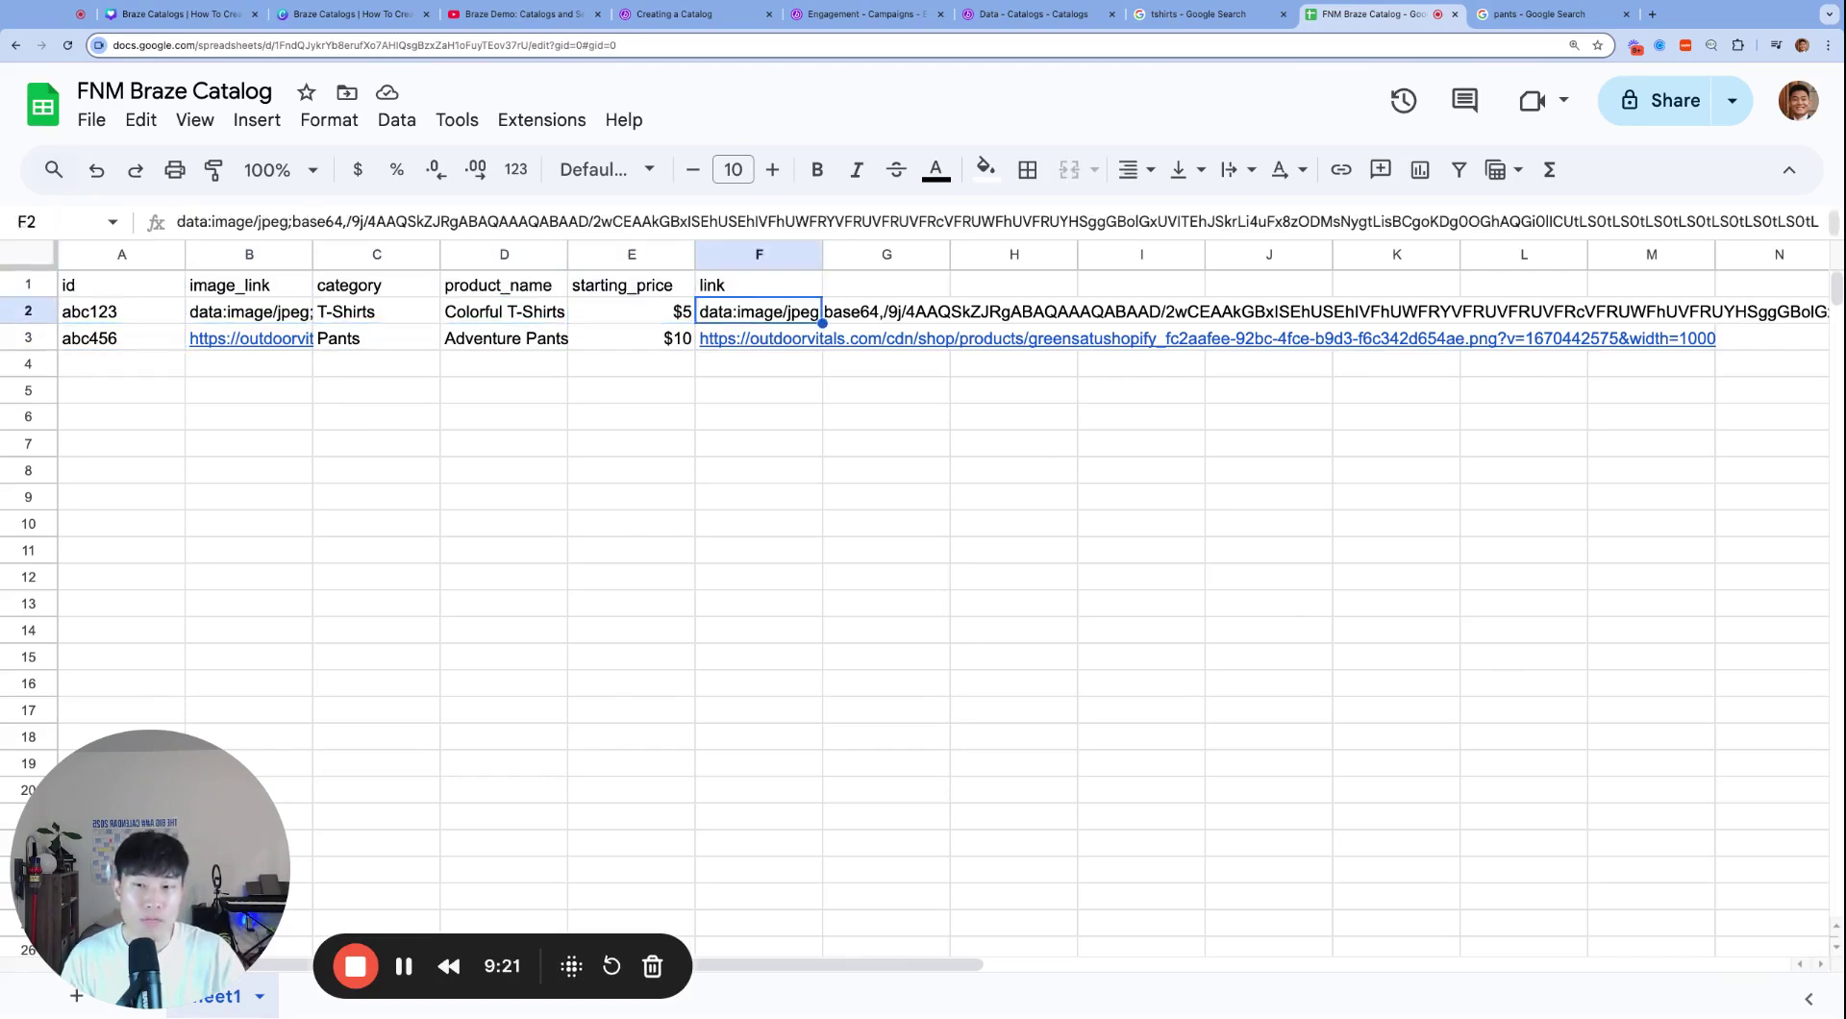
pyautogui.press('Left')
pyautogui.press('Left')
pyautogui.press('Return')
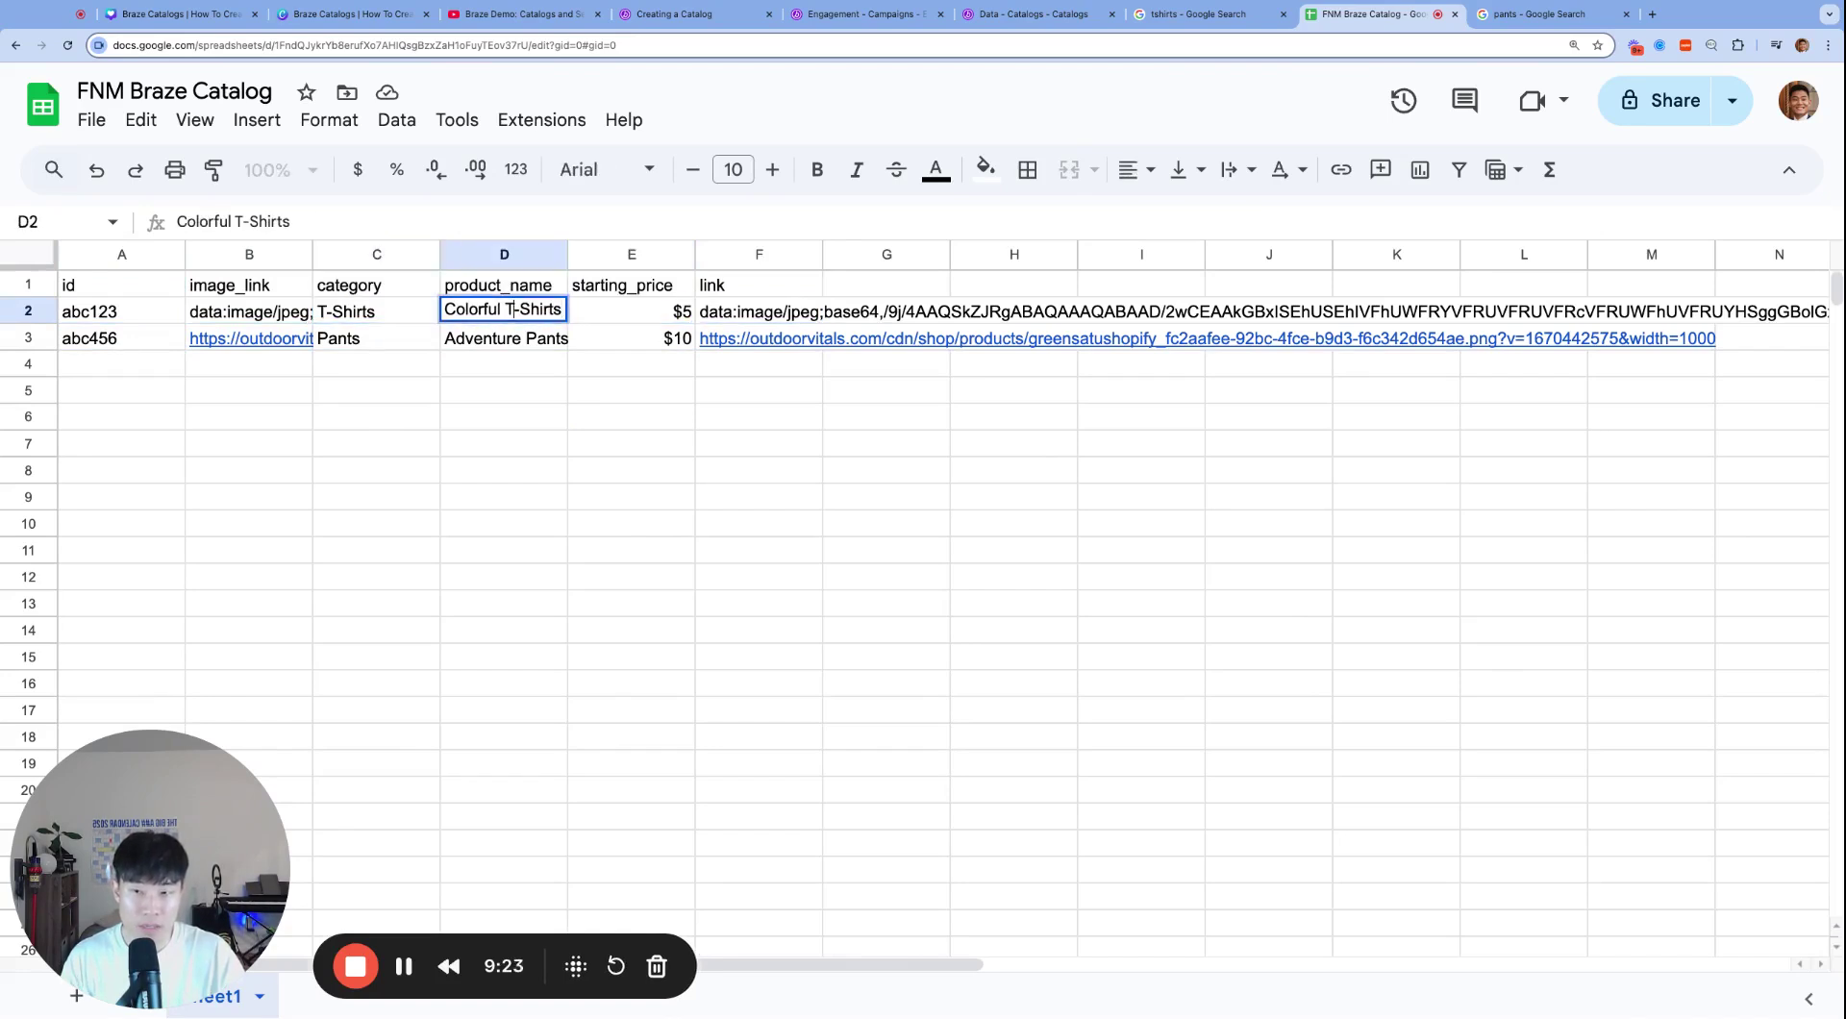
pyautogui.press('Return')
pyautogui.press('Right')
pyautogui.press('Up')
pyautogui.press('Right')
pyautogui.press('Left')
pyautogui.press('Left')
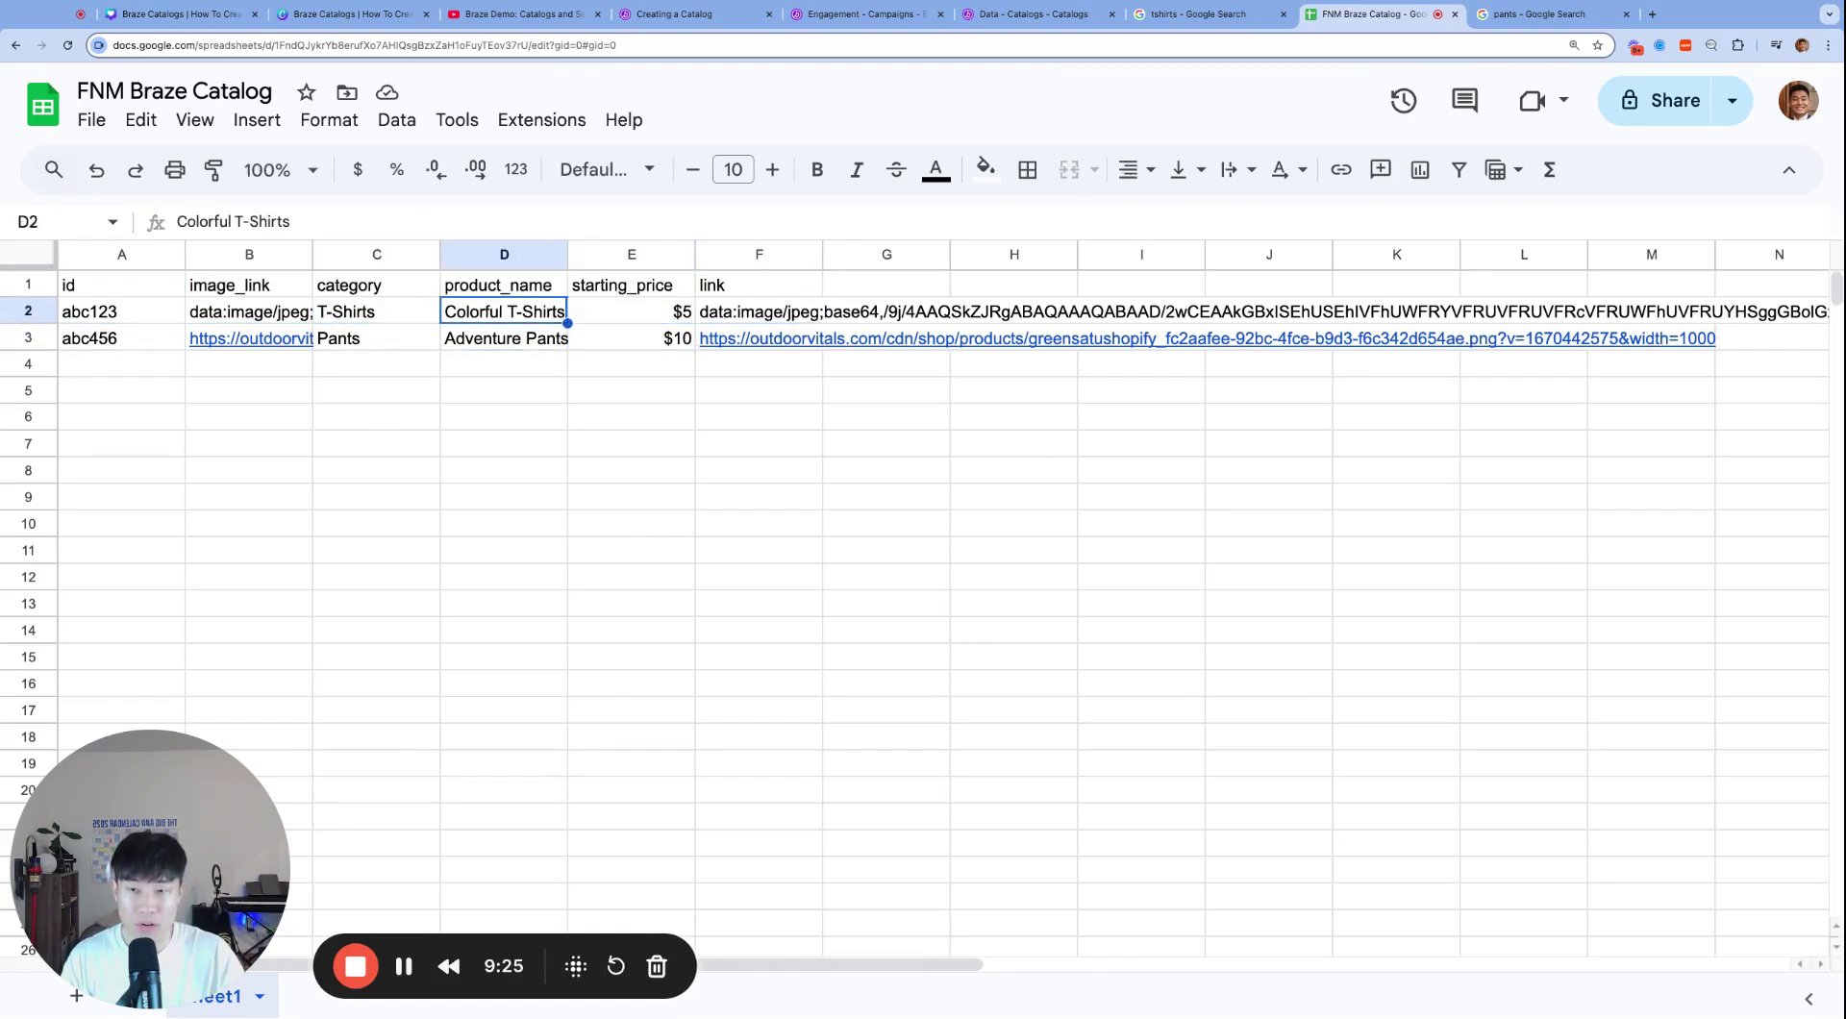
pyautogui.press('Left')
pyautogui.press('Left')
pyautogui.press('Down')
pyautogui.hotkey('shift', 'Right')
pyautogui.press('Up')
pyautogui.hotkey('shift', 'Right')
pyautogui.hotkey('shift', 'Down')
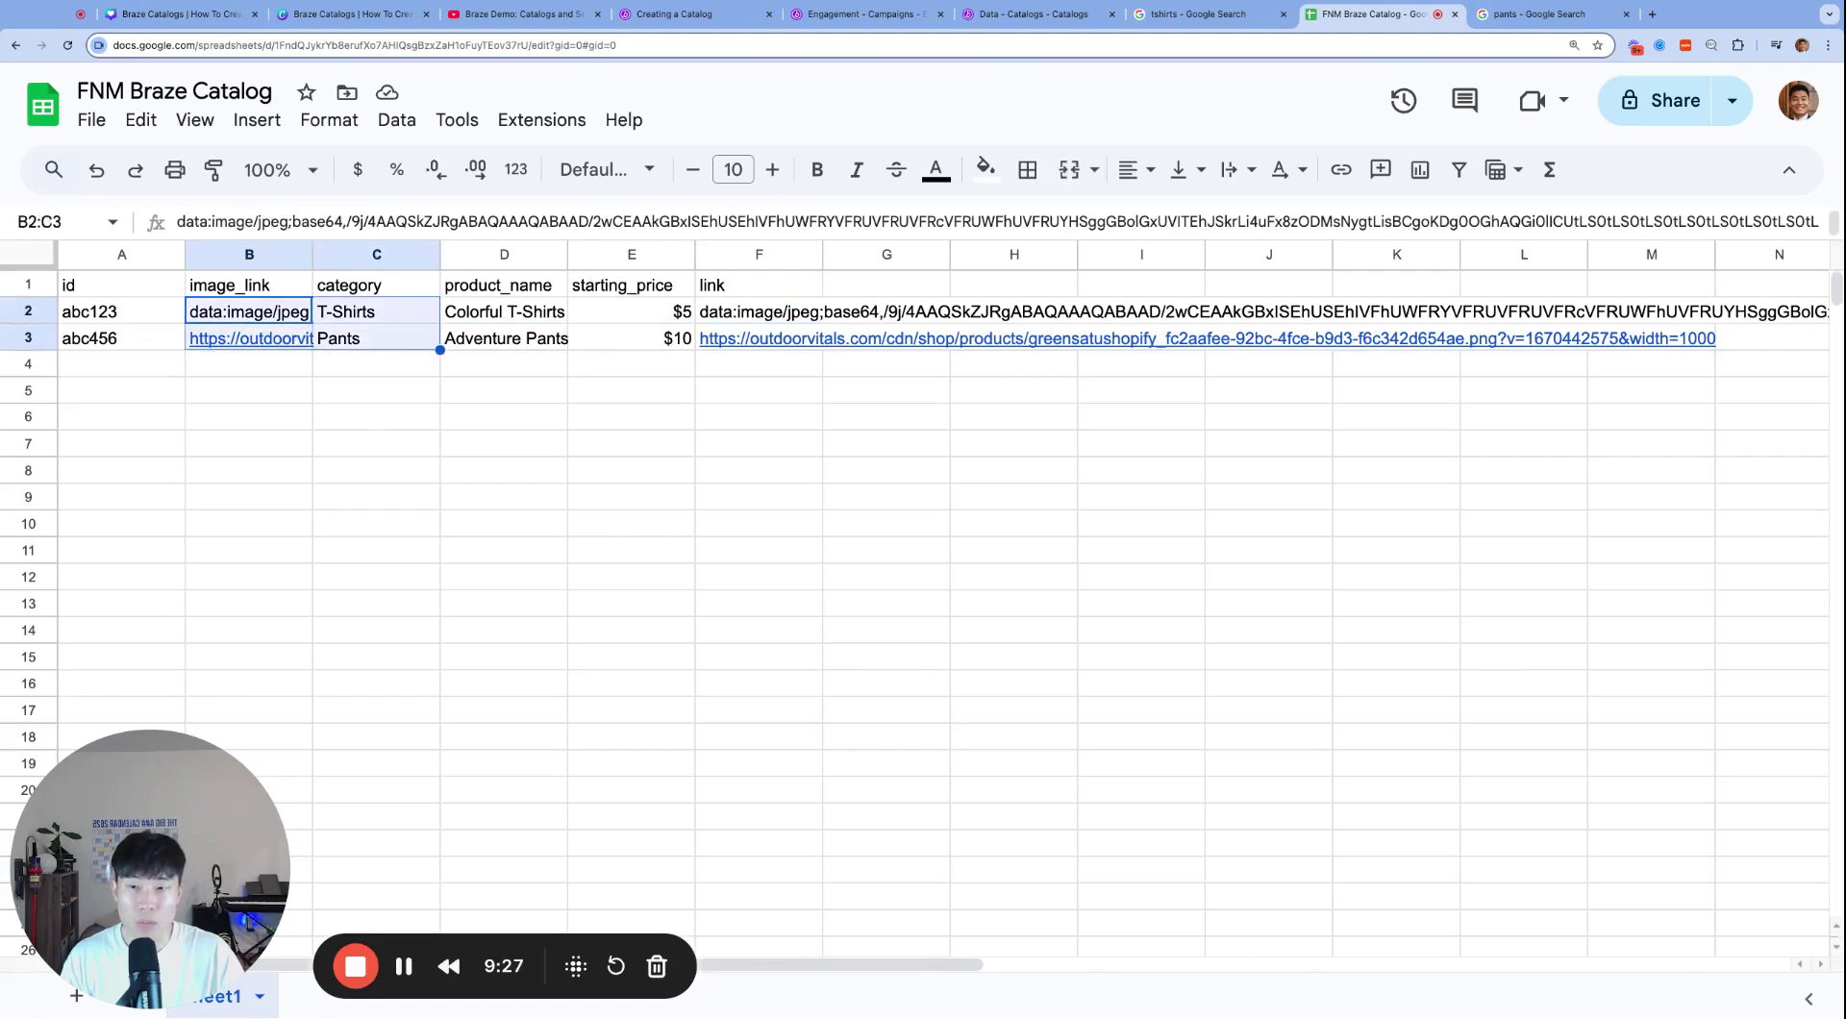
pyautogui.hotkey('shift', 'Right')
pyautogui.hotkey('shift', 'Right')
pyautogui.press('Up')
pyautogui.hotkey('shift', 'Right')
pyautogui.hotkey('shift', 'Right')
pyautogui.hotkey('shift', 'Right')
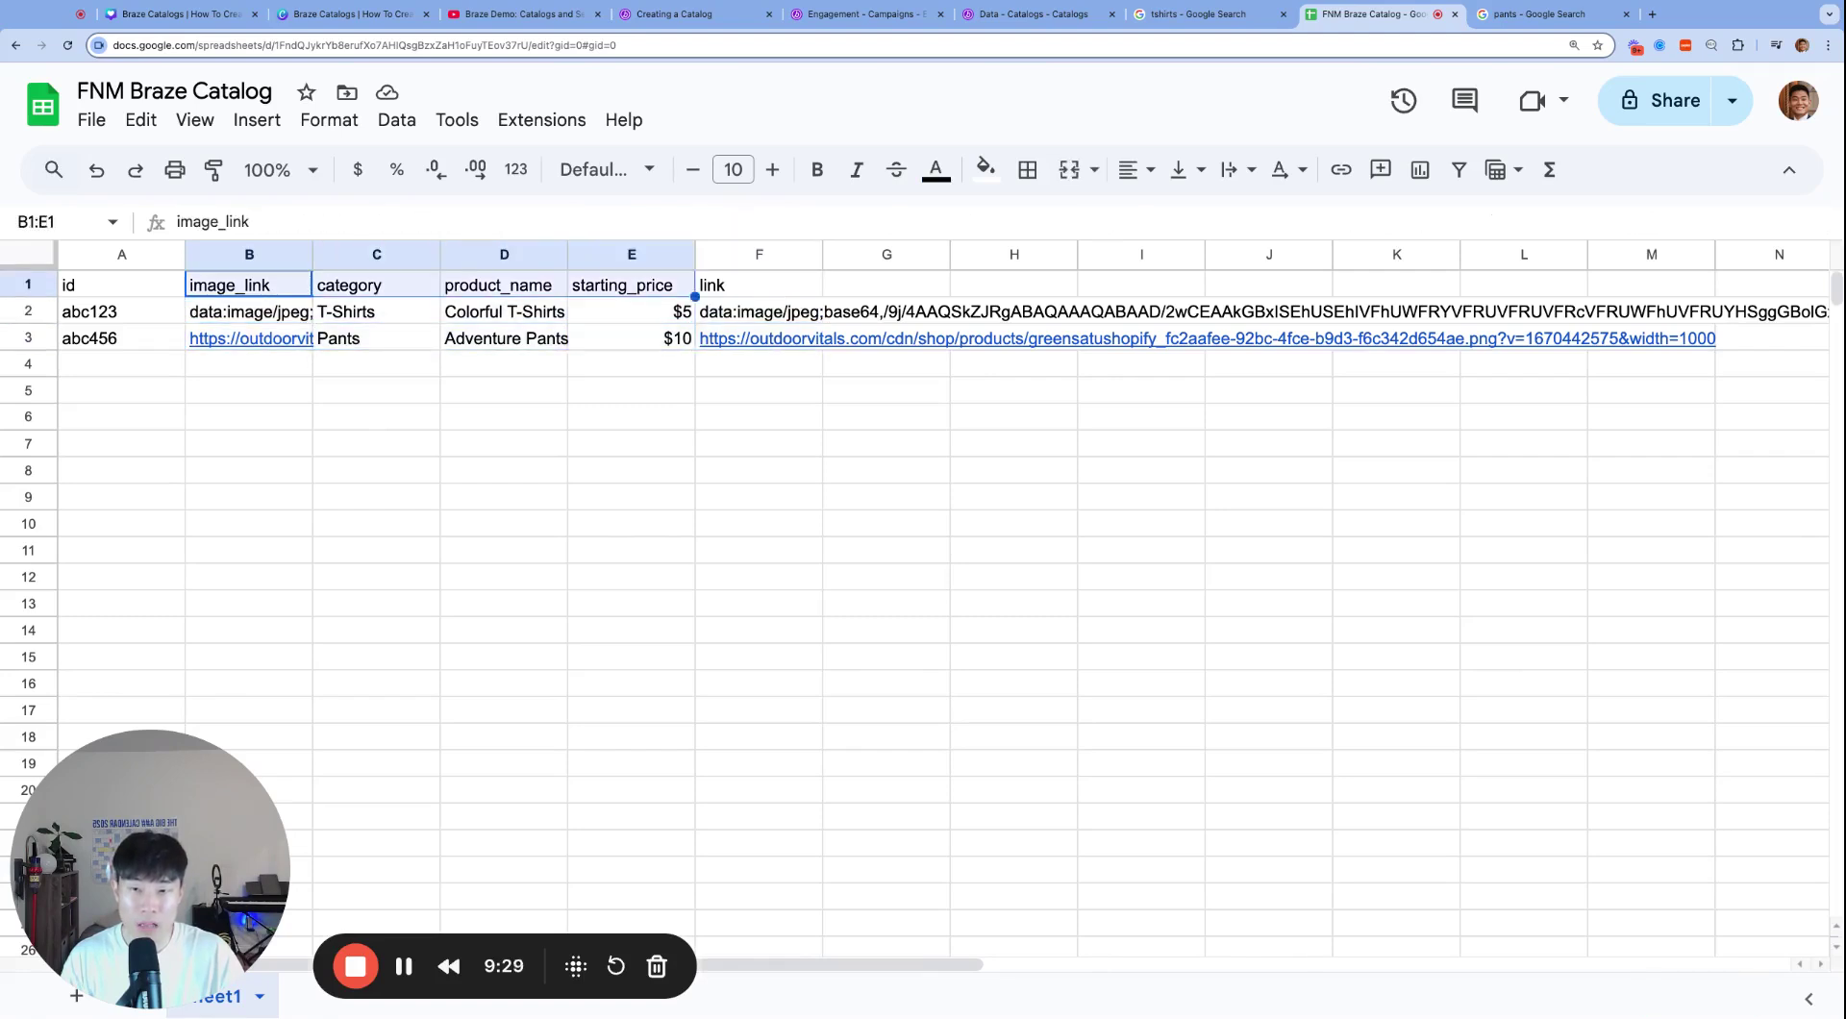
pyautogui.hotkey('shift', 'Right')
pyautogui.press('Left')
pyautogui.hotkey('shift', 'Down')
pyautogui.hotkey('shift', 'Down')
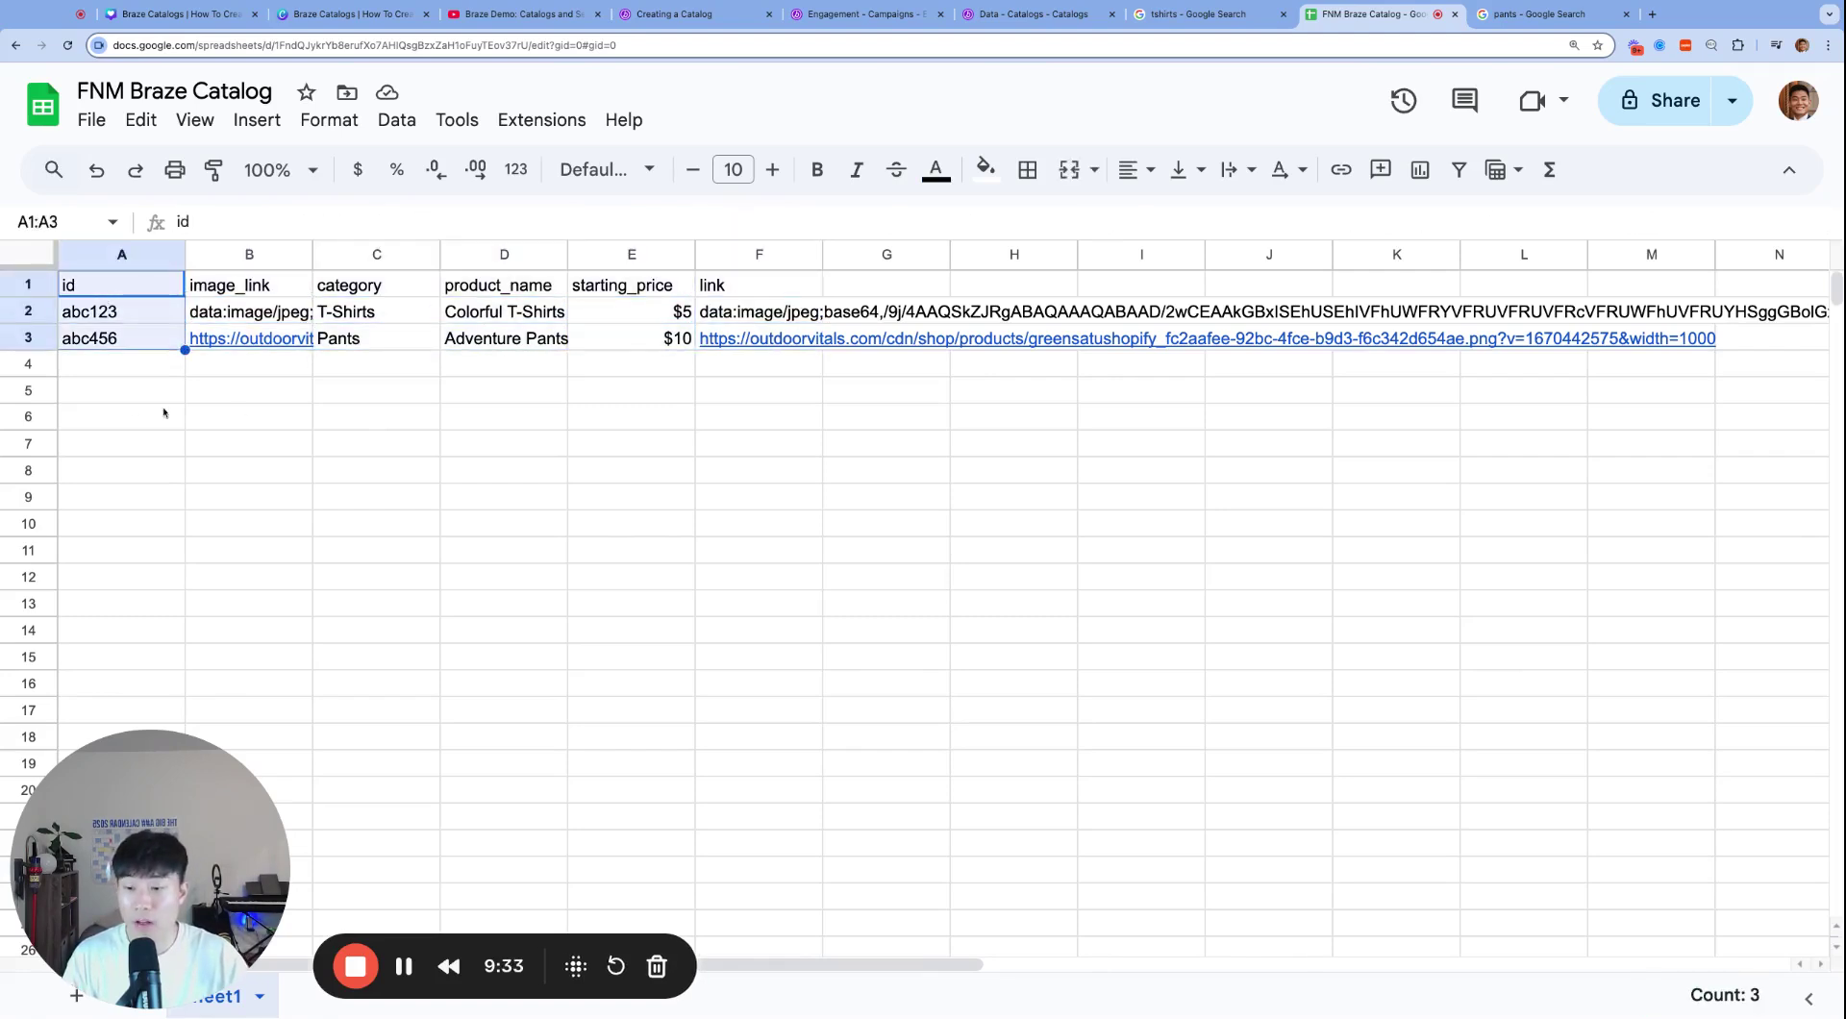
pyautogui.click(252, 419)
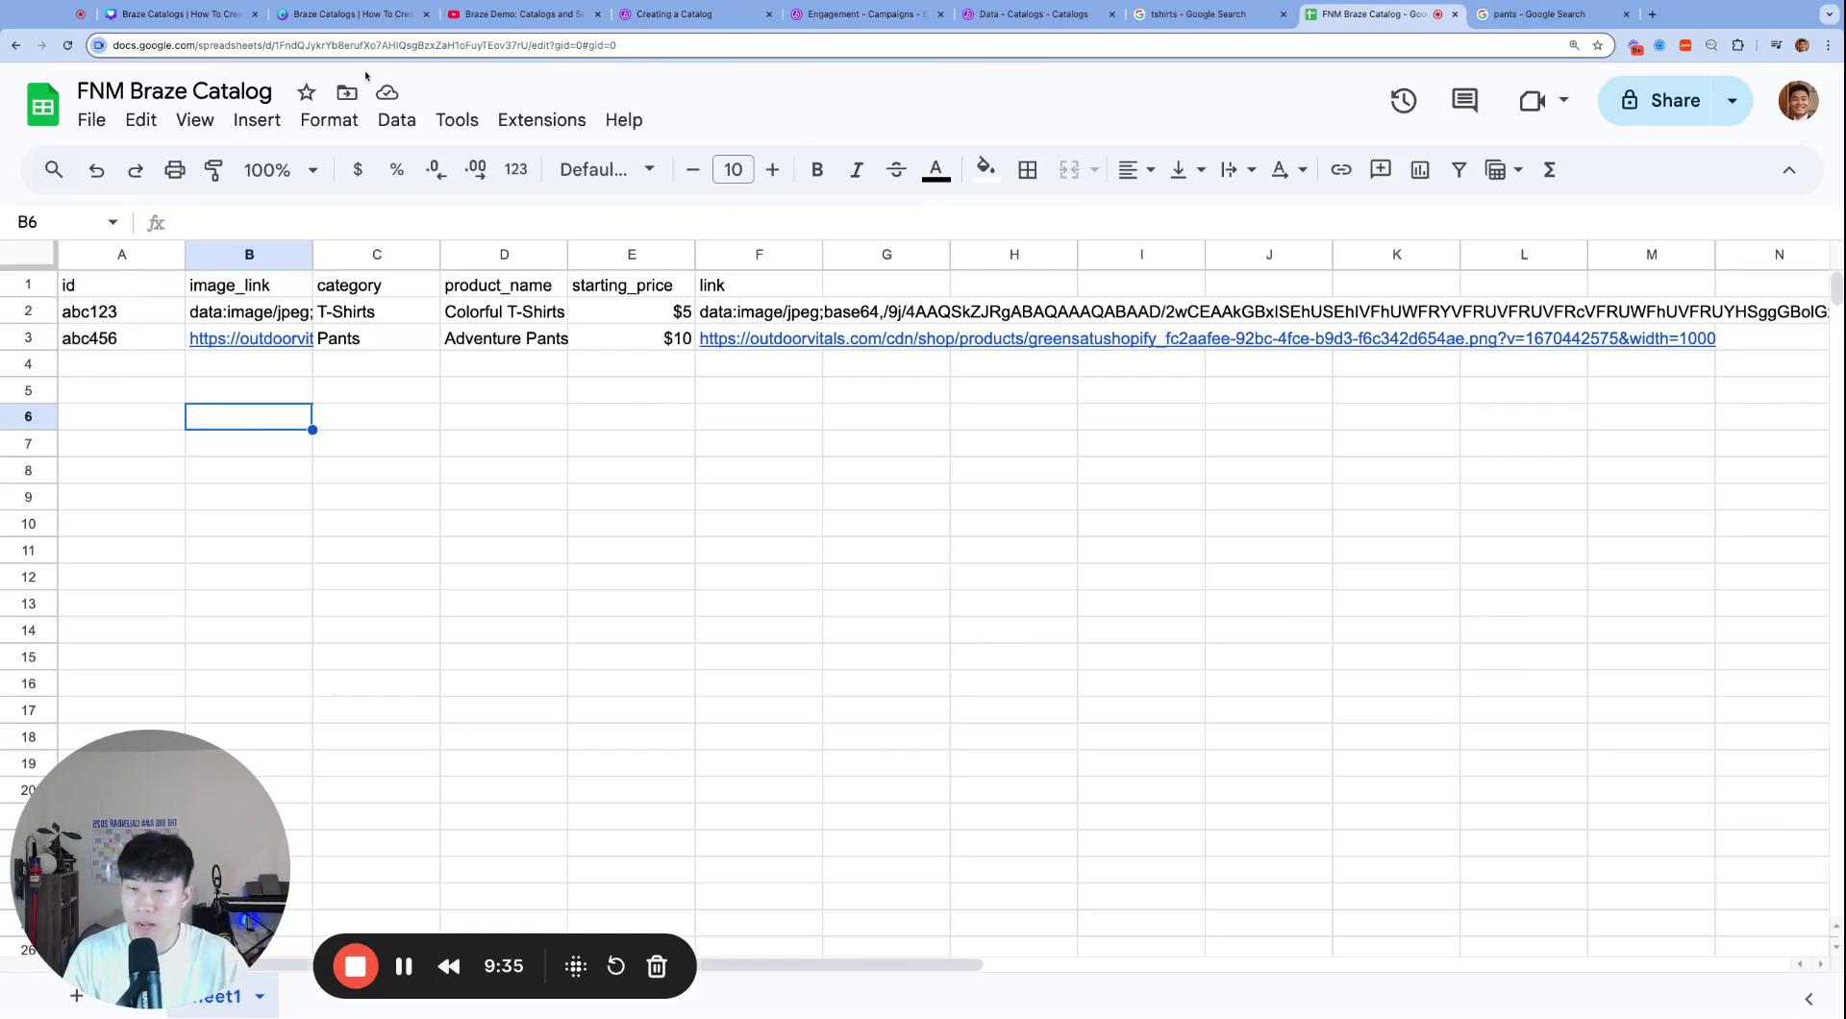
# Step: Download the catalog sheet as a CSV and return to the Braze Catalogs page
pyautogui.click(91, 120)
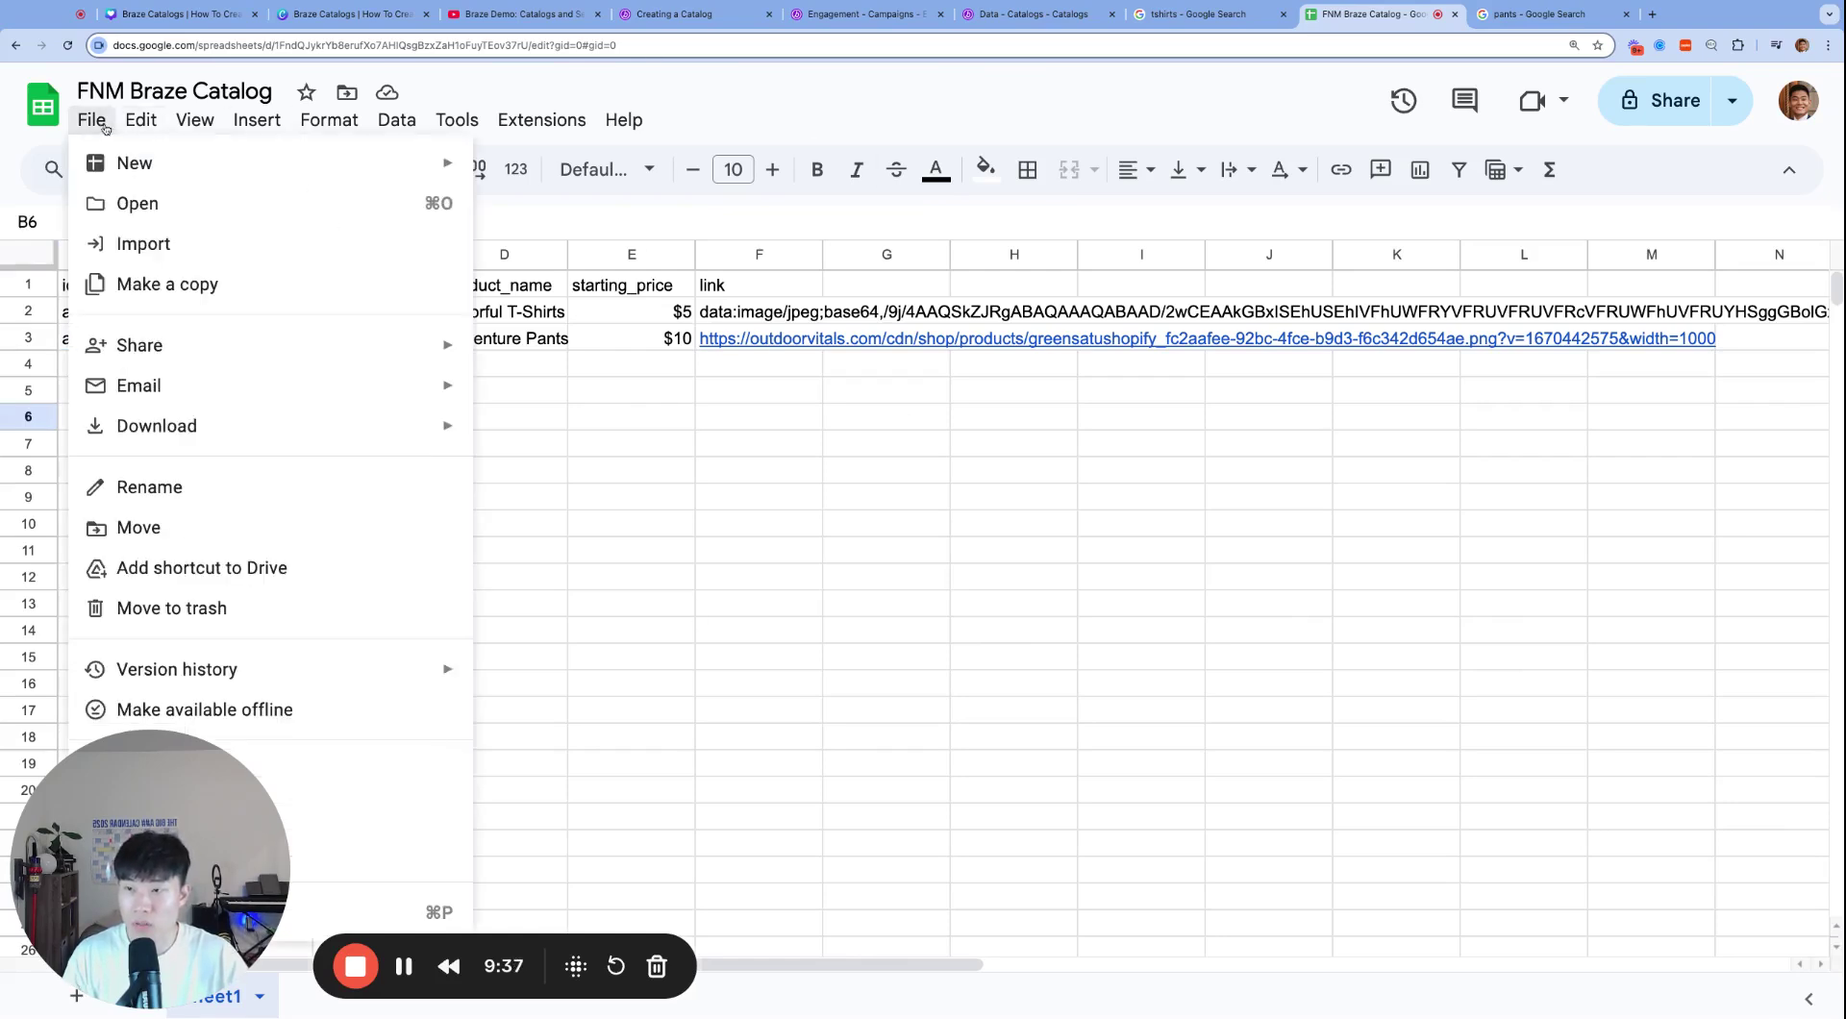
pyautogui.moveTo(224, 424)
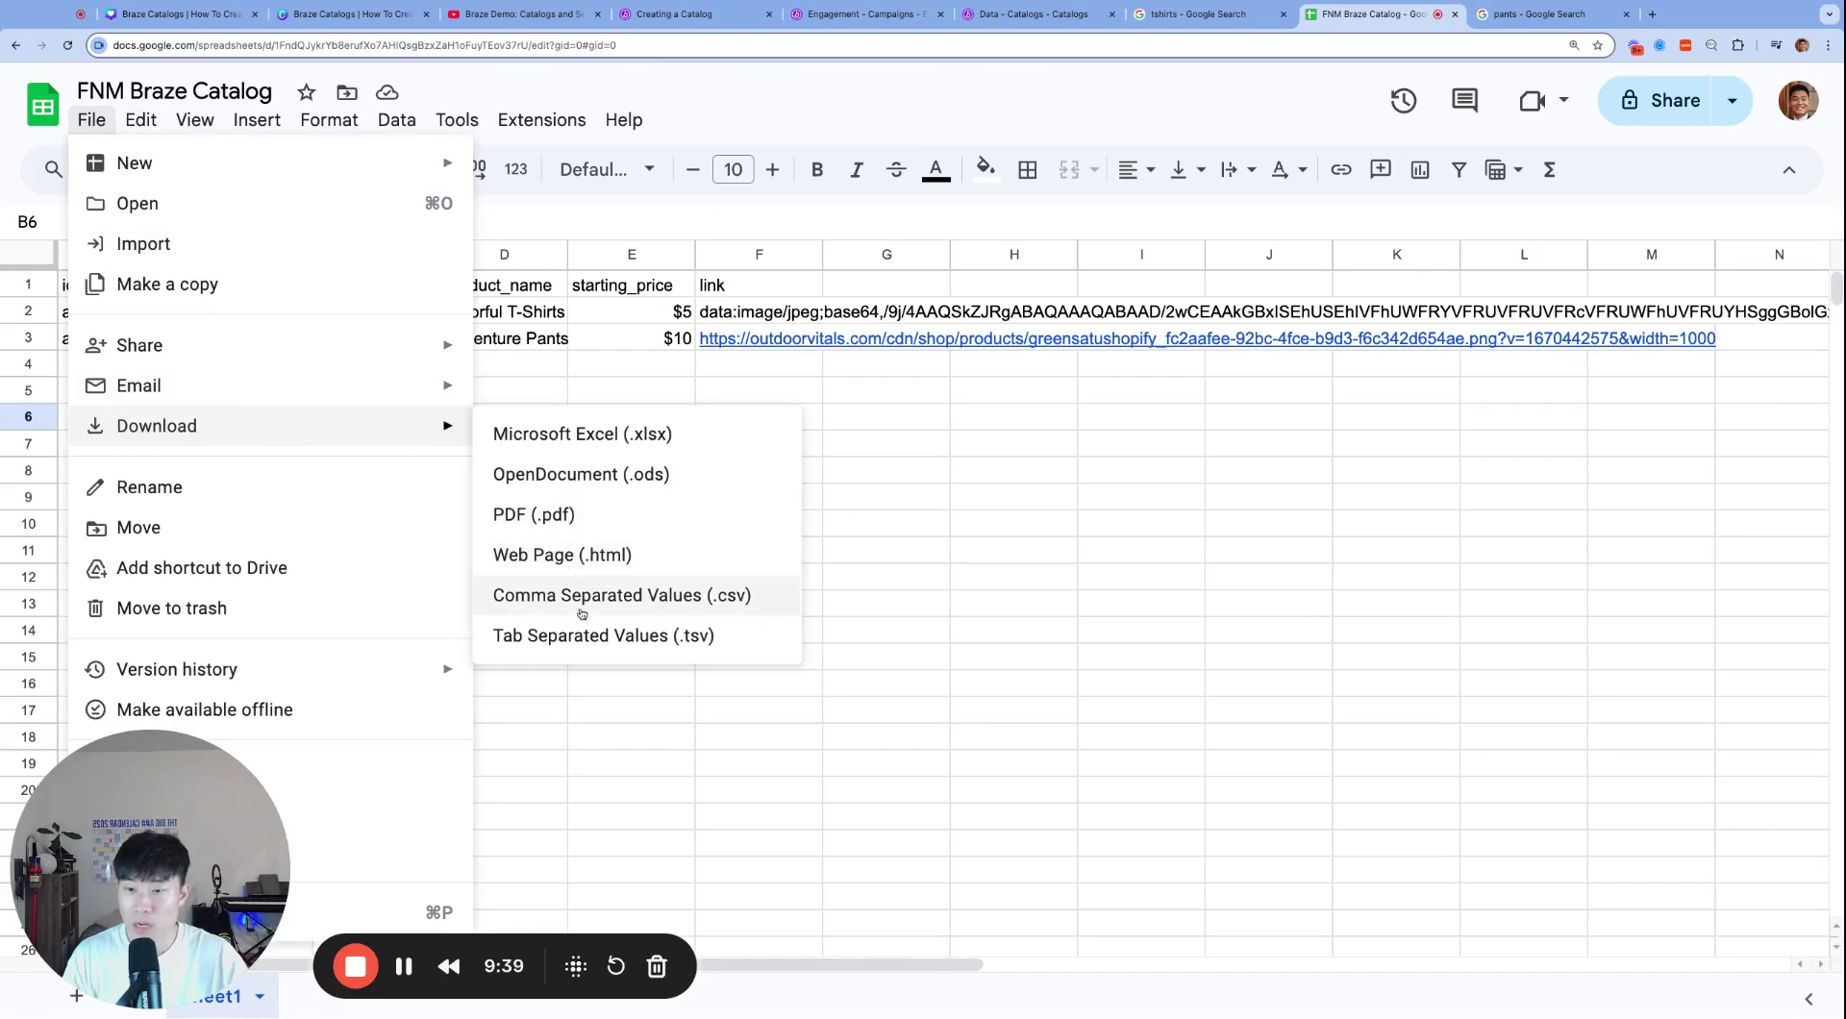
pyautogui.click(609, 597)
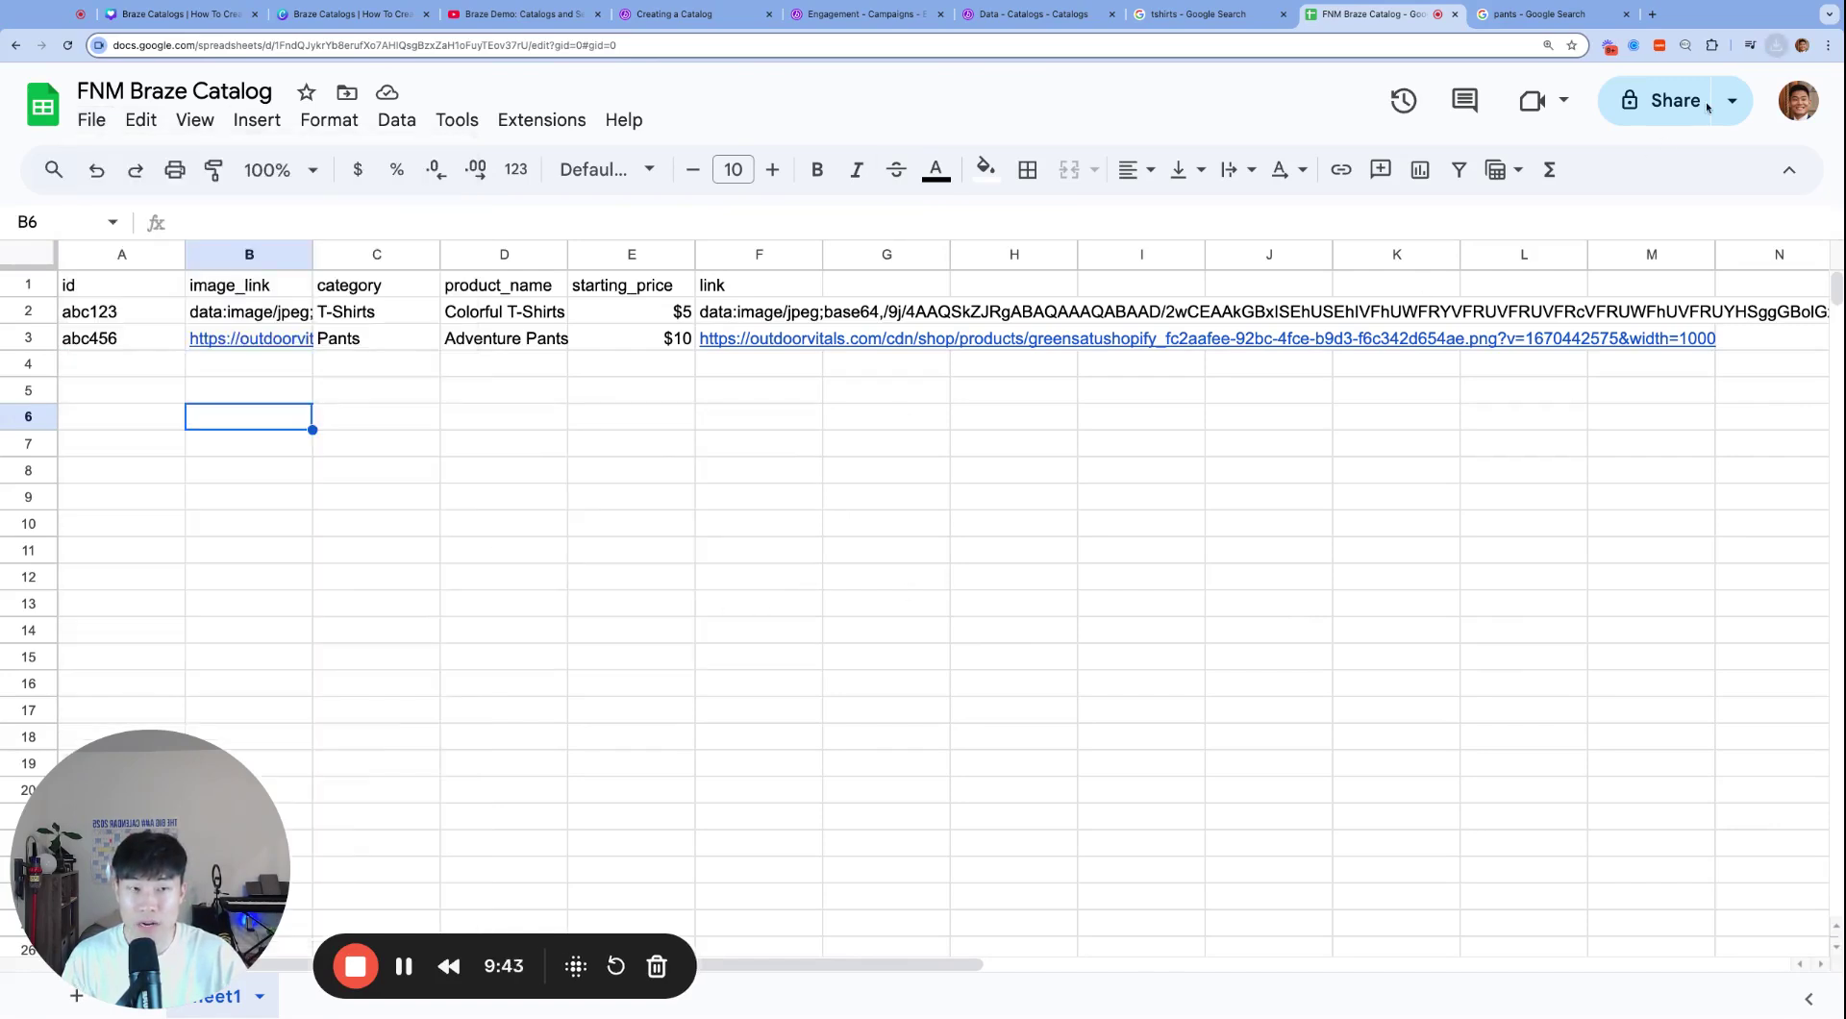
pyautogui.click(1033, 14)
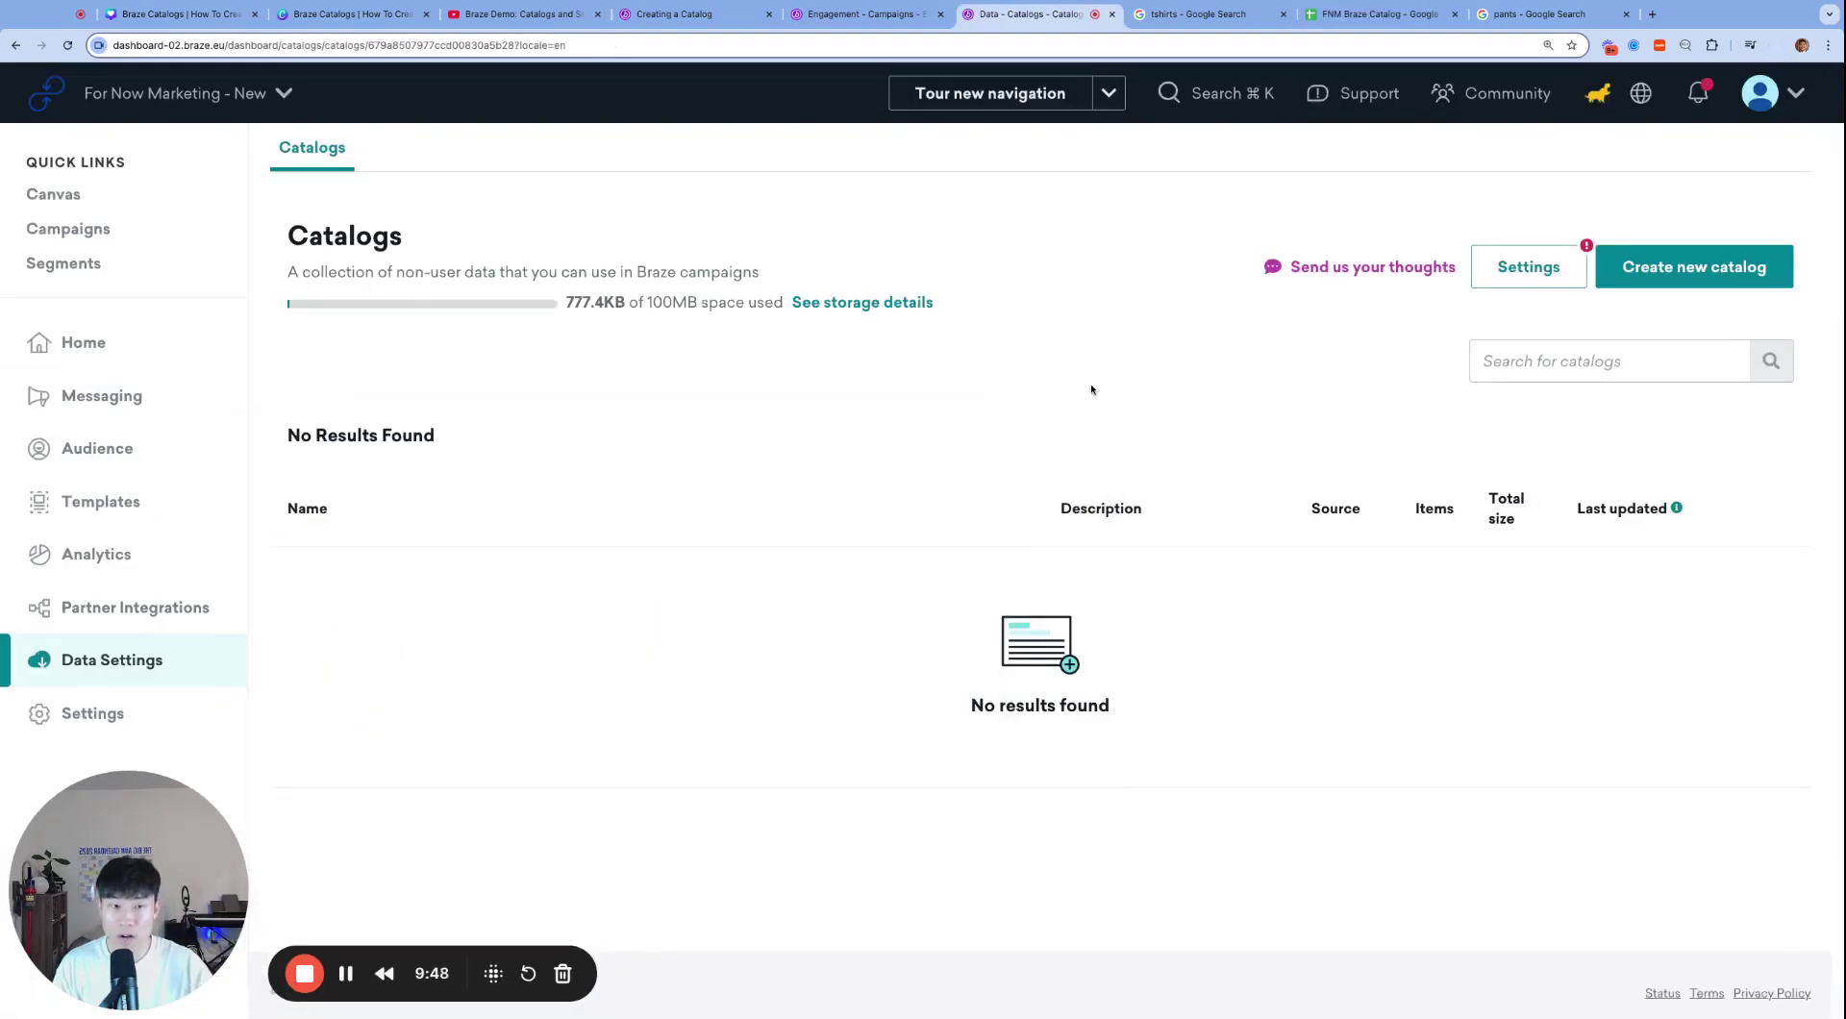
# Step: Create a new catalog from the FNM Braze Catalog - Sheet1 CSV and advance to Set data types
pyautogui.click(1597, 279)
pyautogui.click(1721, 351)
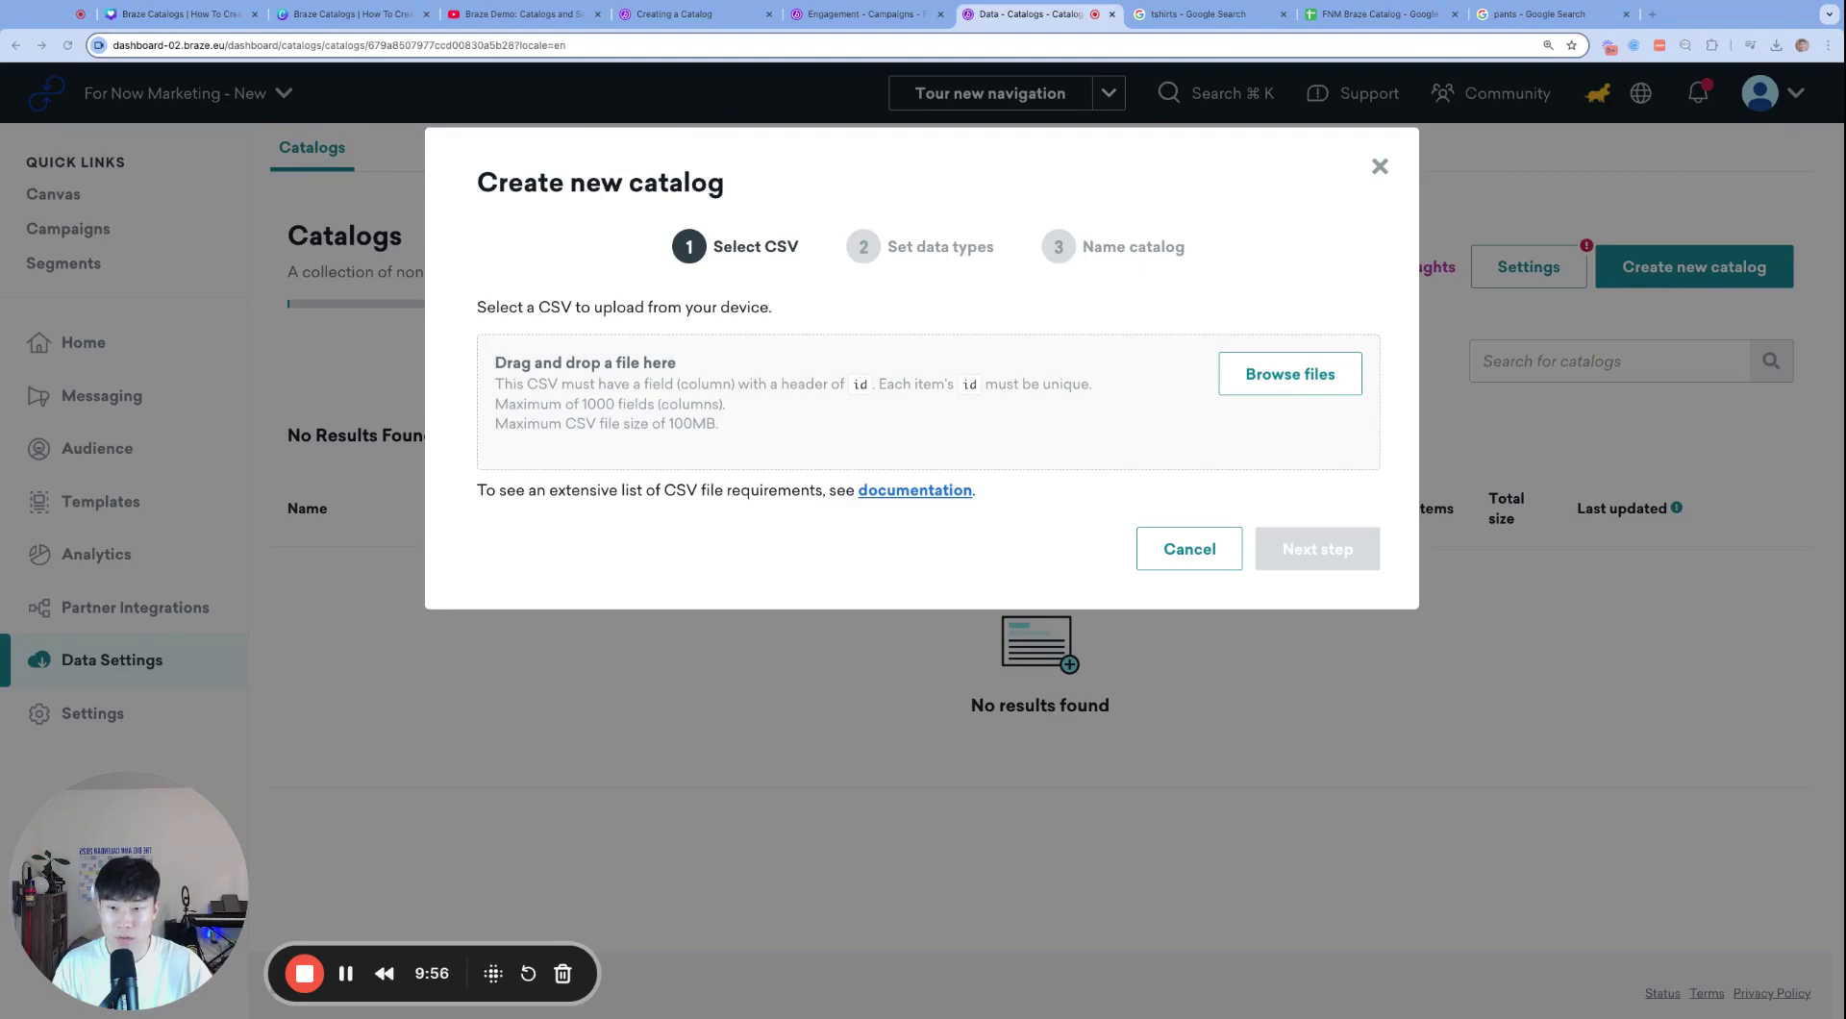
pyautogui.click(1269, 647)
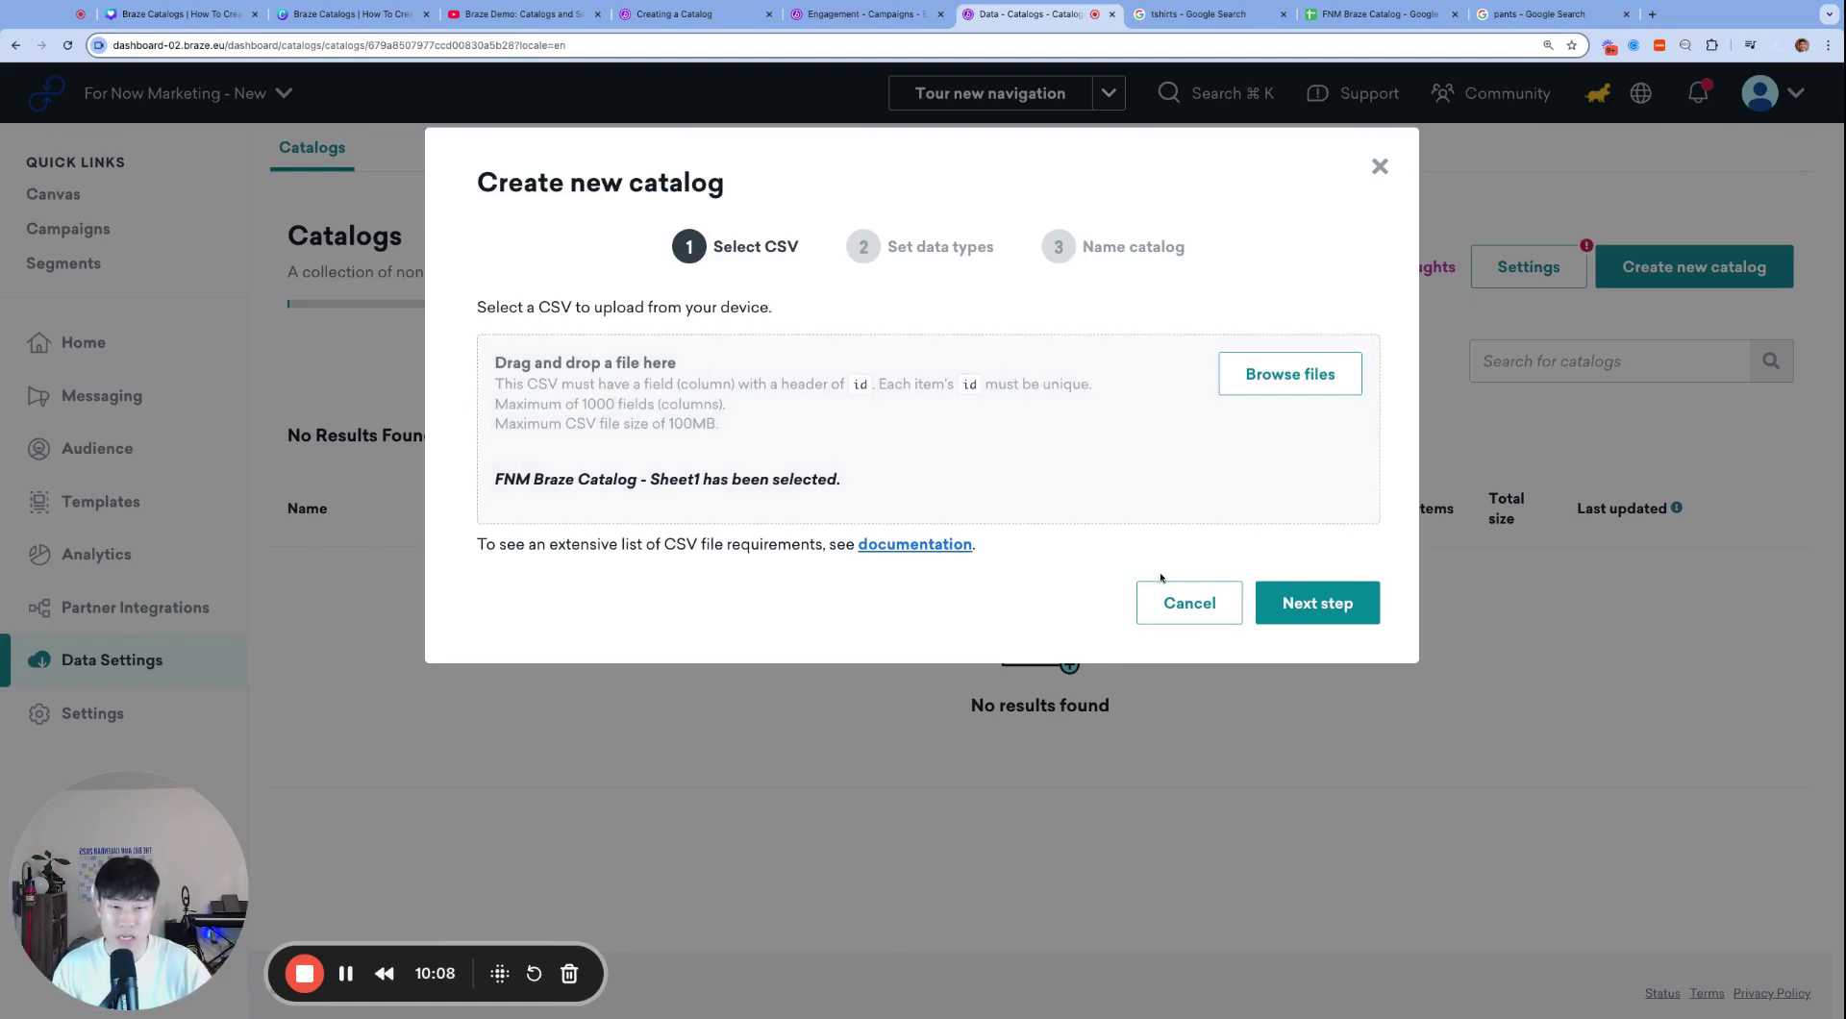
pyautogui.click(1310, 603)
# Step: Check the starting_price and link column data types, leaving both as String
pyautogui.scroll(-3, 1116, 509)
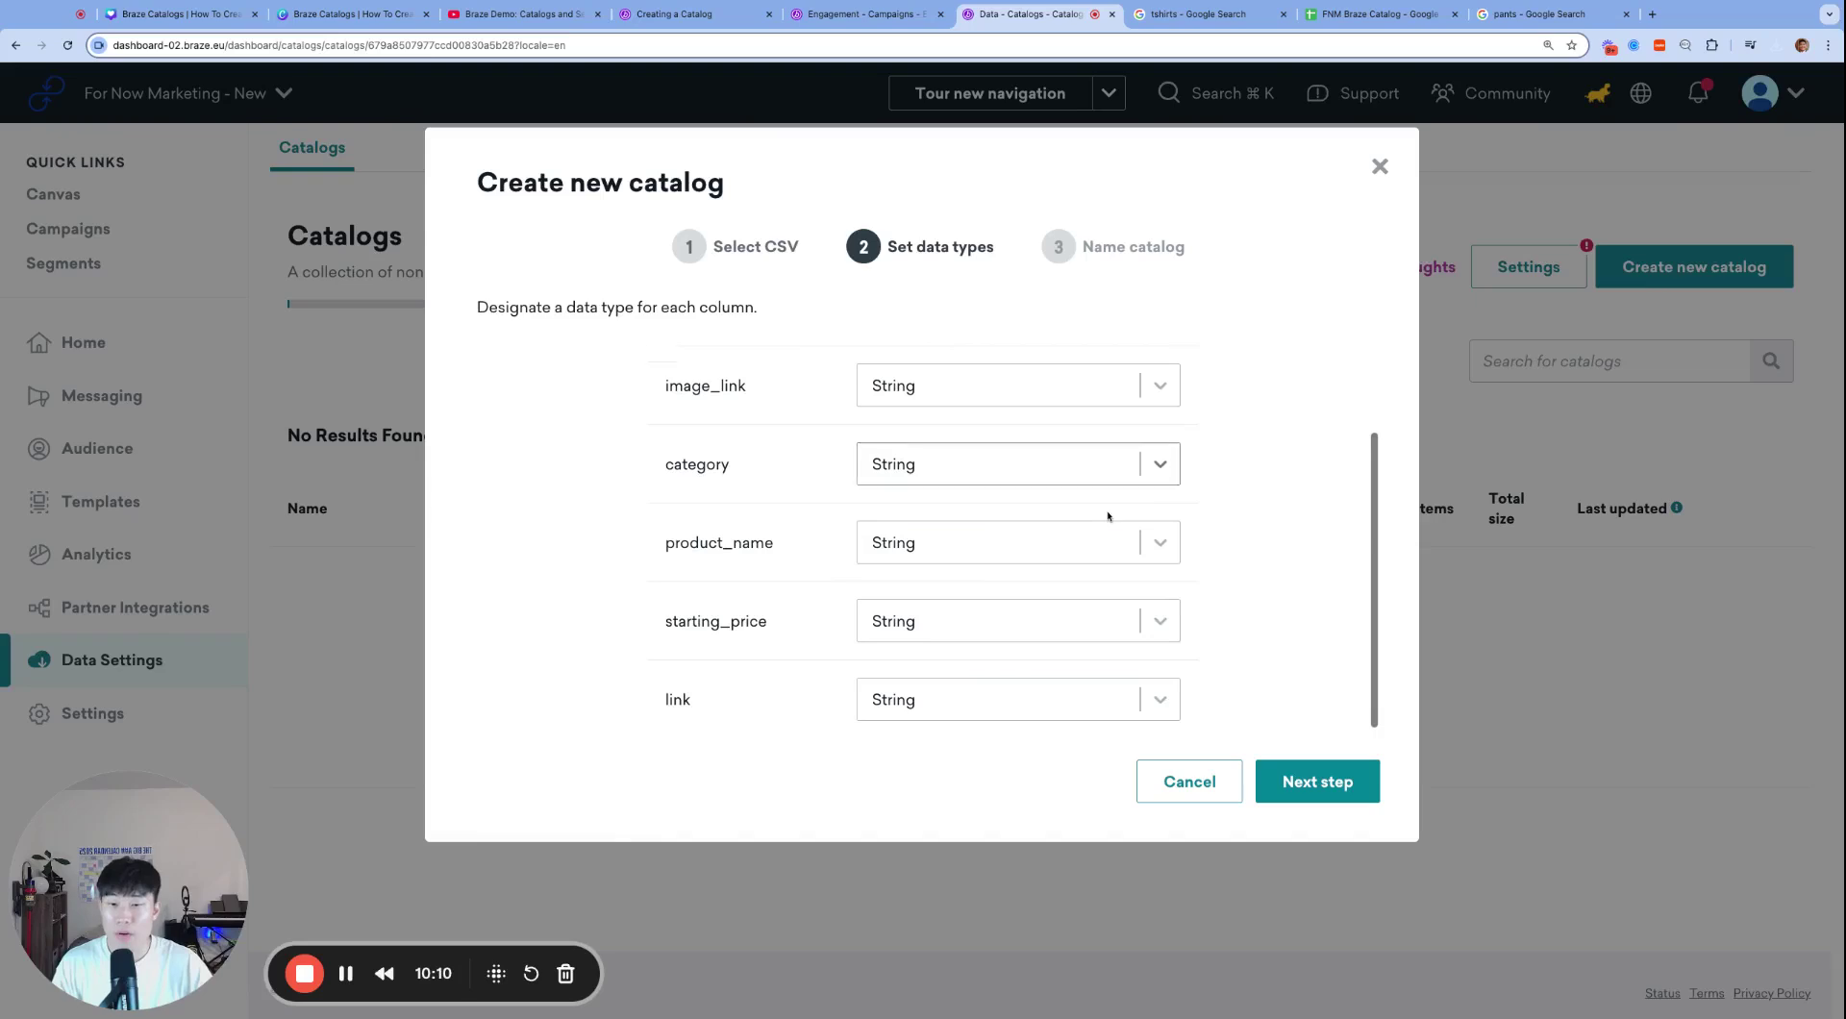
pyautogui.scroll(3, 1106, 538)
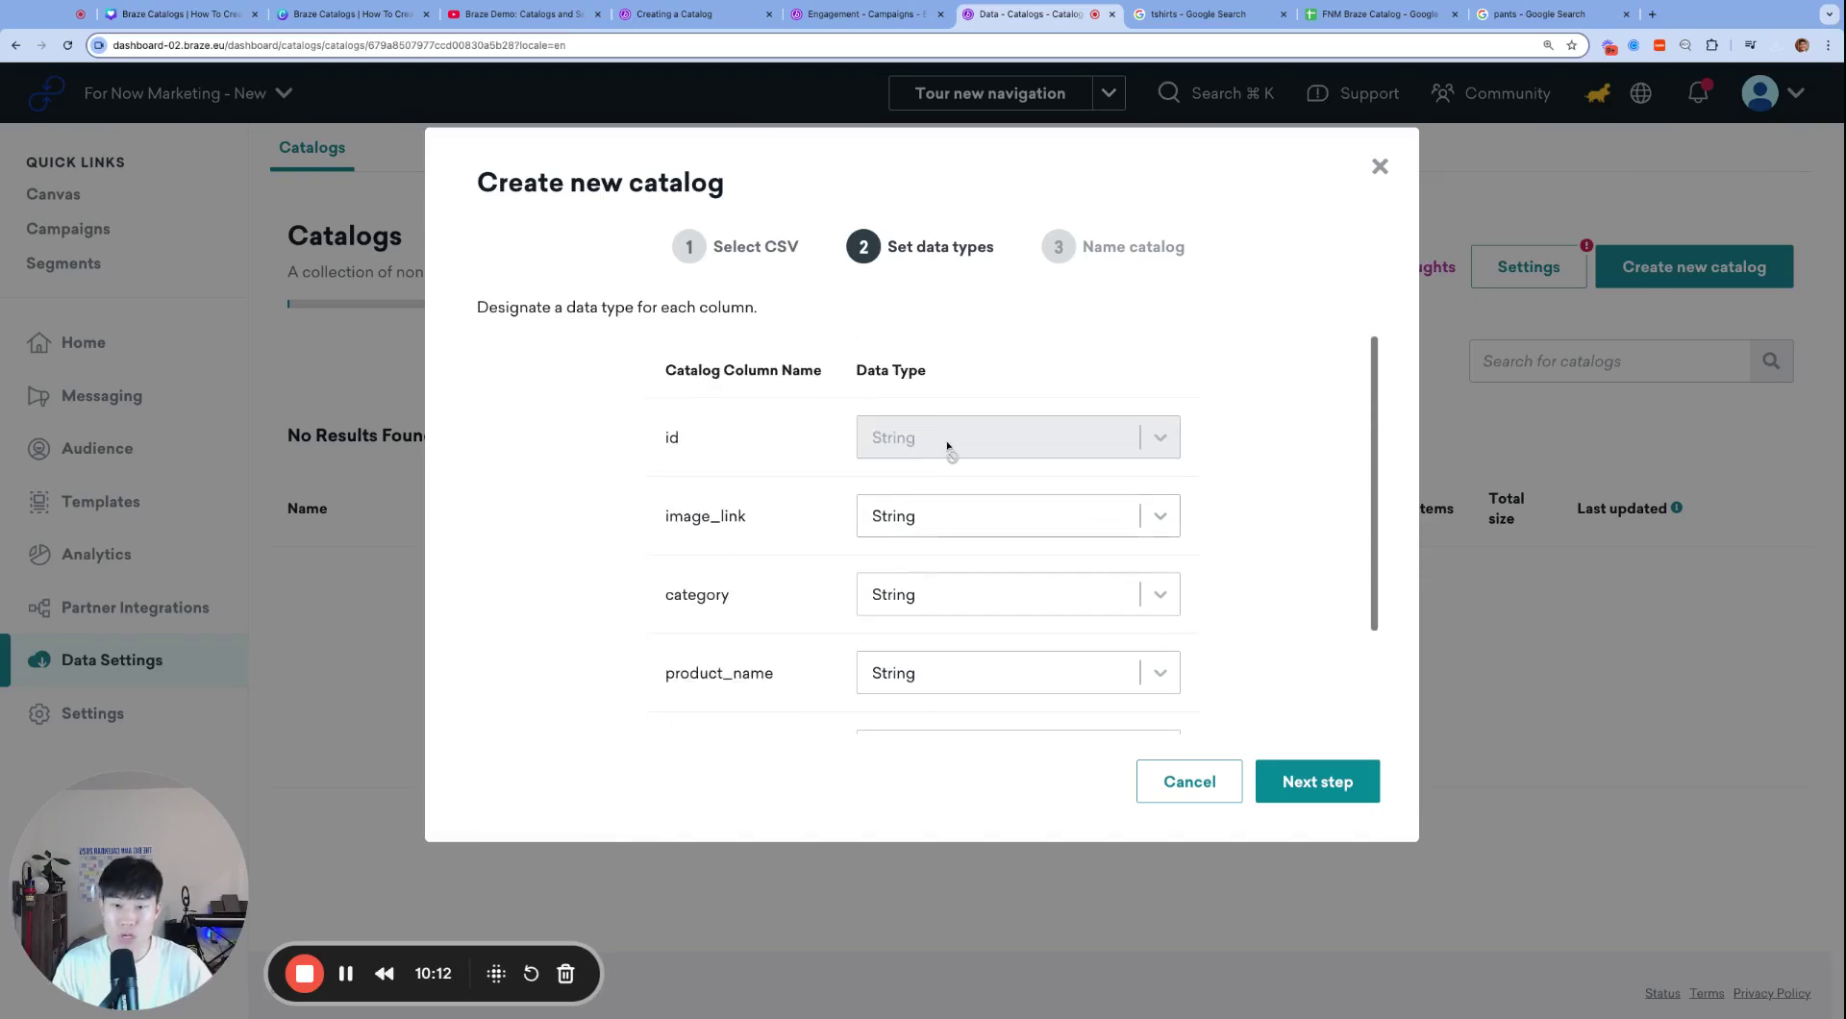
pyautogui.scroll(-2, 1017, 536)
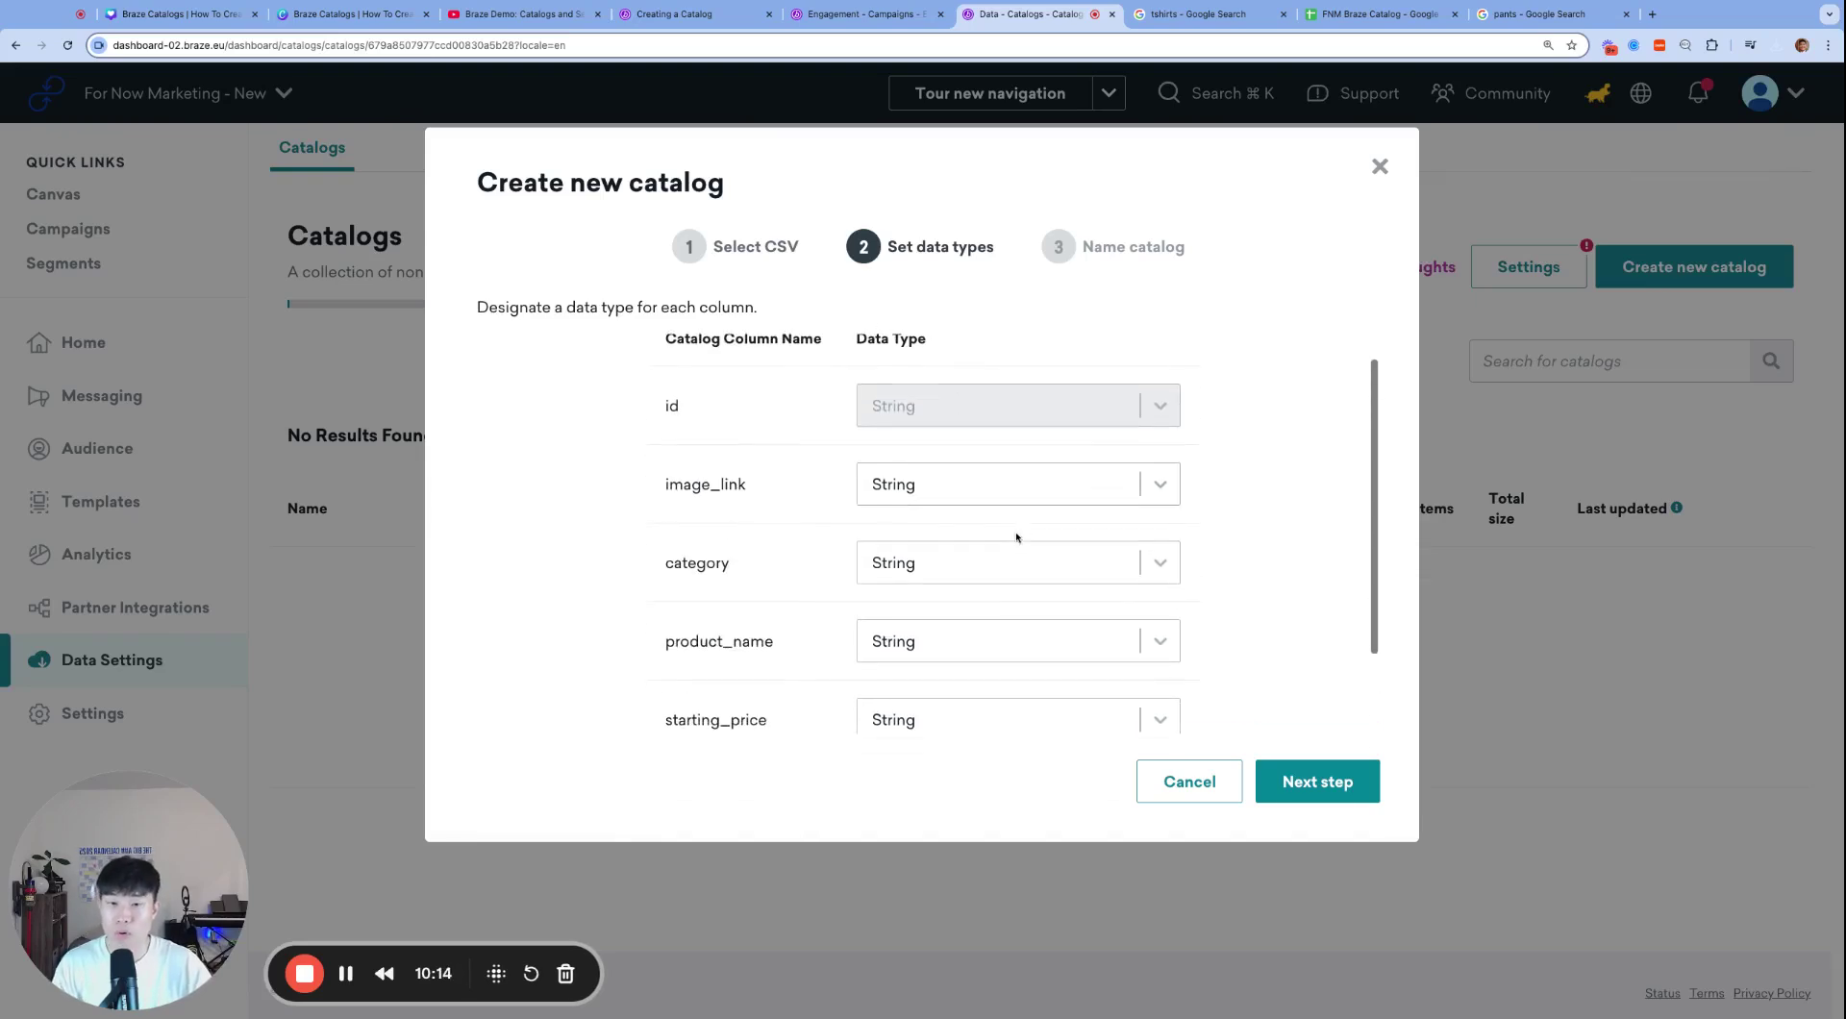
pyautogui.scroll(3, 1017, 536)
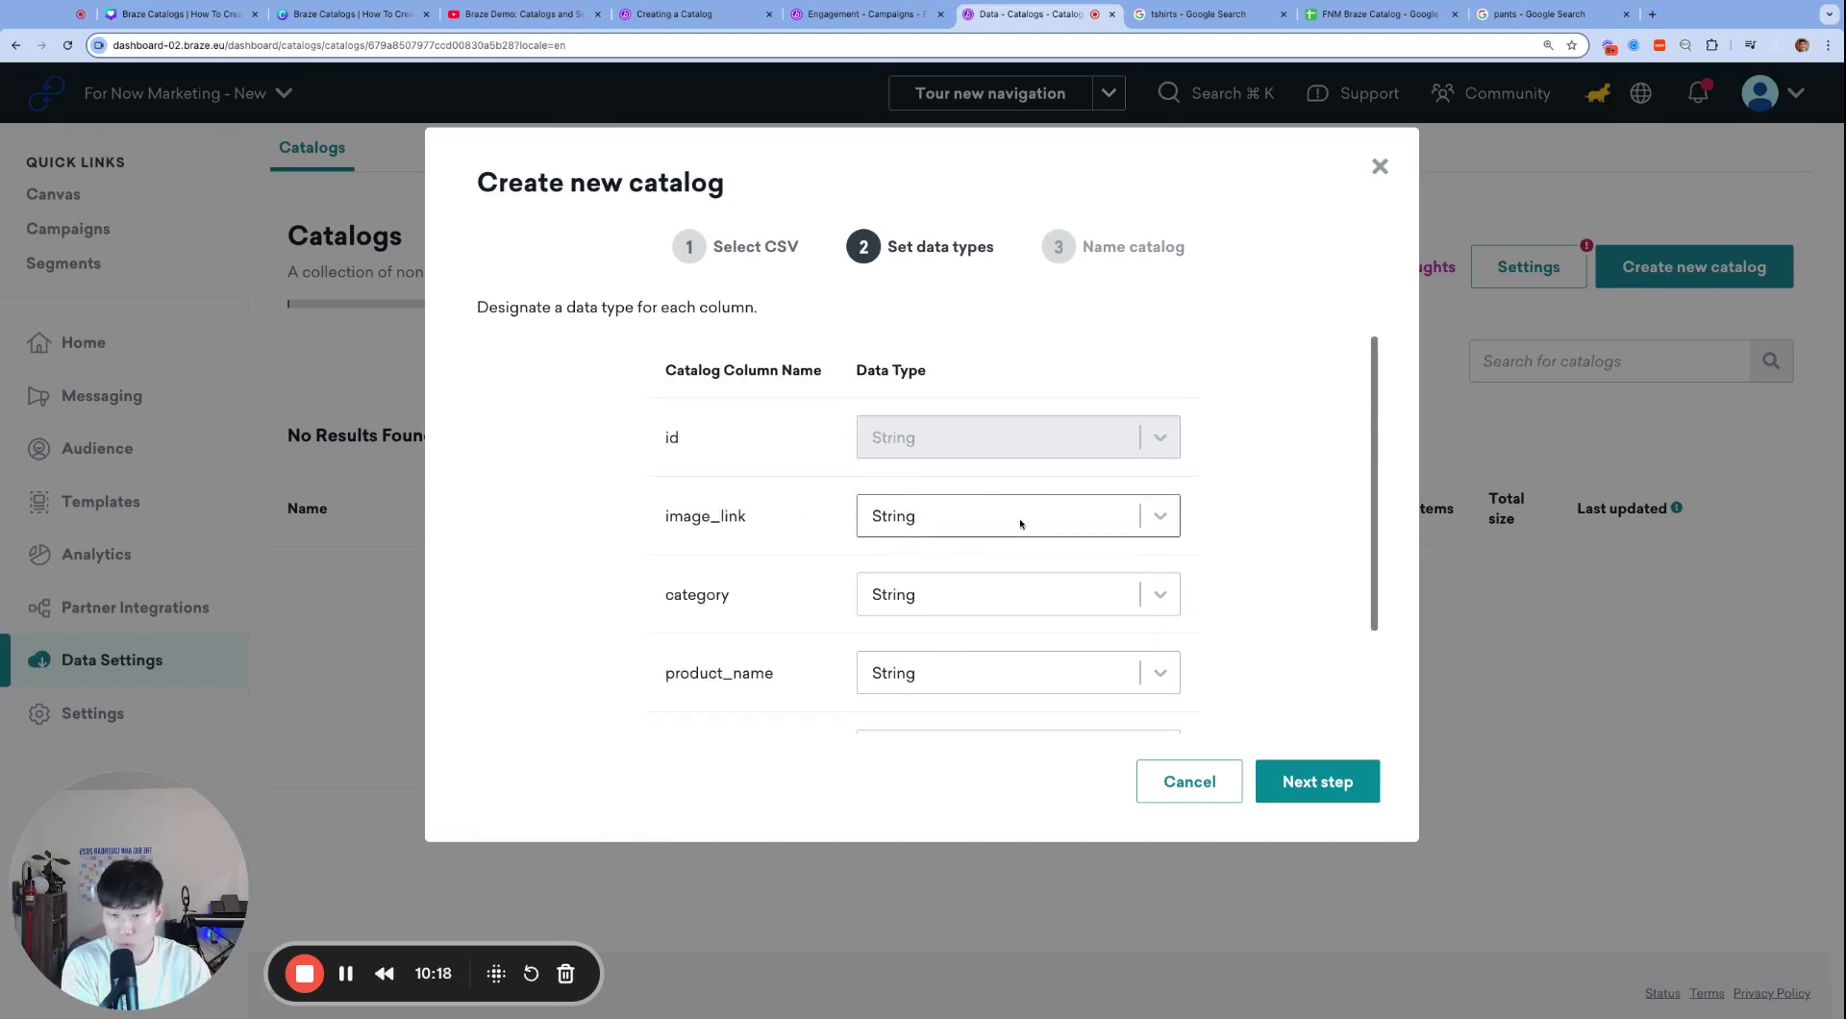
pyautogui.scroll(-1, 994, 547)
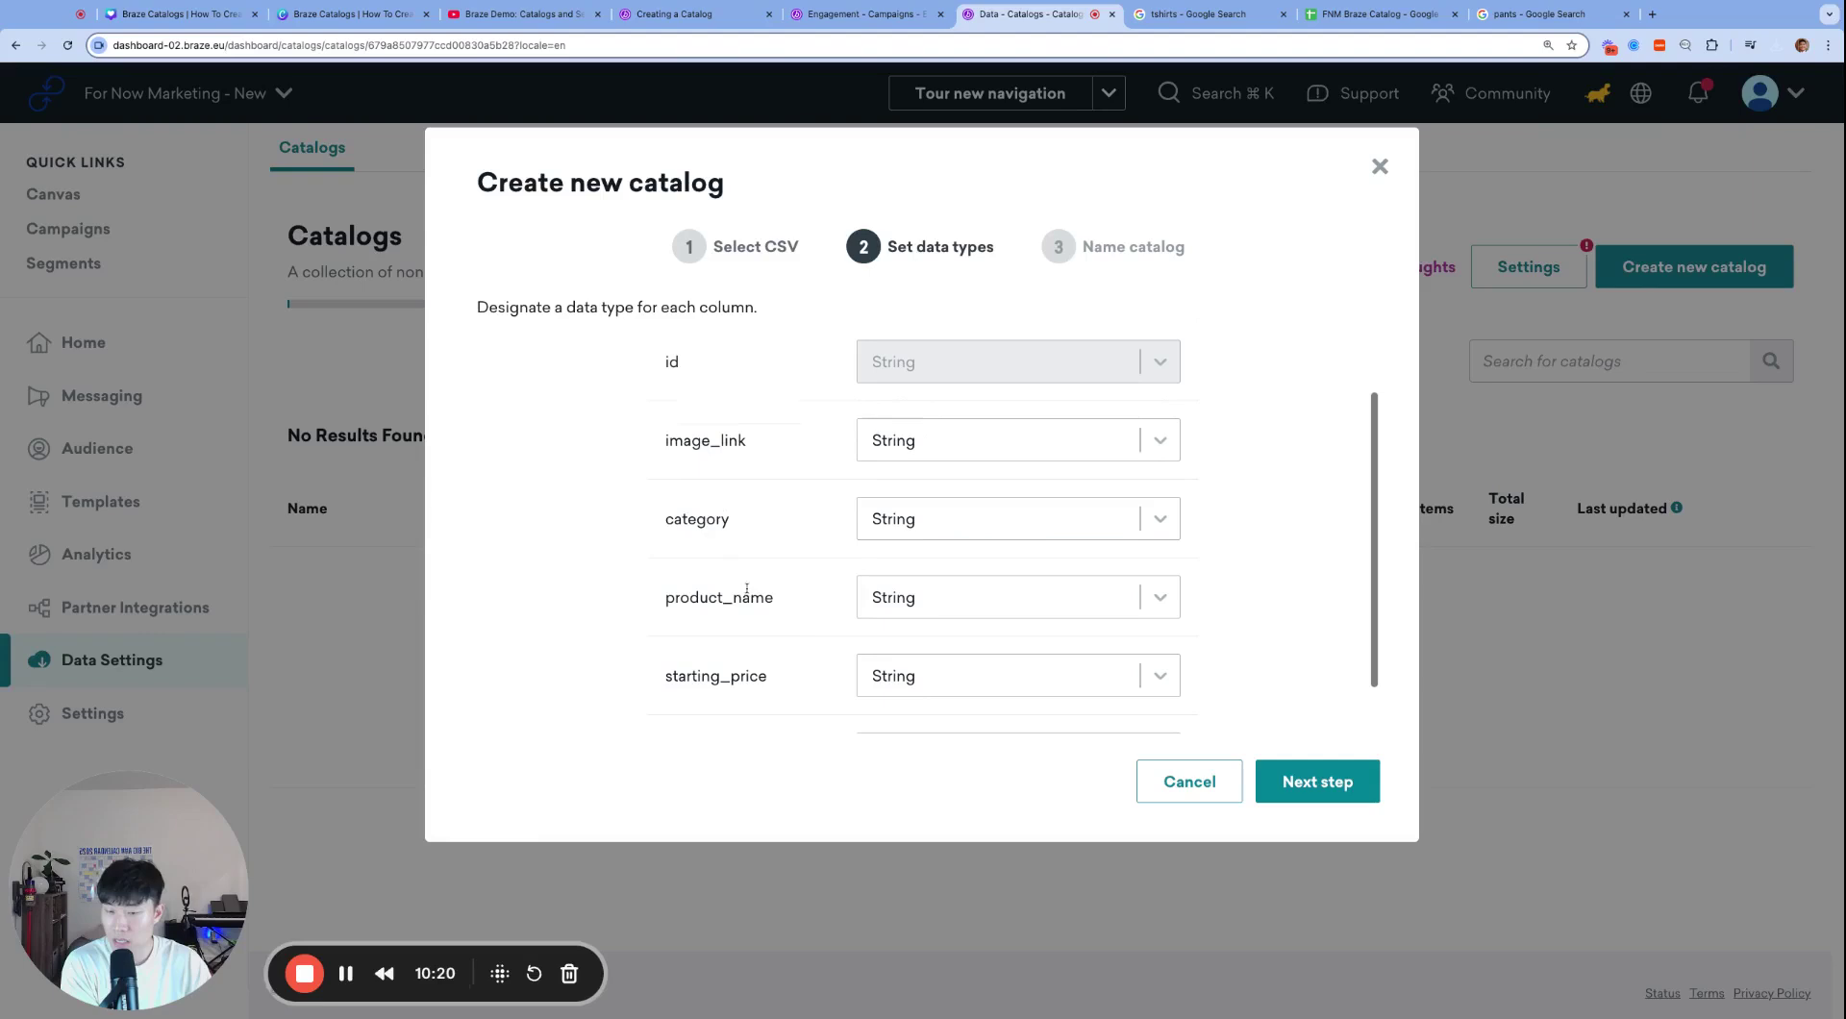
pyautogui.scroll(-1, 957, 574)
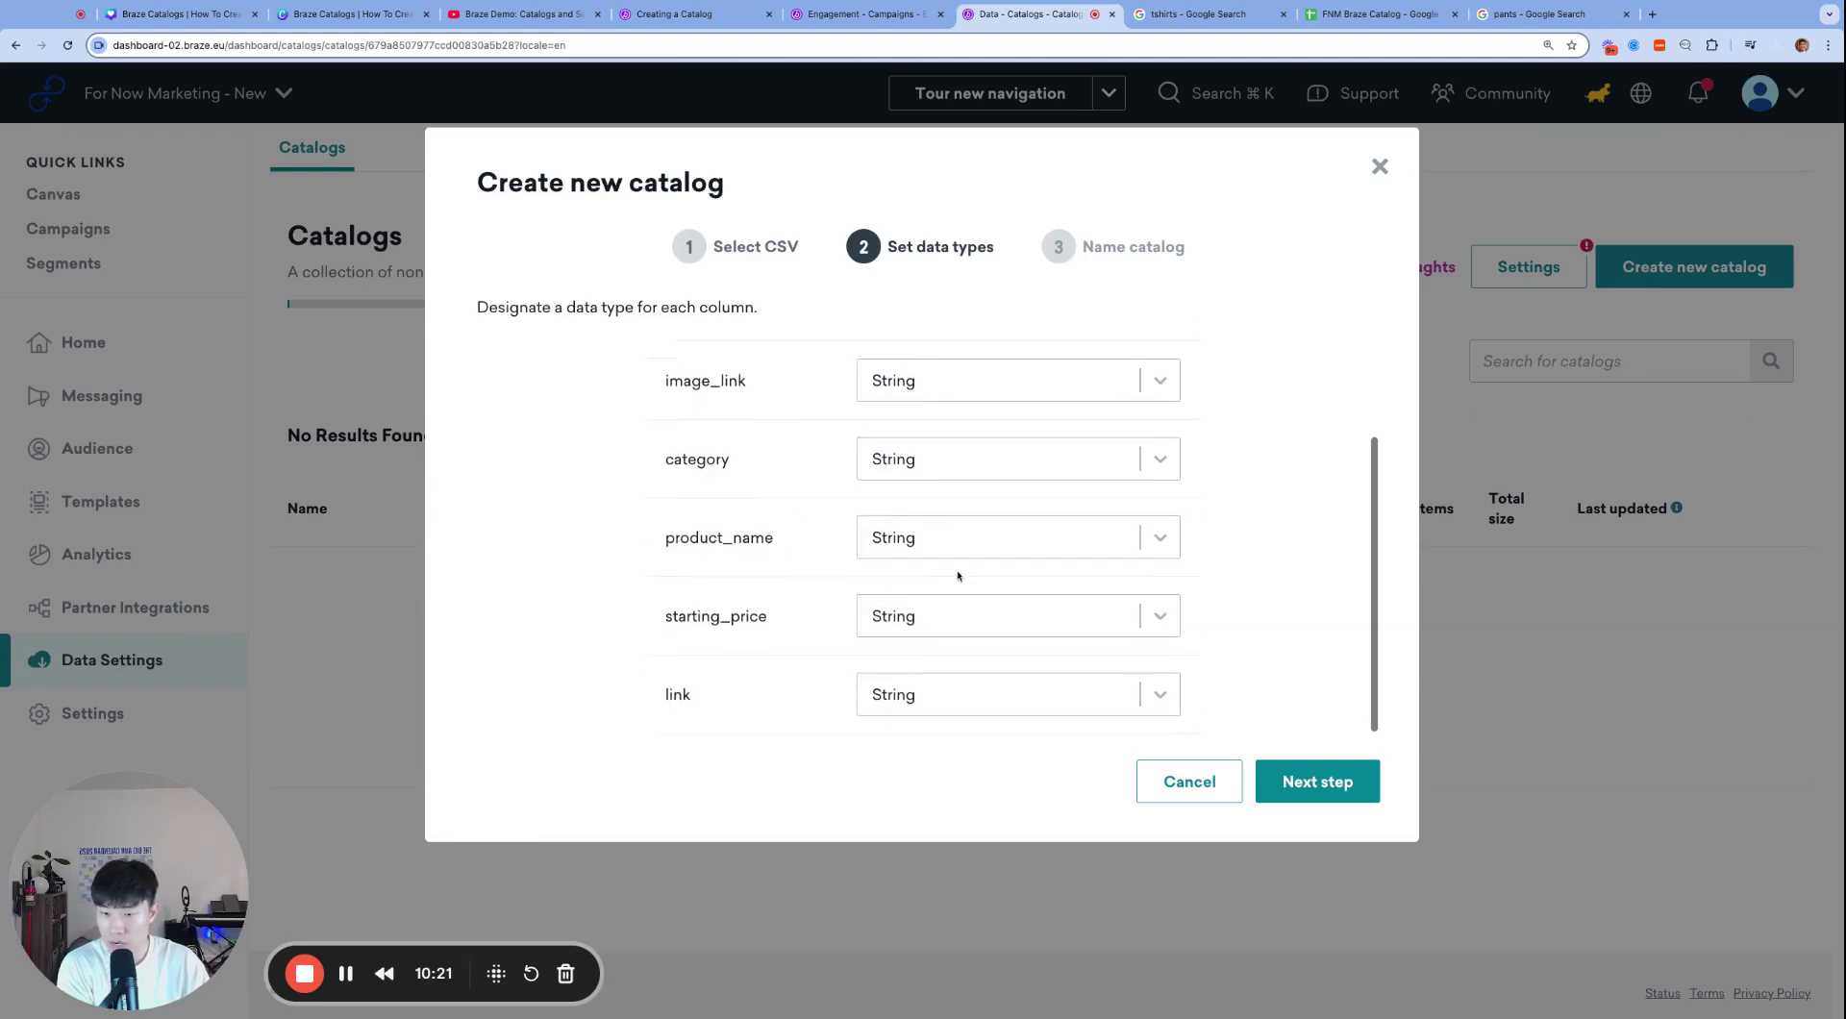
pyautogui.click(926, 622)
pyautogui.click(811, 663)
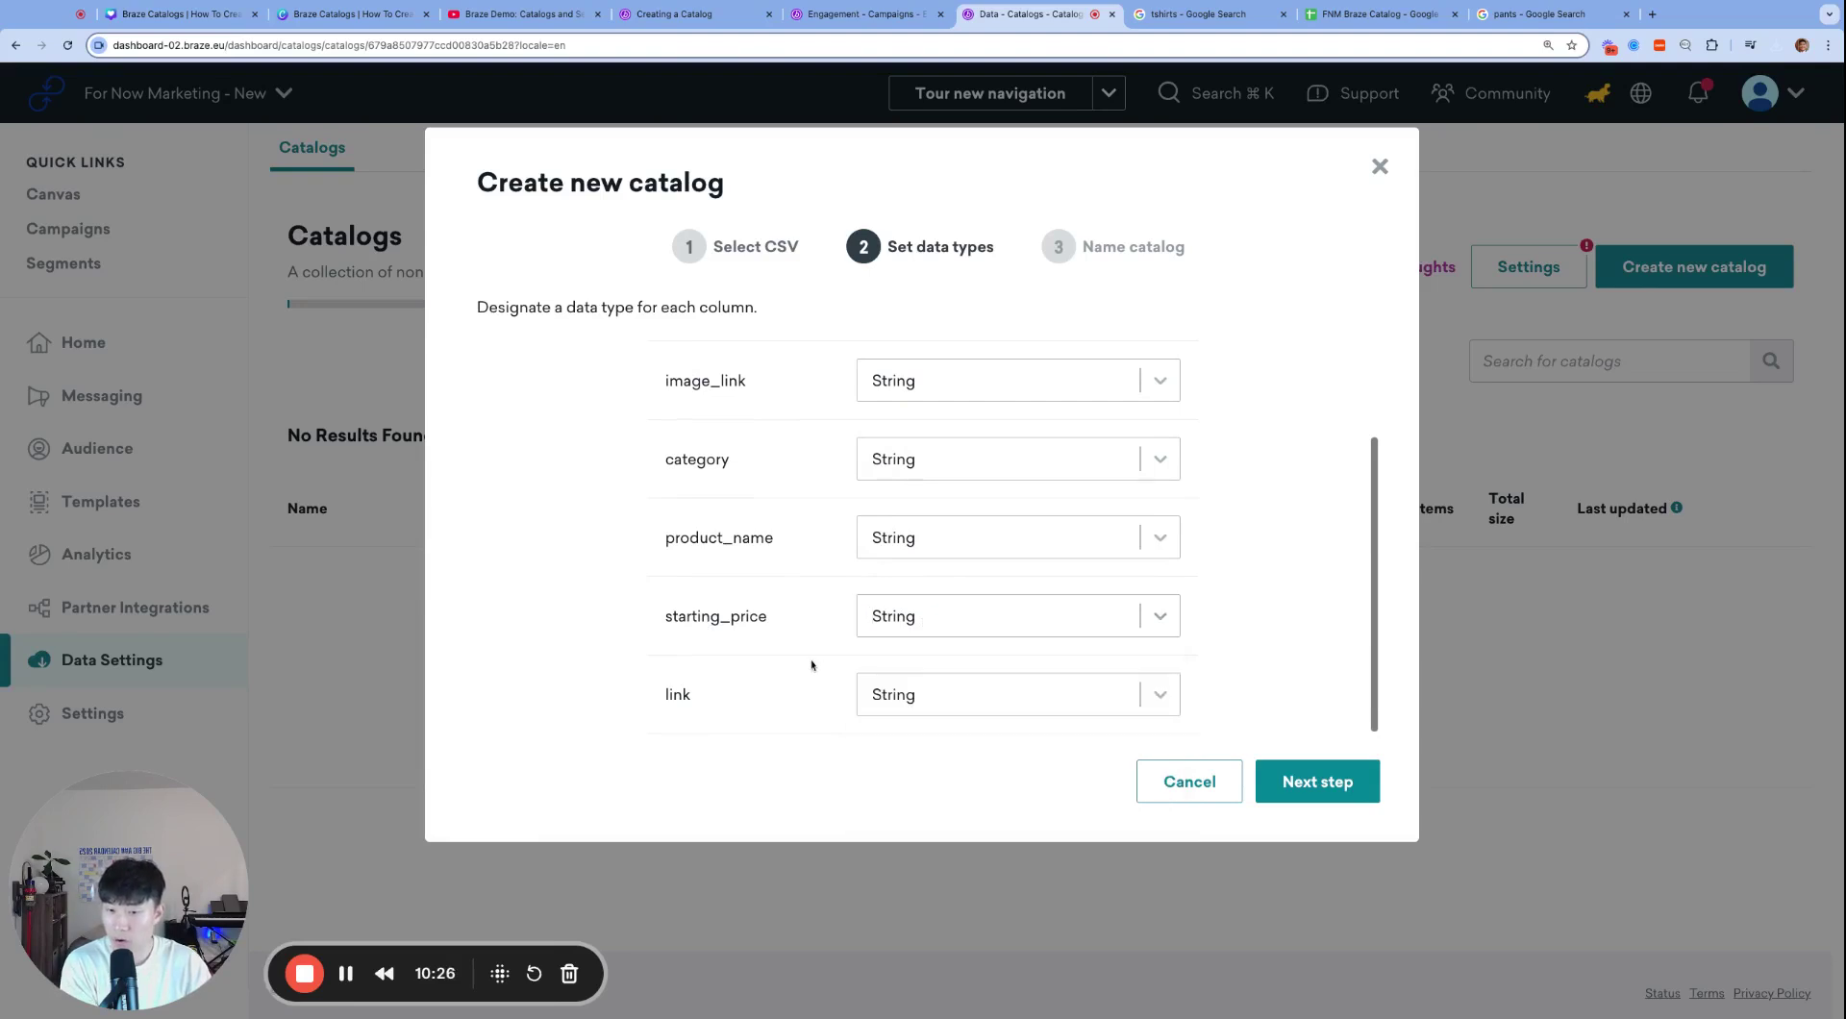
pyautogui.click(938, 695)
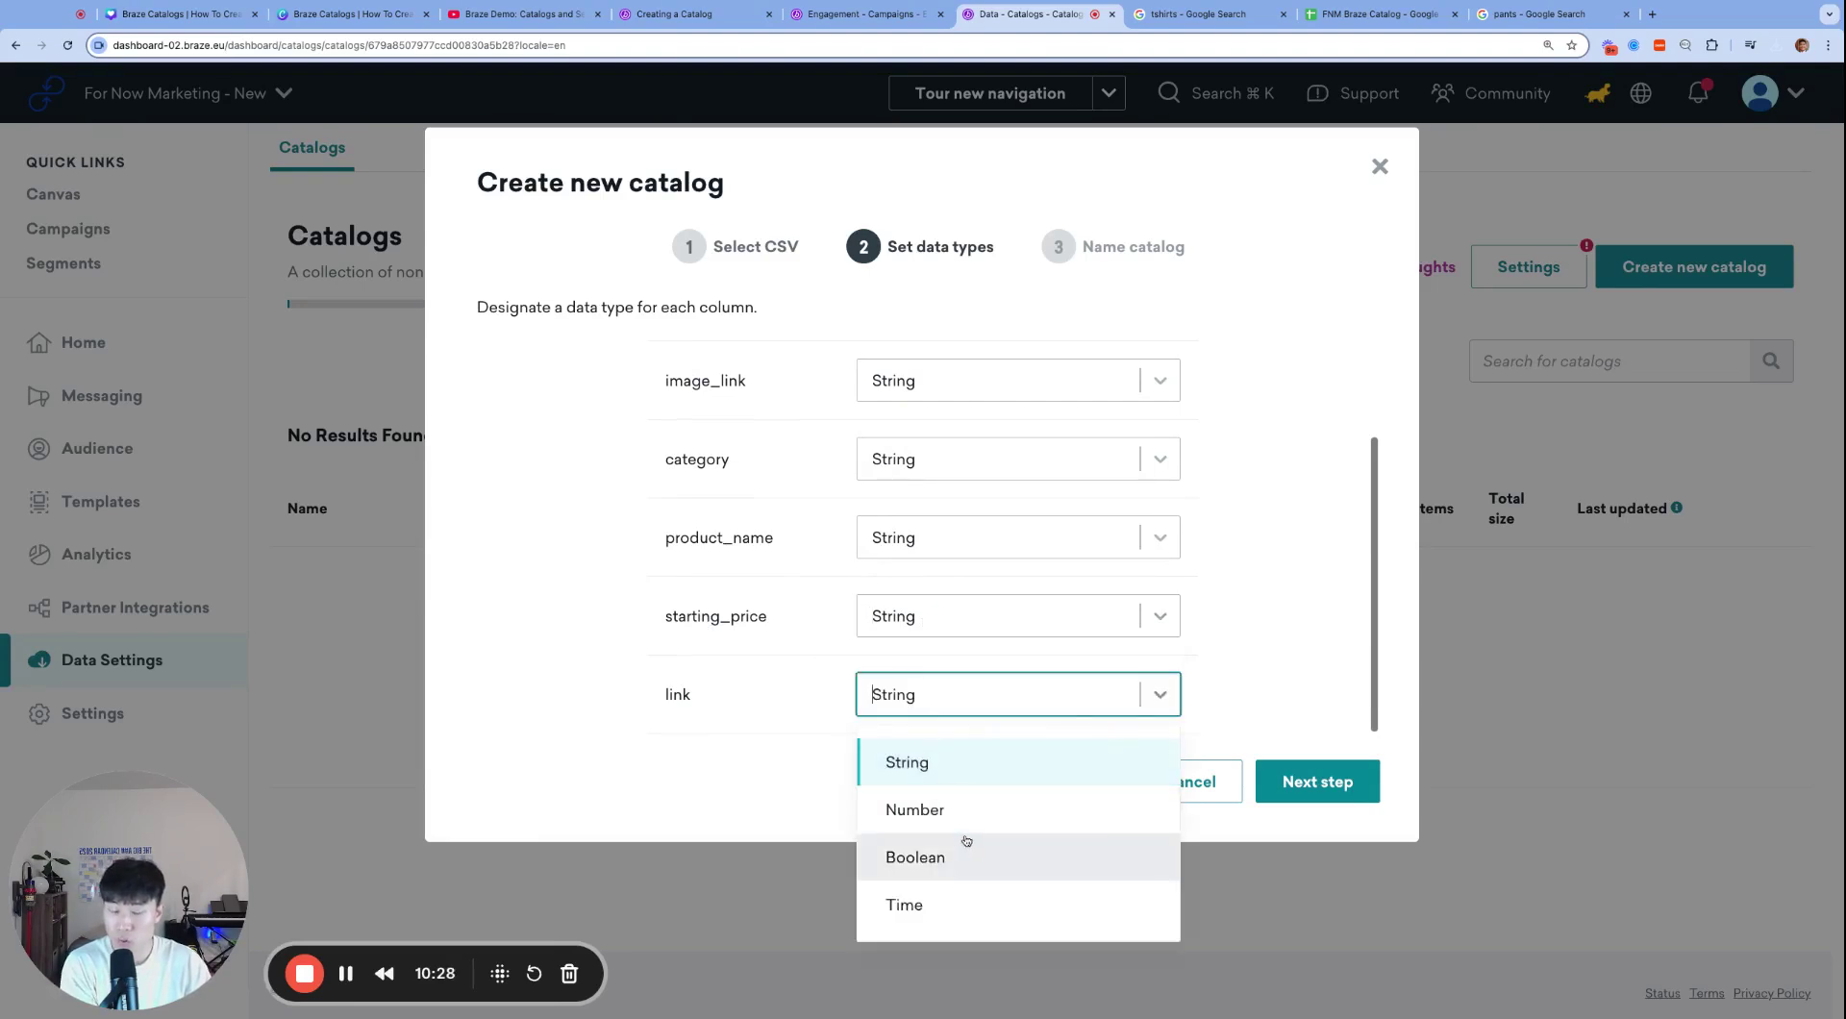
pyautogui.click(801, 709)
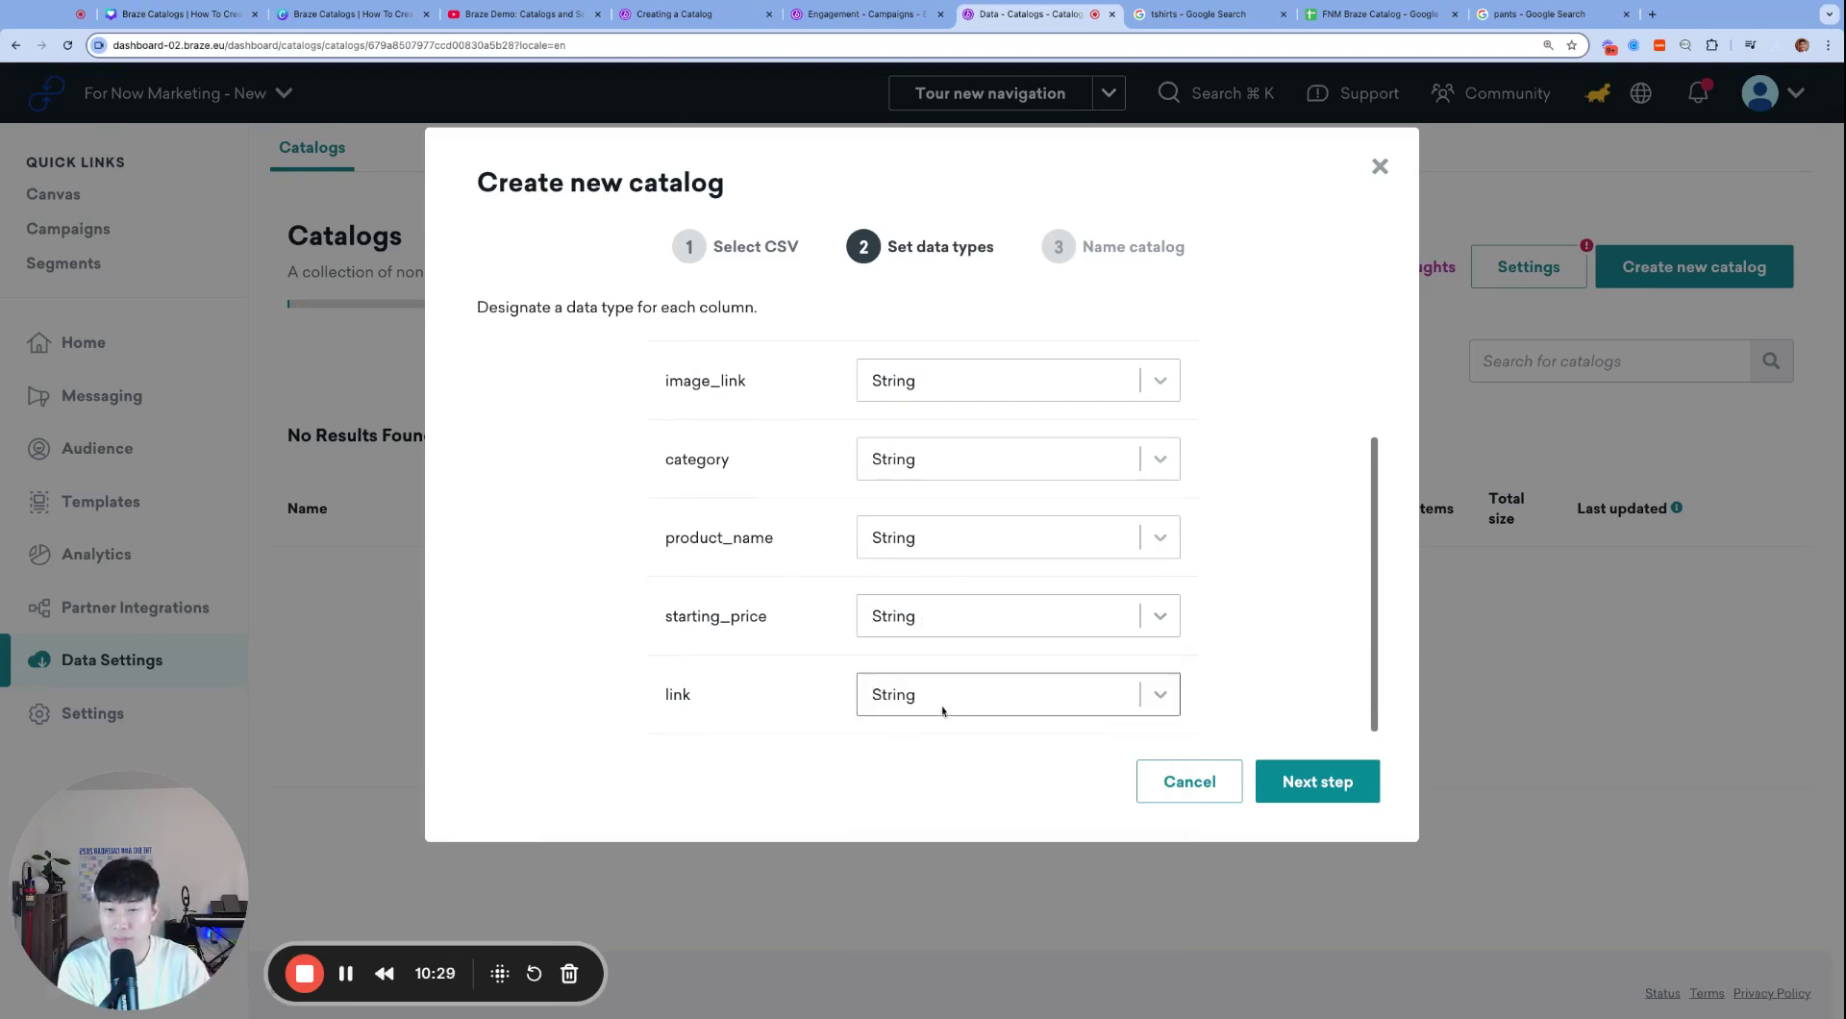
pyautogui.click(1085, 701)
pyautogui.click(764, 727)
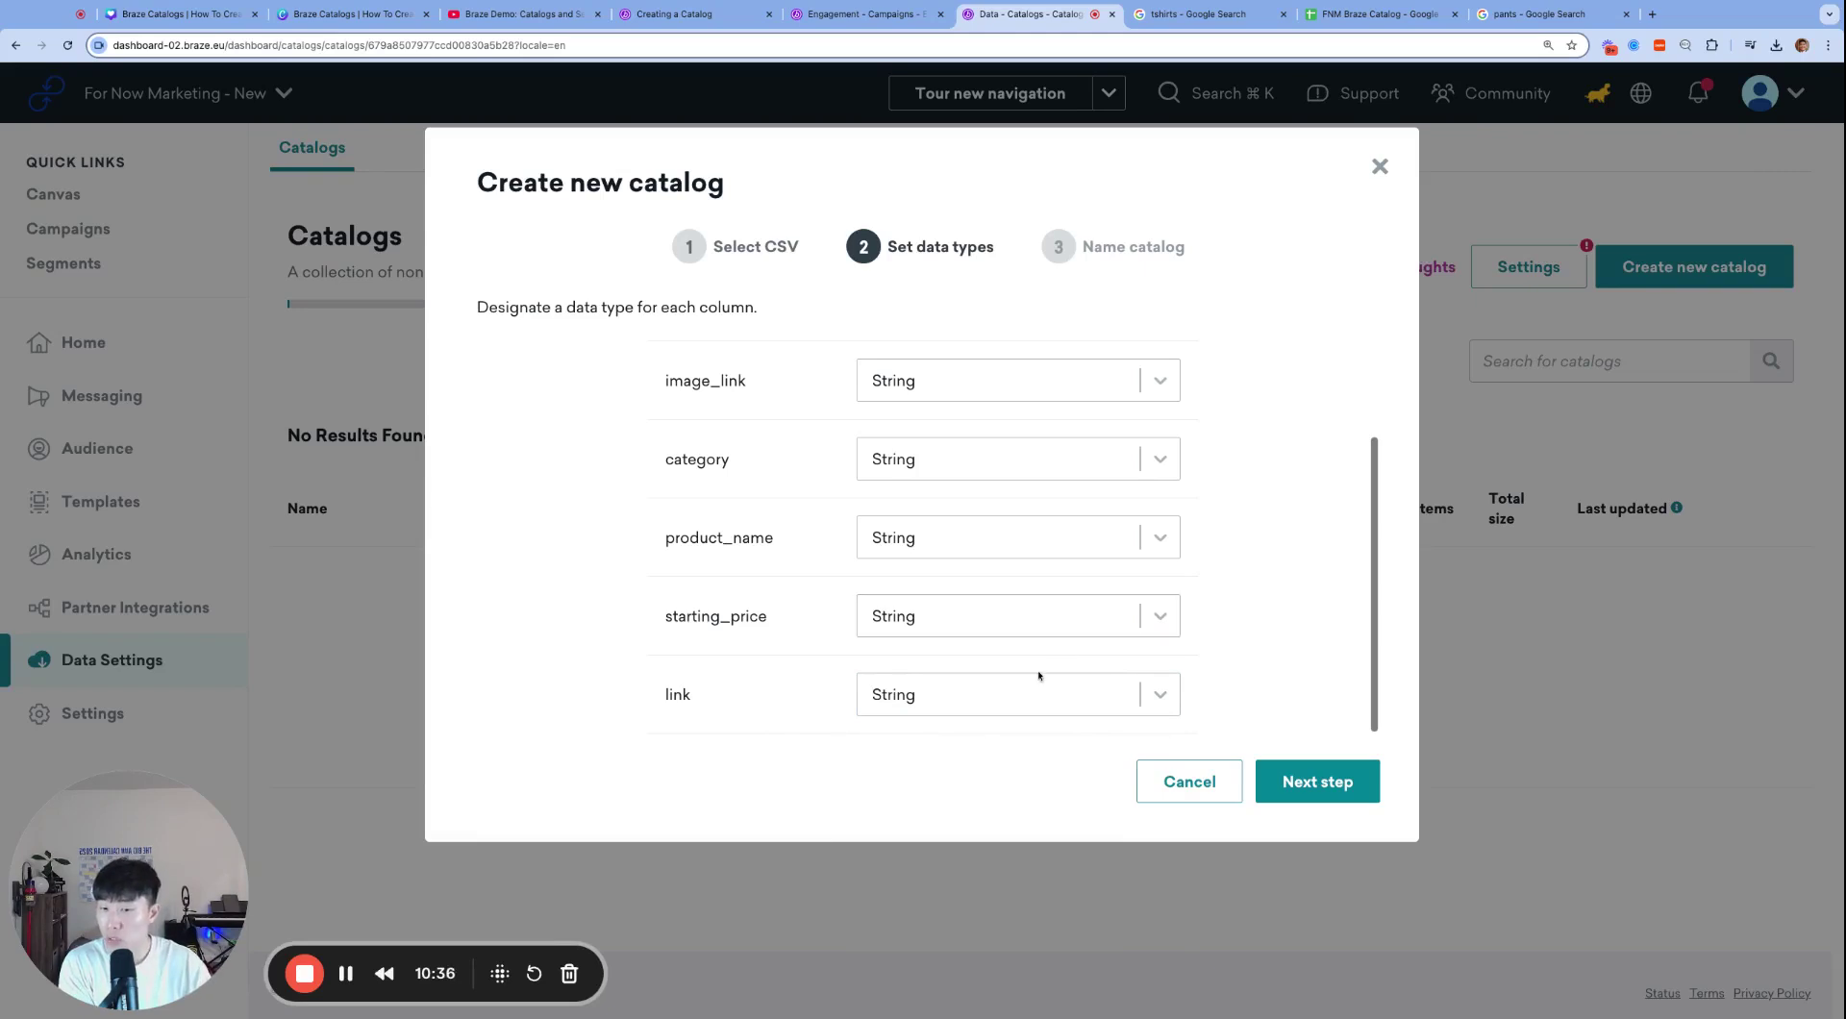
# Step: Confirm the category column stays String and continue to naming the catalog
pyautogui.scroll(2, 1028, 663)
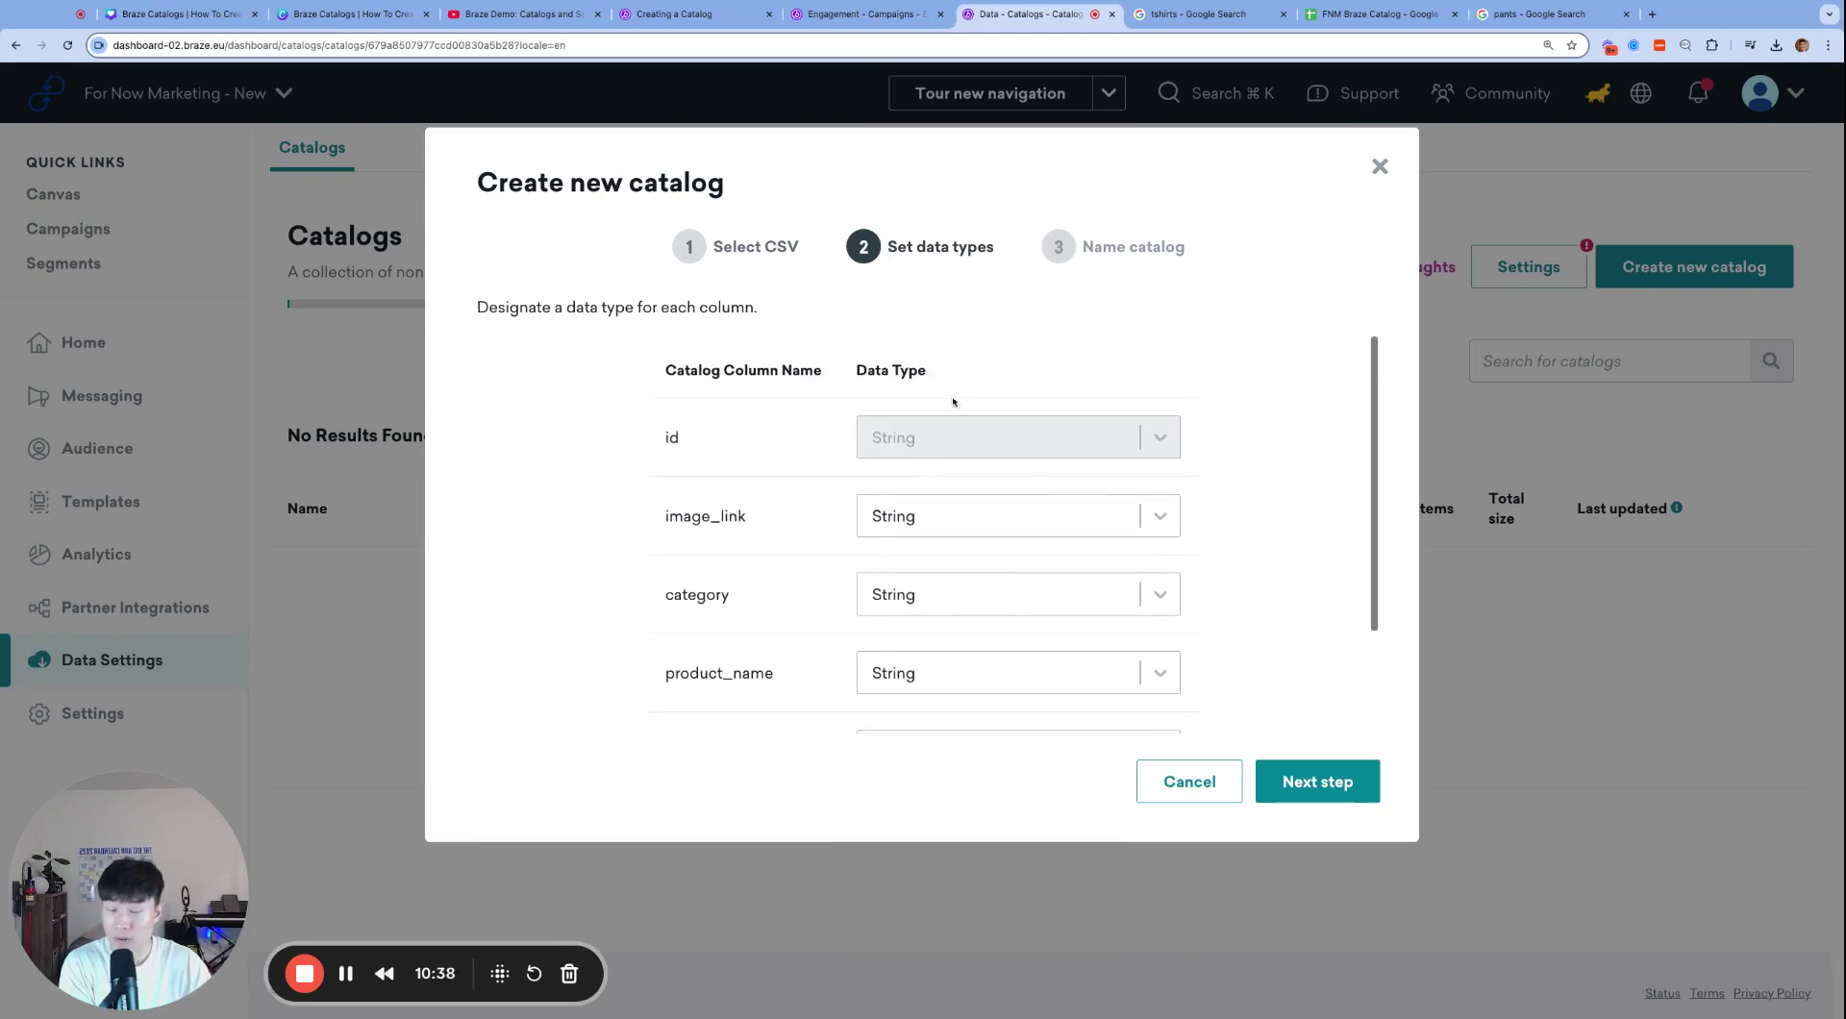
pyautogui.scroll(-3, 1035, 481)
pyautogui.scroll(3, 1053, 456)
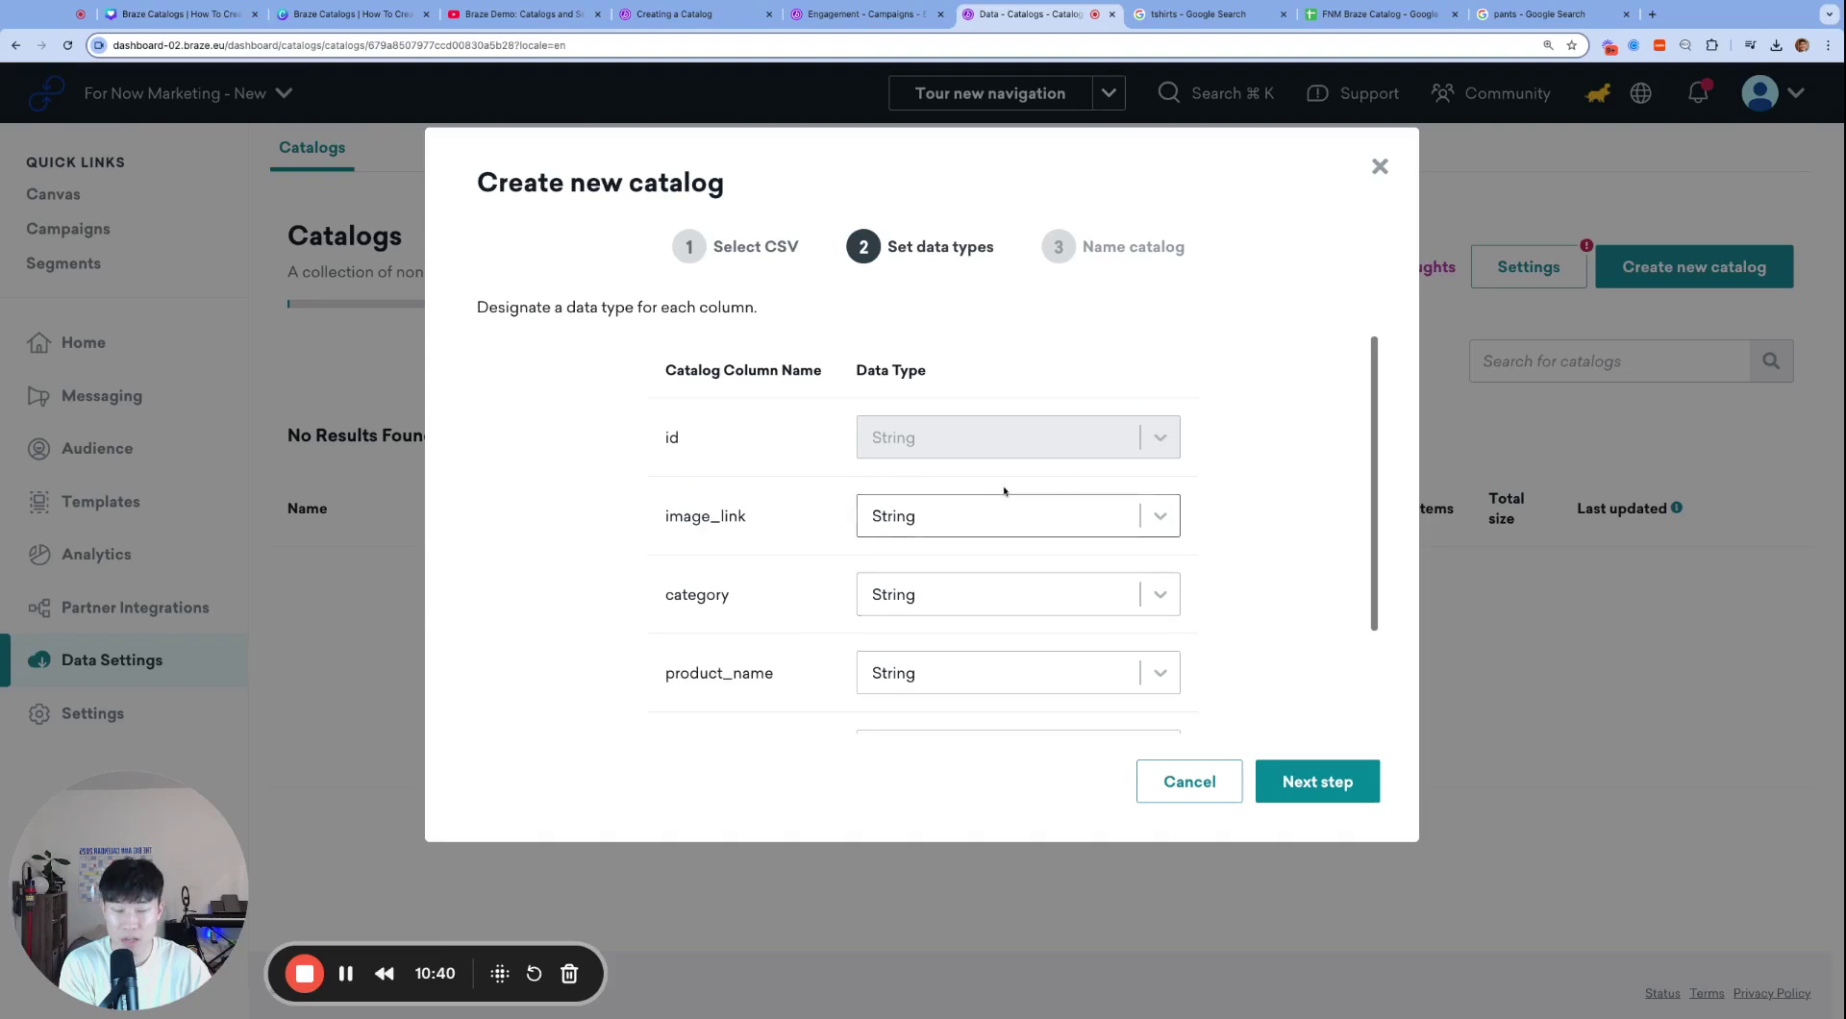
pyautogui.scroll(-2, 1004, 491)
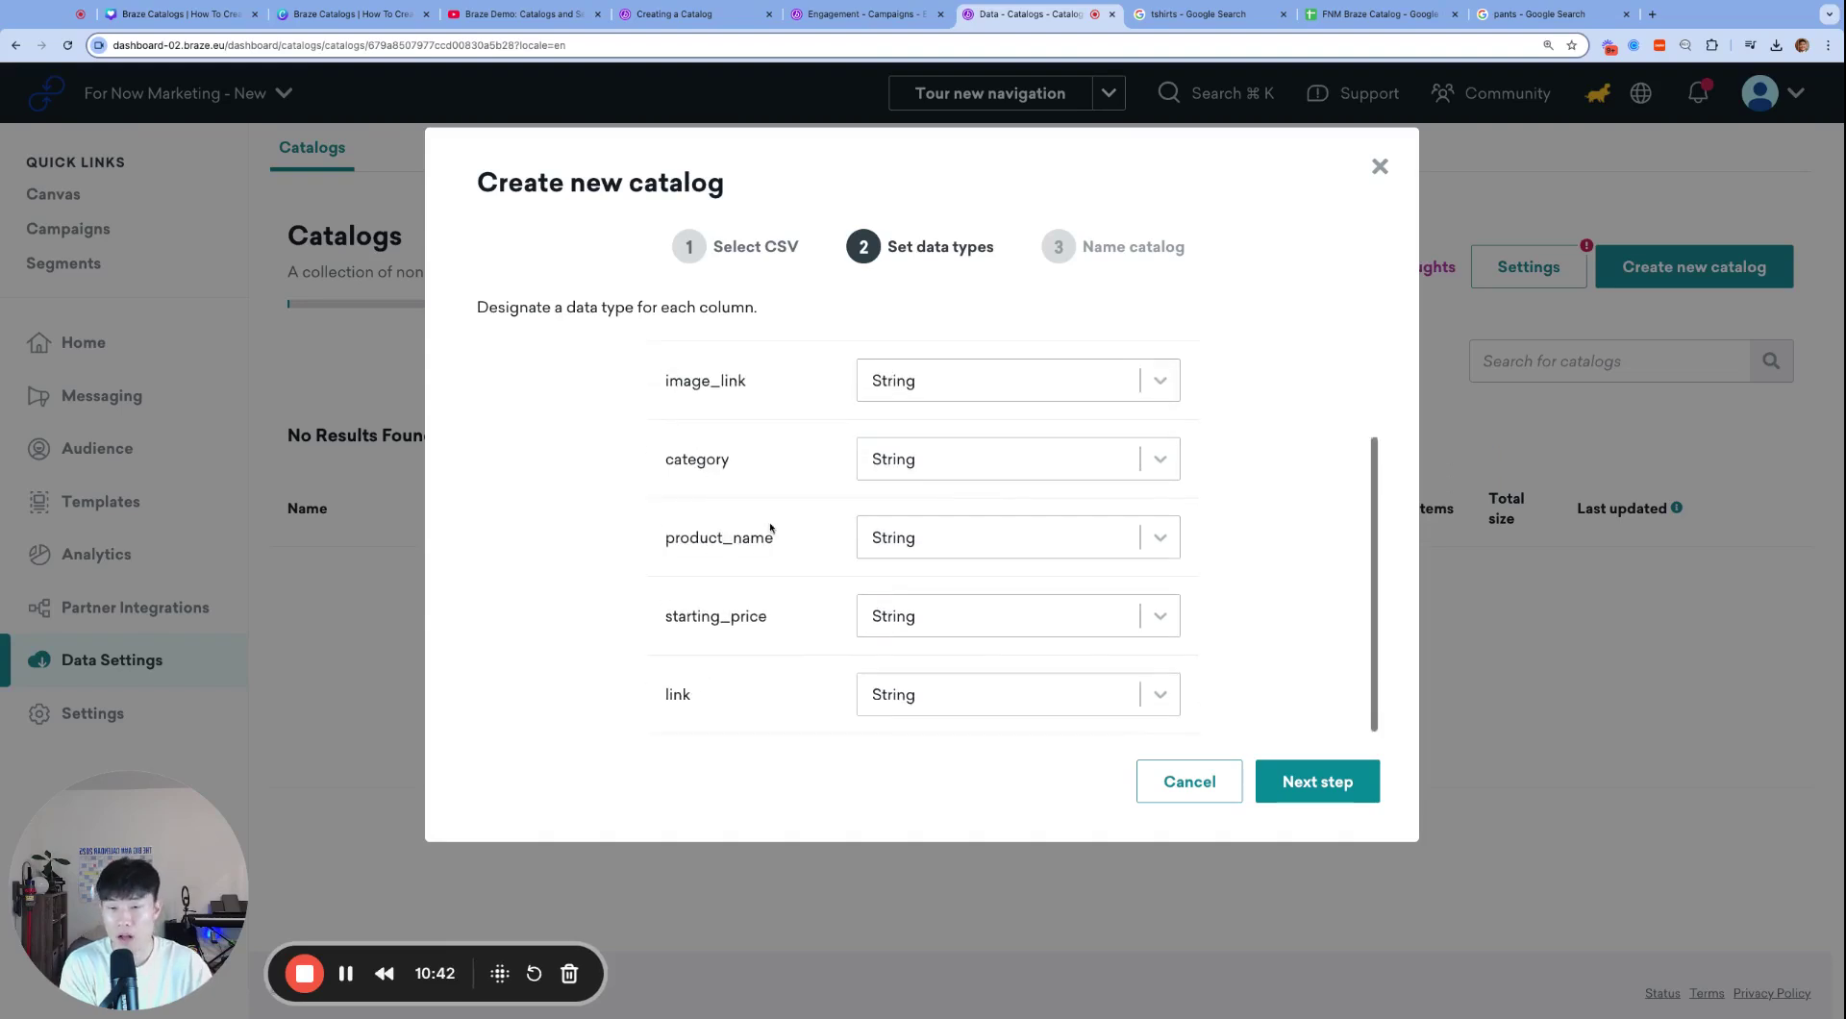
pyautogui.scroll(2, 1030, 532)
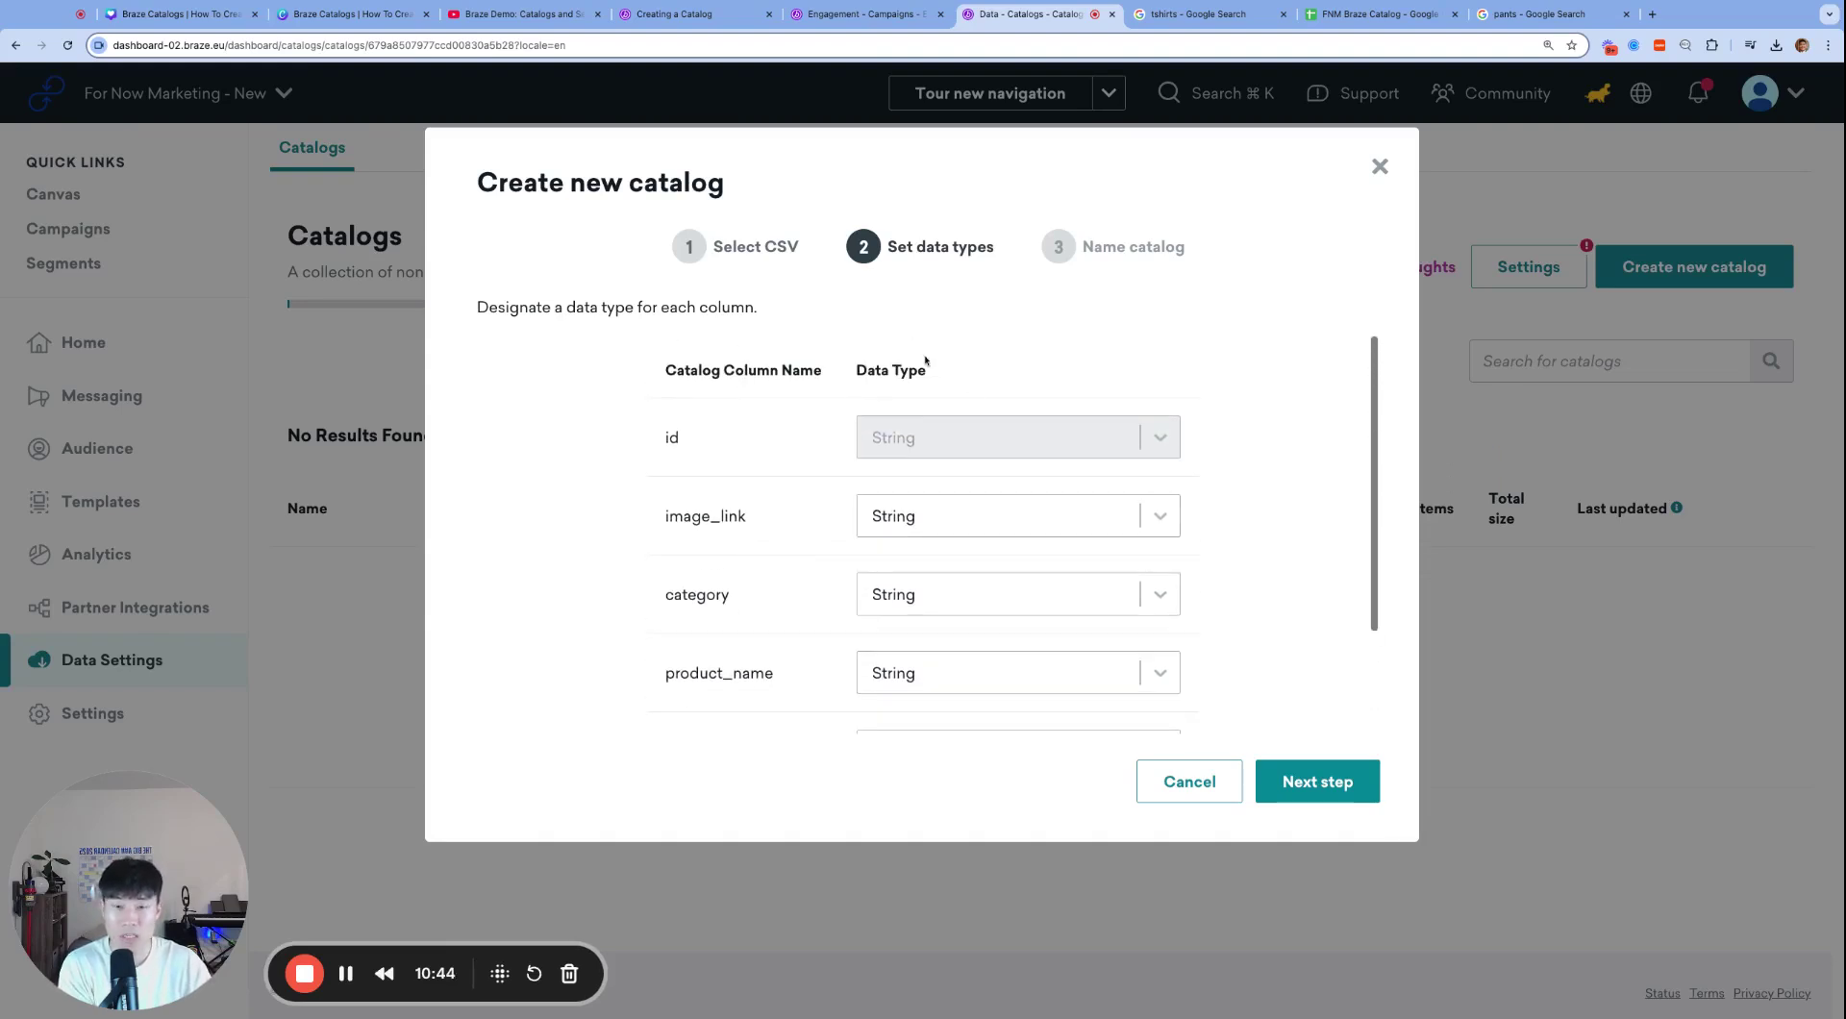
pyautogui.moveTo(897, 375); pyautogui.dragTo(857, 375)
pyautogui.scroll(-3, 953, 479)
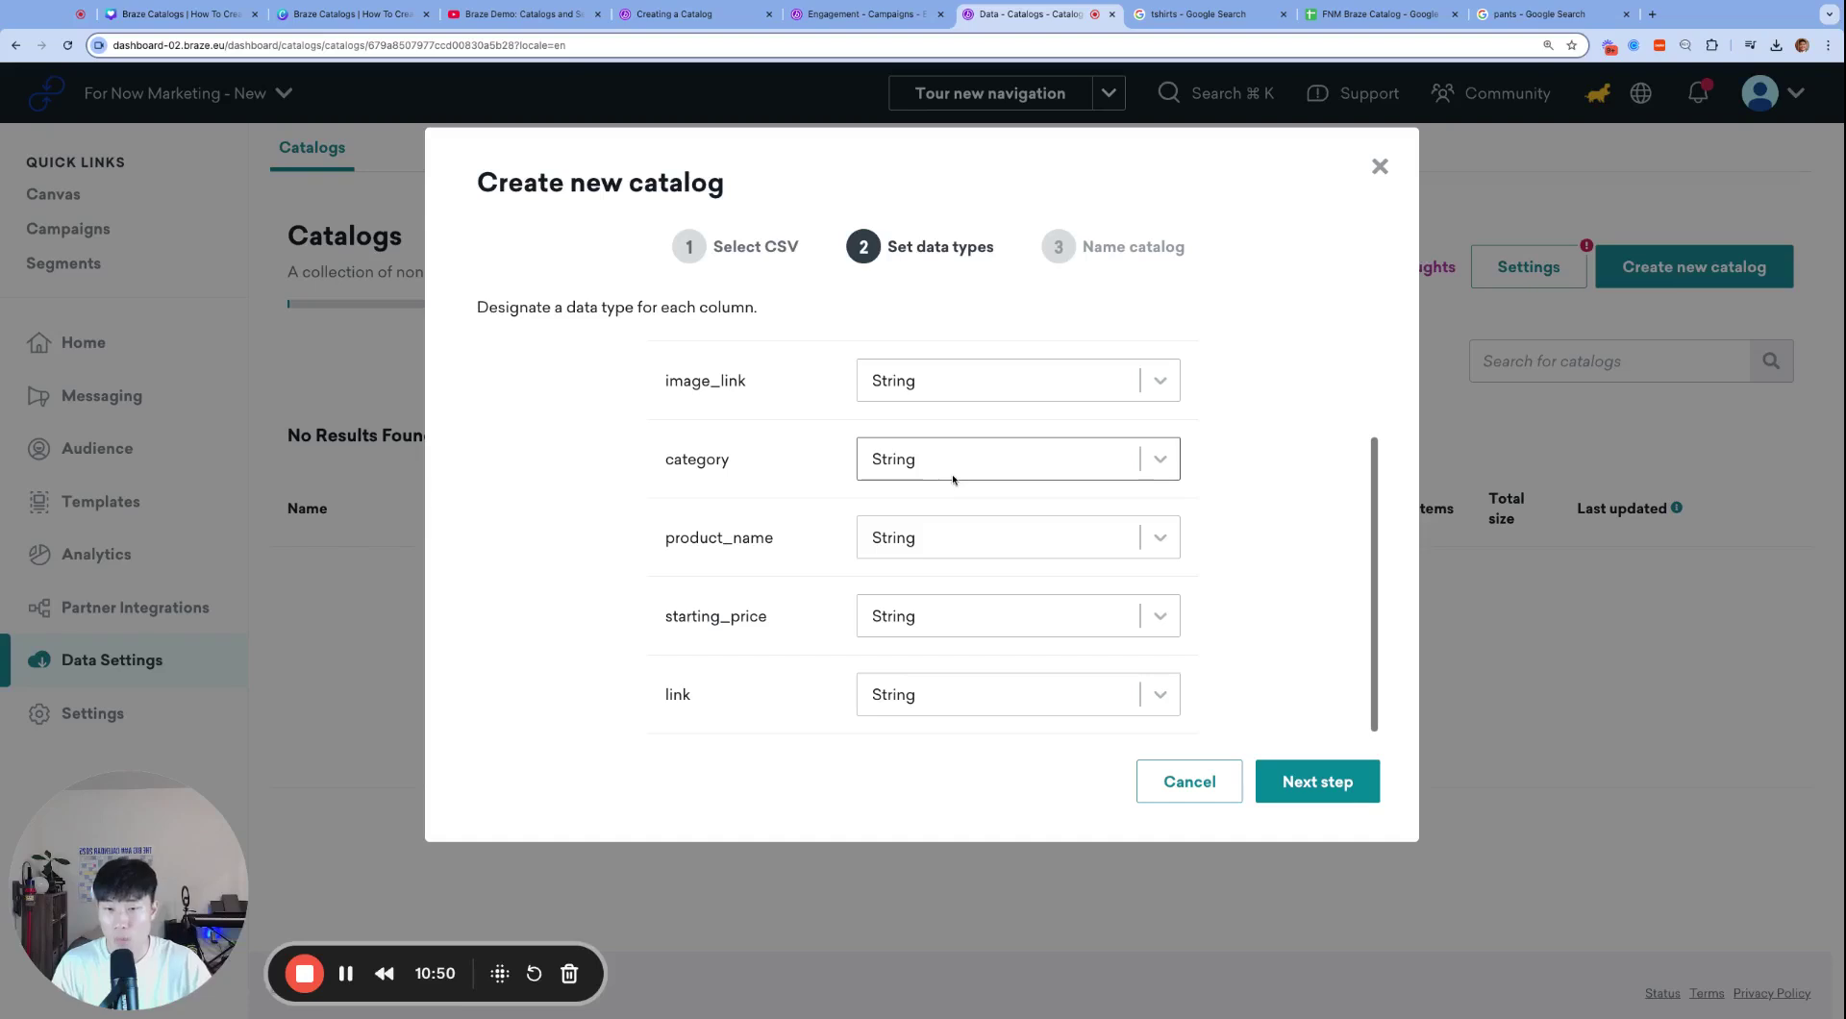
pyautogui.click(956, 476)
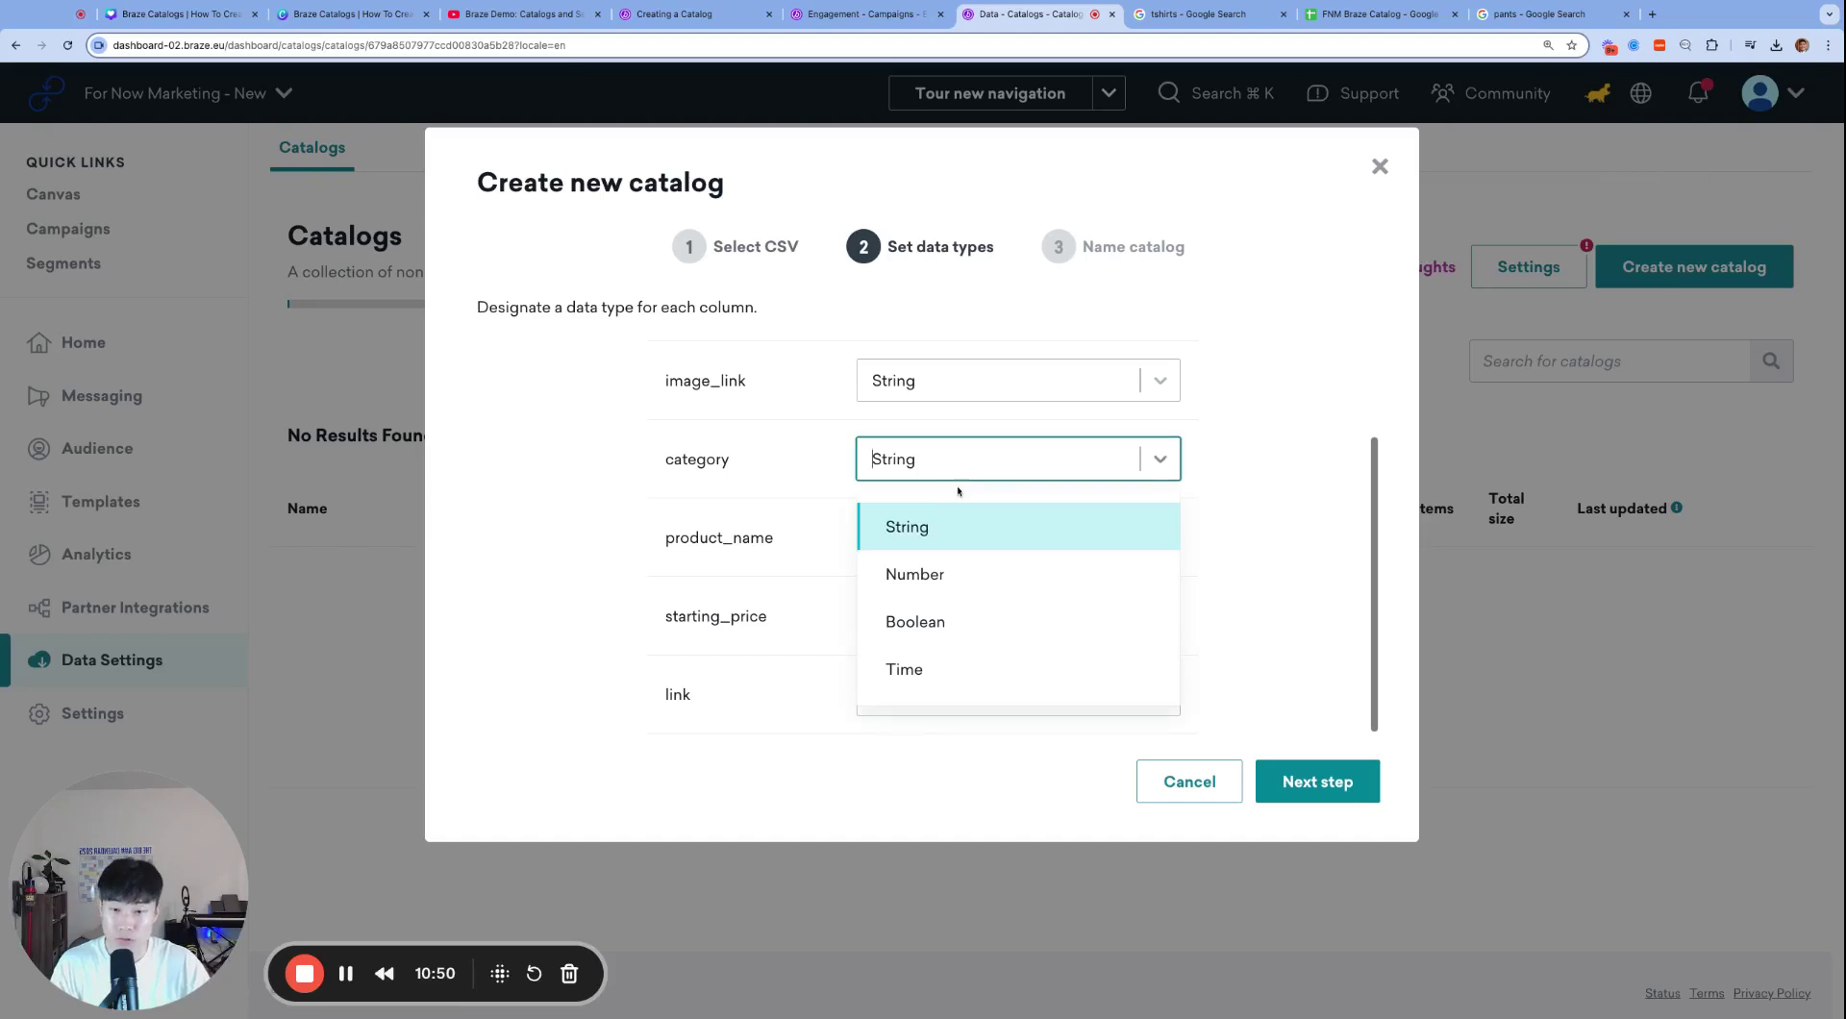
pyautogui.click(1260, 590)
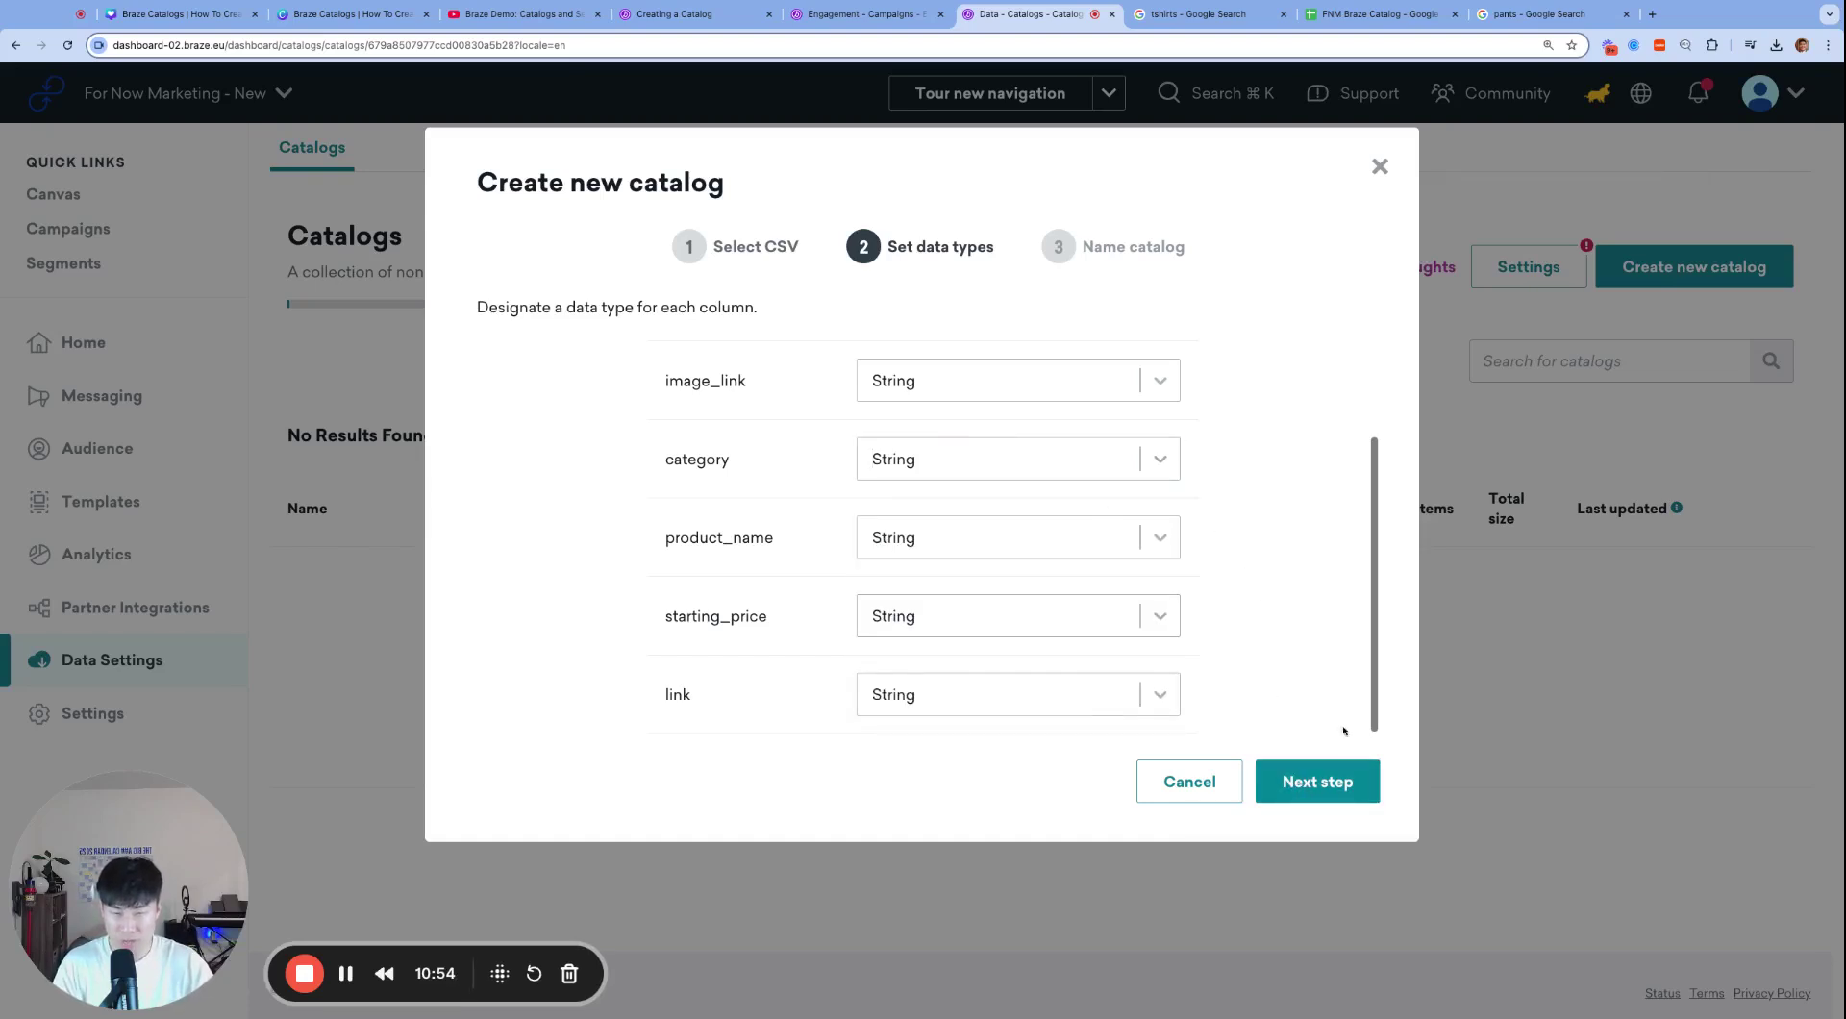
pyautogui.click(1315, 781)
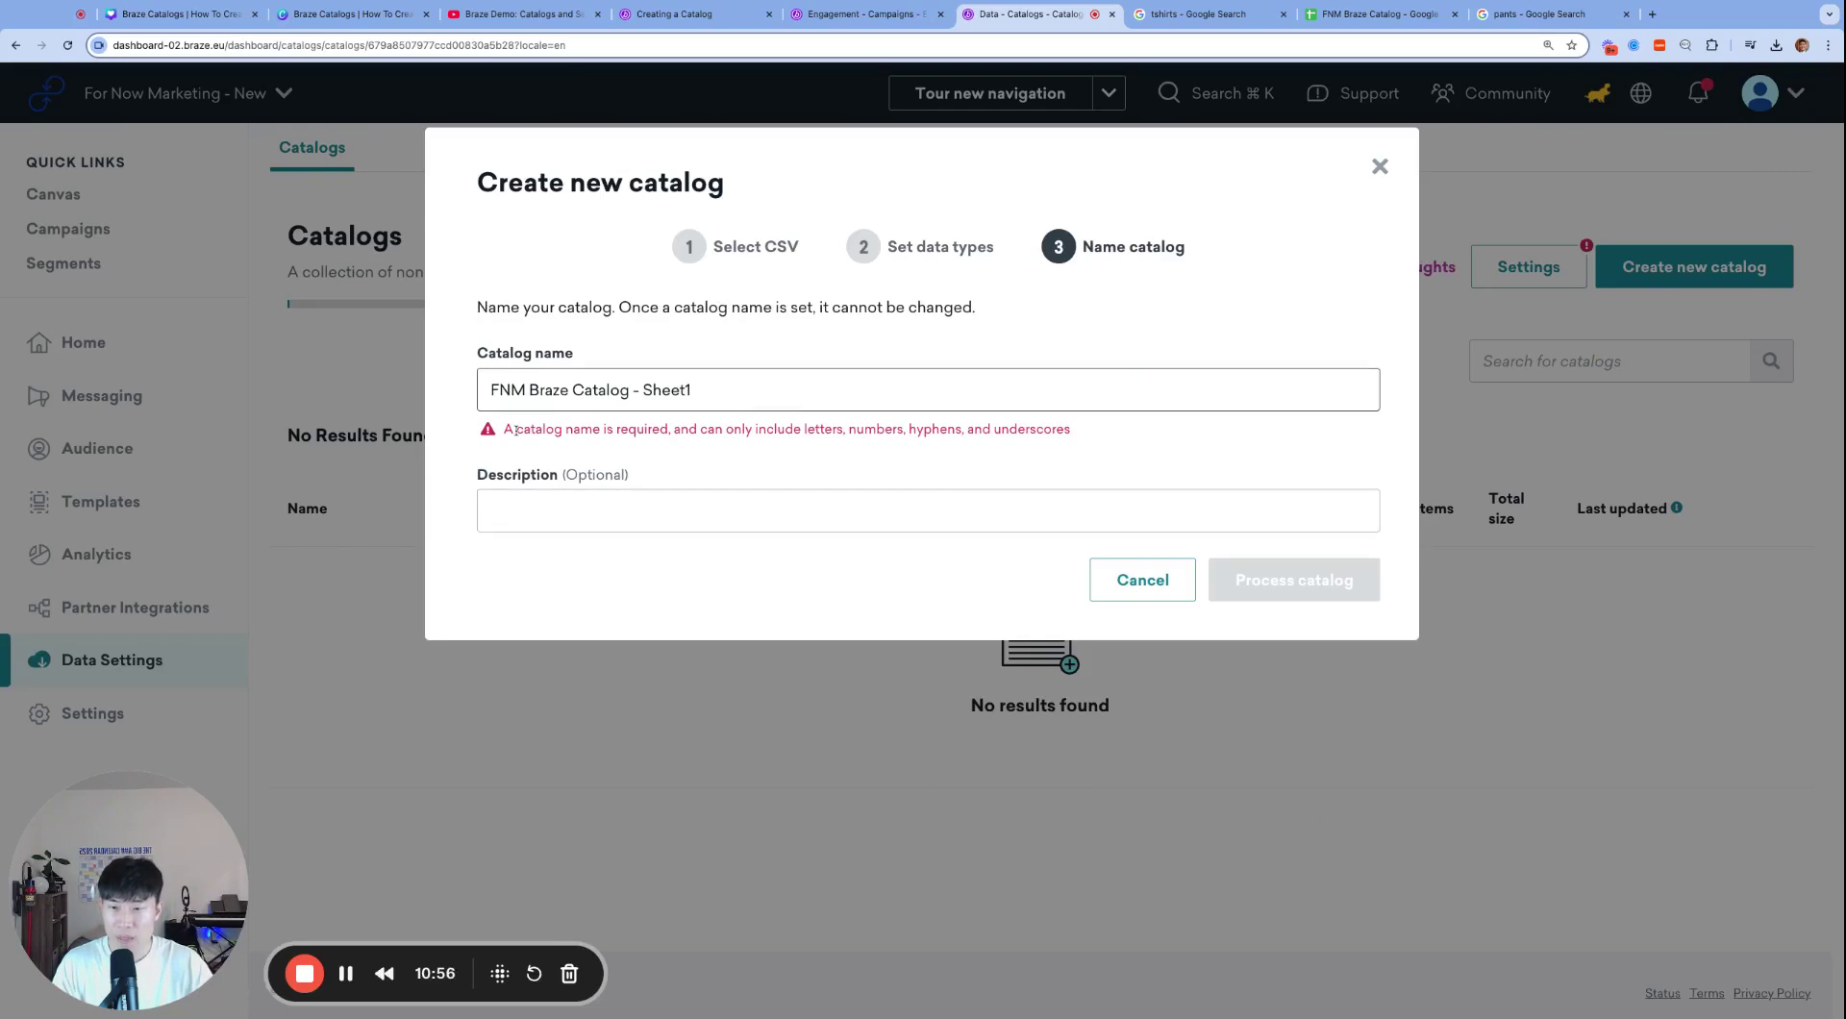
# Step: Replace the prefilled name with fnm-retail-catalog and process the catalog
pyautogui.tripleClick(840, 388)
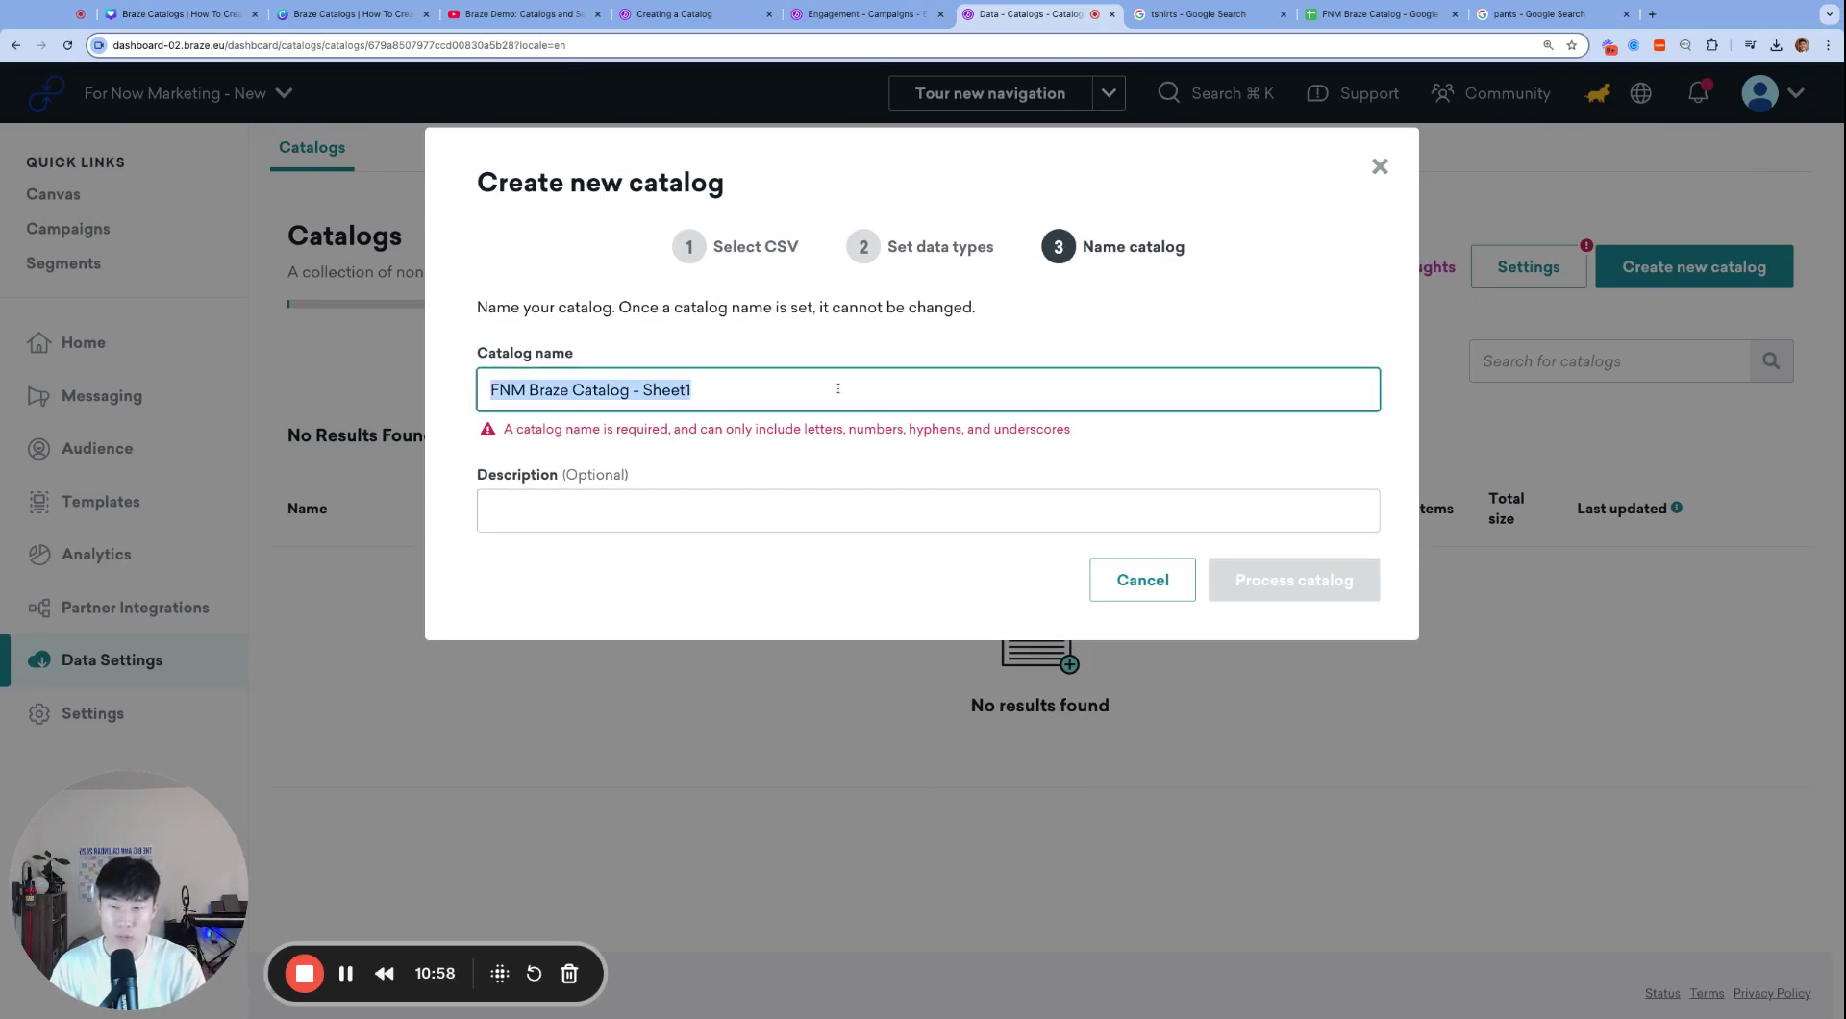
pyautogui.press('Right')
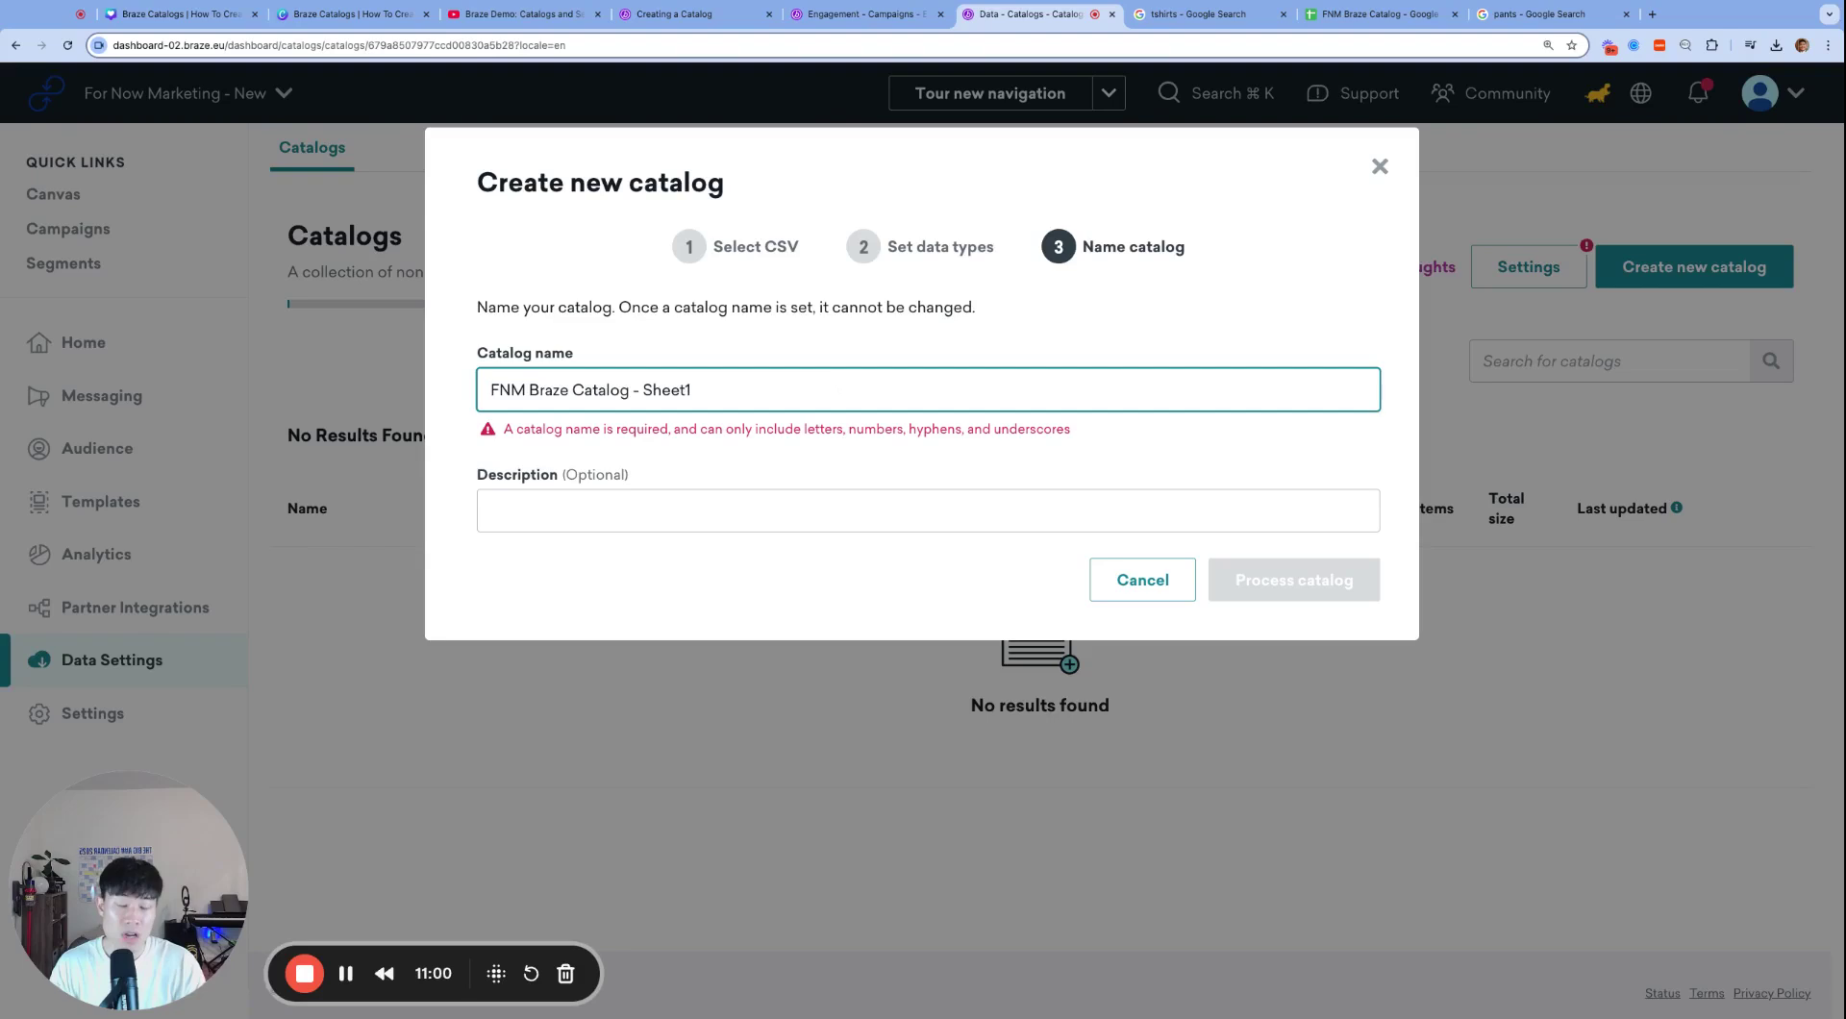
pyautogui.press('super+a')
pyautogui.press('Right')
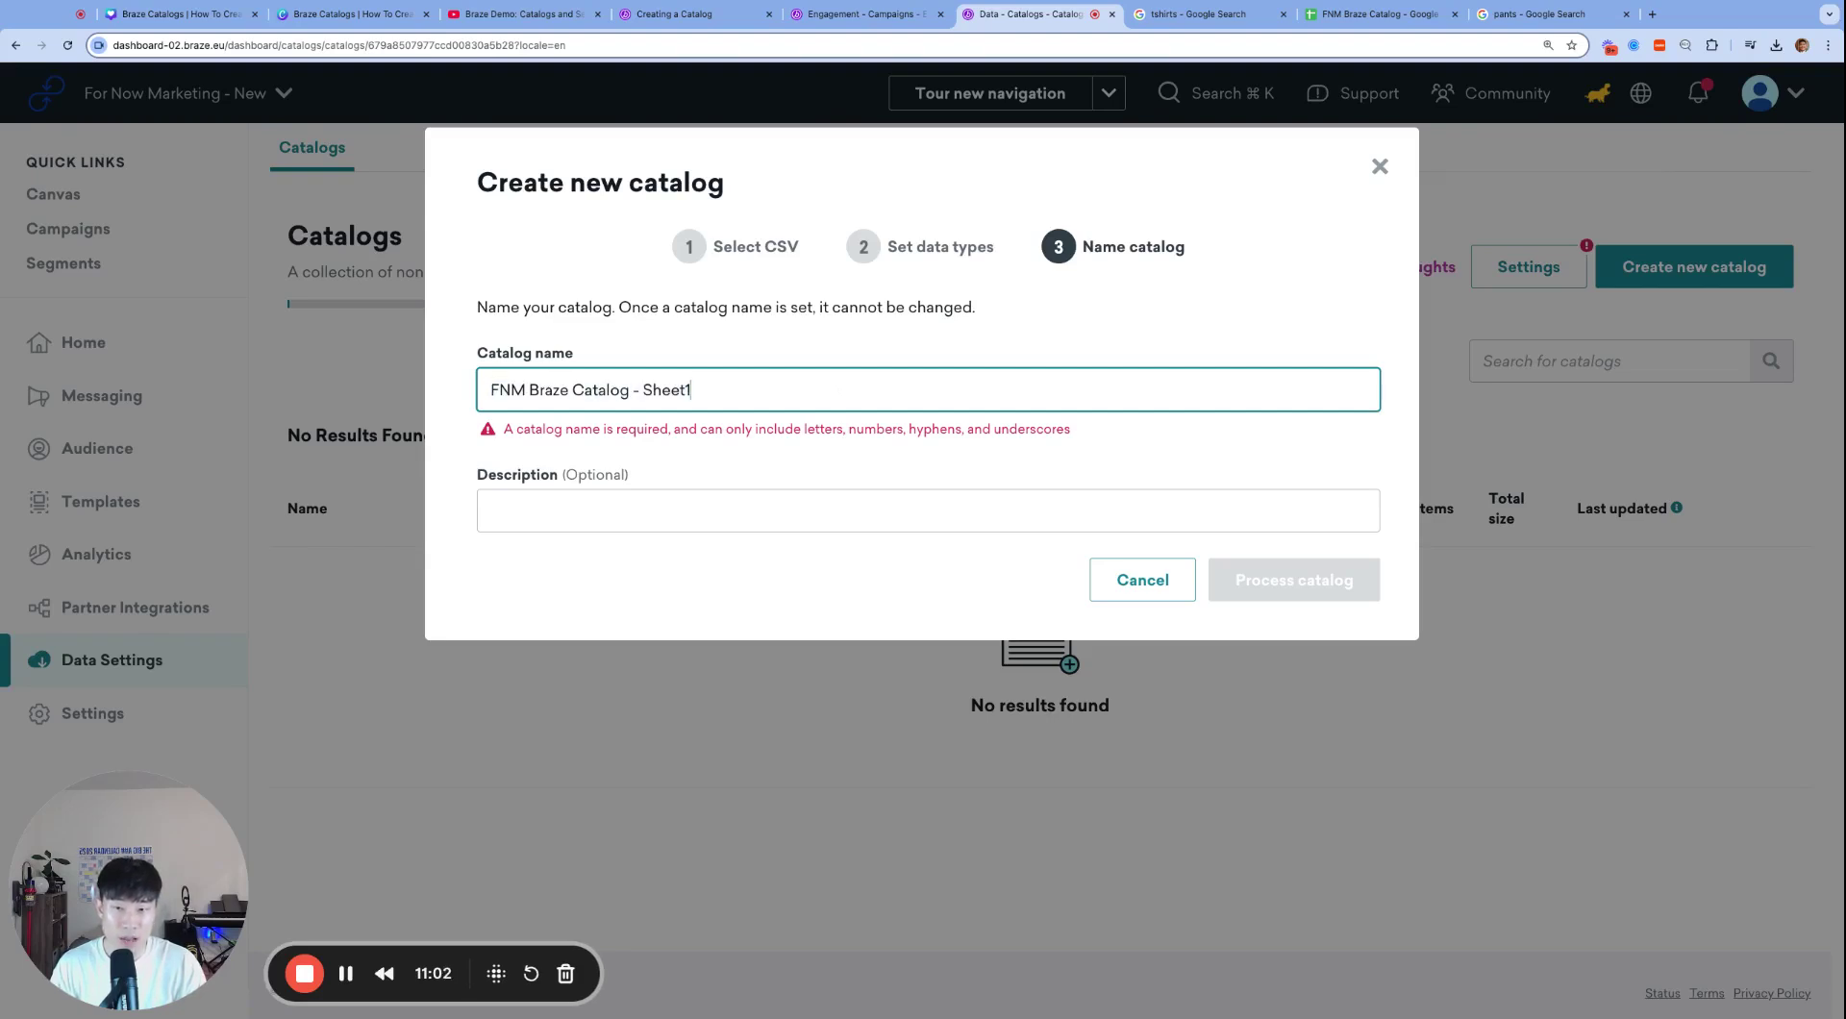
pyautogui.press('super+a')
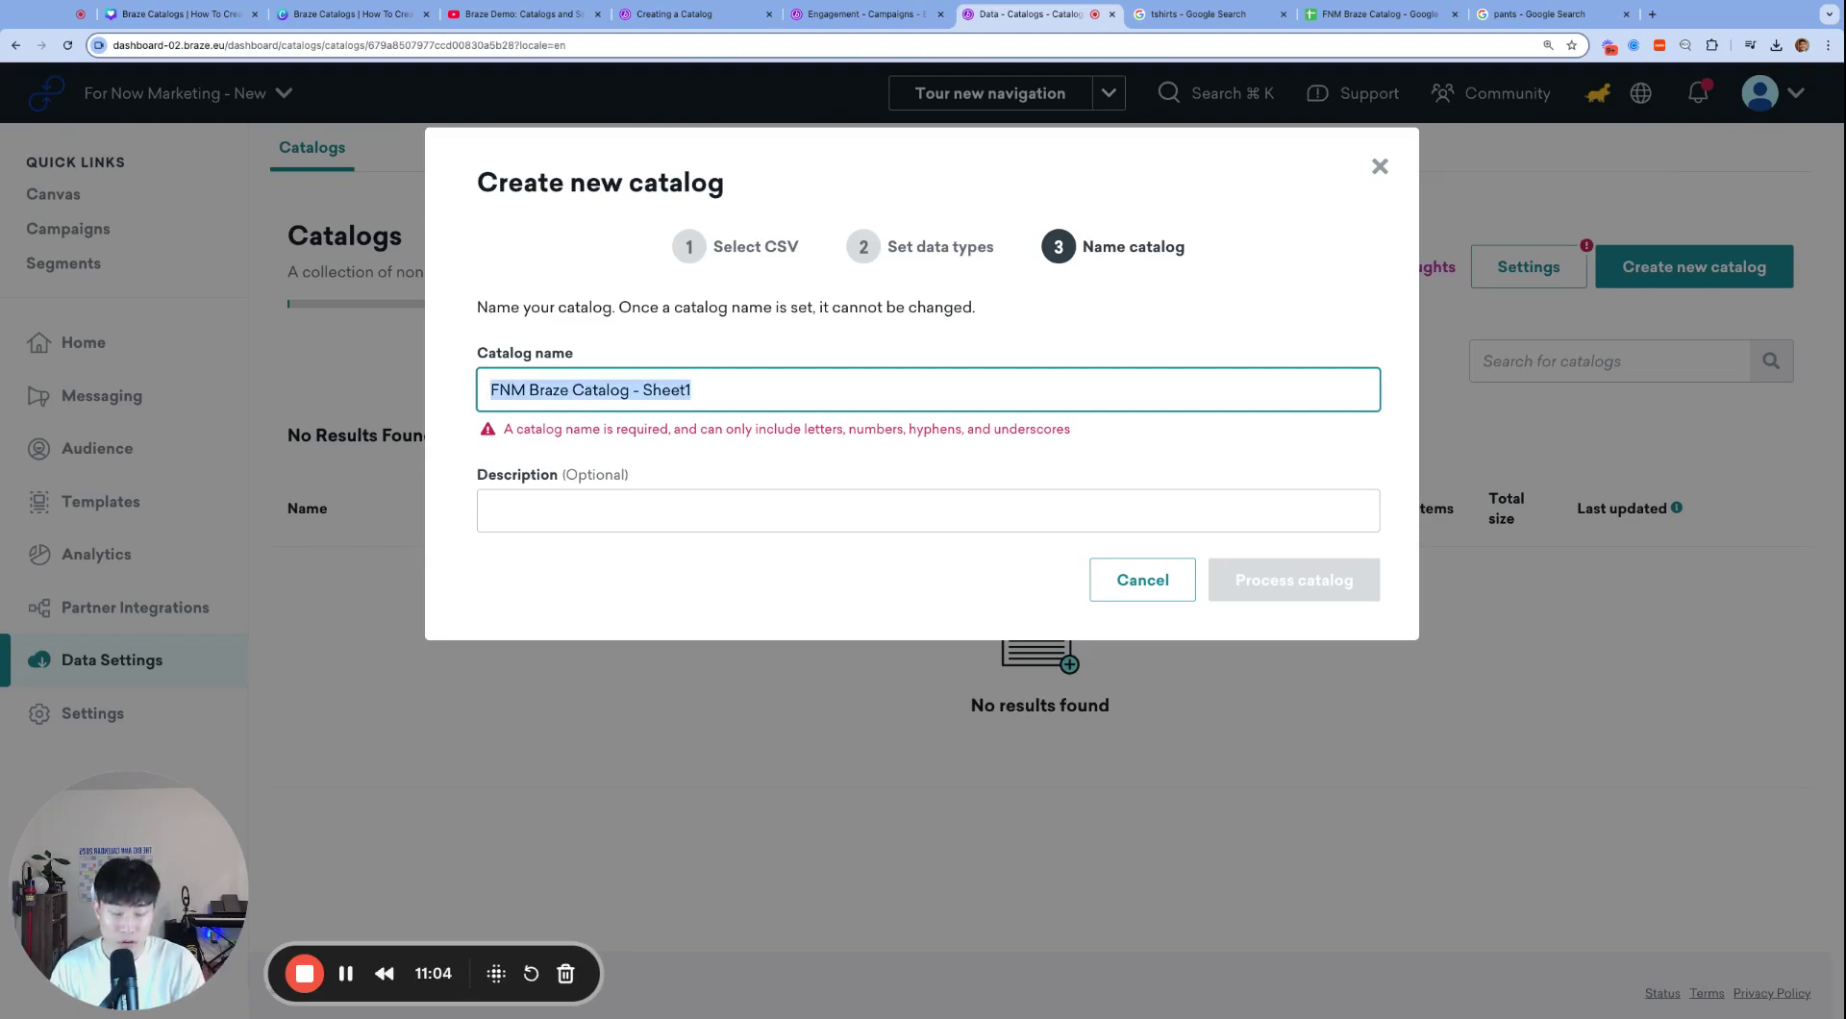
pyautogui.write('fnm-bra')
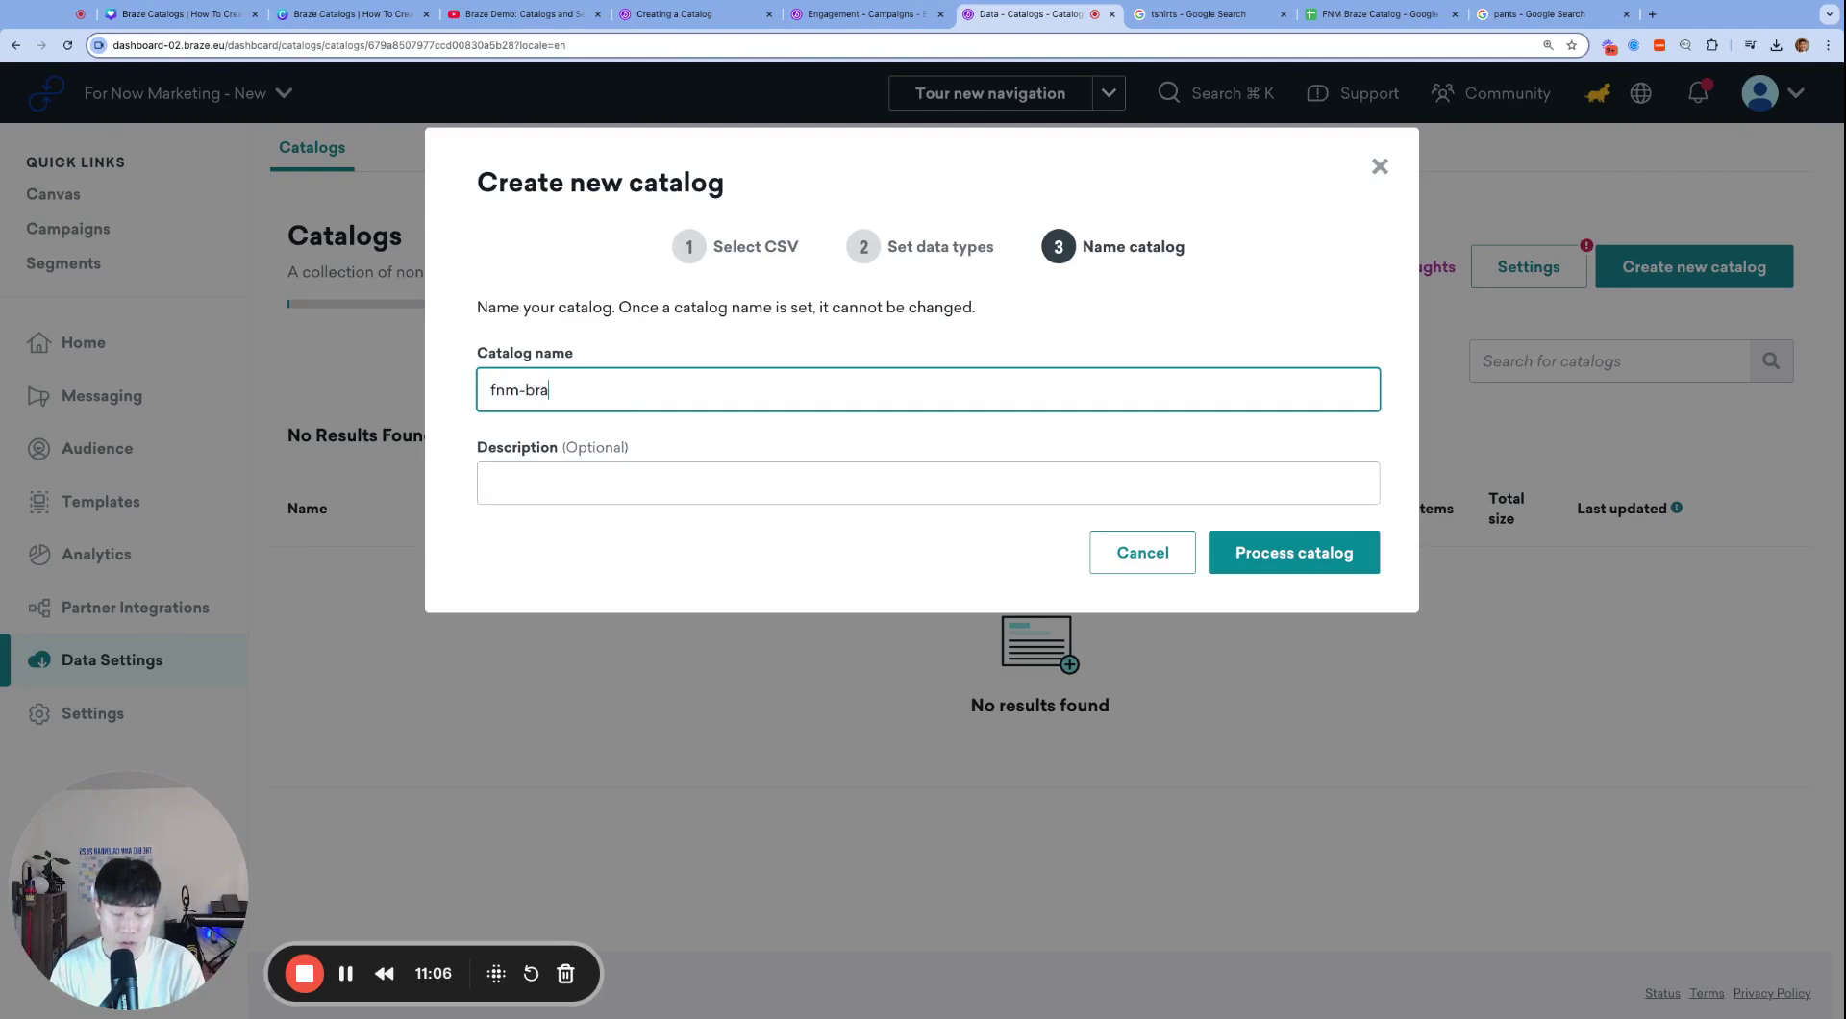
pyautogui.write('ze-')
pyautogui.press('BackSpace')
pyautogui.press('BackSpace')
pyautogui.press('BackSpace')
pyautogui.press('BackSpace')
pyautogui.press('BackSpace')
pyautogui.write('retail')
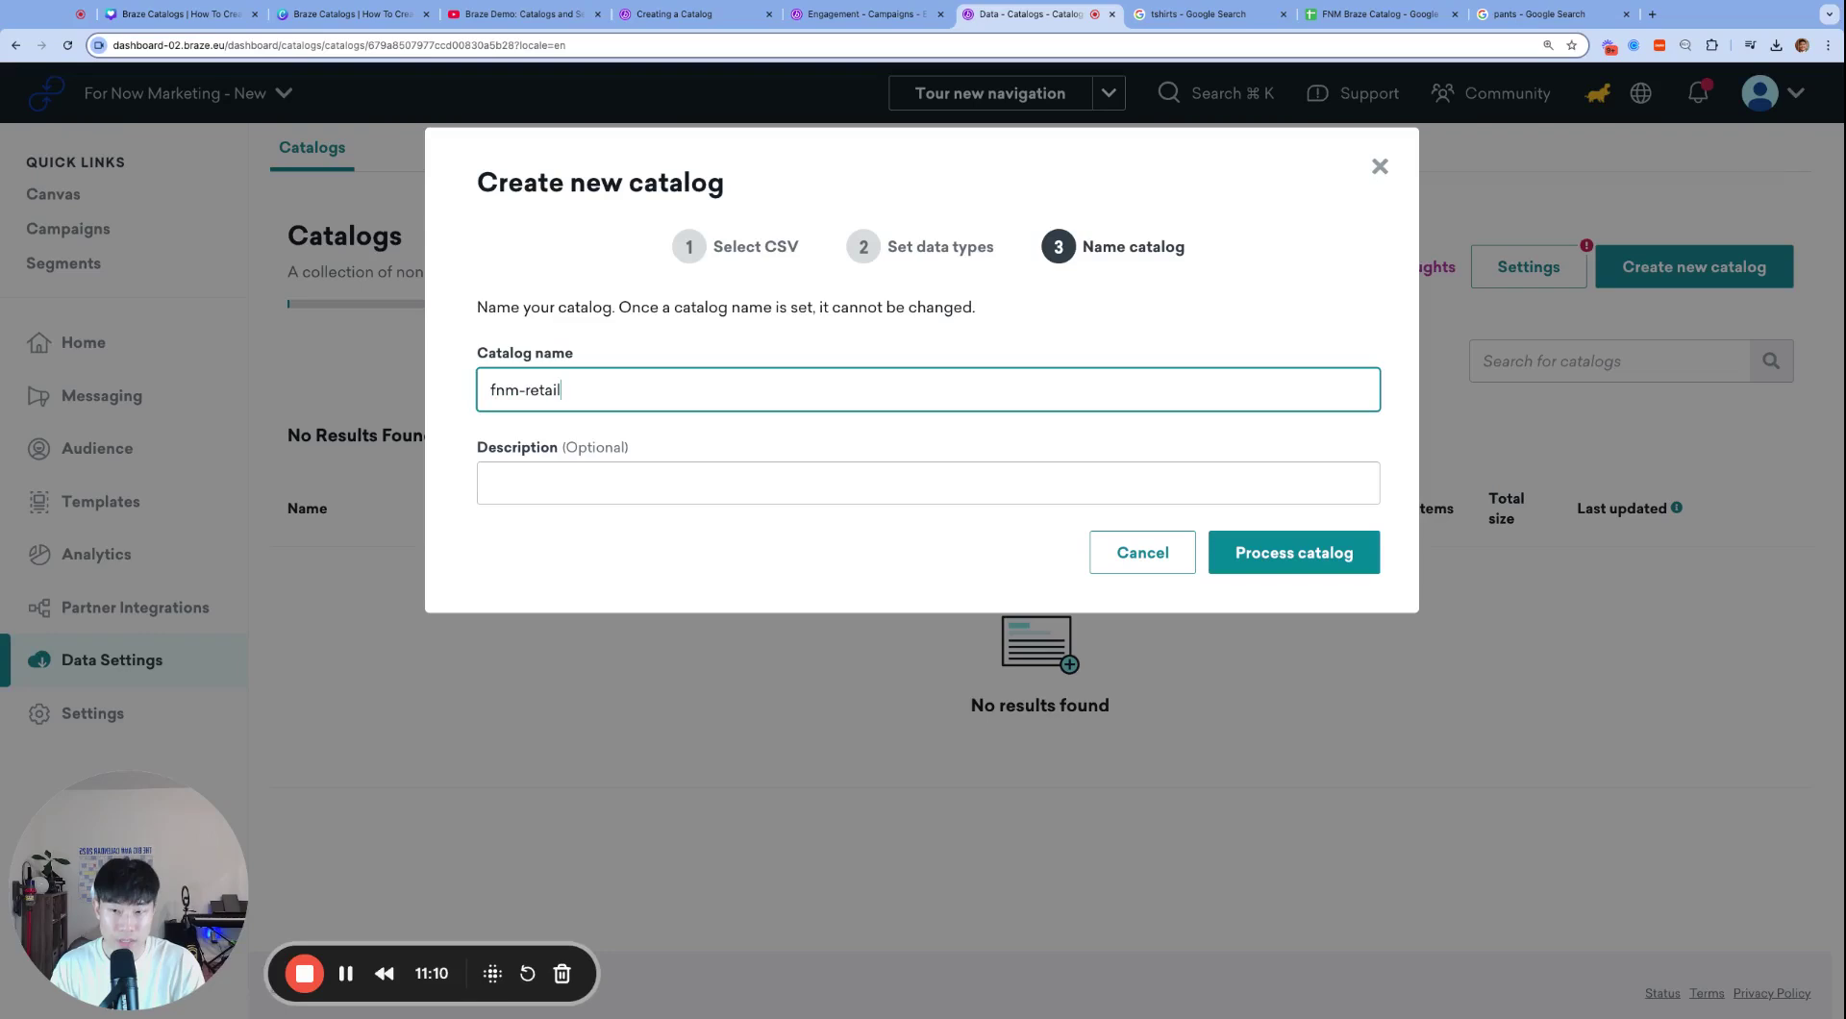
pyautogui.write('-catalog')
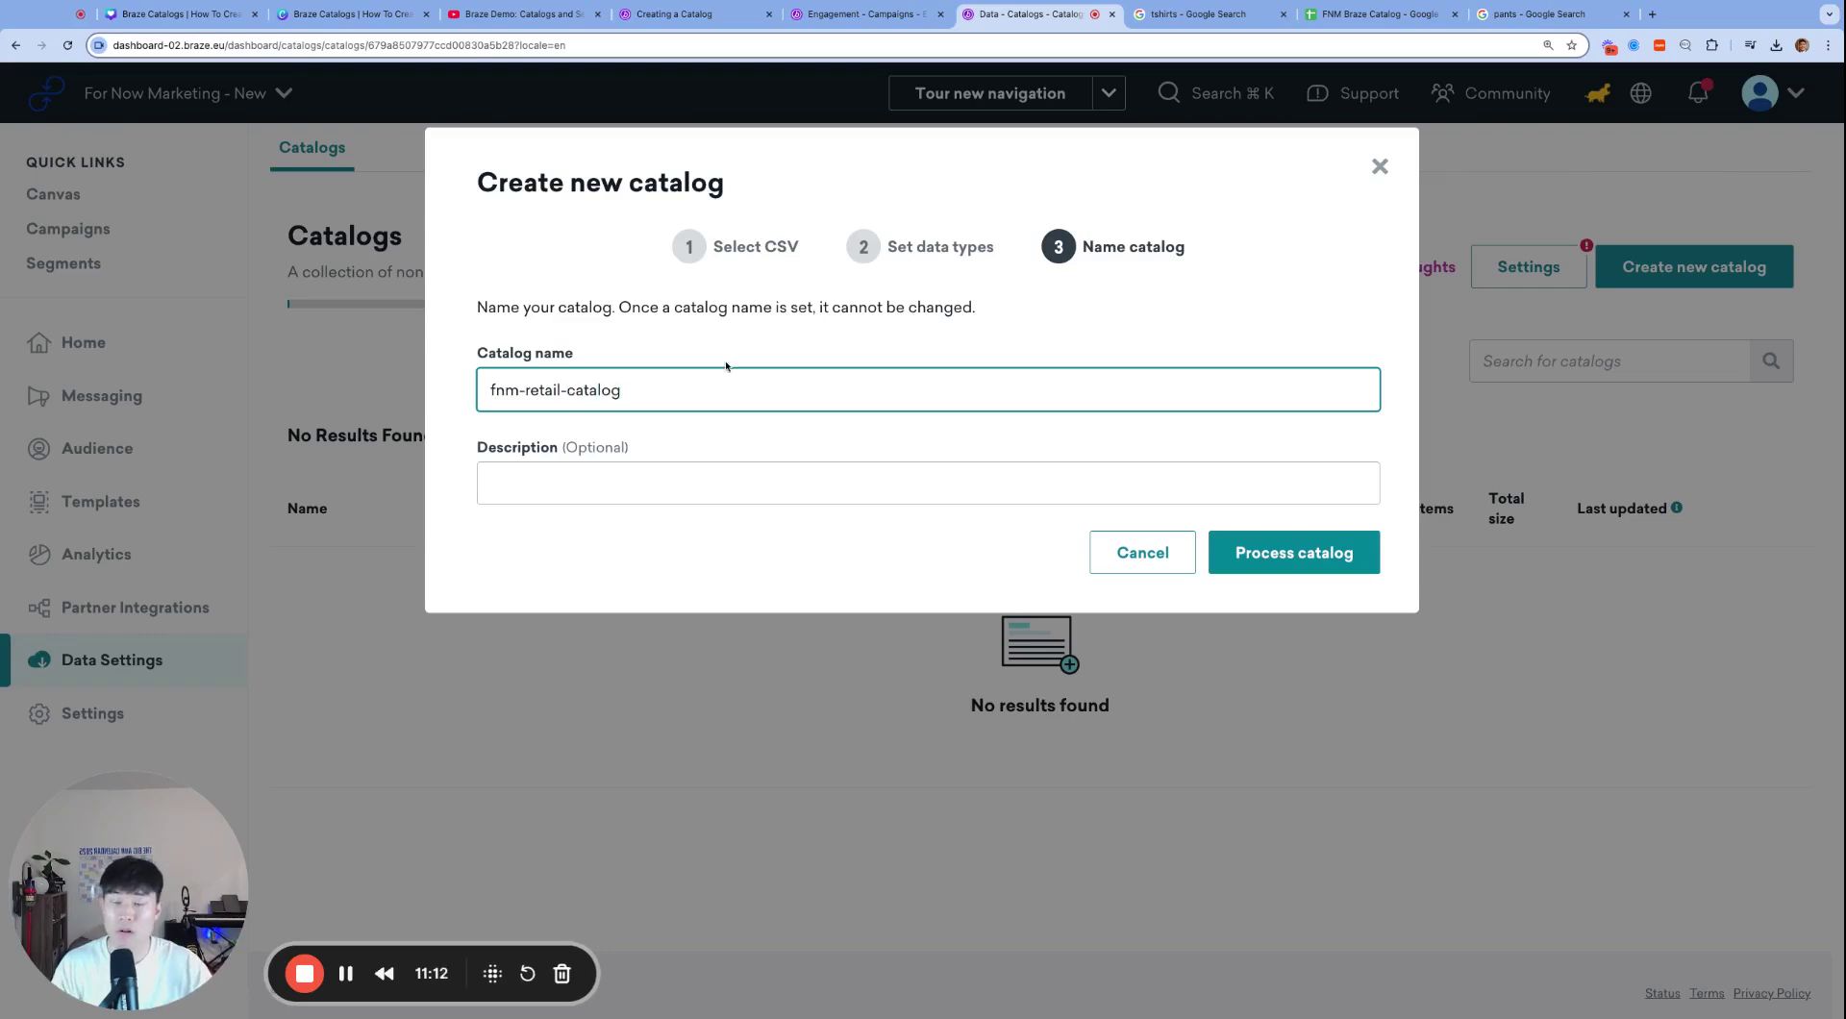
pyautogui.click(1257, 550)
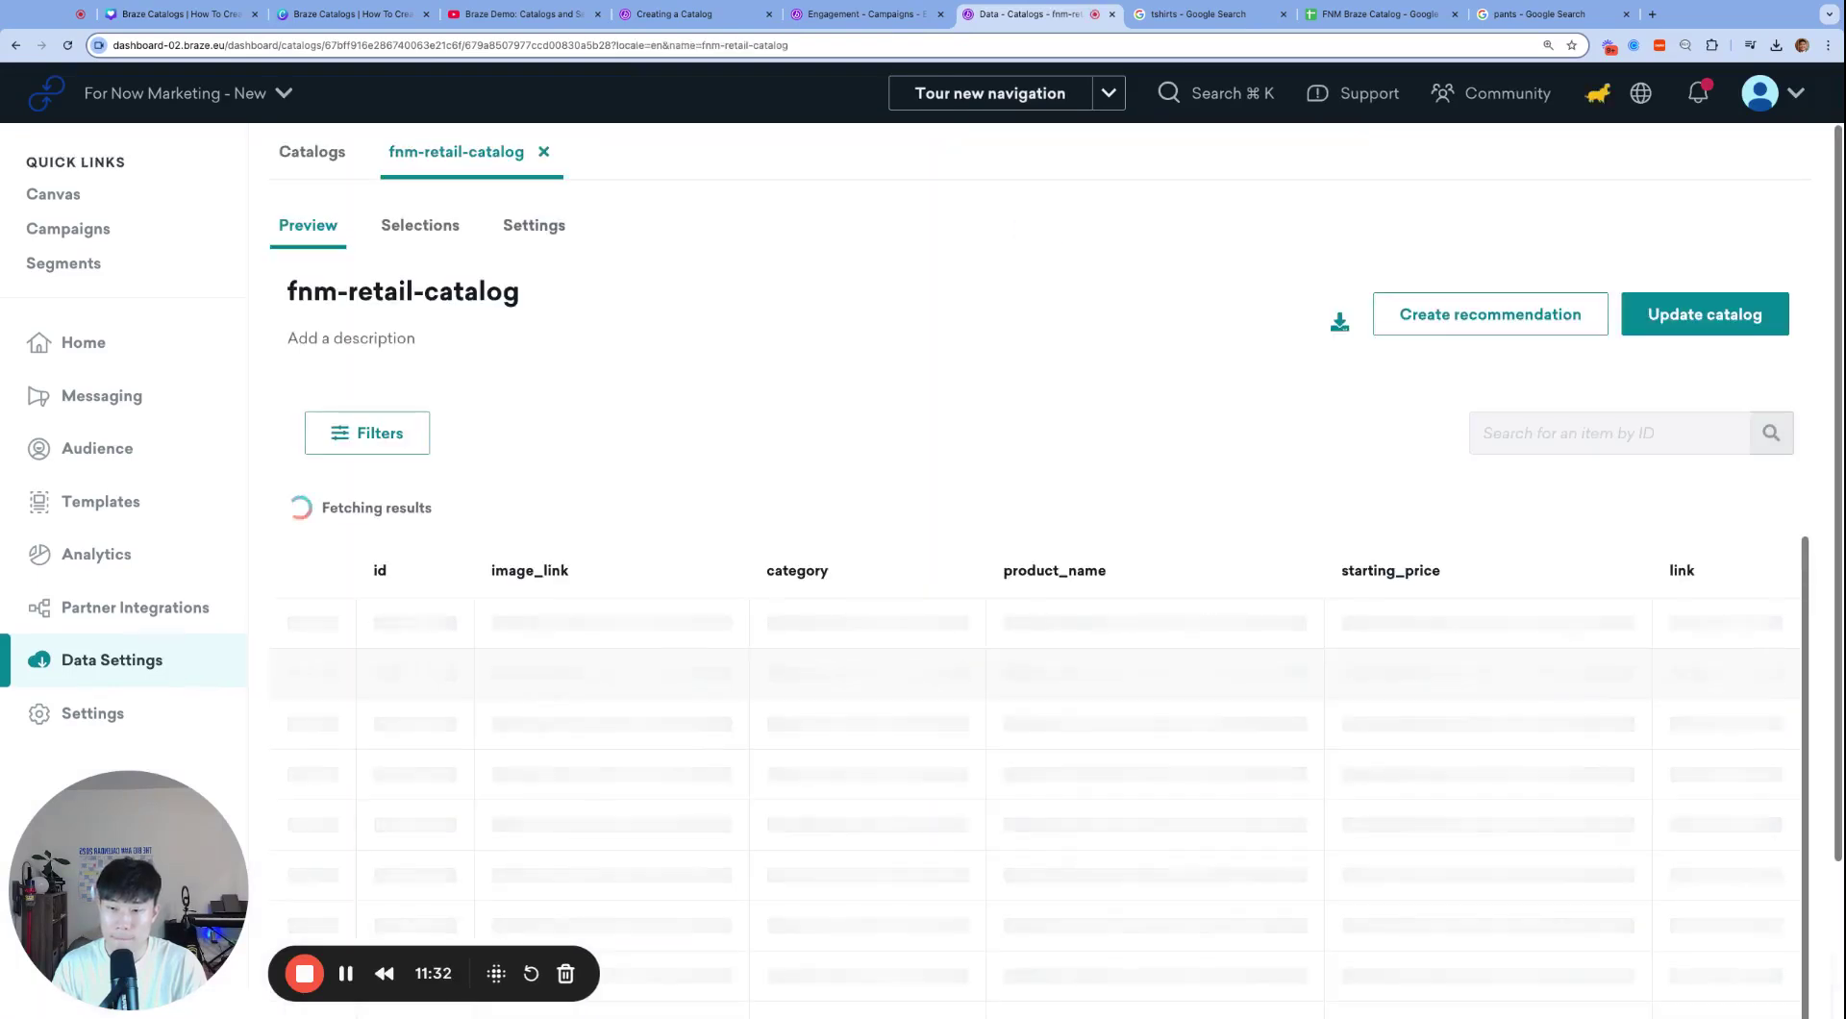
# Step: Return to the Catalogs list and view the fnm-retail-catalog error details
pyautogui.click(313, 154)
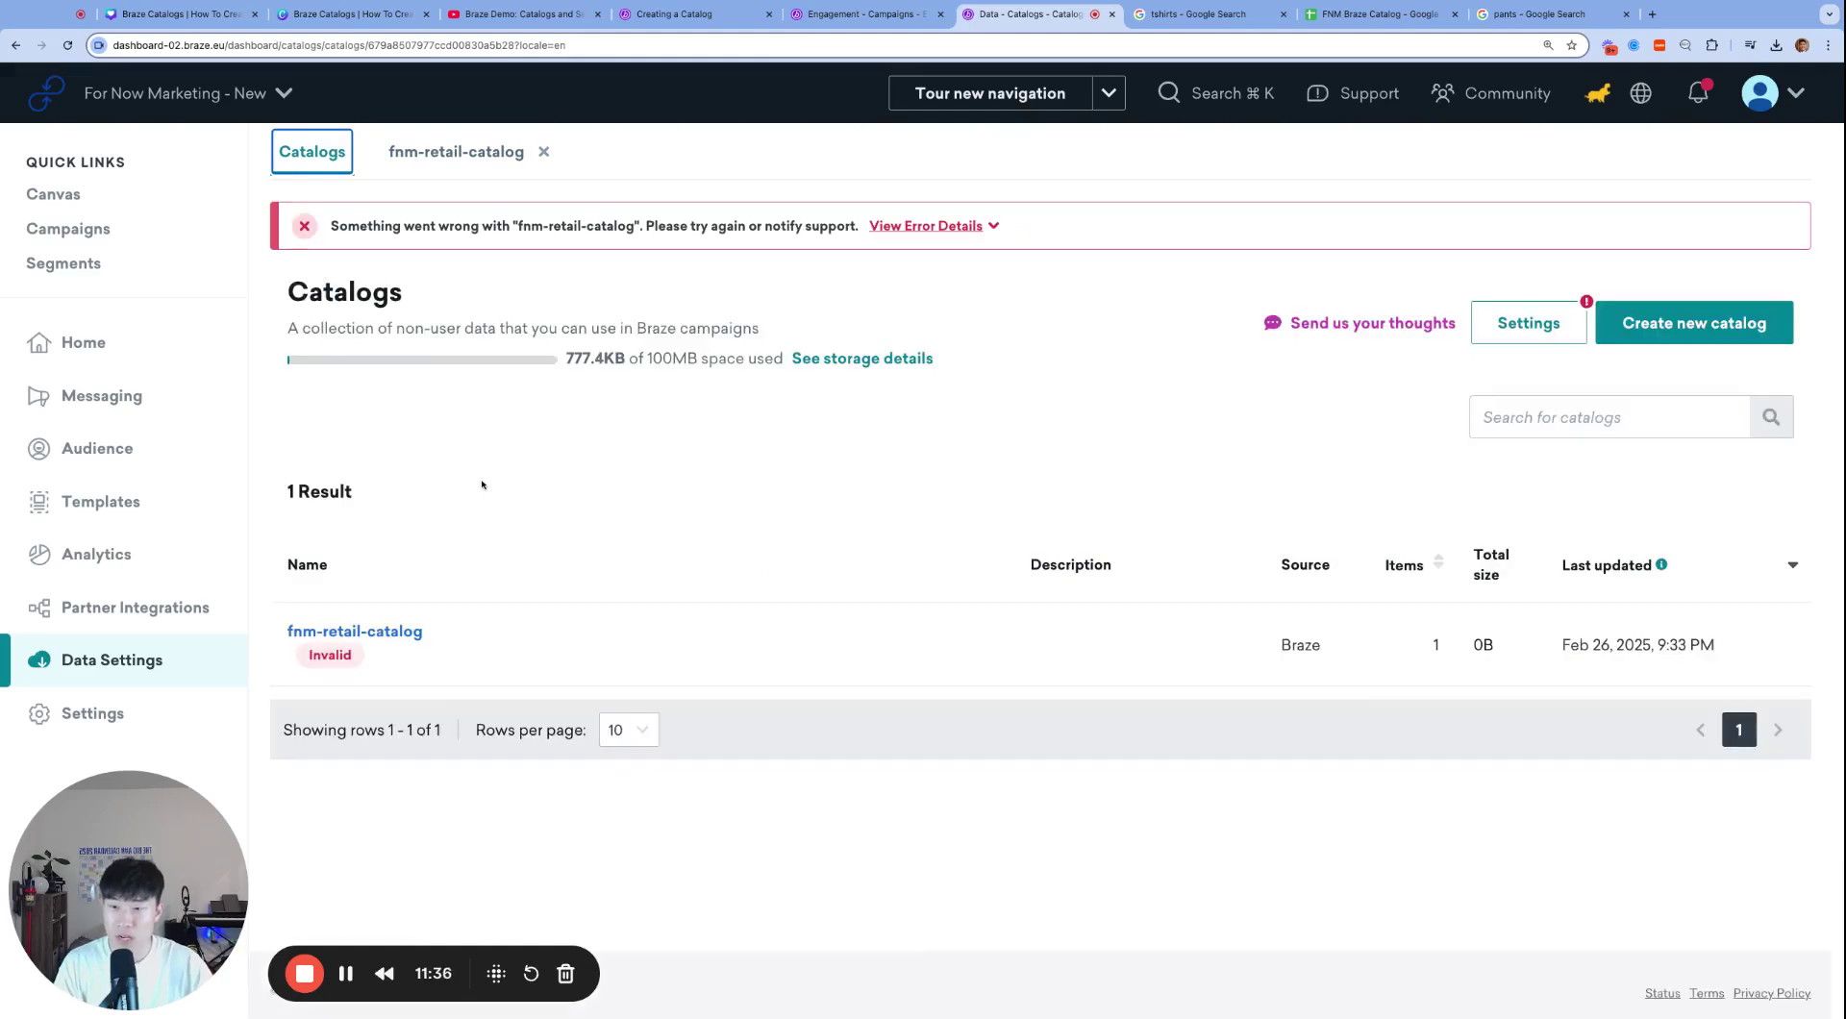
pyautogui.click(948, 227)
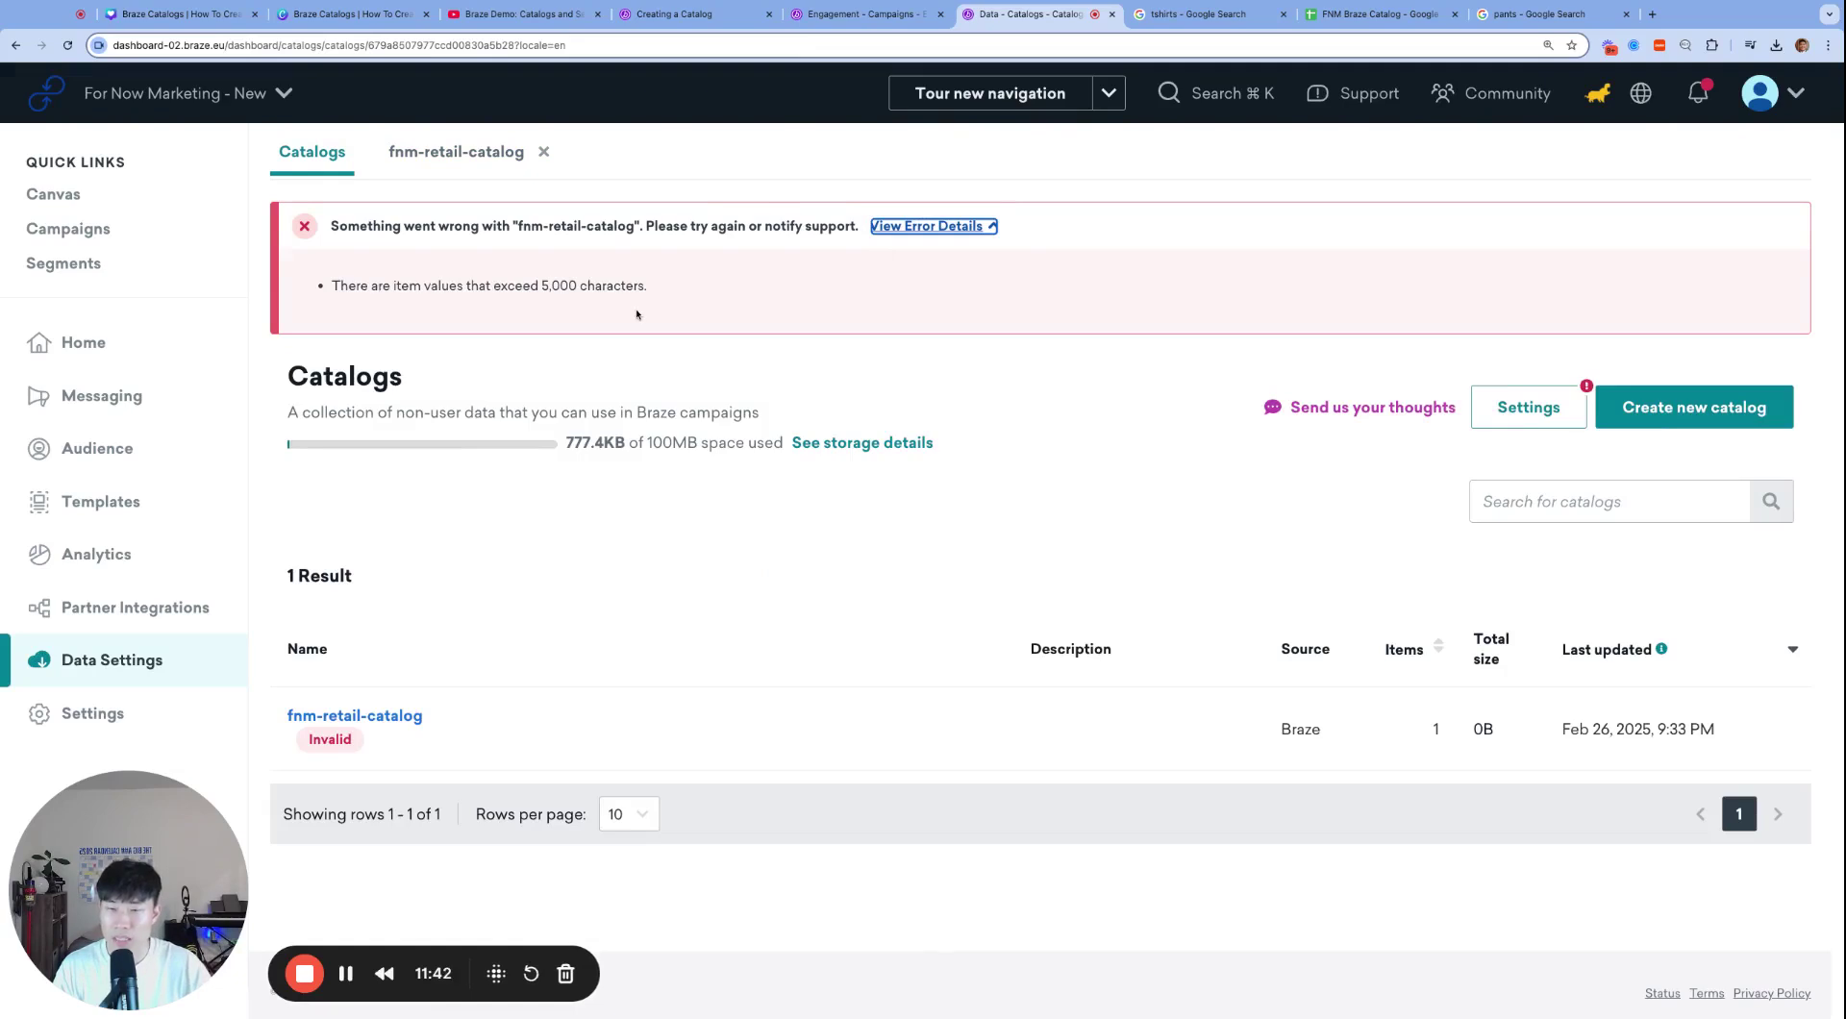
# Step: Look over the catalog sheet's columns, then bring up the pants image search results
pyautogui.hotkey('ctrl', 'Tab')
pyautogui.hotkey('ctrl', 'Tab')
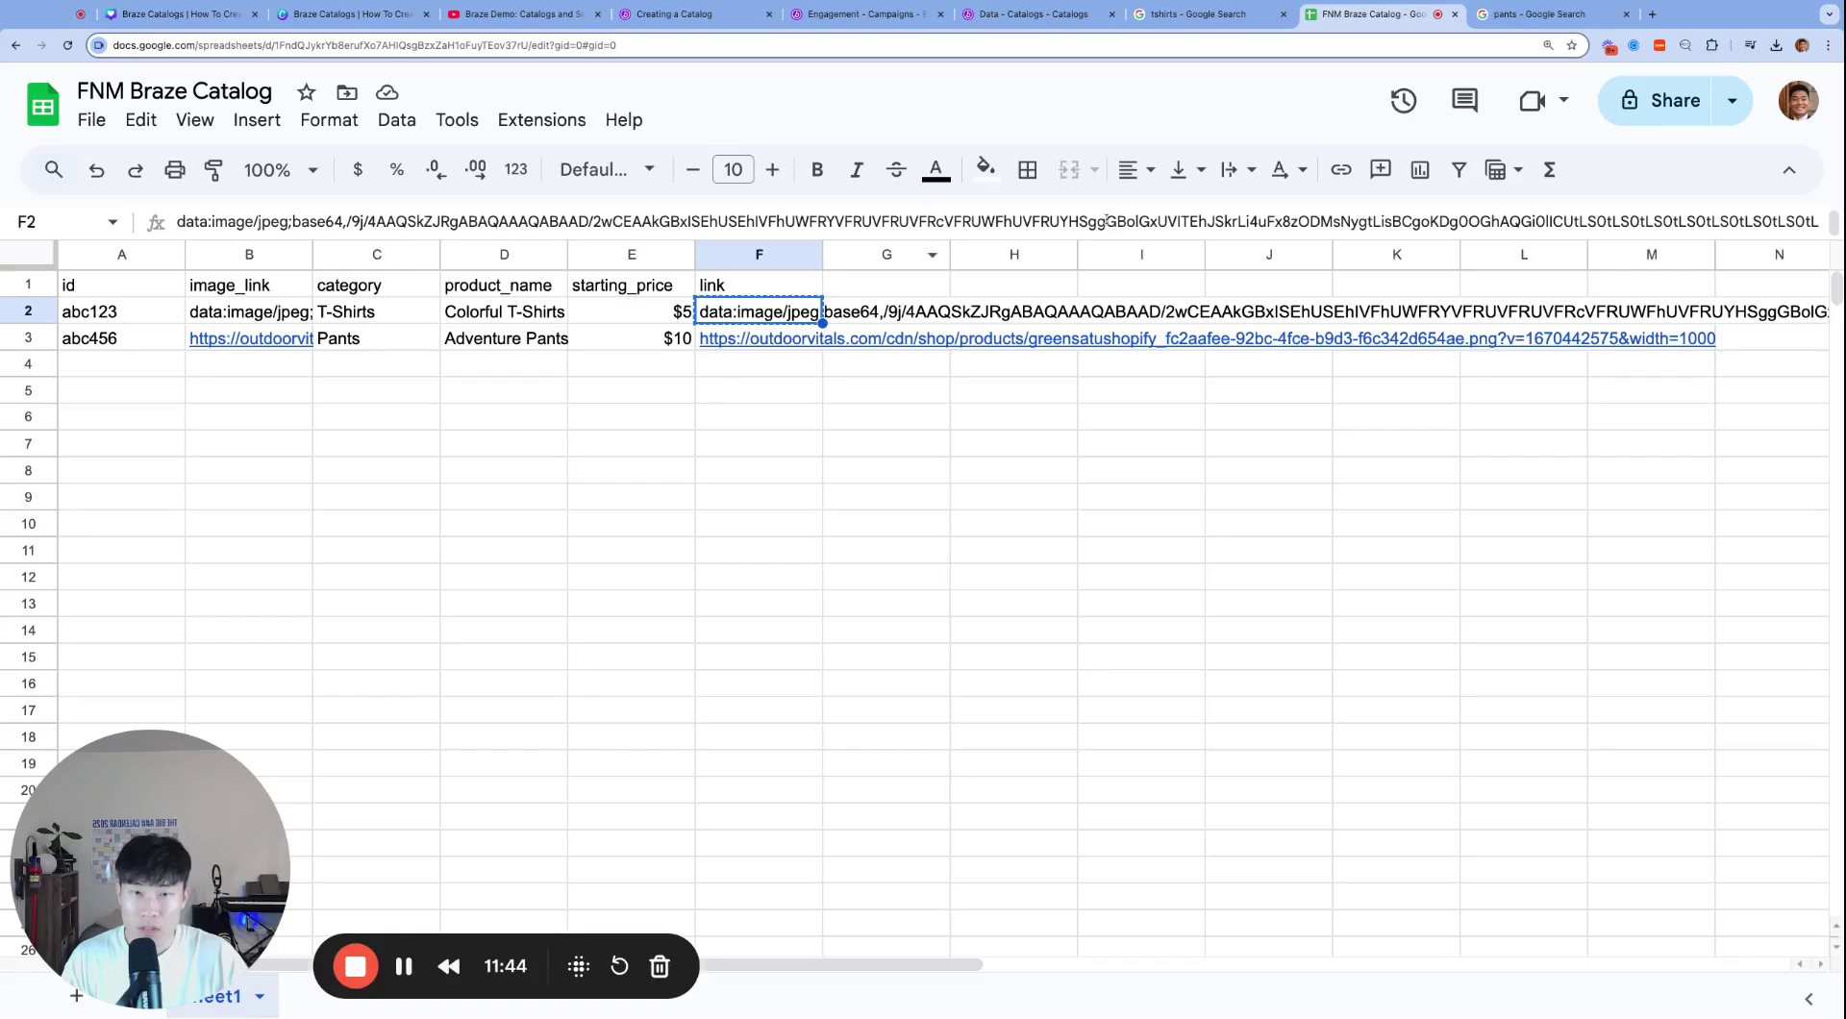
pyautogui.hscroll(10, 806, 316)
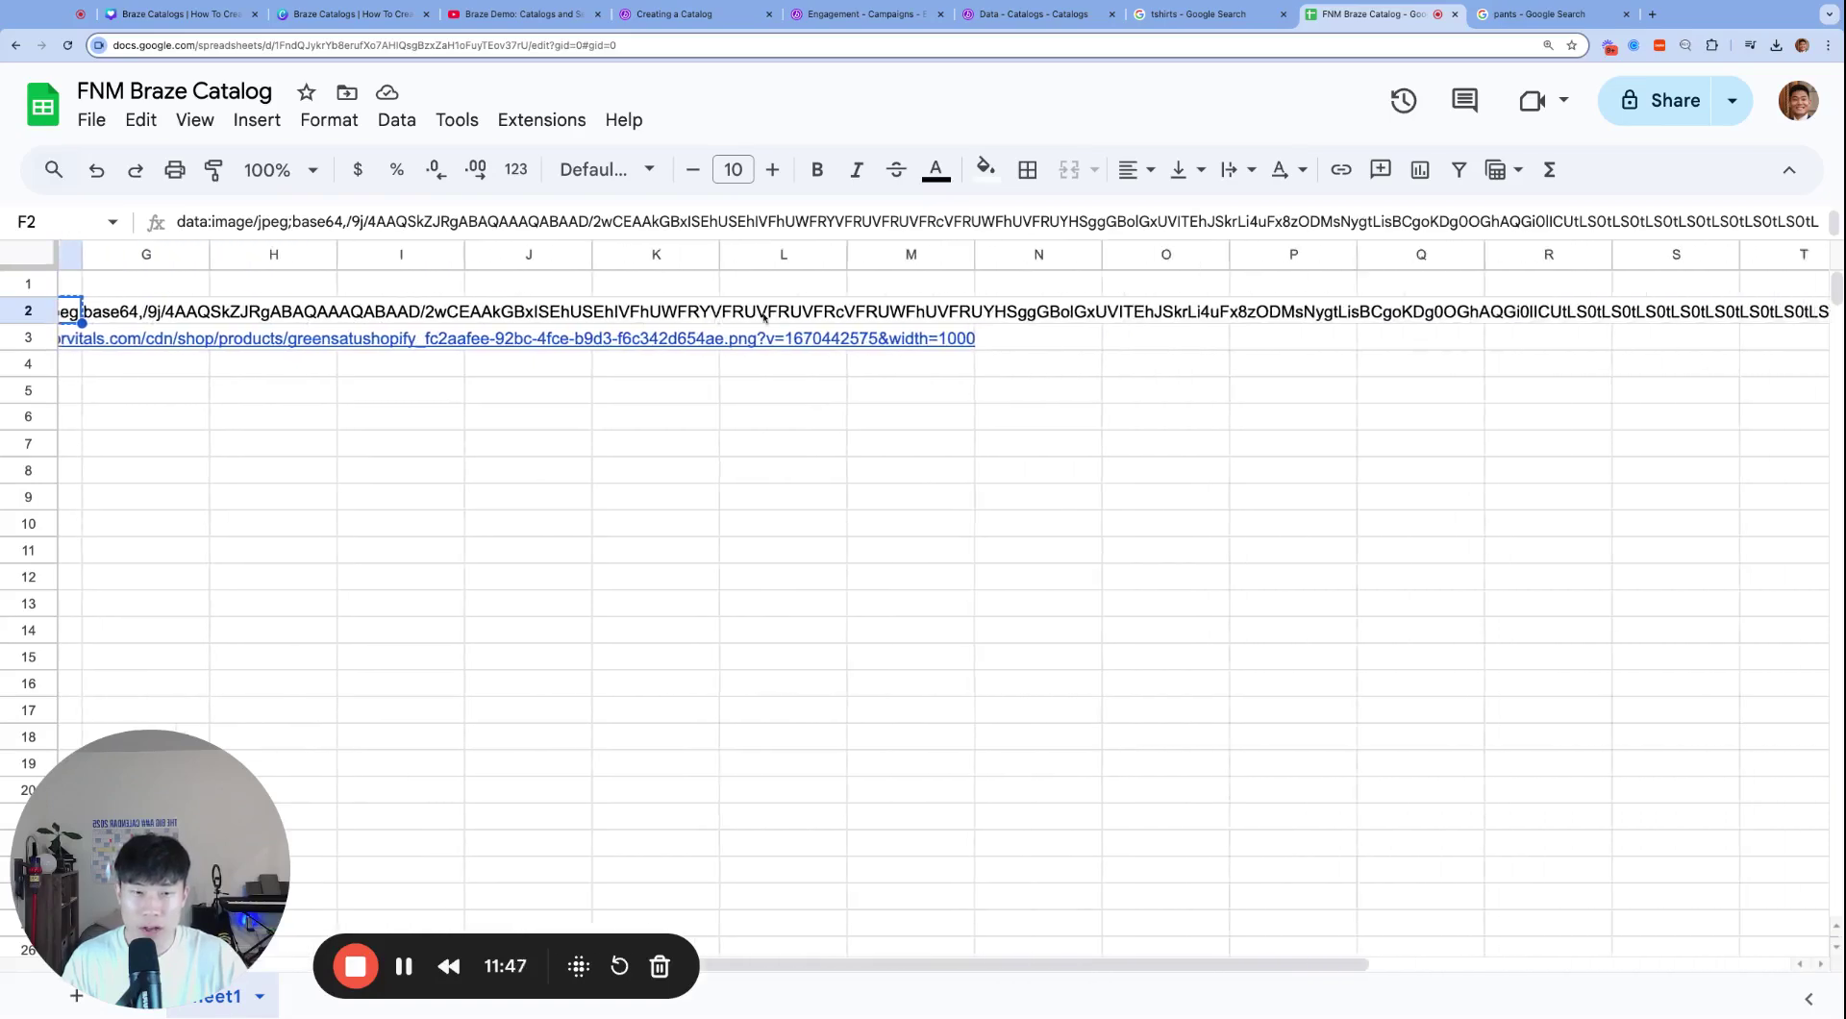
pyautogui.hscroll(-8, 765, 317)
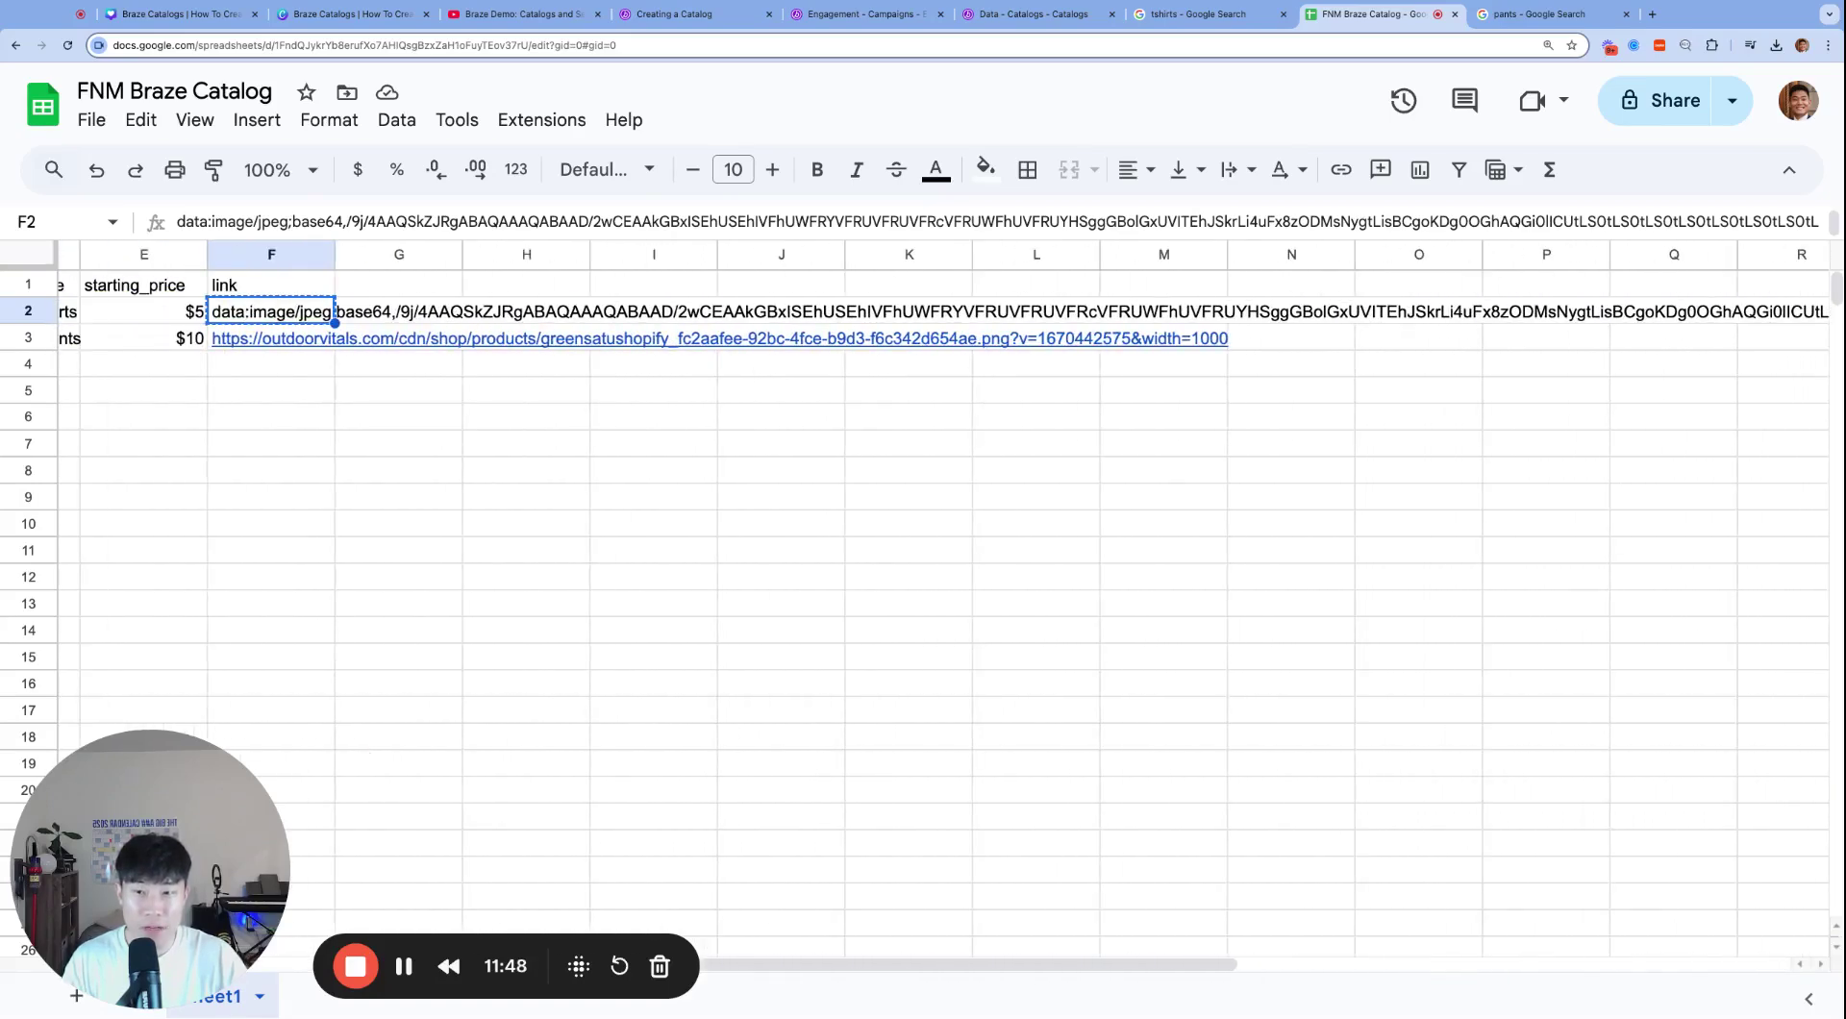
pyautogui.hscroll(-4, 574, 321)
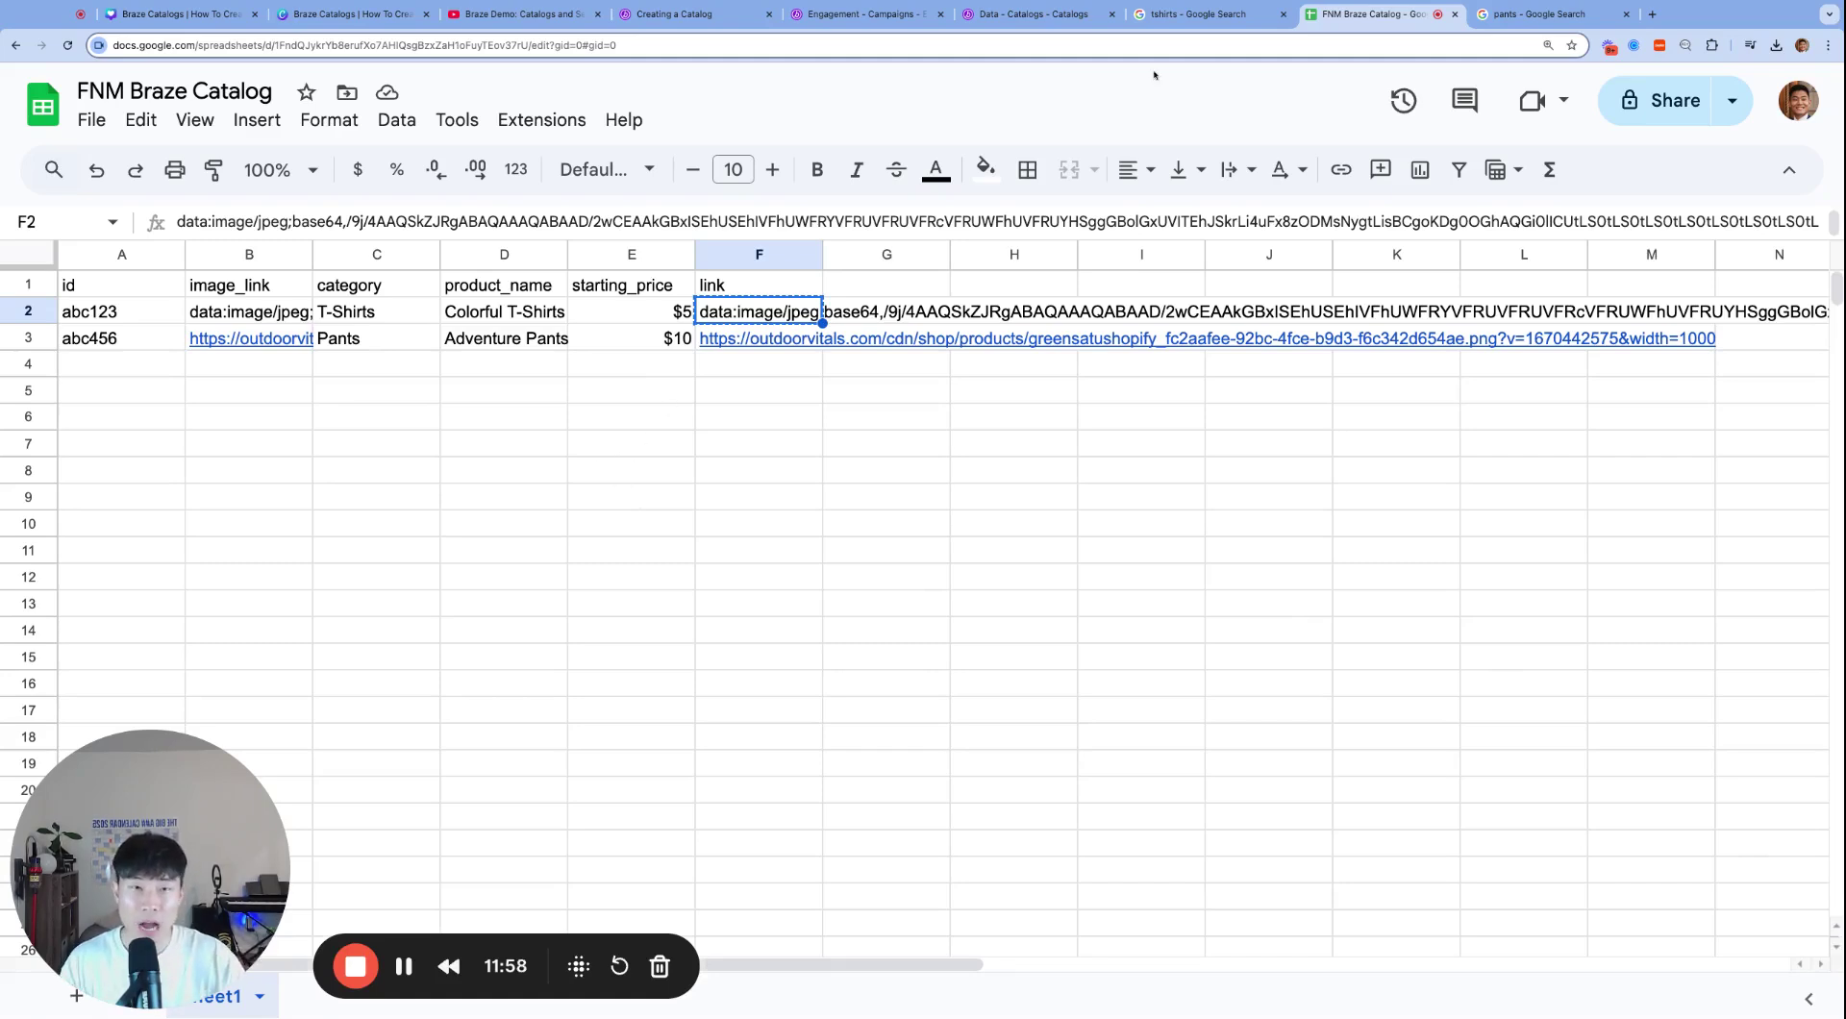
pyautogui.click(1543, 13)
# Step: Open the multicolour t-shirt image from the tshirts results on its own in a new tab
pyautogui.click(1224, 14)
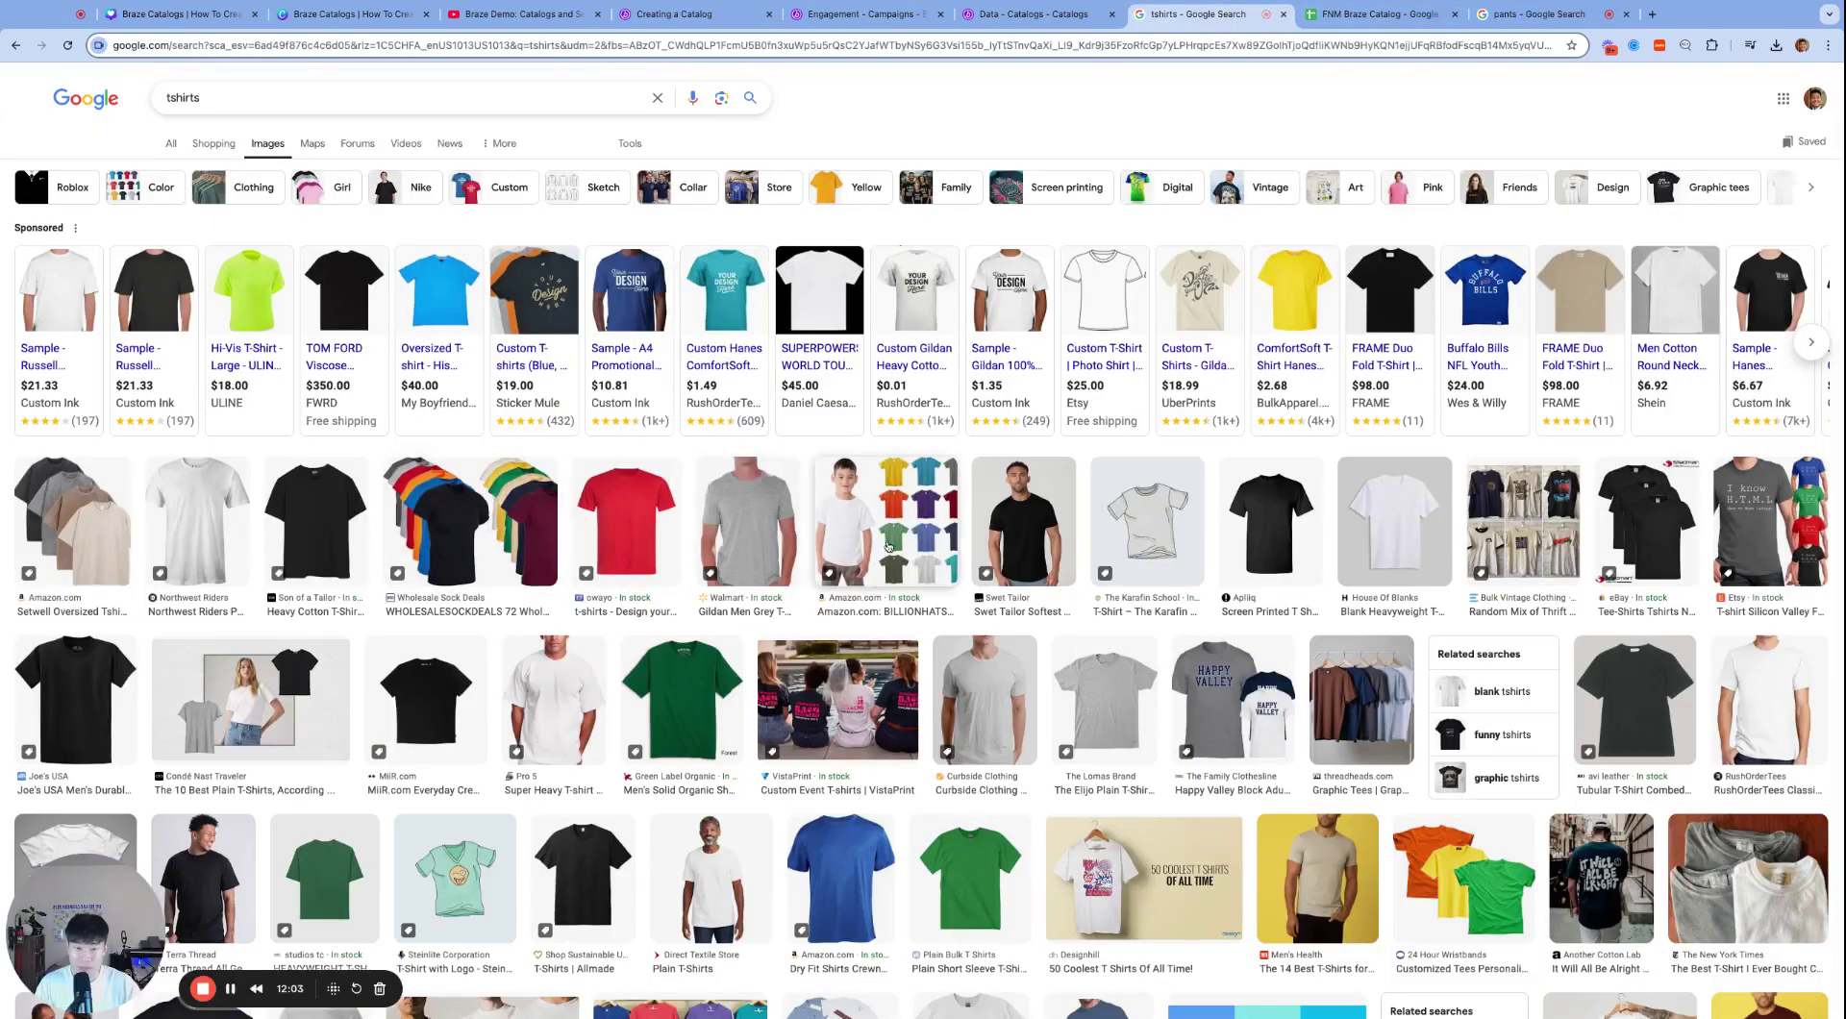
pyautogui.click(1436, 841)
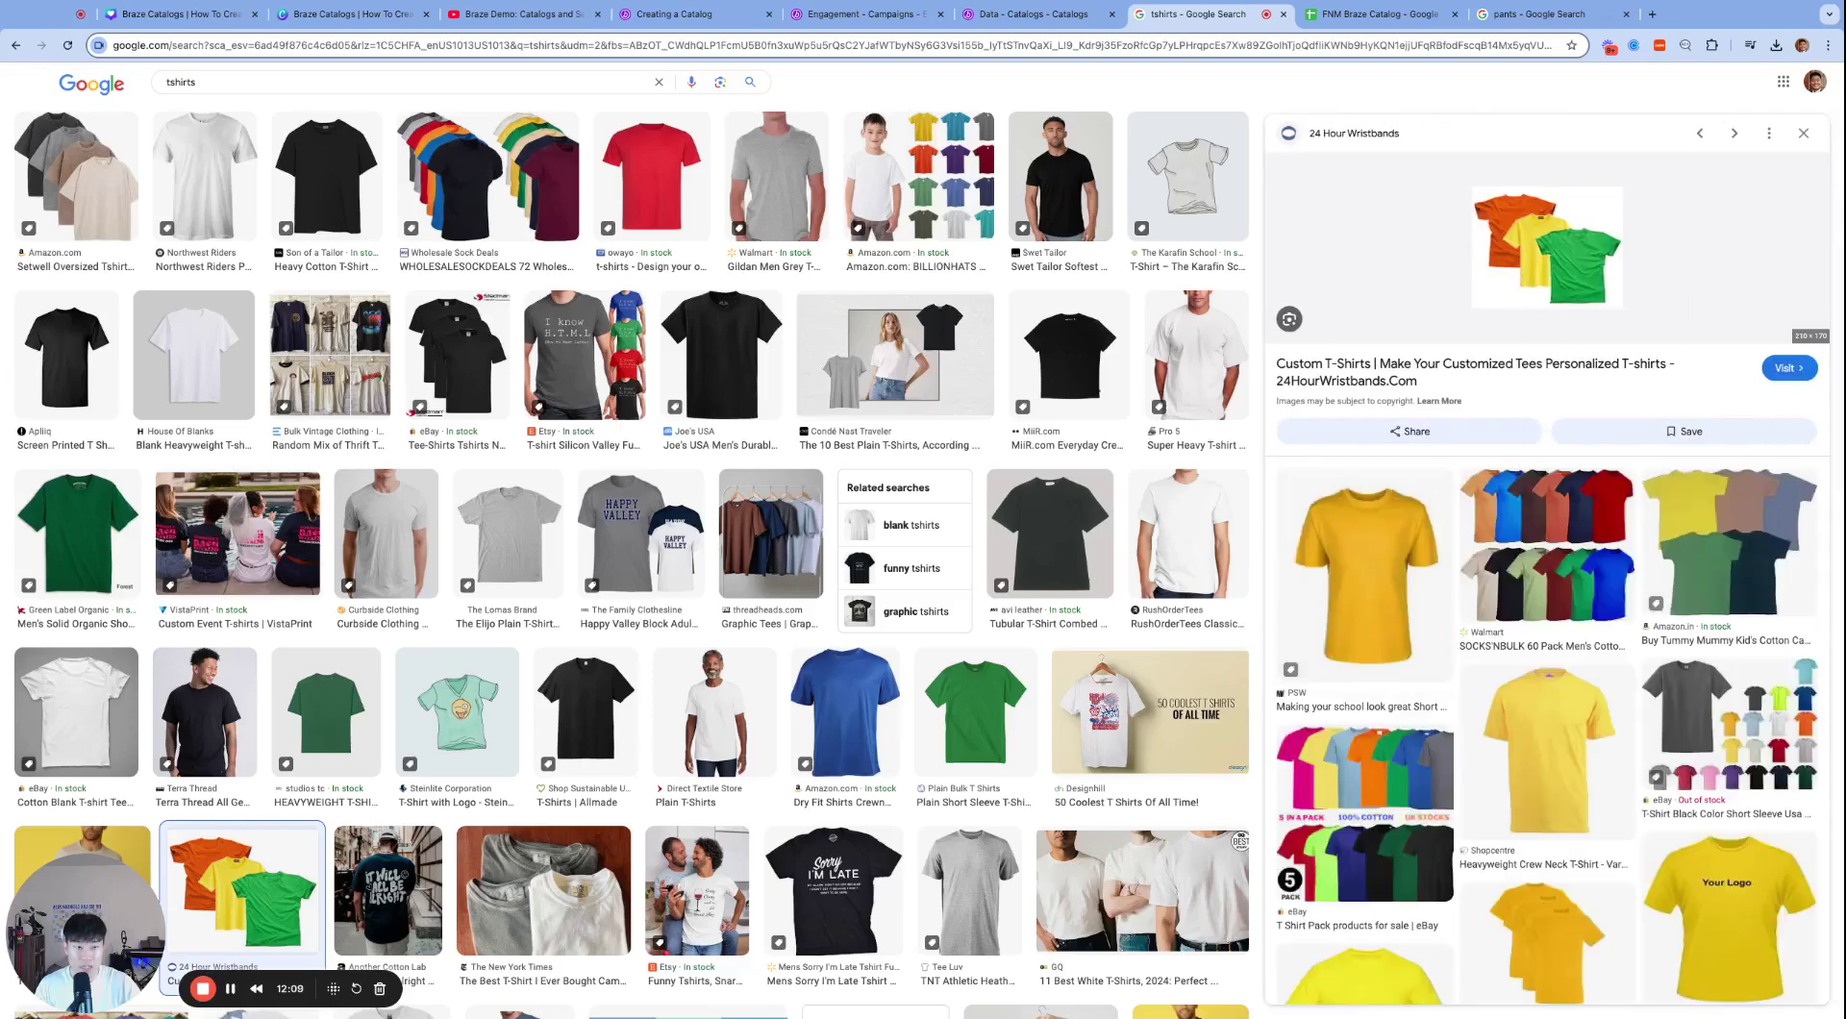
pyautogui.press('super+t')
pyautogui.write('images.24hourwristbands.com/image/fetch/f_auto/q_100/https://24hourwristbands.com/contents/images/landing-pages/apparel/tshirts/custom-short-sleeve-tshirts.jpg')
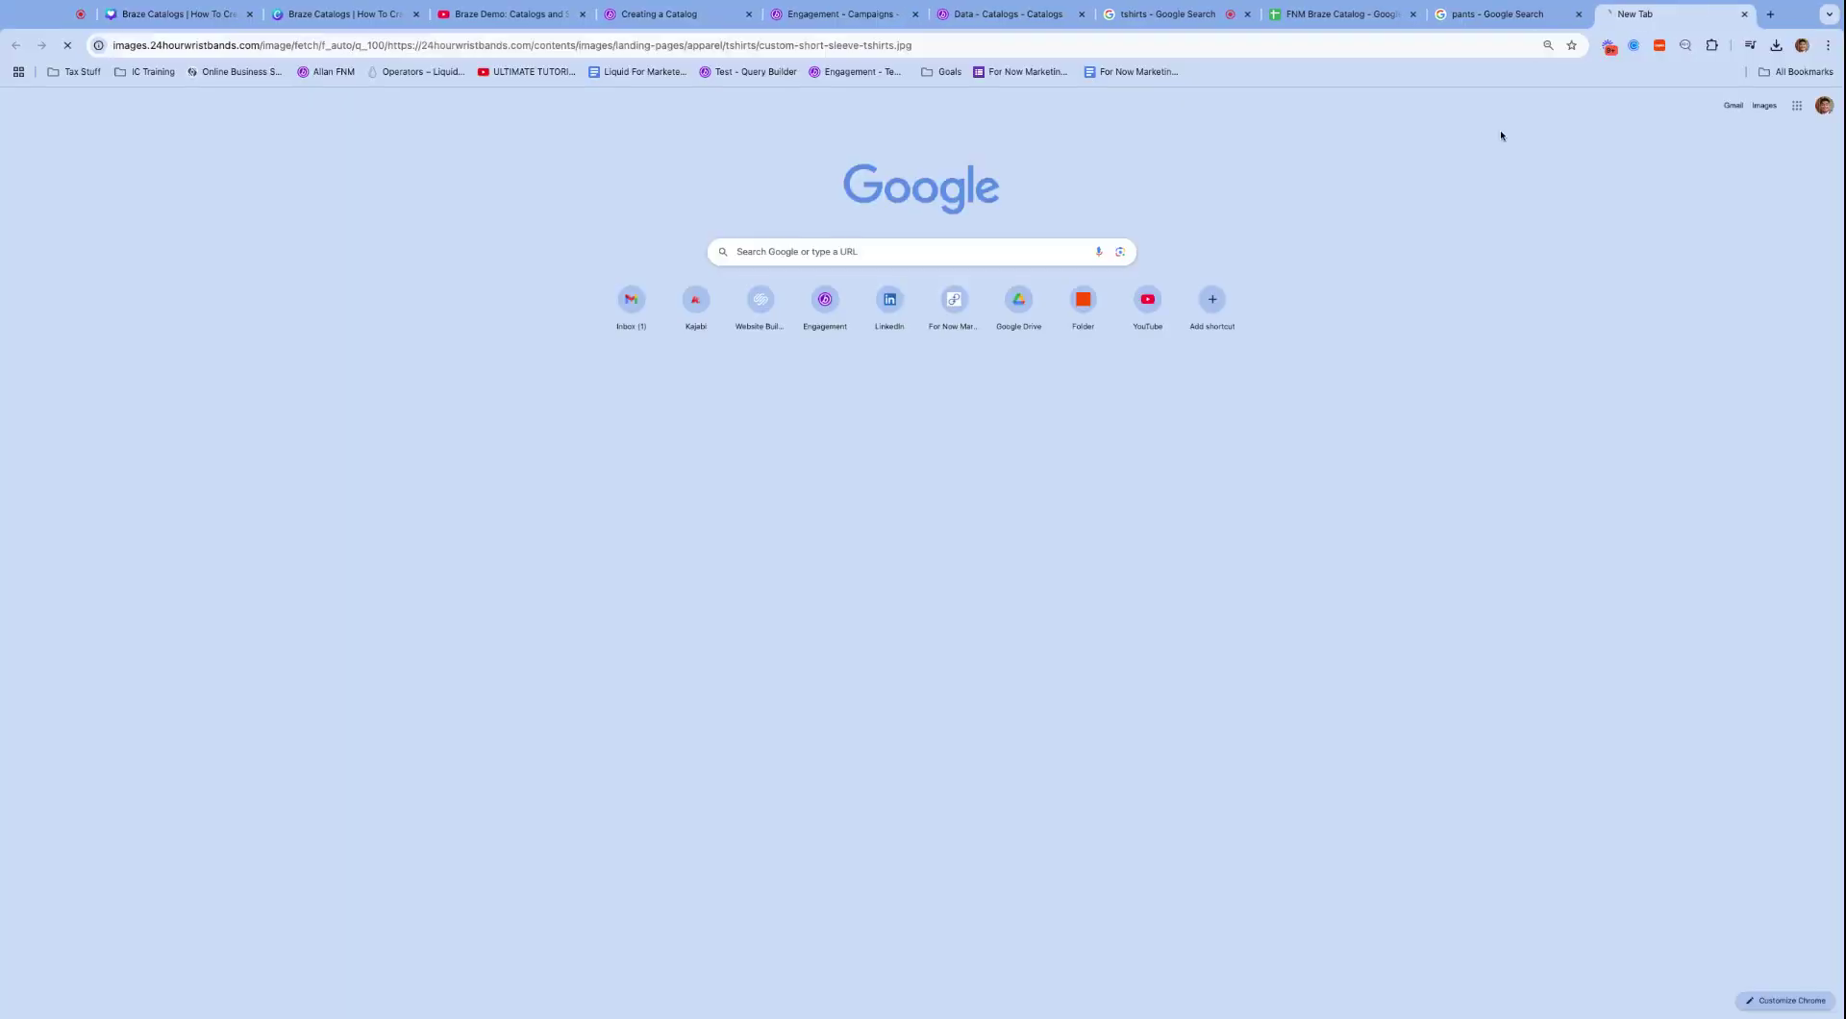
pyautogui.press('Return')
# Step: Replace the base64 data in abc123's image_link and link cells with the t-shirt image URL
pyautogui.click(1341, 14)
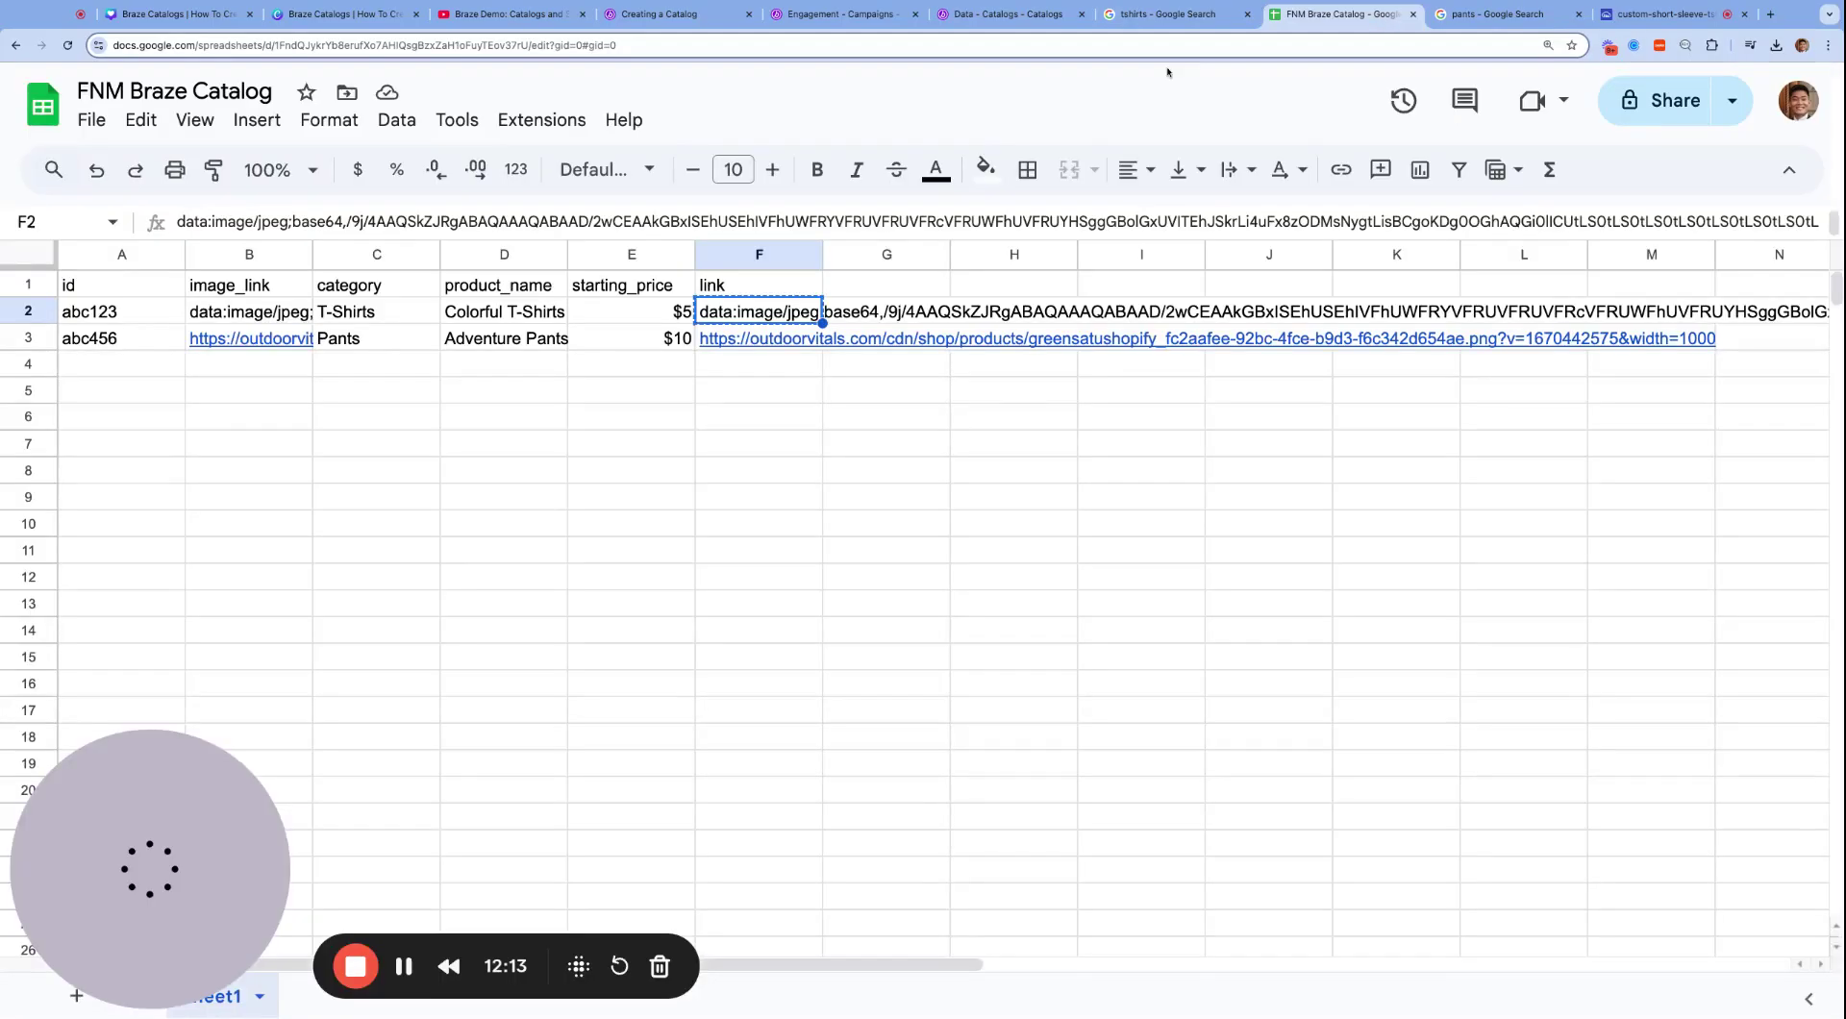
pyautogui.write('https://images.24hourwristbands.com/image/fetch/f_auto/q_100/https://24hourwristbands.com/contents/images/landing-pages/apparel/tshirts/custom-short-sleeve-tshirts.jpg')
pyautogui.click(750, 312)
pyautogui.write('https://images.24hourwristbands.com/image/fetch/f_auto/q_100/https://24hourwristbands.com/contents/images/landing-pages/apparel/tshirts/custom-short-sleeve-tshirts.jpg')
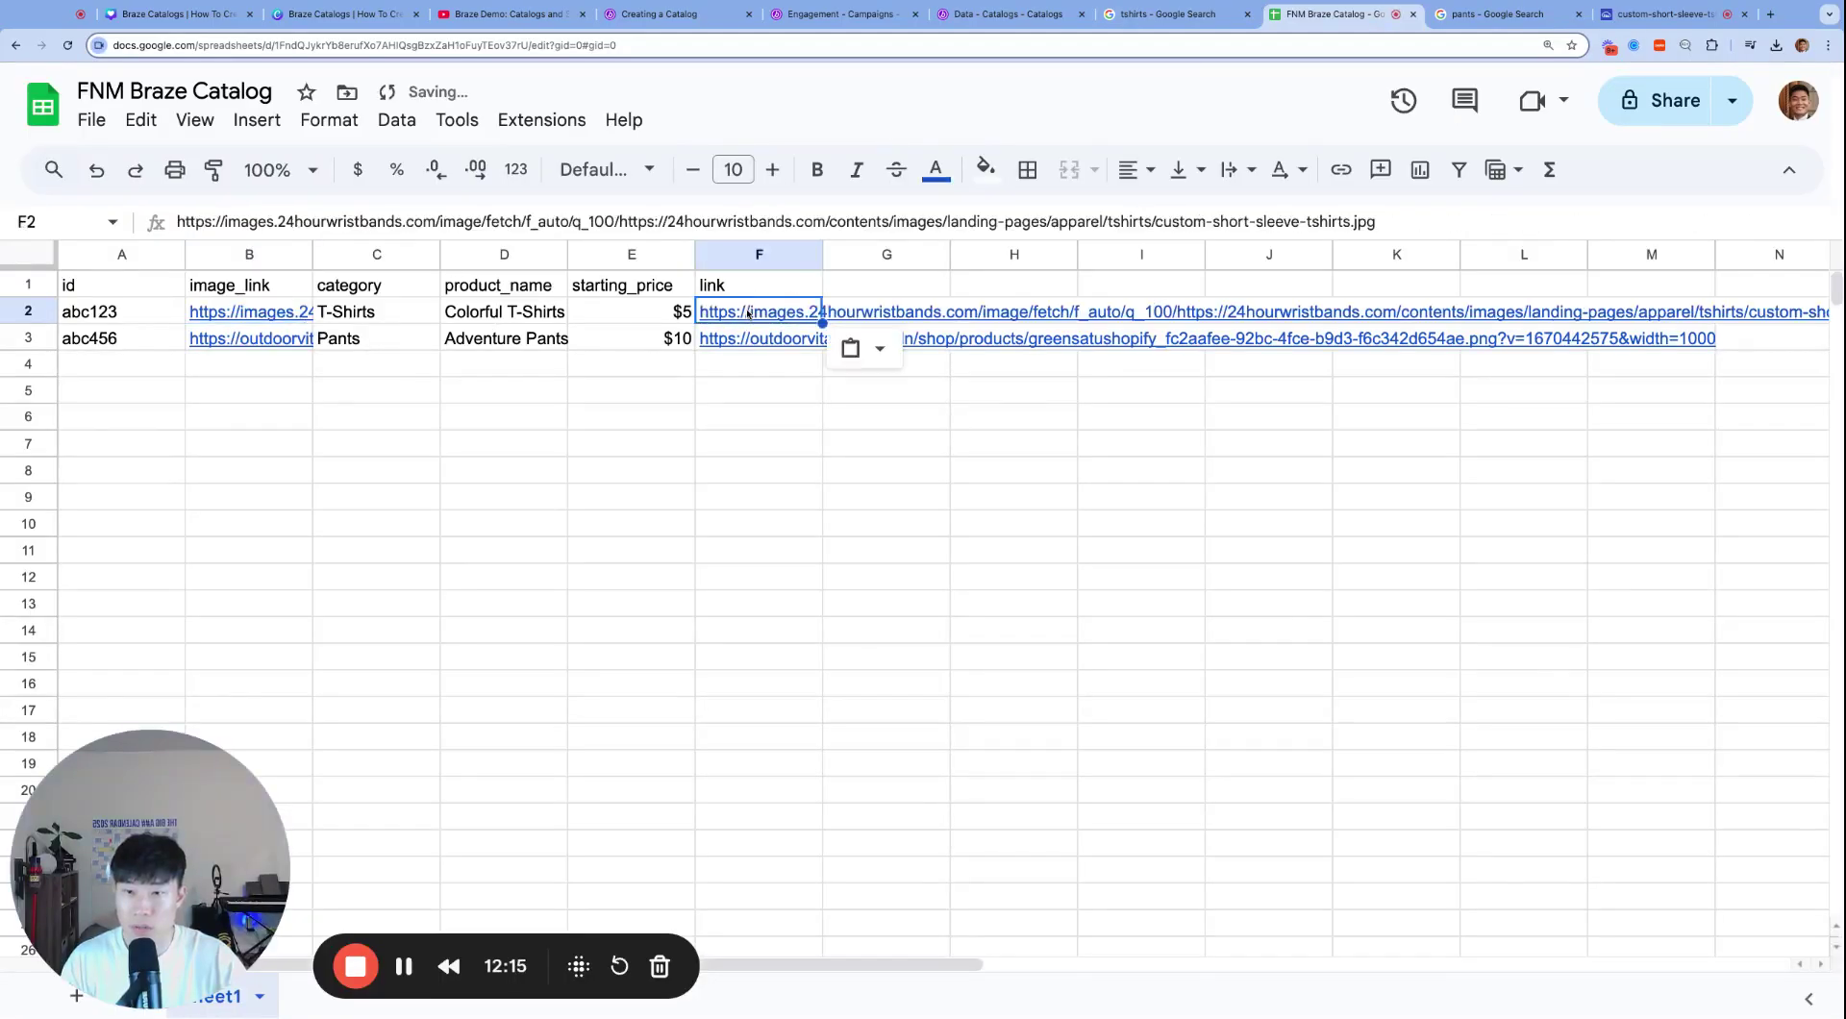
pyautogui.click(582, 417)
# Step: Download the updated sheet as a CSV and go back to Braze
pyautogui.click(92, 120)
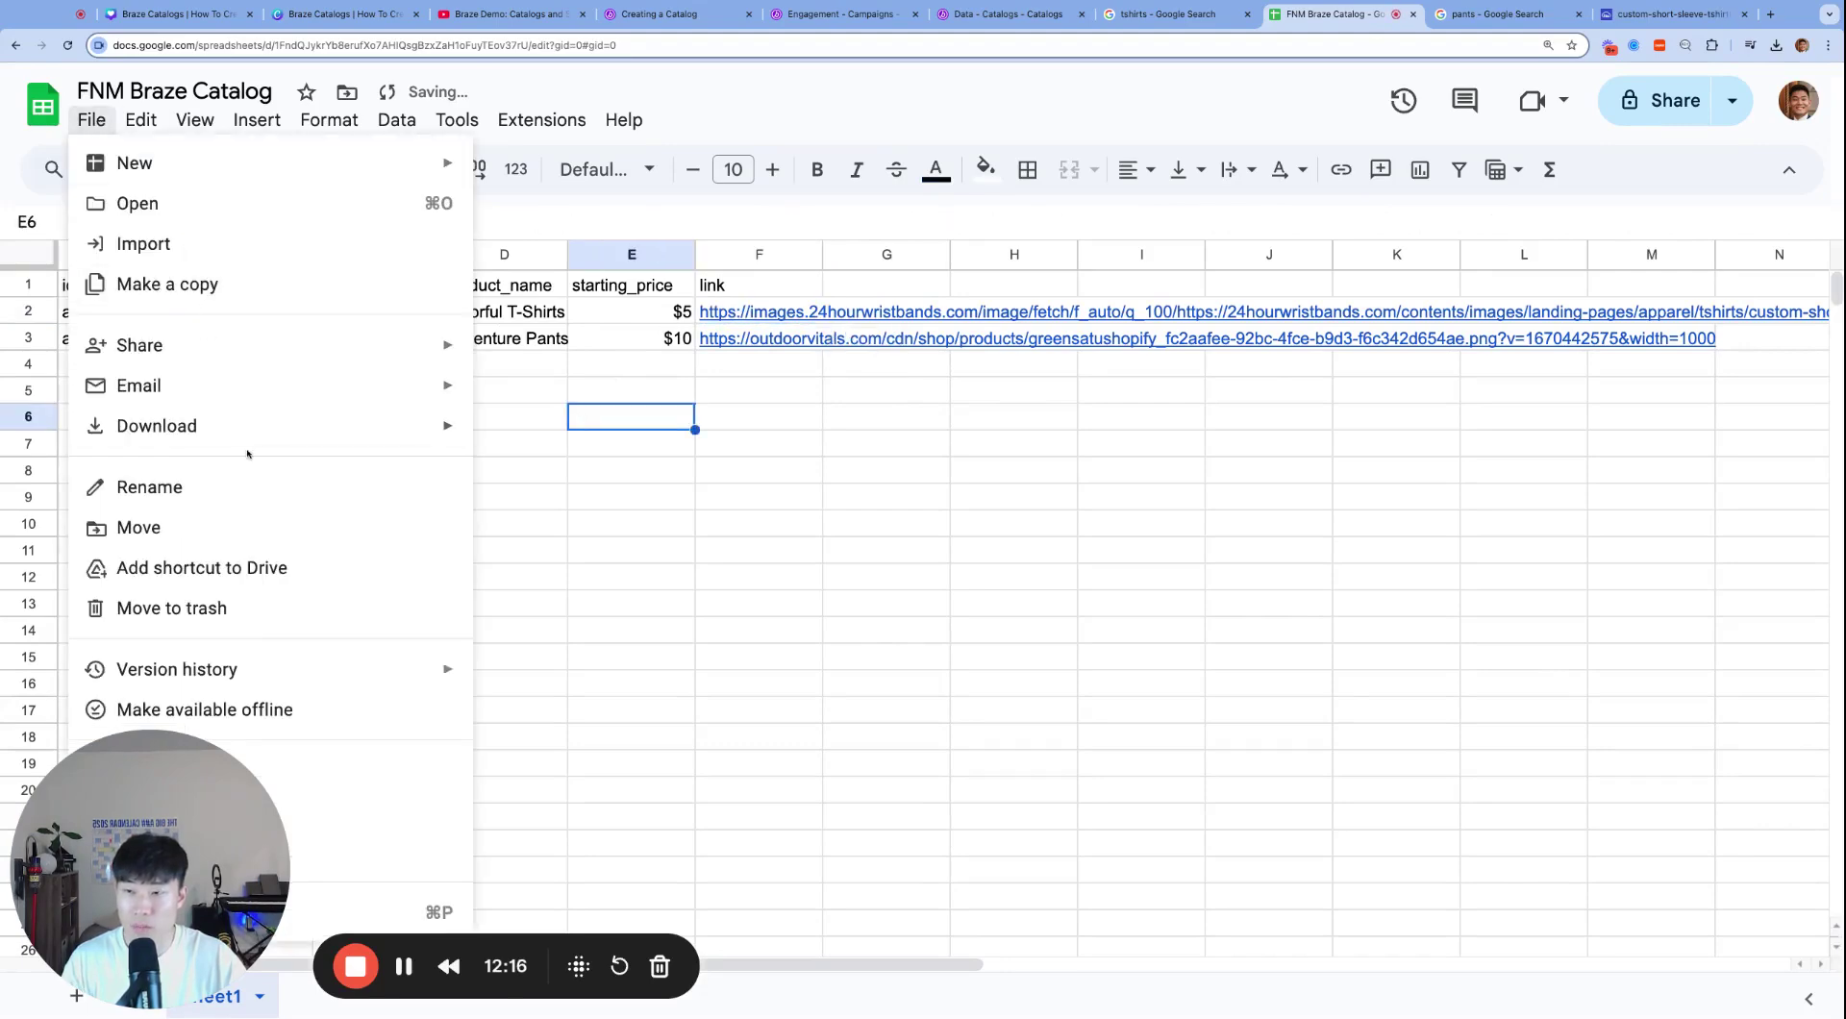
pyautogui.moveTo(430, 441)
pyautogui.click(582, 590)
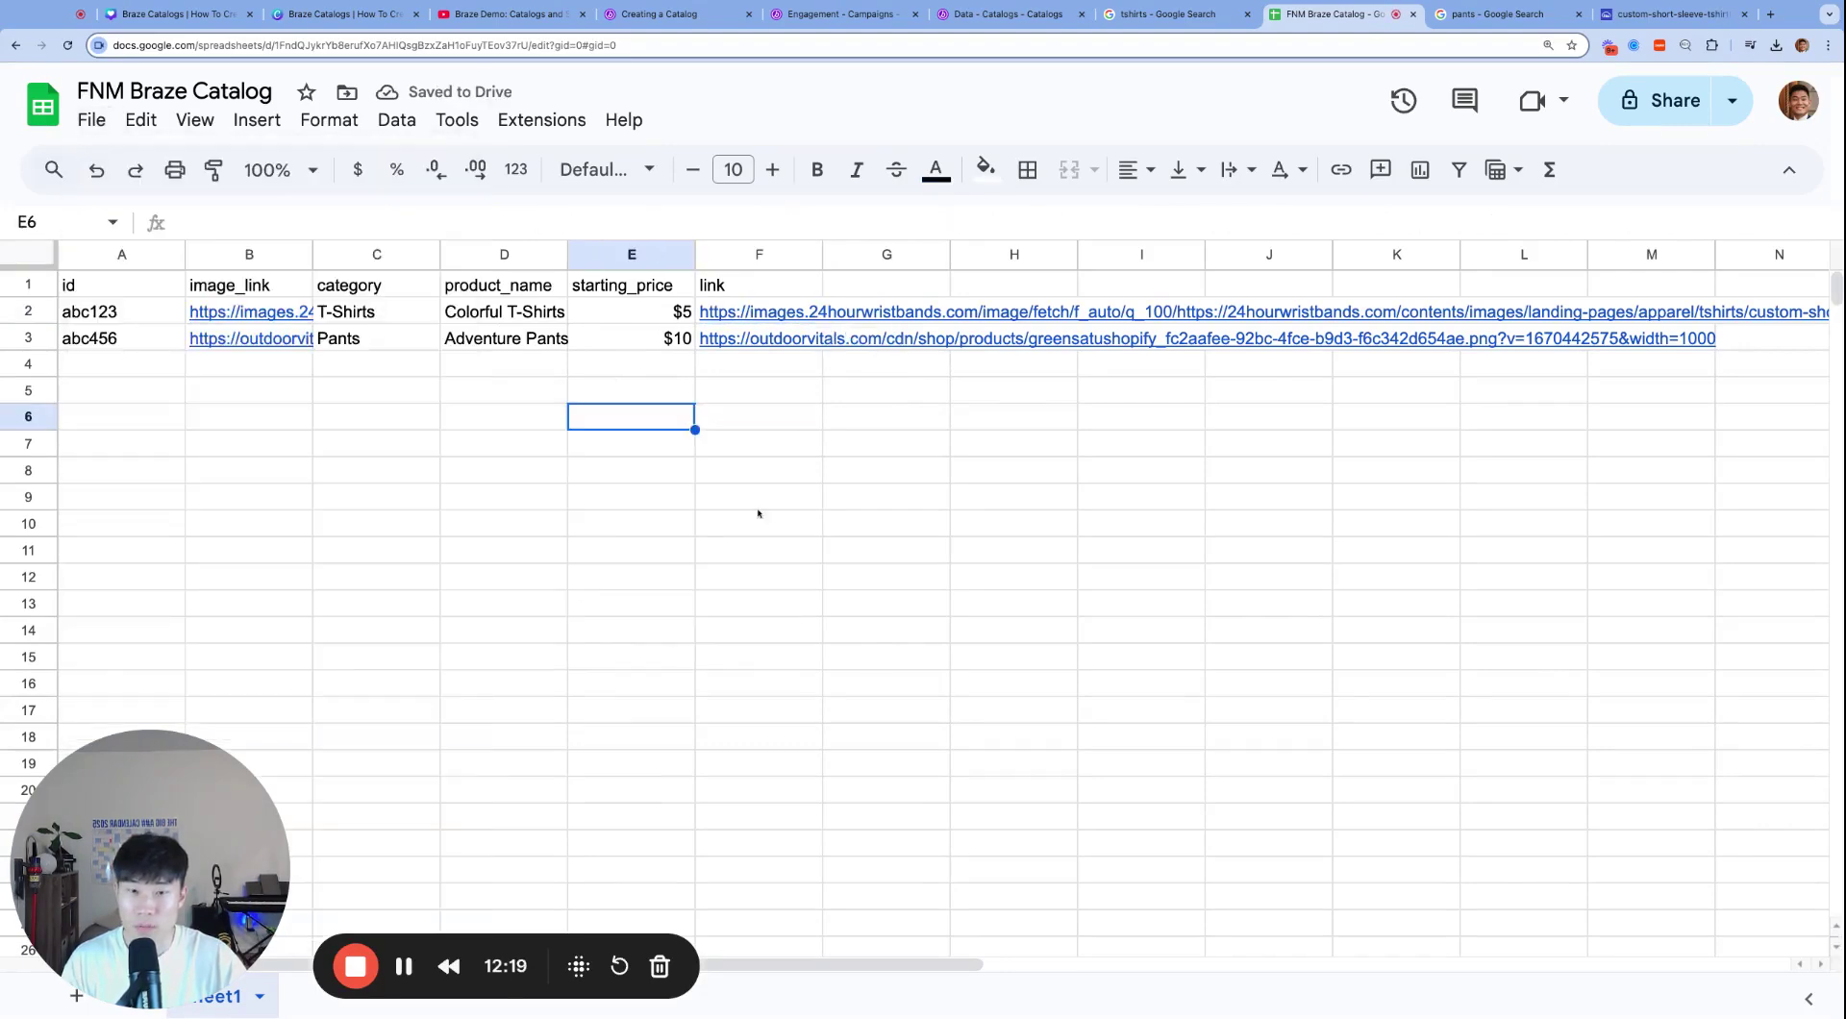
pyautogui.click(860, 17)
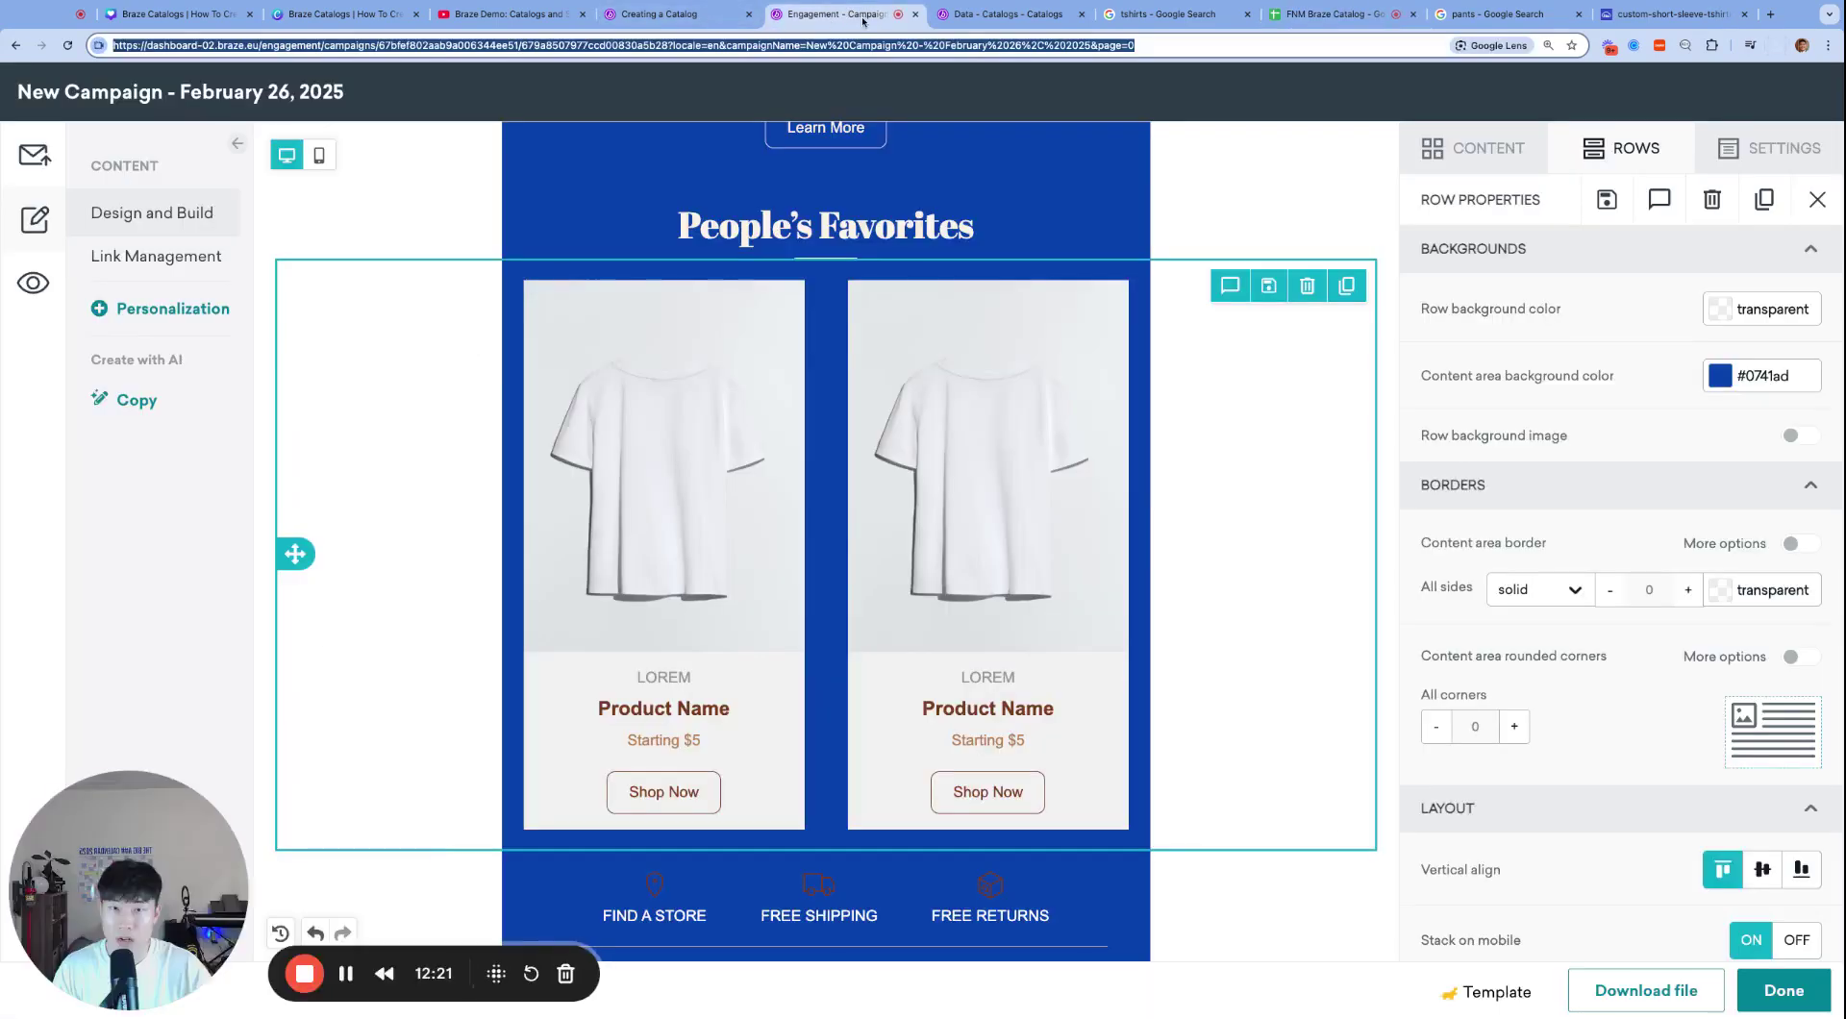
# Step: Glance at the catalog creation documentation, then return to the Braze Catalogs list
pyautogui.click(1004, 13)
pyautogui.click(663, 14)
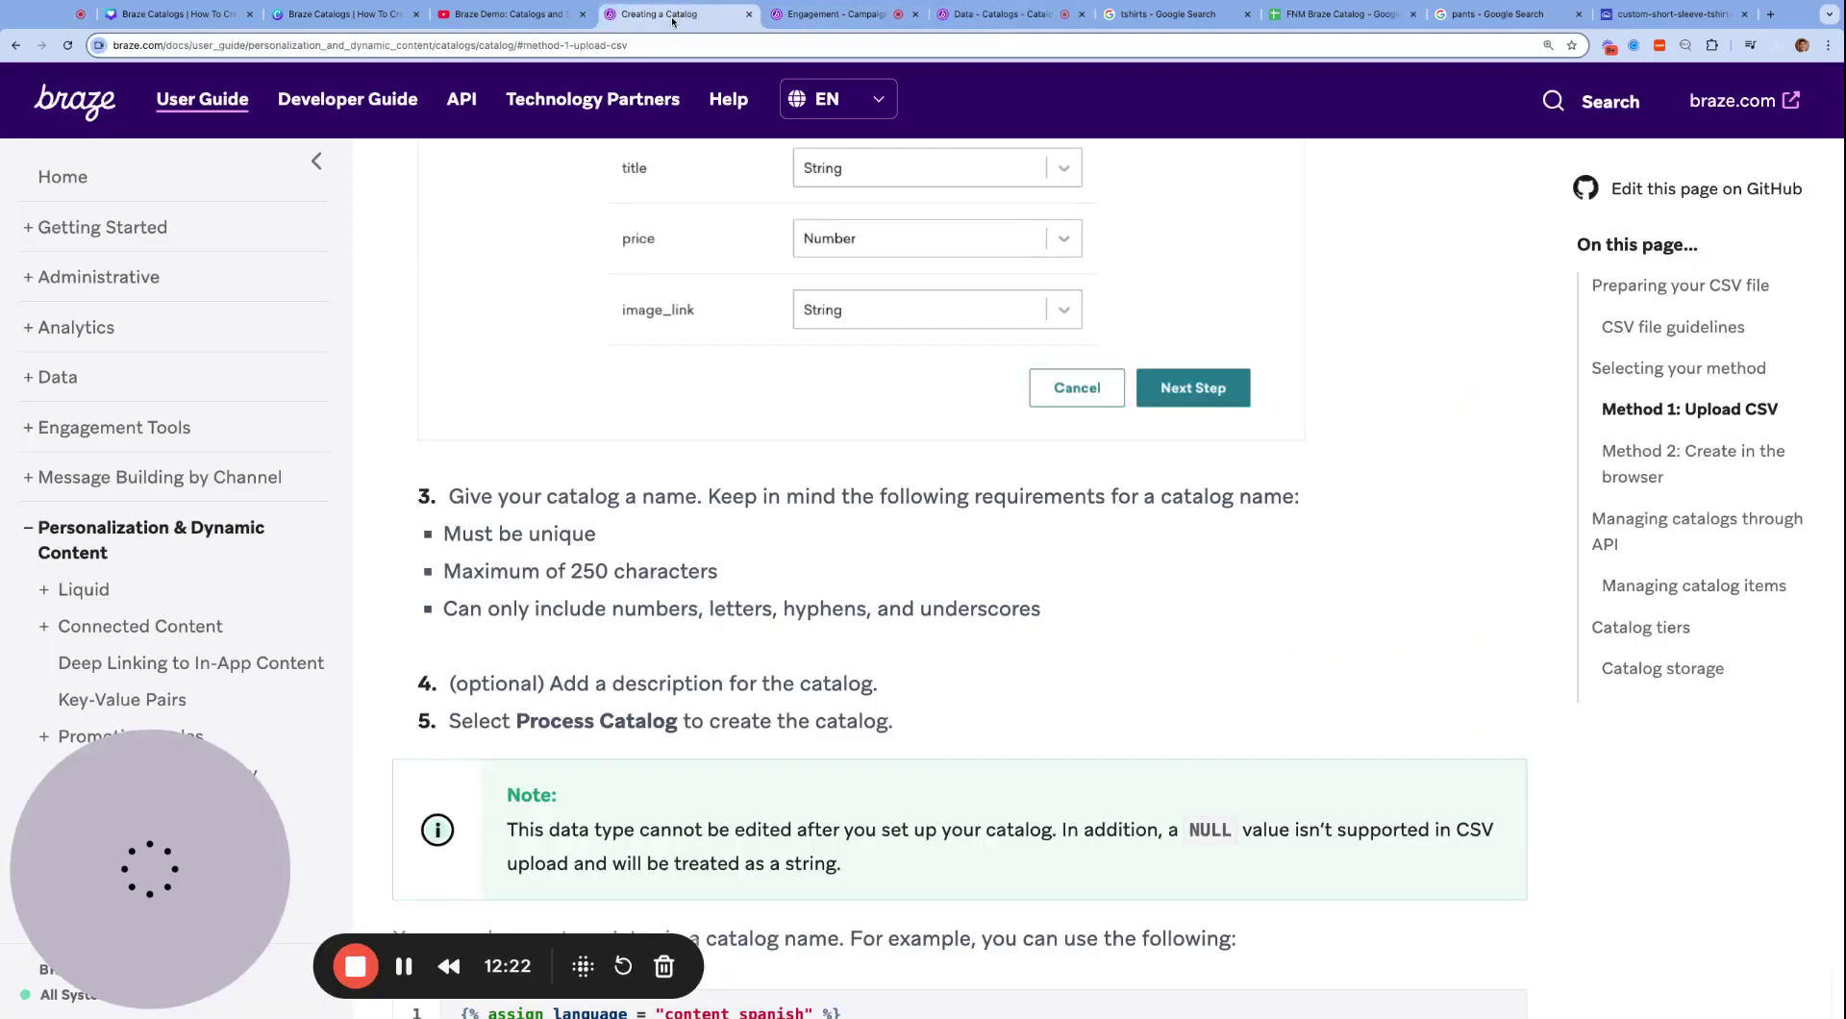
pyautogui.click(1010, 21)
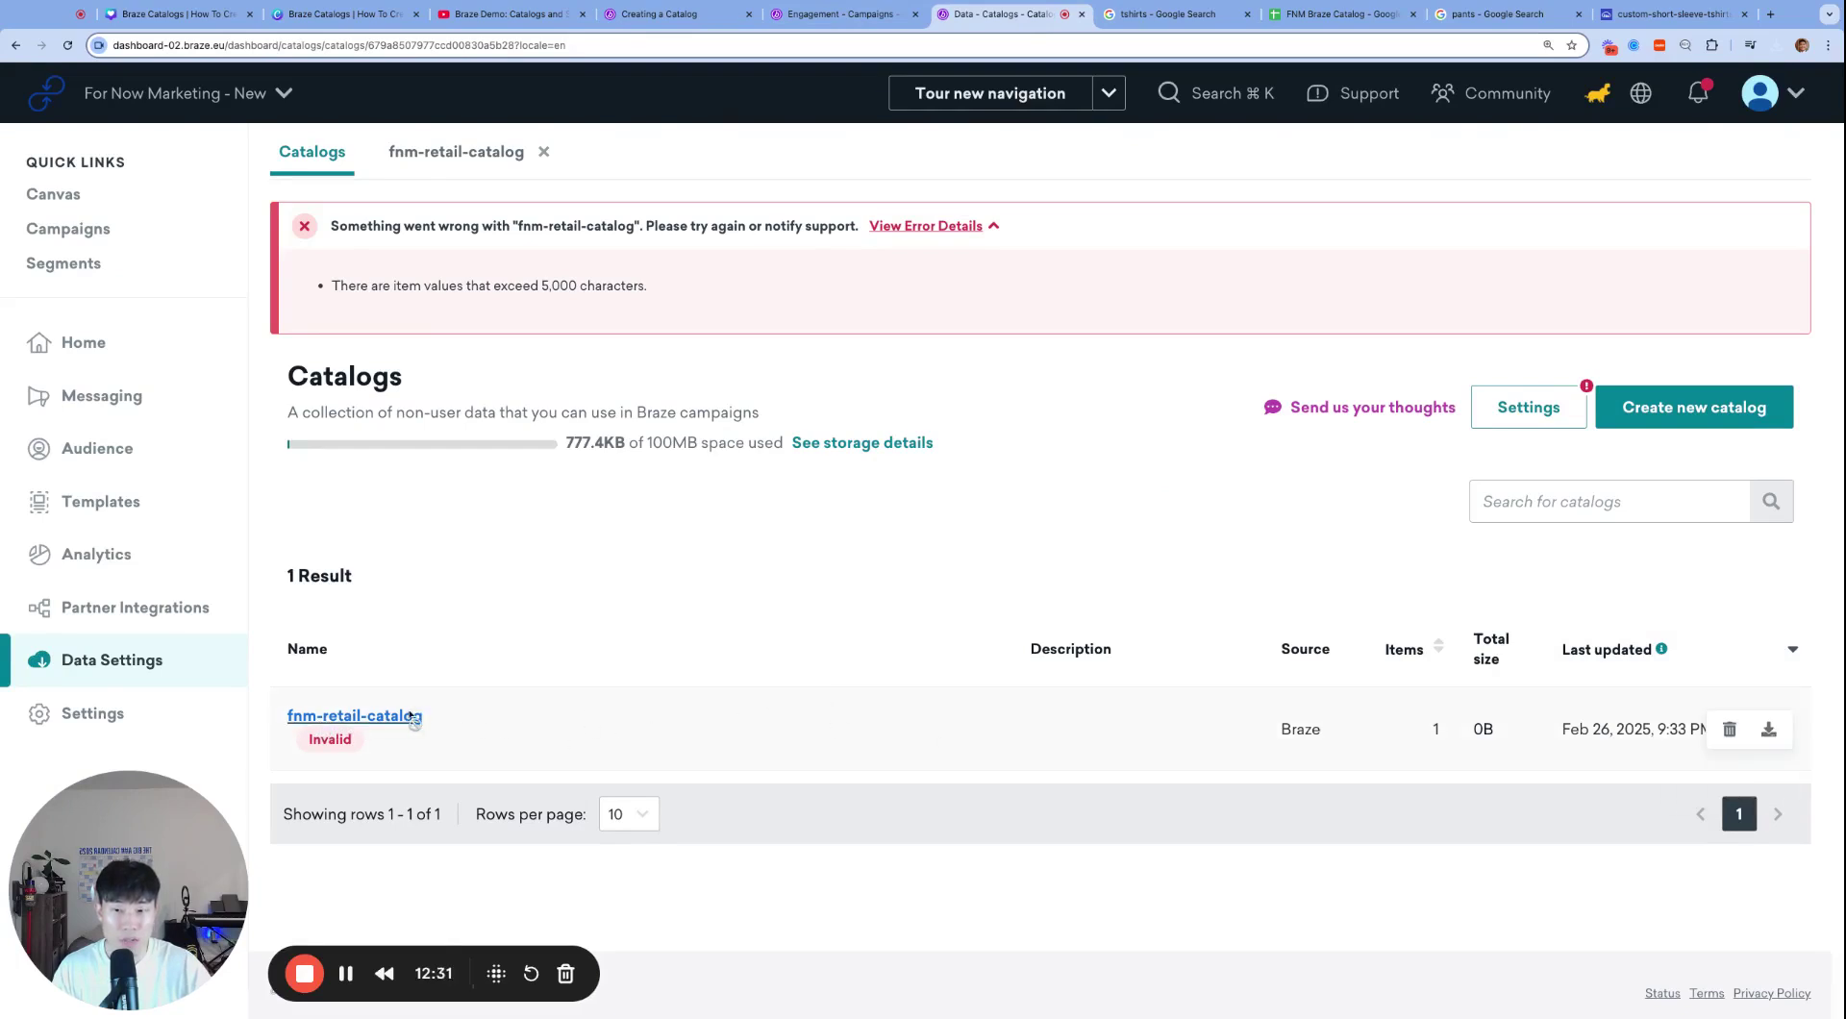
# Step: Delete the invalid fnm-retail-catalog and start creating a new catalog
pyautogui.click(1729, 728)
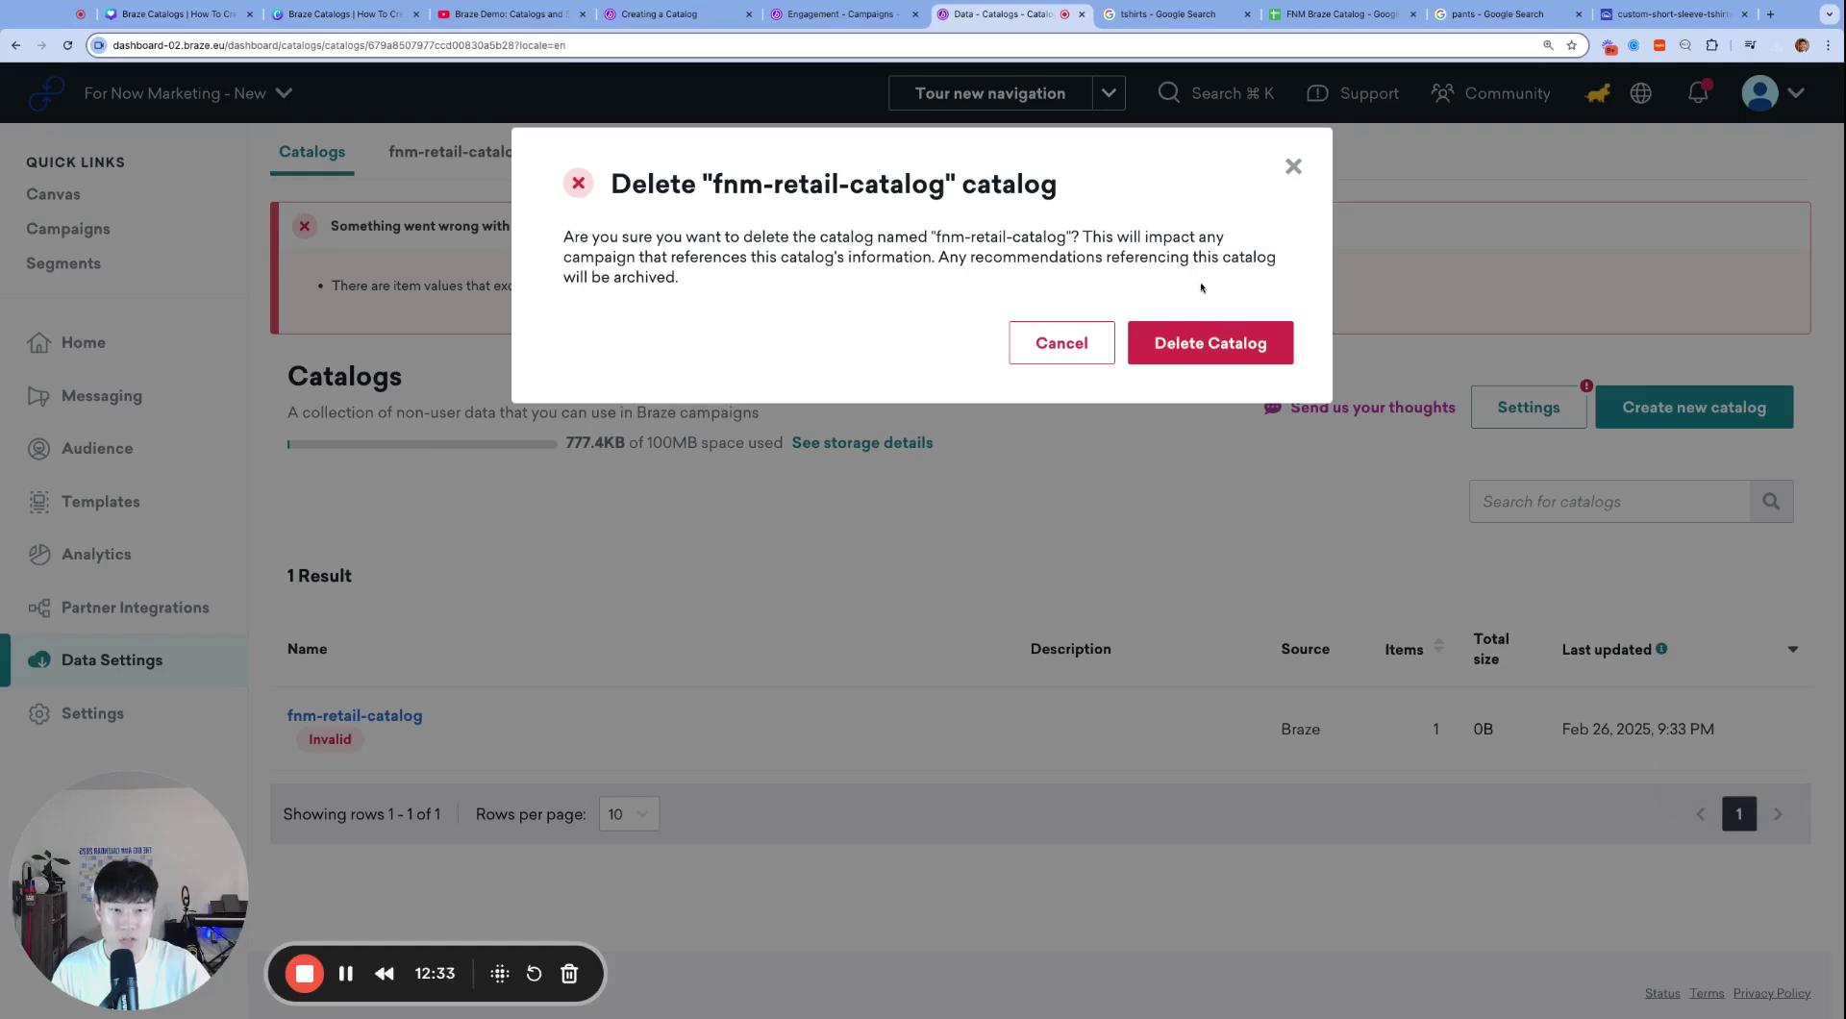
pyautogui.click(1204, 344)
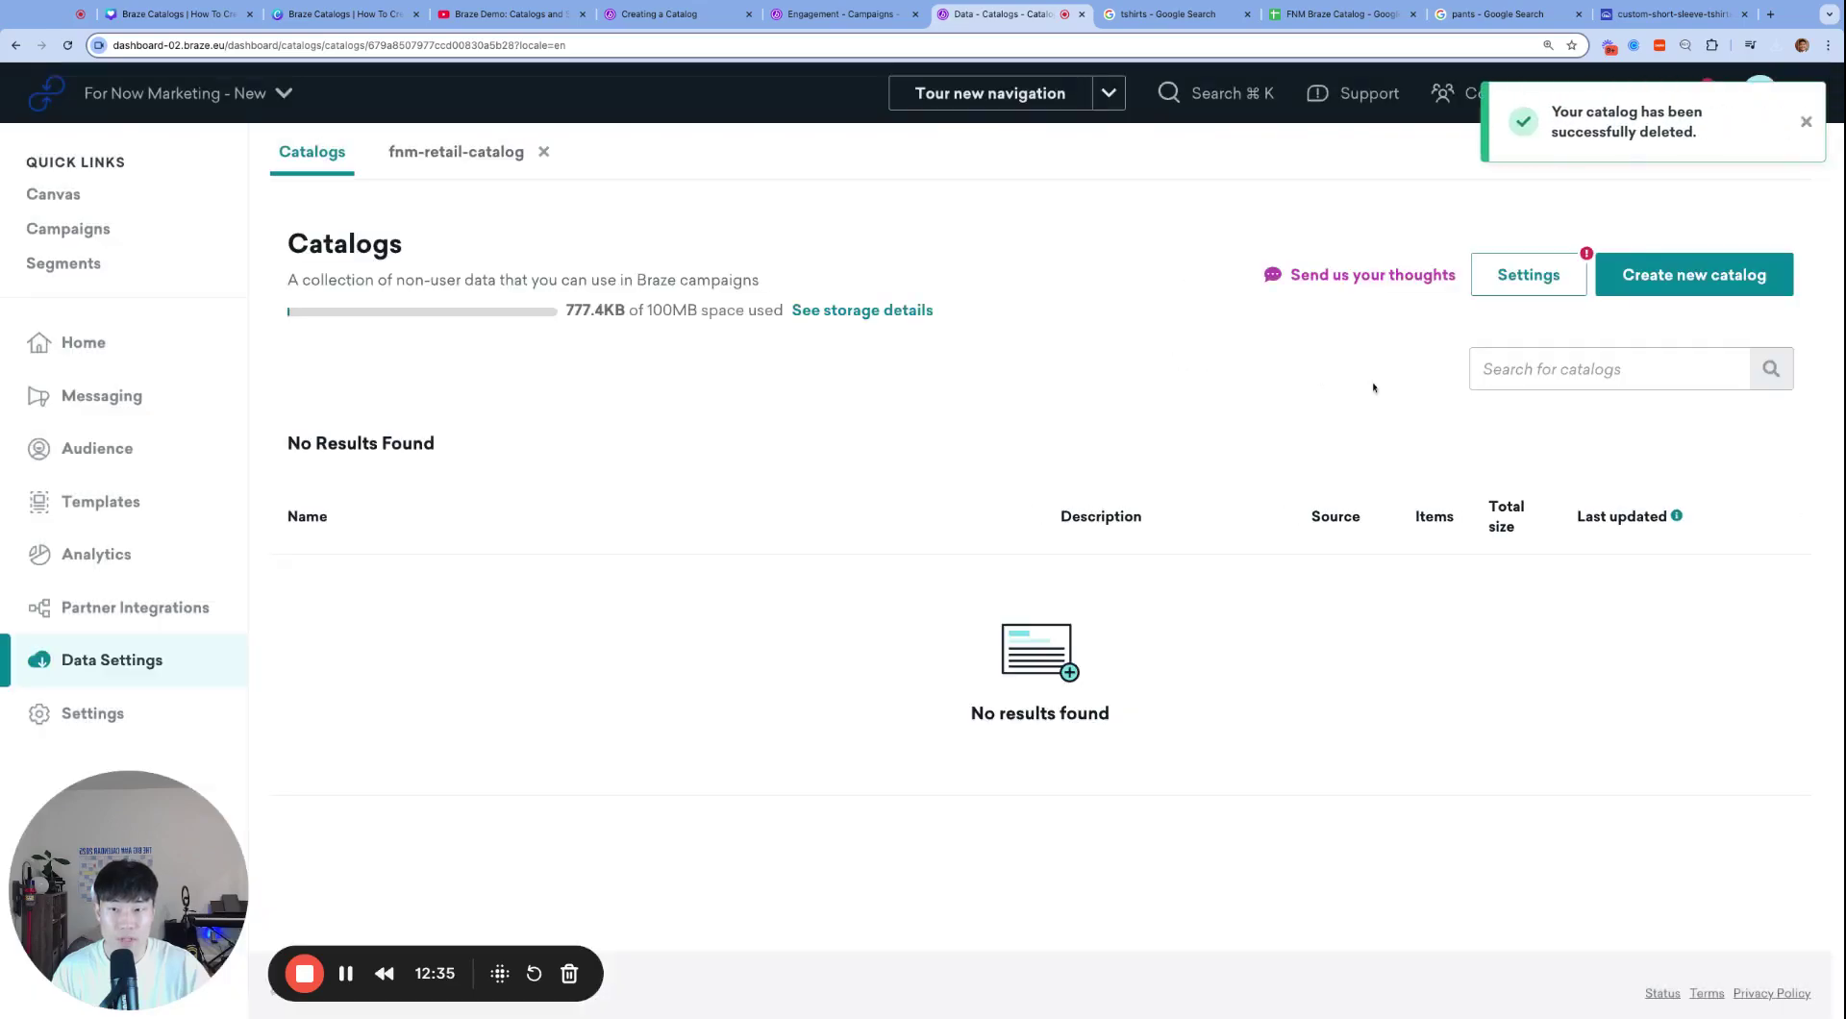
pyautogui.click(1621, 293)
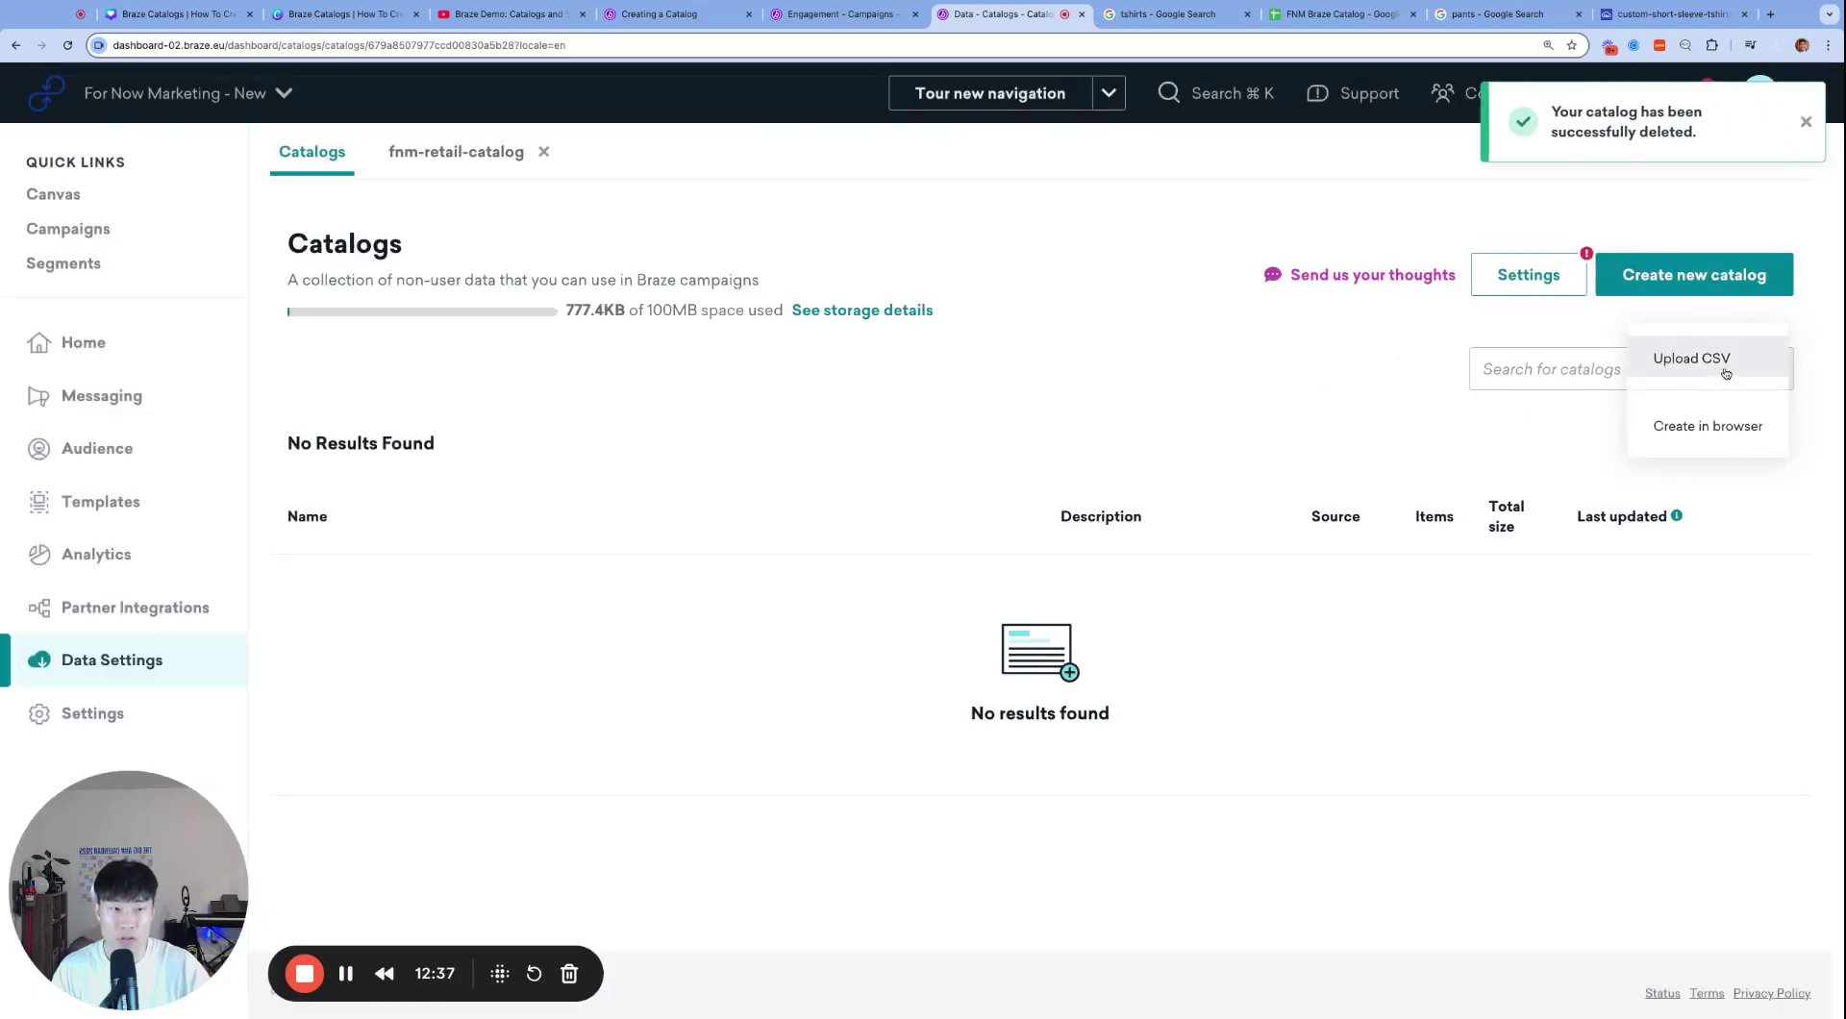
# Step: Upload the downloaded catalog CSV and advance past the column data types
pyautogui.click(1671, 357)
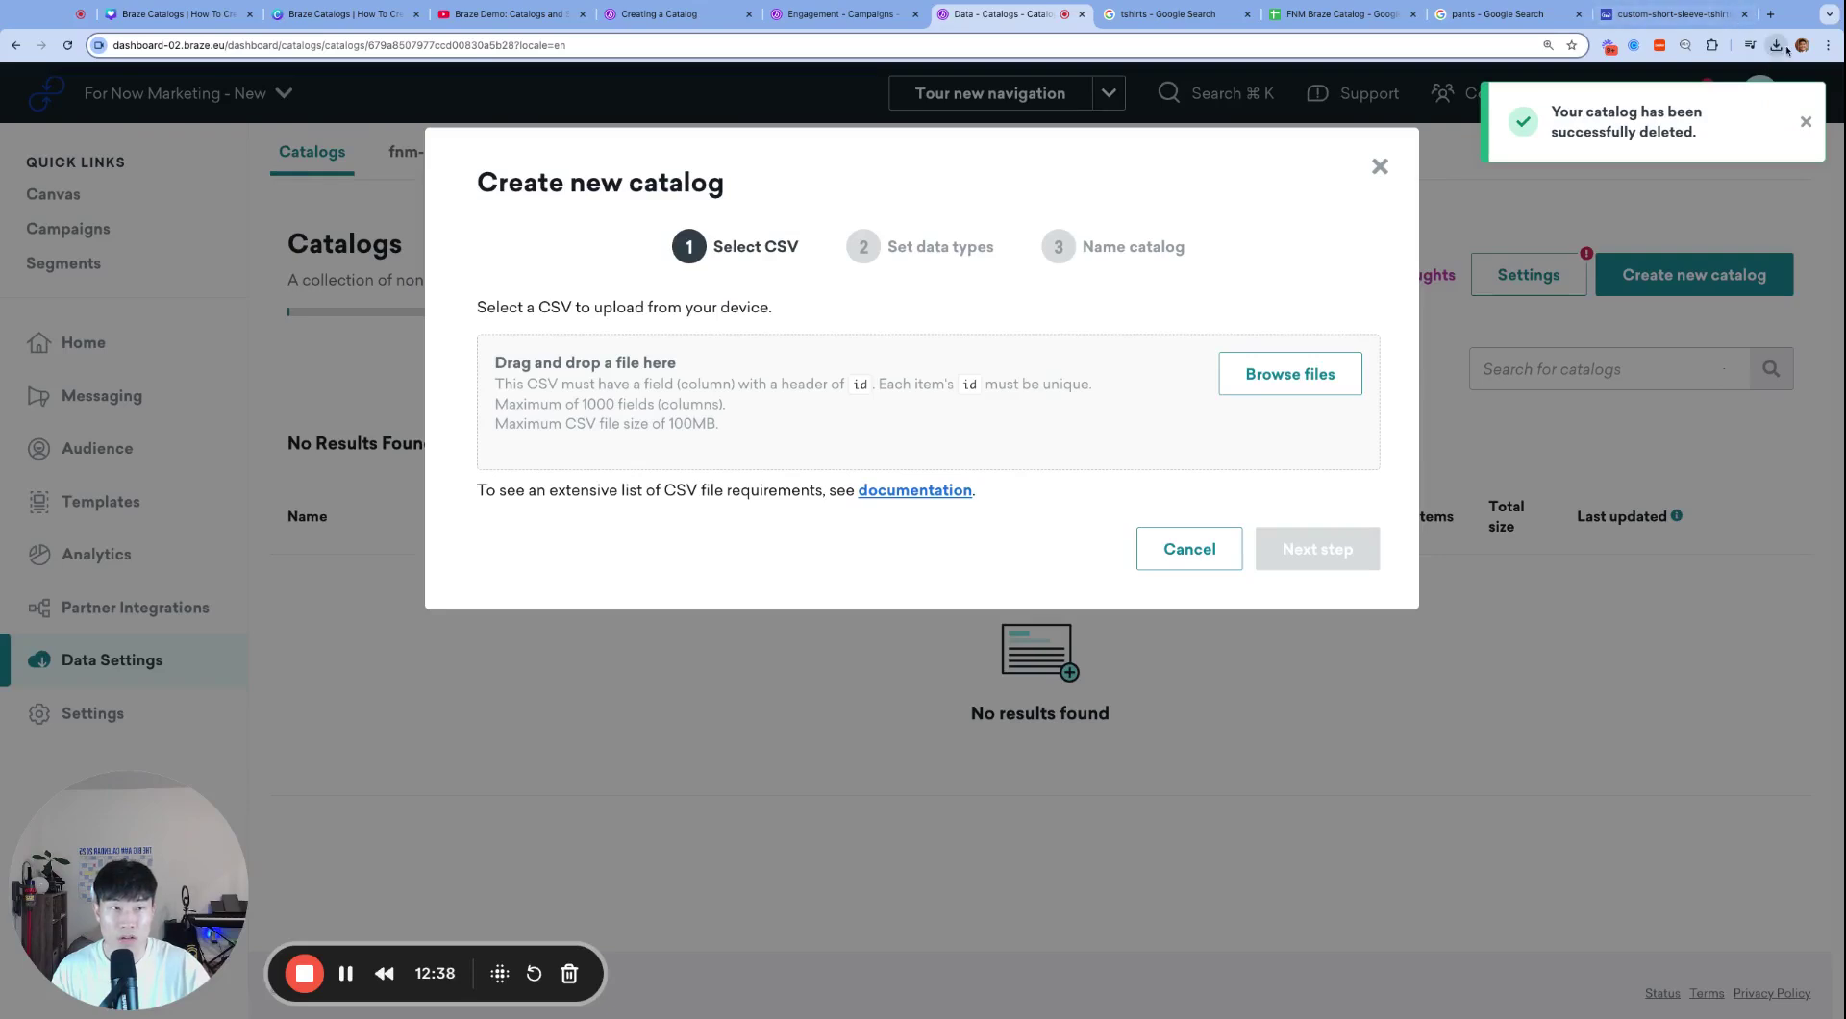
pyautogui.moveTo(1751, 65); pyautogui.dragTo(1211, 433)
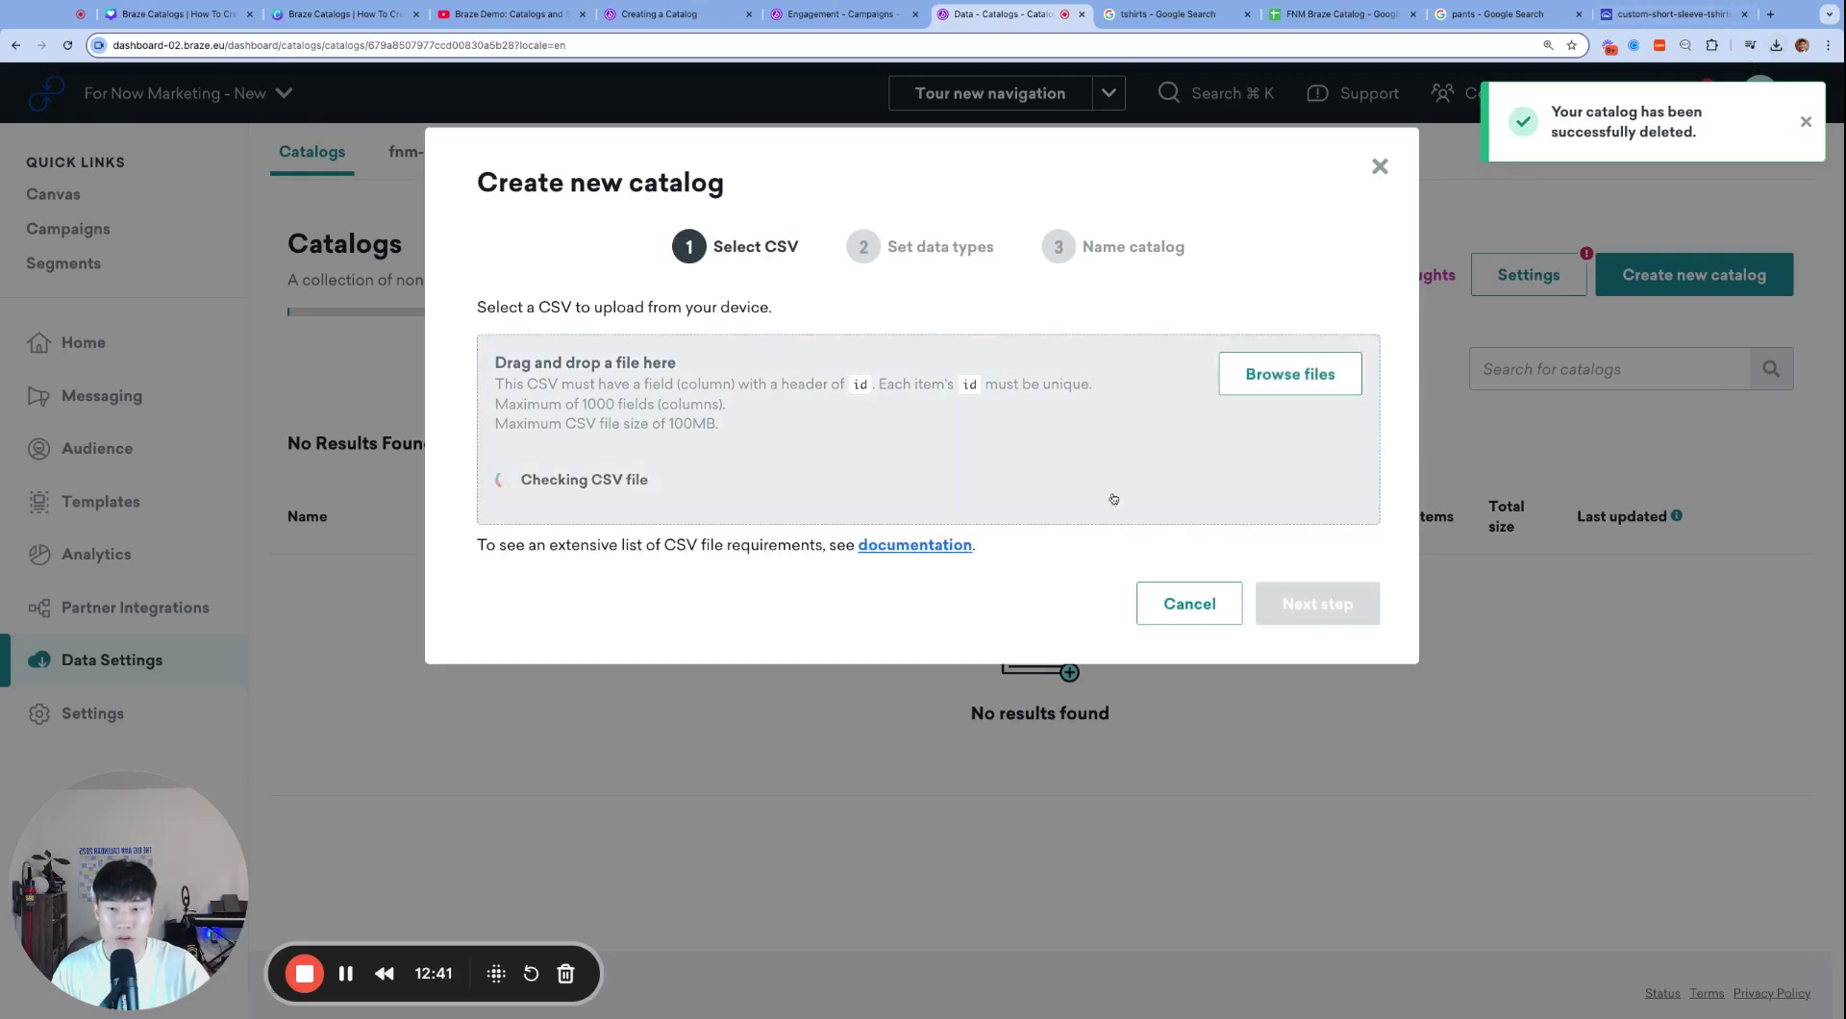
pyautogui.click(1311, 585)
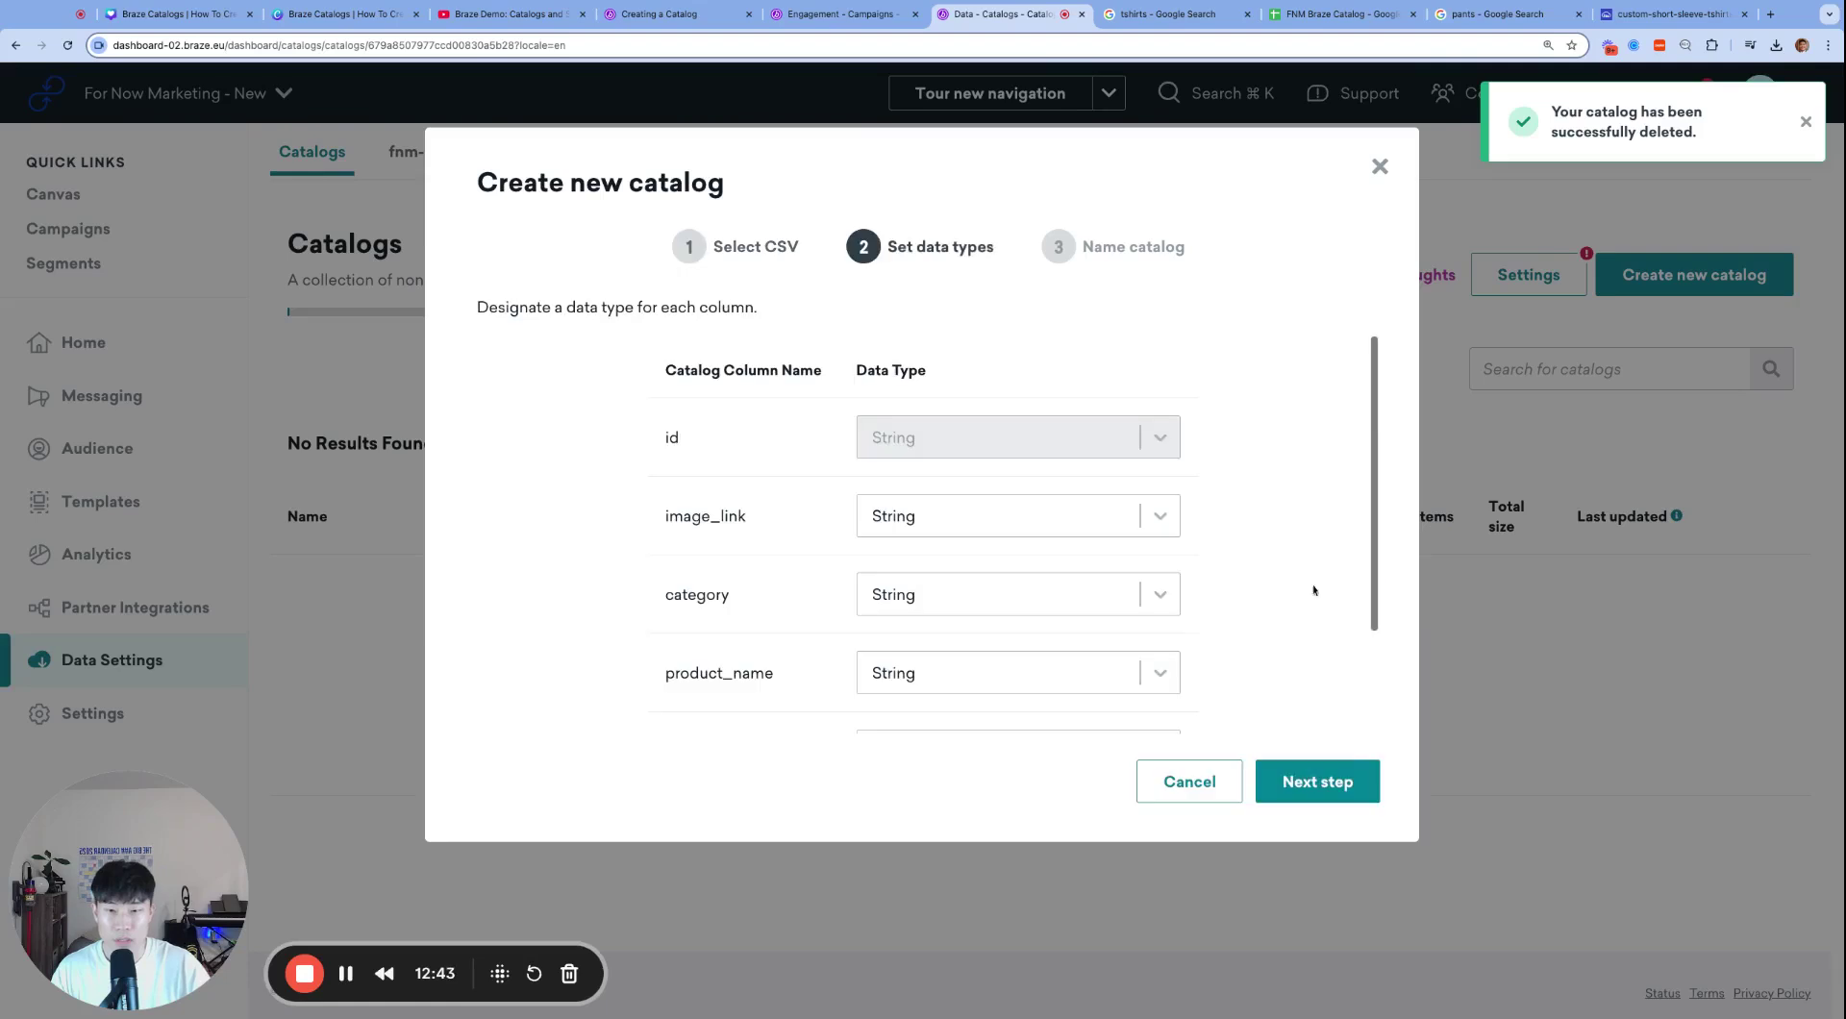
pyautogui.scroll(-3, 1240, 663)
pyautogui.click(1311, 775)
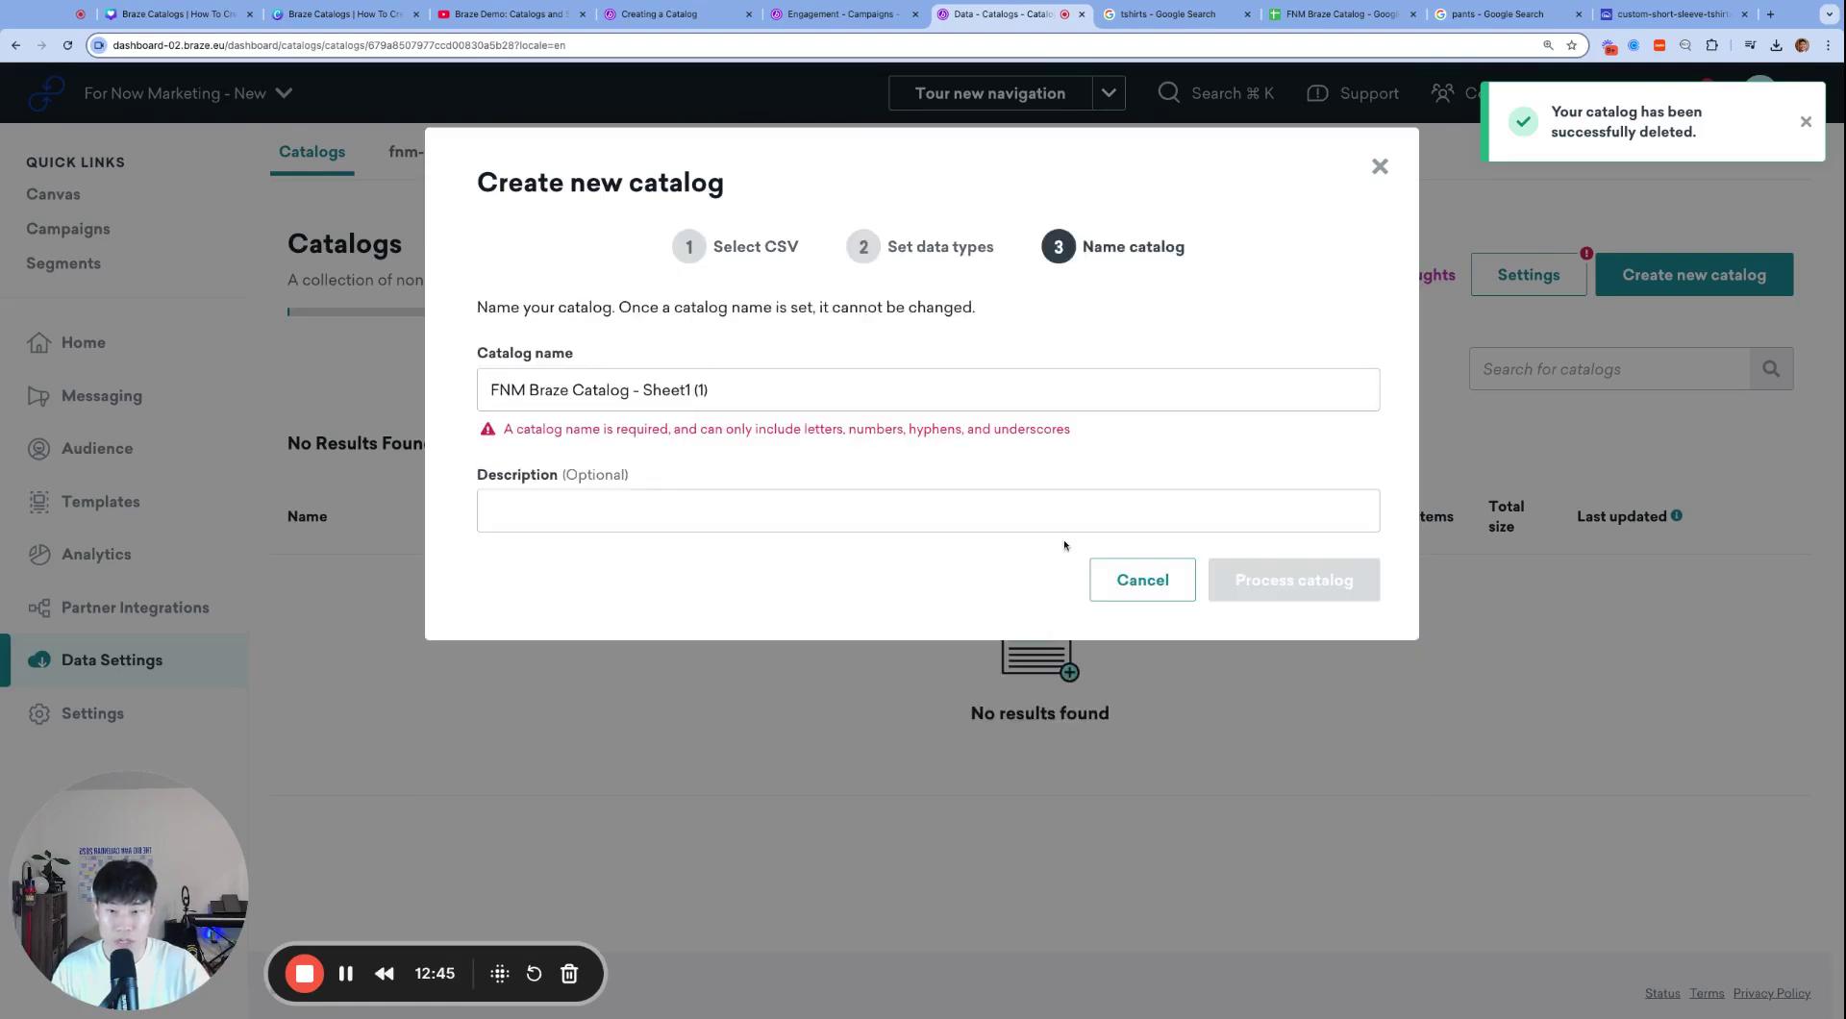
# Step: Name the catalog 'fnm-retail-catalog' and process it
pyautogui.tripleClick(829, 369)
pyautogui.write('fn')
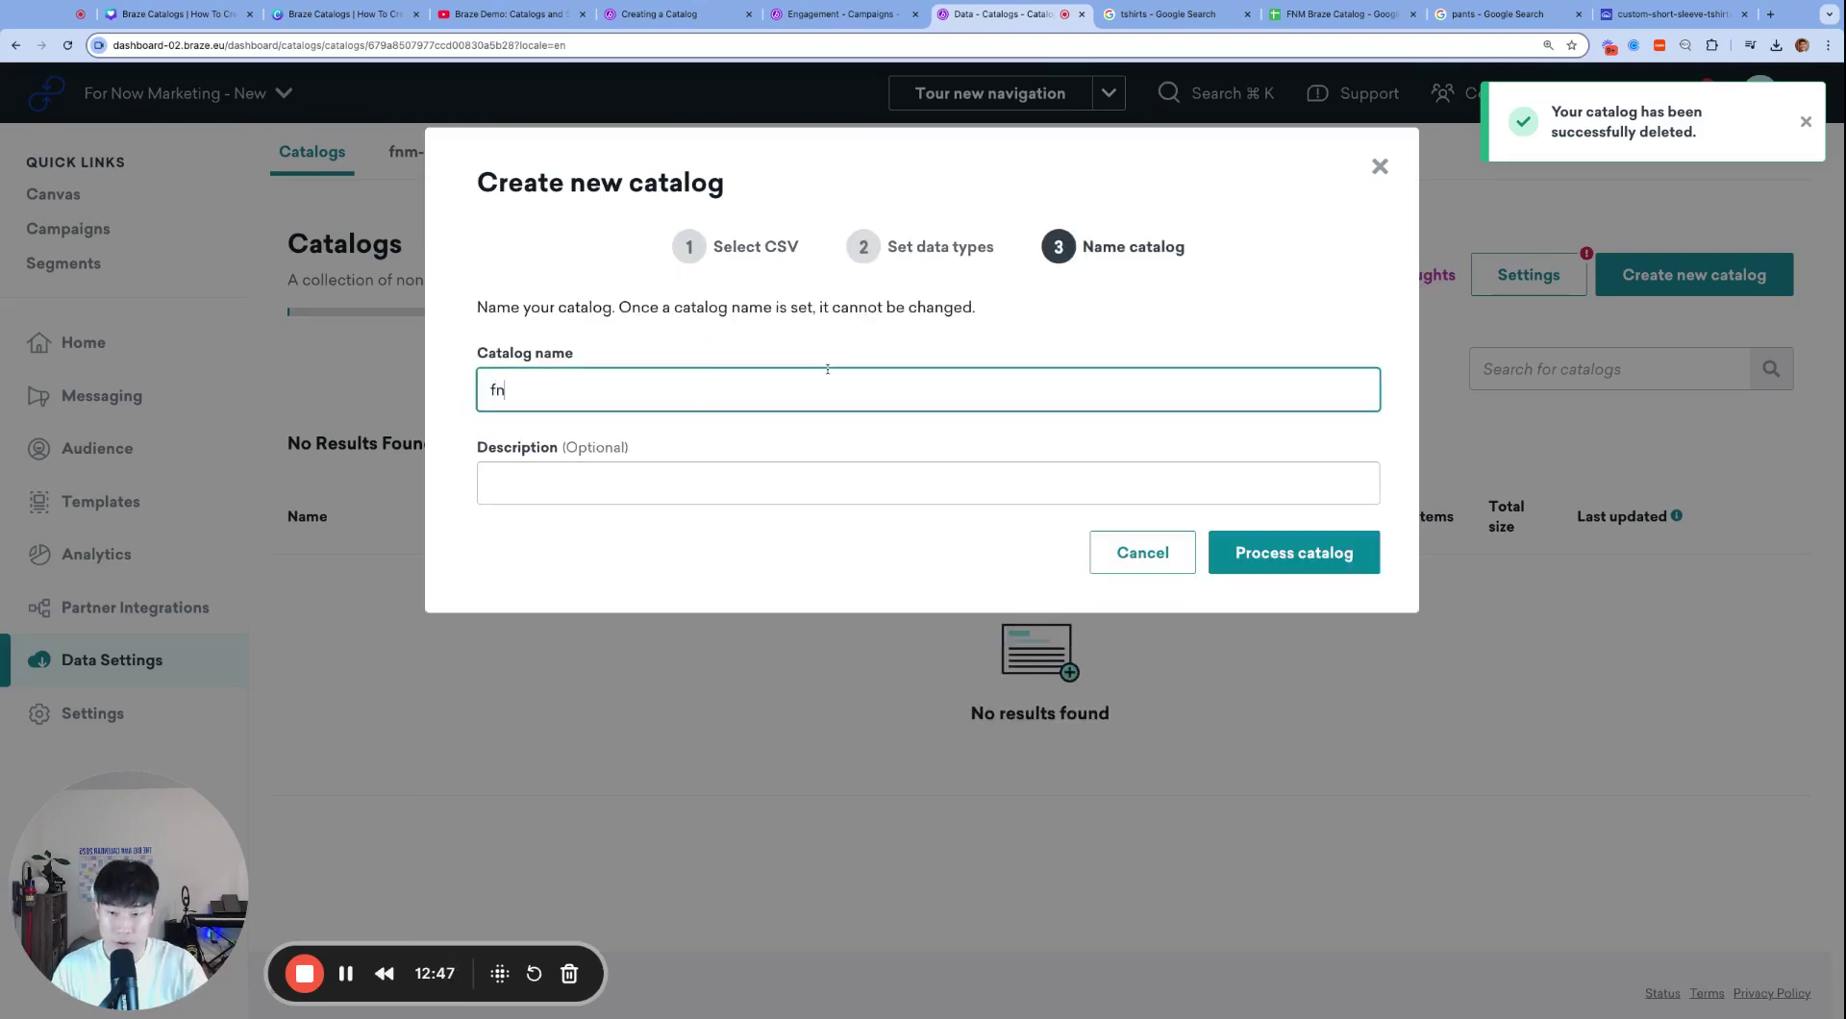
pyautogui.write('m-retail-catalog')
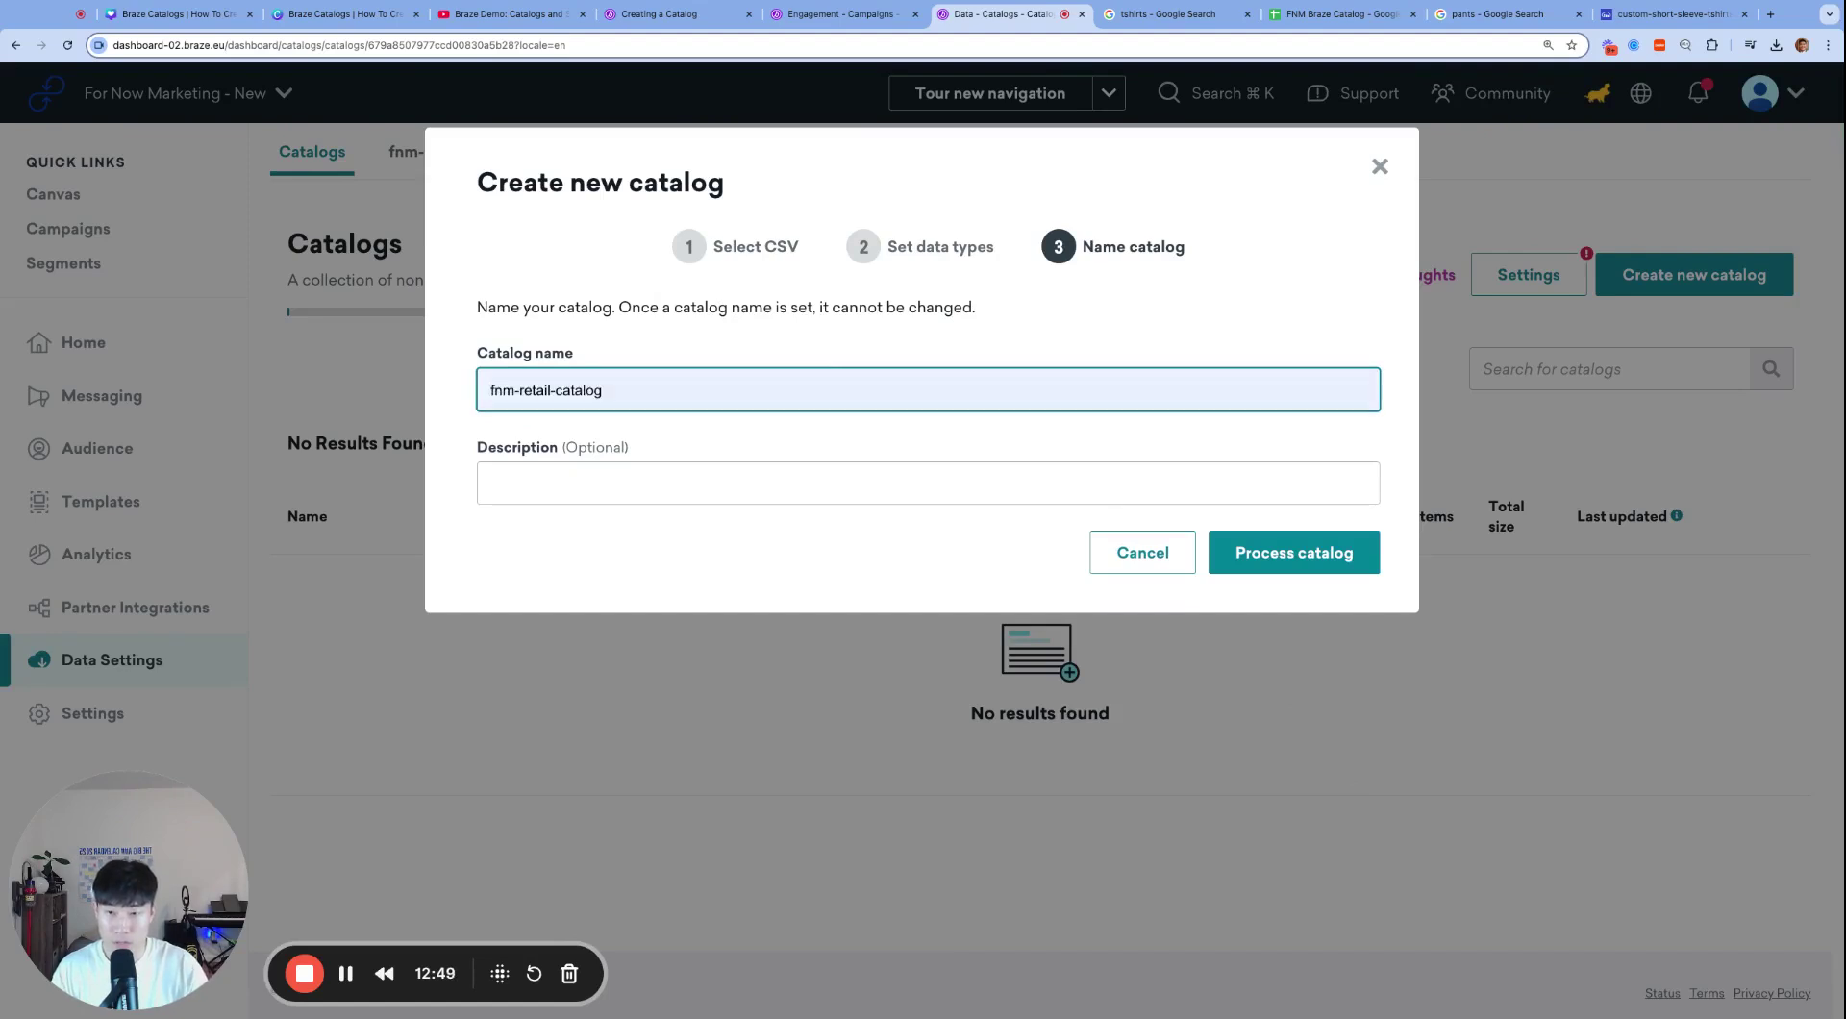
pyautogui.click(889, 437)
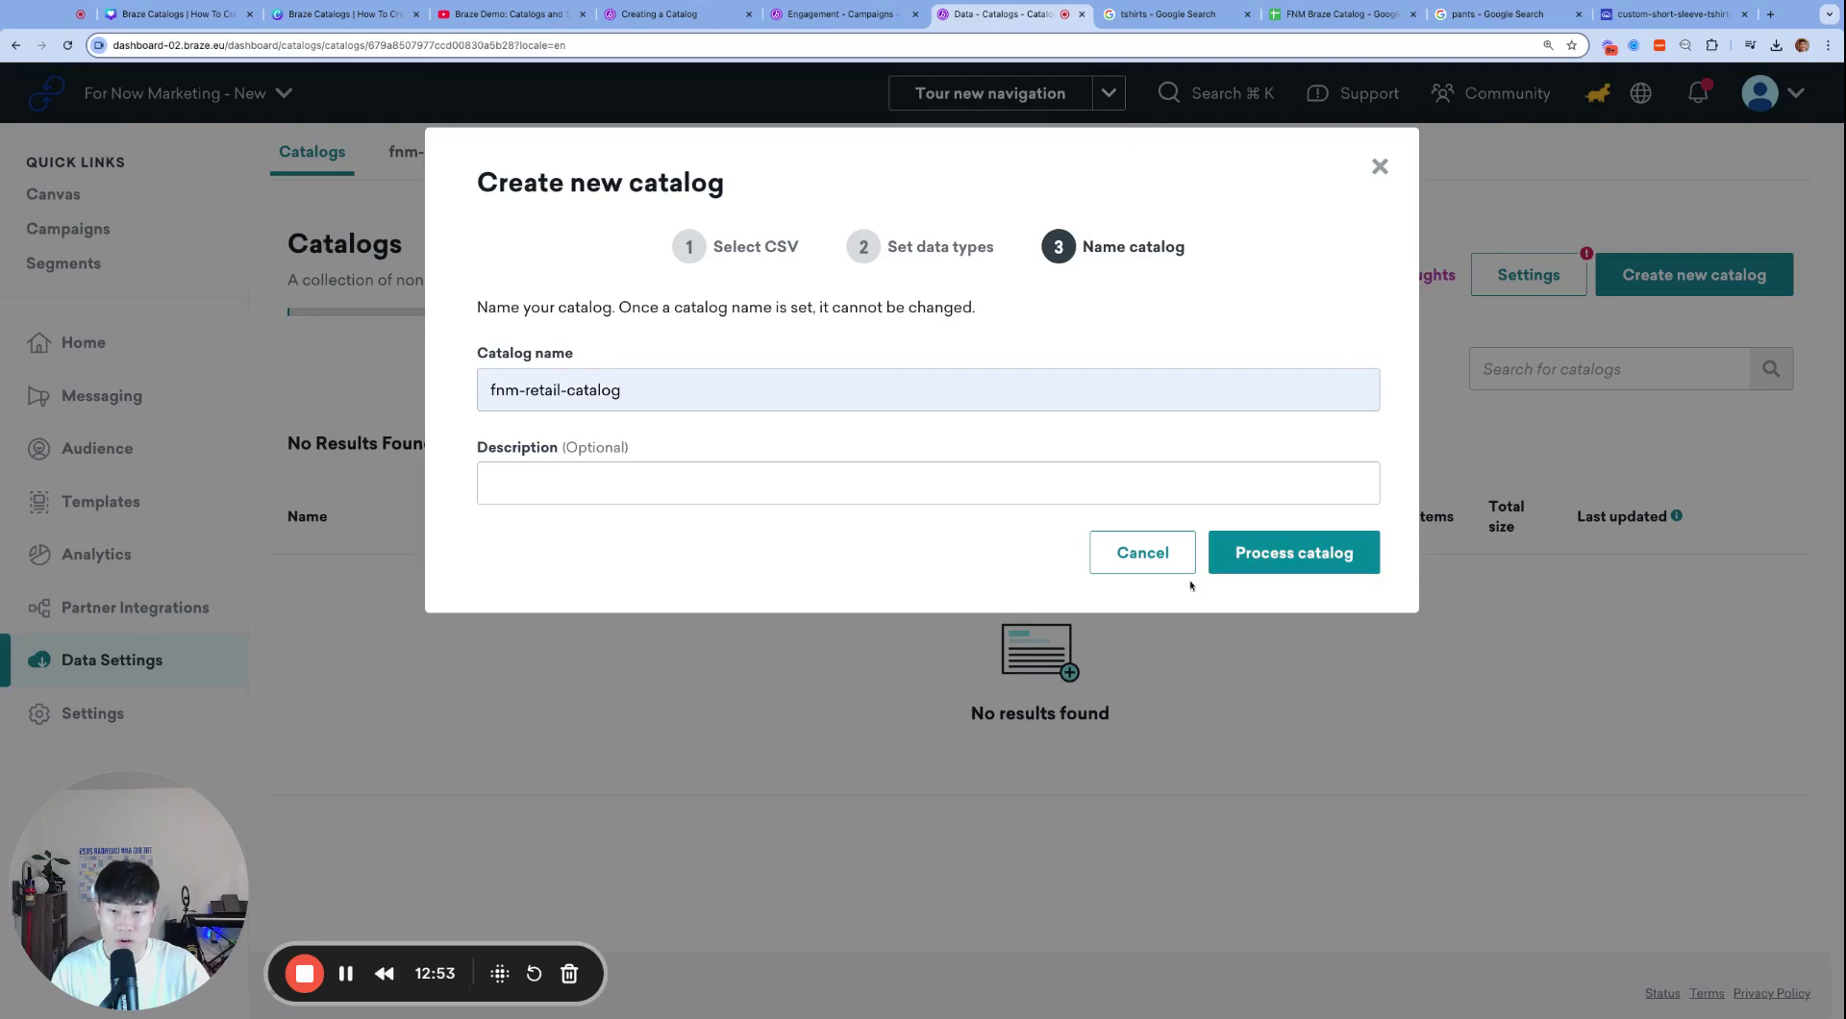
pyautogui.click(1308, 564)
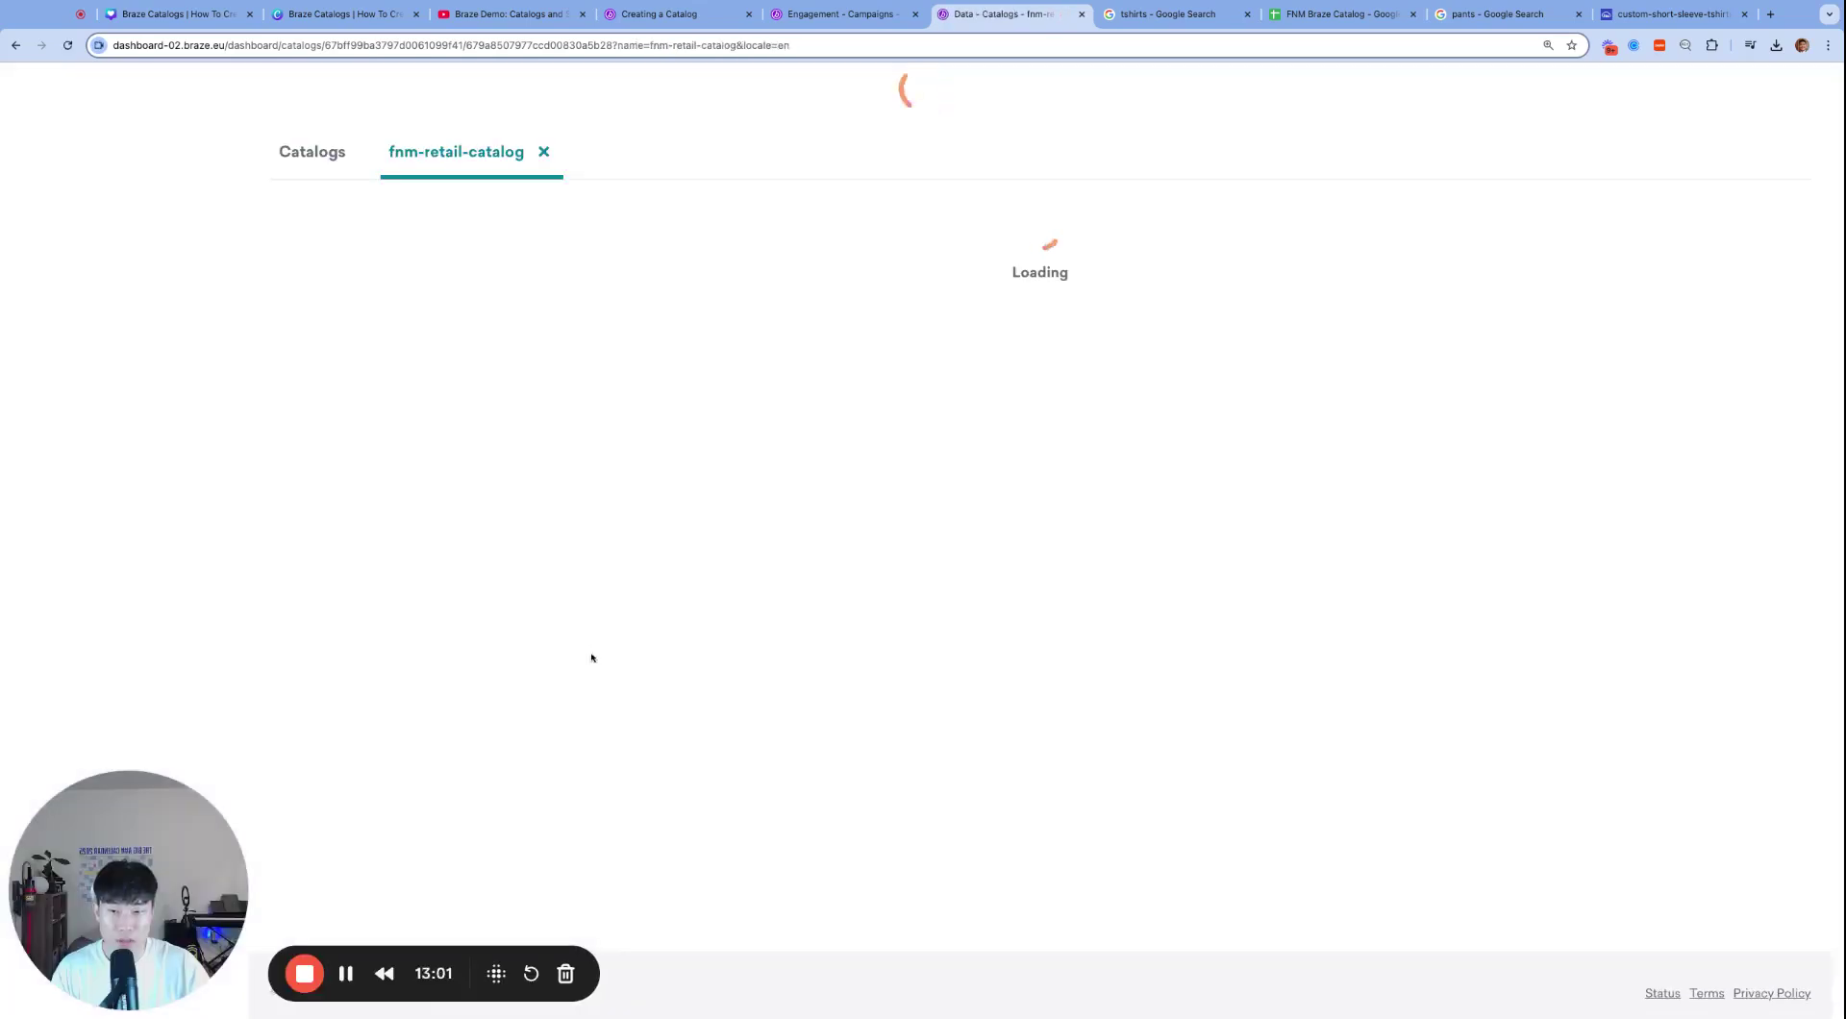
# Step: Return to the Catalogs list and close the extra fnm-retail-catalog view
pyautogui.click(313, 152)
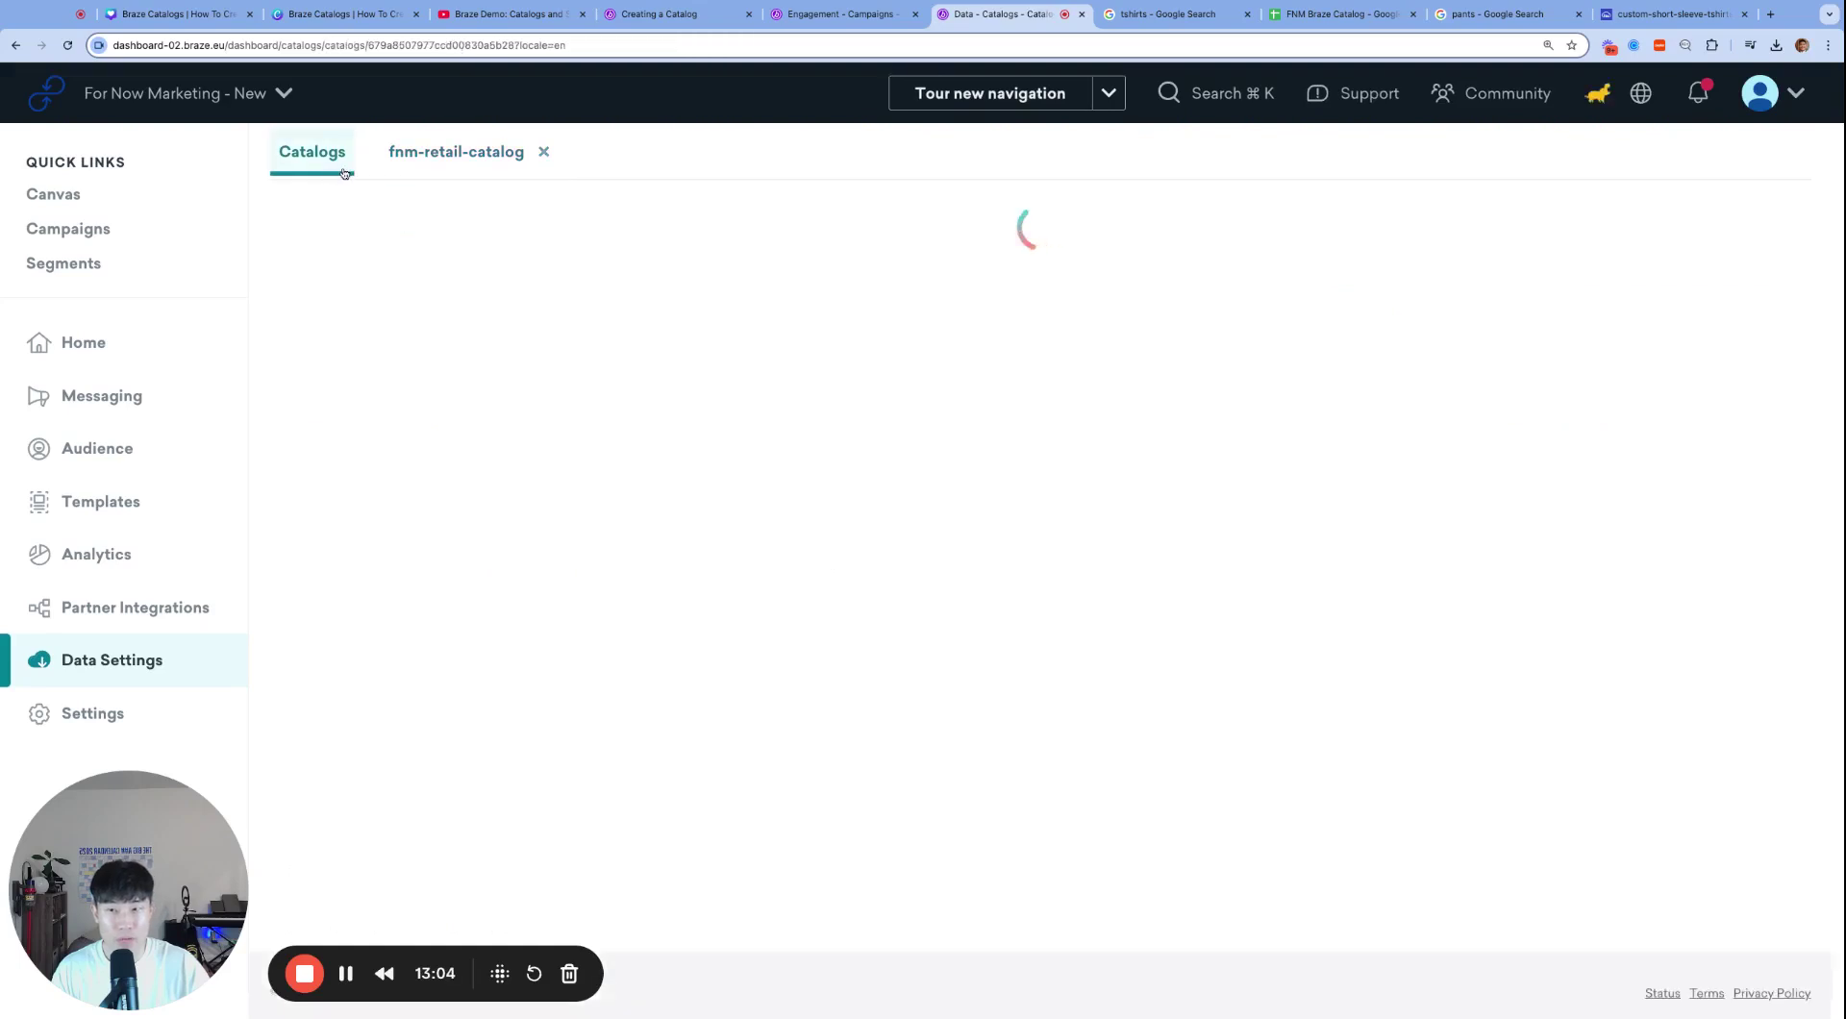
pyautogui.click(544, 153)
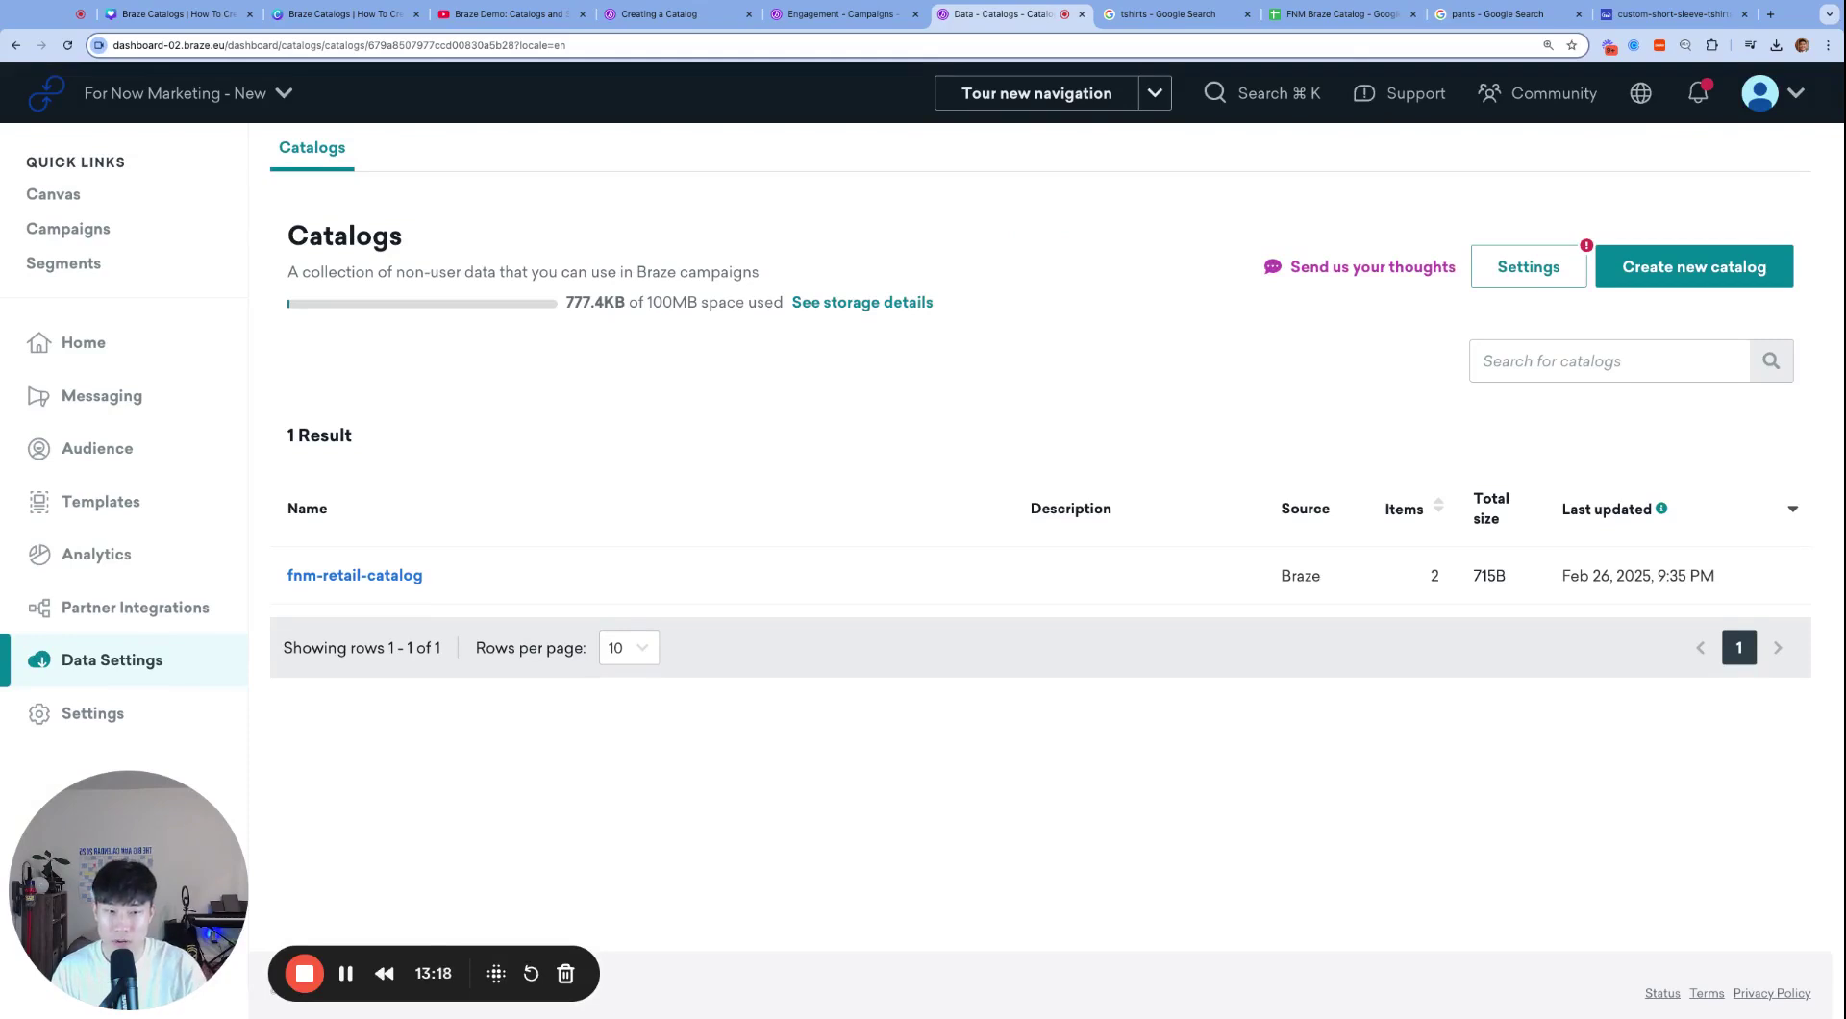
# Step: Open fnm-retail-catalog and scroll its preview to review products abc123 and abc456
pyautogui.click(364, 577)
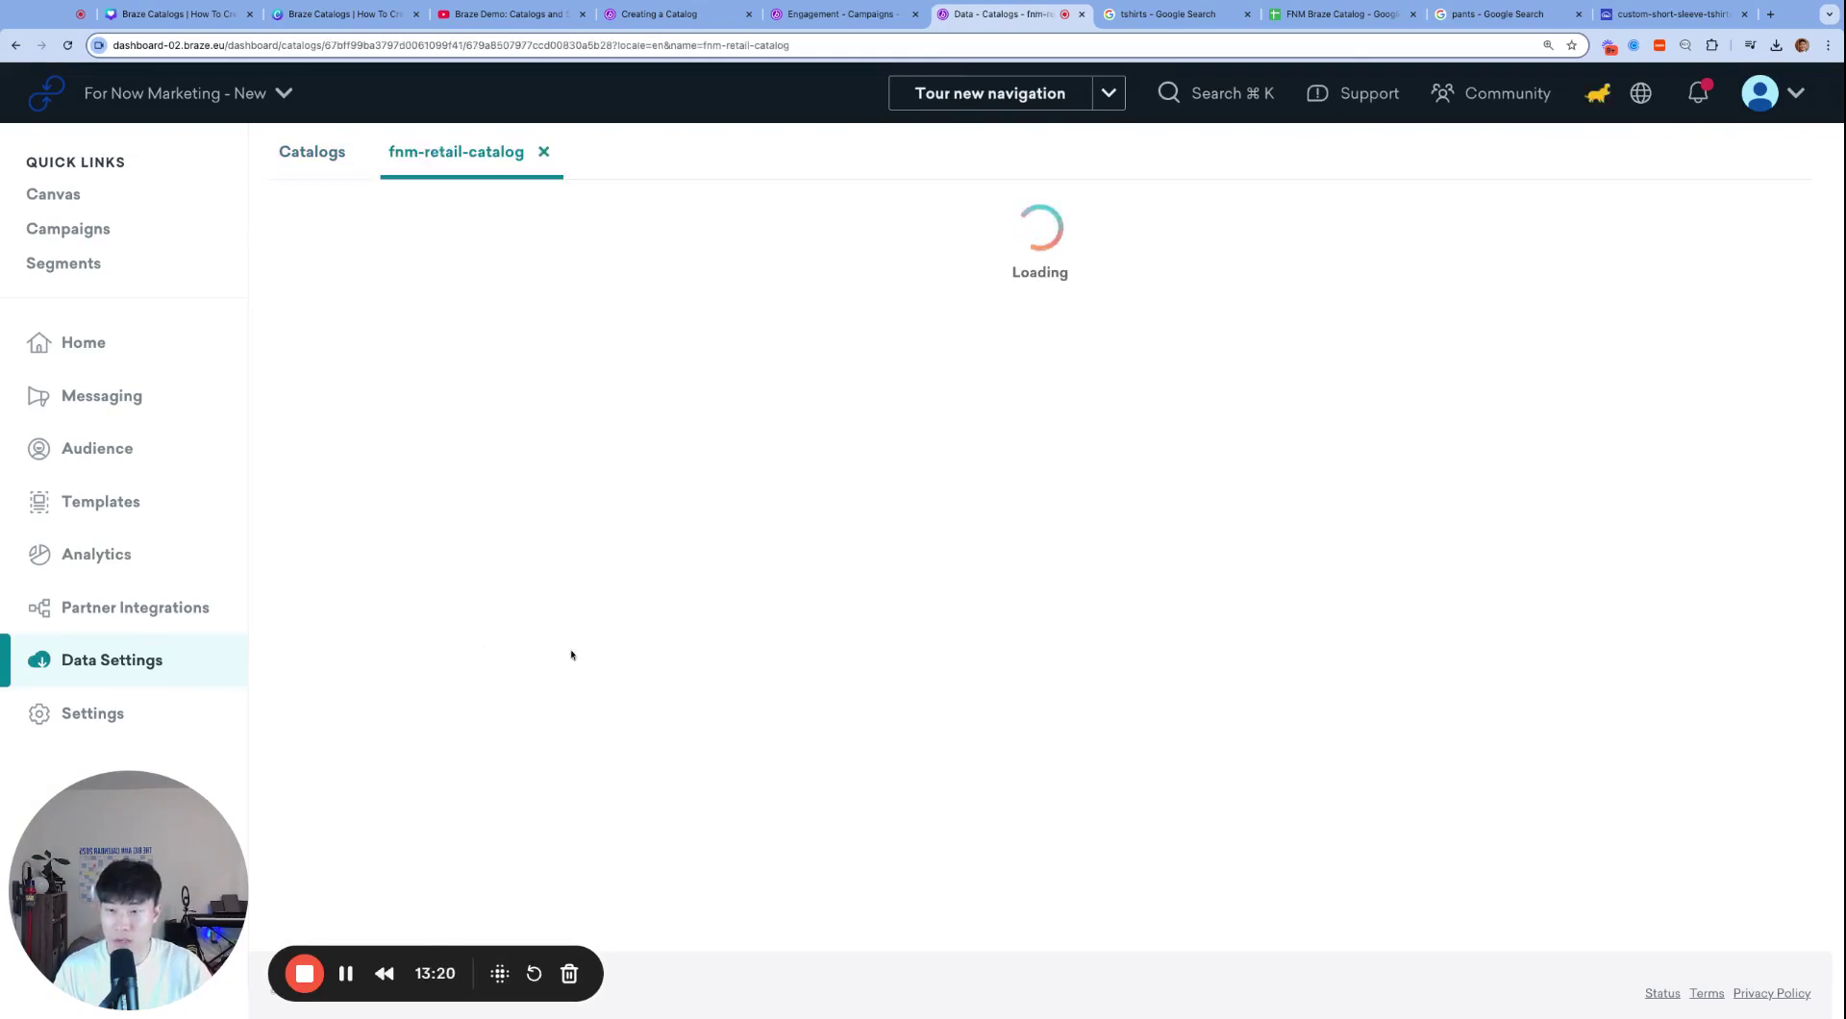
pyautogui.scroll(-1, 602, 635)
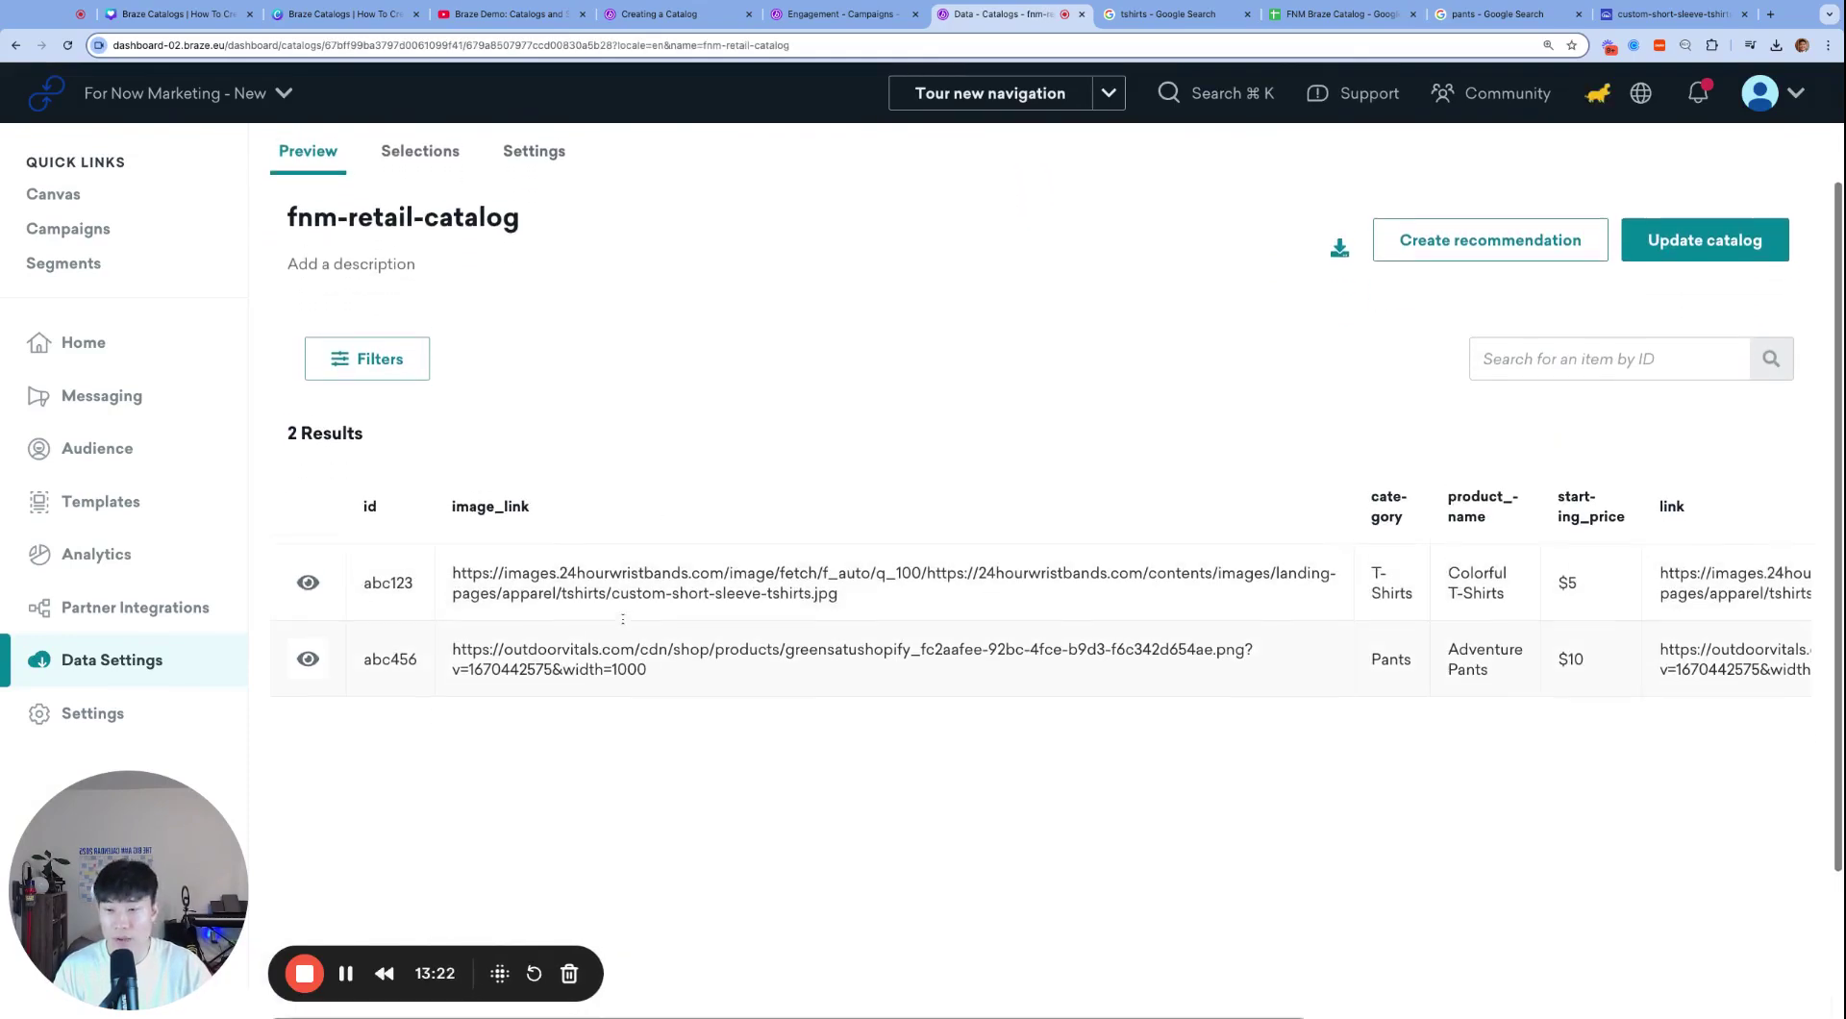
pyautogui.scroll(1, 389, 522)
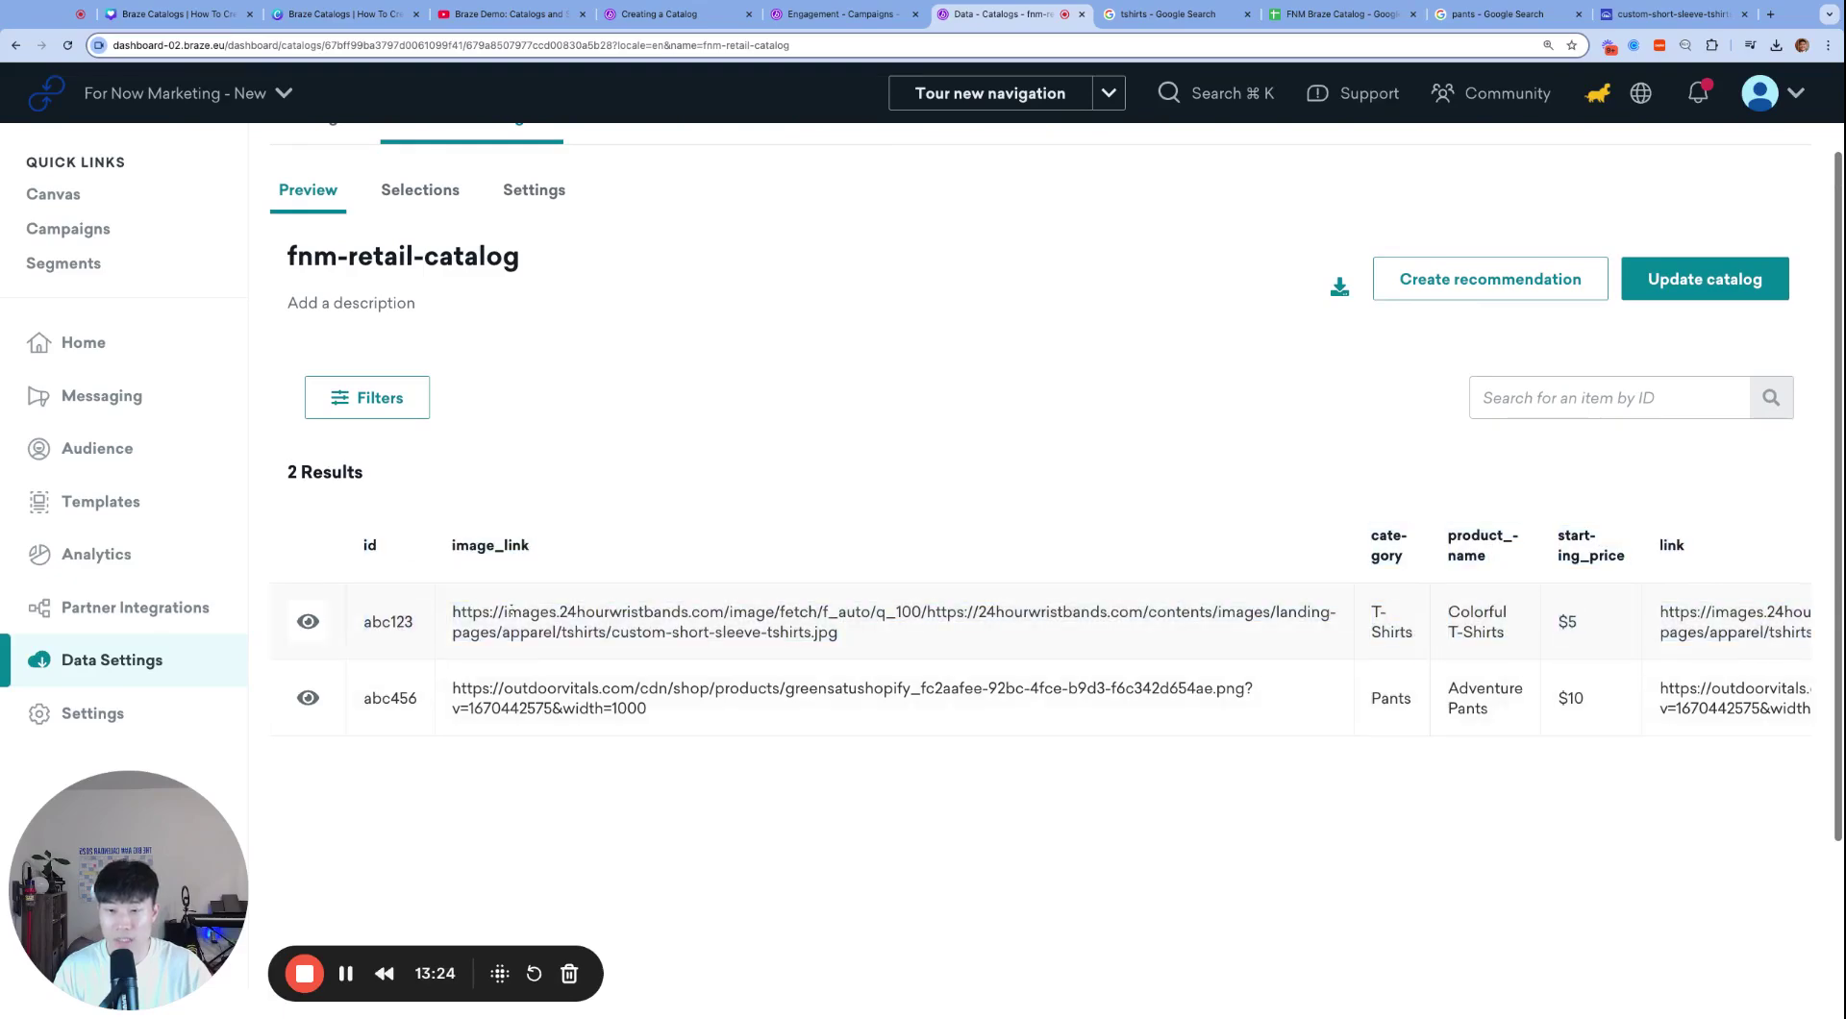
pyautogui.hscroll(5, 1568, 659)
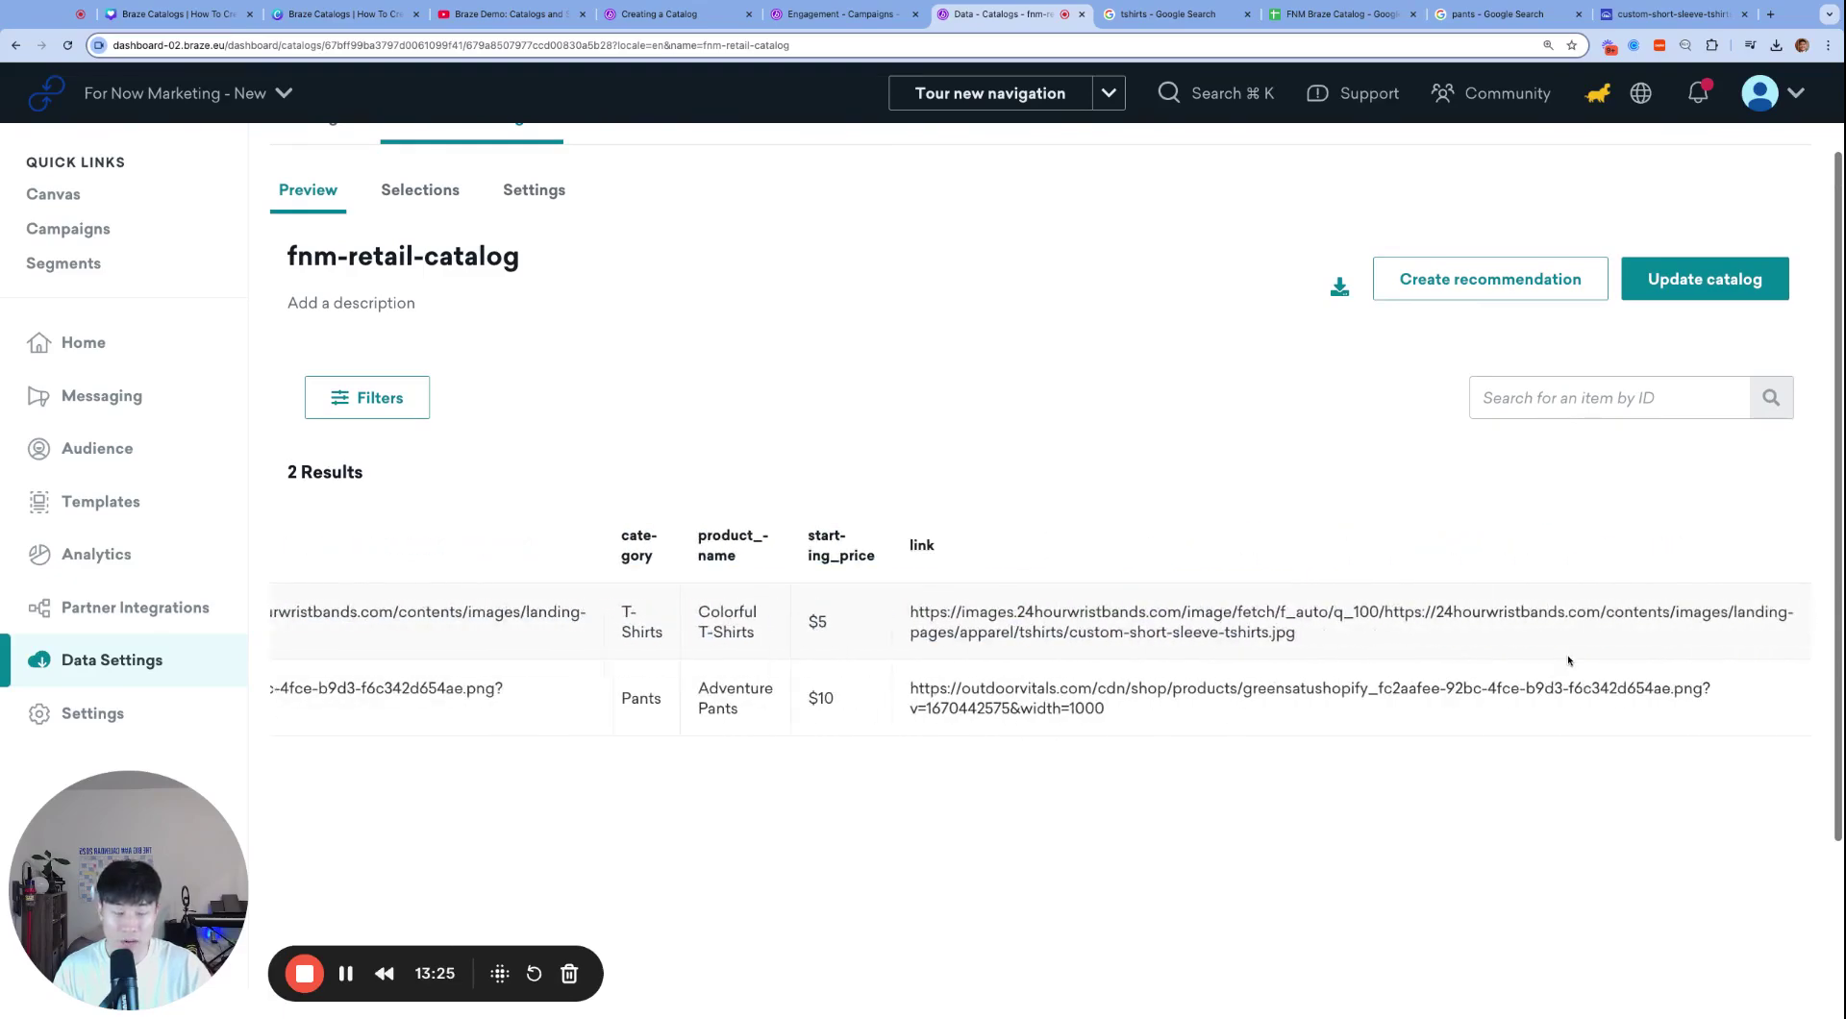
pyautogui.hscroll(-5, 1568, 659)
pyautogui.hscroll(5, 1403, 659)
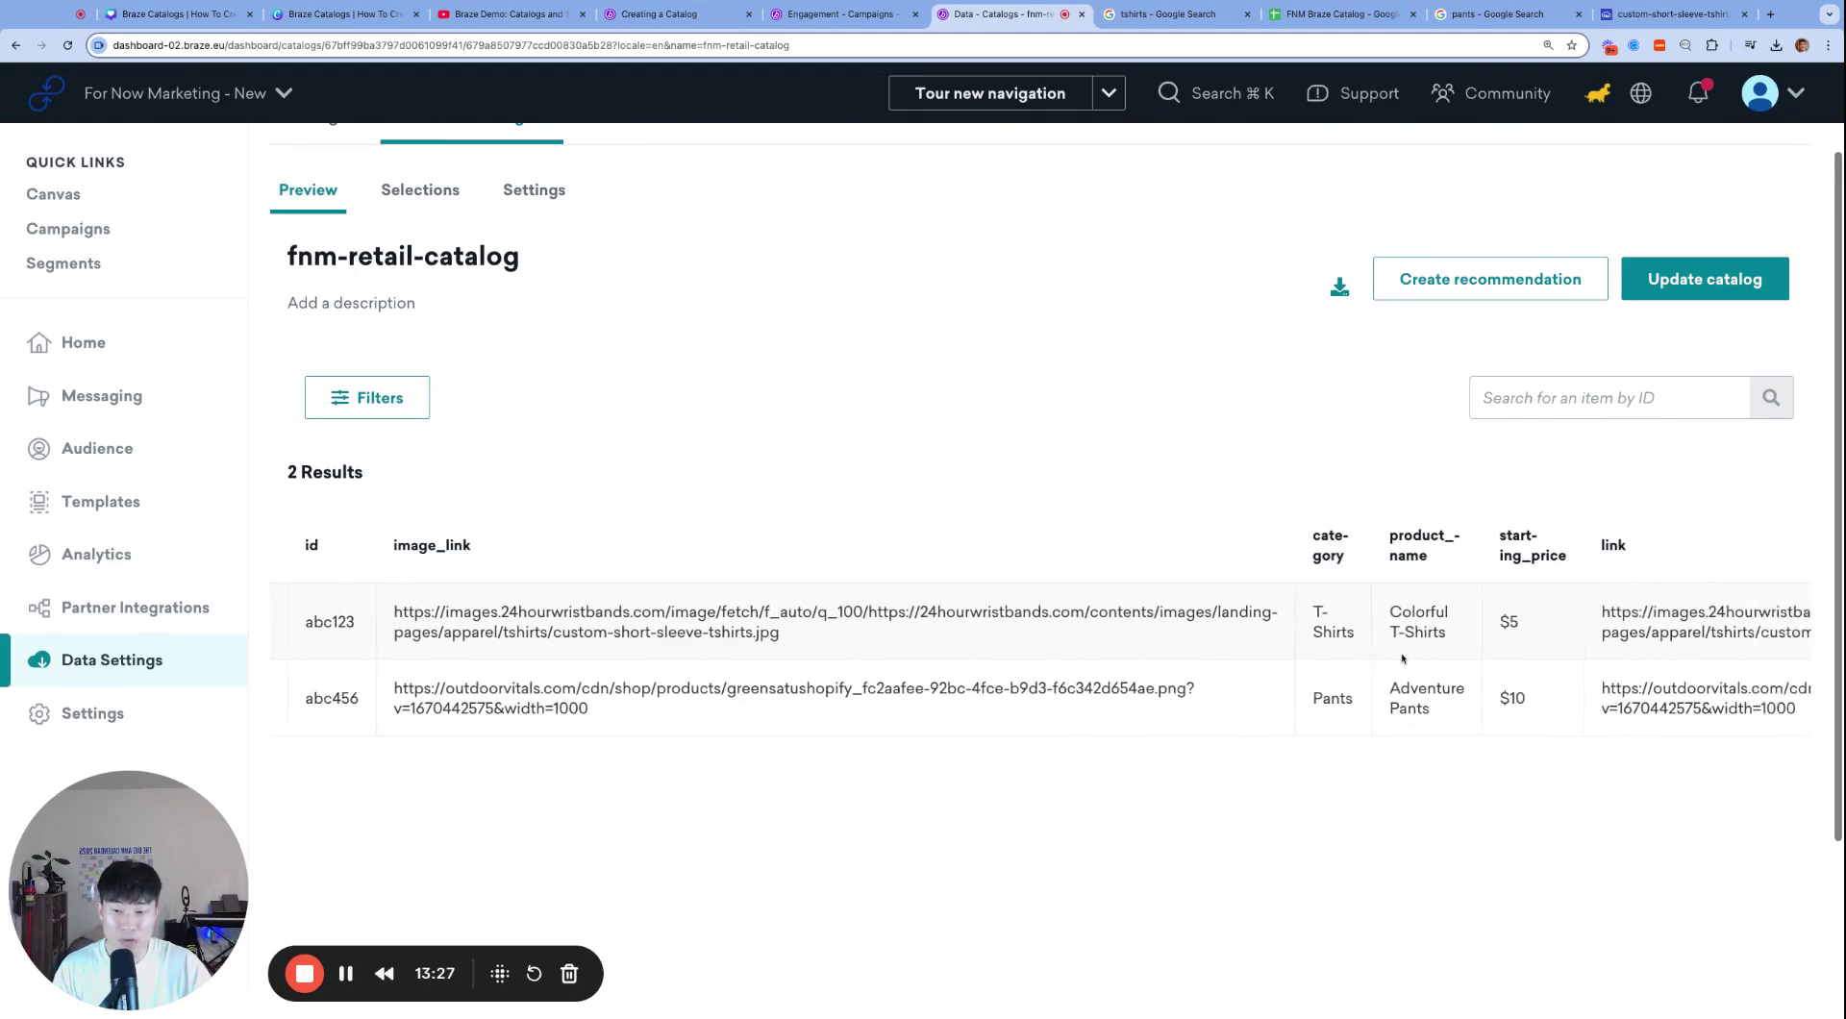
pyautogui.hscroll(-5, 1402, 658)
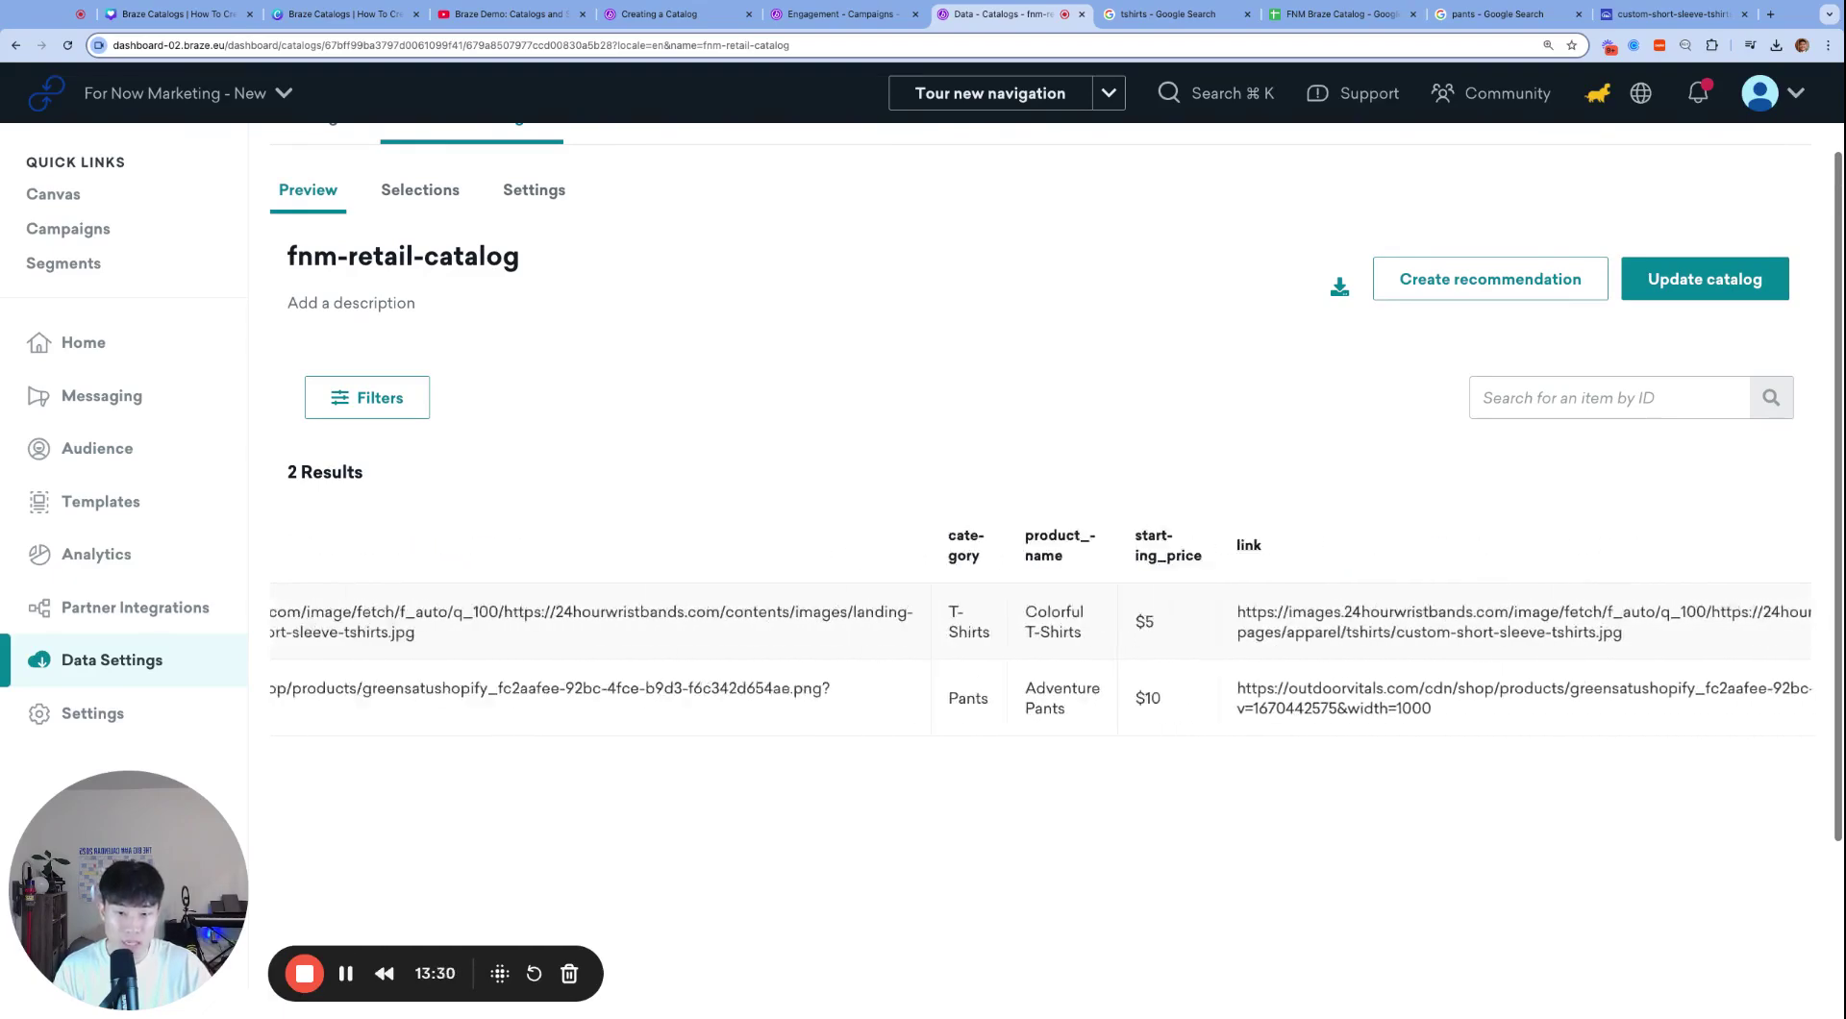
pyautogui.scroll(1, 1402, 659)
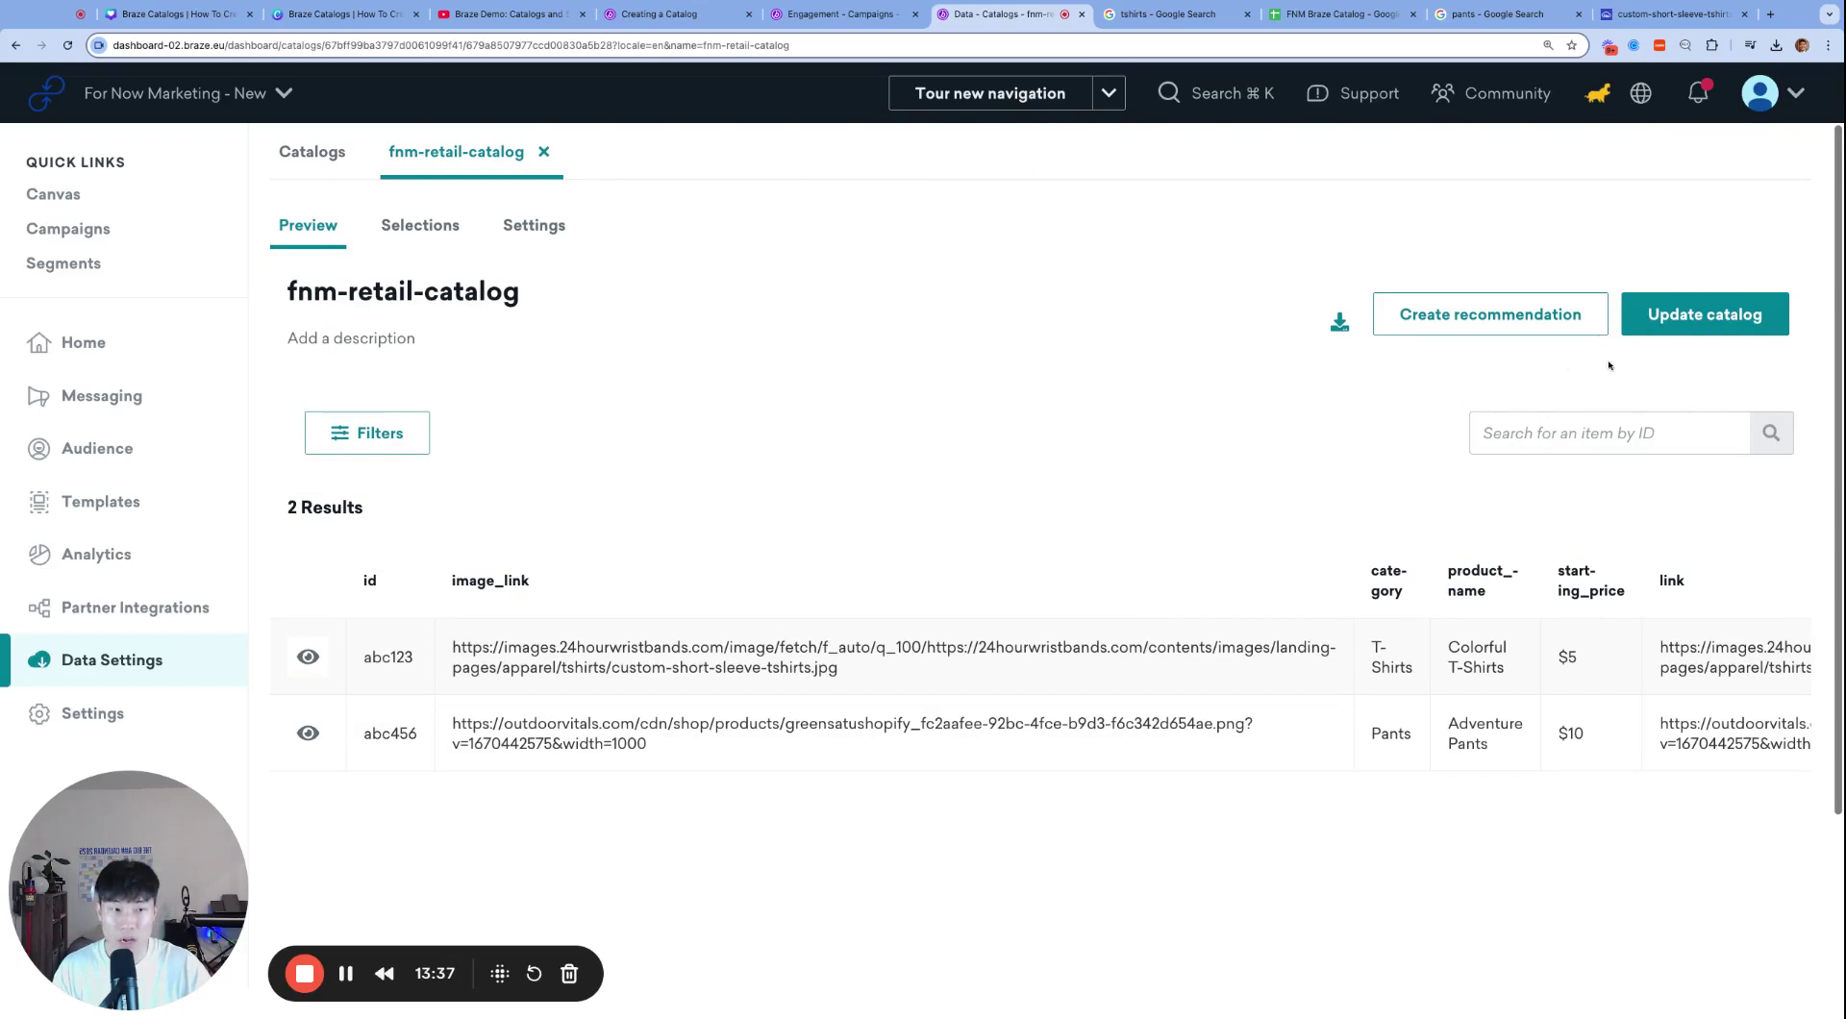
# Step: Add a Time-type field named sale_starting_date and scroll to its empty column
pyautogui.click(1668, 330)
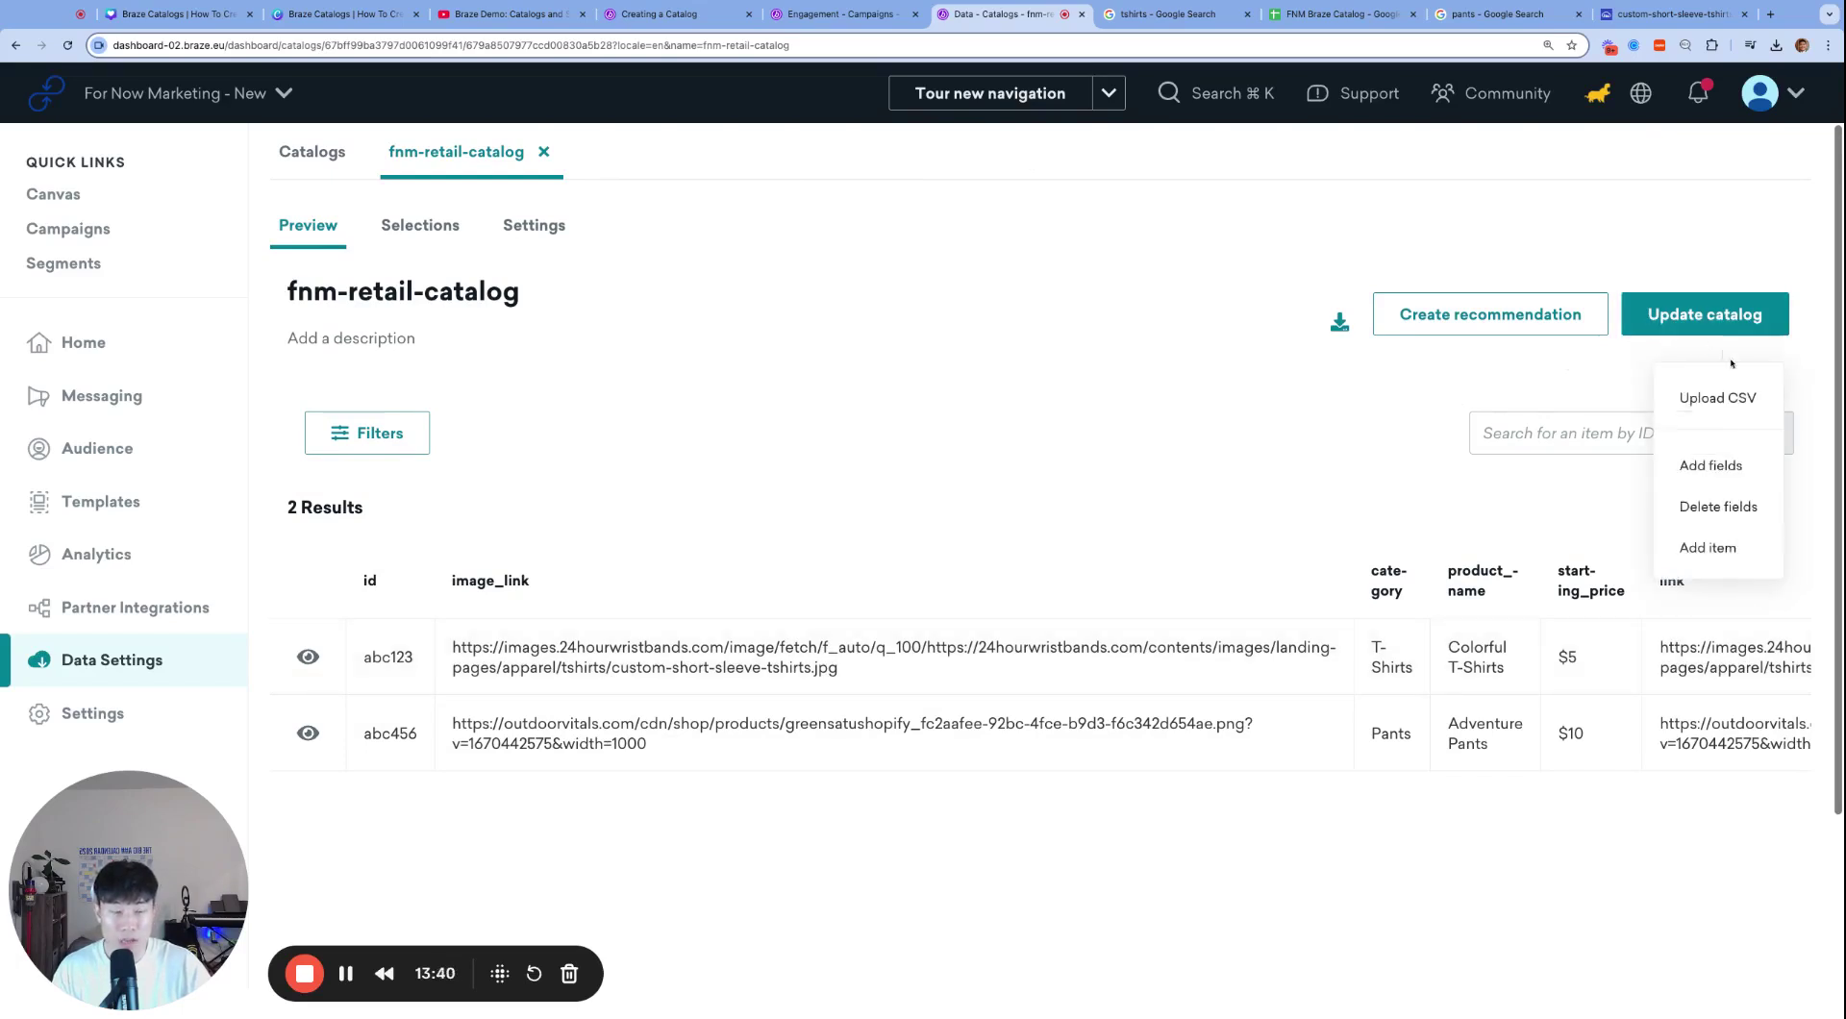
pyautogui.click(1751, 465)
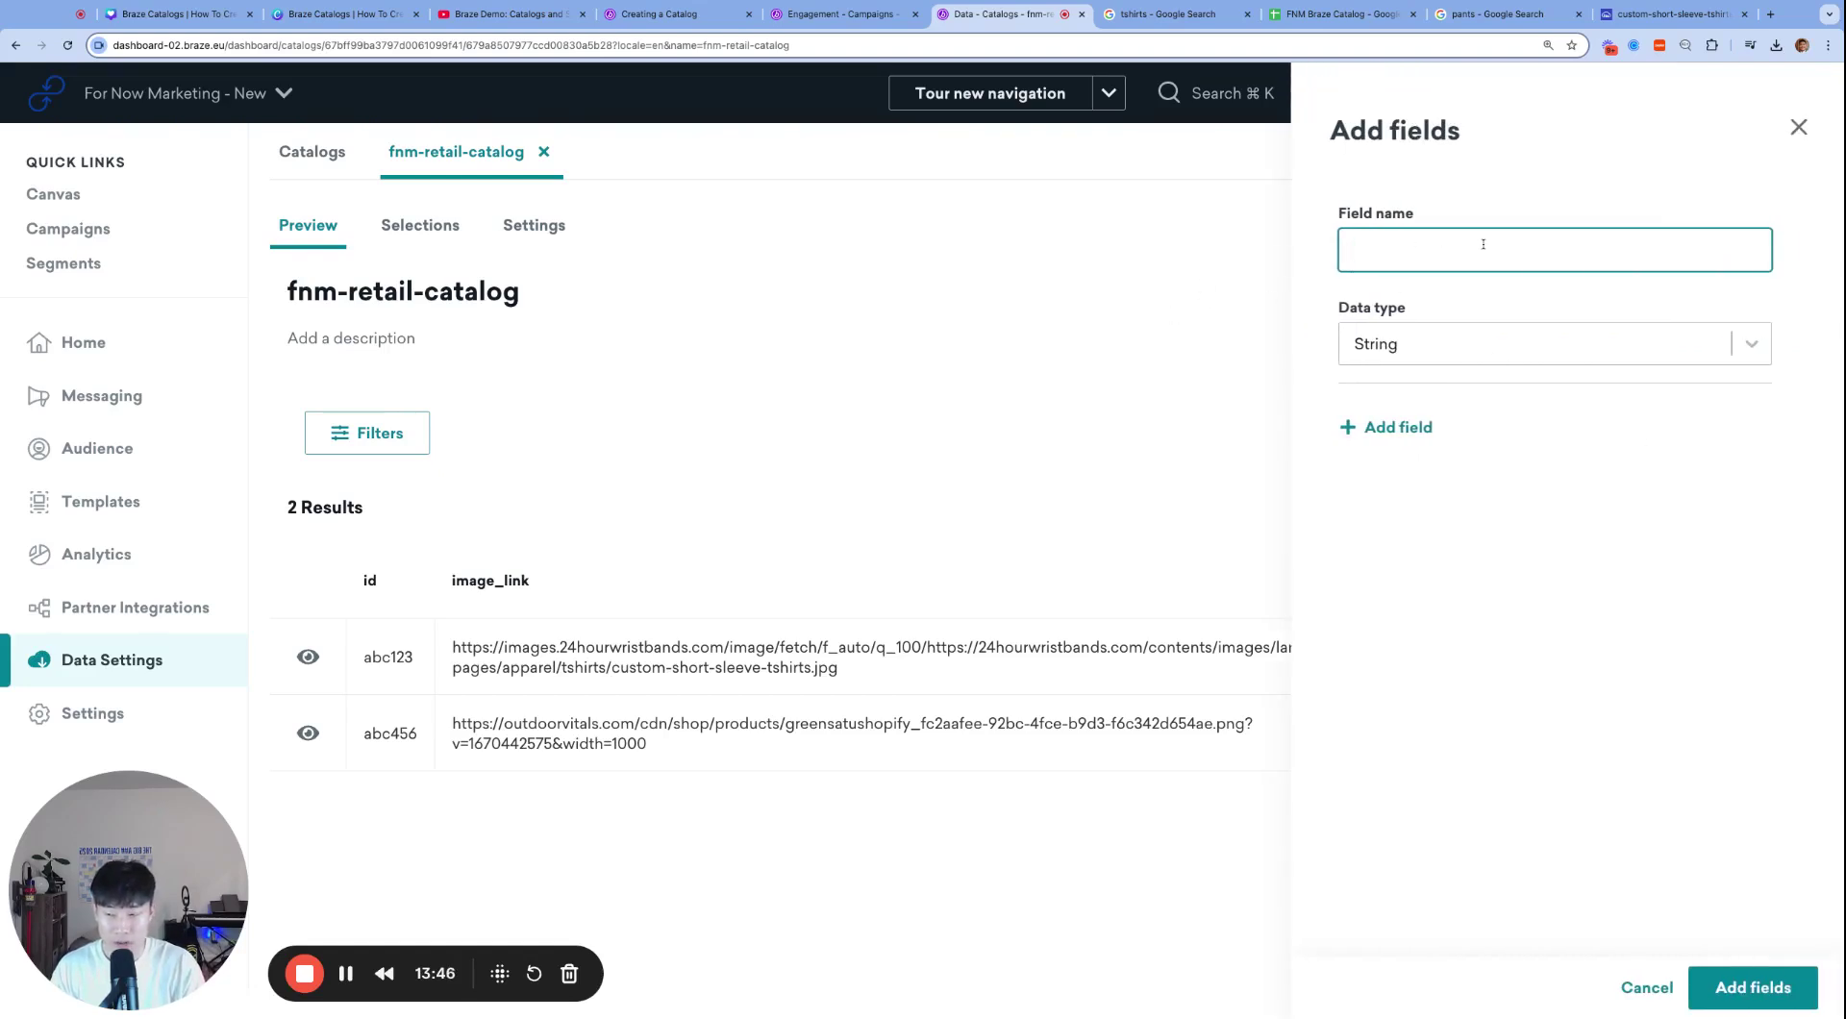
pyautogui.write('Sale')
pyautogui.press('BackSpace')
pyautogui.press('BackSpace')
pyautogui.press('BackSpace')
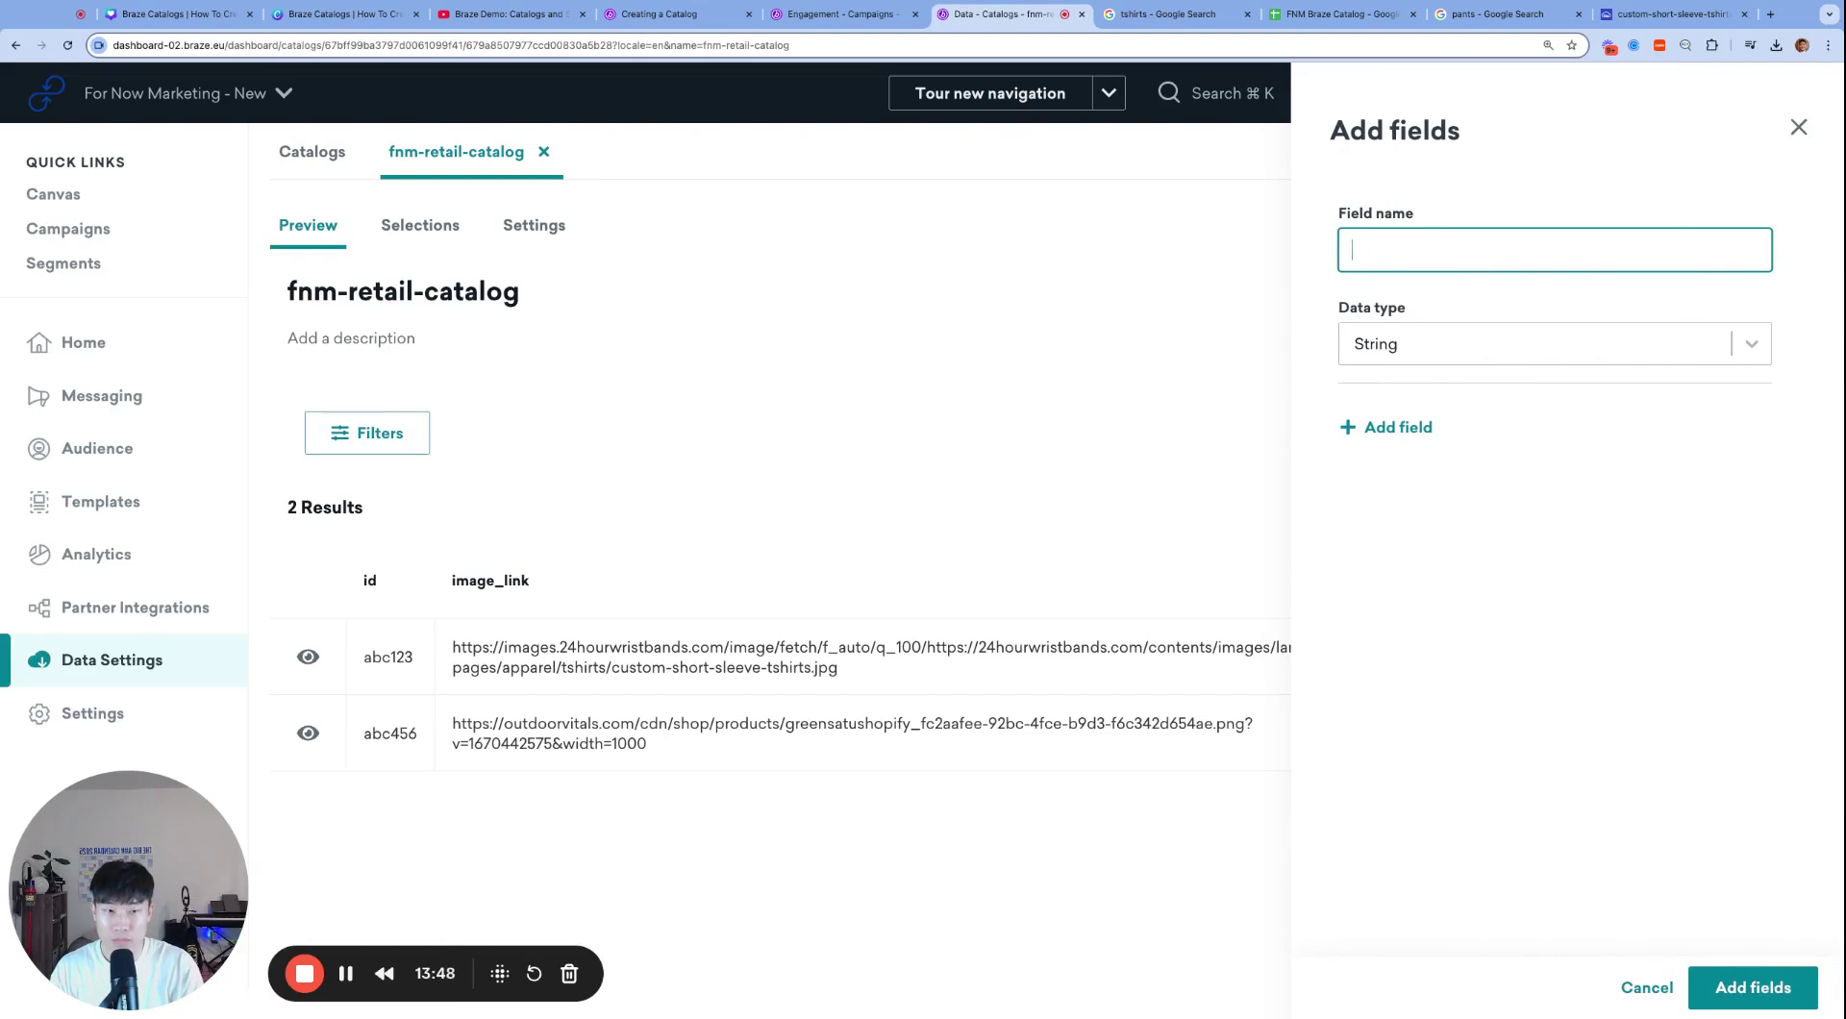
pyautogui.write('sale_starting_date')
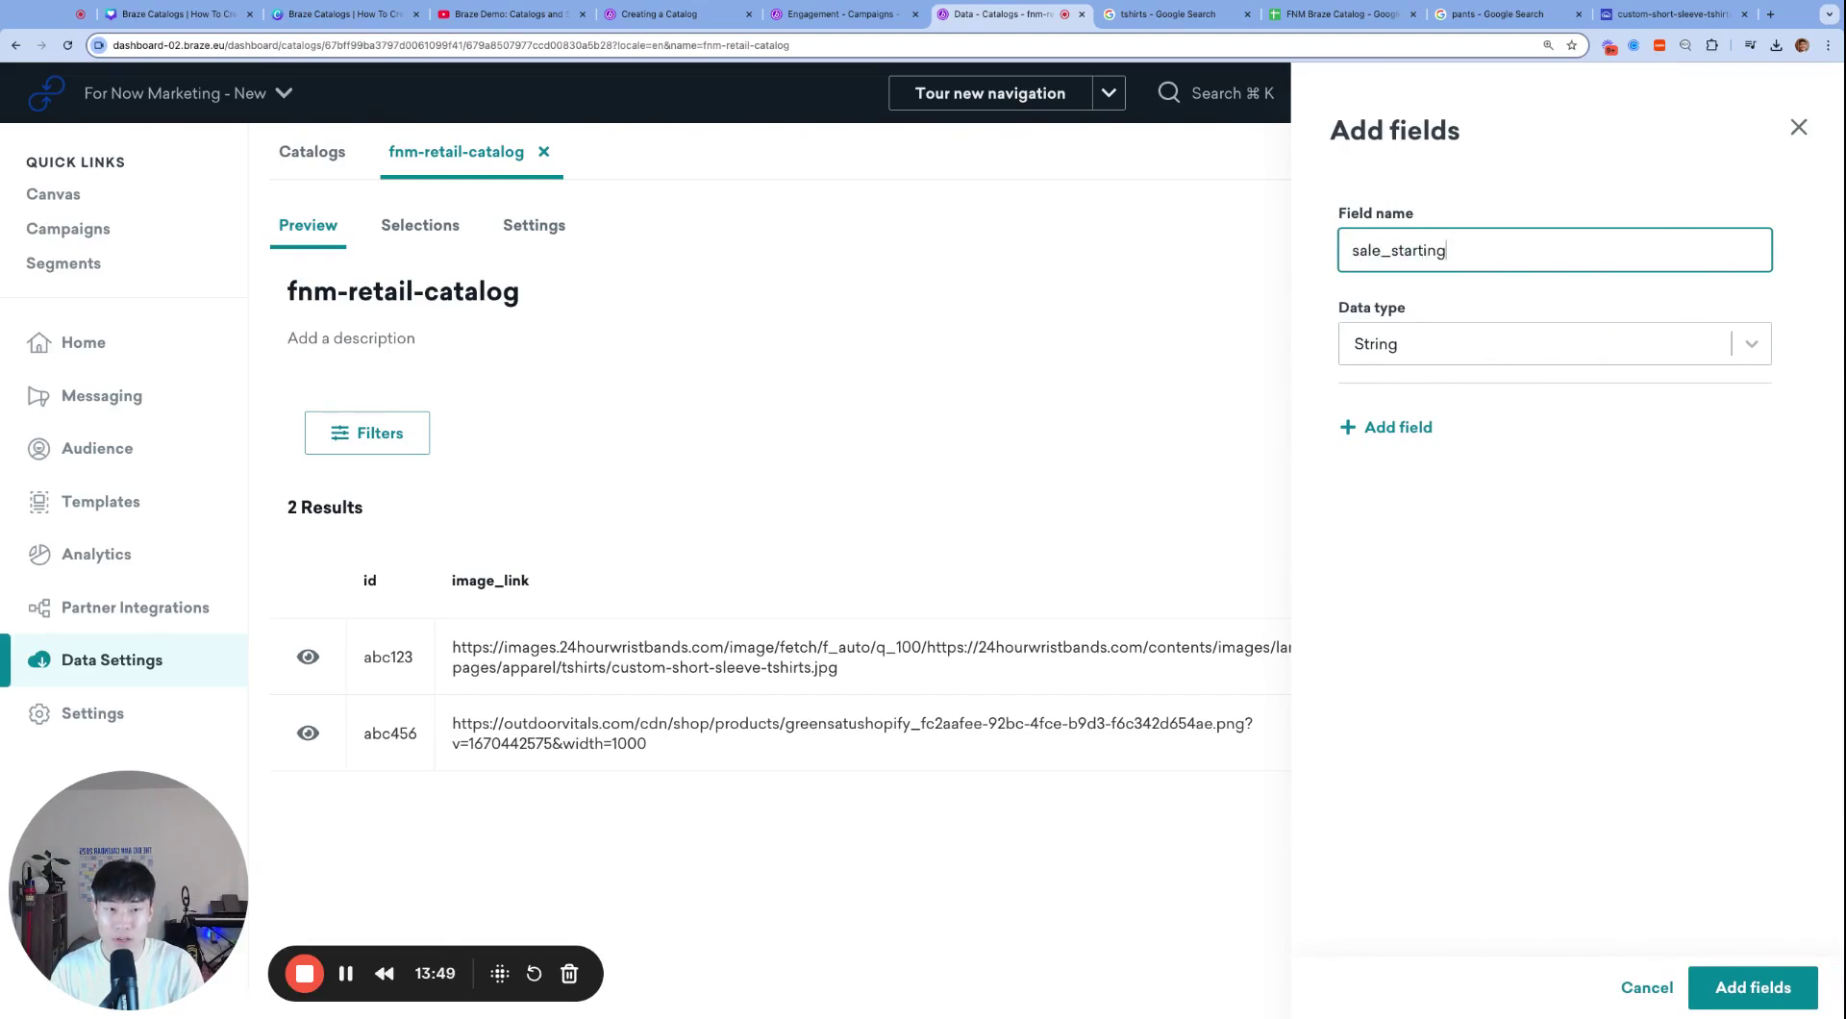
pyautogui.click(1536, 344)
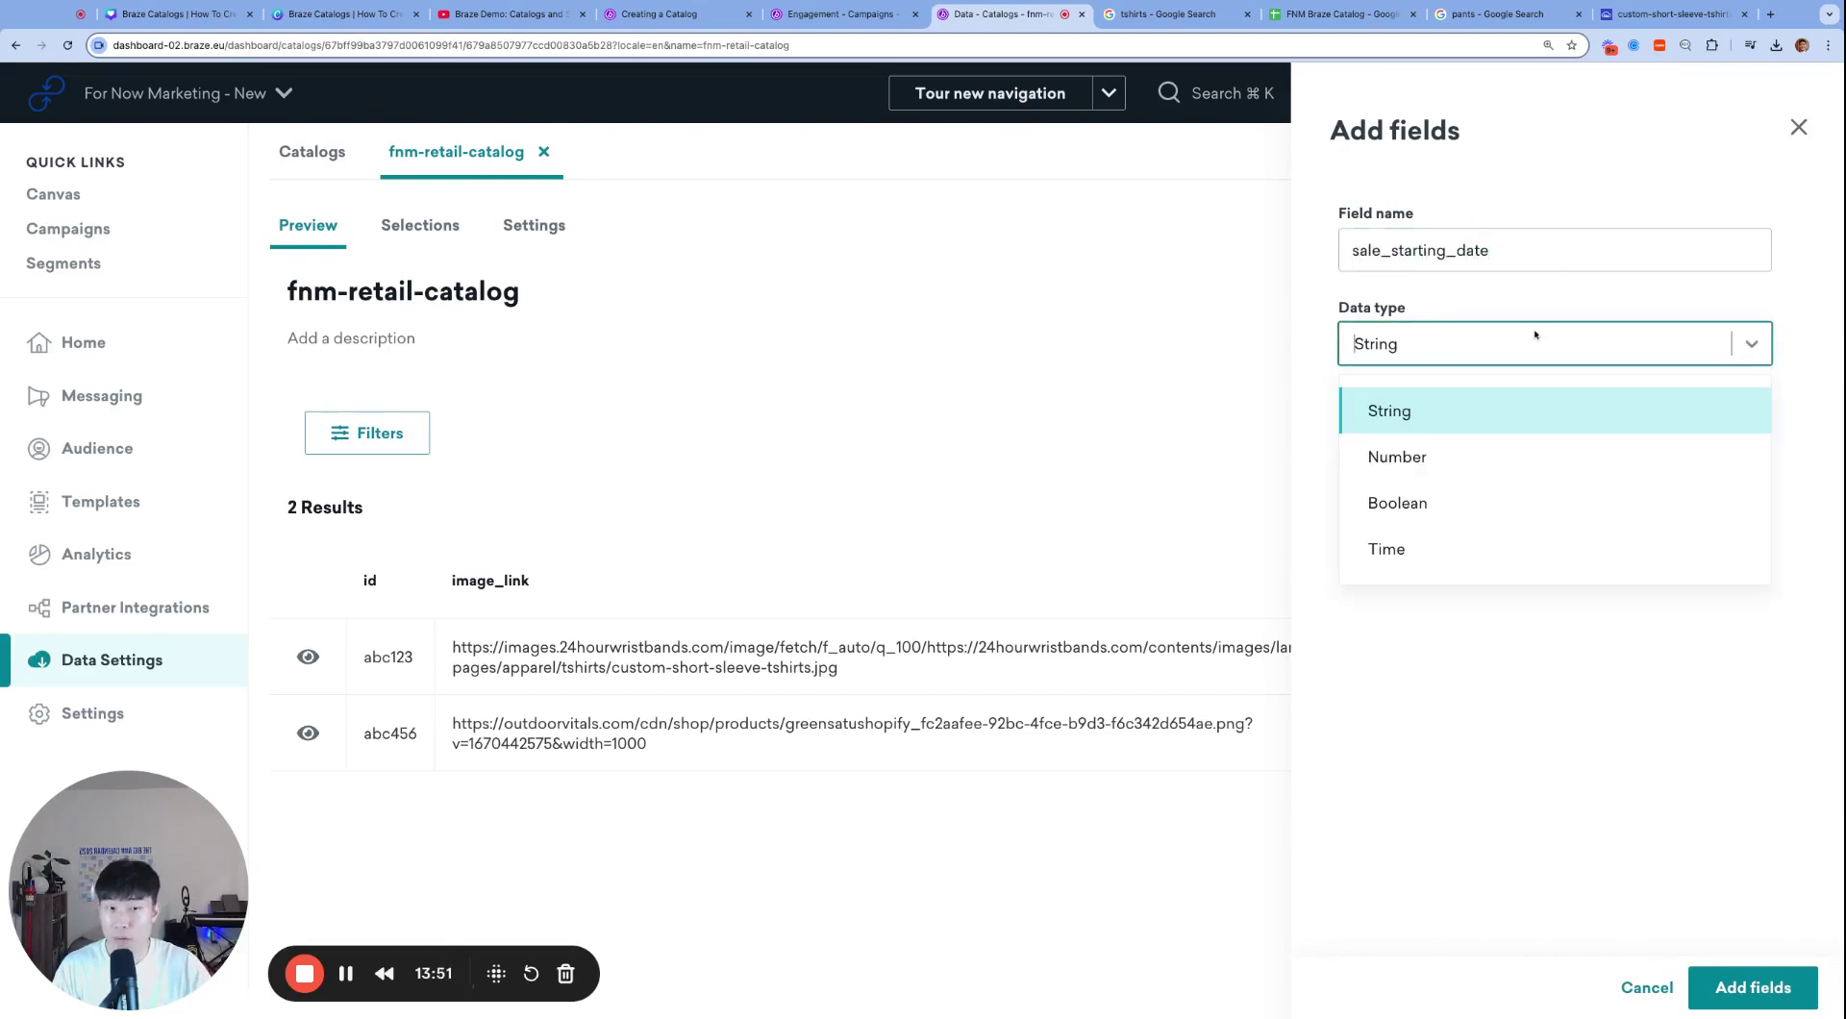
pyautogui.click(1451, 544)
pyautogui.click(1759, 999)
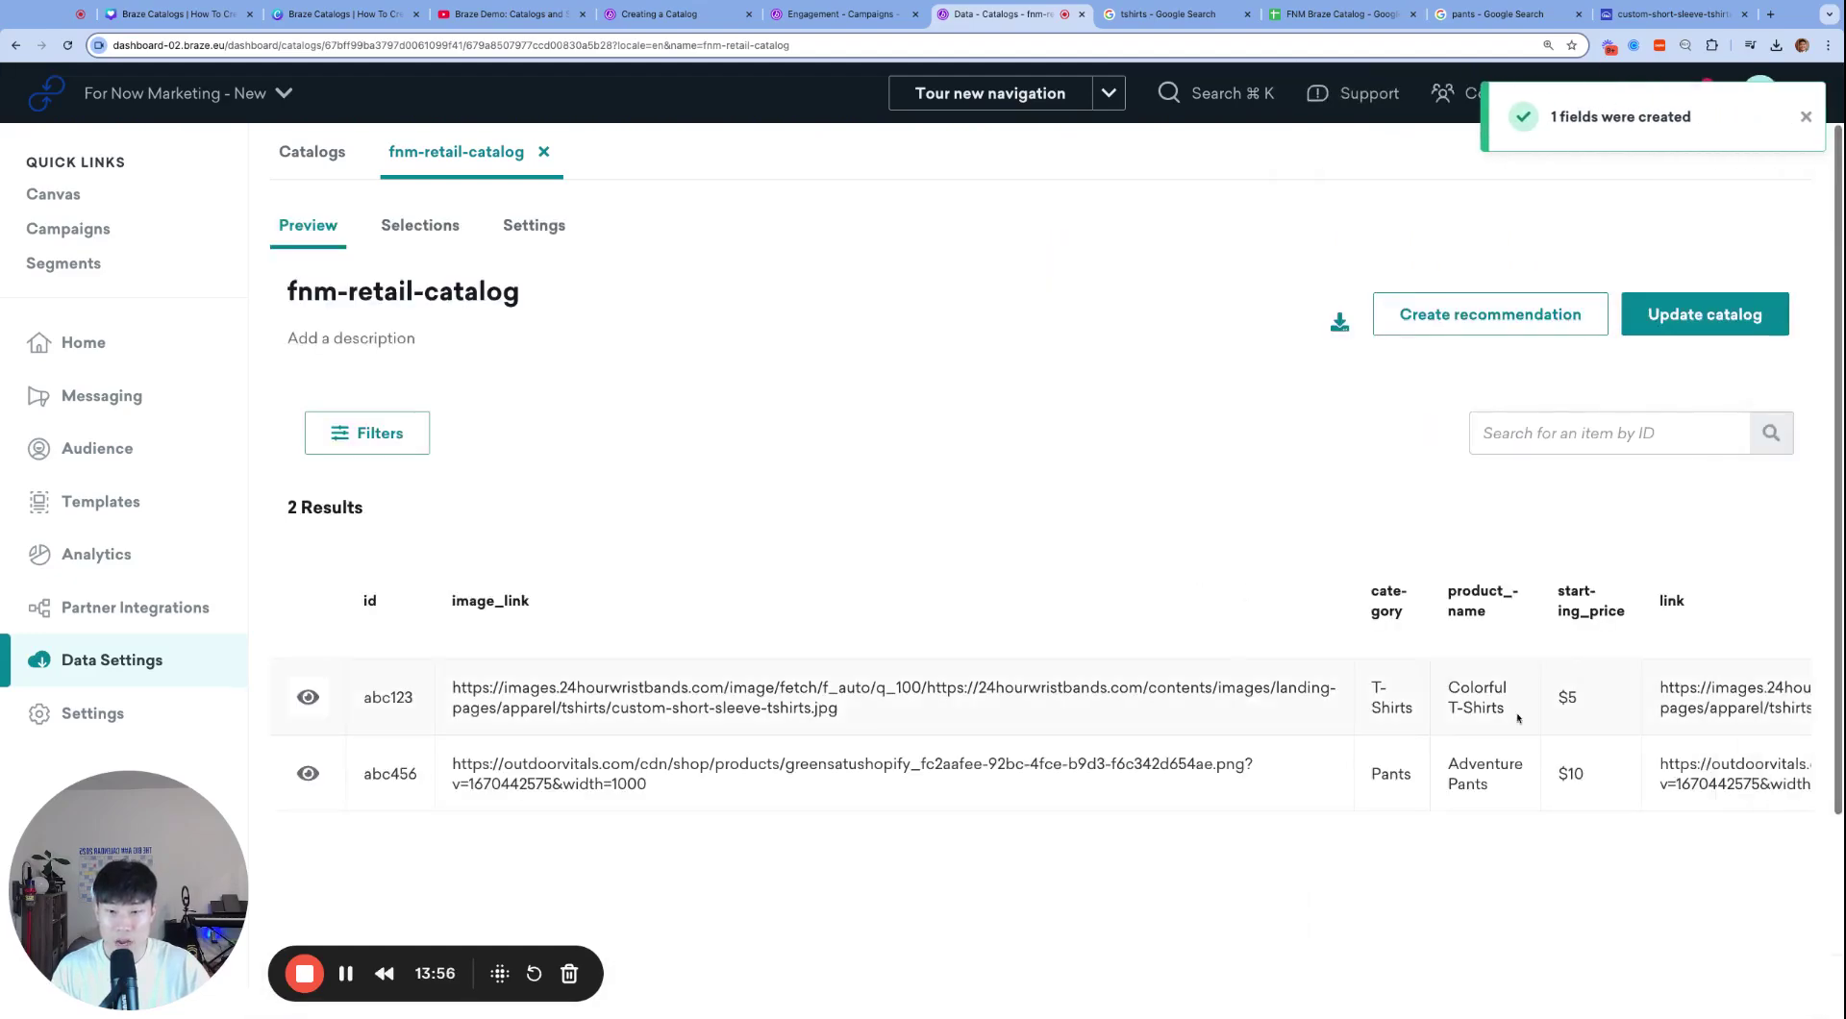
pyautogui.hscroll(3, 1603, 638)
pyautogui.hscroll(5, 1601, 682)
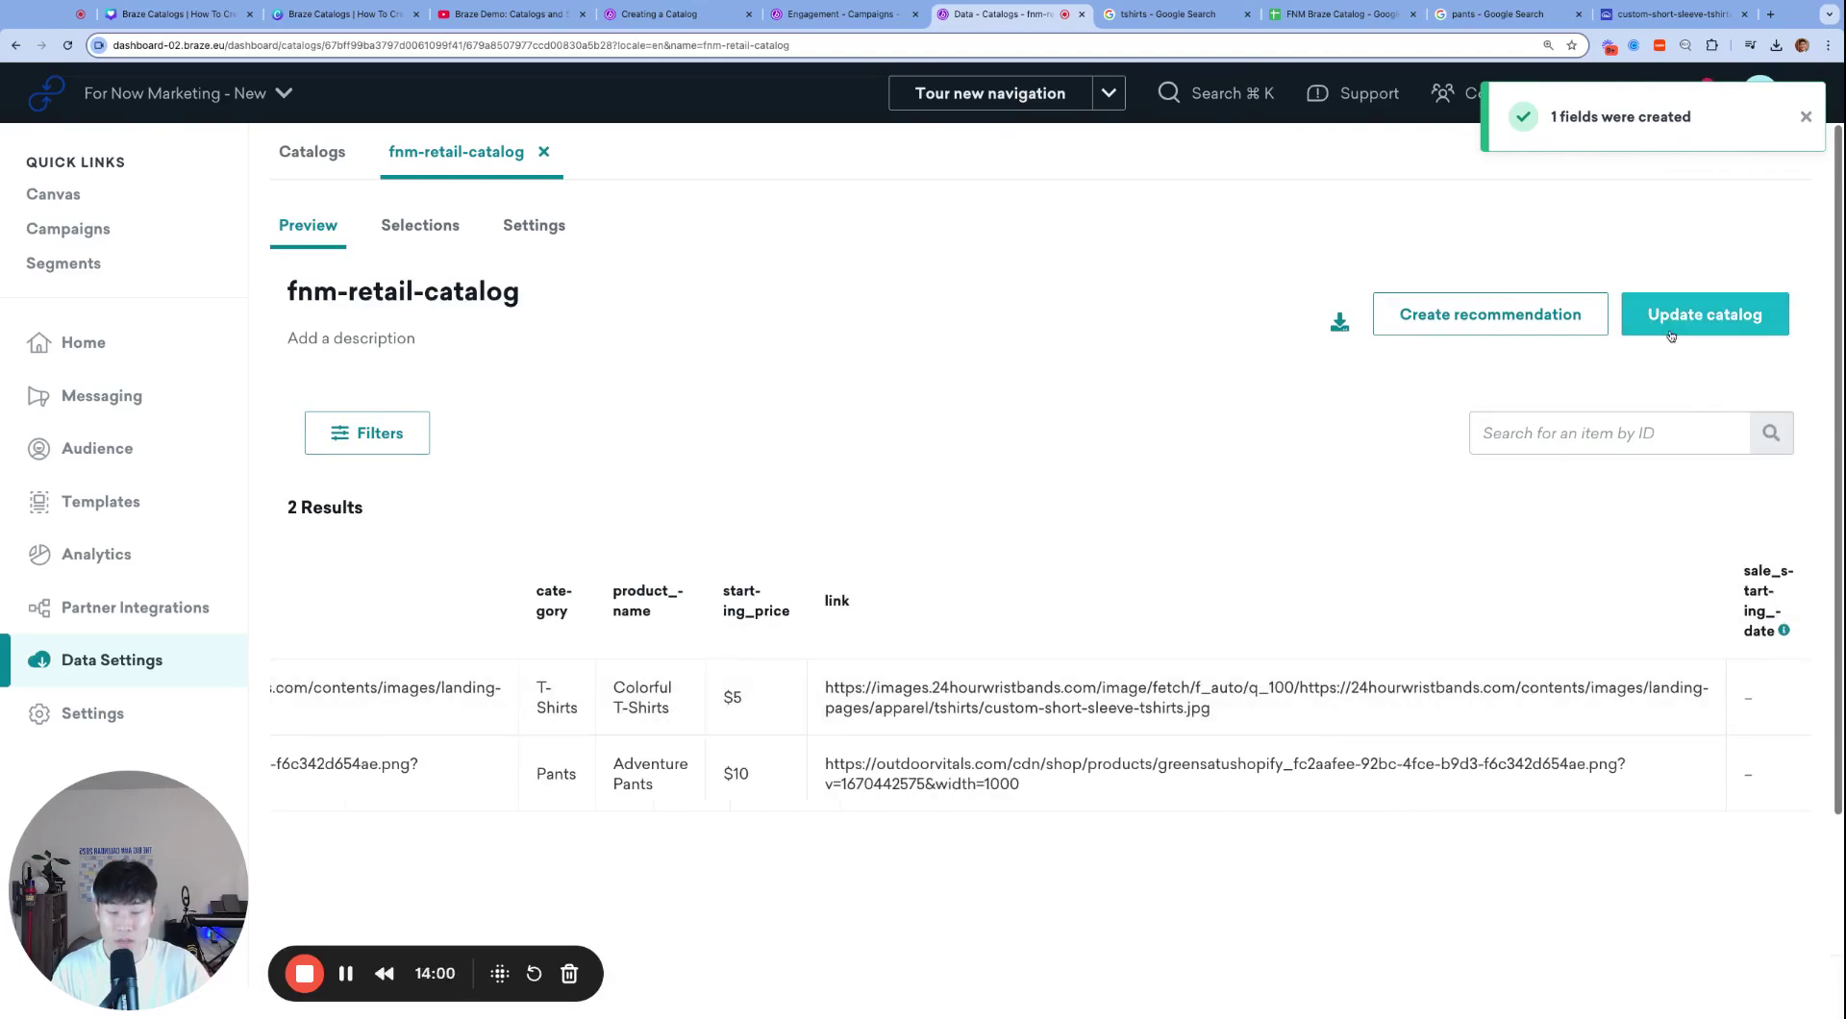
# Step: Check the FNM Braze Catalog spreadsheet, then review the catalog's existing fields under Delete fields
pyautogui.click(1336, 13)
pyautogui.click(969, 12)
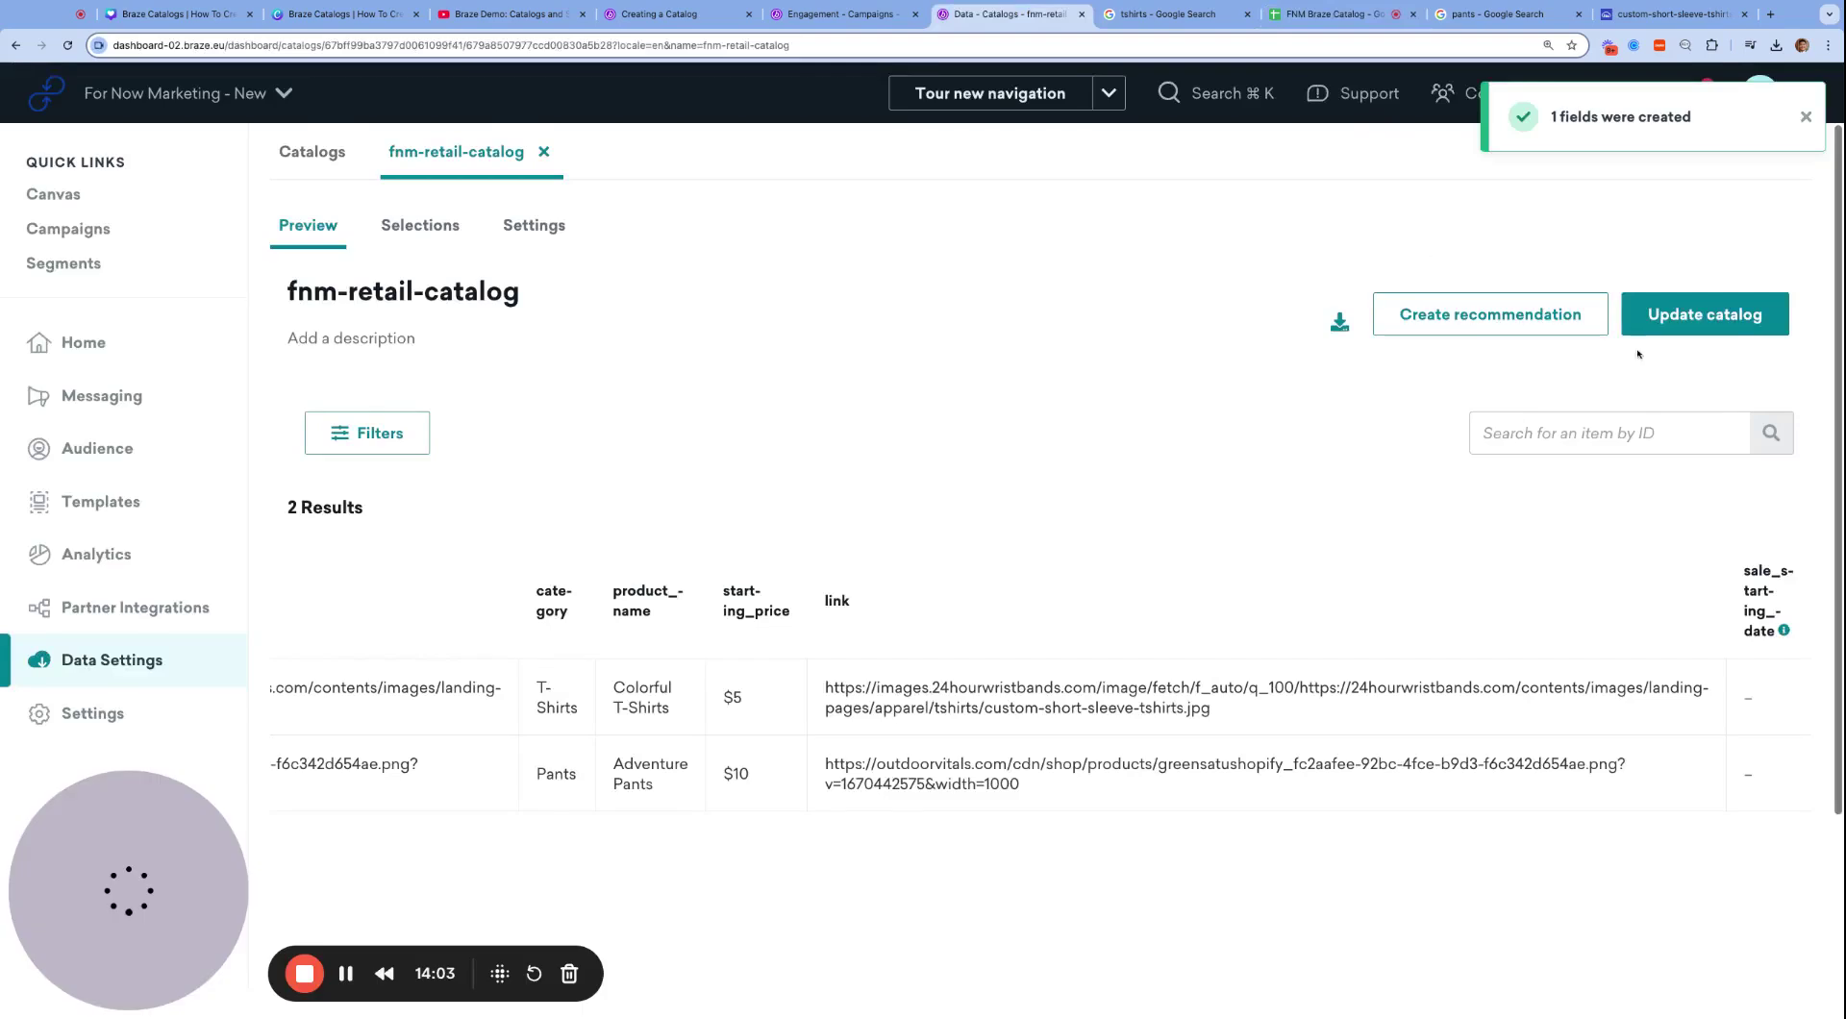
pyautogui.click(1704, 318)
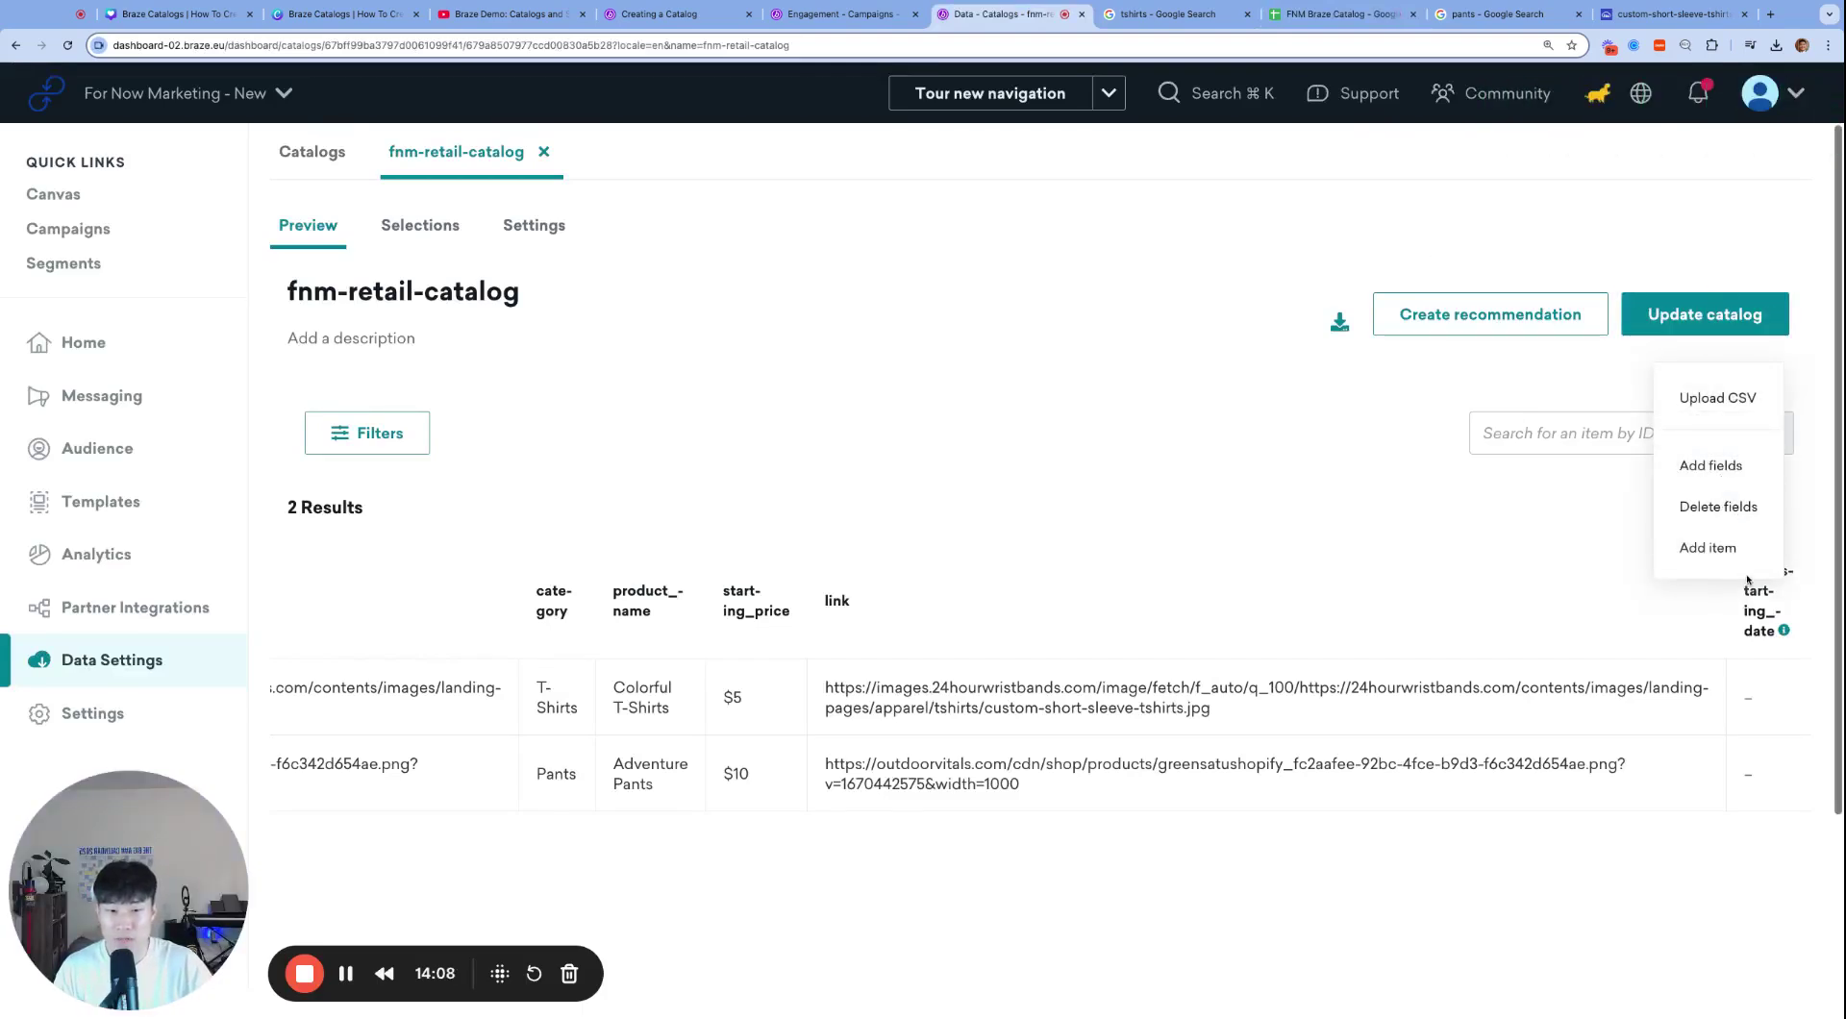
pyautogui.click(1721, 507)
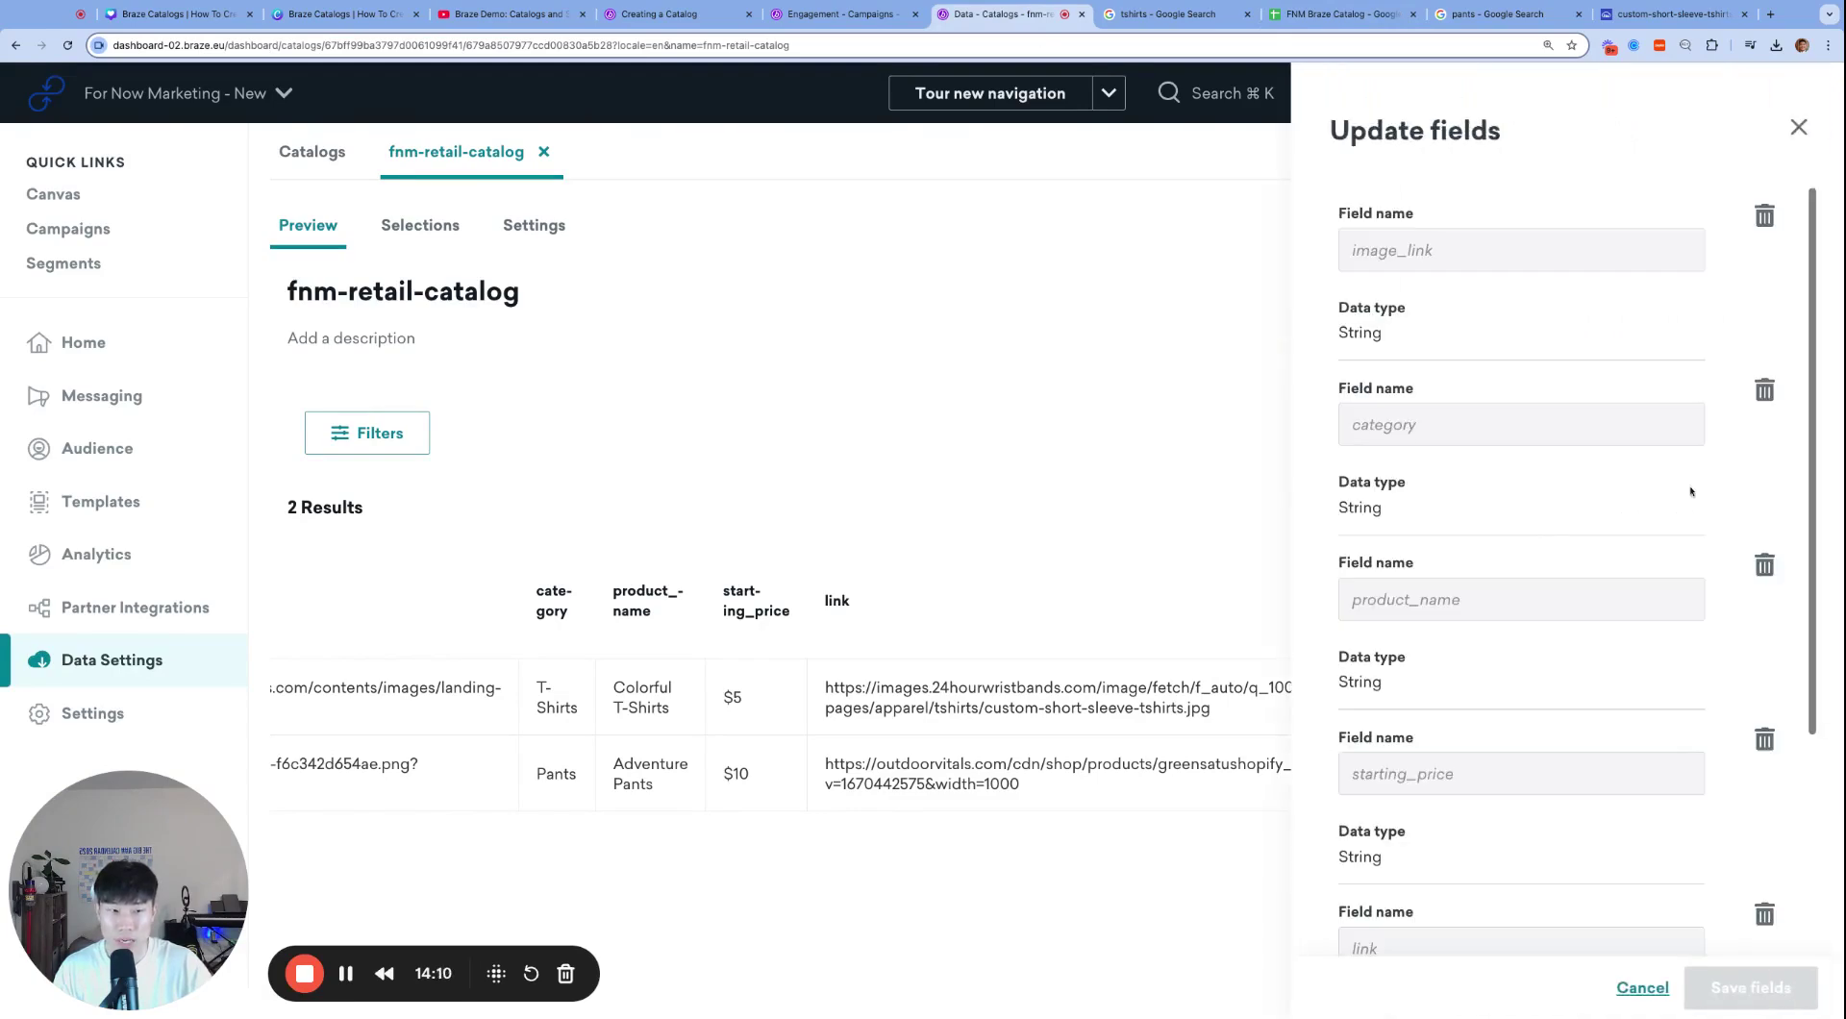
# Step: Close the field list without saving and reopen the Update catalog options
pyautogui.scroll(-3, 1726, 530)
pyautogui.click(1797, 127)
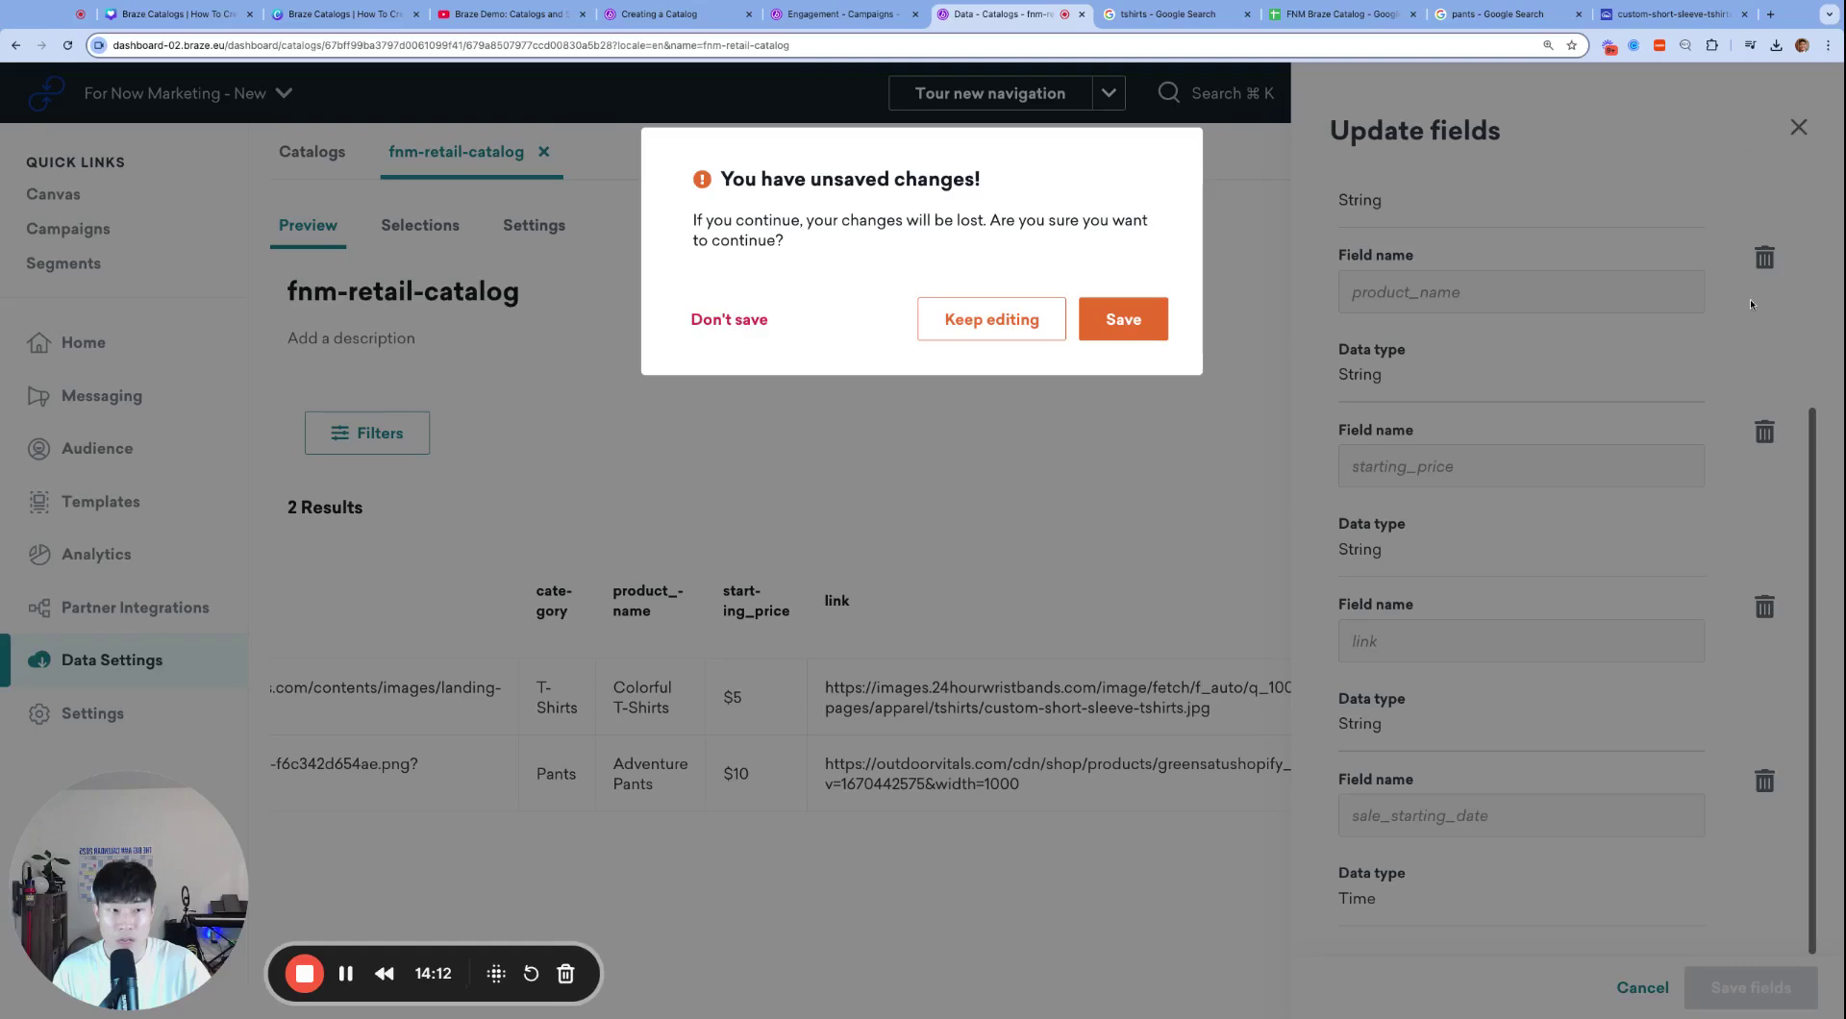
pyautogui.click(765, 326)
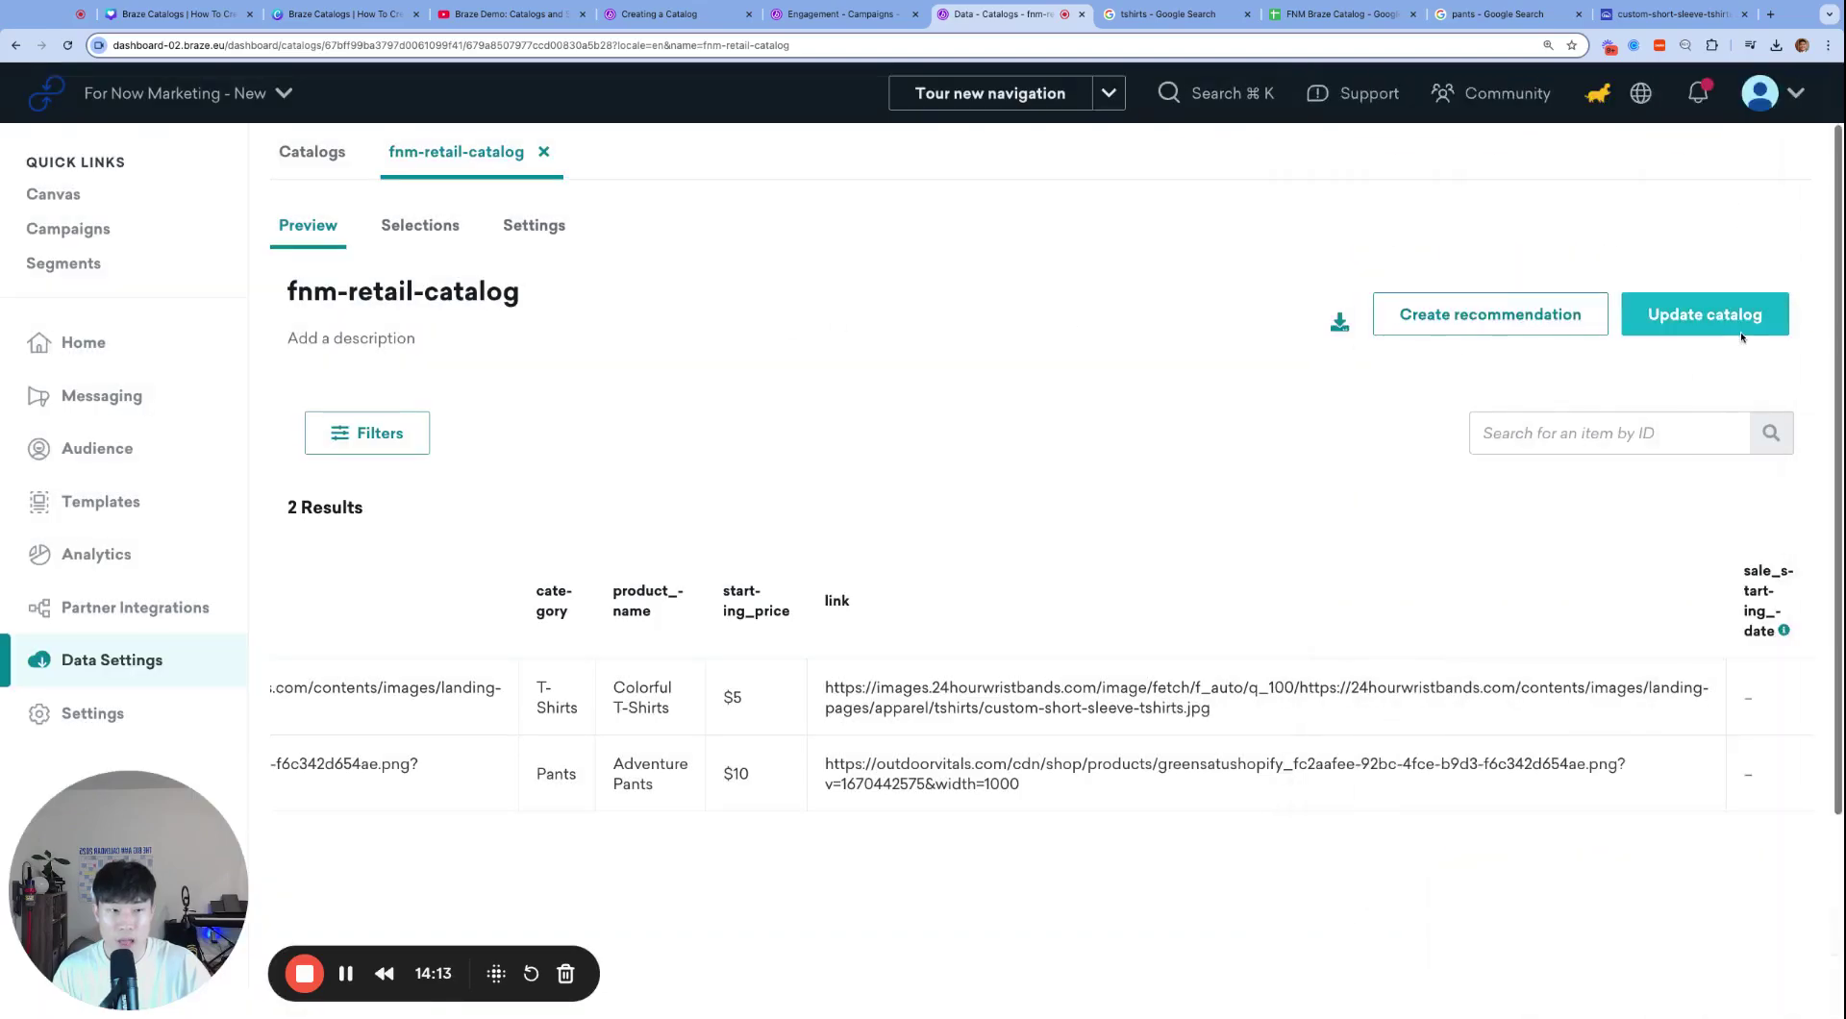
pyautogui.click(1743, 327)
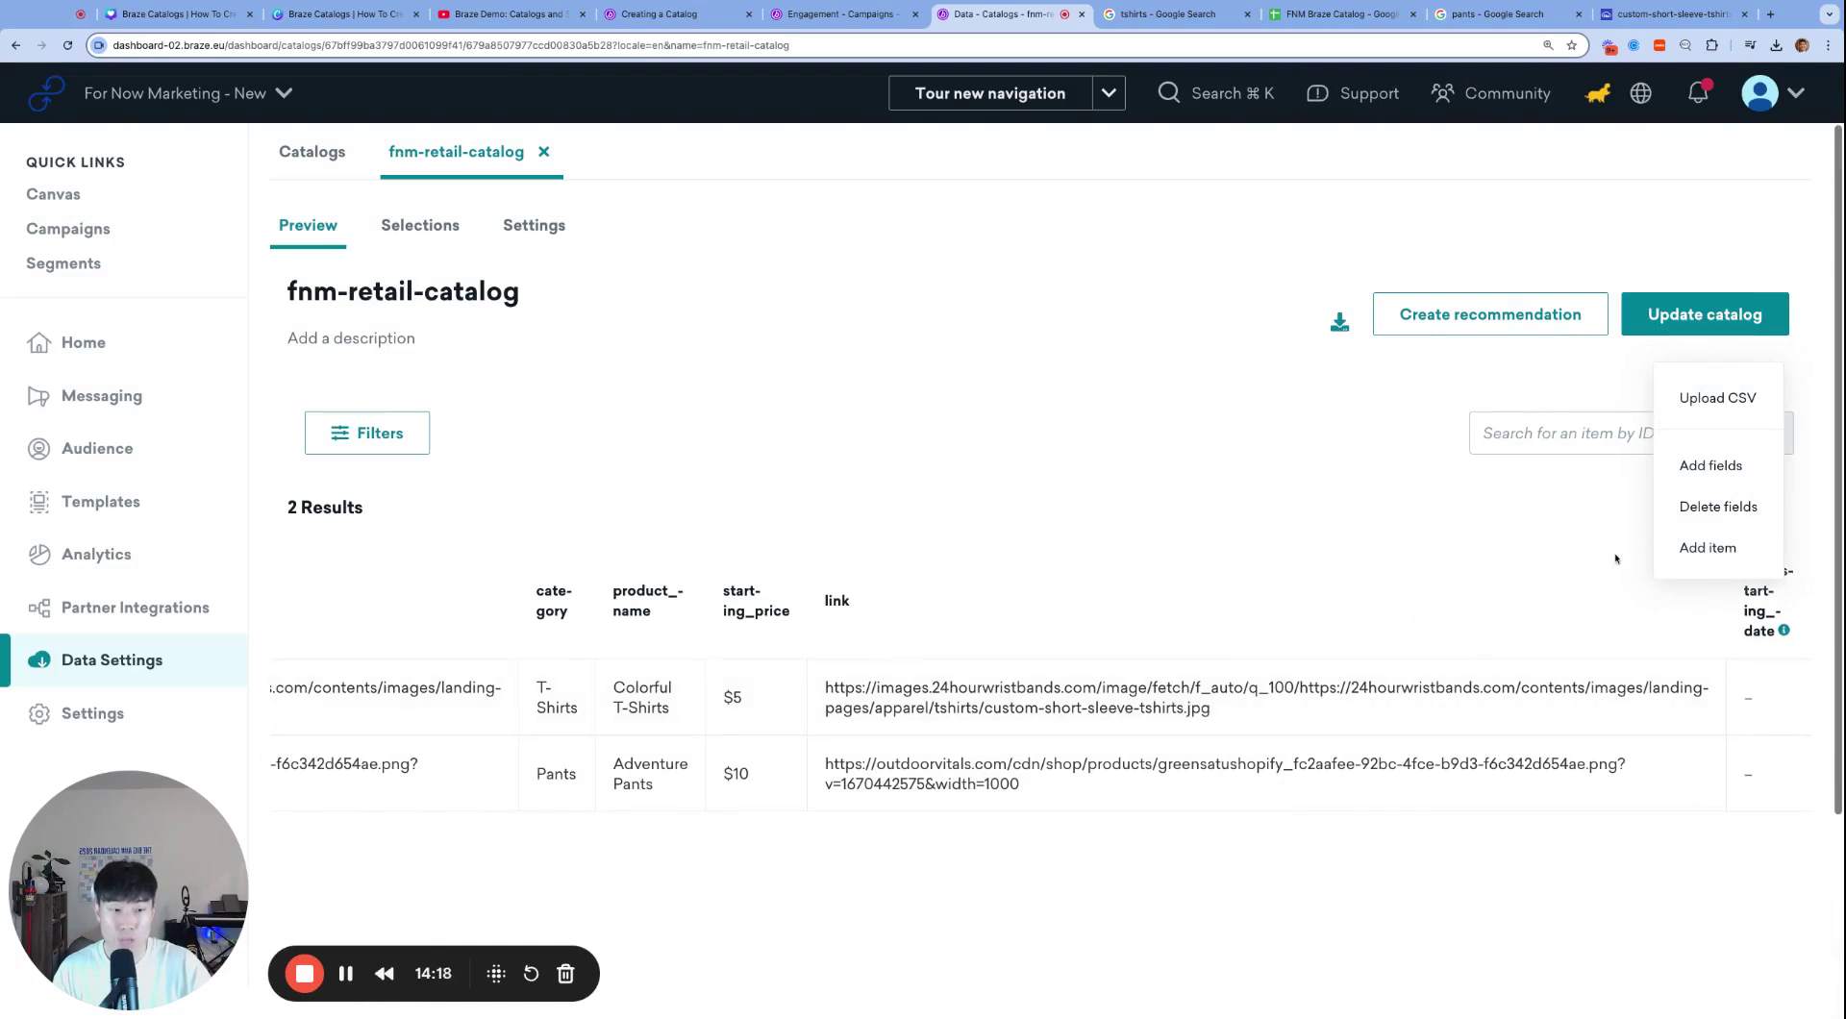
# Step: Try the Add item form's sale_starting_date picker, then discard the empty item
pyautogui.click(1708, 547)
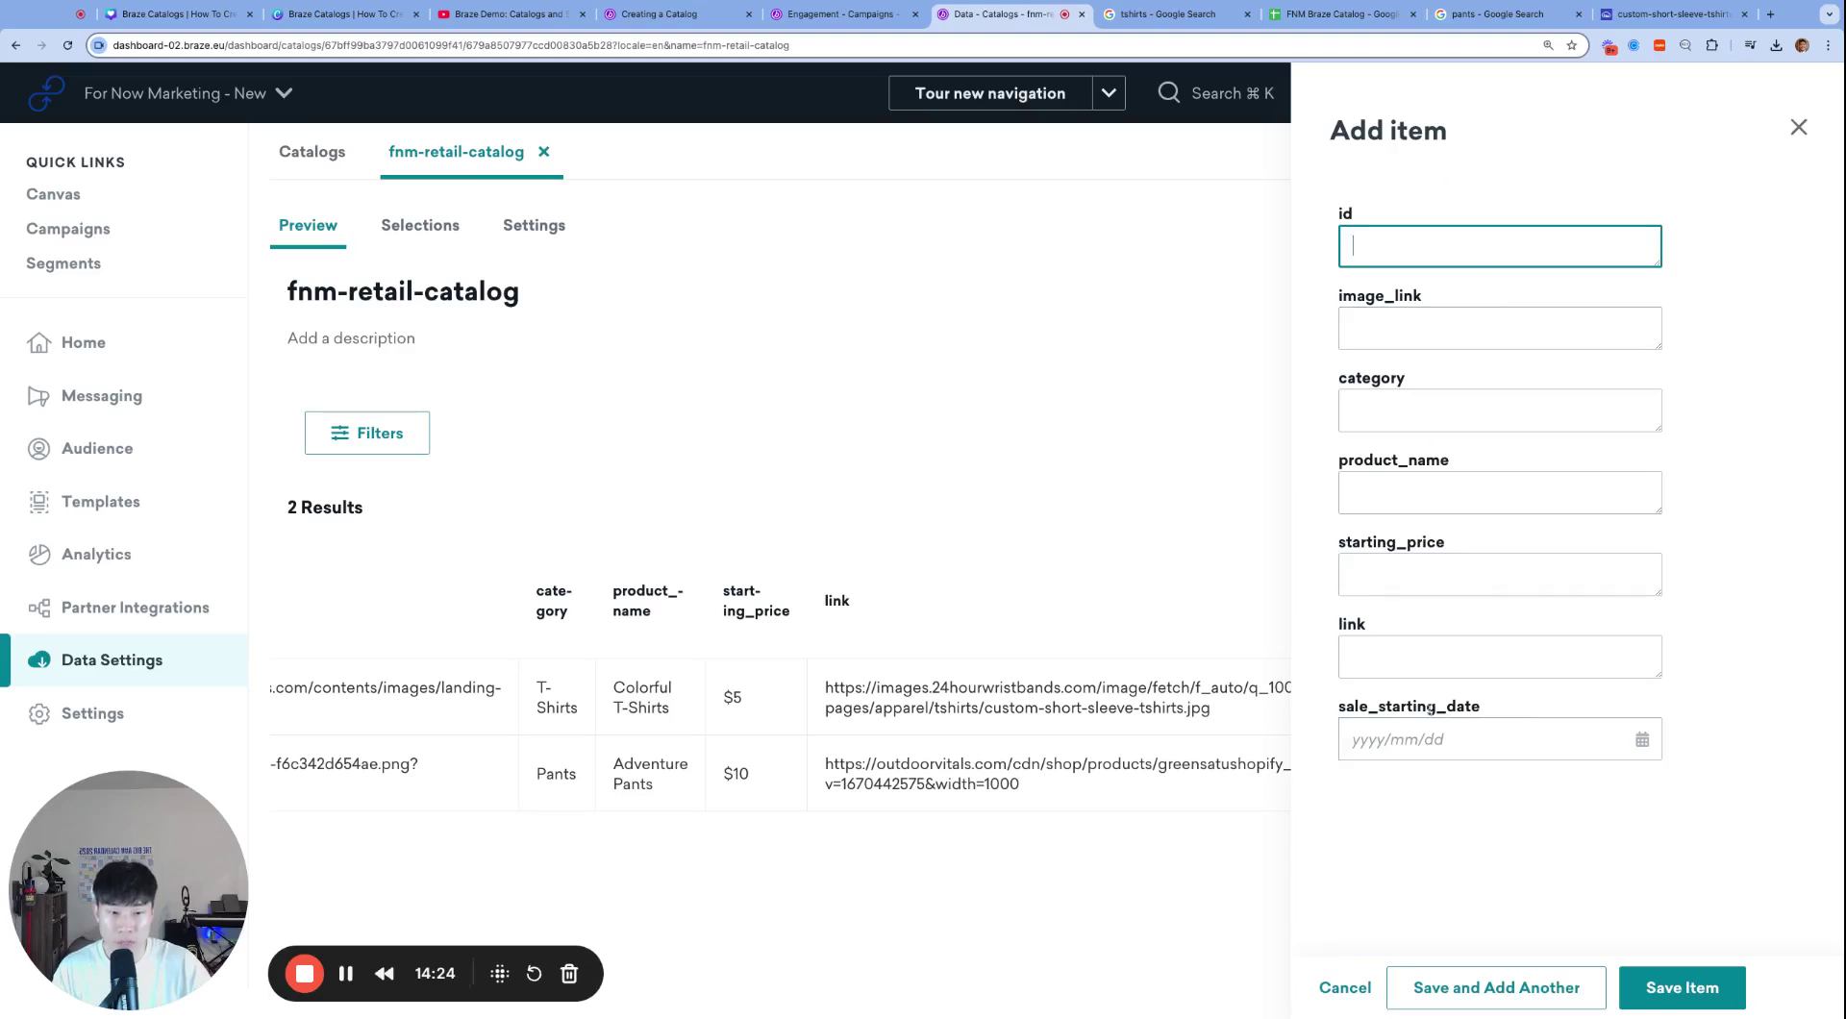
pyautogui.doubleClick(1378, 707)
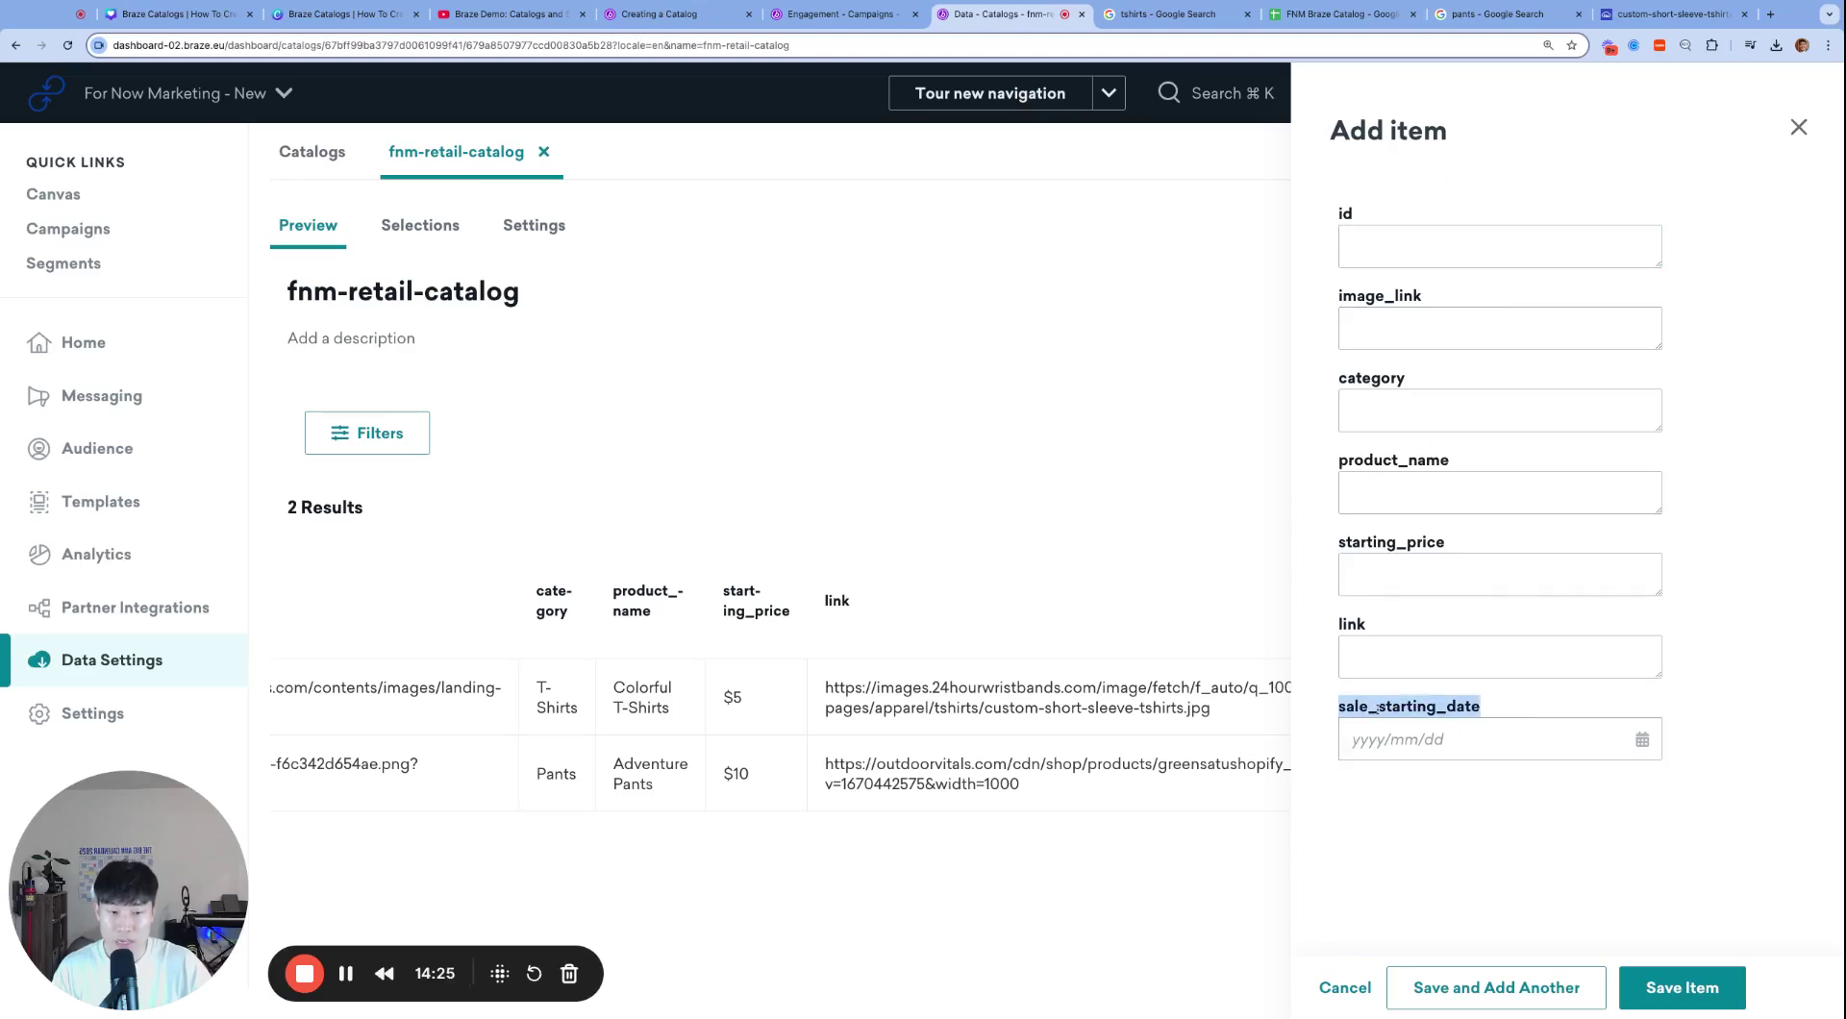
pyautogui.click(1642, 740)
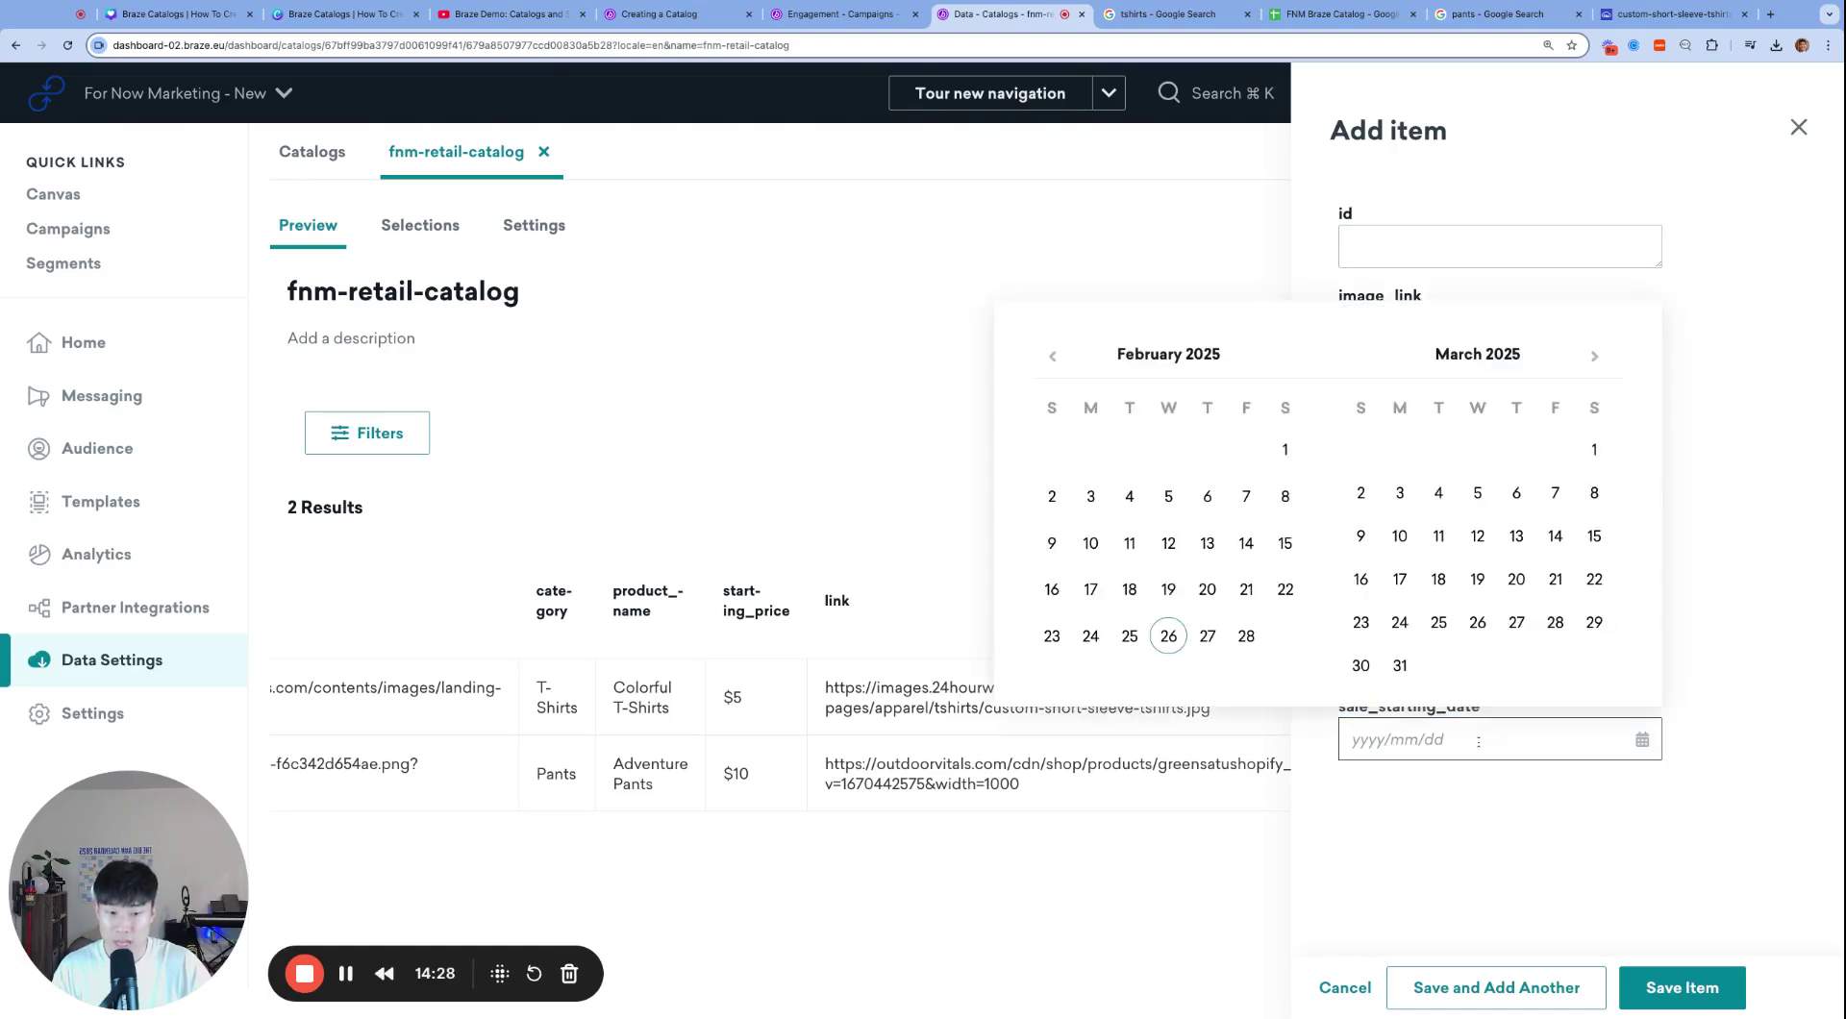
pyautogui.click(1458, 795)
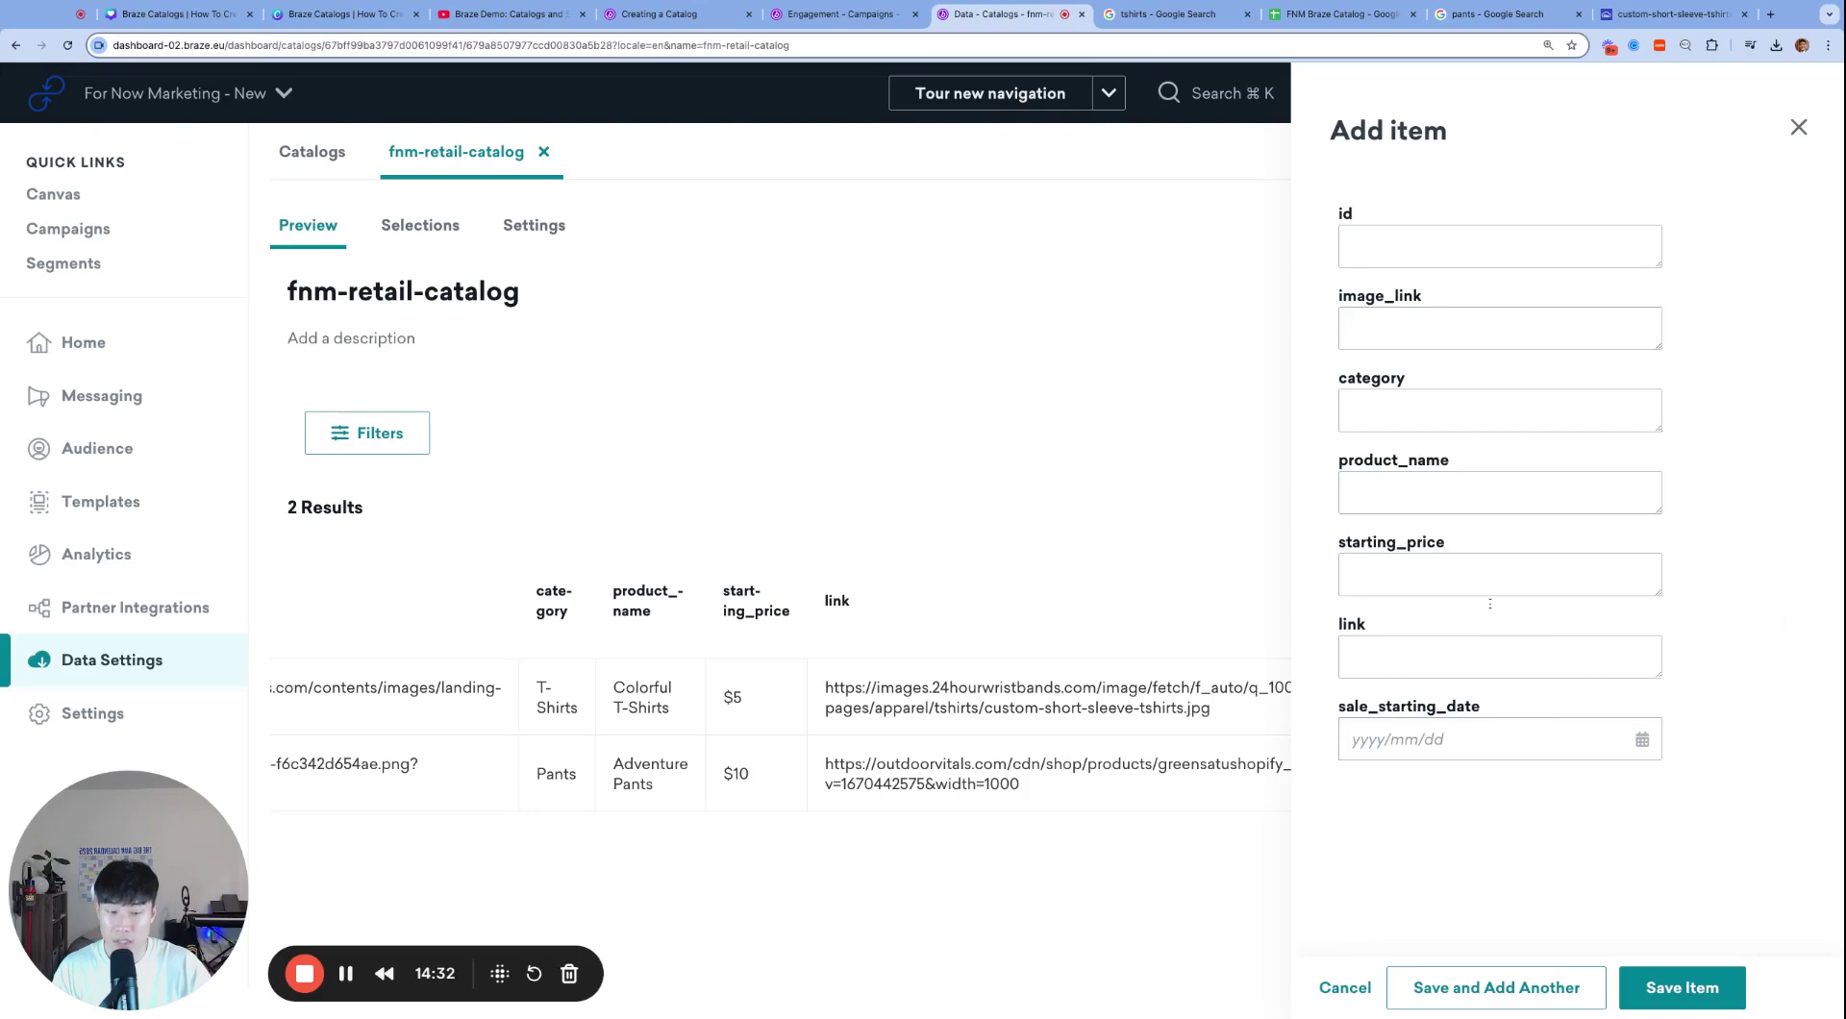
pyautogui.click(1797, 127)
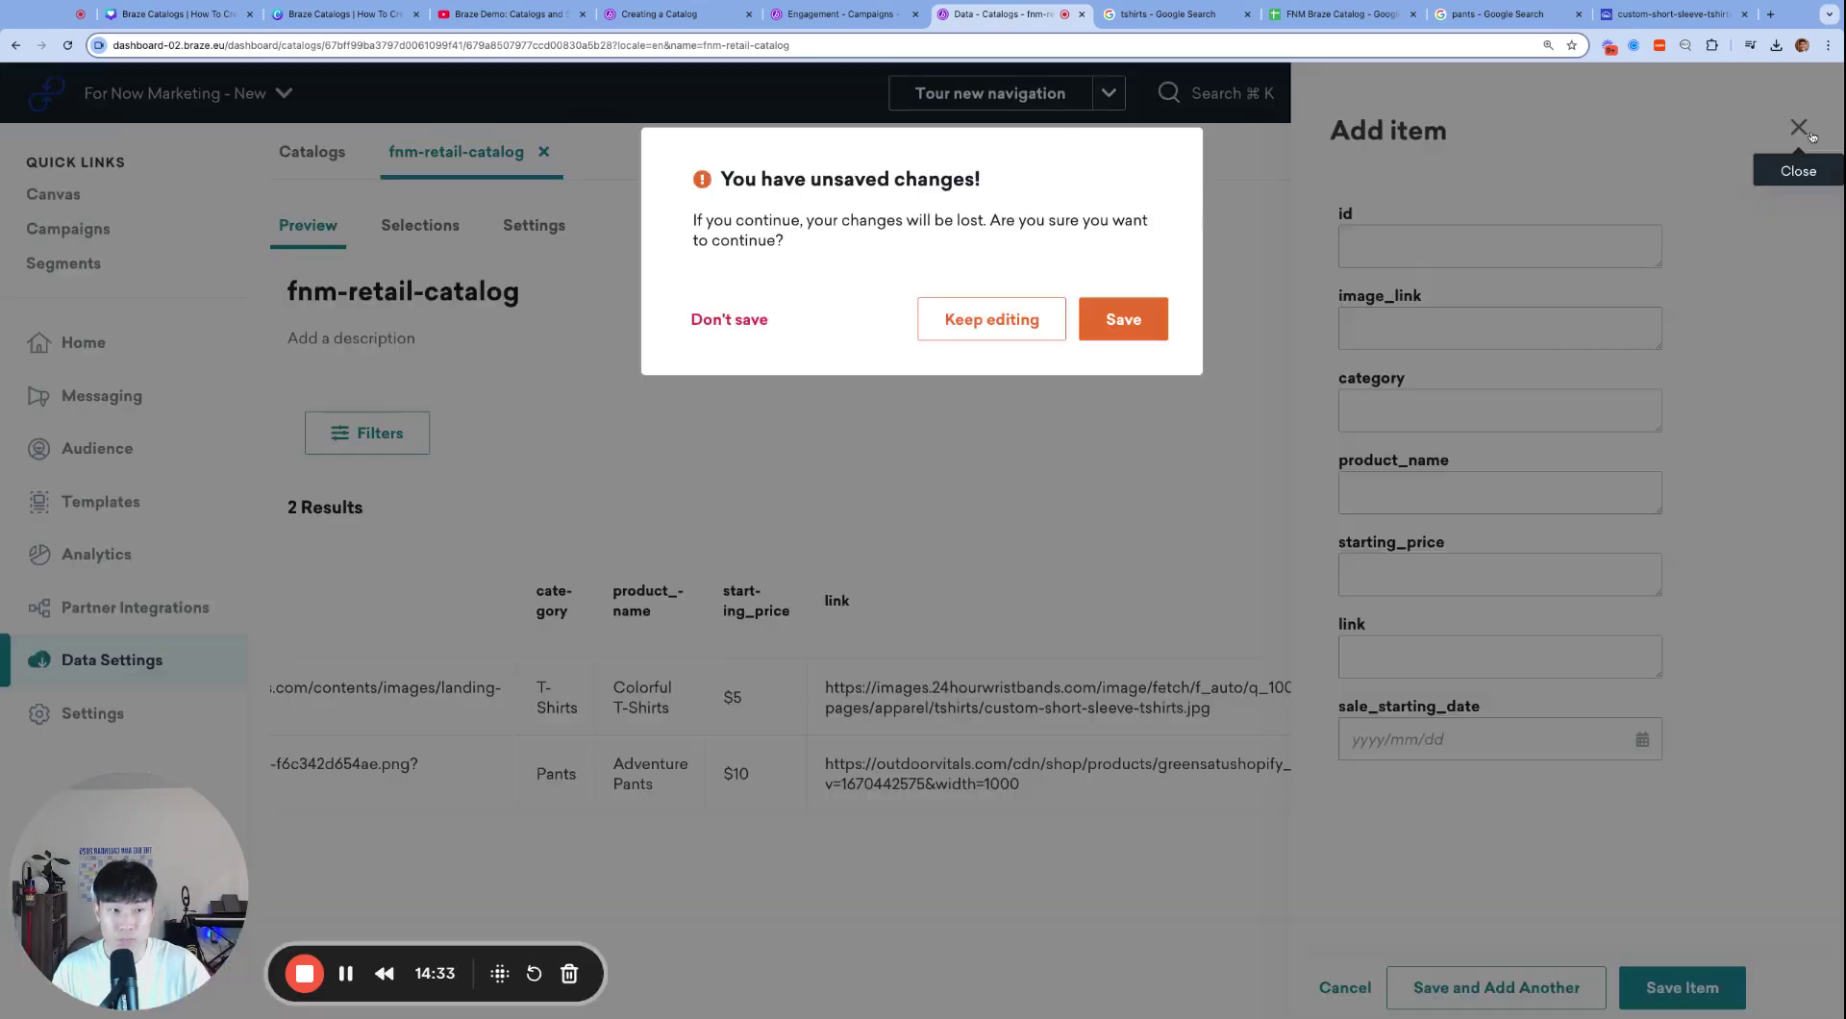
pyautogui.click(731, 318)
pyautogui.hscroll(-7, 1190, 731)
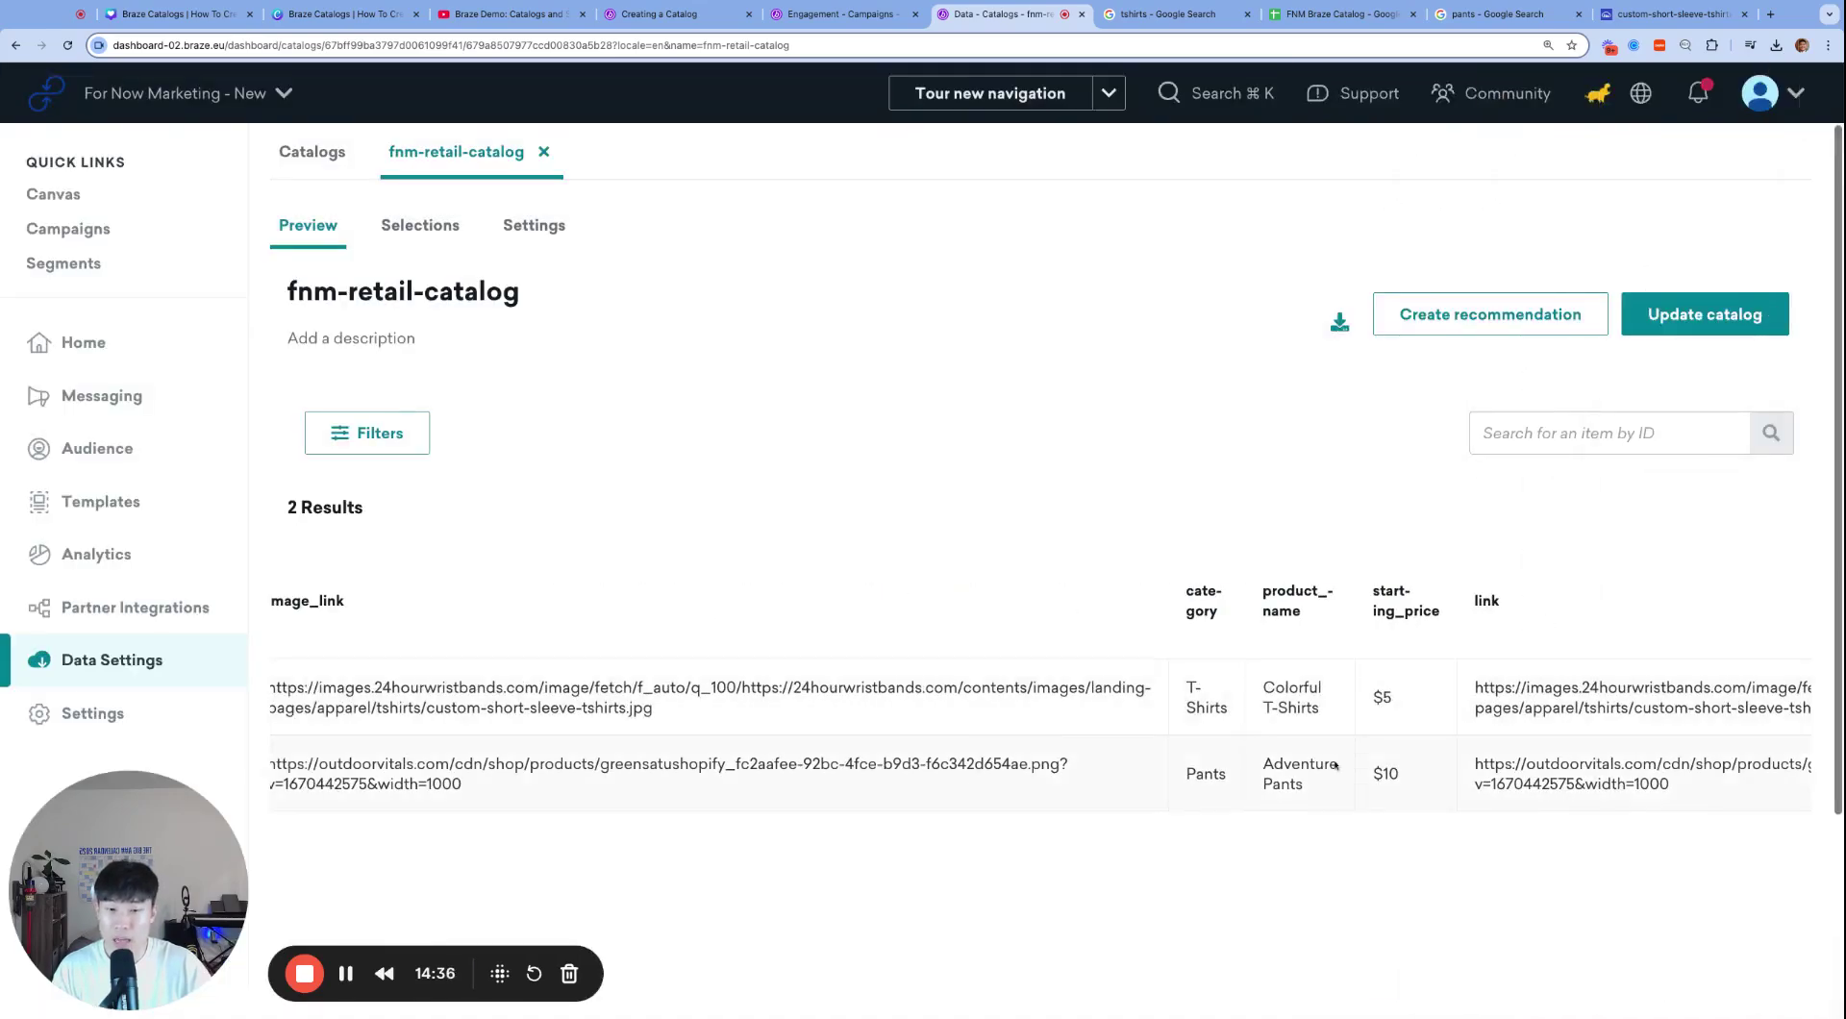
pyautogui.hscroll(-5, 1335, 765)
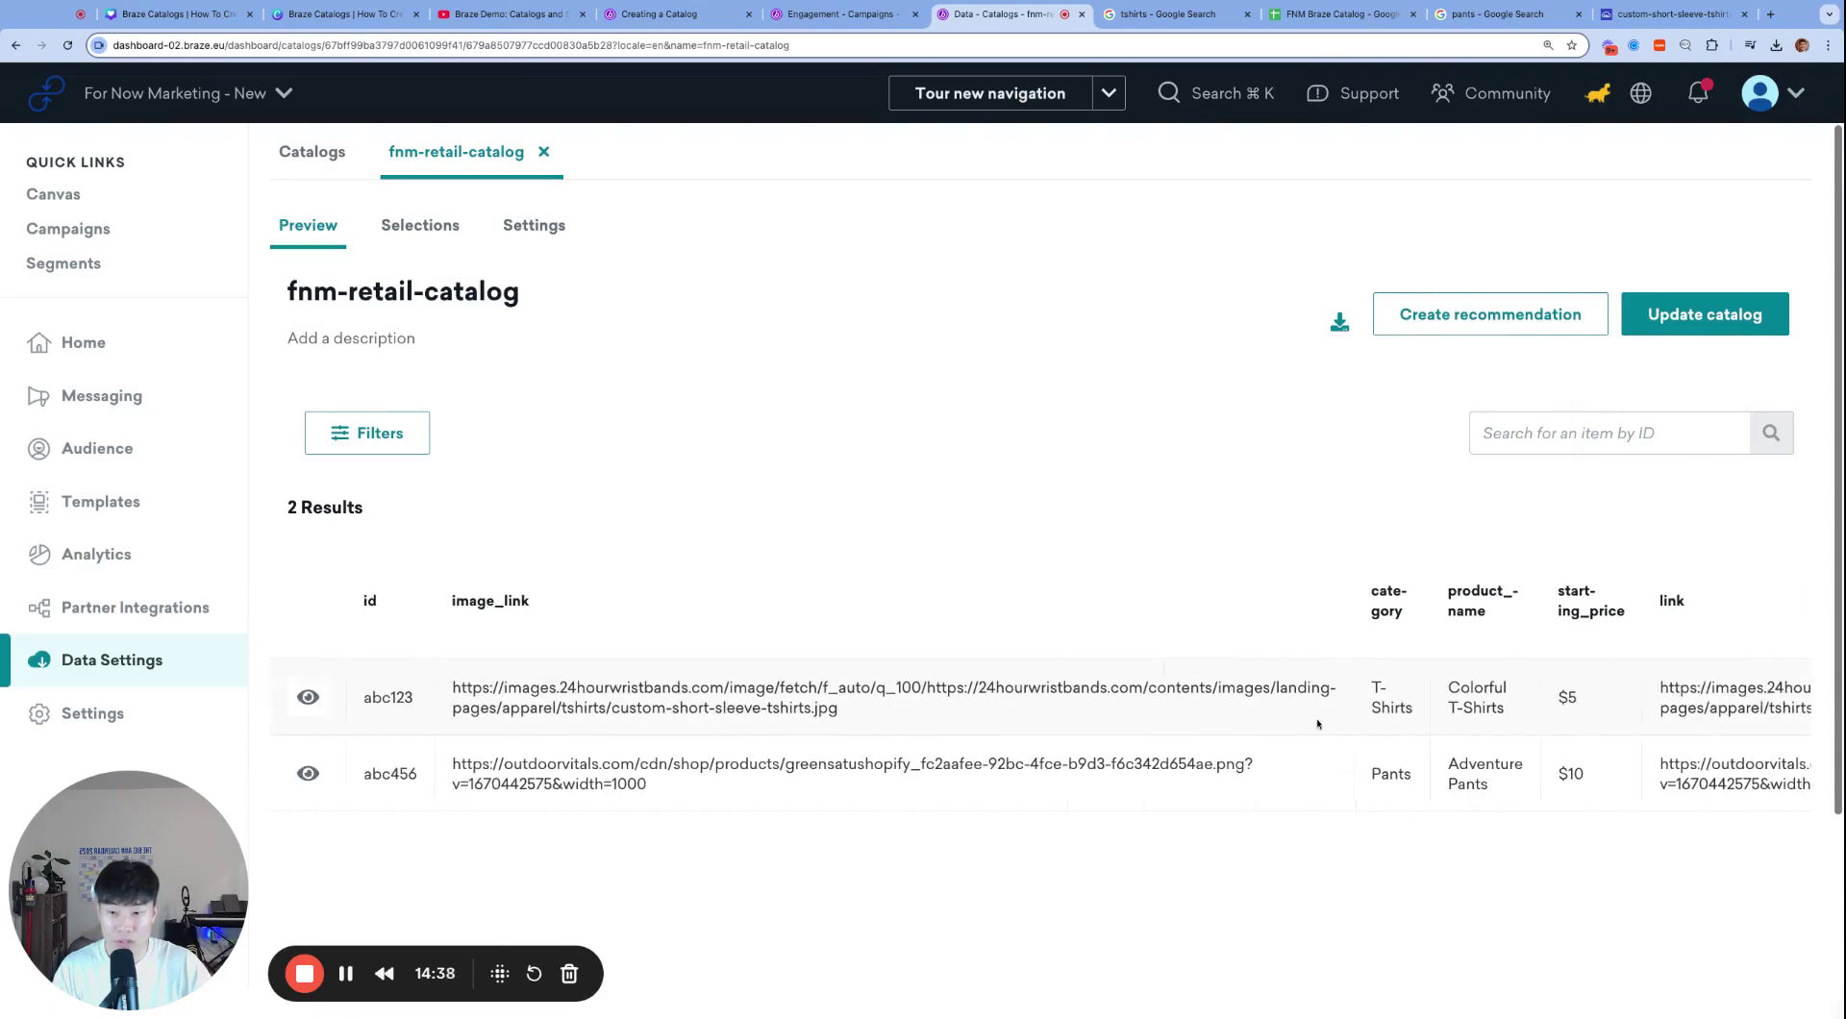
# Step: Edit item abc123, set its sale_starting_date to 2025/03/01, and save it
pyautogui.click(308, 697)
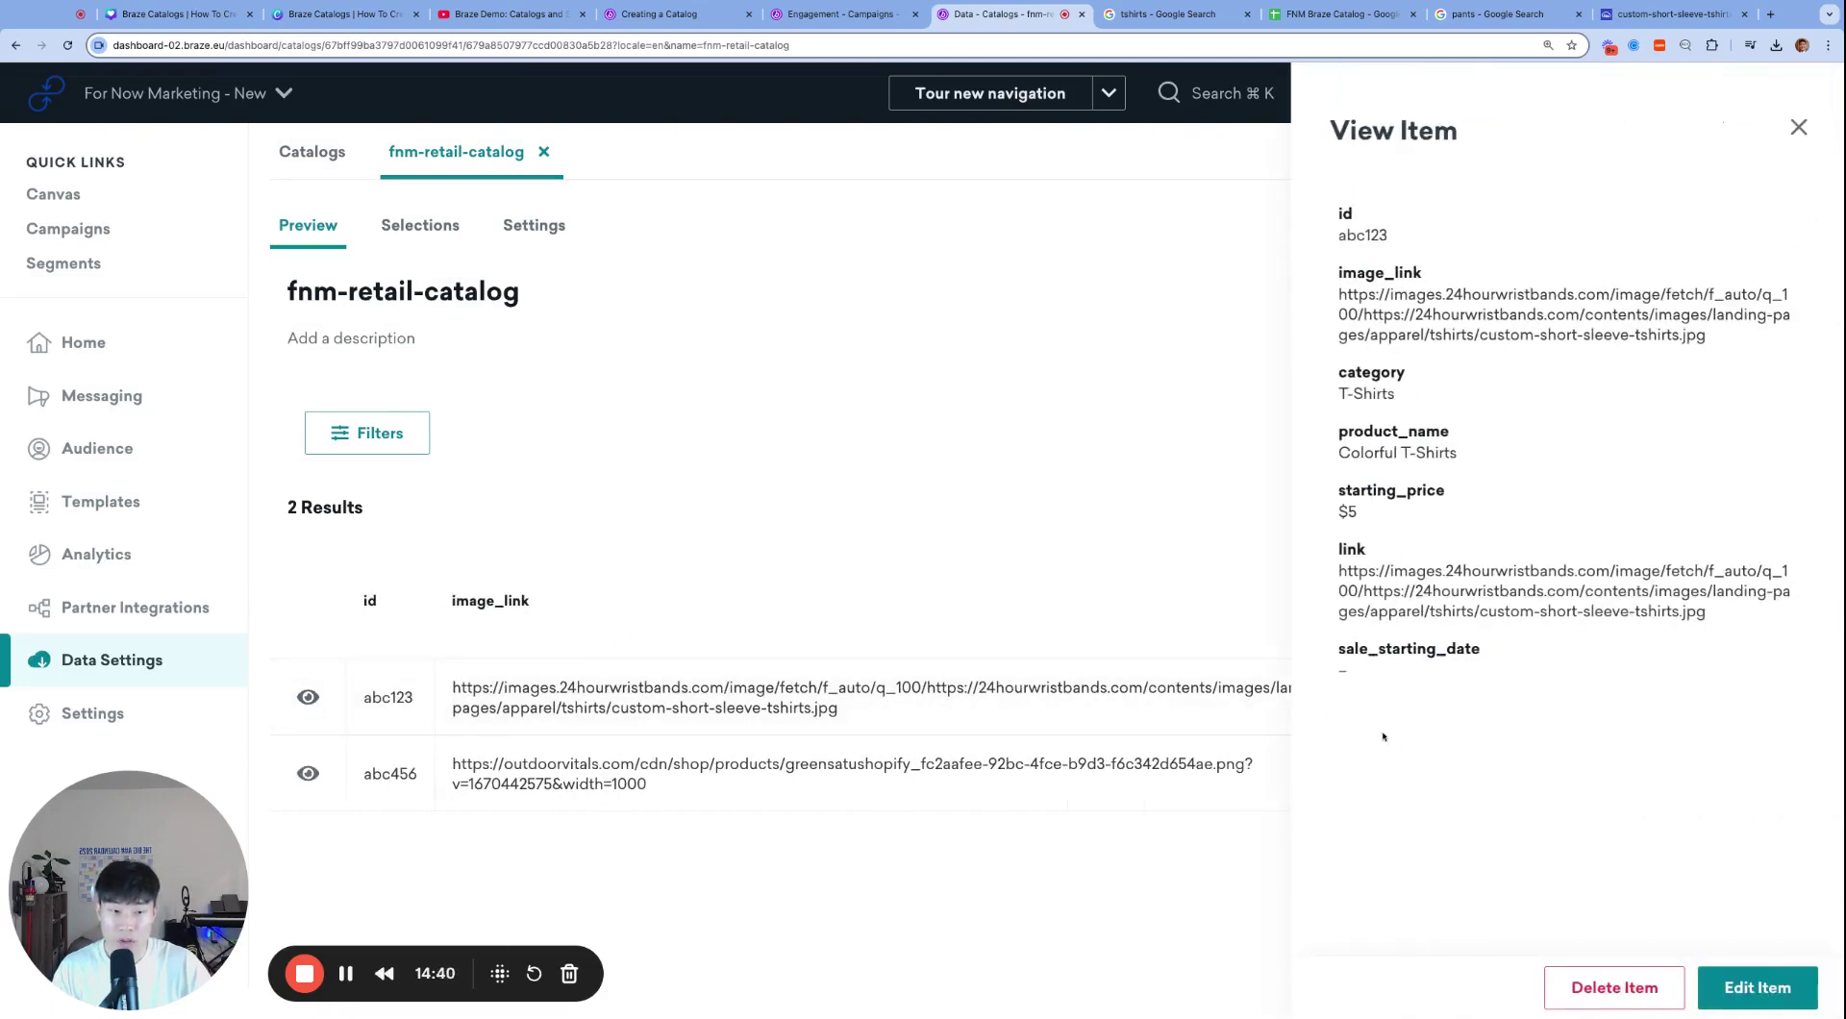
pyautogui.click(1756, 988)
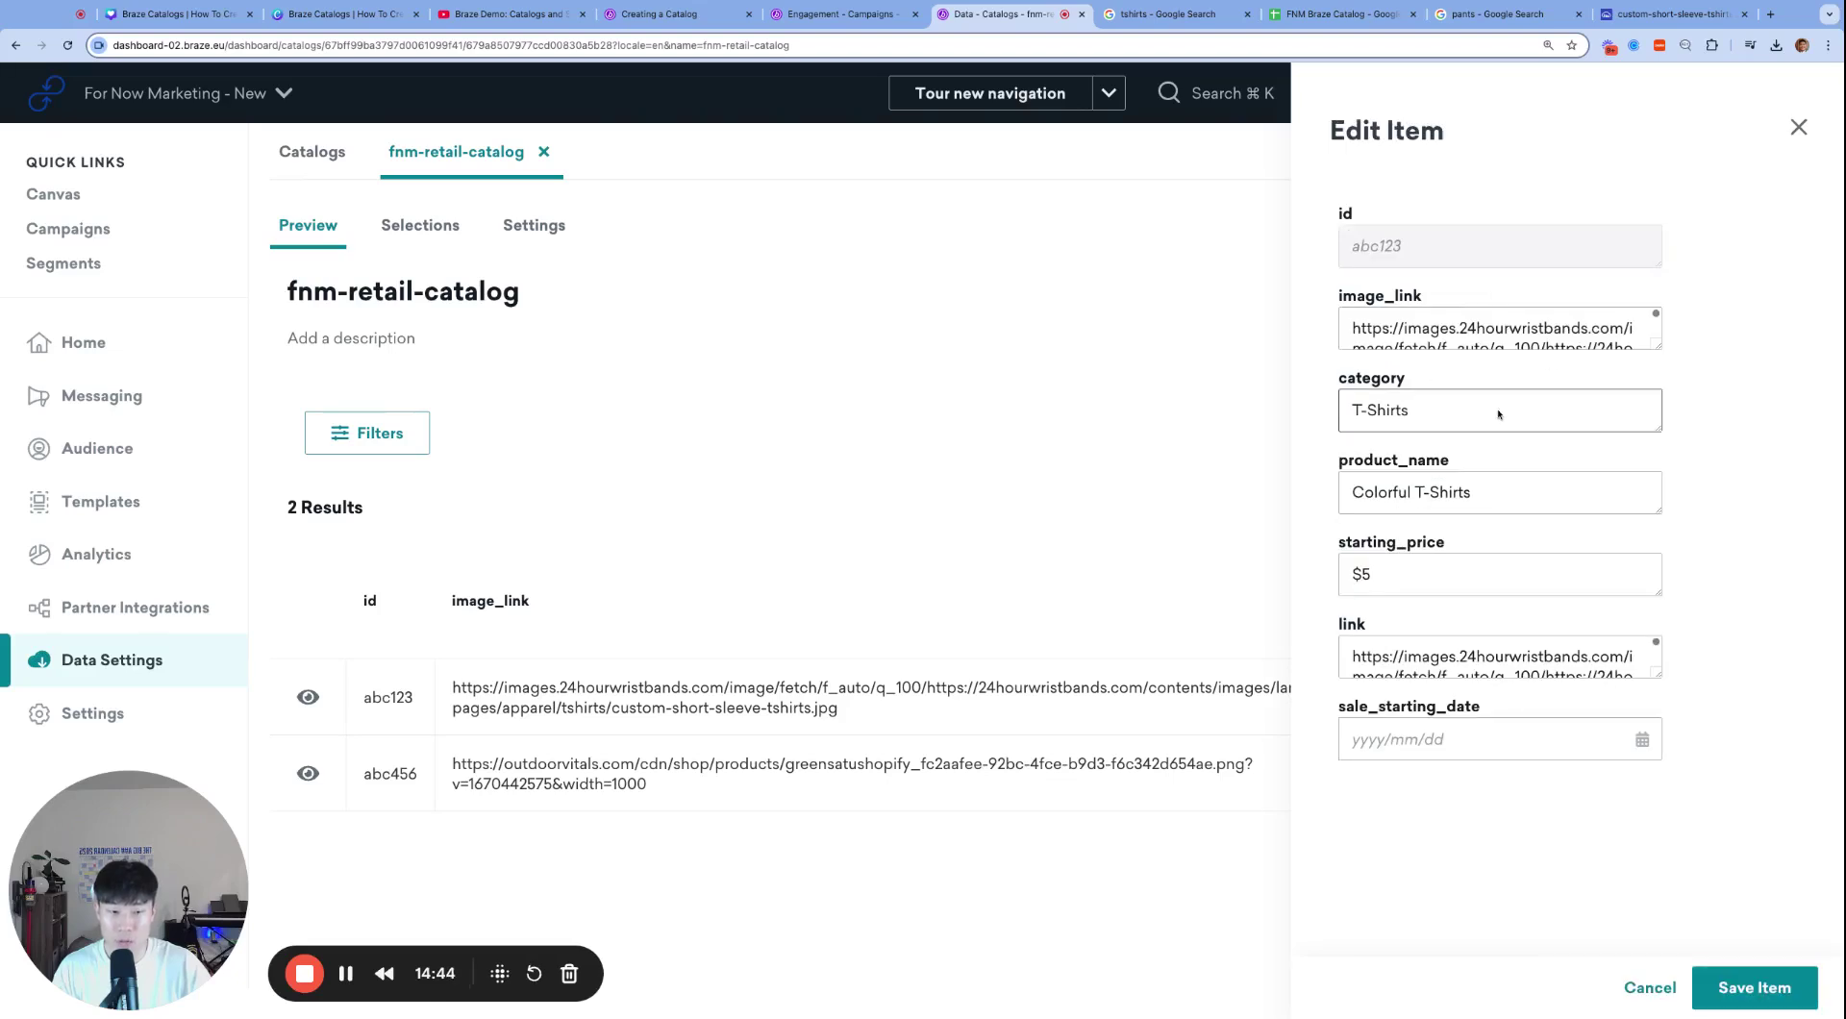
pyautogui.click(1640, 740)
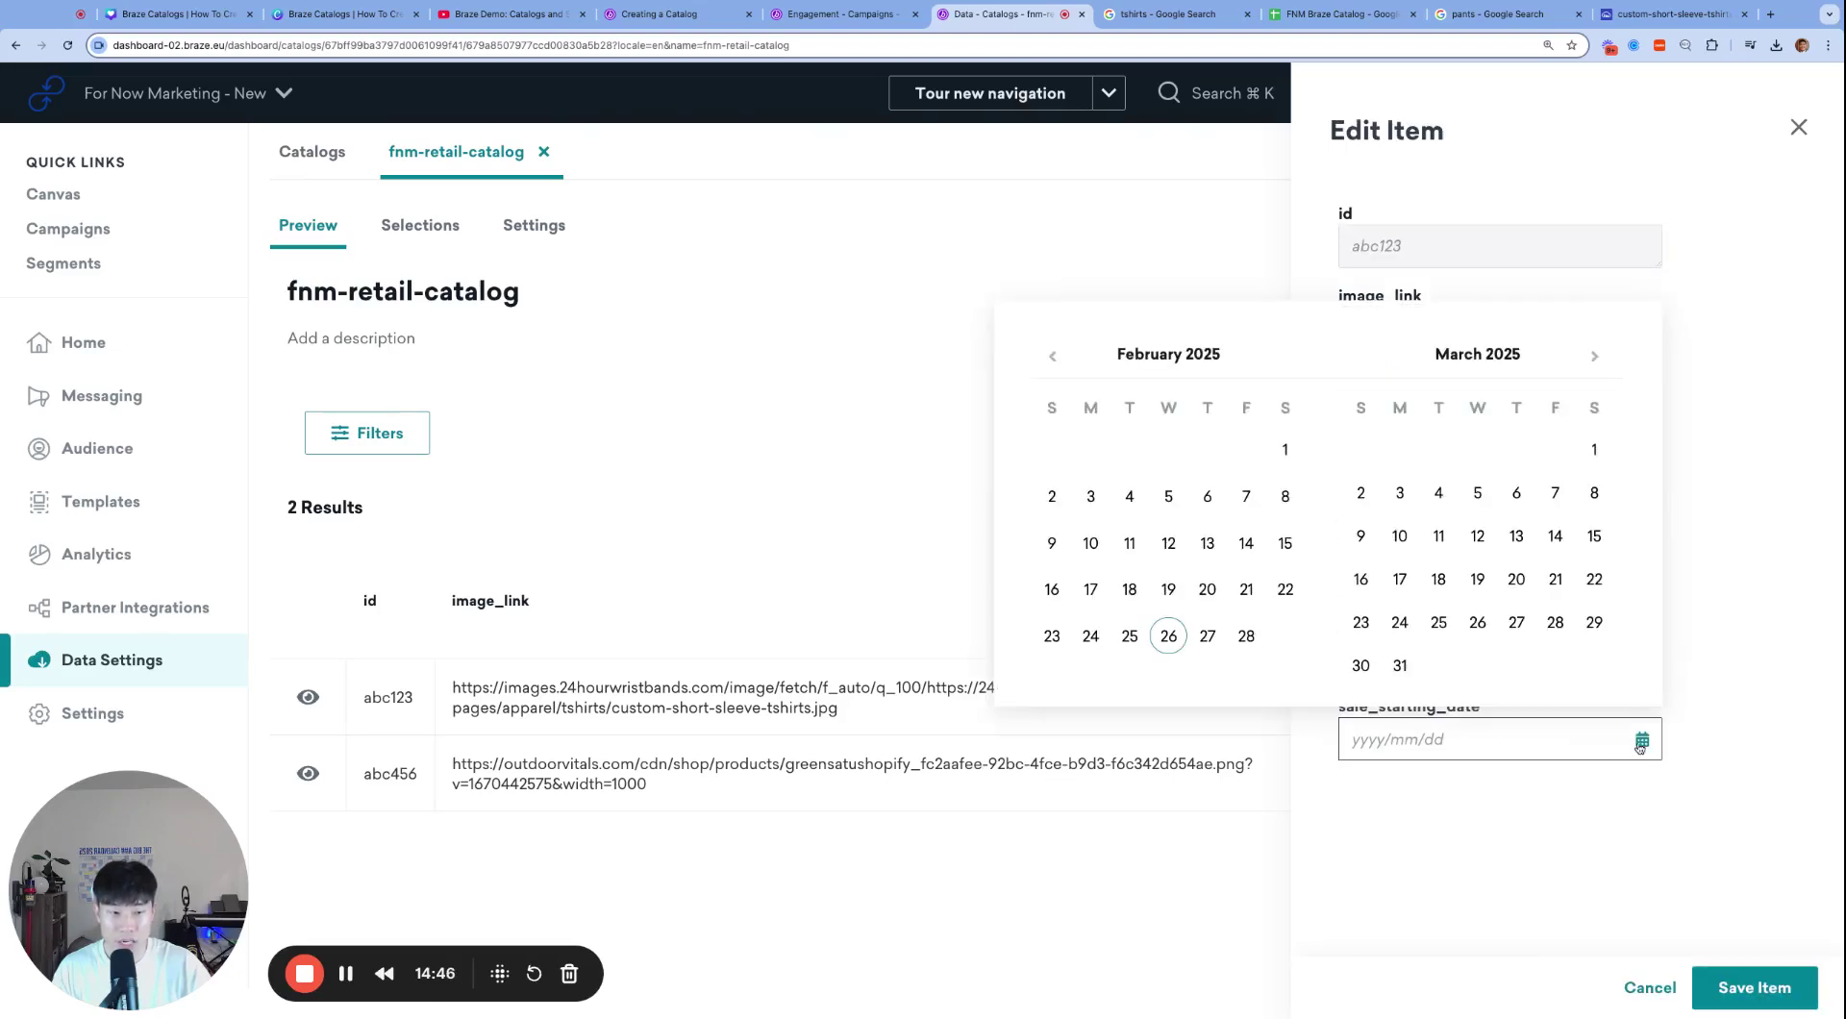
pyautogui.click(1246, 635)
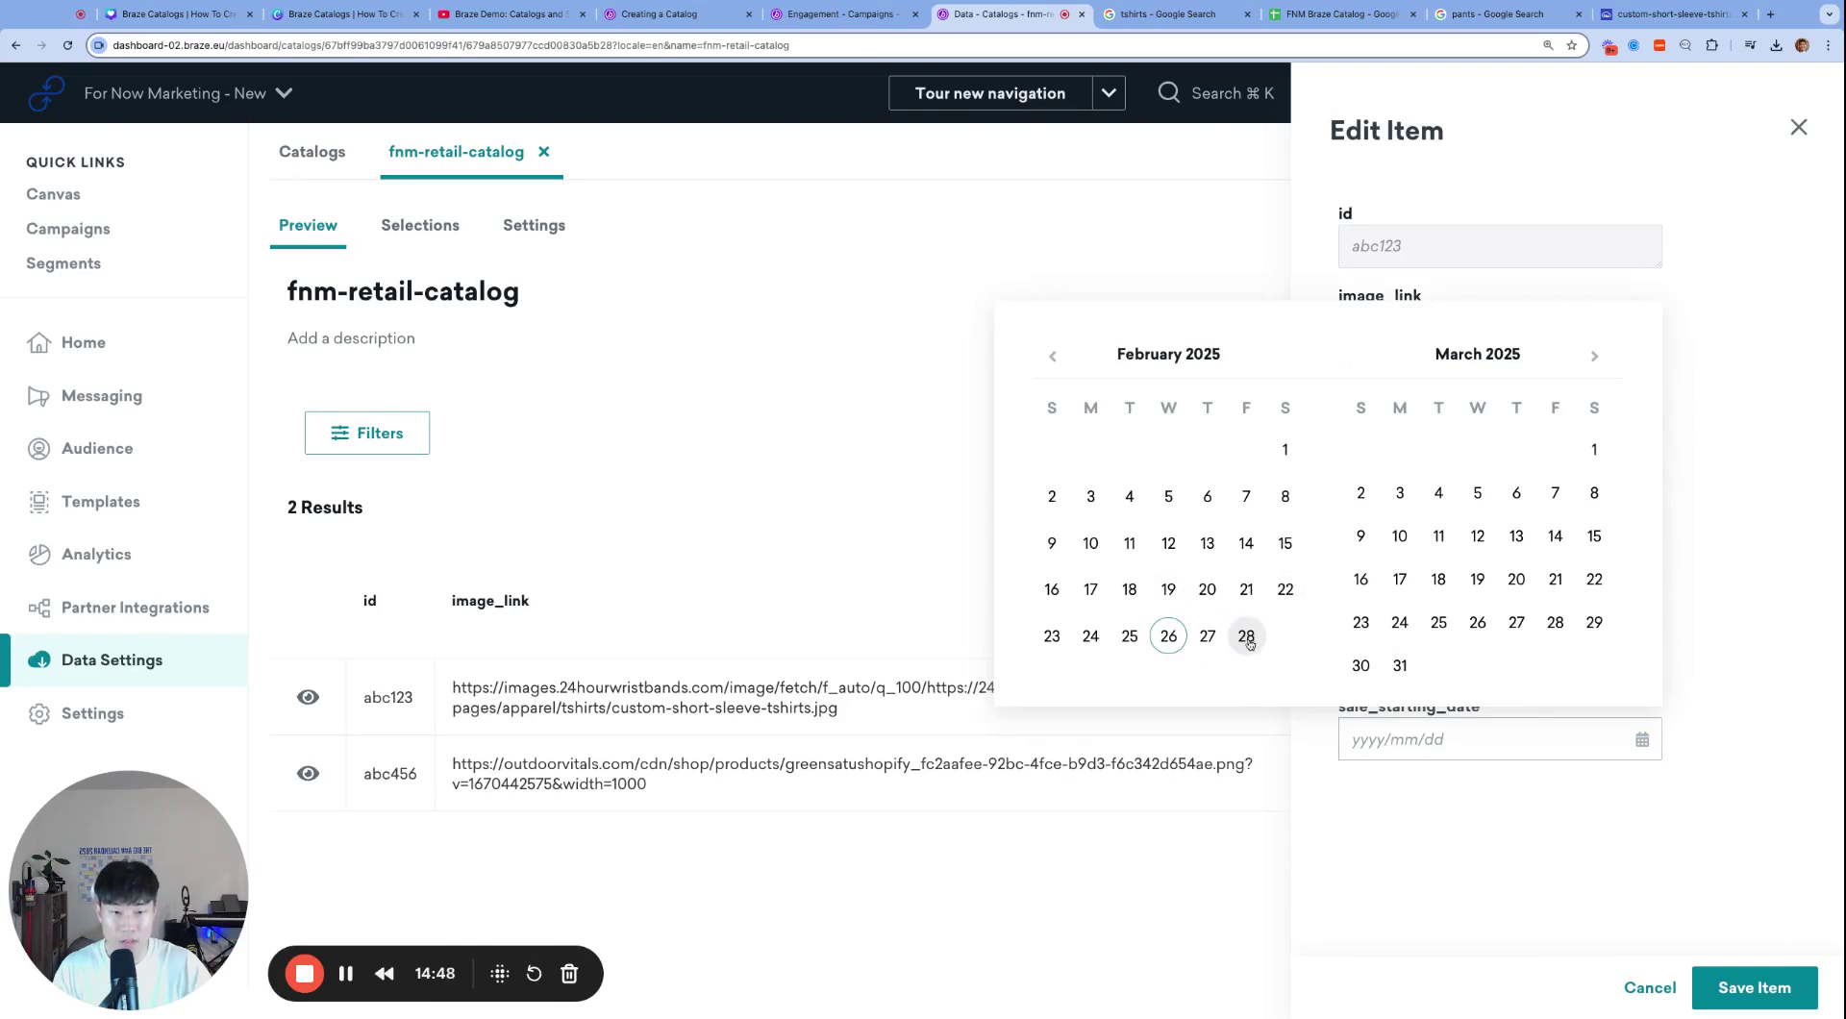
pyautogui.click(1642, 740)
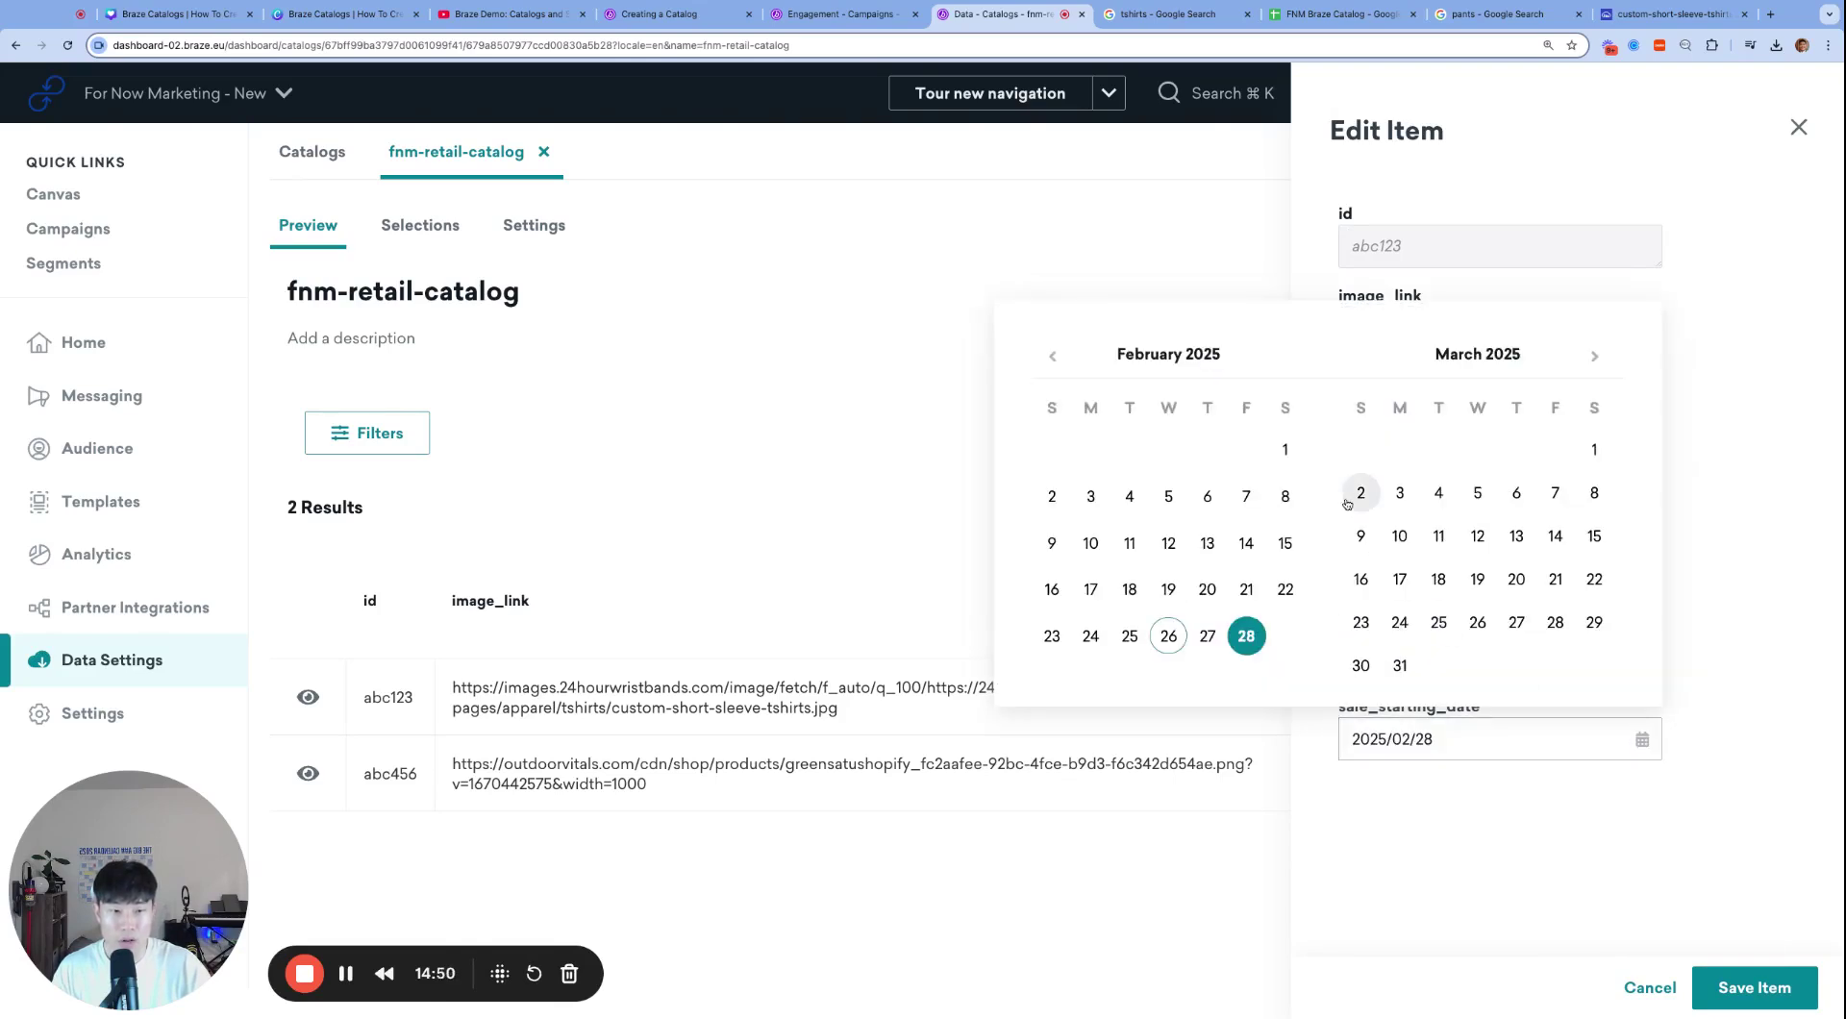
pyautogui.click(1595, 450)
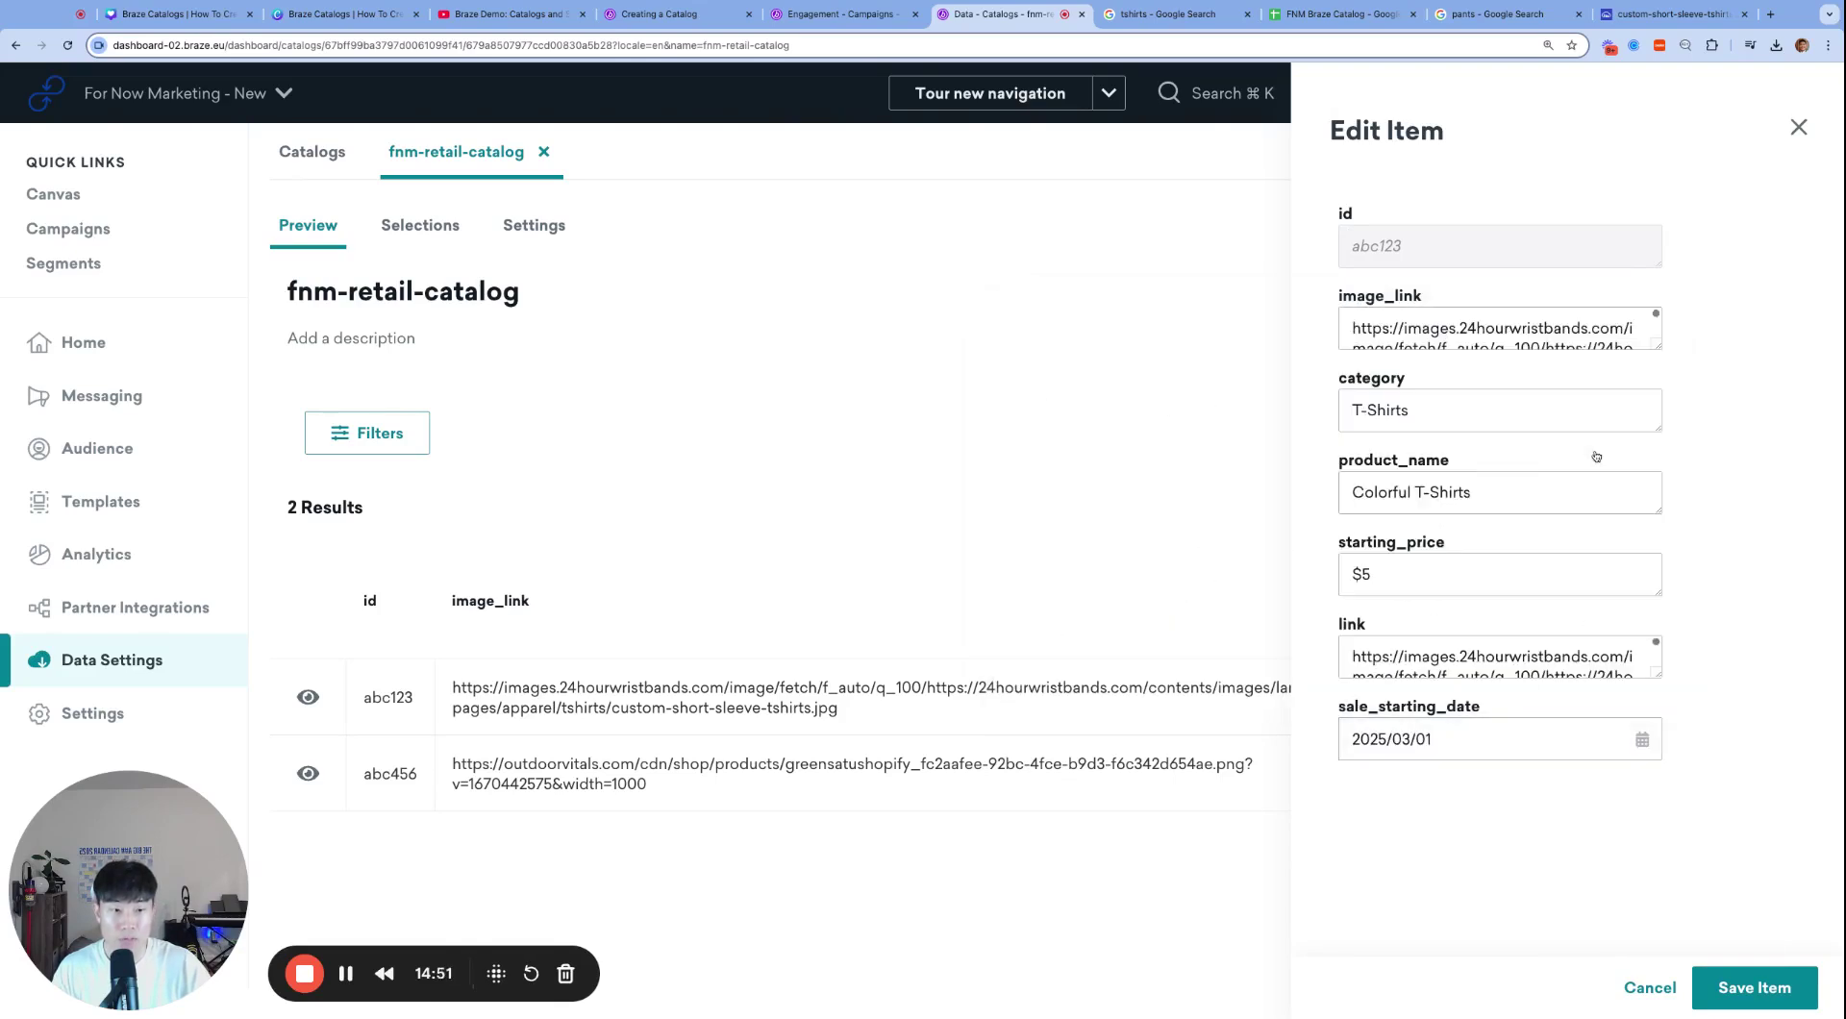
pyautogui.click(1736, 981)
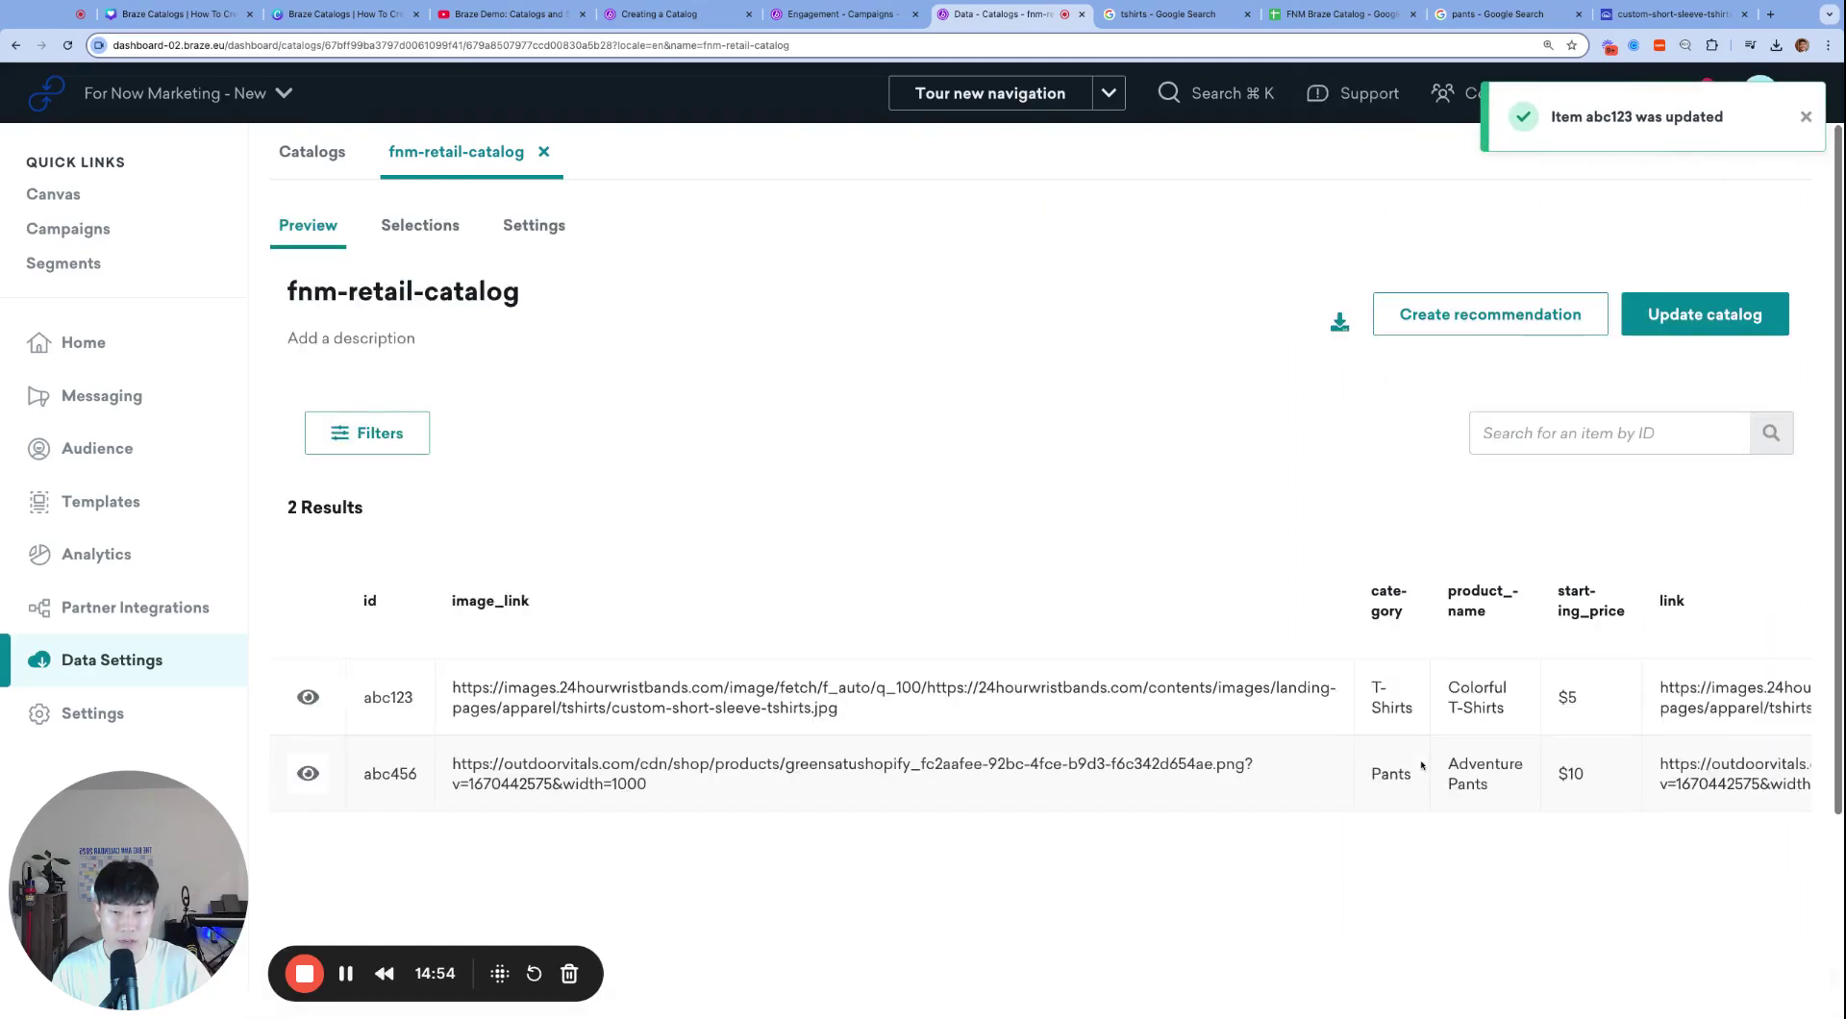
# Step: Scroll the preview to inspect abc123's sale_starting_date, shown as Feb 28, 2025, 4:00 PM
pyautogui.hscroll(5, 1391, 766)
pyautogui.hscroll(3, 1391, 765)
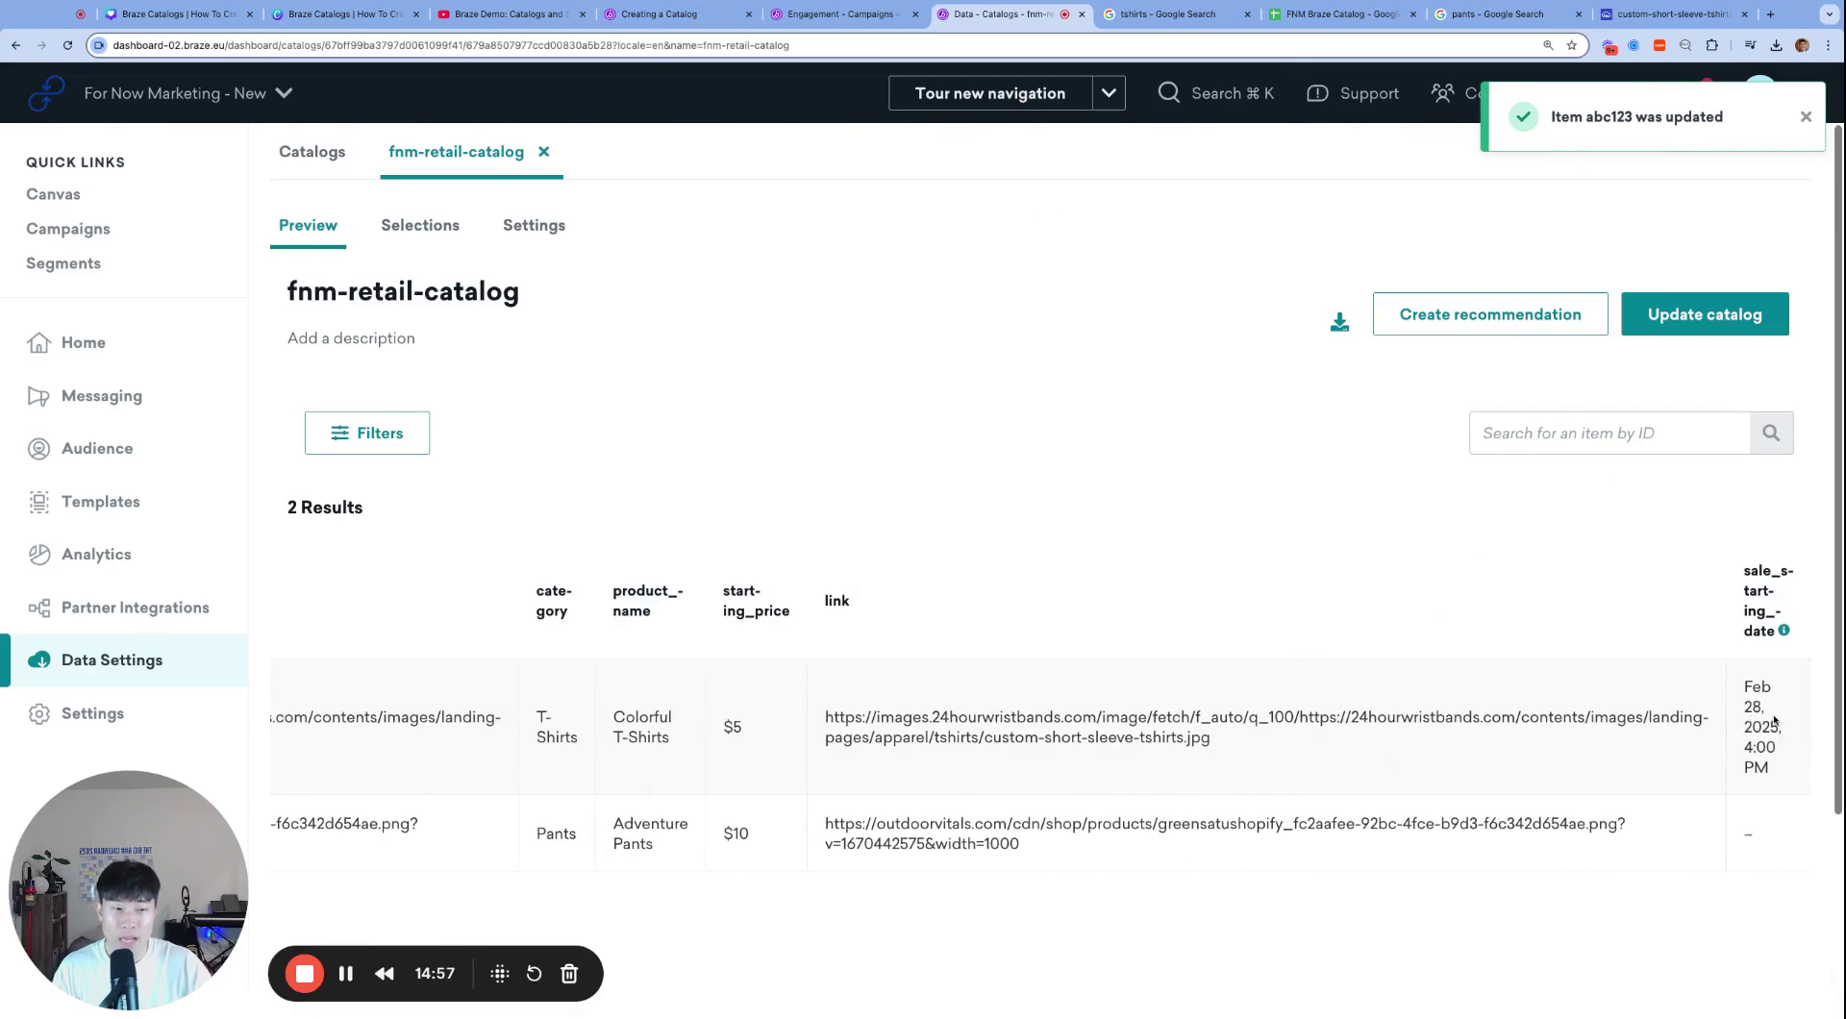
pyautogui.hscroll(-8, 1442, 721)
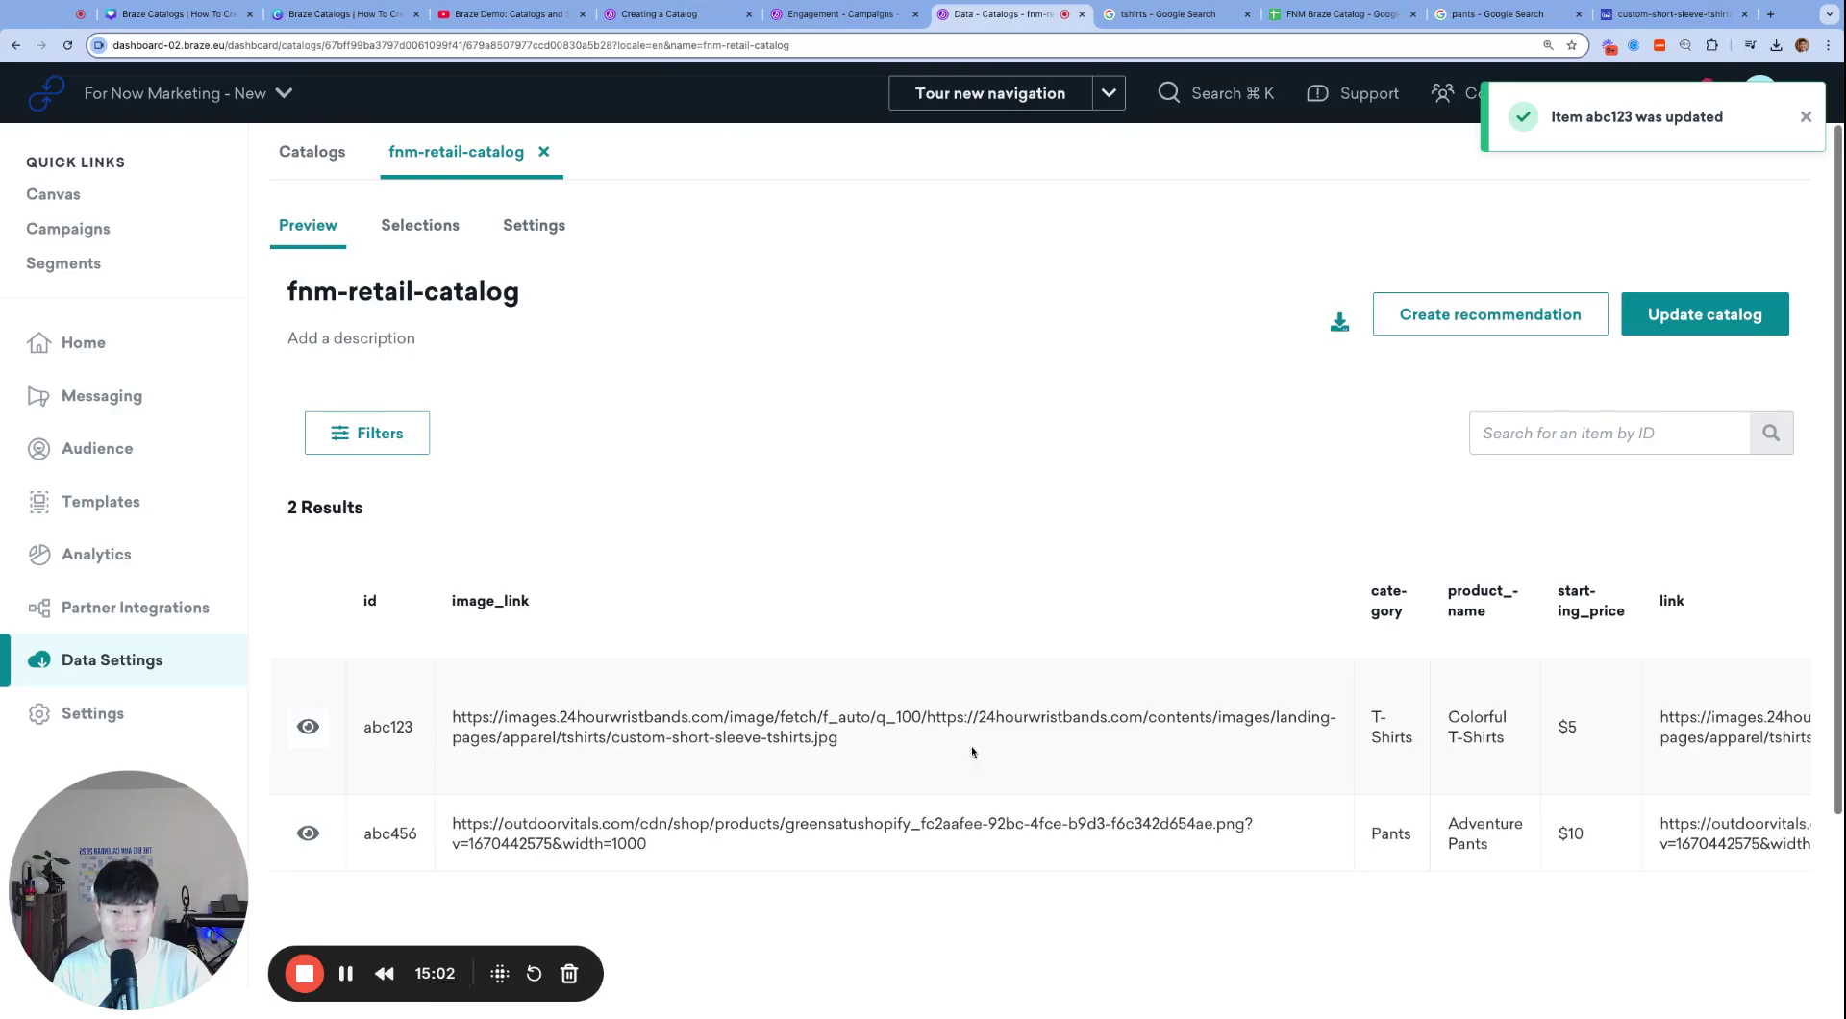
pyautogui.hscroll(7, 972, 751)
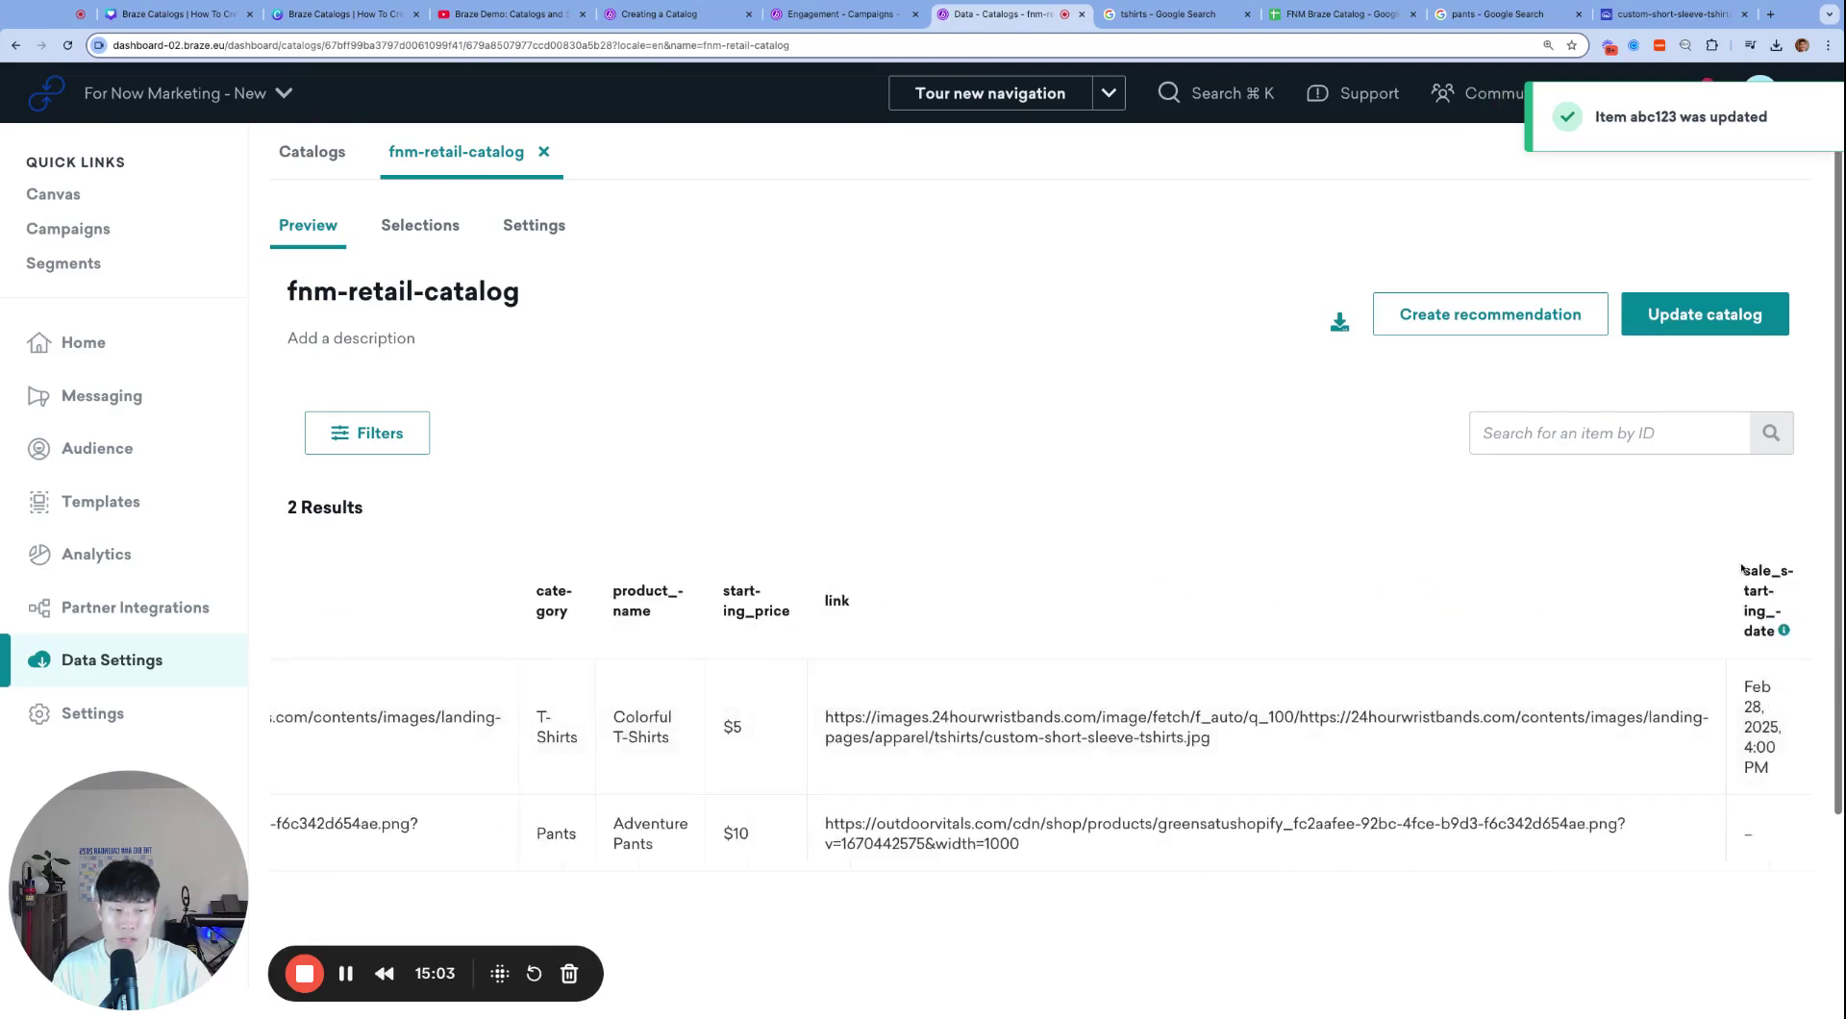
pyautogui.scroll(5, 1749, 705)
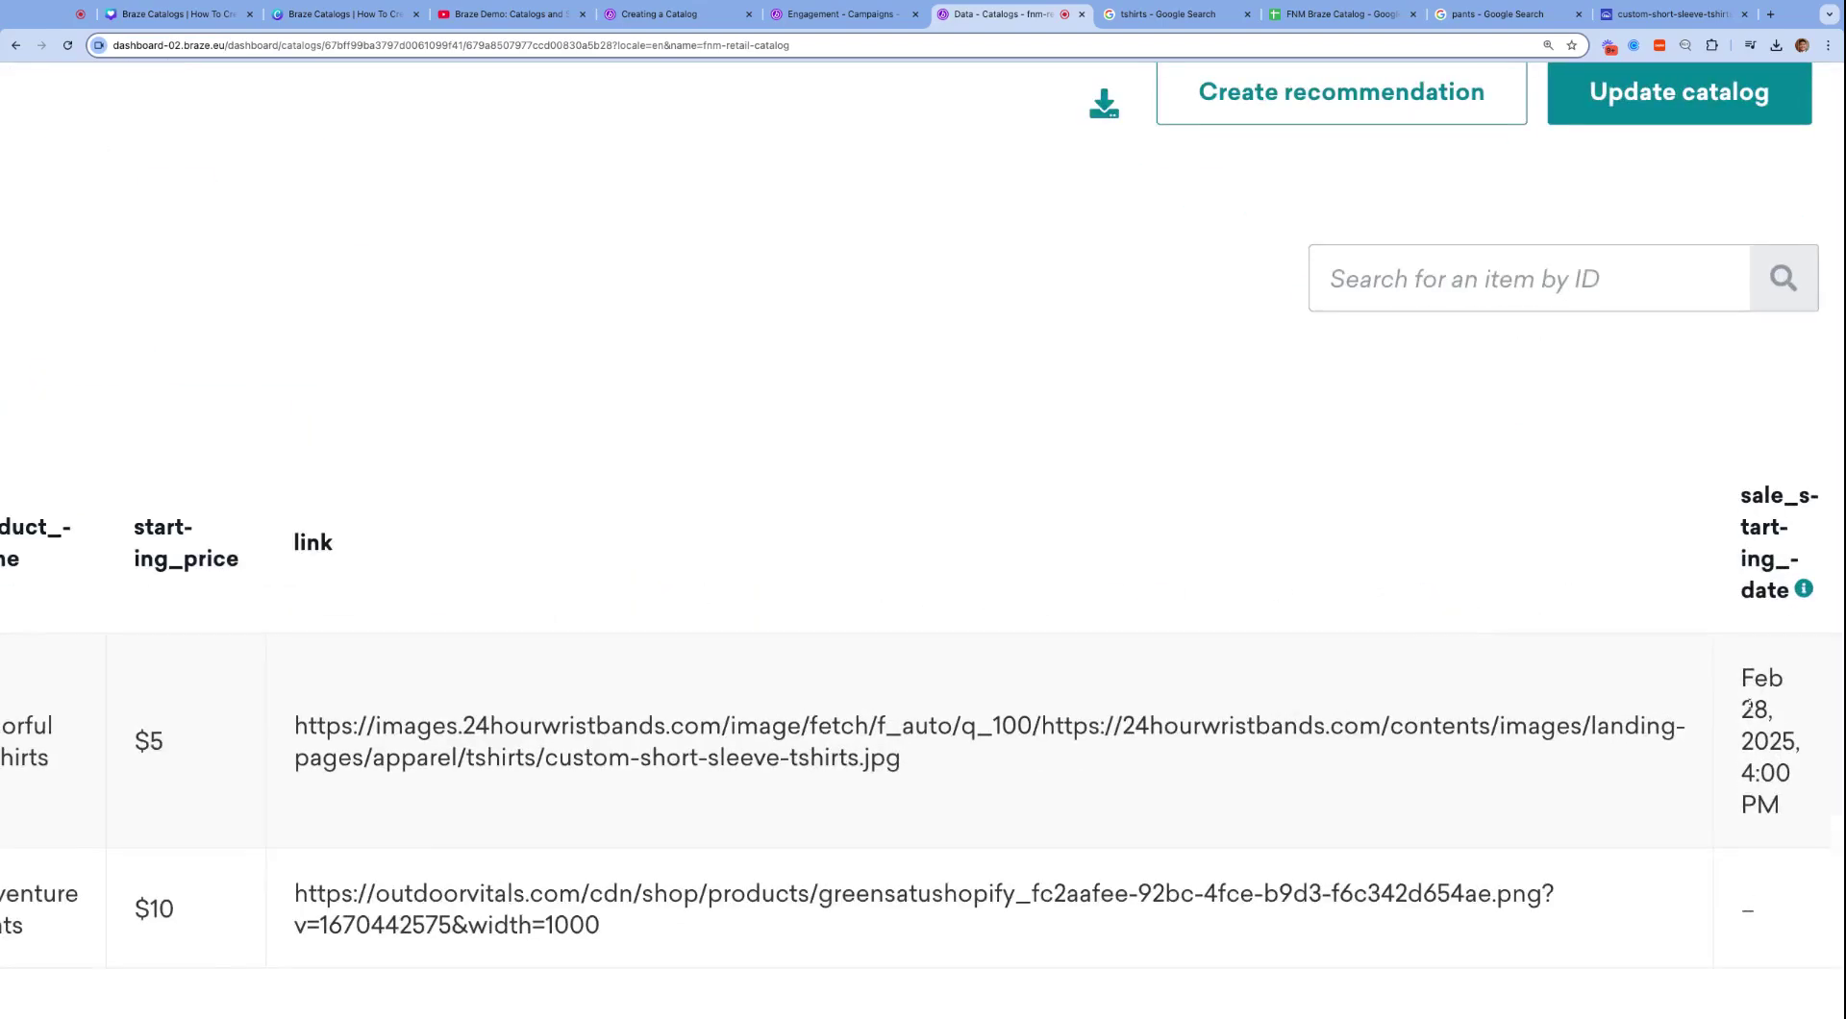
pyautogui.scroll(5, 1671, 721)
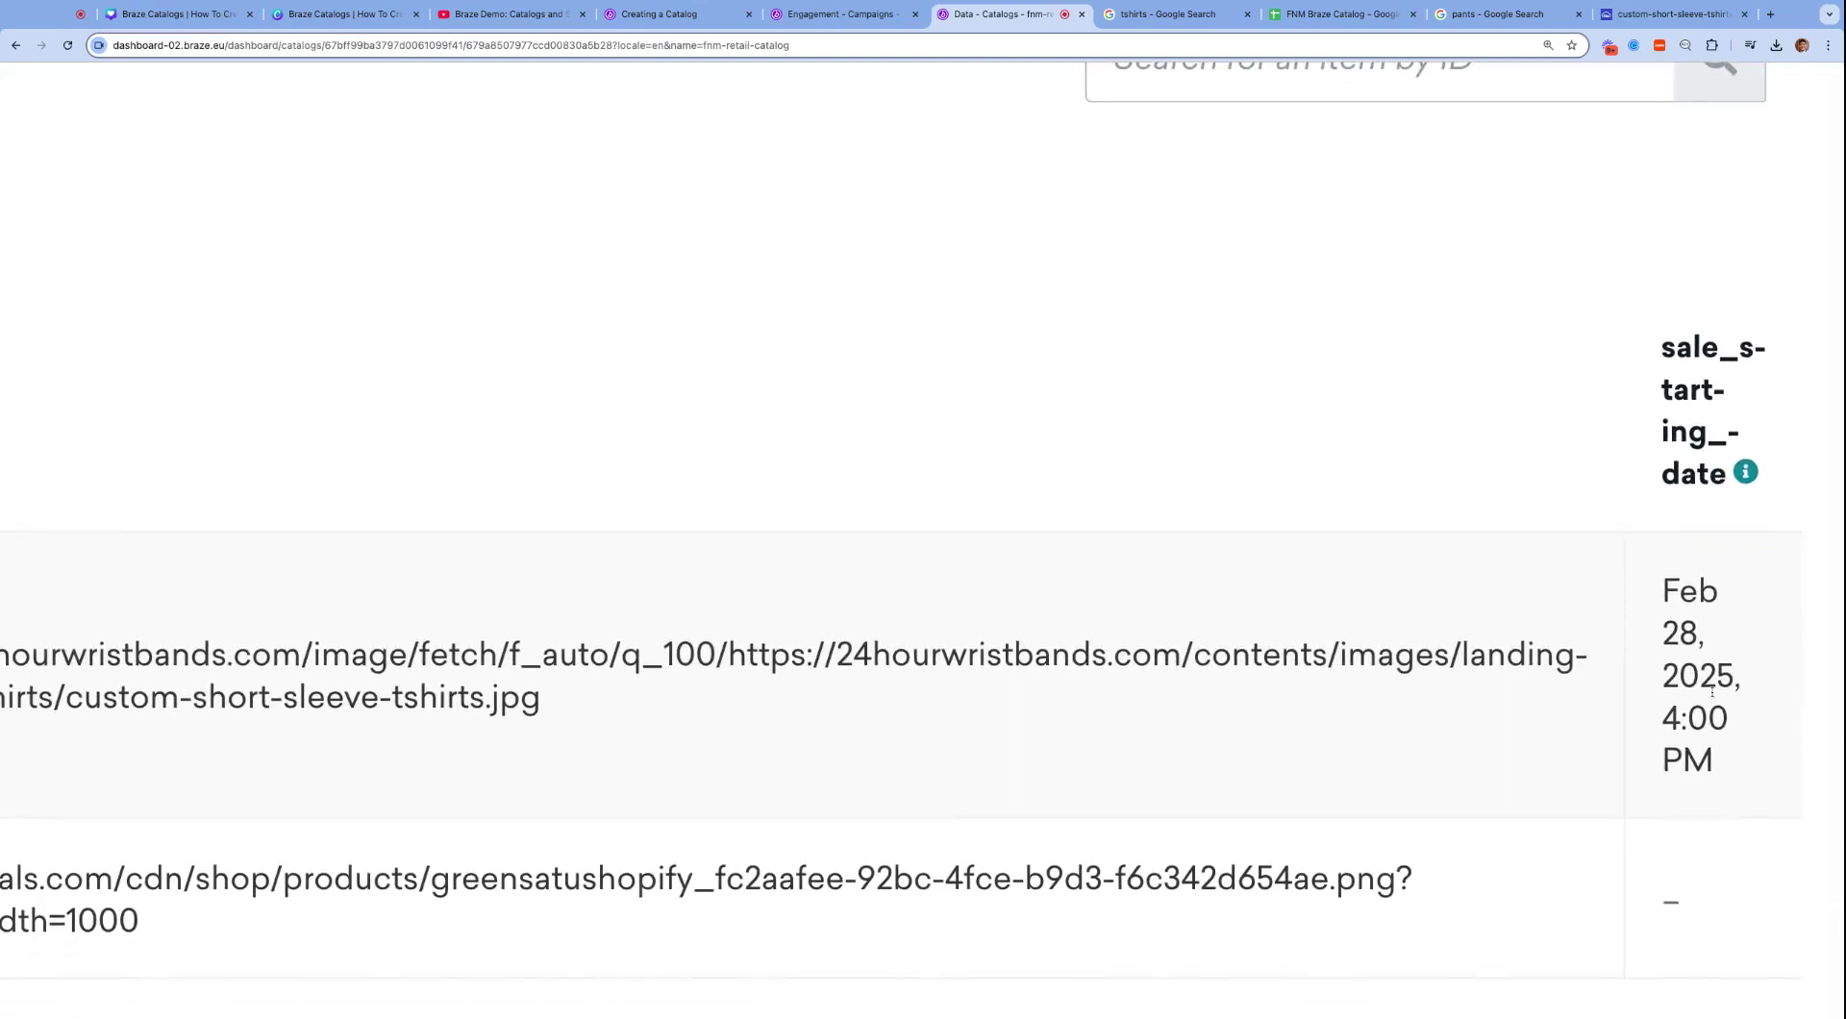
pyautogui.scroll(-10, 1648, 684)
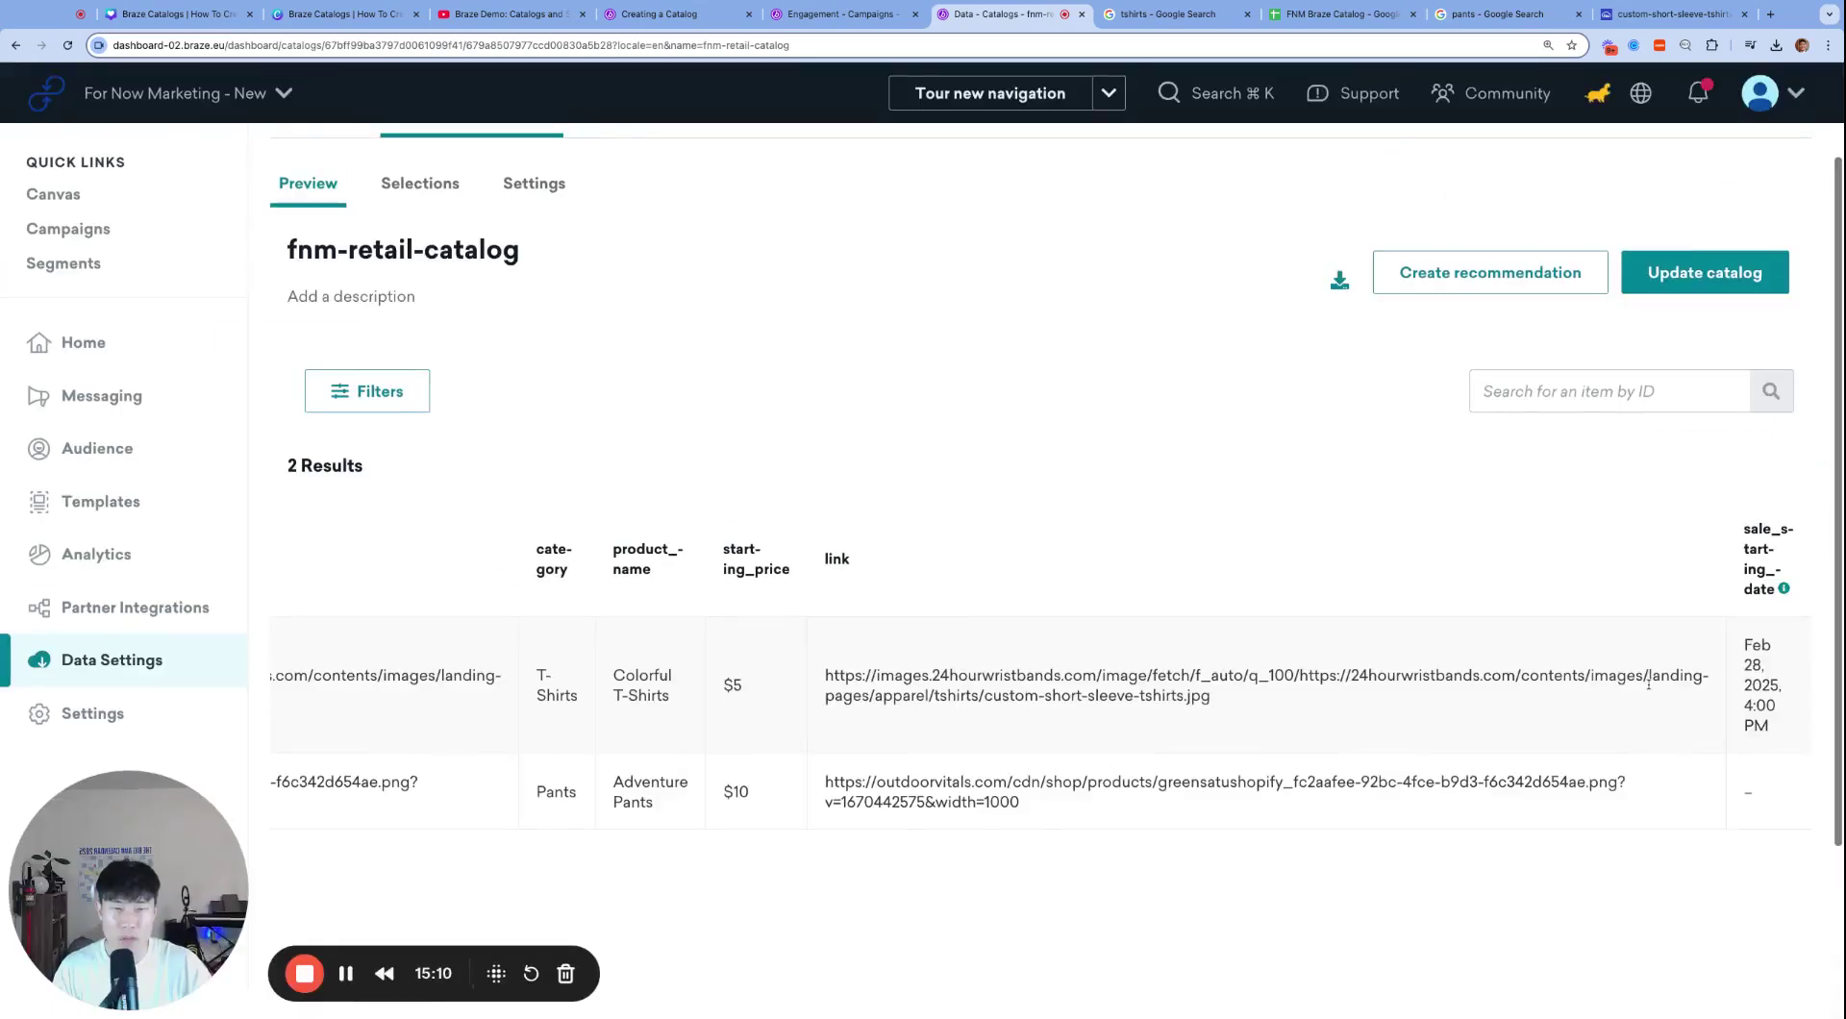
# Step: In the Creating a Catalog docs, highlight the time-value note's dashboard, timestamp and Pacific Time Zone wording
pyautogui.click(659, 14)
pyautogui.scroll(-3, 958, 577)
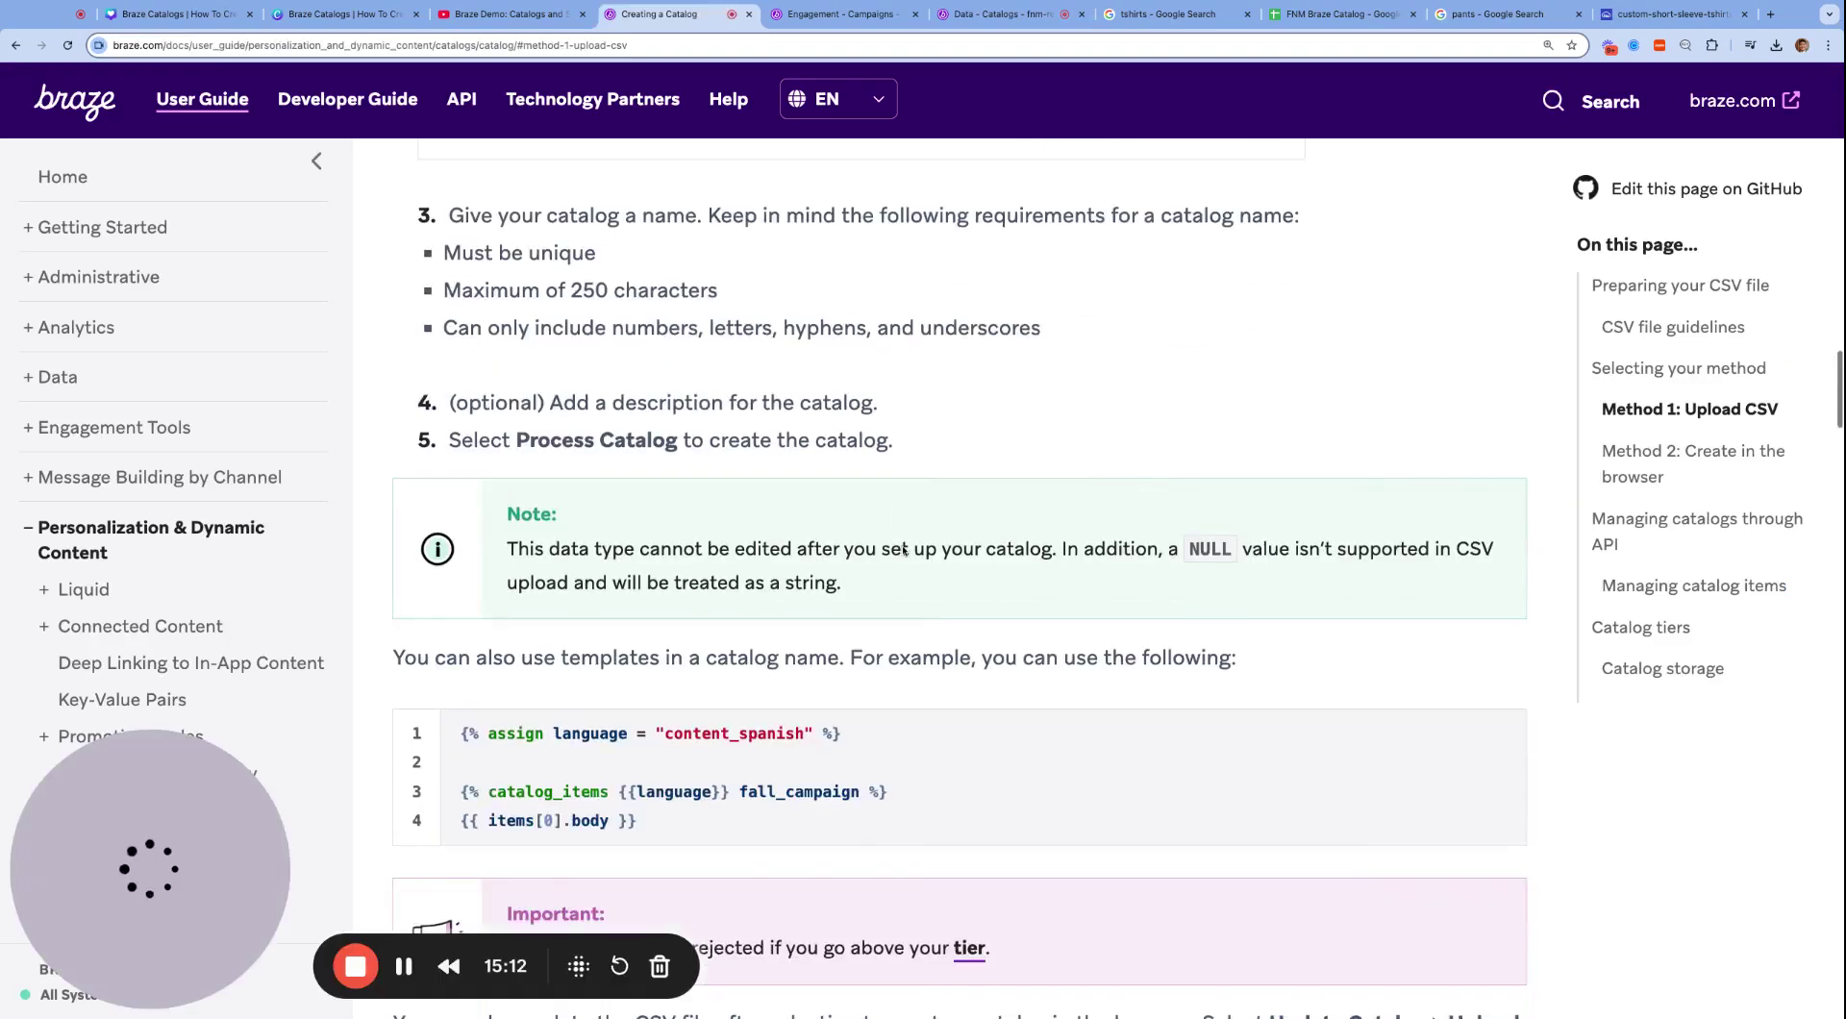
pyautogui.scroll(-15, 958, 635)
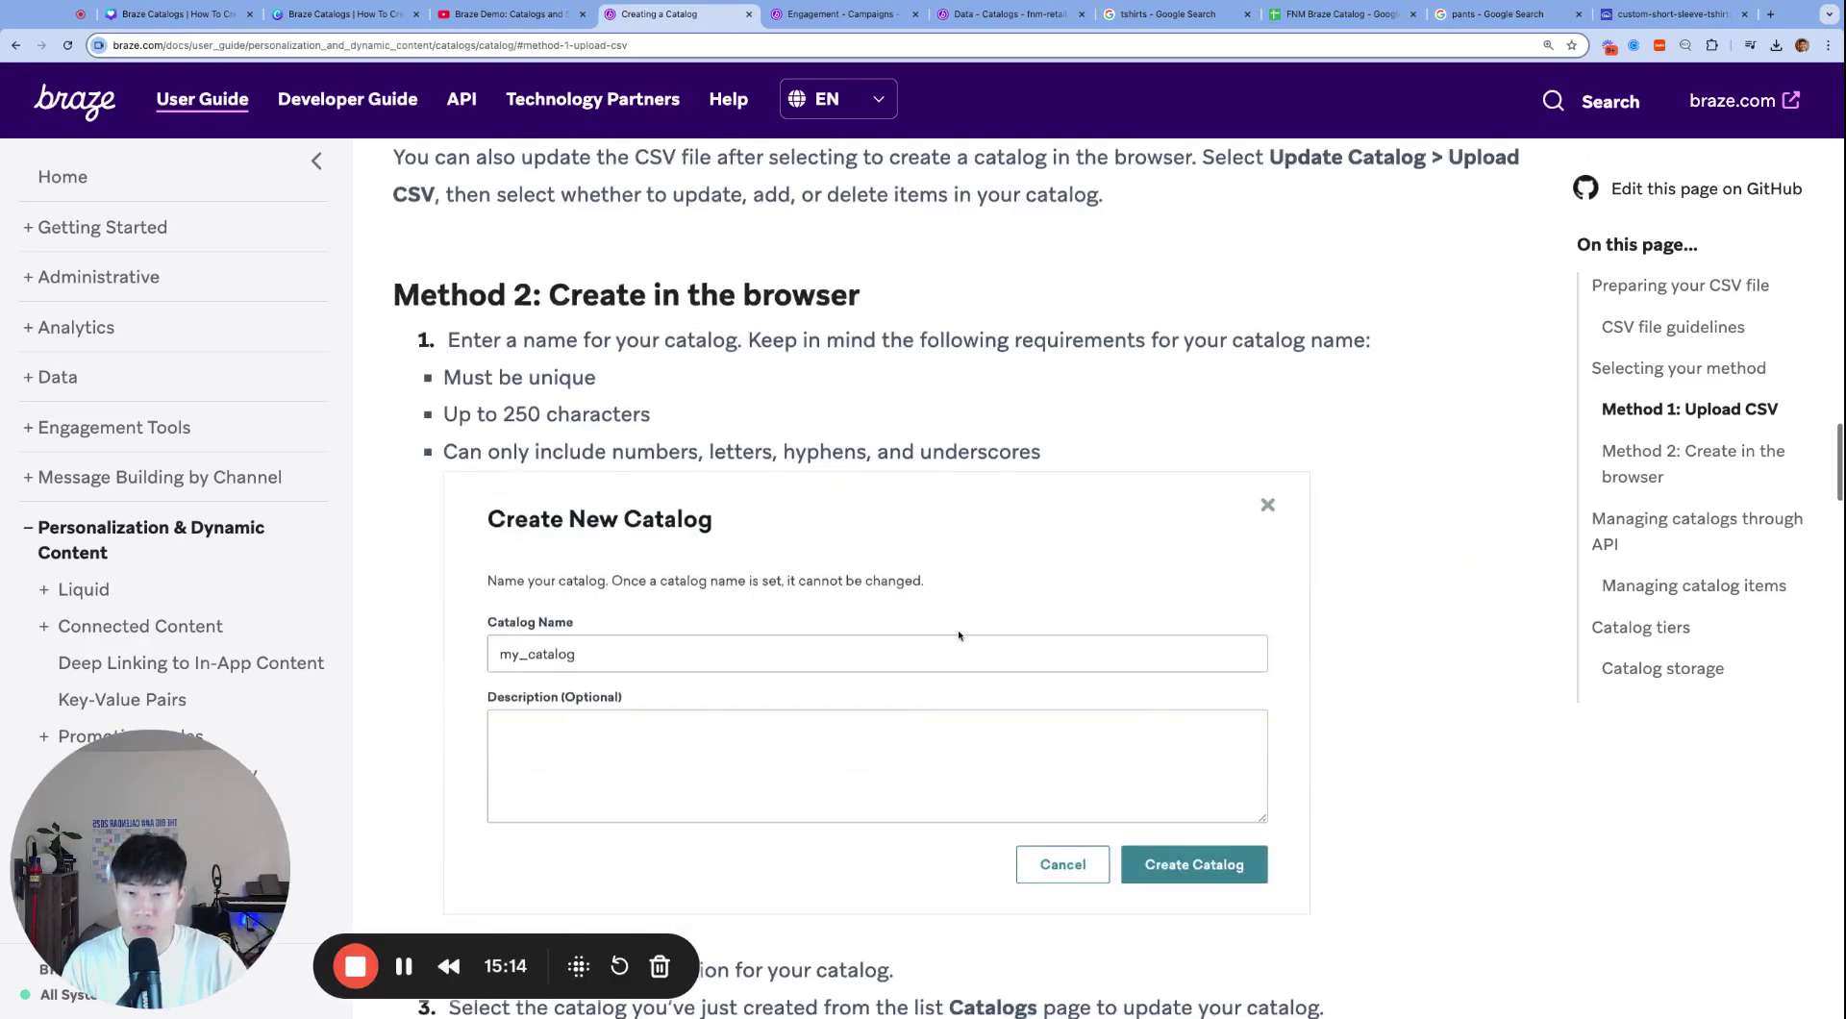
pyautogui.scroll(-20, 741, 444)
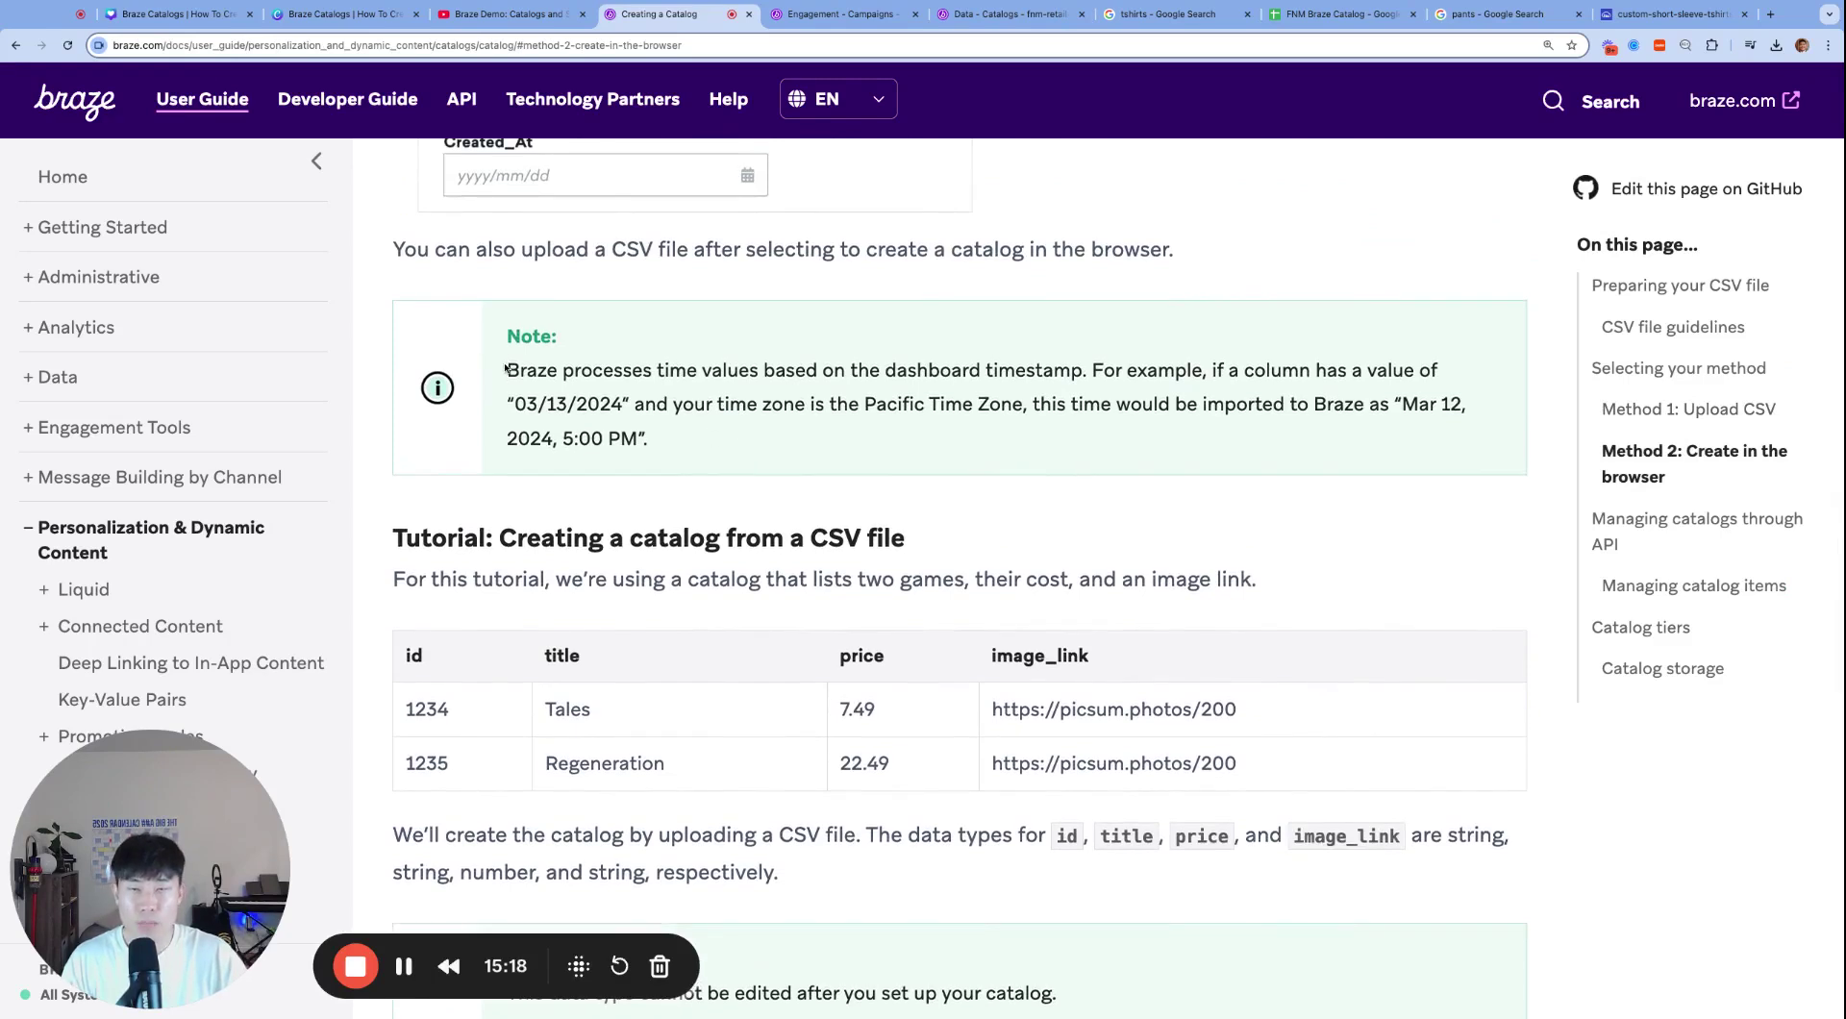
pyautogui.moveTo(506, 368); pyautogui.dragTo(649, 438)
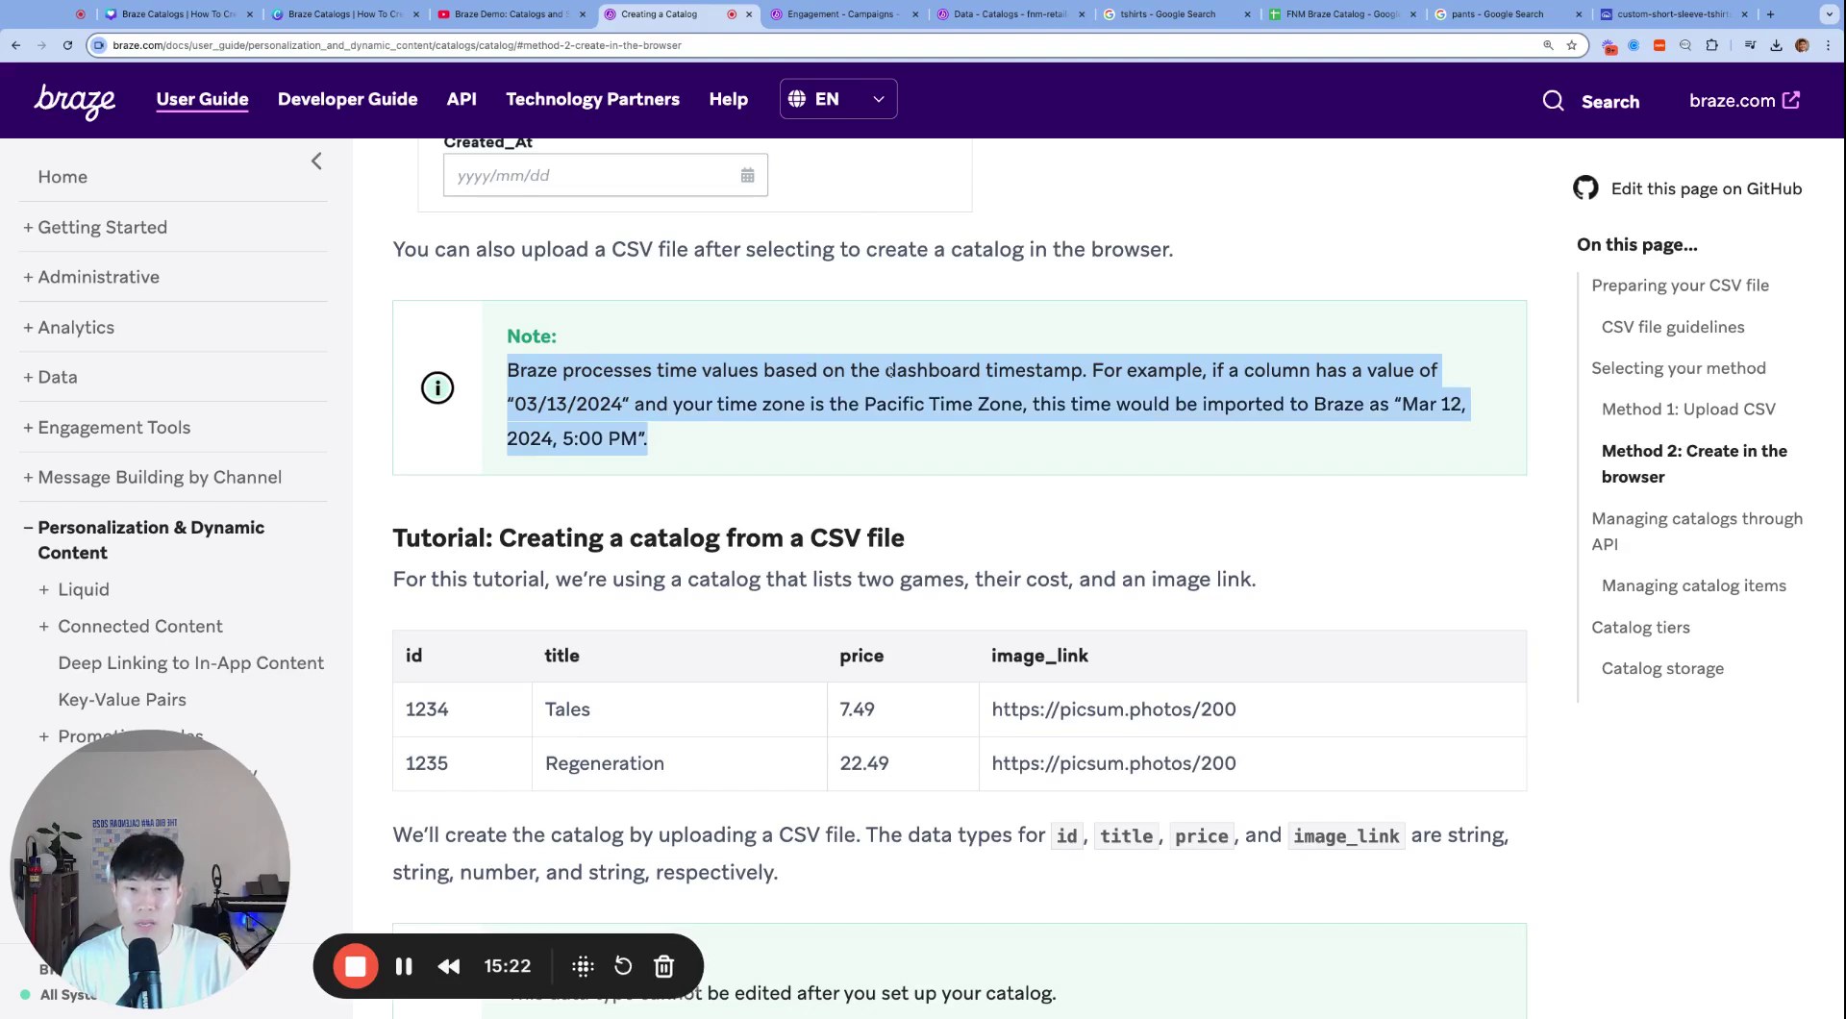
pyautogui.click(934, 371)
pyautogui.doubleClick(933, 371)
pyautogui.doubleClick(1032, 371)
pyautogui.click(1032, 371)
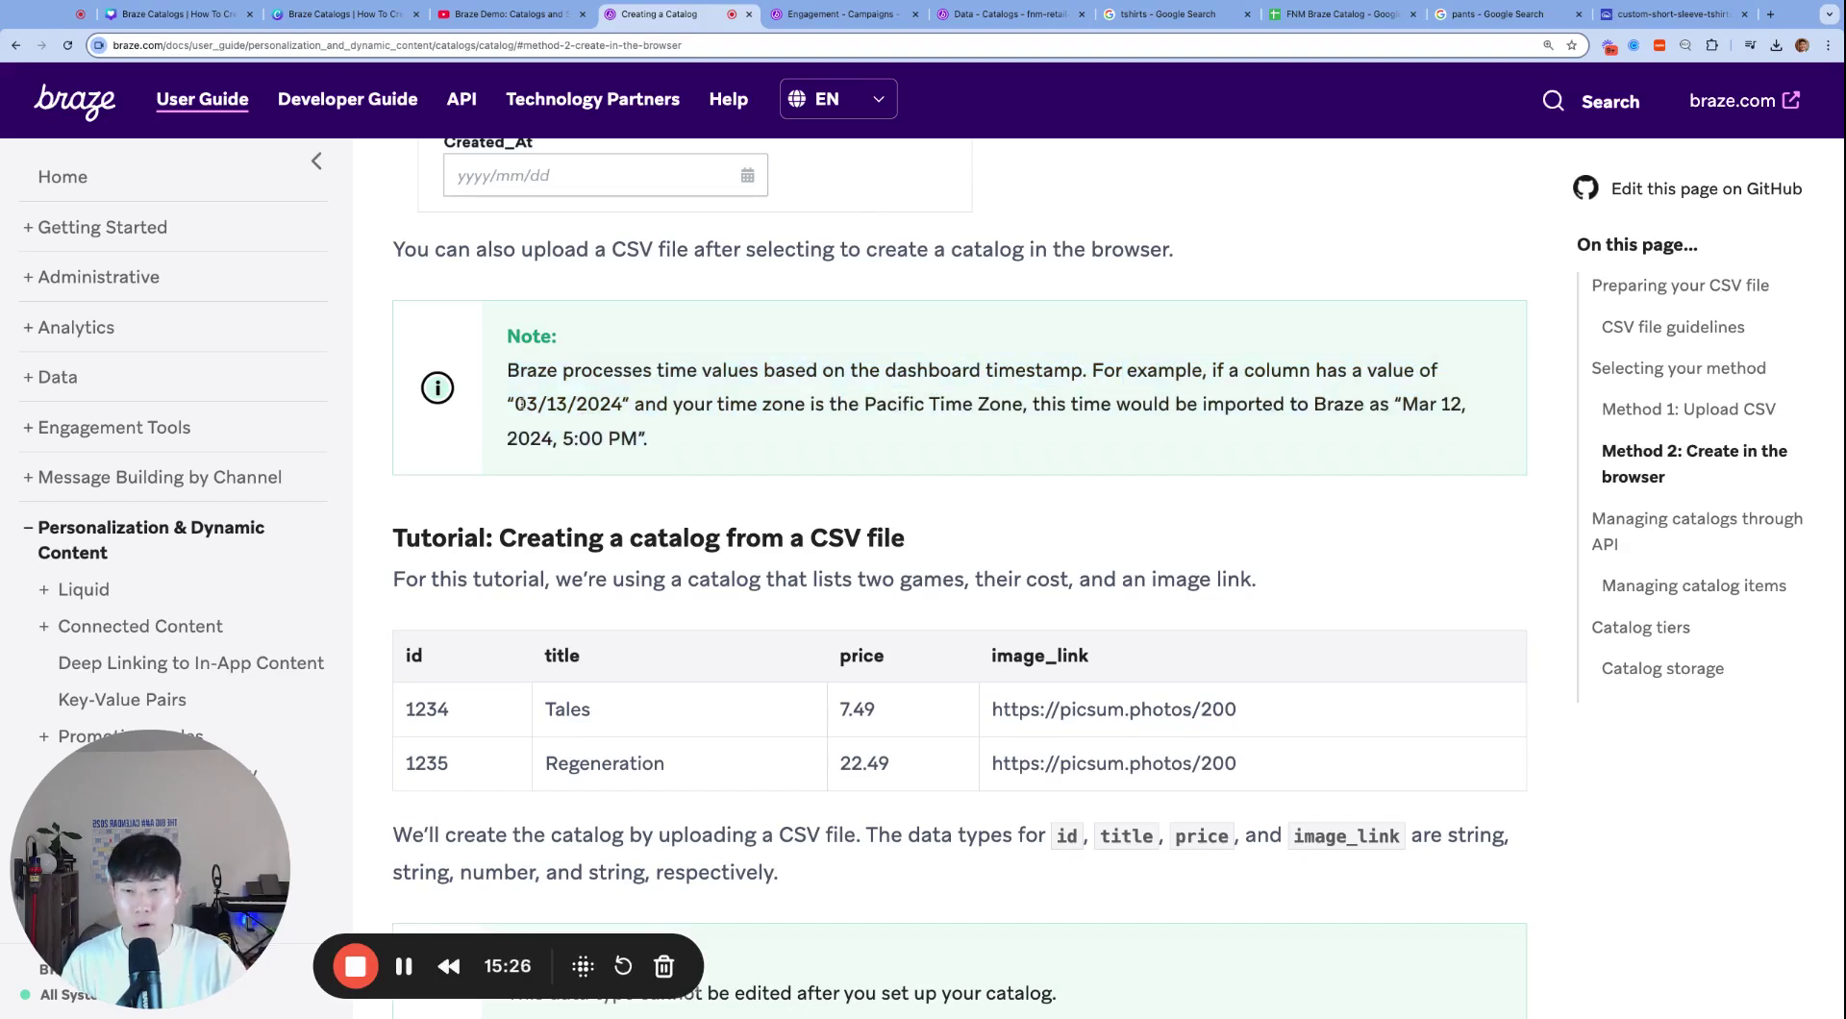
pyautogui.moveTo(612, 405); pyautogui.dragTo(524, 404)
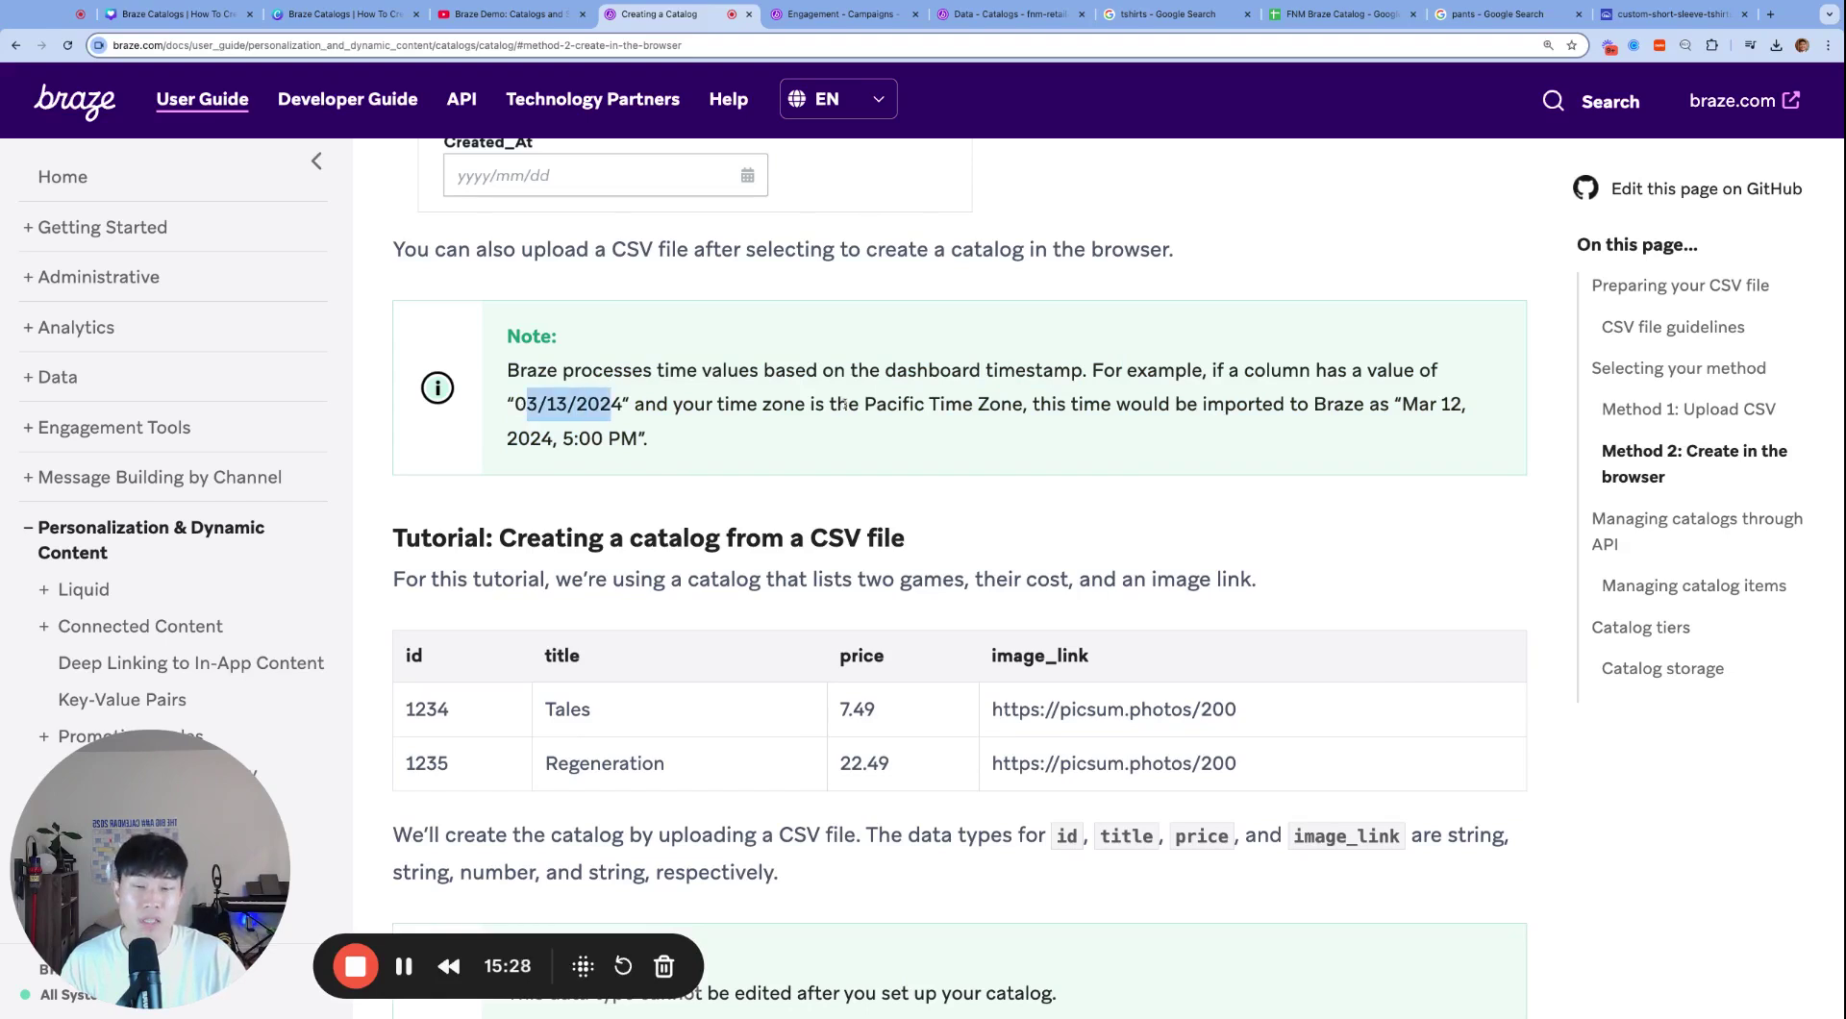
pyautogui.moveTo(847, 404); pyautogui.dragTo(1023, 405)
pyautogui.click(1124, 403)
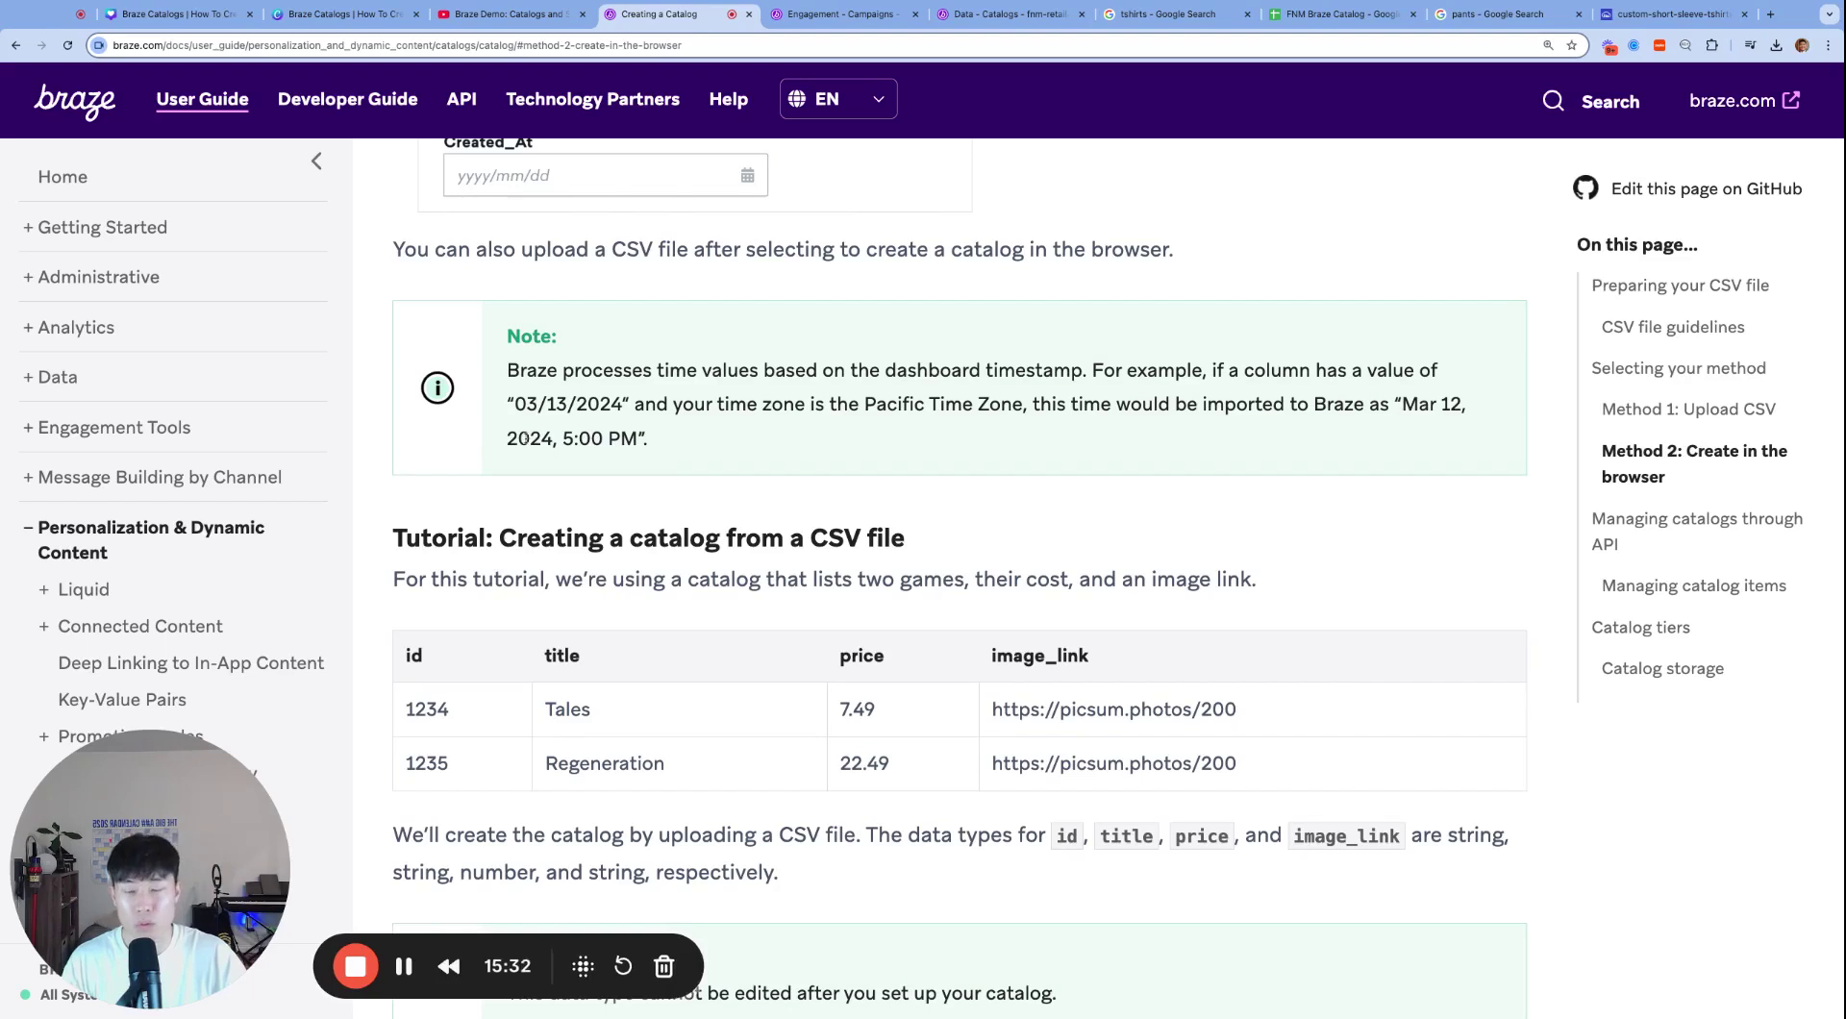
# Step: Highlight the example 03/13/2024 and its converted time Mar 12, 2024, 5:00 PM
pyautogui.scroll(1, 577, 400)
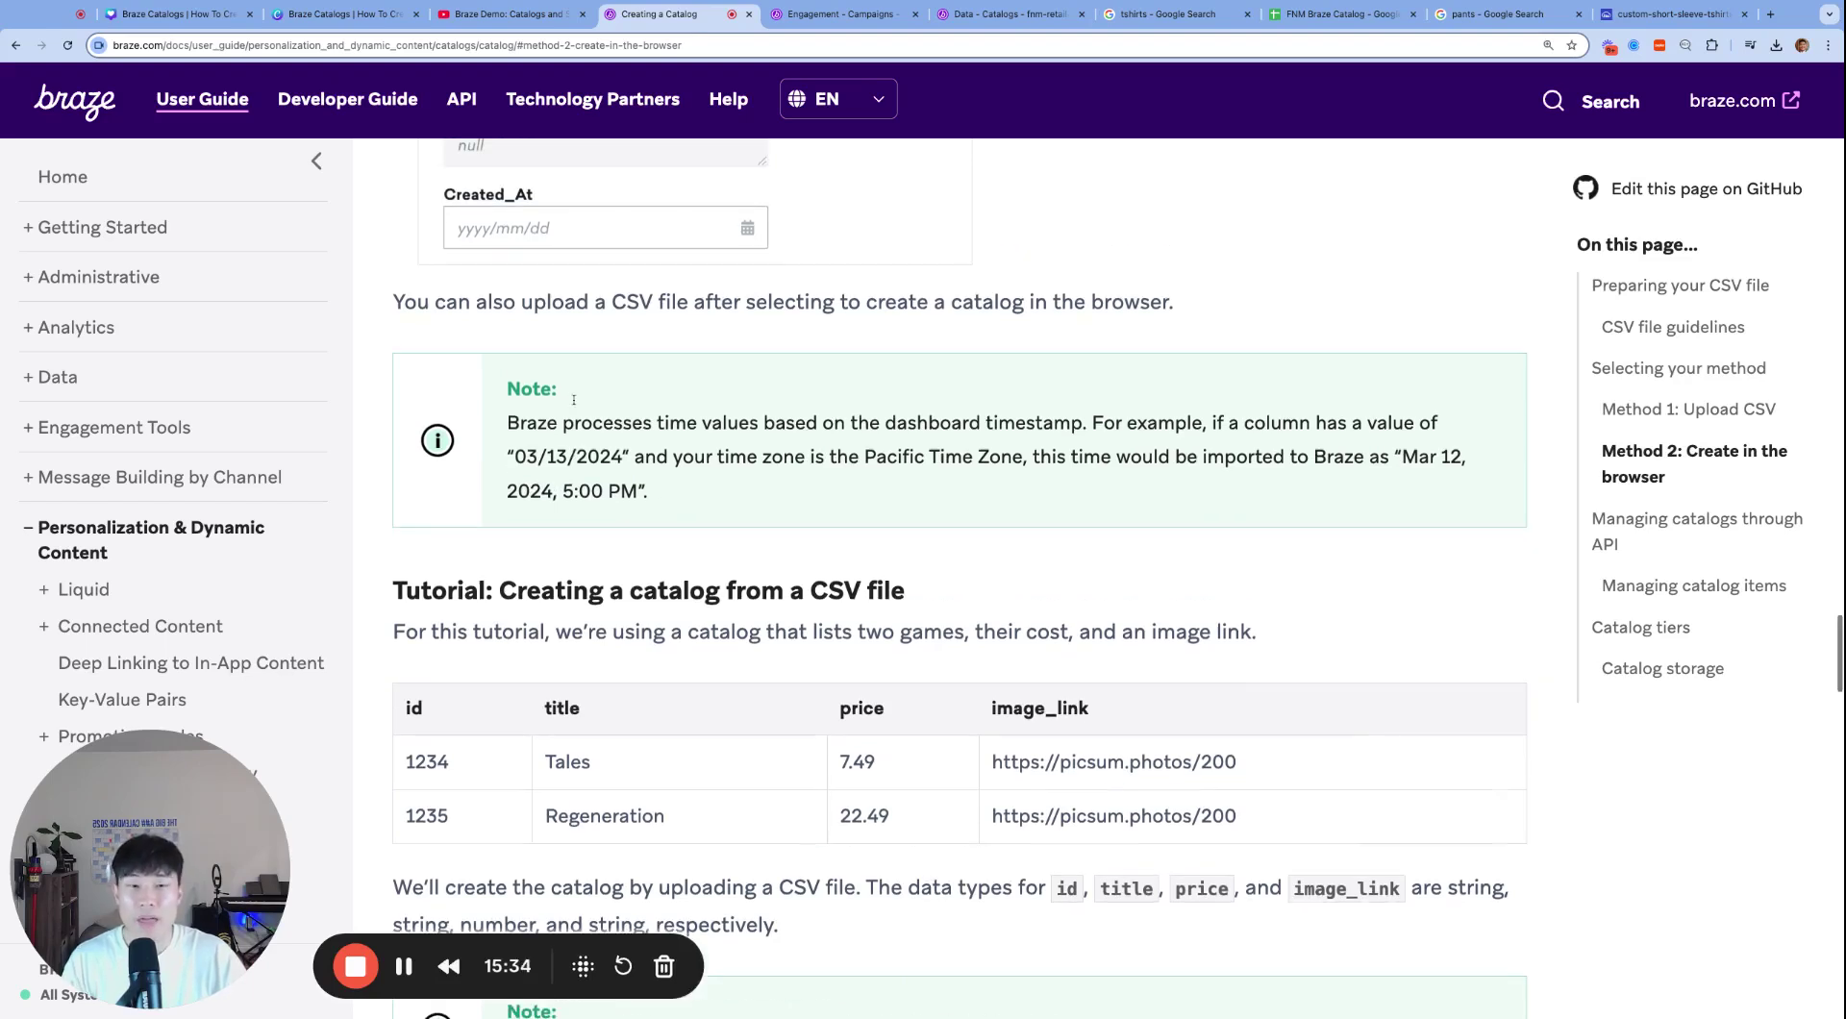
pyautogui.moveTo(515, 456); pyautogui.dragTo(623, 457)
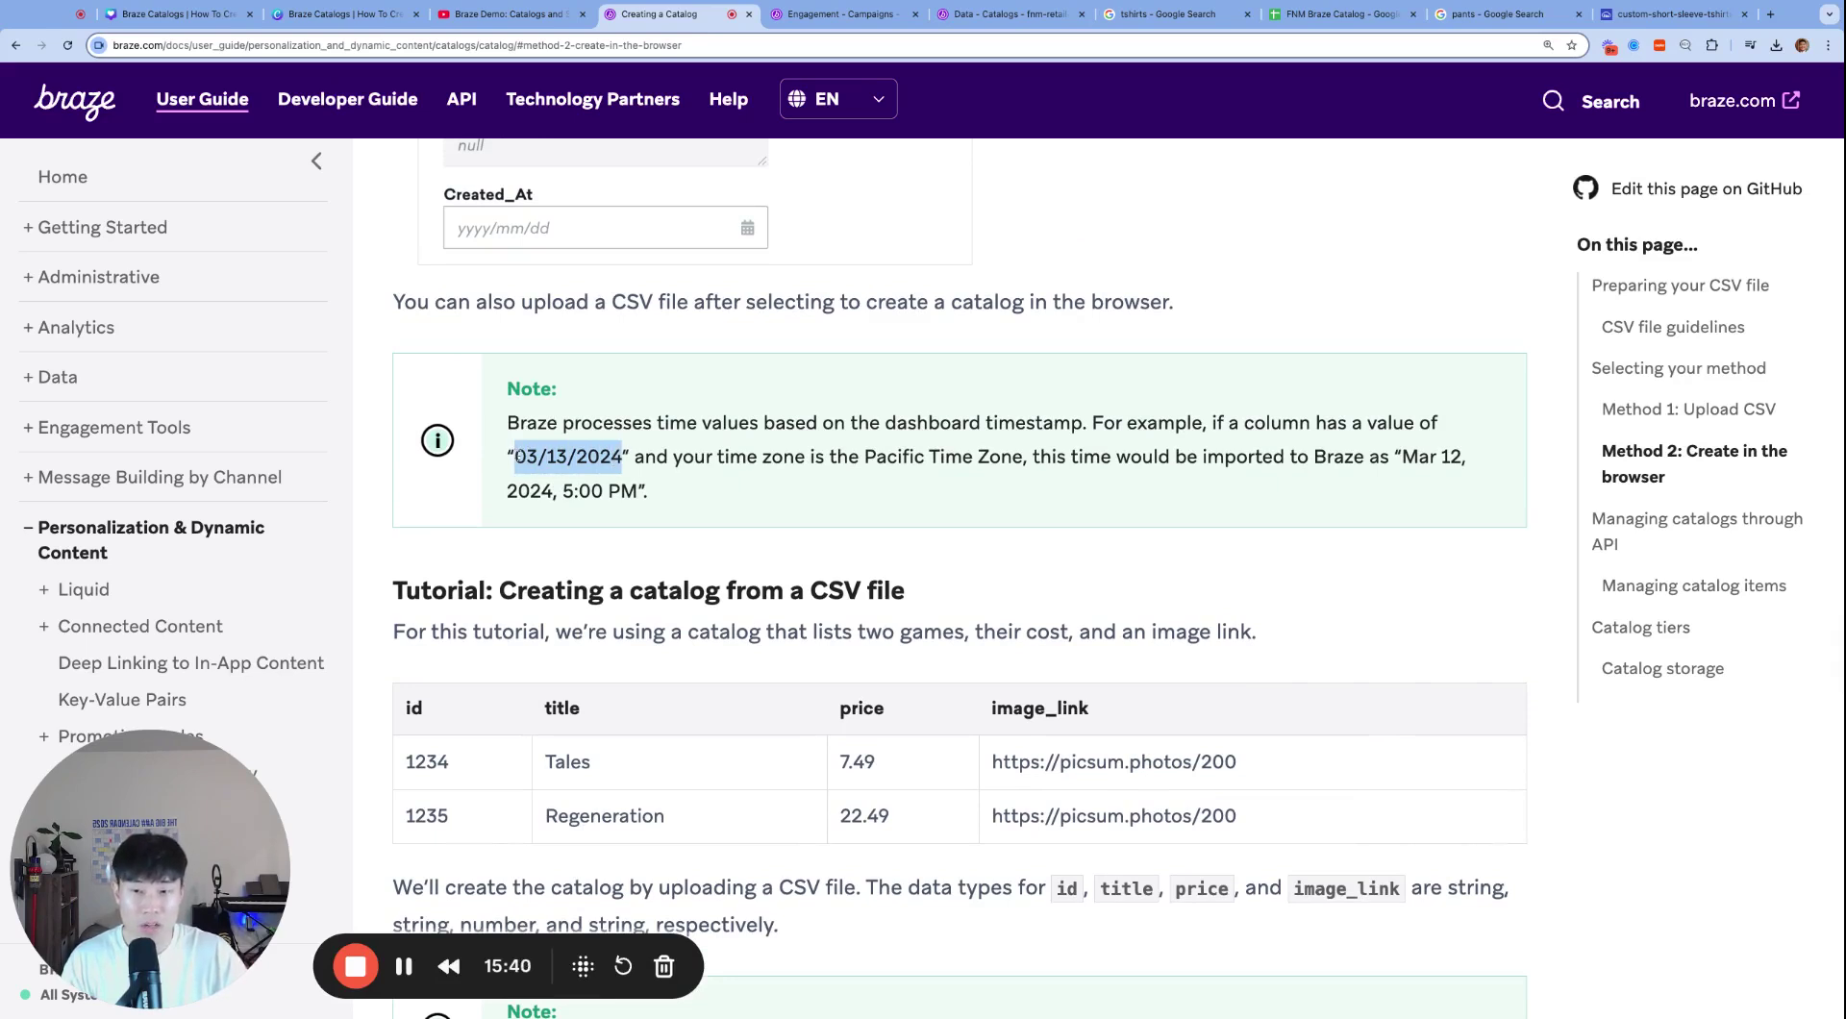
pyautogui.moveTo(518, 457); pyautogui.dragTo(623, 458)
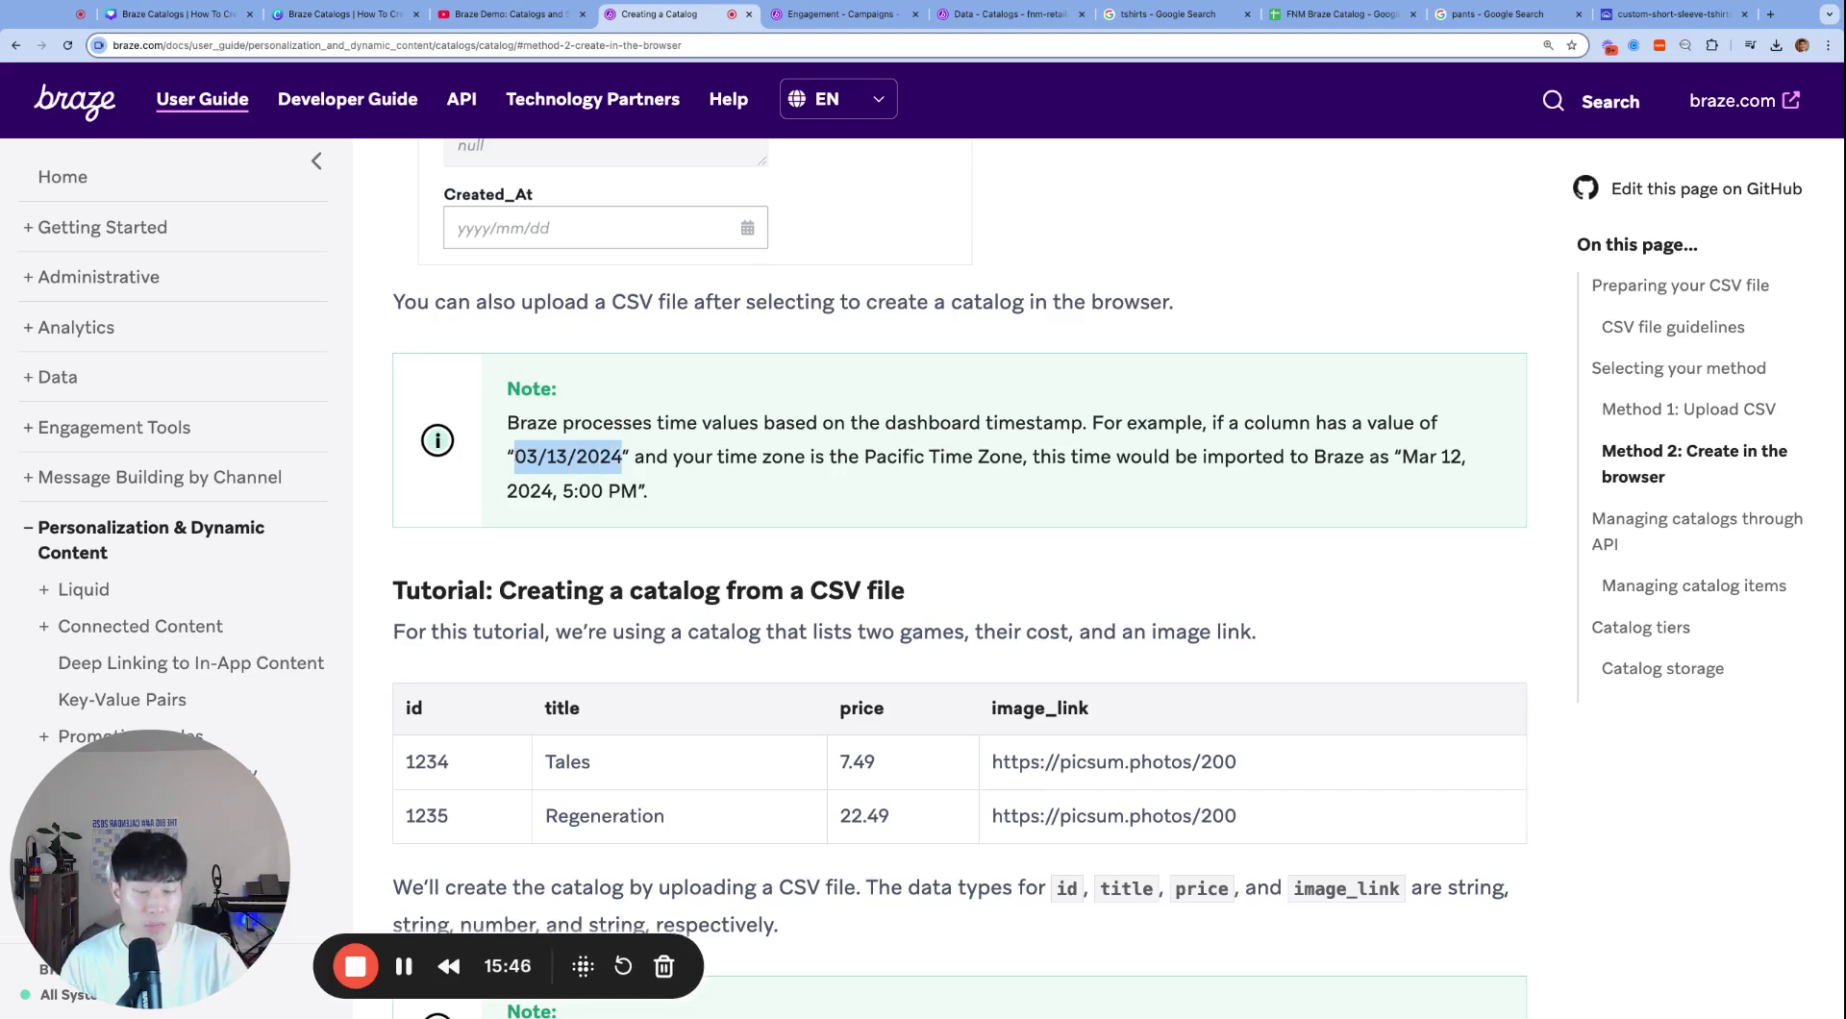
pyautogui.click(623, 458)
pyautogui.moveTo(520, 458); pyautogui.dragTo(623, 457)
pyautogui.click(625, 457)
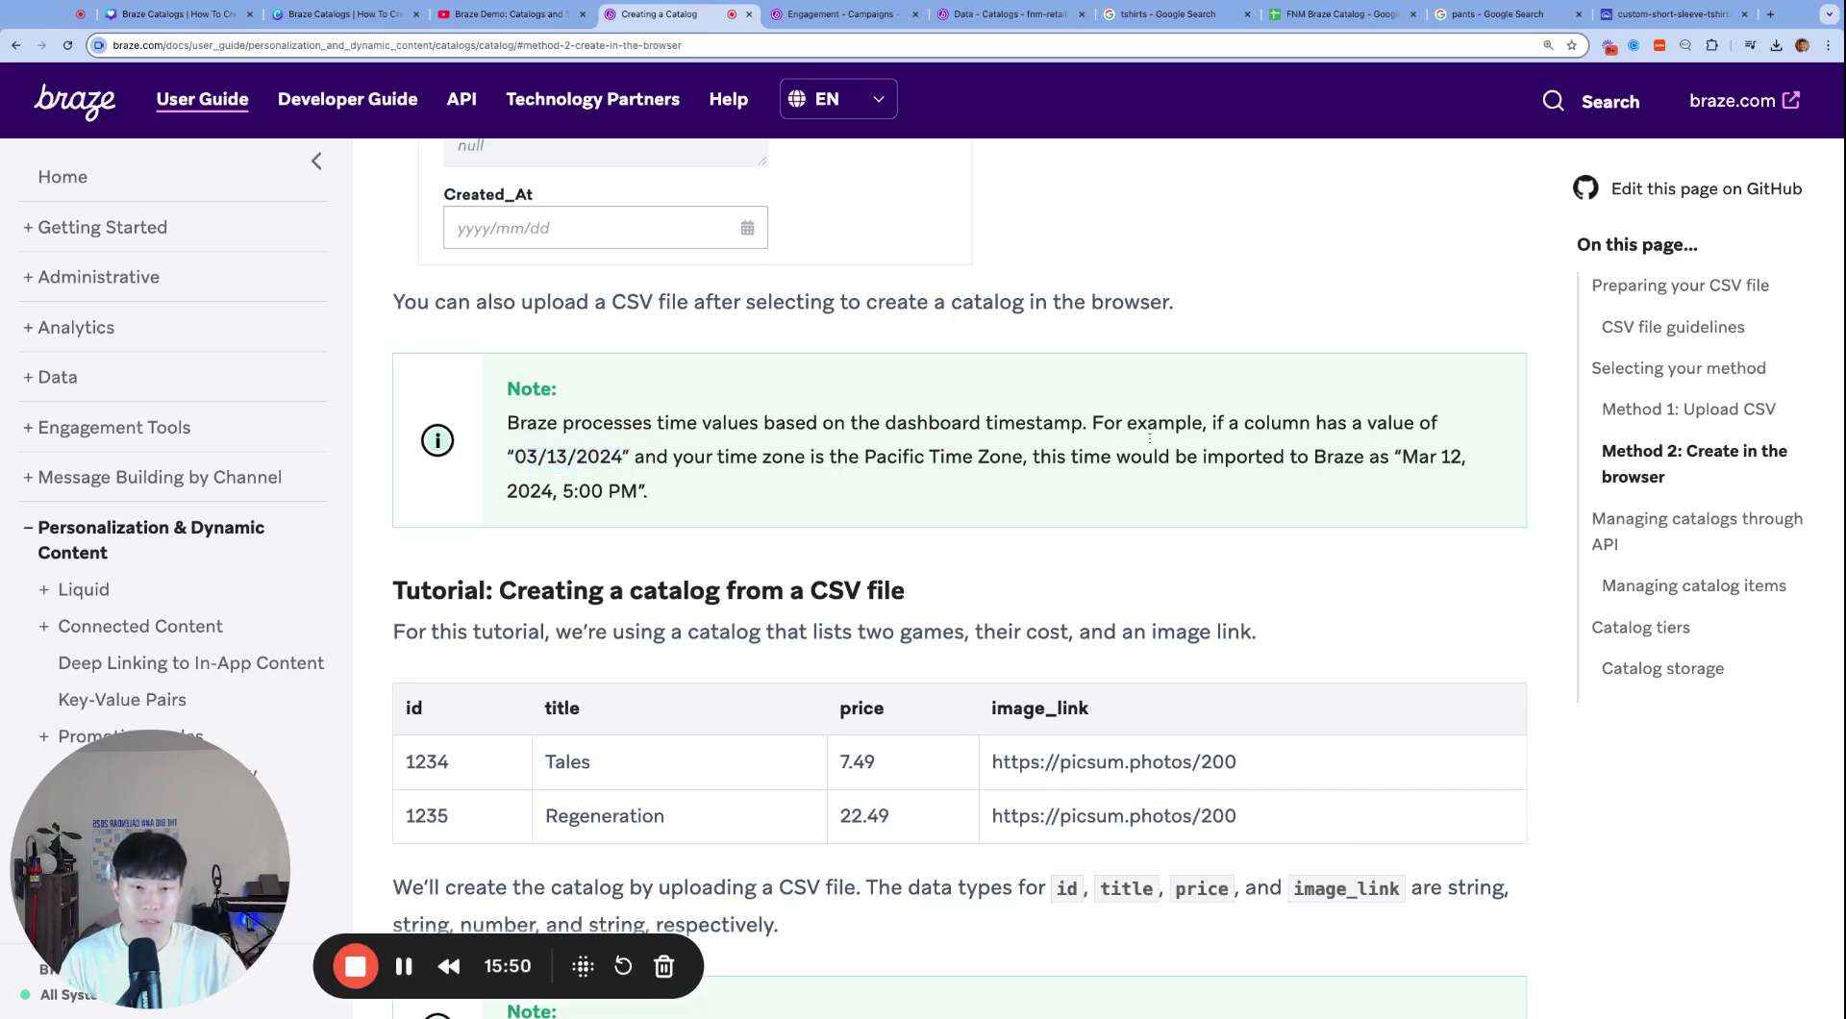
pyautogui.moveTo(1401, 457); pyautogui.dragTo(644, 490)
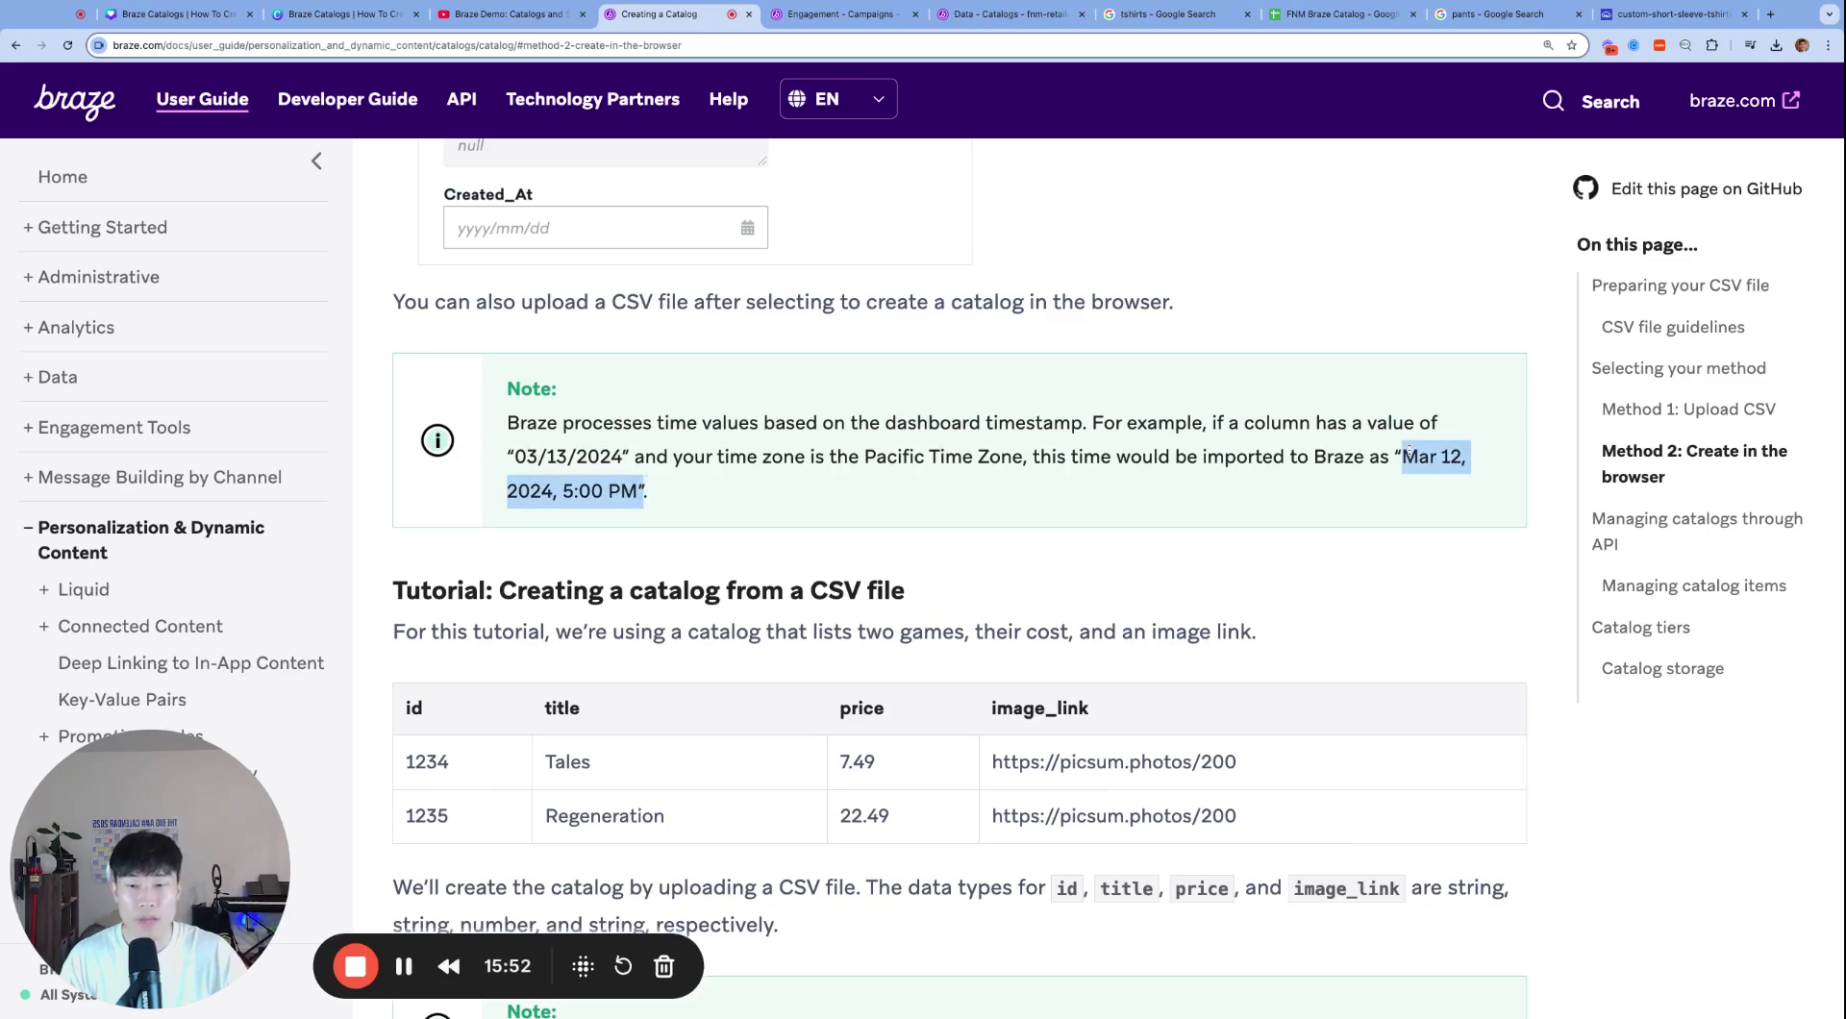
pyautogui.click(736, 503)
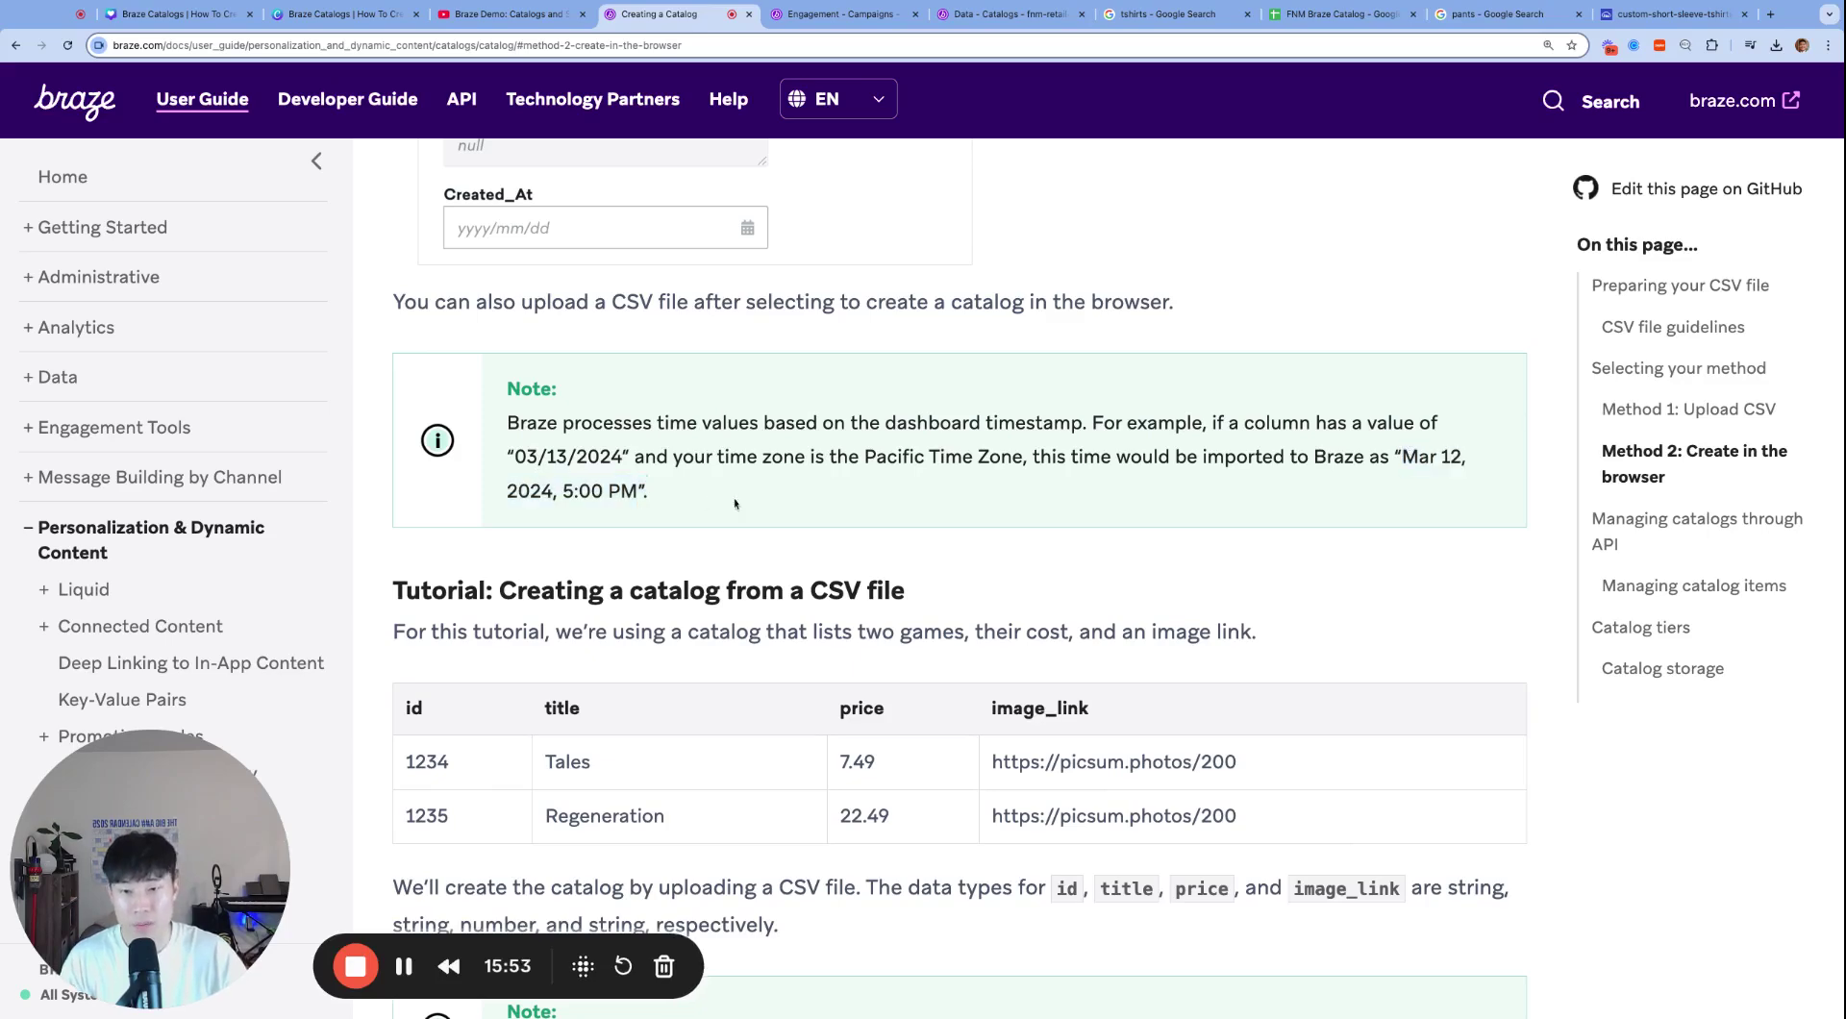
# Step: Back on the fnm-retail-catalog page, view item abc123's sale starting date and open its Edit Item form
pyautogui.click(875, 21)
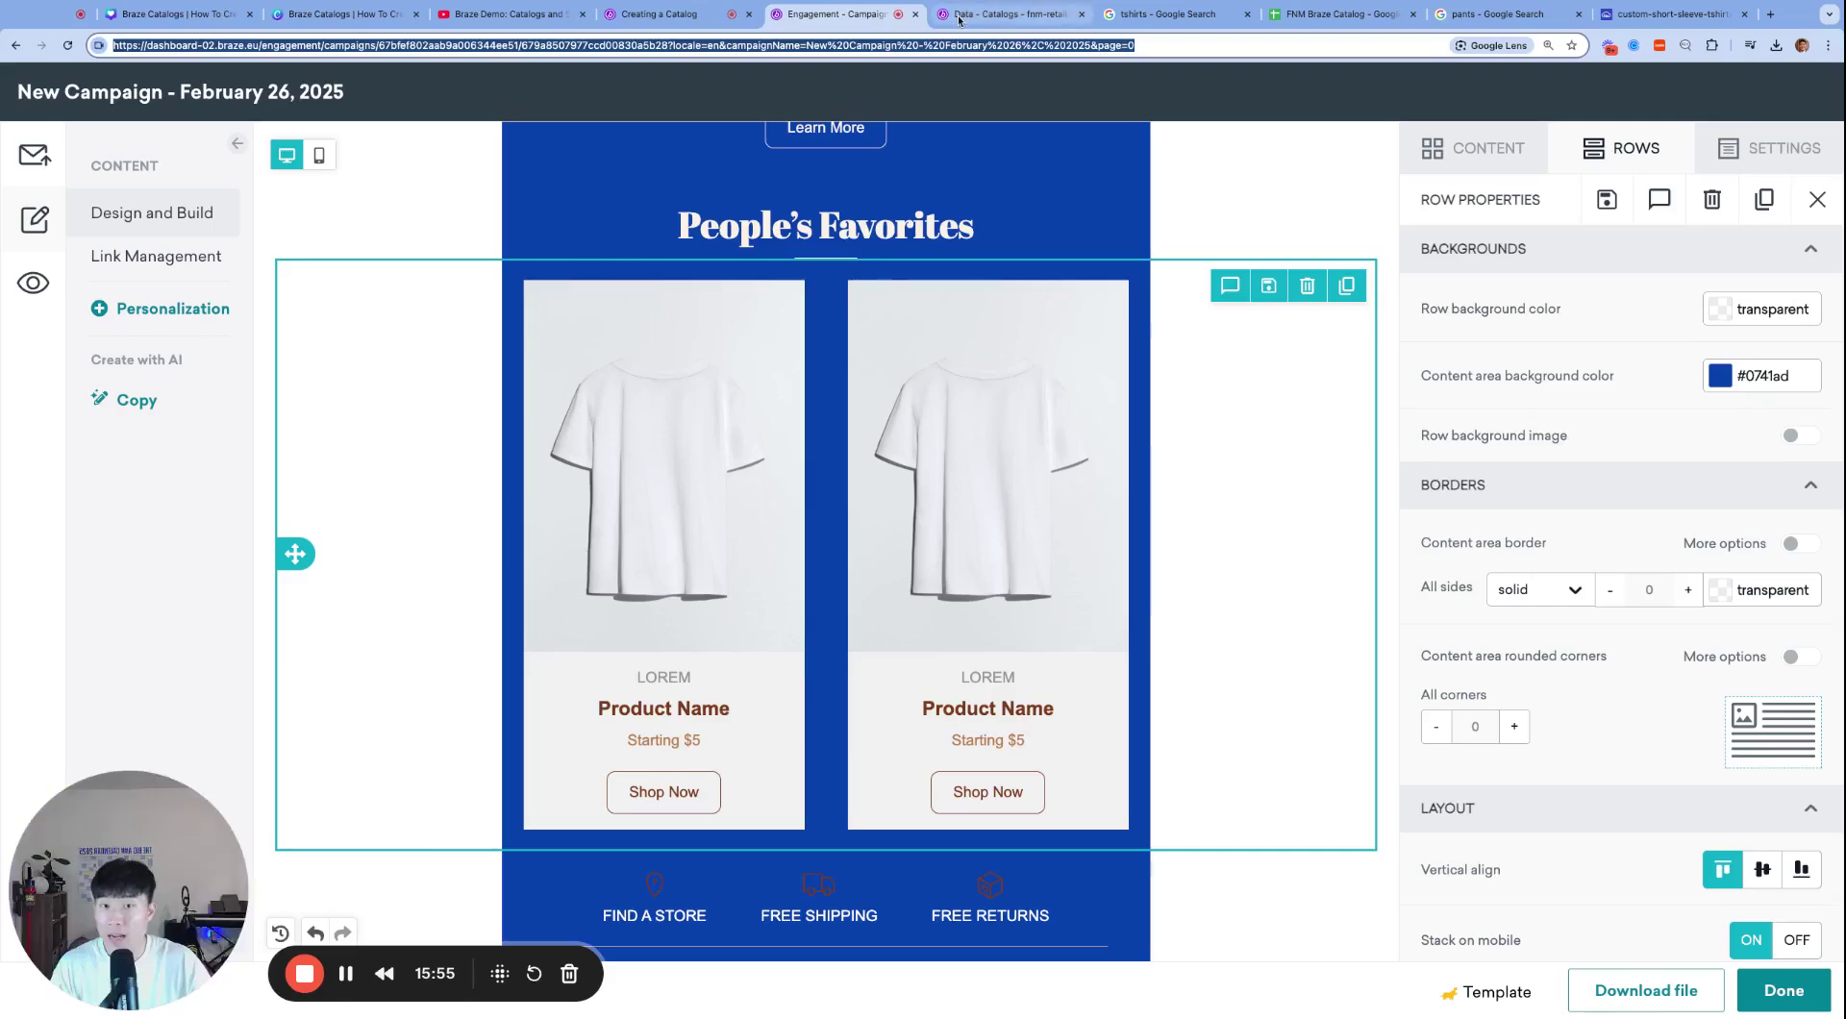
pyautogui.click(1000, 15)
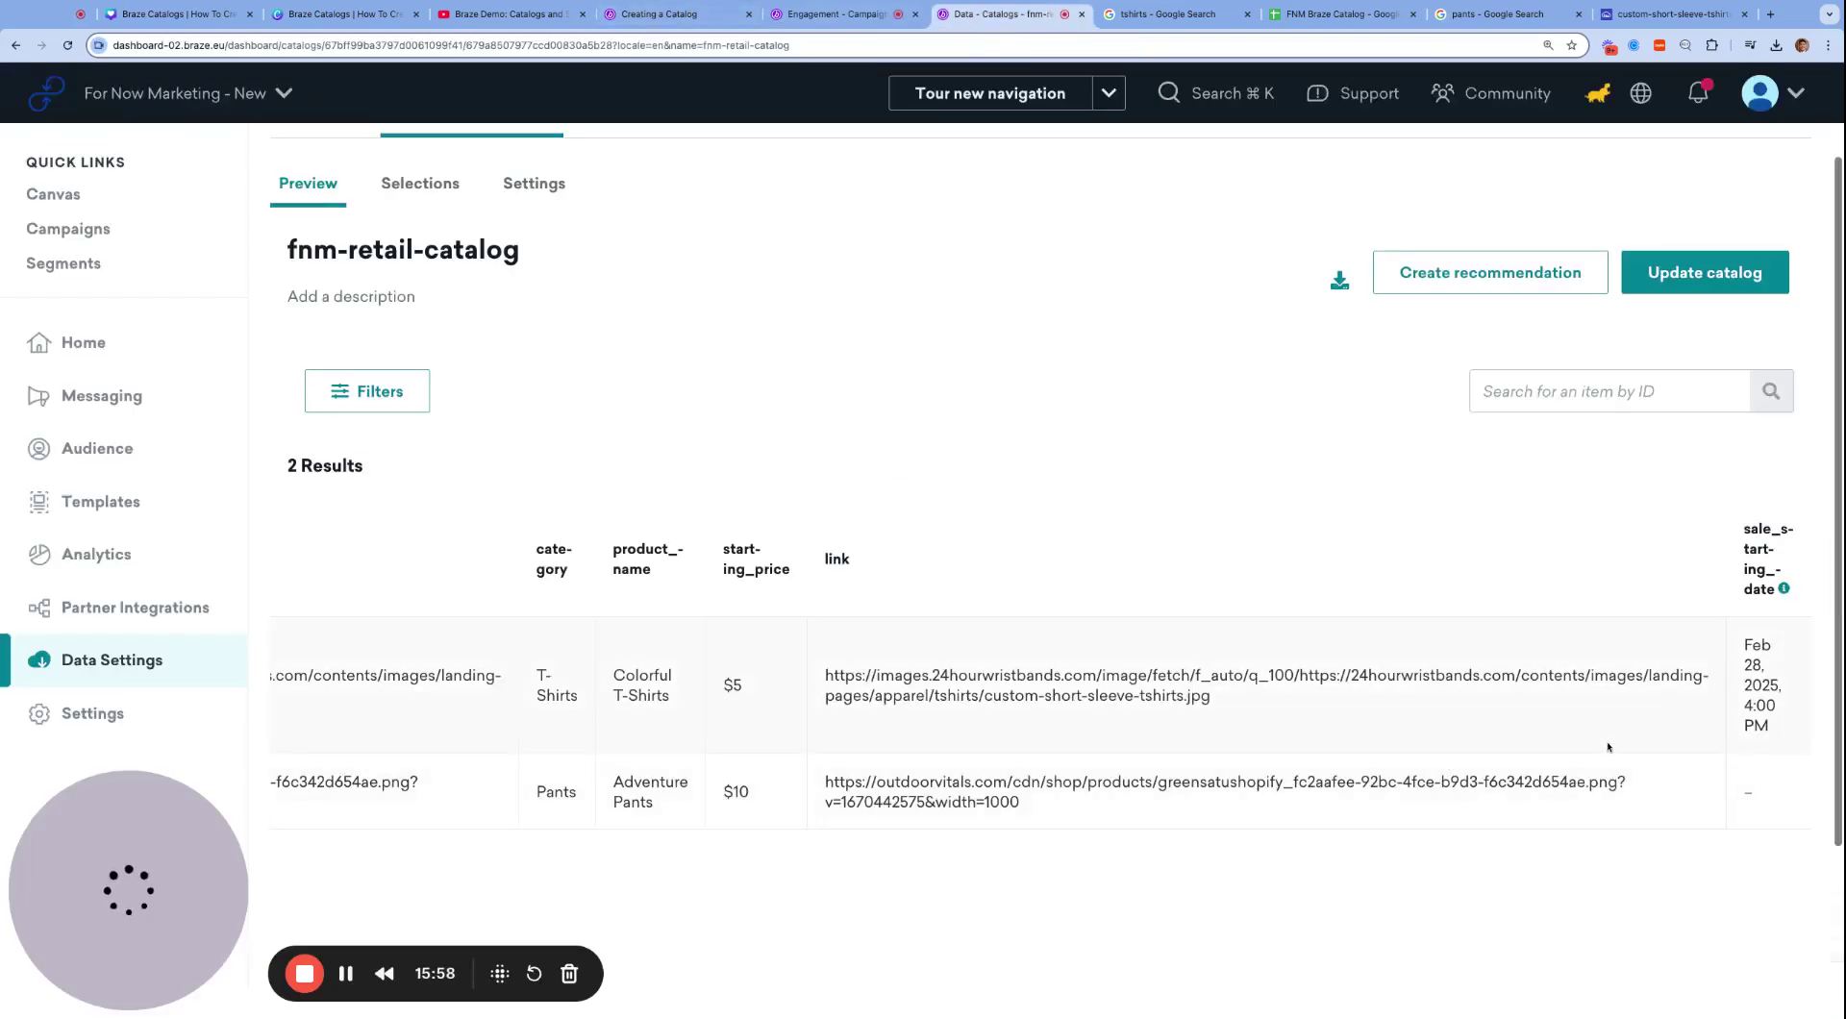
pyautogui.hscroll(-5, 743, 643)
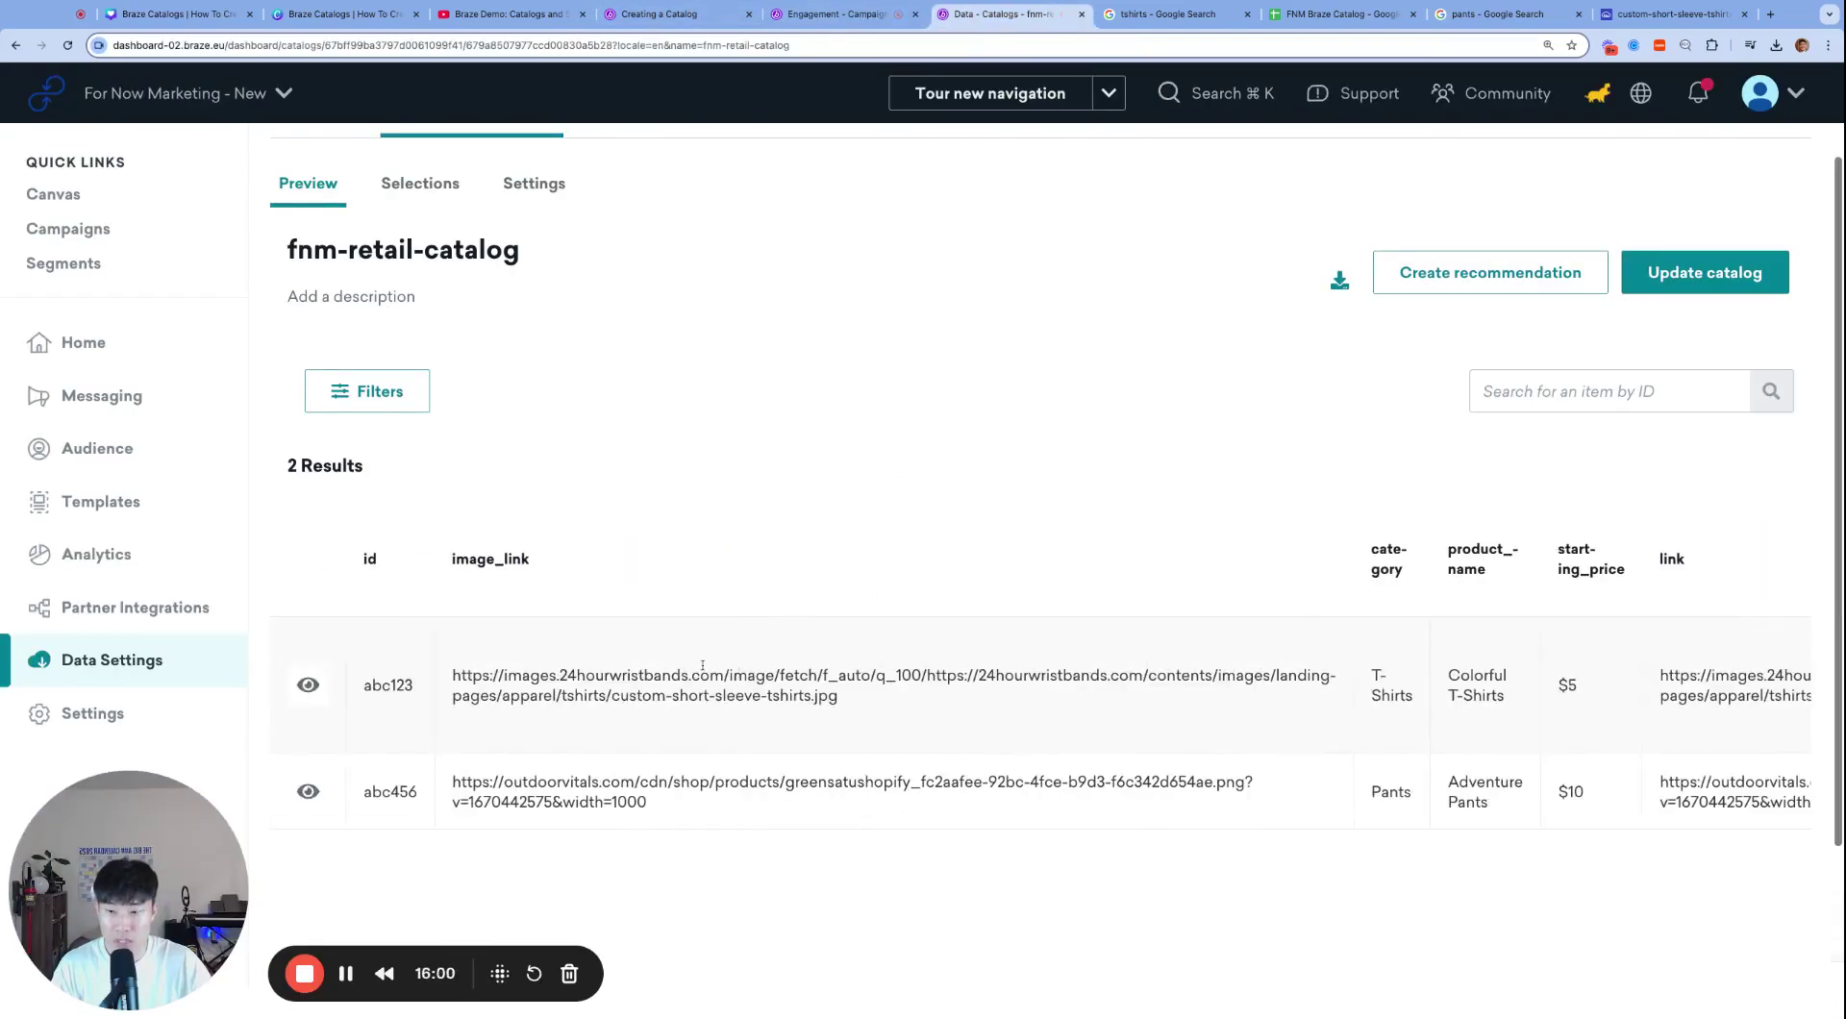
pyautogui.click(307, 684)
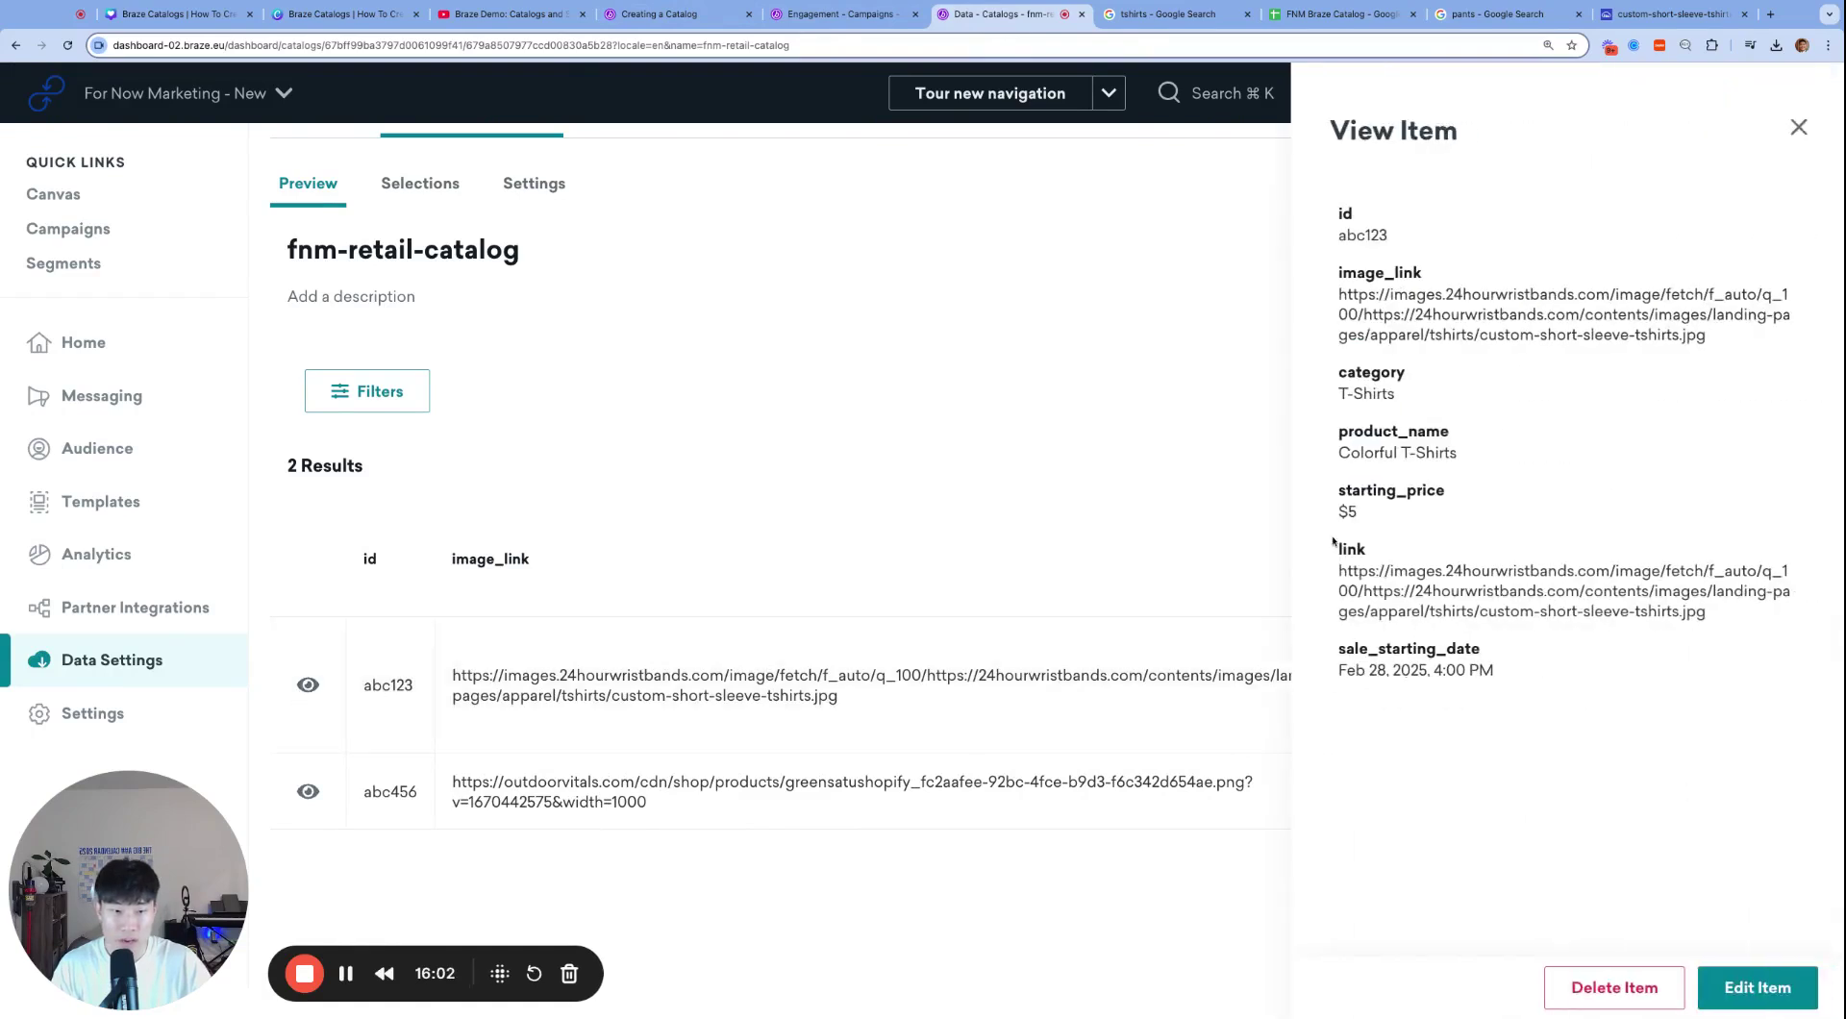
pyautogui.tripleClick(1394, 667)
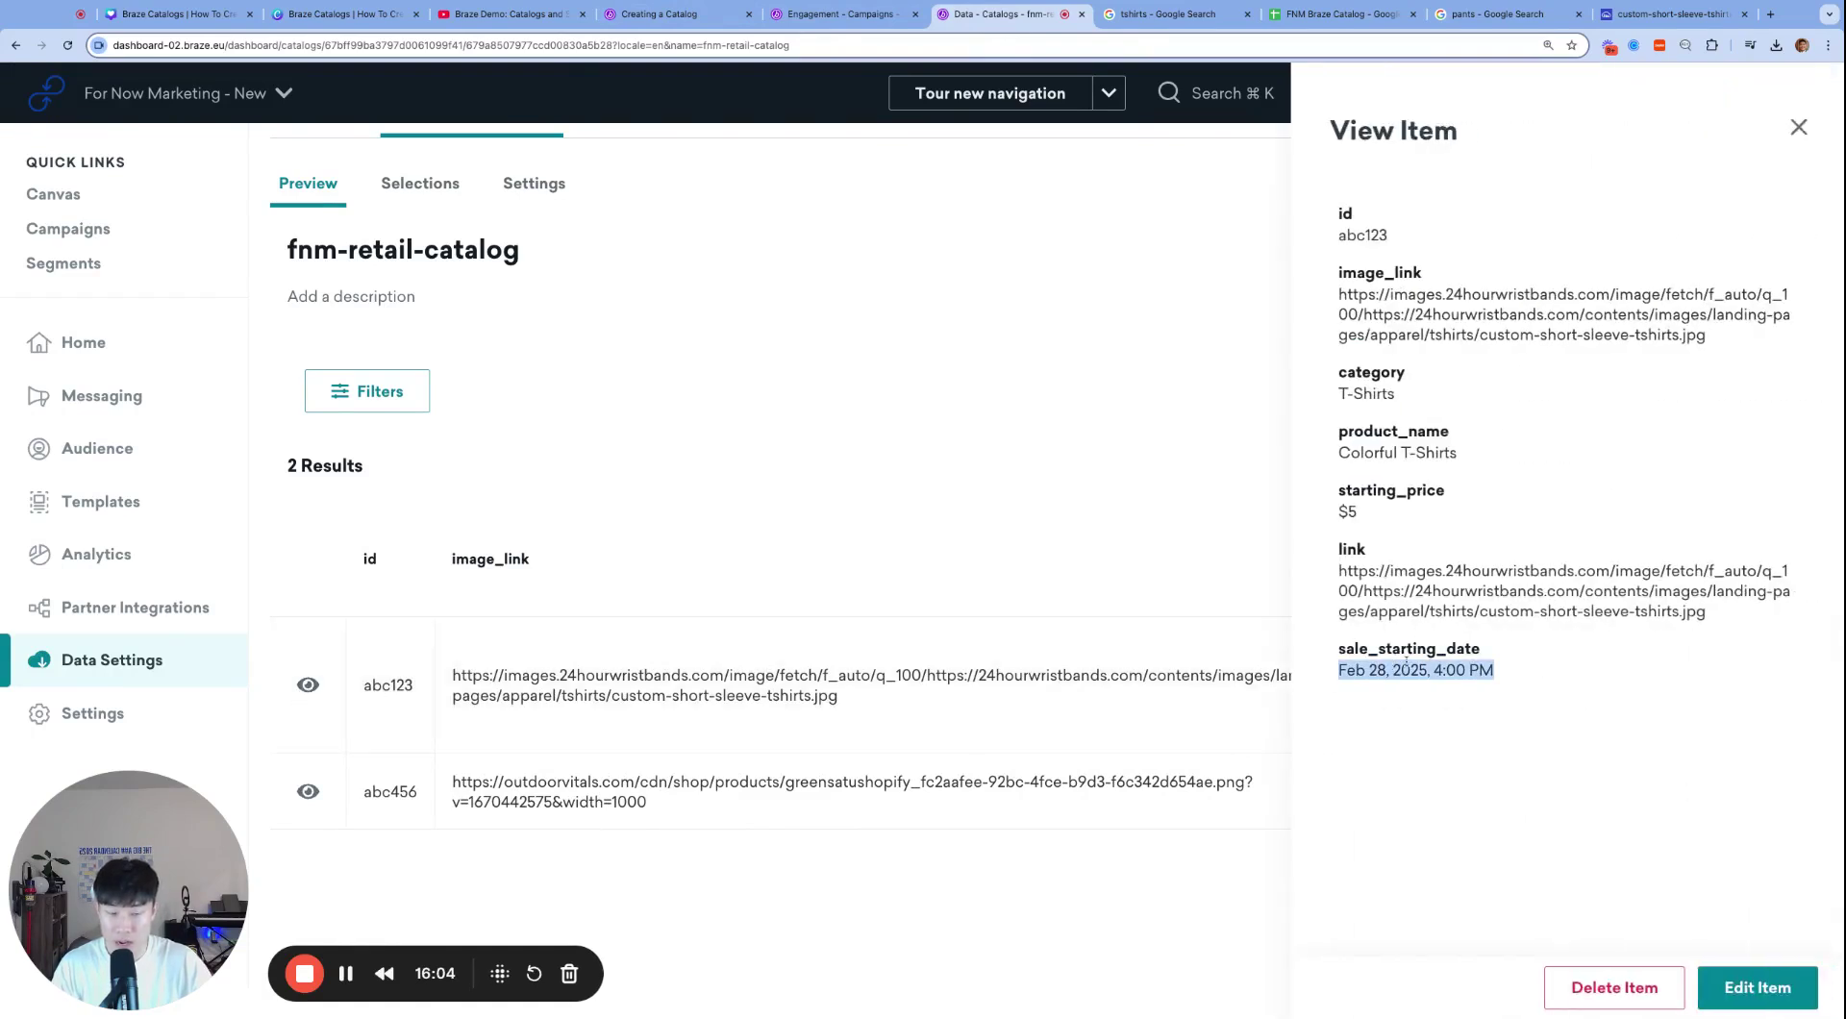
pyautogui.click(1764, 981)
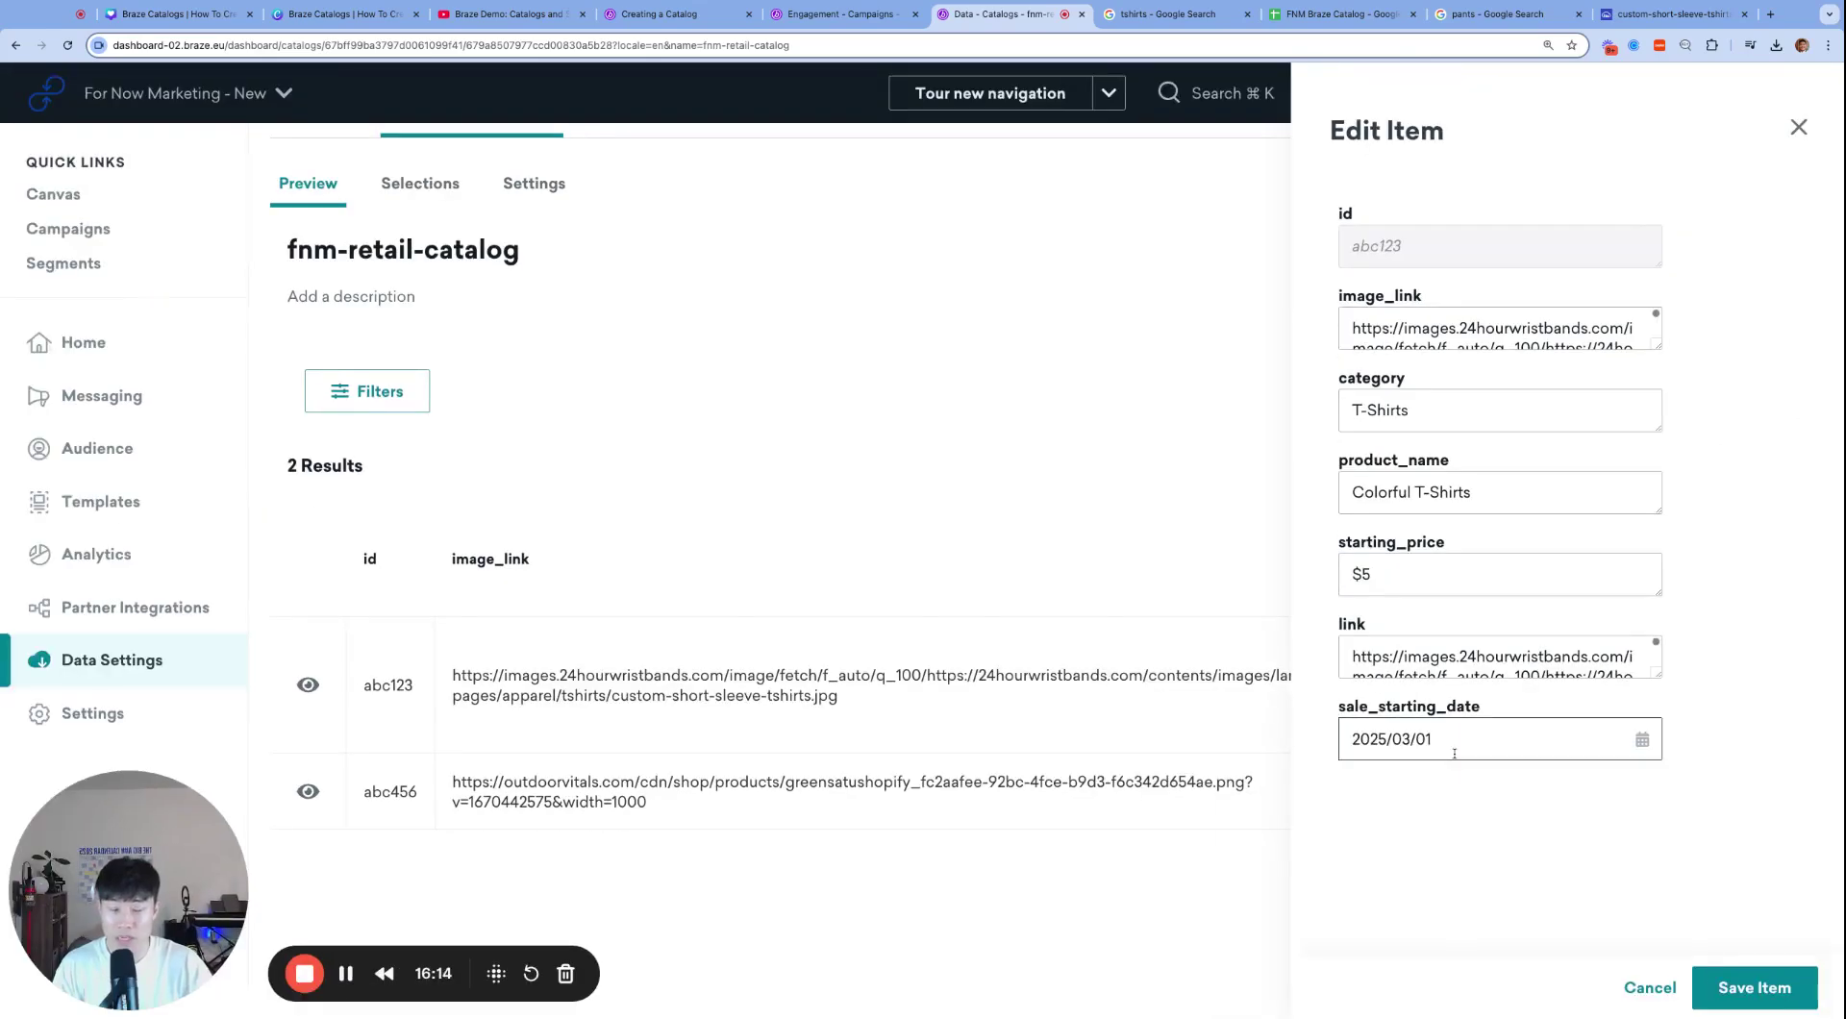
pyautogui.click(1650, 990)
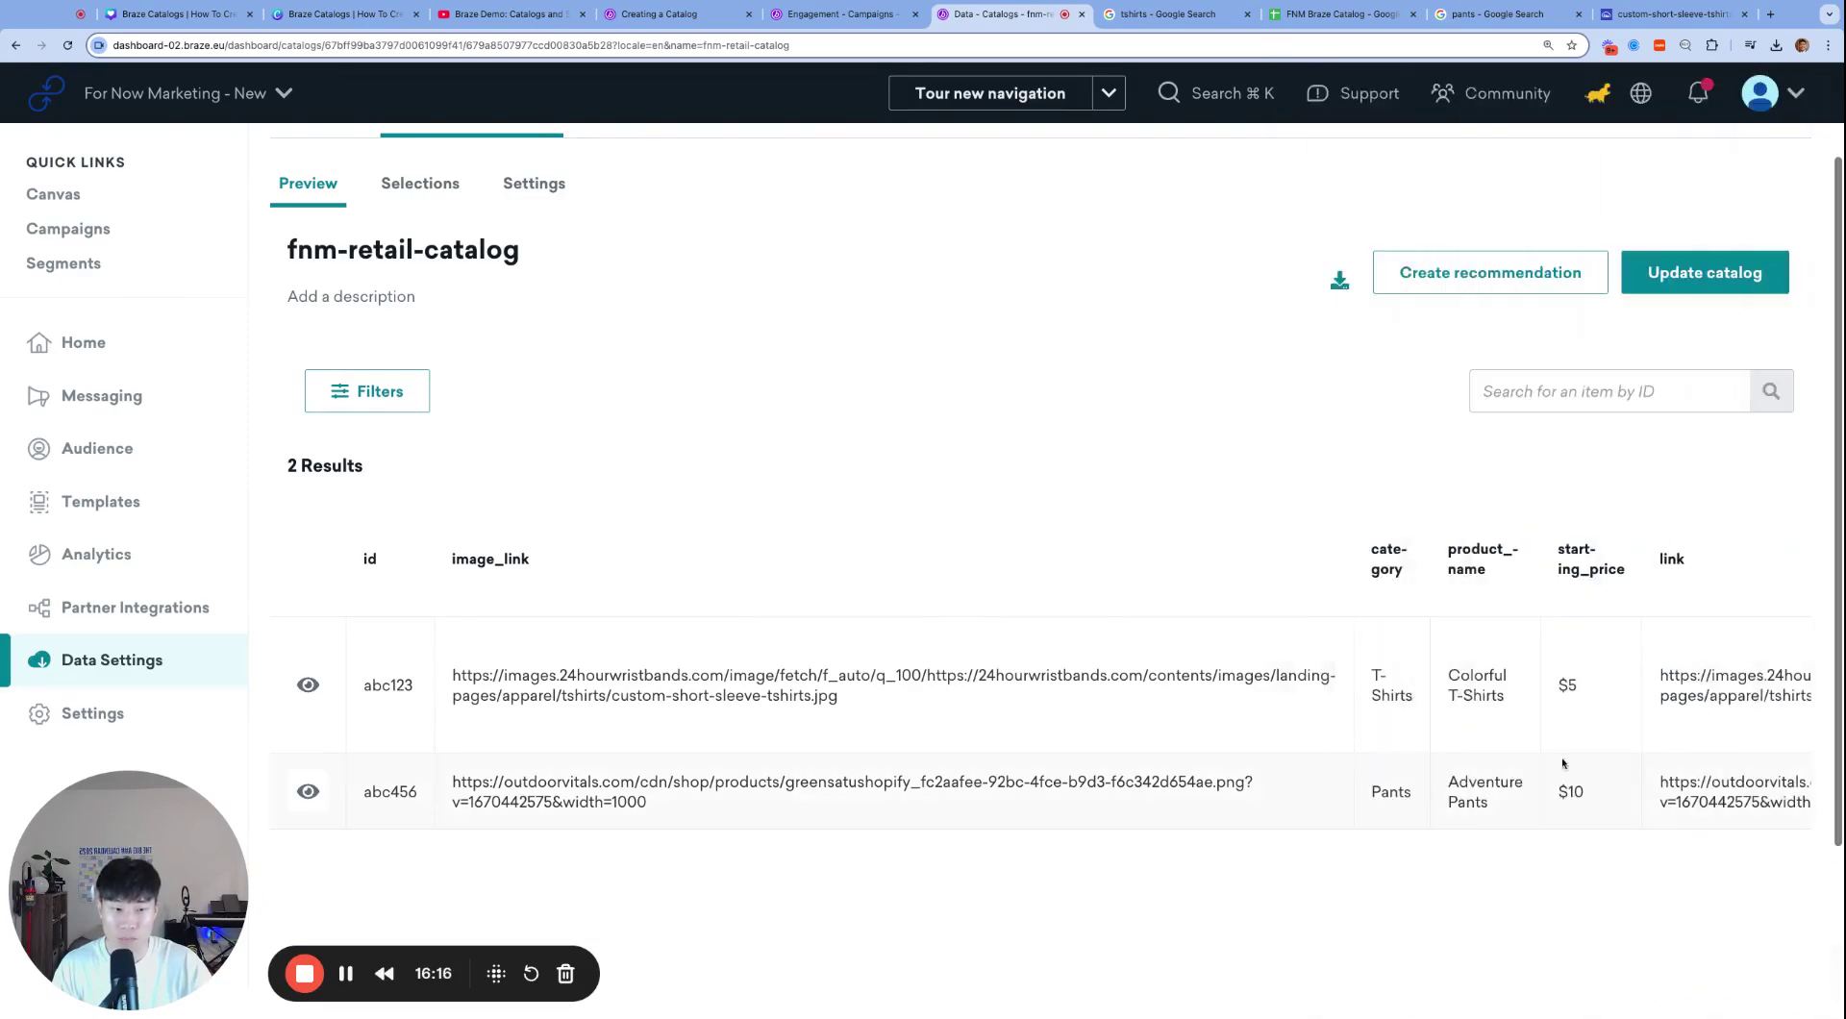
pyautogui.hscroll(5, 1560, 734)
pyautogui.hscroll(-10, 1557, 733)
pyautogui.hscroll(3, 887, 673)
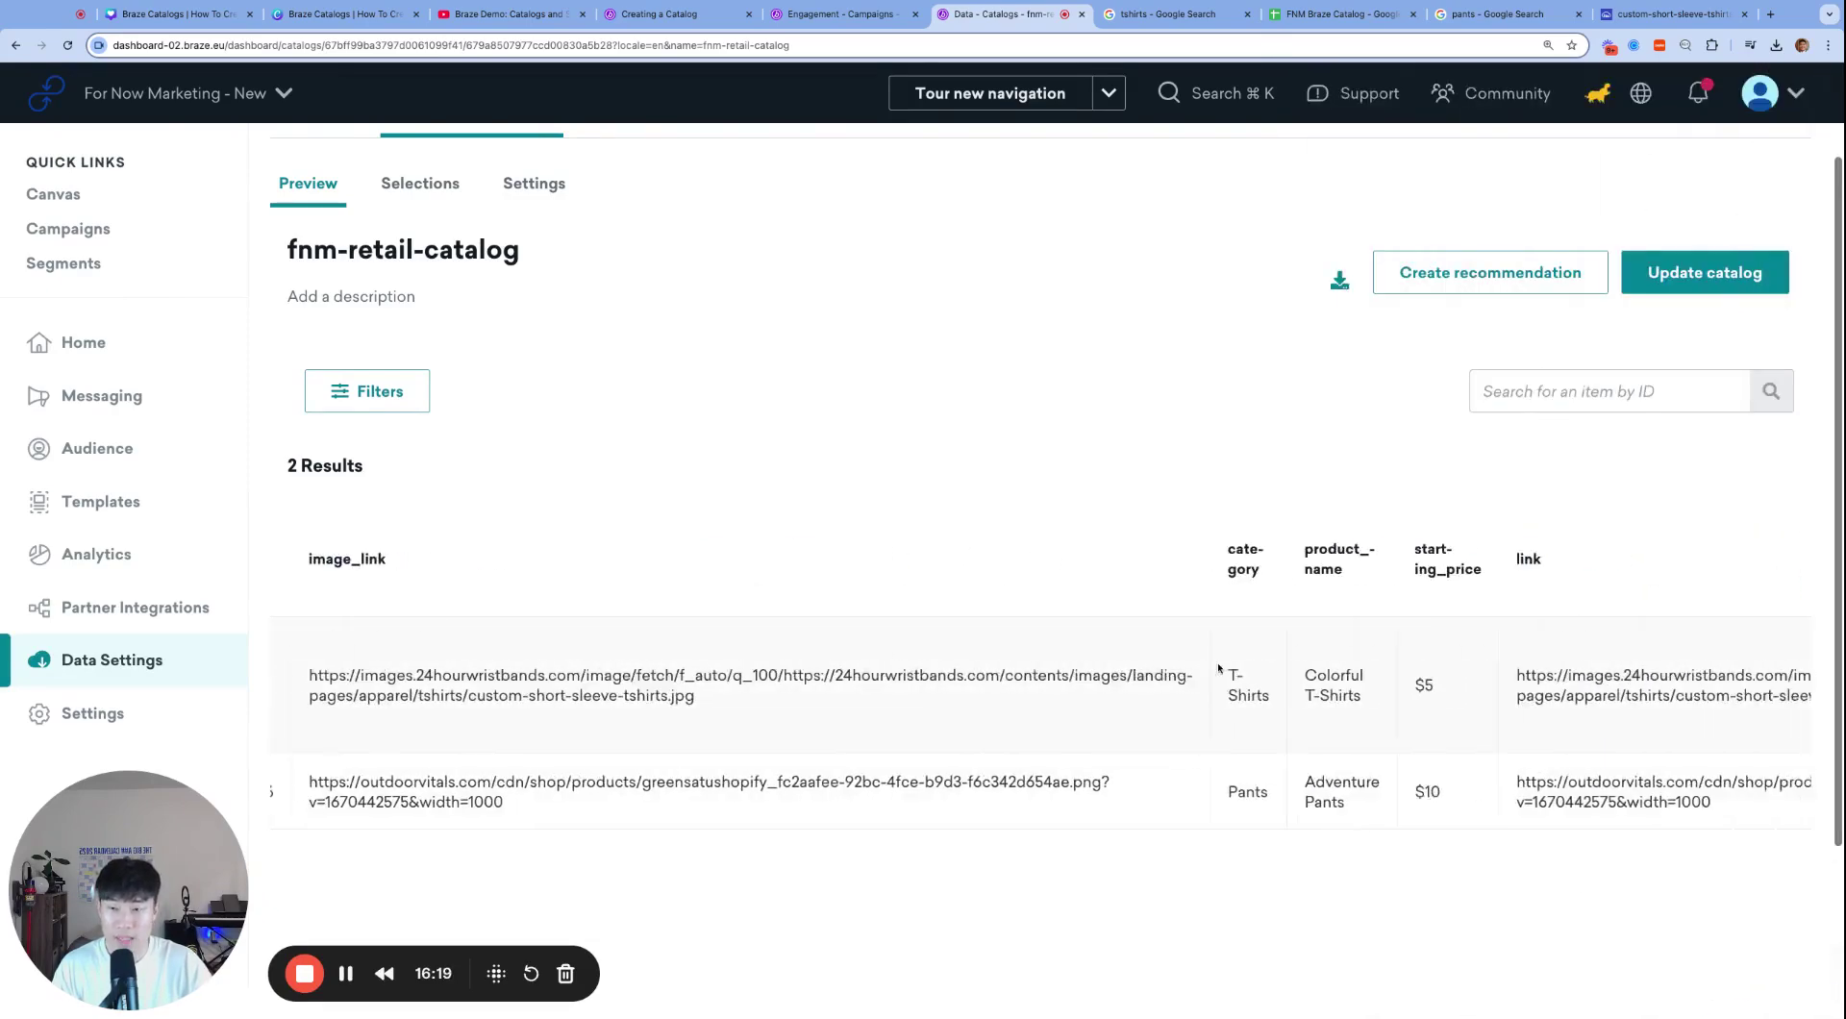
pyautogui.scroll(1, 1730, 303)
pyautogui.click(1731, 303)
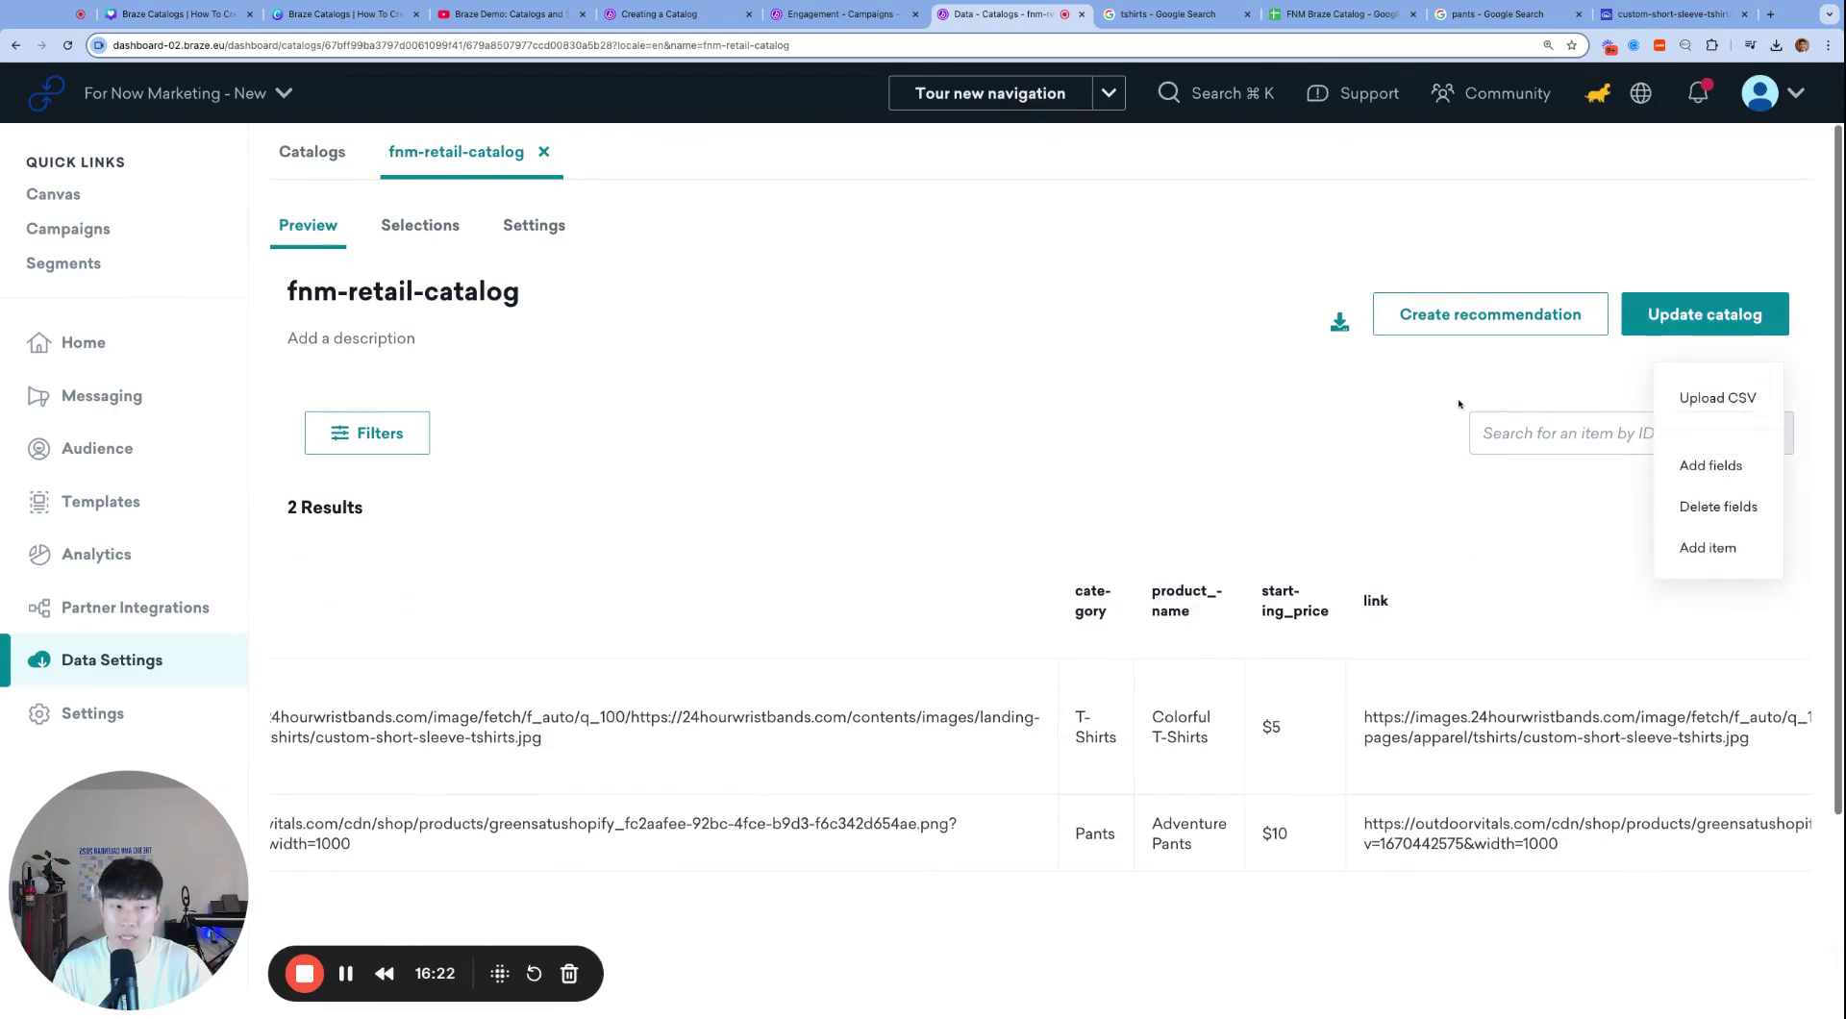
pyautogui.click(1319, 432)
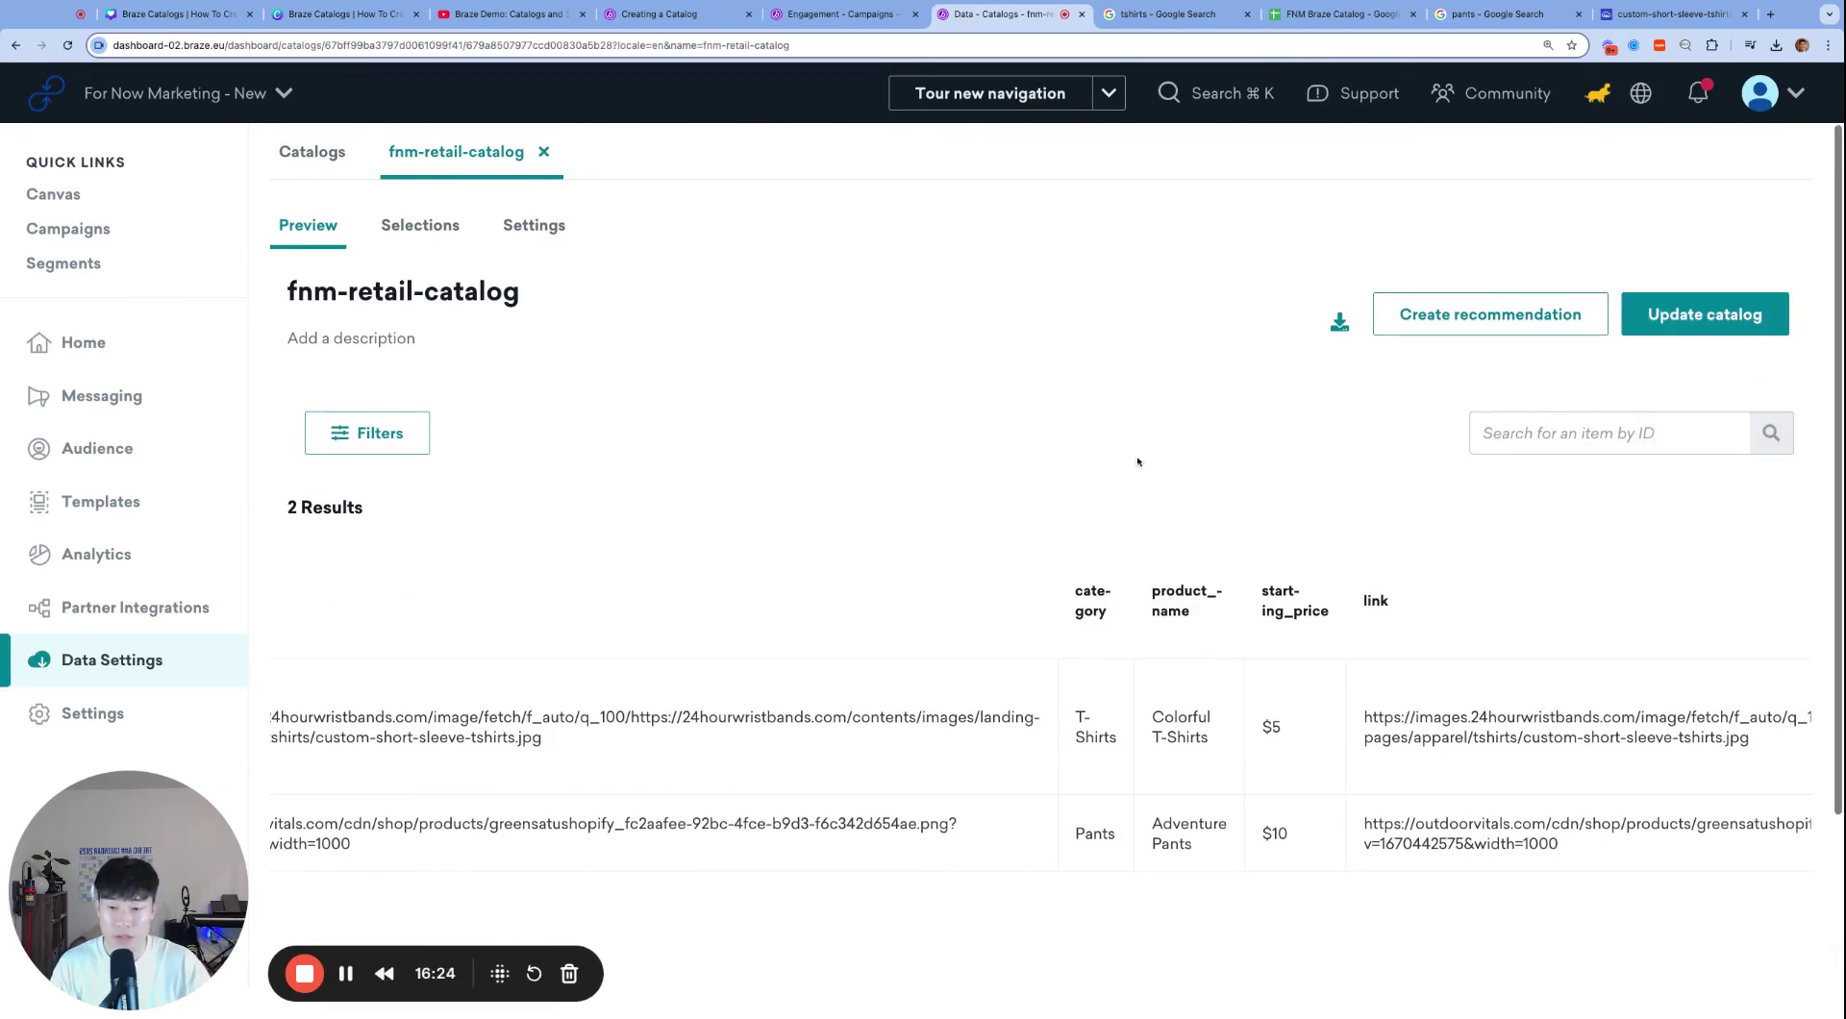